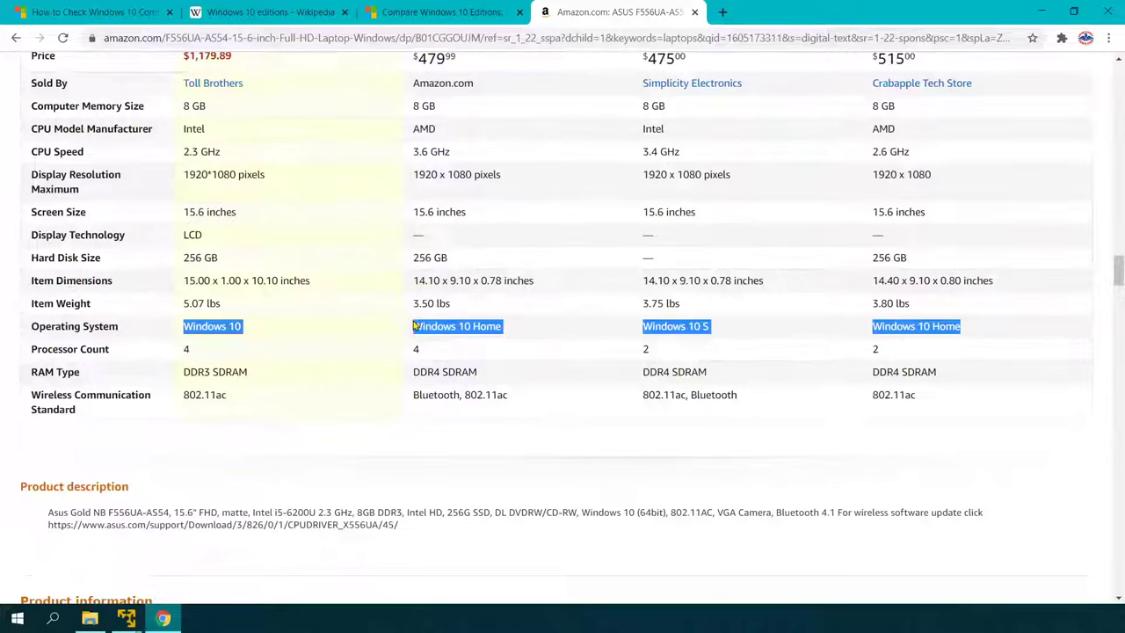
Step: Scroll back up the Amazon laptop comparison, then switch to the Wikipedia Windows 10 editions tab
{"action": "scroll", "coordinate": [413, 323], "scroll_direction": "up", "scroll_amount": 3}
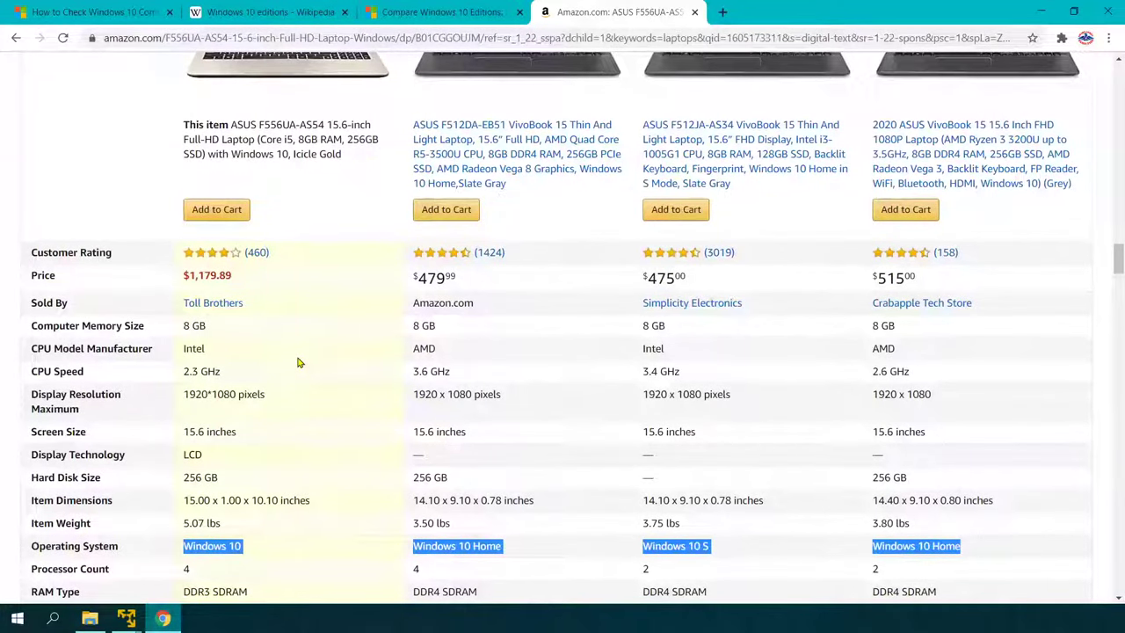
{"action": "scroll", "coordinate": [296, 361], "scroll_direction": "up", "scroll_amount": 3}
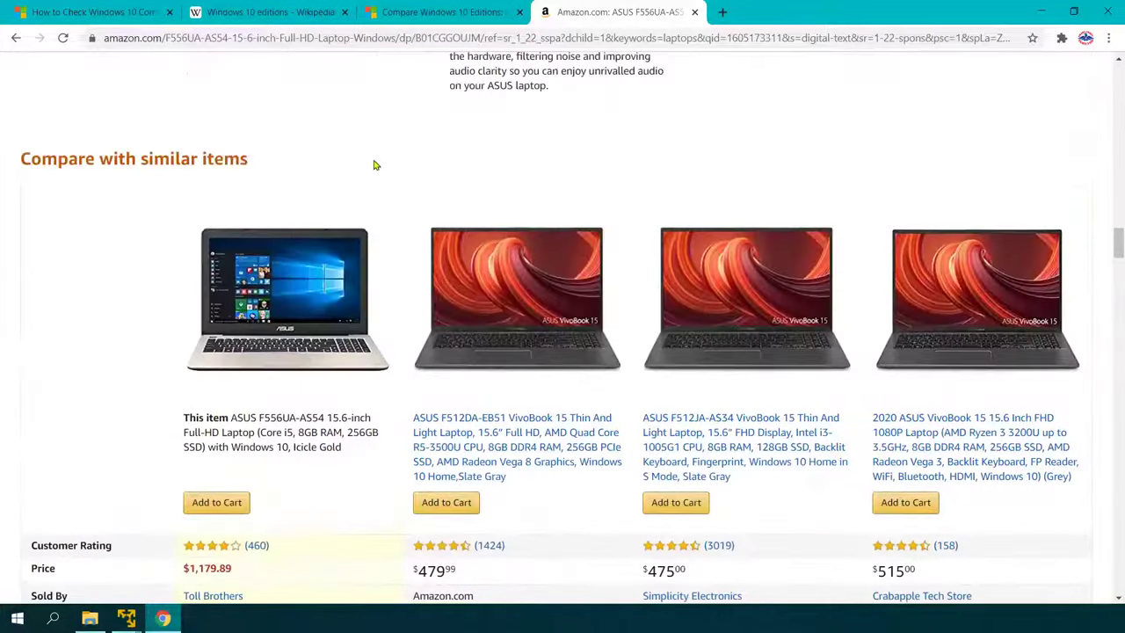
{"action": "left_click", "coordinate": [420, 13]}
{"action": "left_click", "coordinate": [280, 18]}
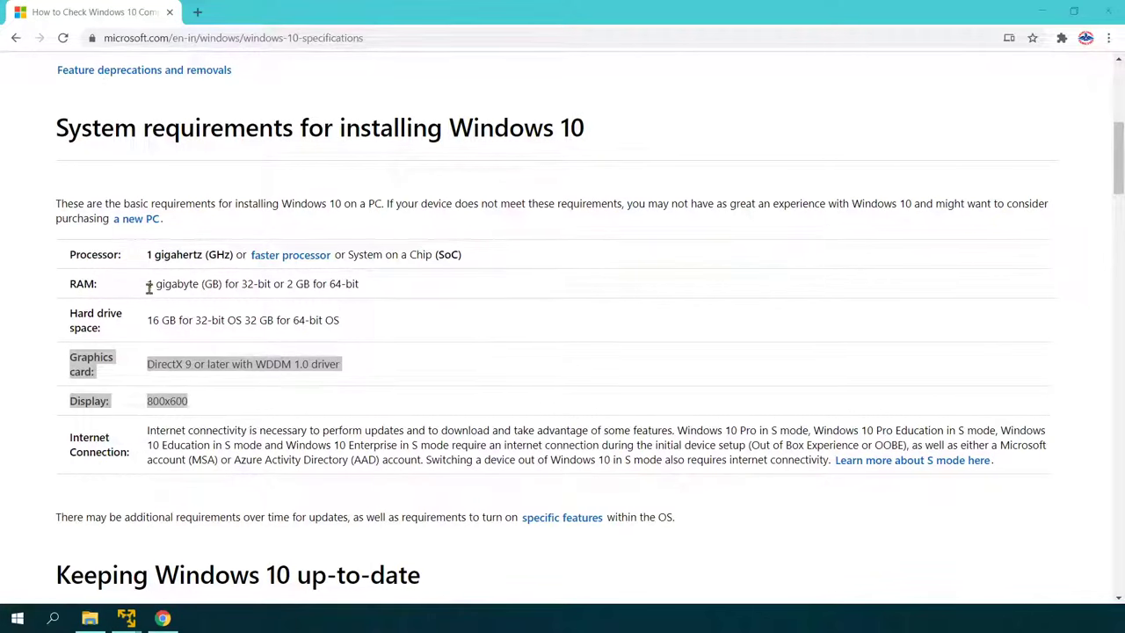
Step: Highlight the RAM, 16 GB/32 GB disk space, graphics card and display requirements for Windows 10
{"action": "left_click_drag", "start_coordinate": [148, 283], "coordinate": [364, 296]}
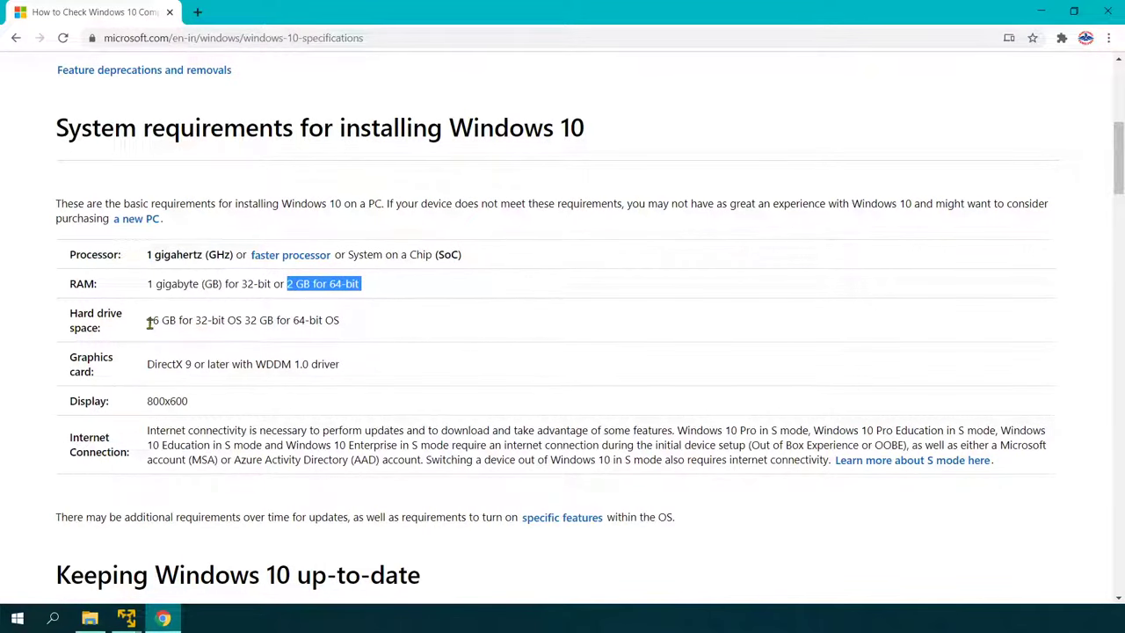
{"action": "left_click_drag", "start_coordinate": [147, 322], "coordinate": [226, 324]}
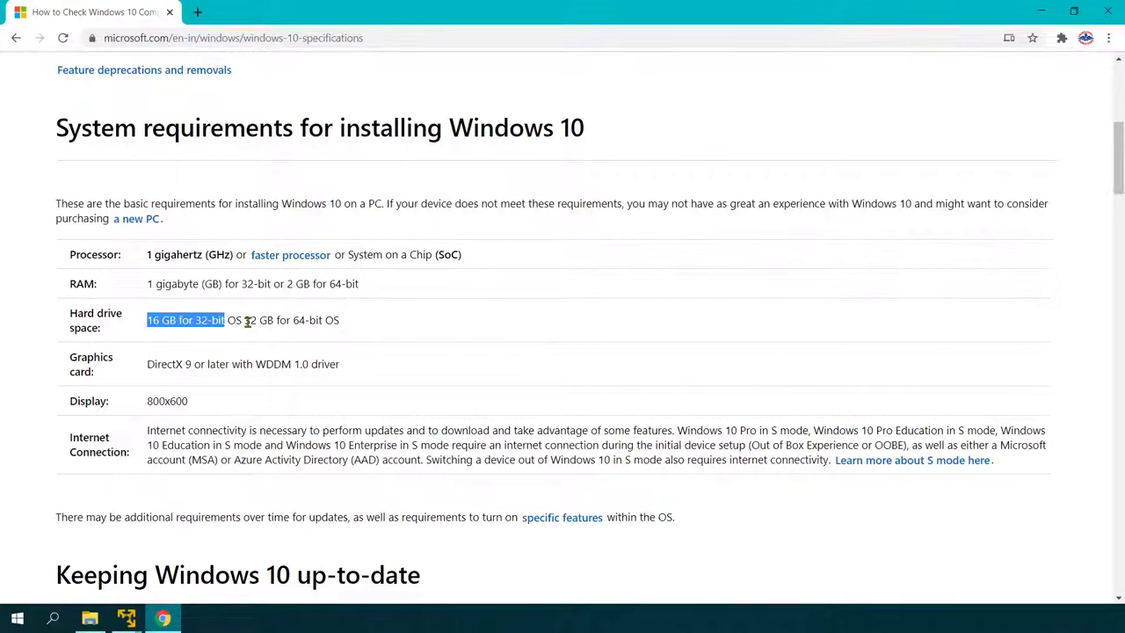
{"action": "left_click_drag", "start_coordinate": [244, 322], "coordinate": [345, 327]}
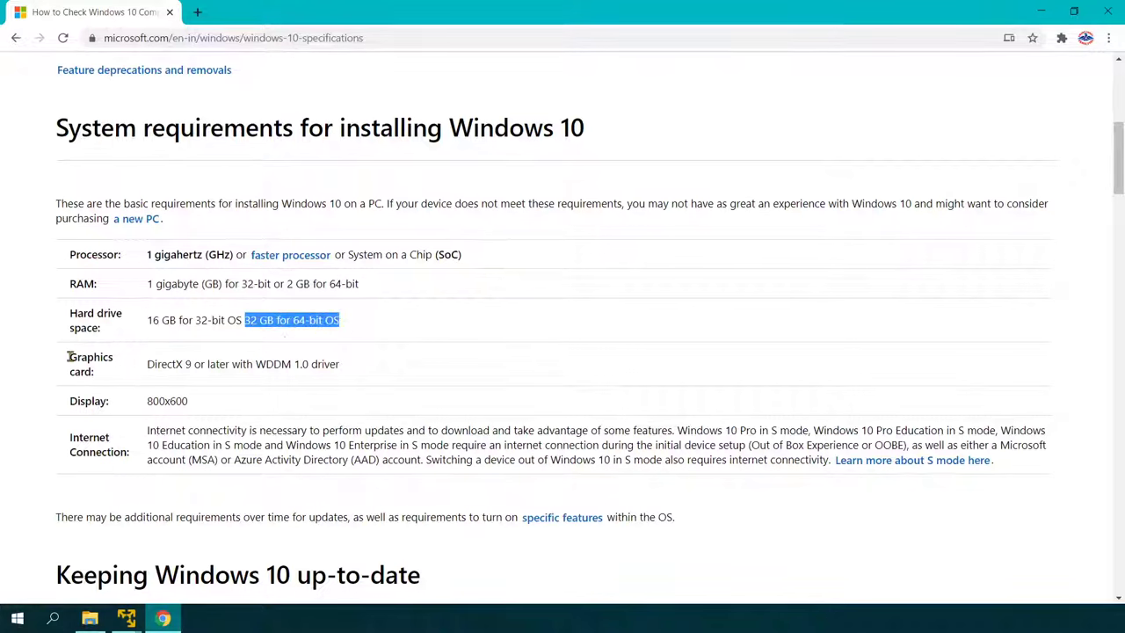
{"action": "left_click_drag", "start_coordinate": [70, 358], "coordinate": [200, 401]}
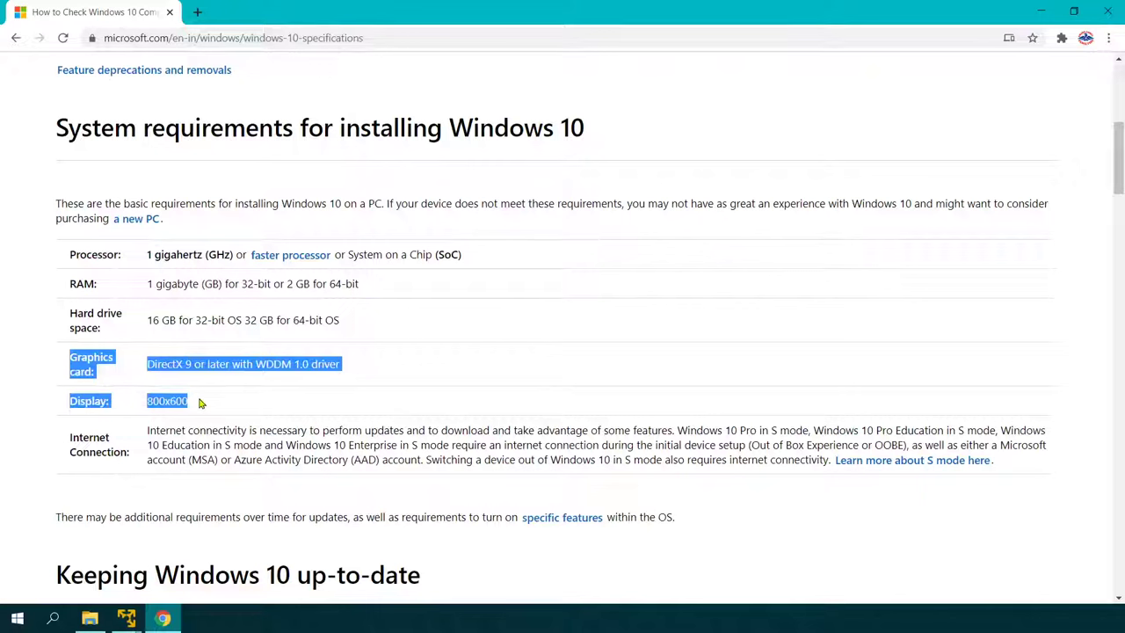
{"action": "left_click", "coordinate": [163, 365]}
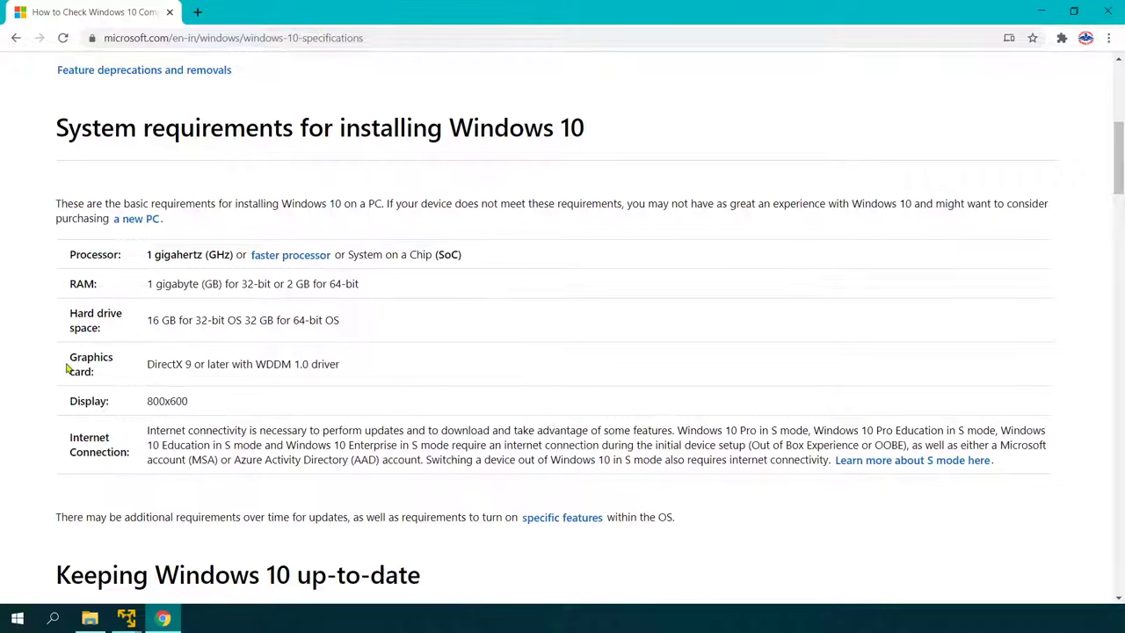
{"action": "left_click_drag", "start_coordinate": [69, 357], "coordinate": [193, 394]}
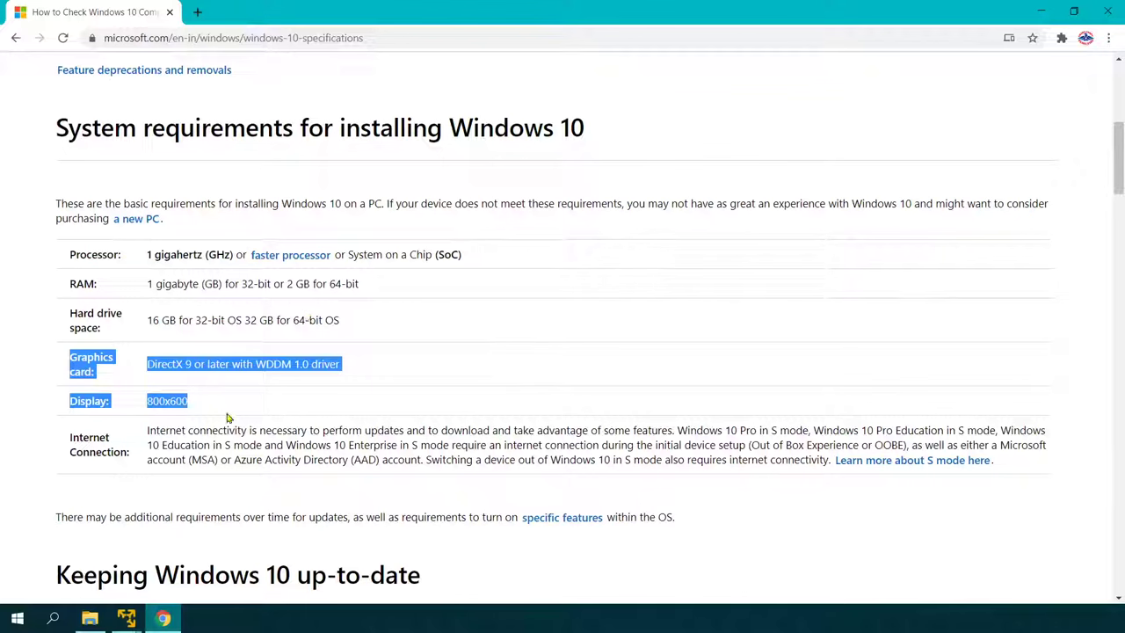
{"action": "left_click", "coordinate": [126, 618]}
Step: Show the Win-2004 guest's System properties (Windows 10 Pro, 2.00 GB RAM), briefly checking the Recycle Bin
{"action": "left_click", "coordinate": [72, 543]}
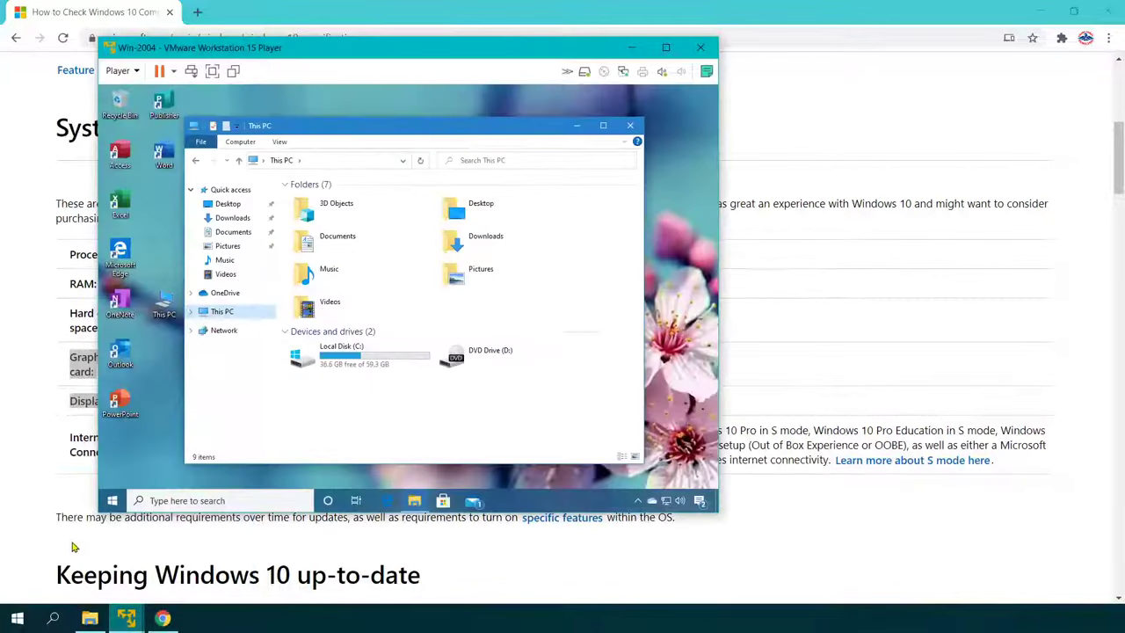
{"action": "left_click", "coordinate": [629, 124]}
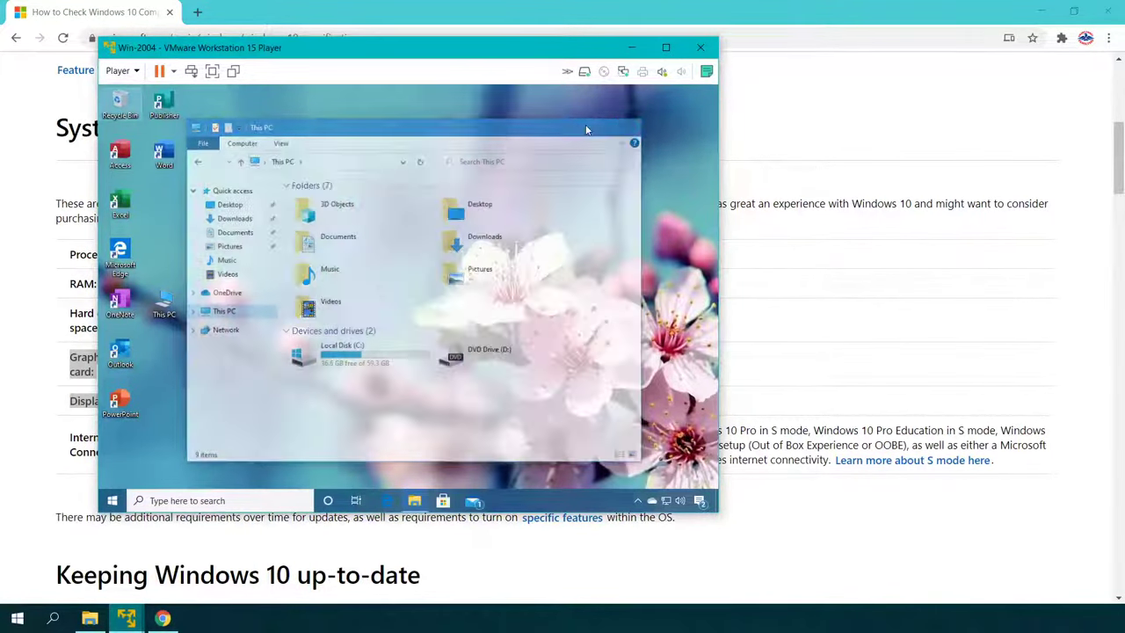
{"action": "right_click", "coordinate": [165, 305]}
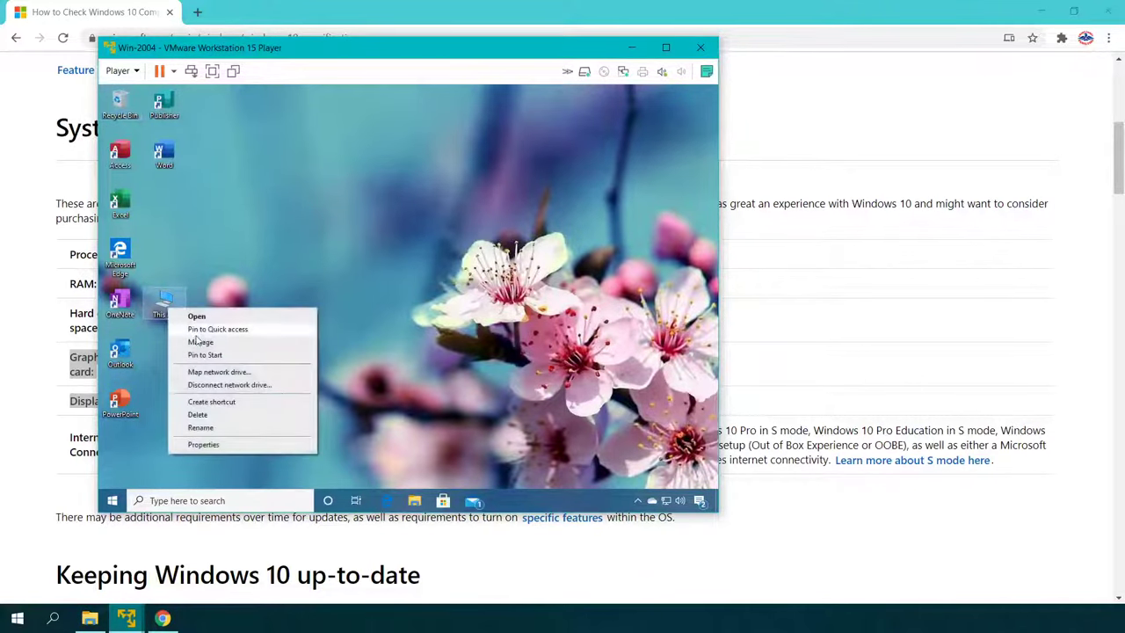
{"action": "left_click", "coordinate": [218, 444]}
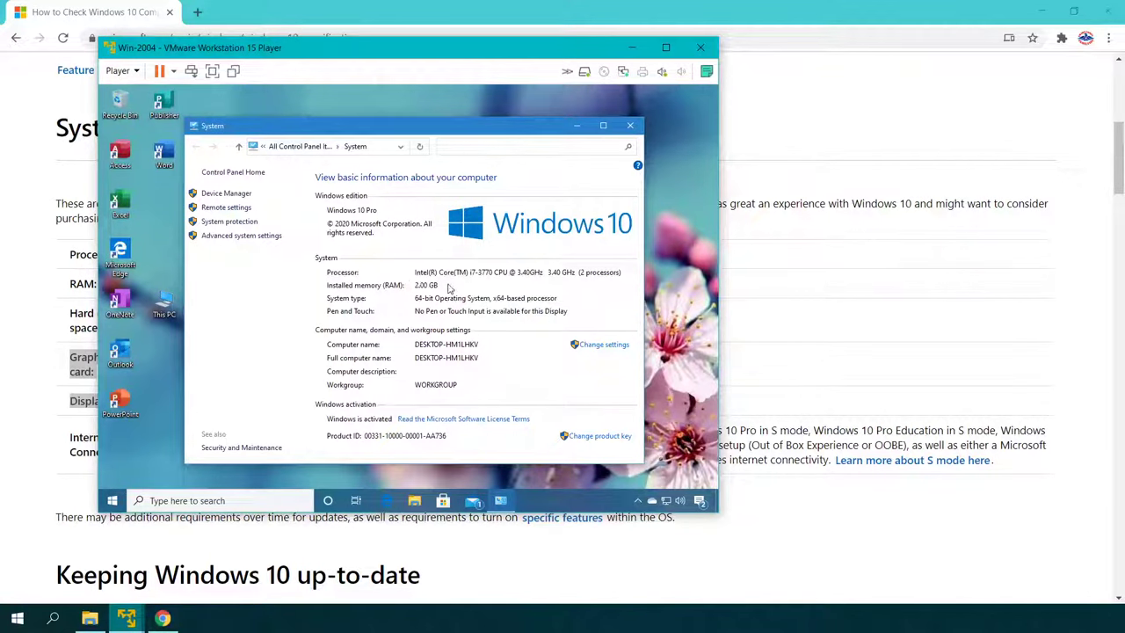
{"action": "double_click", "coordinate": [126, 100]}
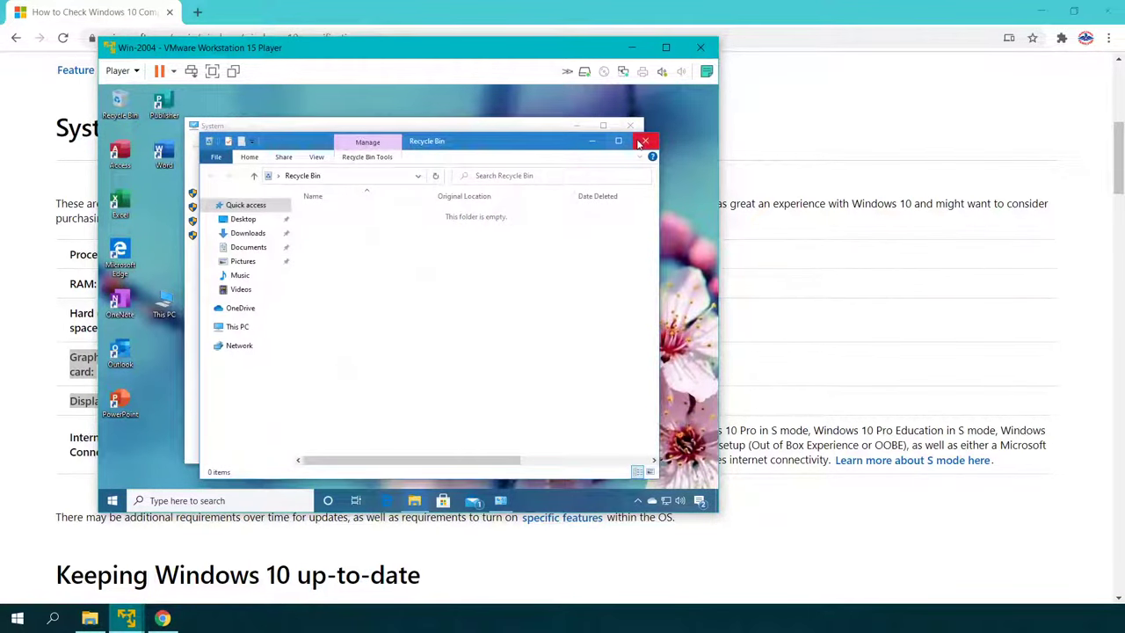
{"action": "left_click", "coordinate": [645, 141]}
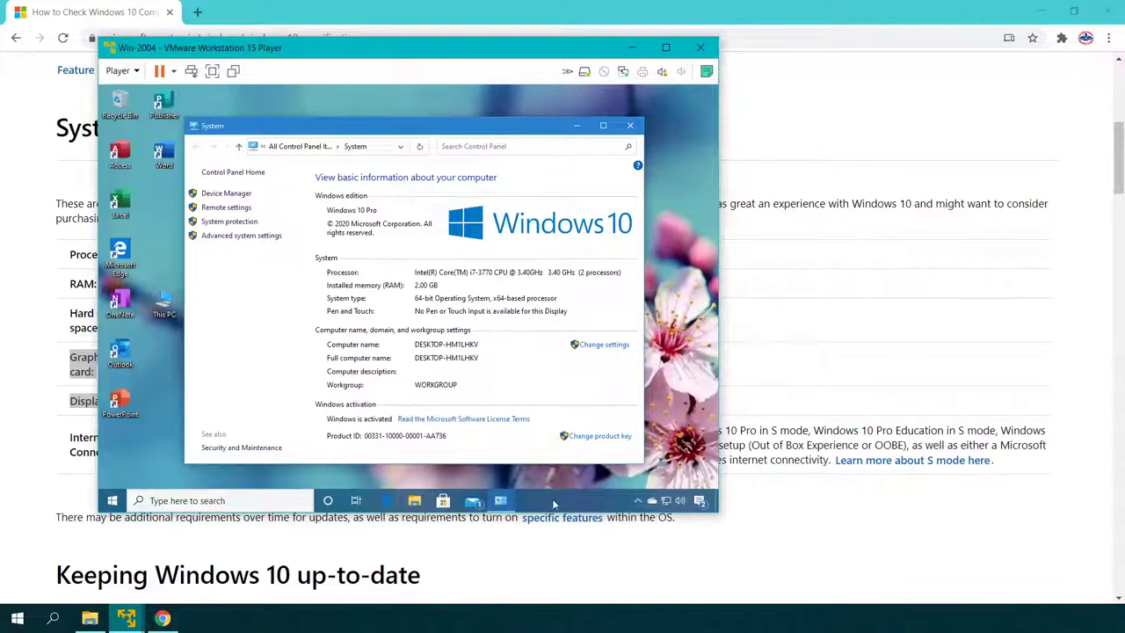
Step: Open the guest's Task Manager sorted by Memory, then launch Excel from the desktop
{"action": "right_click", "coordinate": [554, 504]}
{"action": "left_click", "coordinate": [565, 436]}
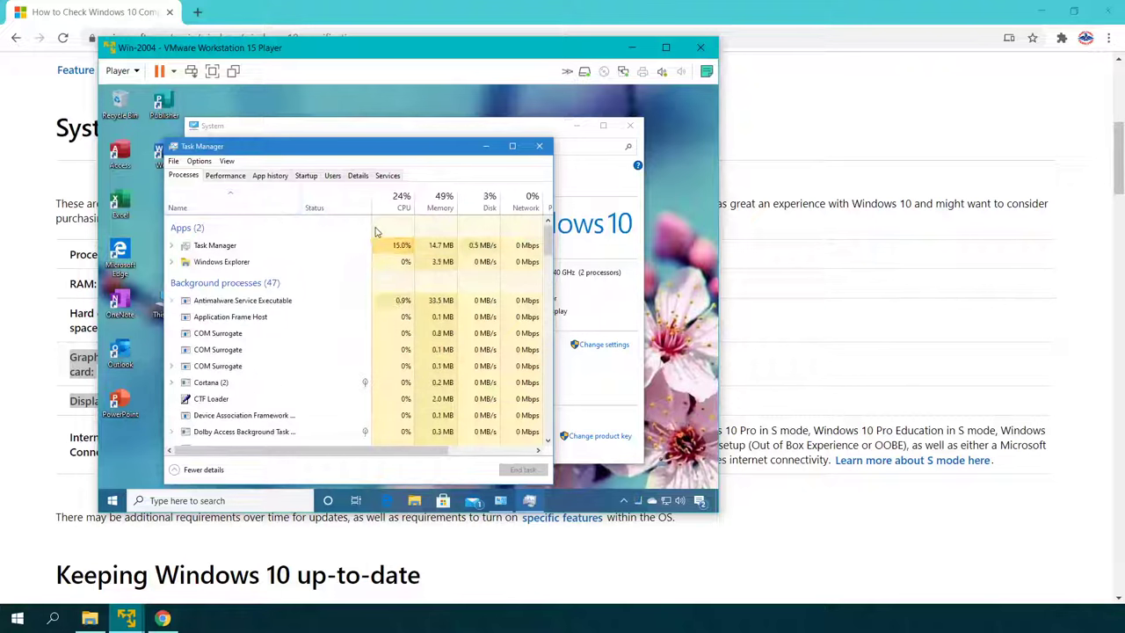
{"action": "left_click", "coordinate": [440, 202]}
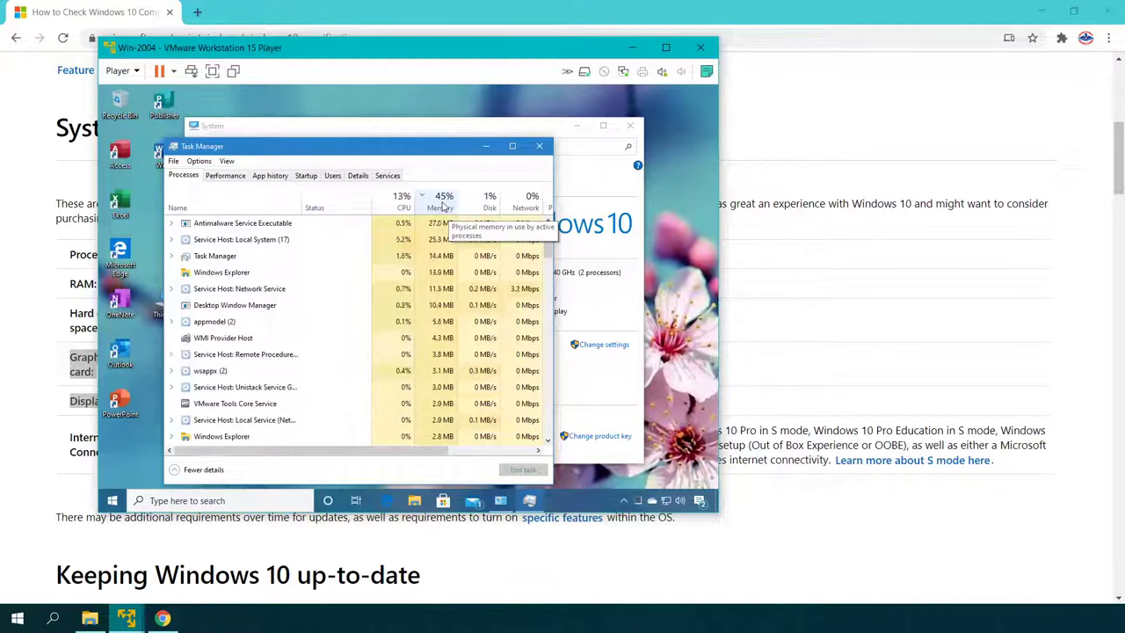
{"action": "left_click", "coordinate": [115, 202]}
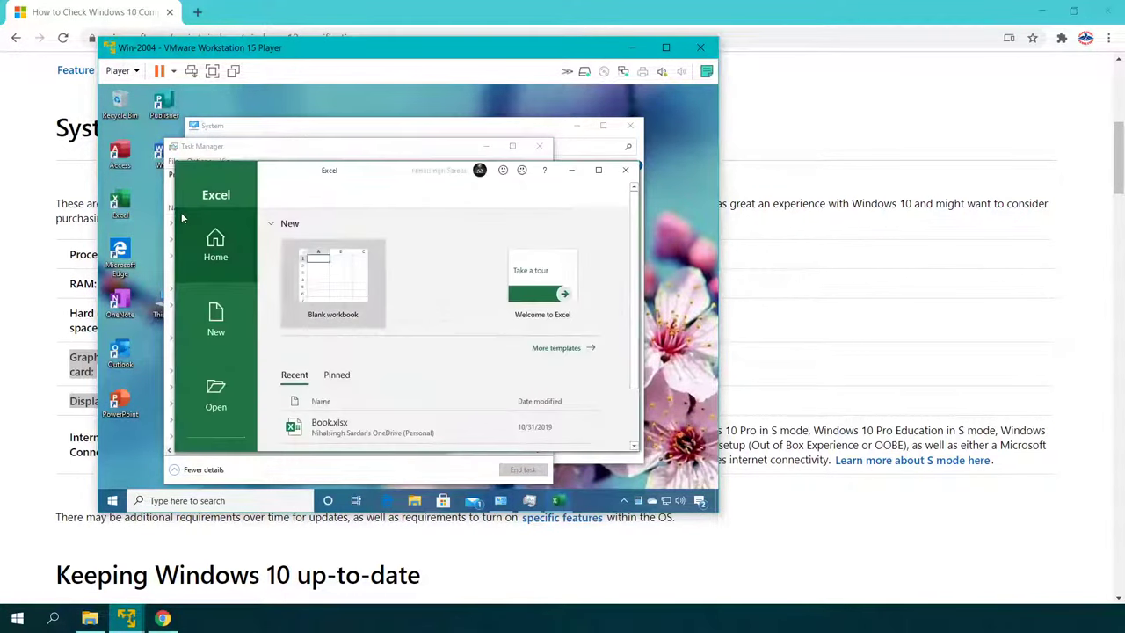
Step: Open a blank Excel workbook and Word in the guest, then check memory use in Task Manager
{"action": "left_click", "coordinate": [327, 280]}
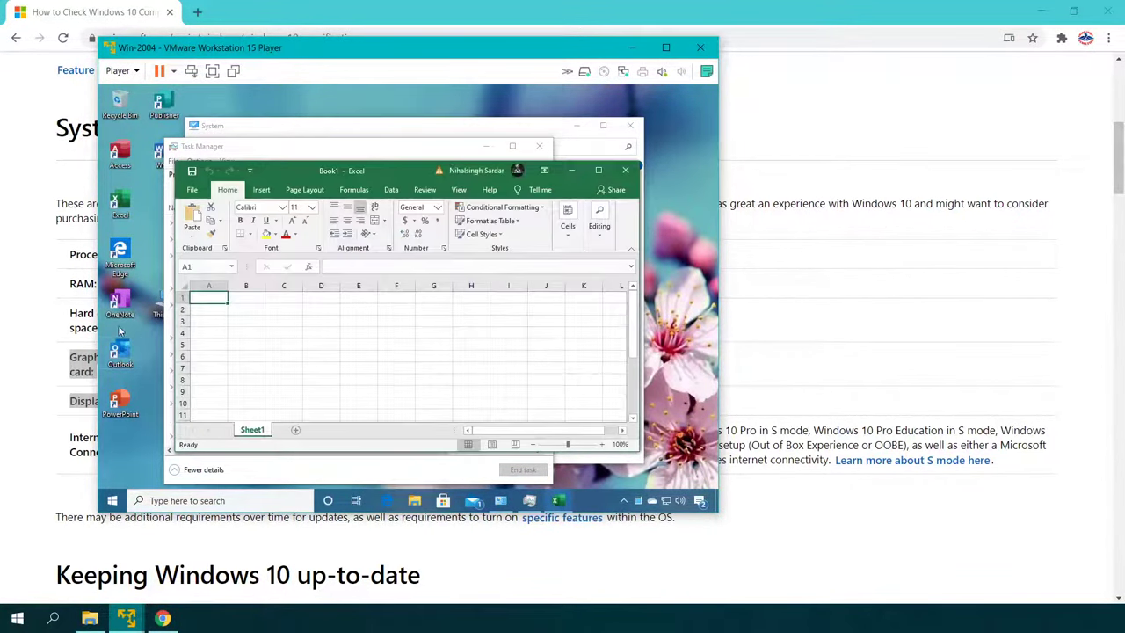
{"action": "left_click", "coordinate": [161, 152]}
{"action": "double_click", "coordinate": [161, 152]}
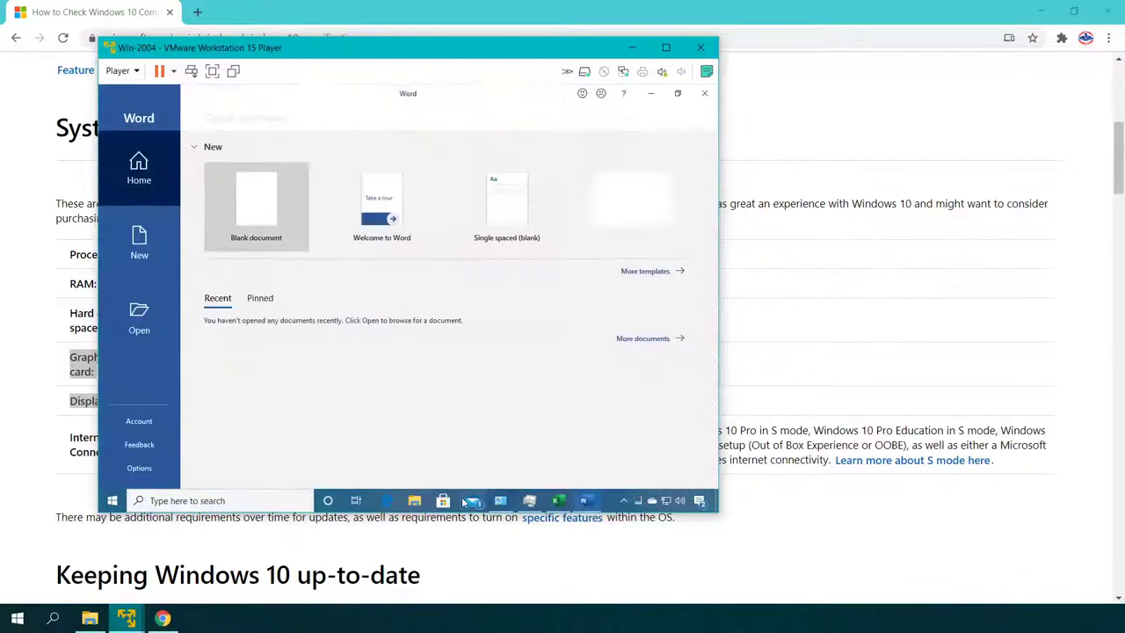
{"action": "left_click", "coordinate": [529, 501]}
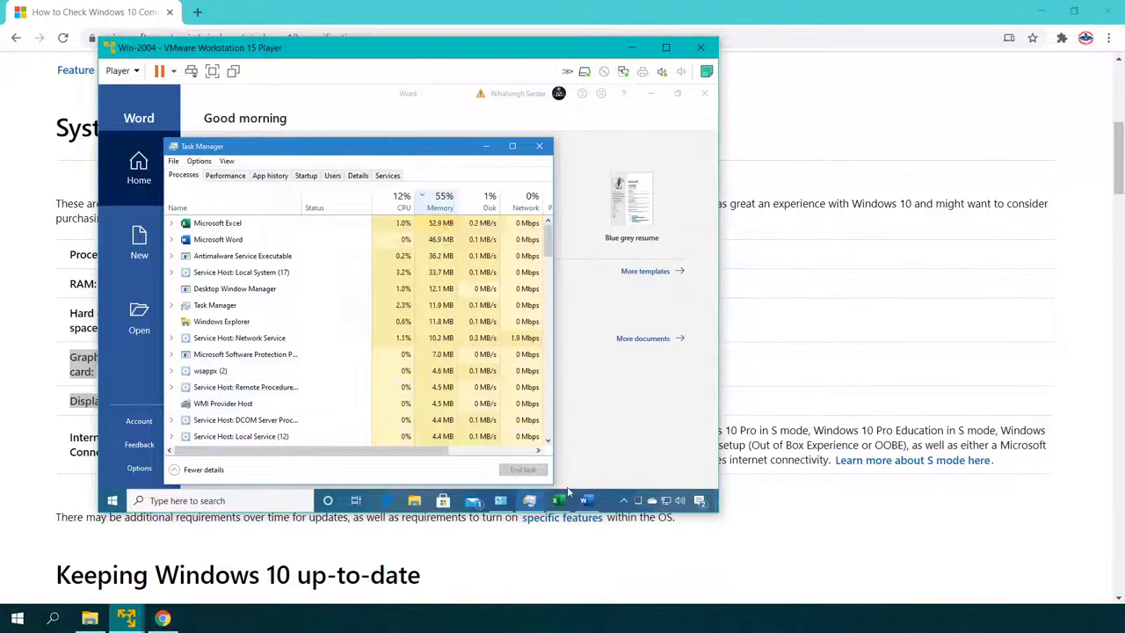
{"action": "mouse_move", "coordinate": [567, 490]}
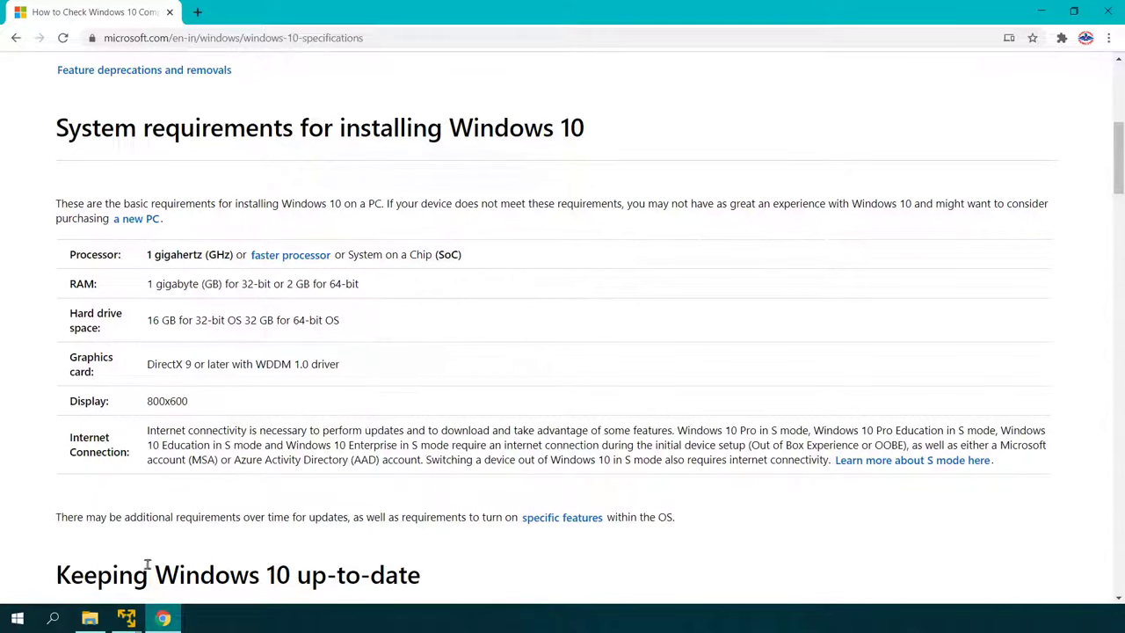
Step: Bring the Windows 8.x VM forward, reposition its window, and show its Computer's System properties
{"action": "mouse_move", "coordinate": [128, 618]}
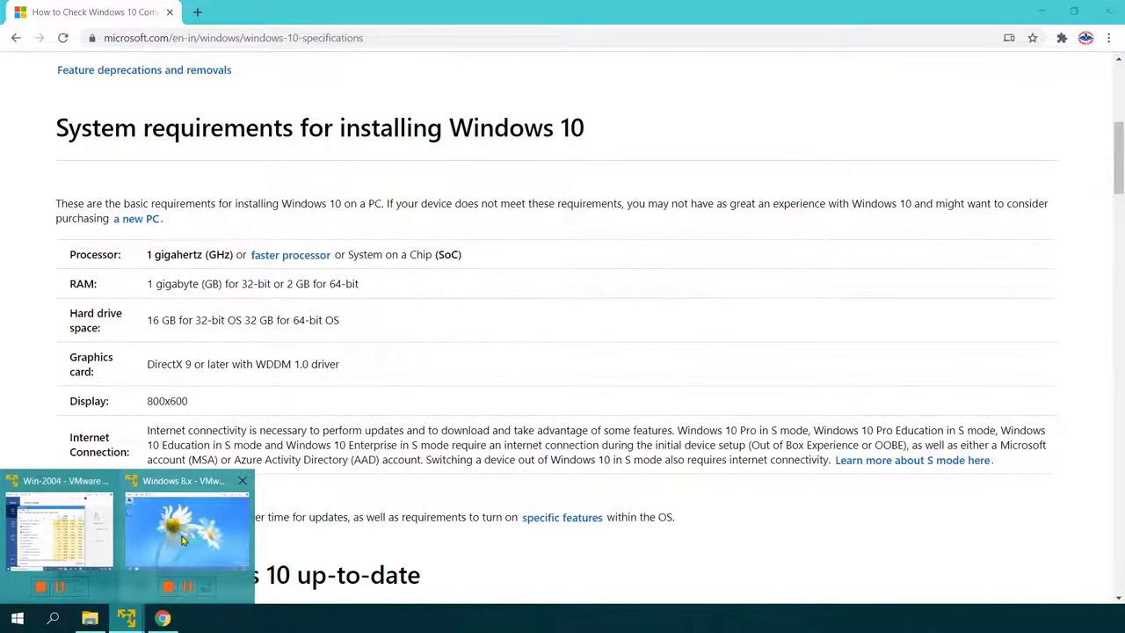
{"action": "left_click", "coordinate": [194, 536]}
{"action": "left_click_drag", "start_coordinate": [585, 160], "coordinate": [457, 106]}
{"action": "right_click", "coordinate": [296, 160]}
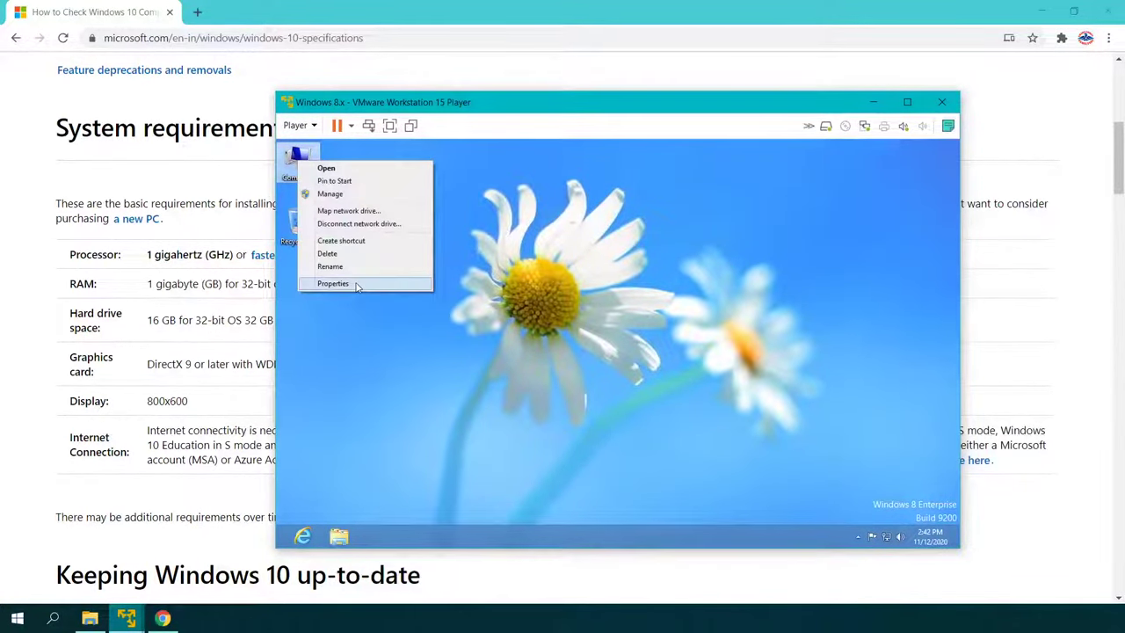
{"action": "left_click", "coordinate": [334, 283]}
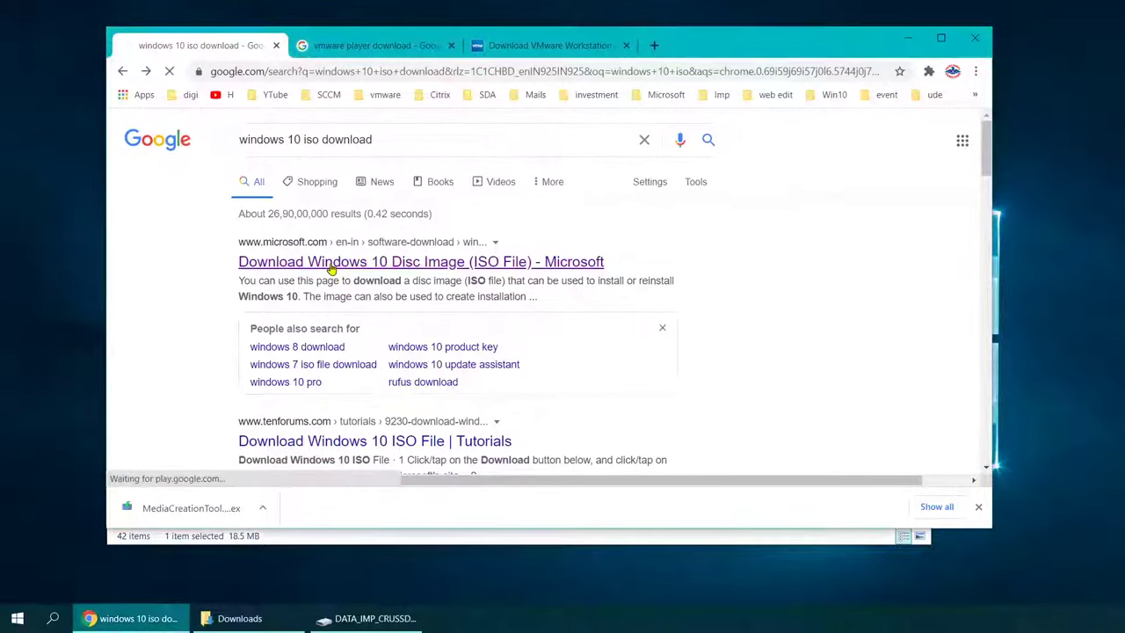
Step: Open Microsoft's Download Windows 10 page and run the downloaded MediaCreationTool
{"action": "left_click", "coordinate": [247, 263]}
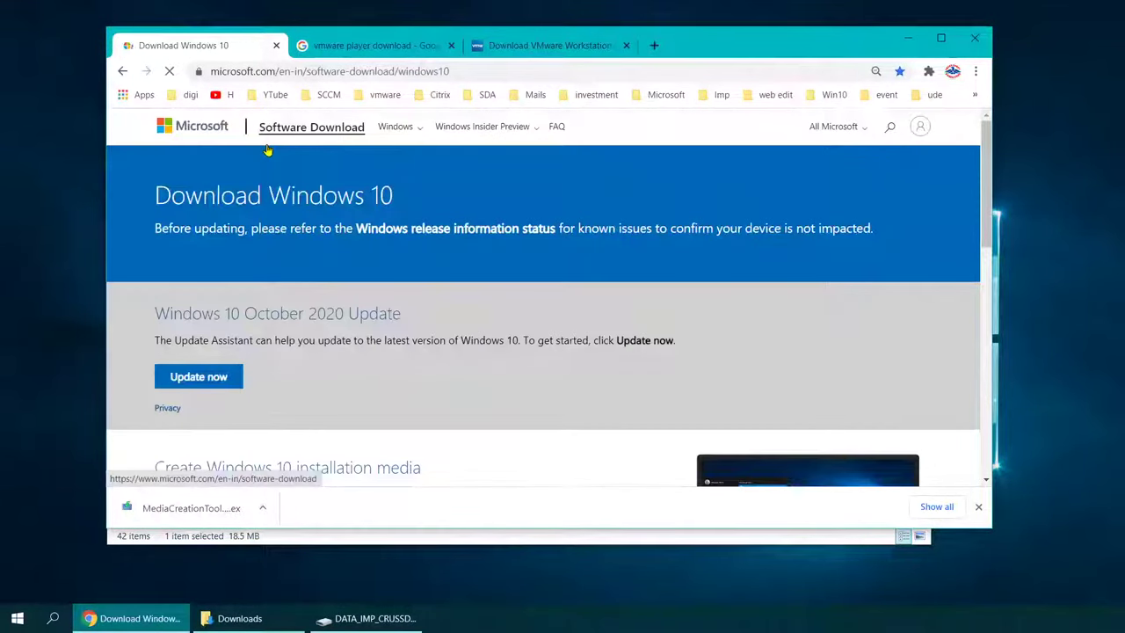
{"action": "scroll", "coordinate": [308, 239], "scroll_direction": "down", "scroll_amount": 3}
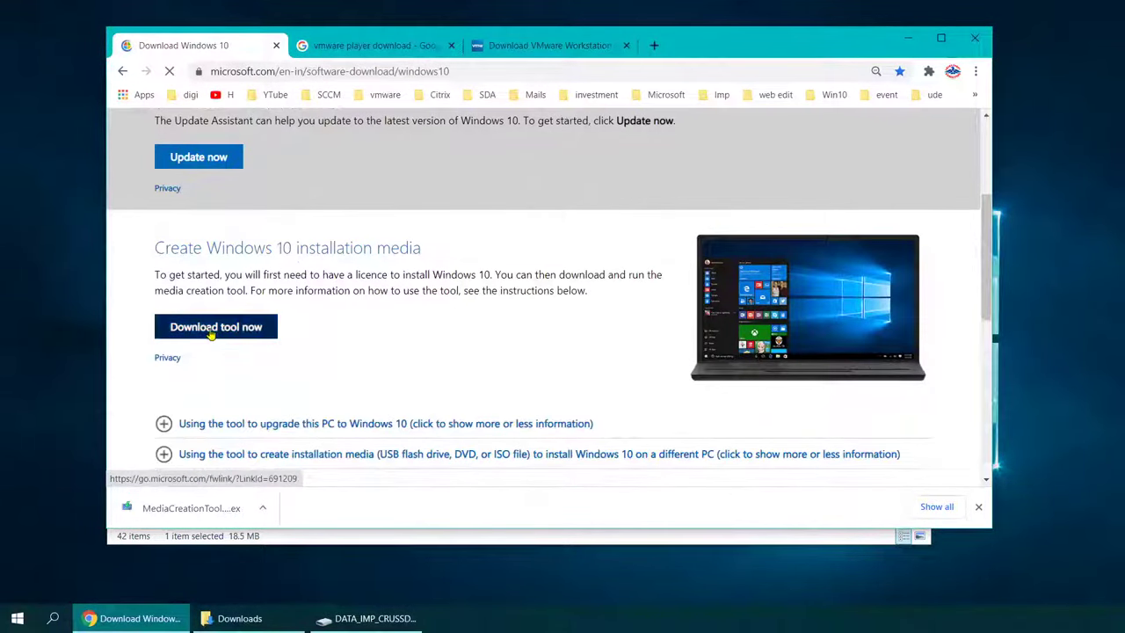
{"action": "scroll", "coordinate": [250, 363], "scroll_direction": "down", "scroll_amount": 1}
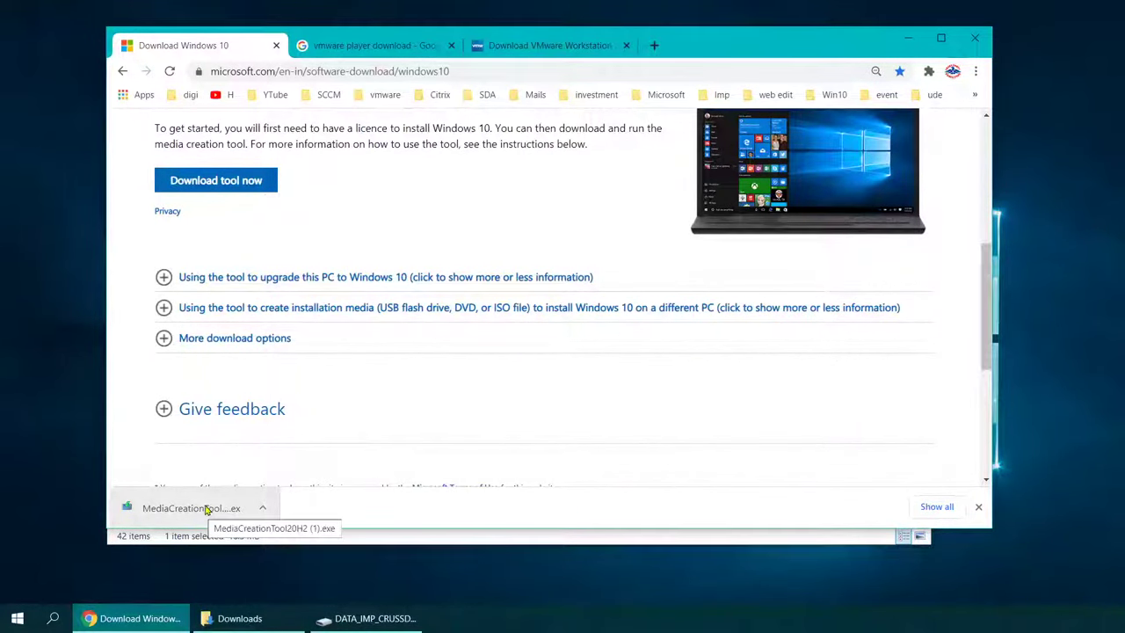
{"action": "left_click", "coordinate": [200, 509]}
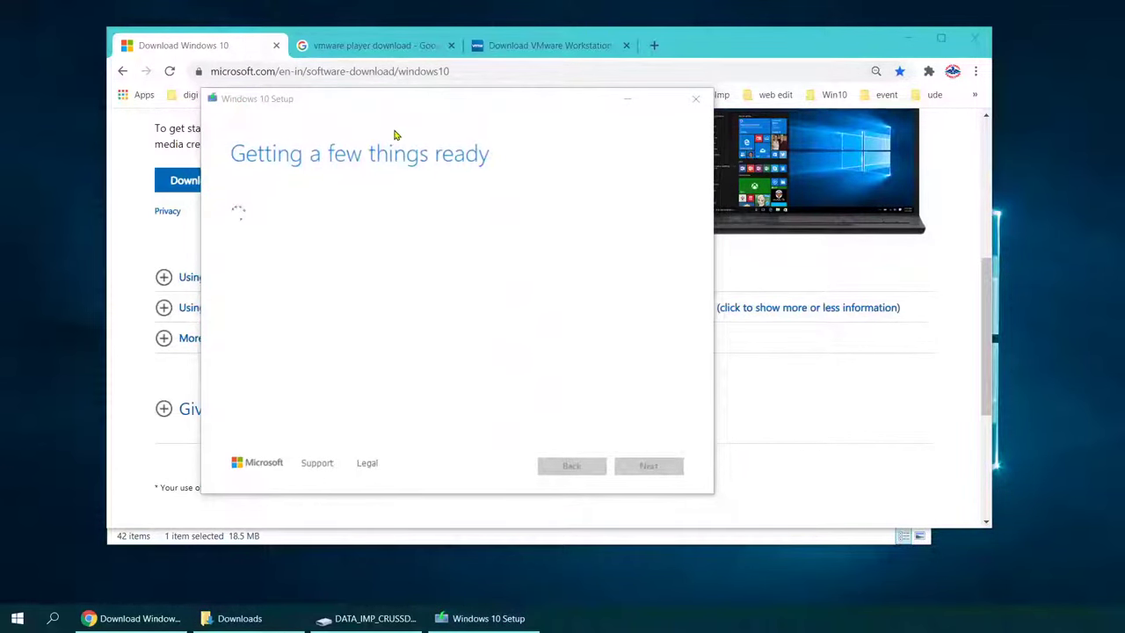
Step: Accept the Windows 10 Setup license terms, then bring up the VMware Workstation download page in the browser
{"action": "left_click", "coordinate": [375, 45]}
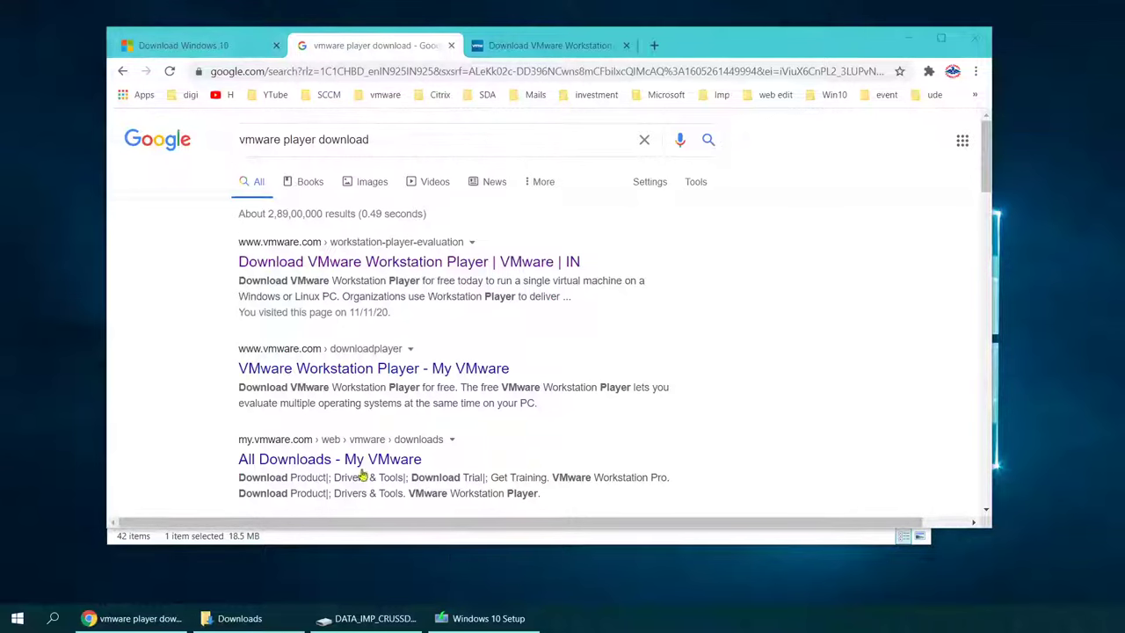
{"action": "left_click", "coordinate": [462, 618]}
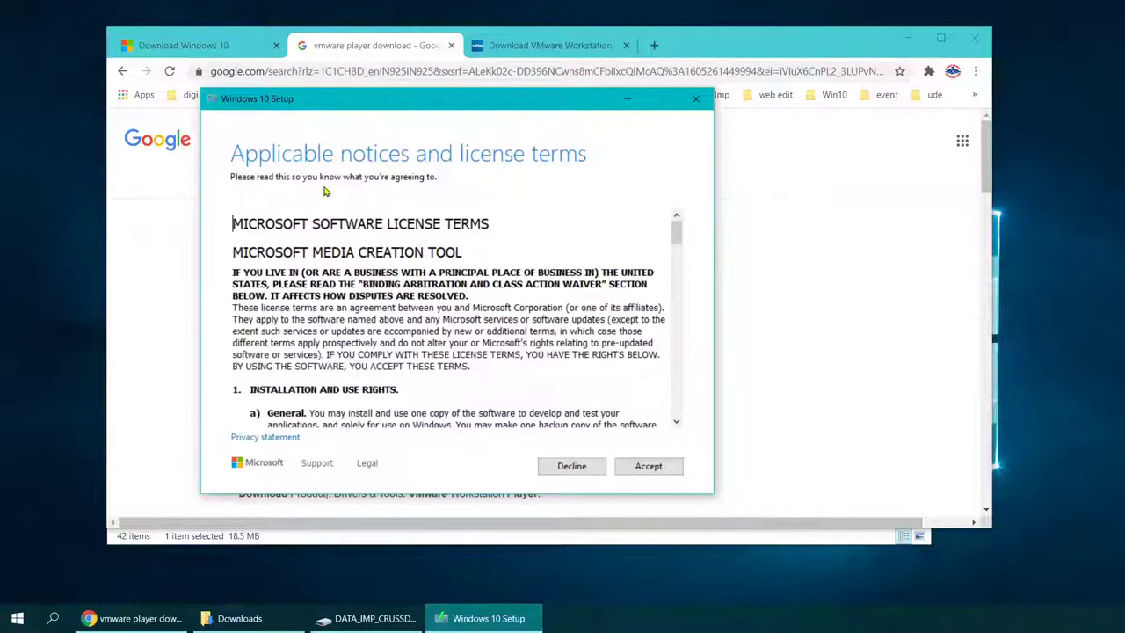
{"action": "left_click", "coordinate": [649, 467]}
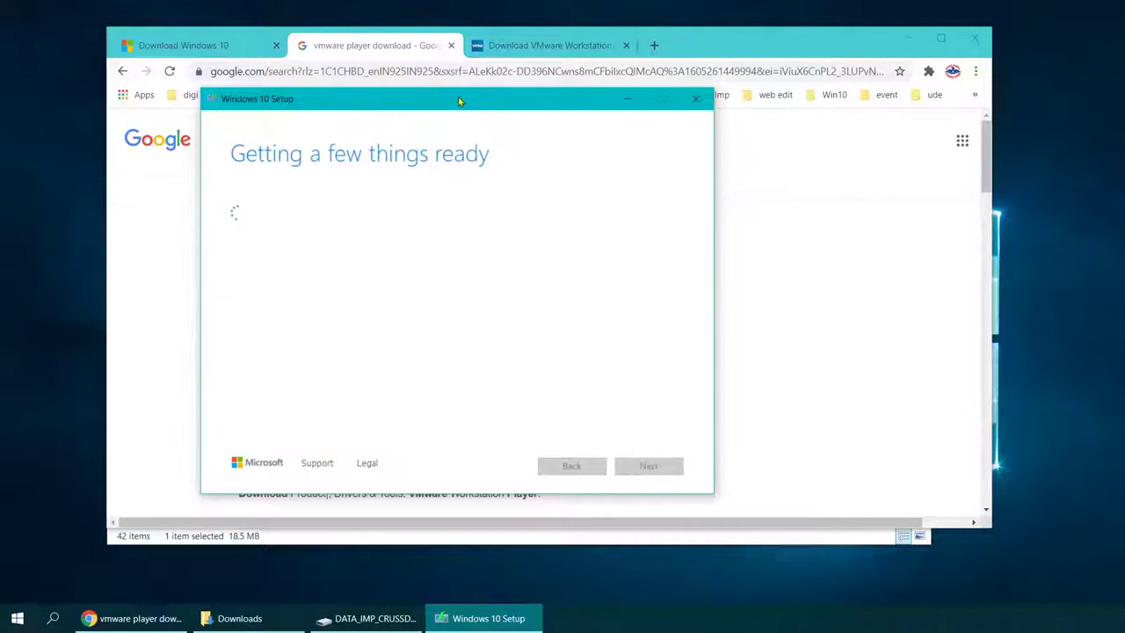
{"action": "left_click_drag", "start_coordinate": [457, 101], "coordinate": [460, 107]}
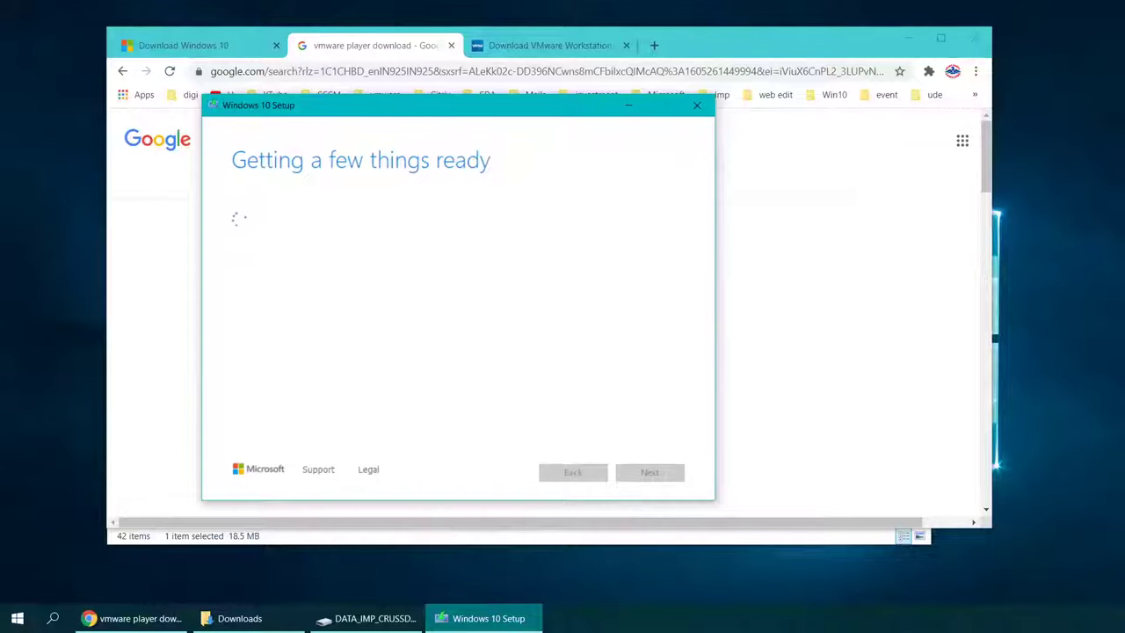
{"action": "left_click", "coordinate": [994, 316]}
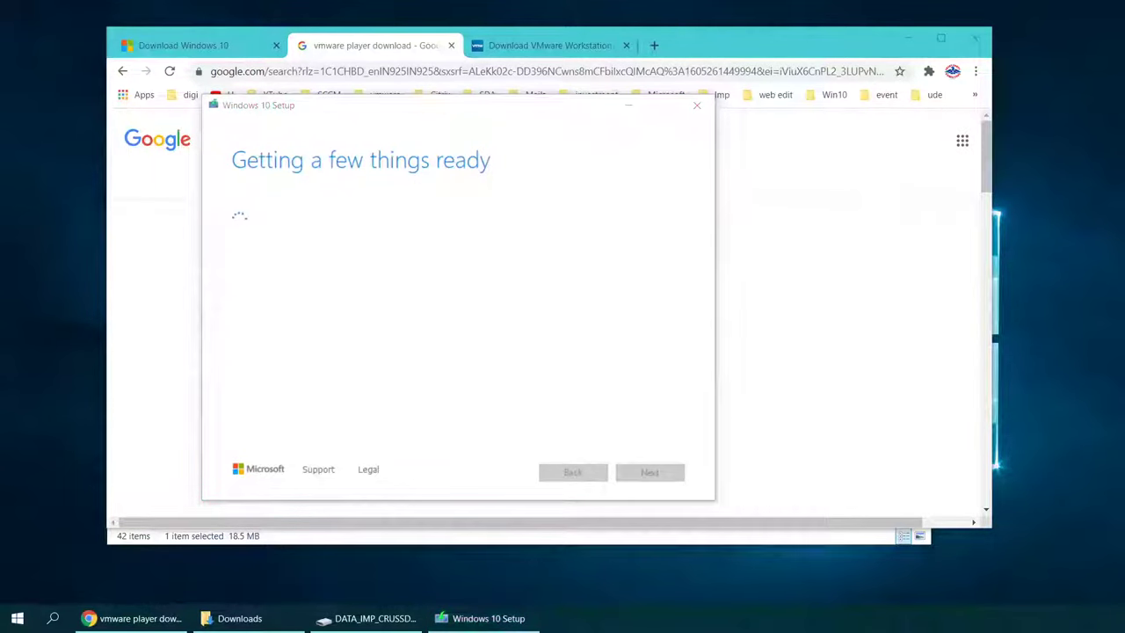
{"action": "left_click", "coordinate": [519, 51]}
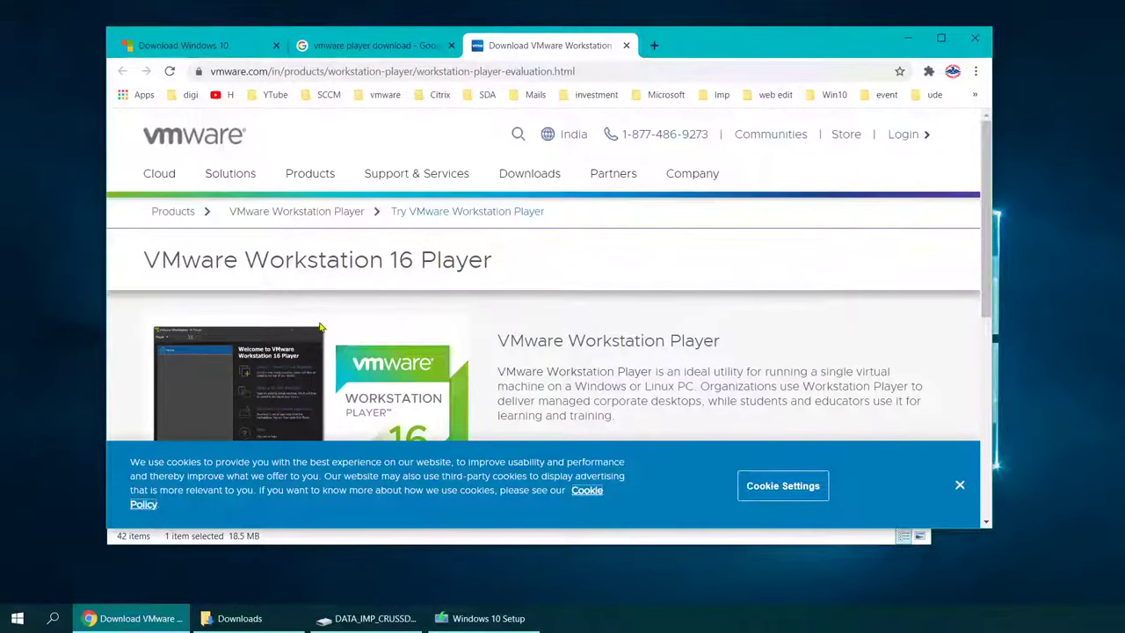
Step: Scroll to 'Try Workstation 16.0 Player for Windows' and start its Download Now
{"action": "scroll", "coordinate": [323, 329], "scroll_direction": "down", "scroll_amount": 5}
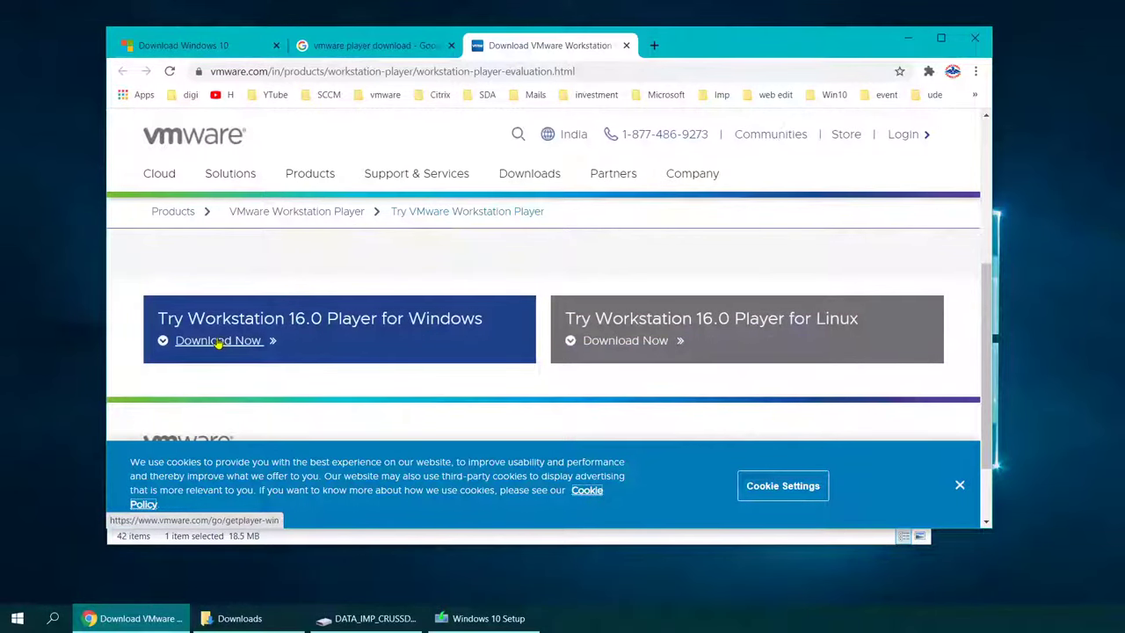
{"action": "left_click", "coordinate": [217, 343]}
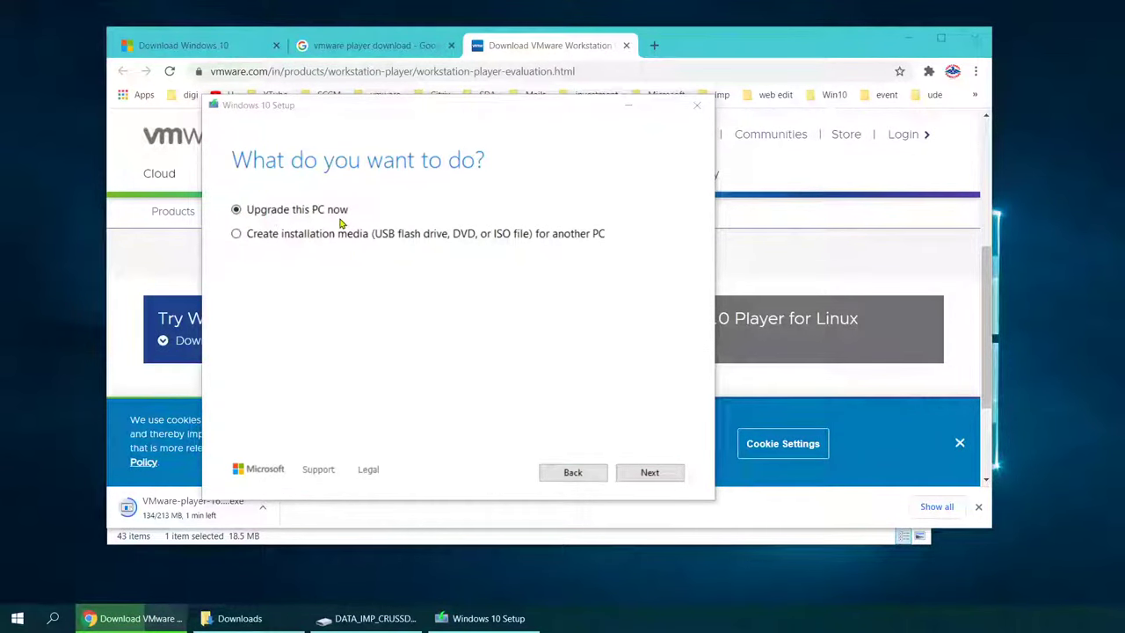
Step: Choose 'Create installation media for another PC', continue, and open the Architecture list
{"action": "left_click", "coordinate": [237, 233]}
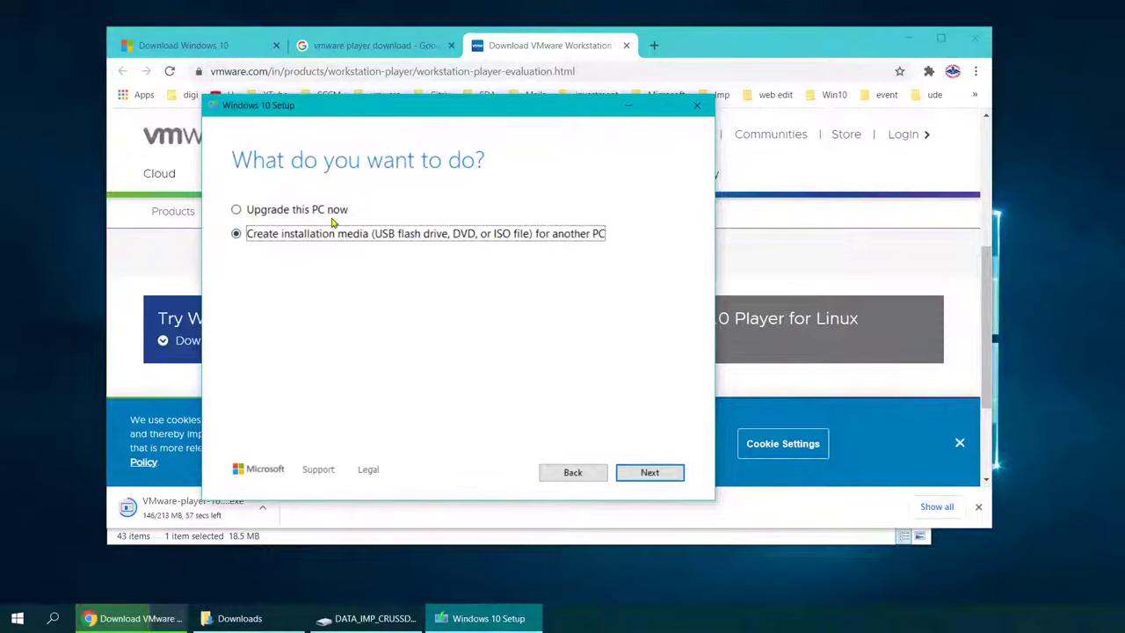
{"action": "left_click", "coordinate": [650, 472]}
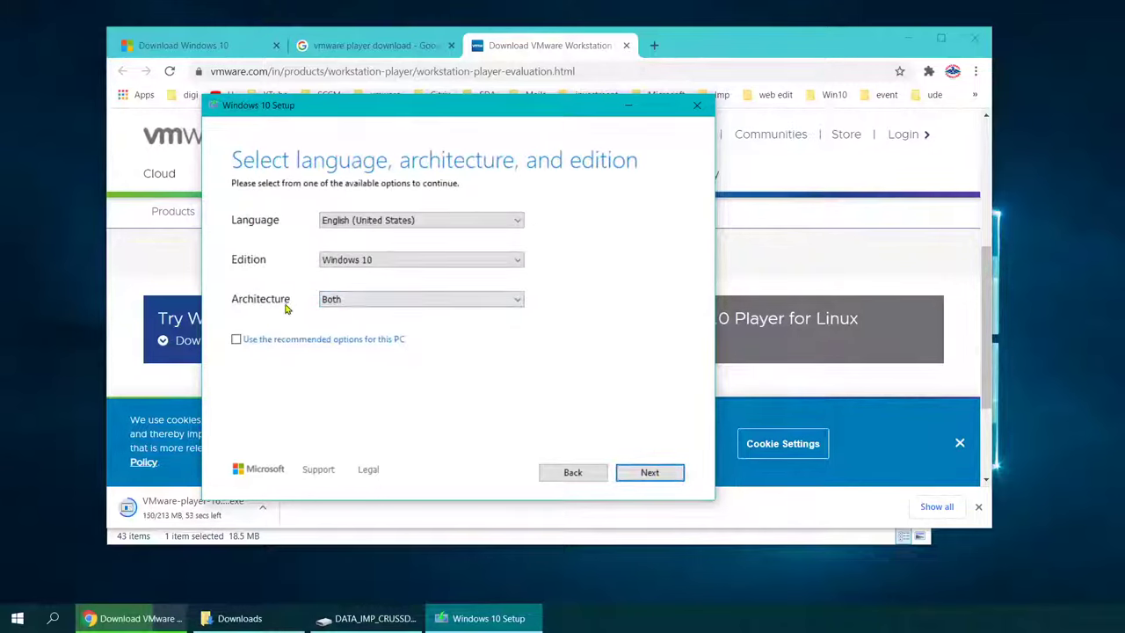
{"action": "left_click", "coordinate": [362, 306]}
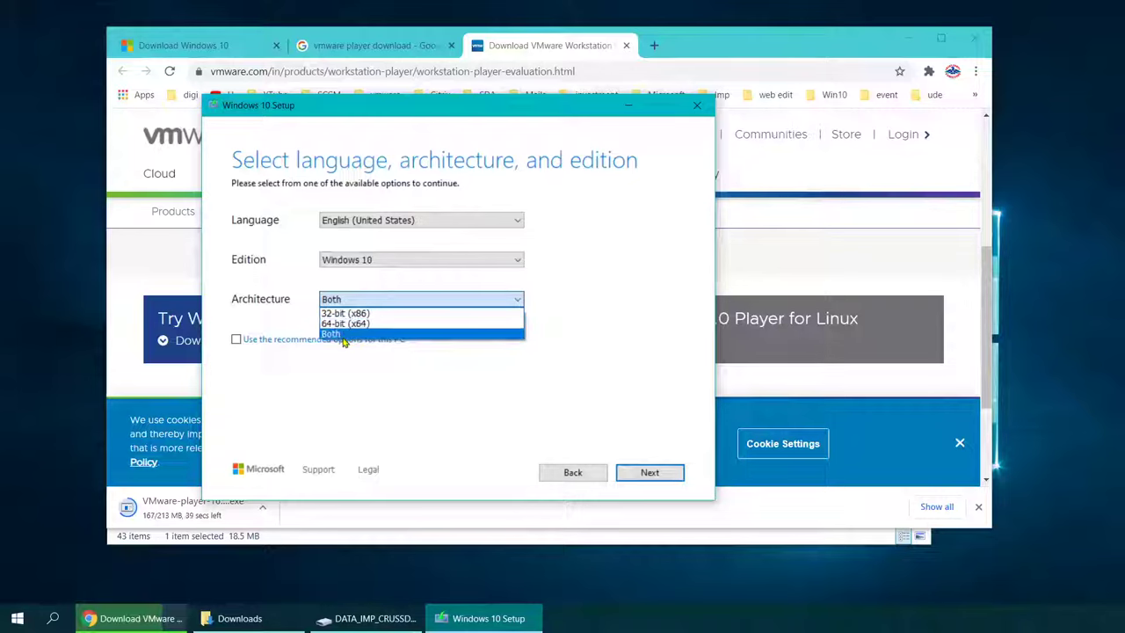
Step: Keep Both as the architecture with recommended options turned off, and continue to the media choice
{"action": "left_click", "coordinate": [349, 334]}
{"action": "left_click", "coordinate": [349, 303]}
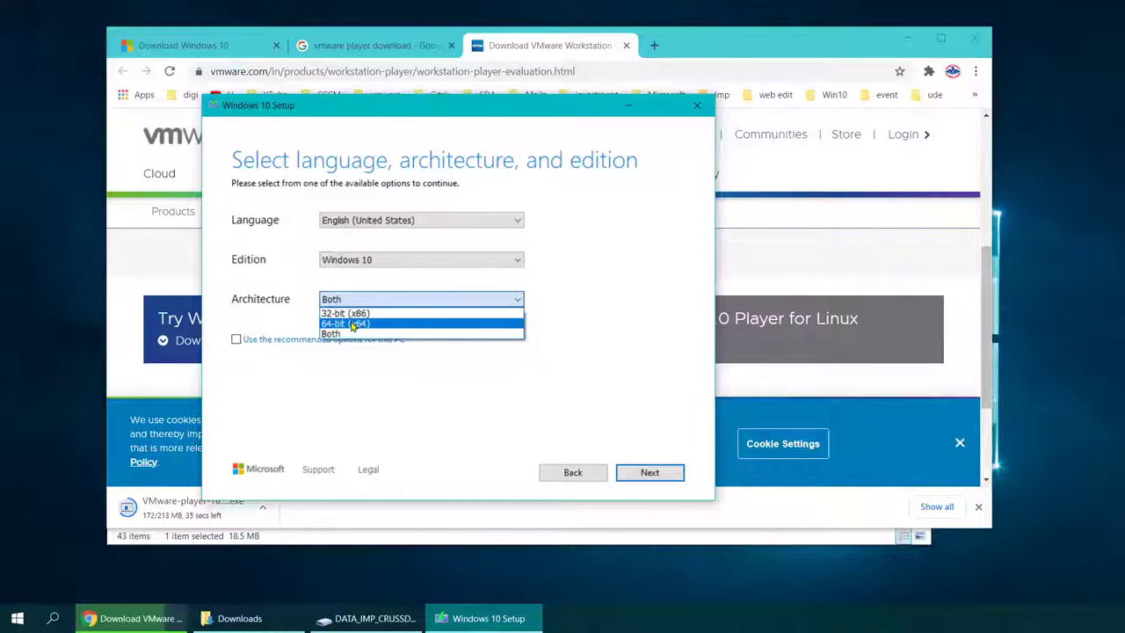
{"action": "left_click", "coordinate": [298, 315]}
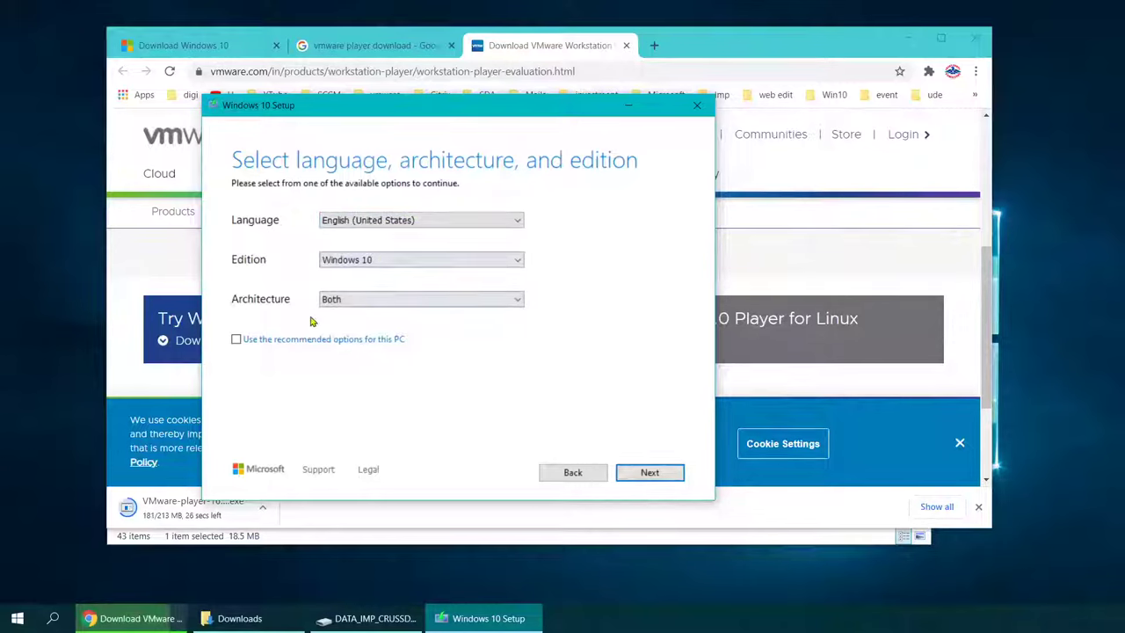
{"action": "left_click", "coordinate": [236, 340]}
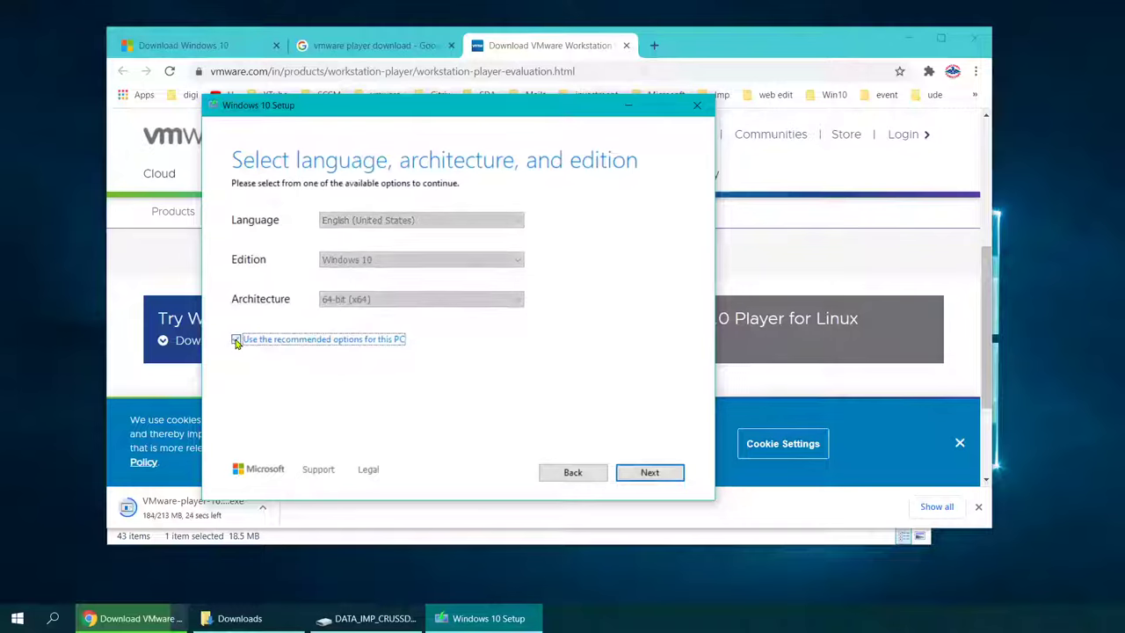
{"action": "left_click", "coordinate": [236, 340]}
{"action": "left_click", "coordinate": [356, 301]}
{"action": "left_click", "coordinate": [336, 341]}
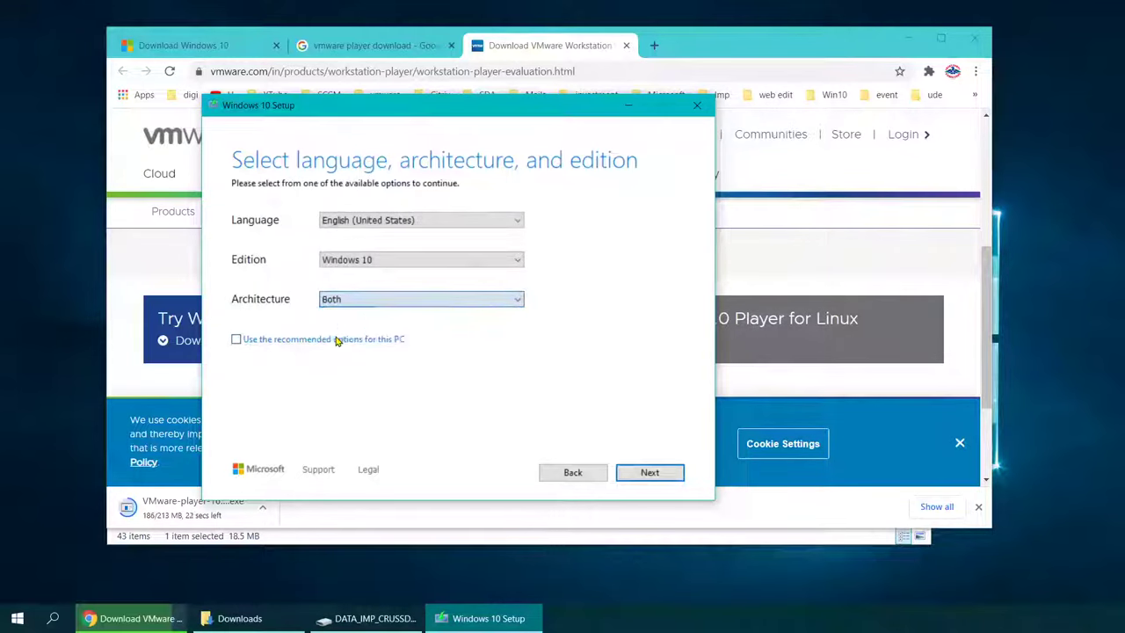
{"action": "left_click", "coordinate": [655, 473]}
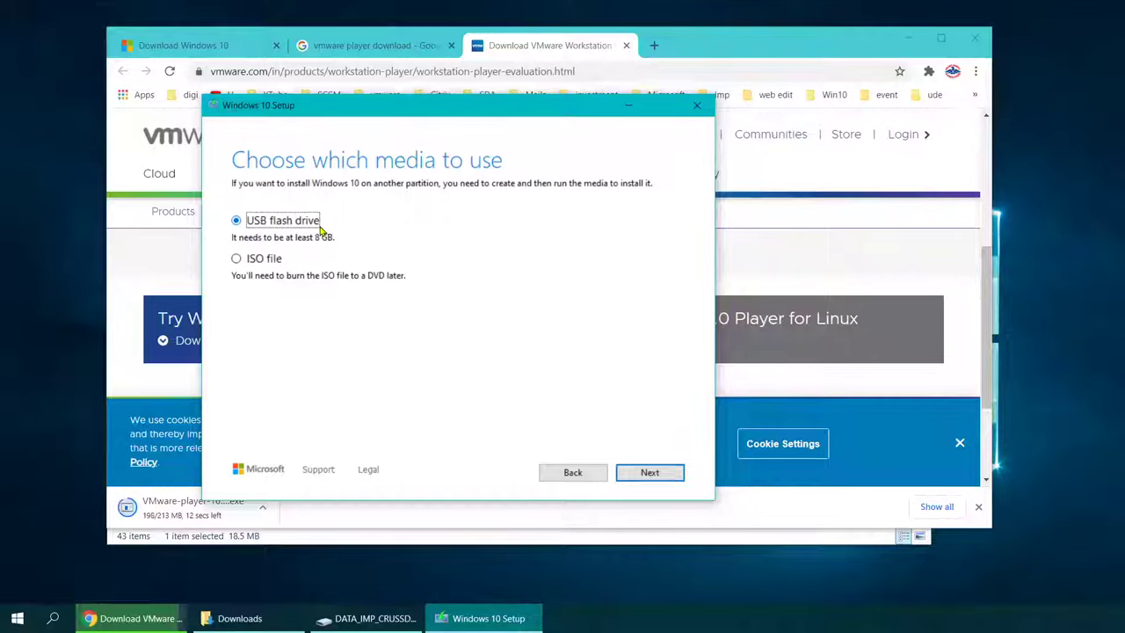
Step: Choose ISO file as the media and save Windows.iso on Local Disk (C:) to start downloading
{"action": "left_click", "coordinate": [237, 259]}
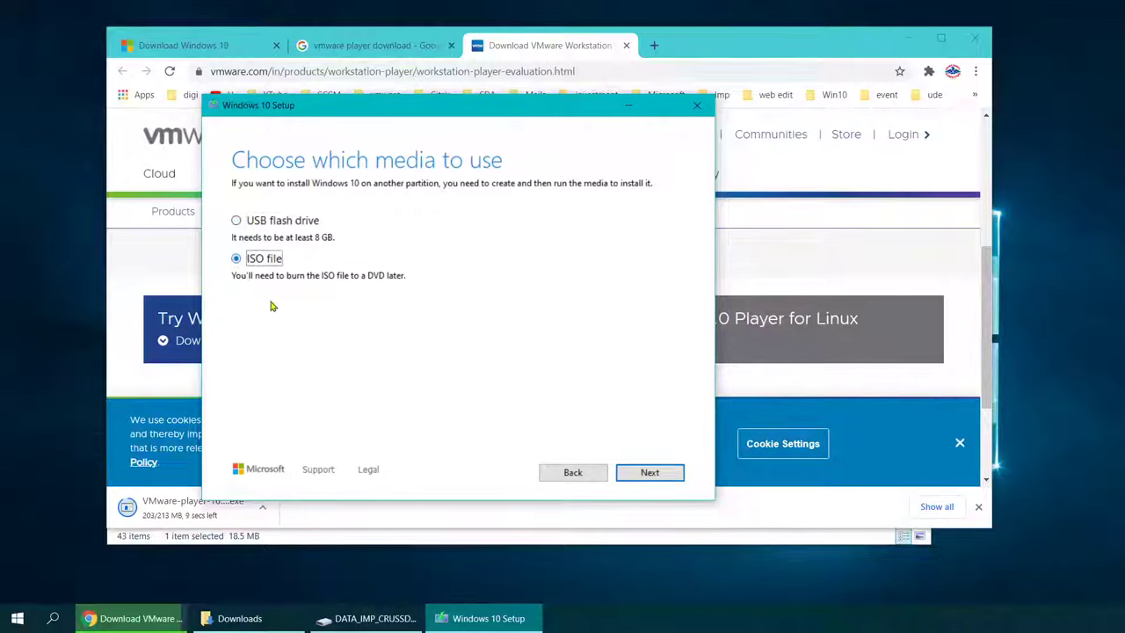
{"action": "left_click", "coordinate": [650, 476]}
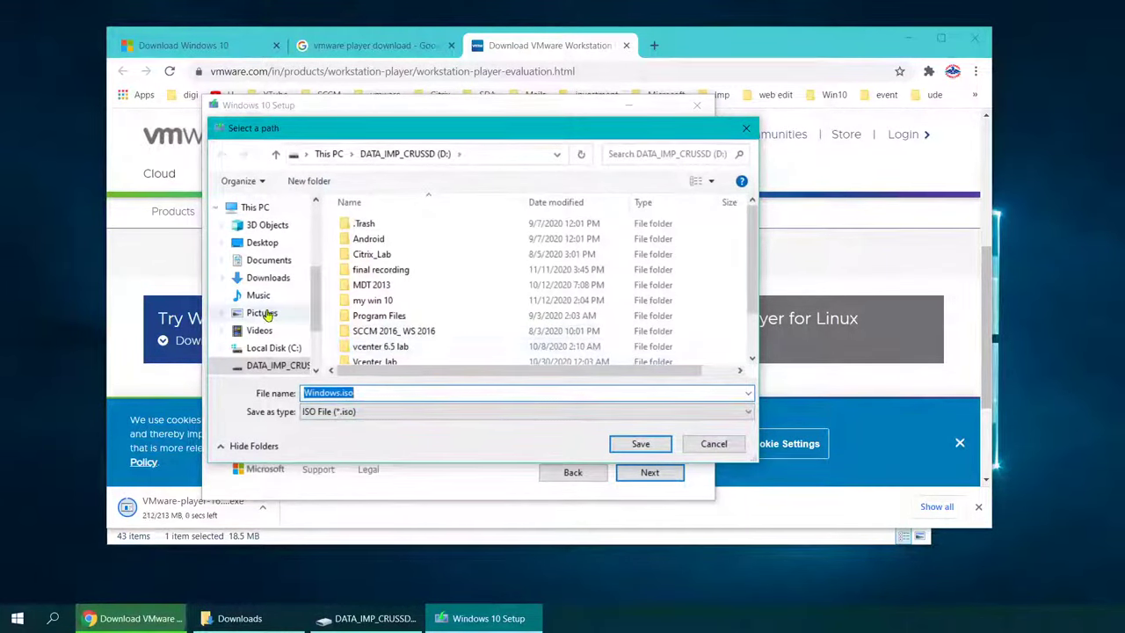
{"action": "left_click", "coordinate": [268, 349]}
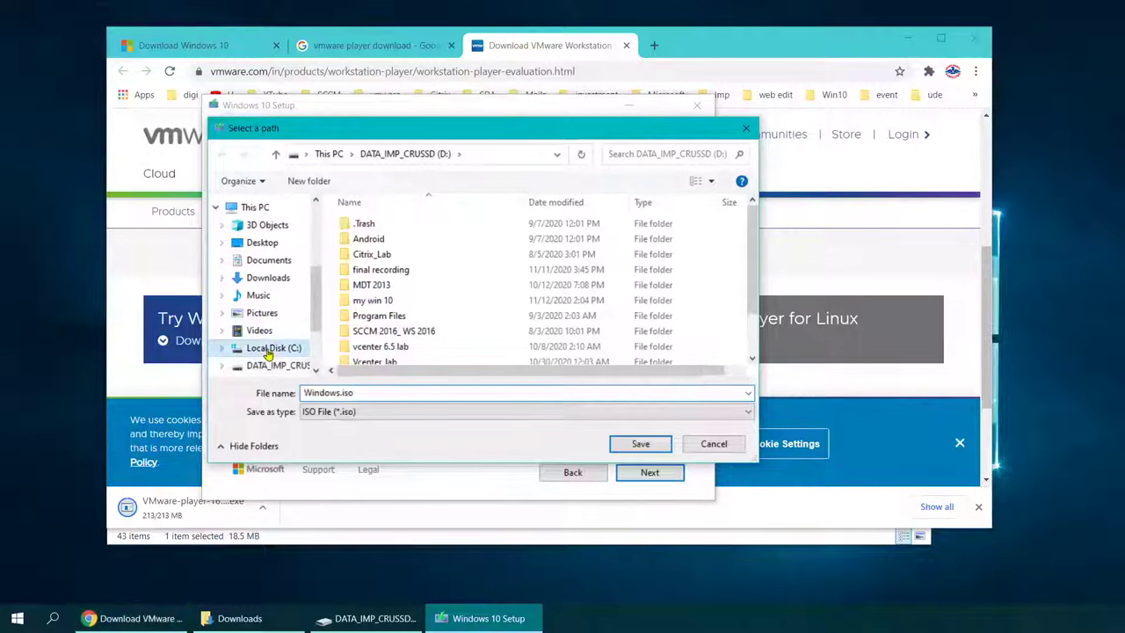
{"action": "left_click", "coordinate": [641, 444]}
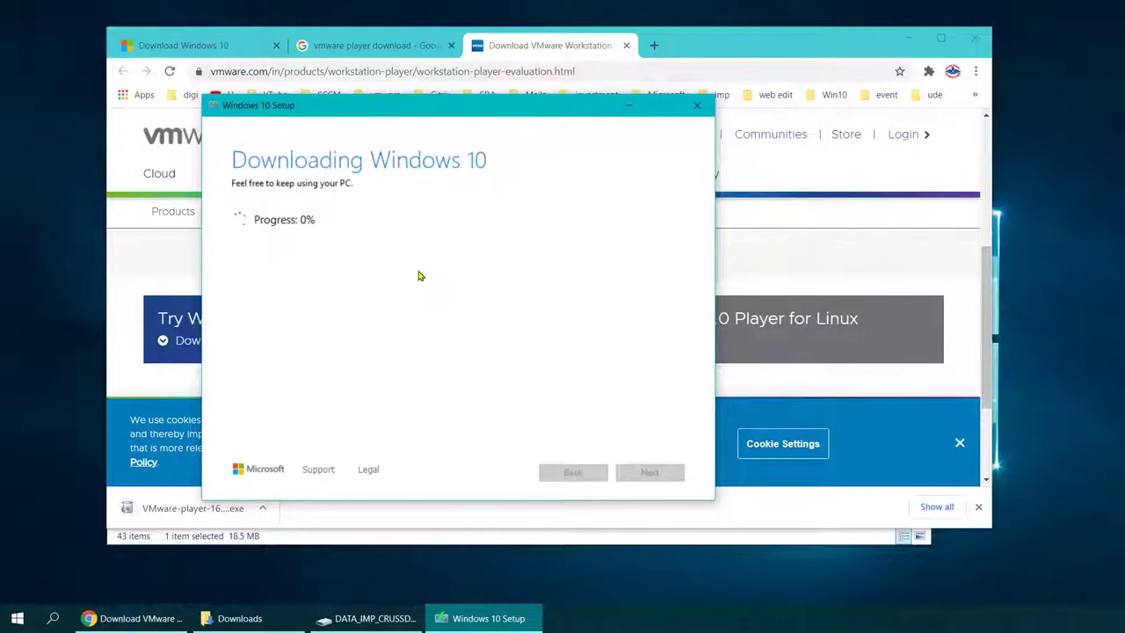
Step: Locate the existing Windows.iso on DATA_IMP_CRUSSD (D:), then minimise Explorer and bring up Start
{"action": "key", "text": "super+e"}
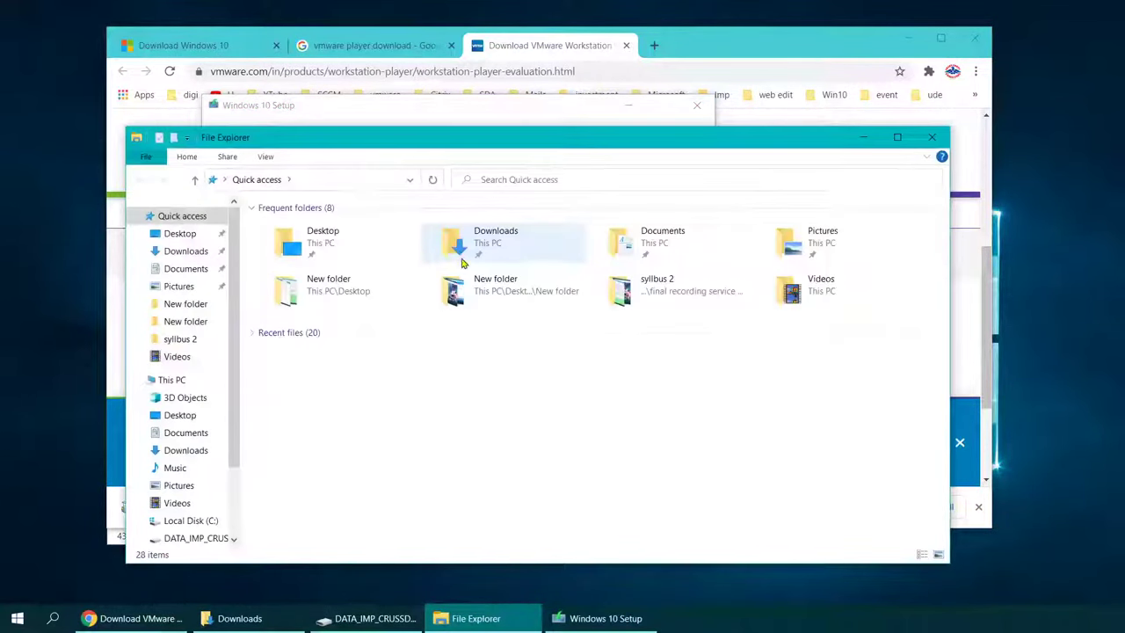
{"action": "scroll", "coordinate": [176, 431], "scroll_direction": "down", "scroll_amount": 1}
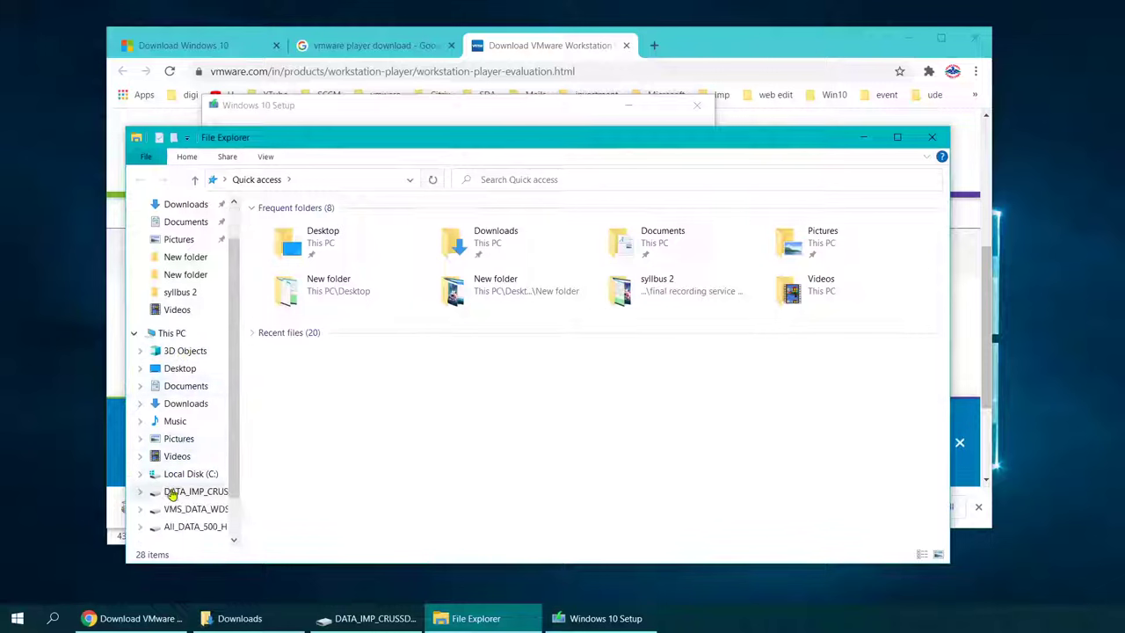
{"action": "left_click", "coordinate": [189, 491]}
{"action": "left_click", "coordinate": [297, 425]}
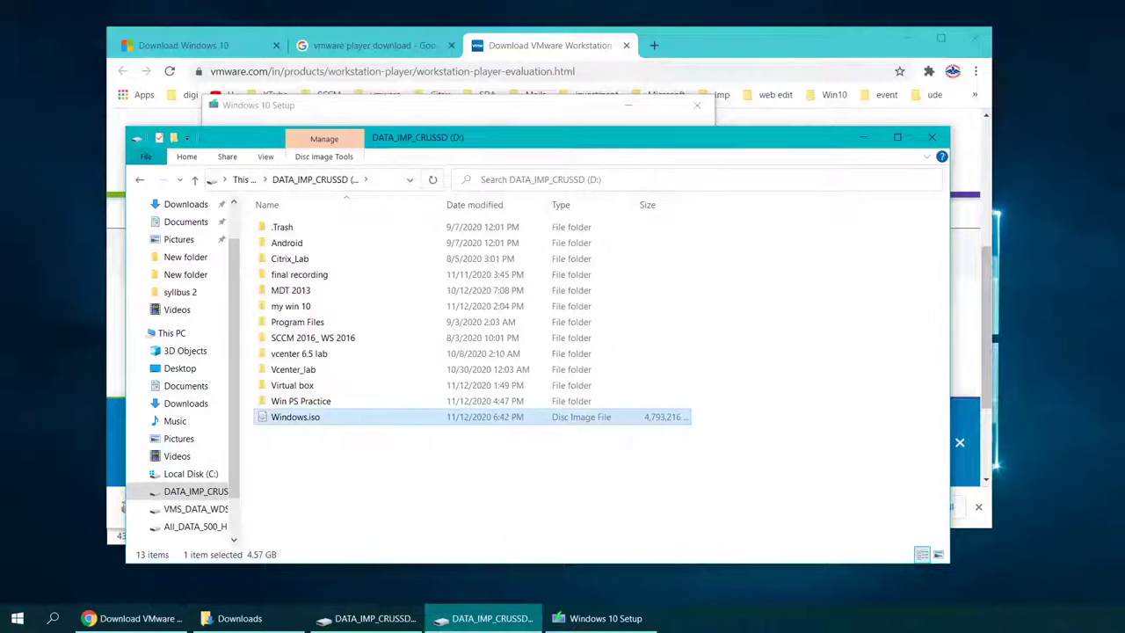
{"action": "key", "text": "super+Down"}
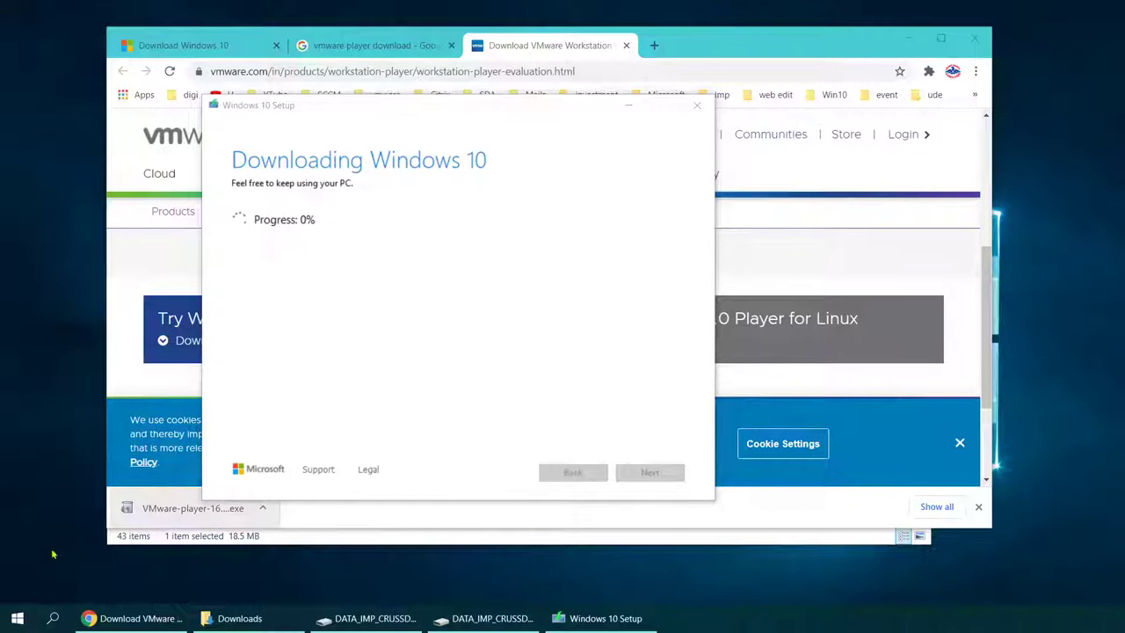
{"action": "left_click", "coordinate": [15, 618]}
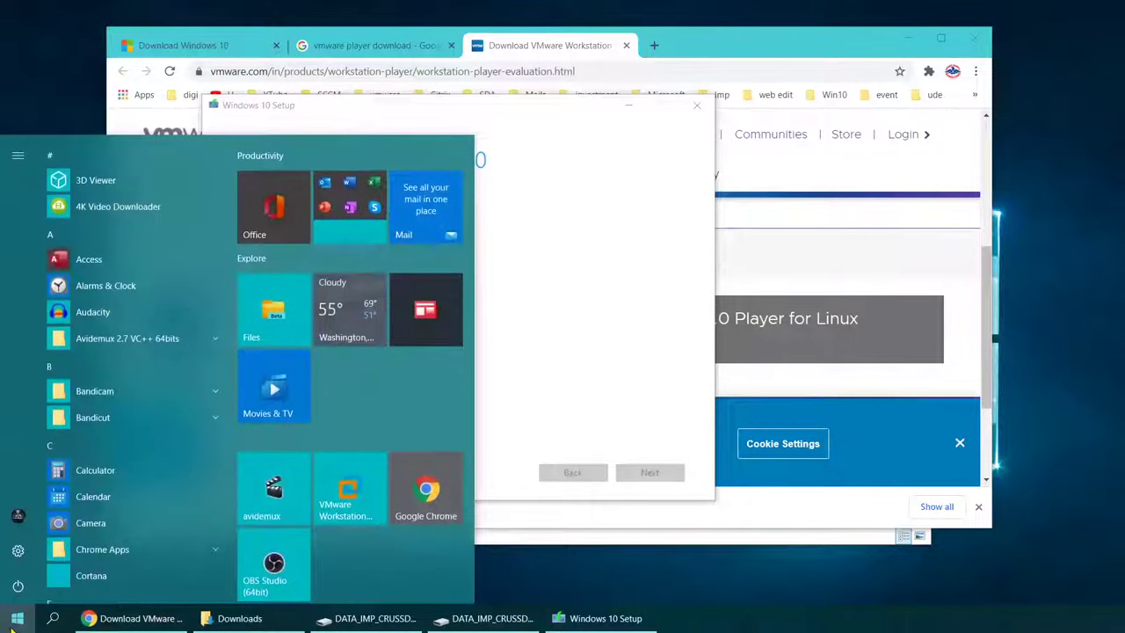
Step: Launch VMware Player from a 'pla' search, quit Windows 10 Setup, and begin a new virtual machine
{"action": "type", "text": "pla"}
{"action": "key", "text": "Escape"}
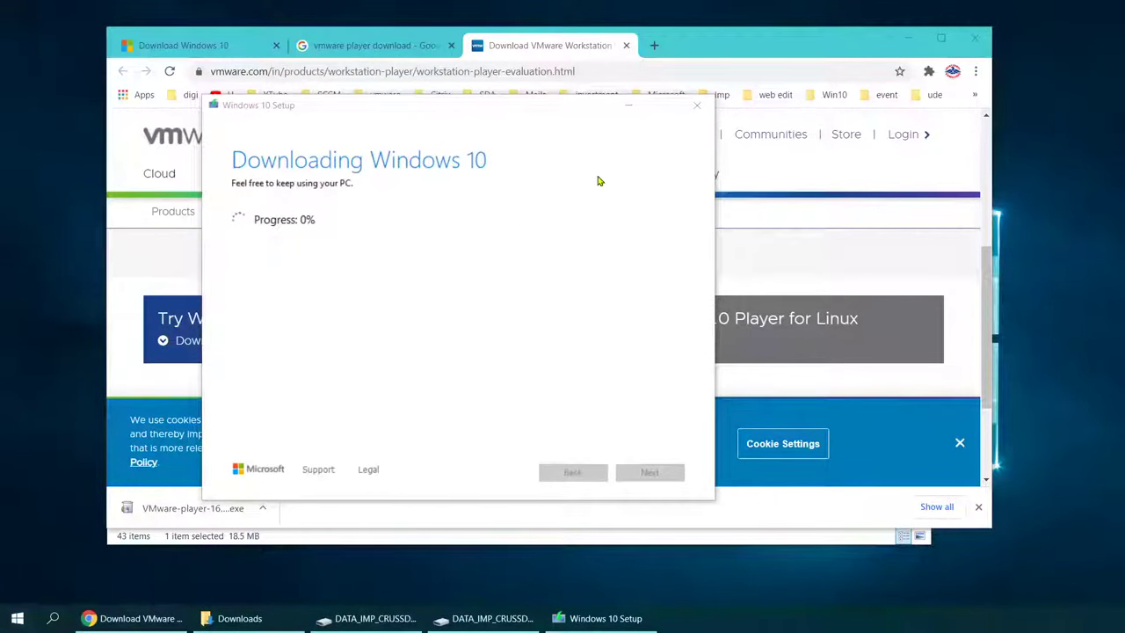
{"action": "left_click", "coordinate": [698, 107]}
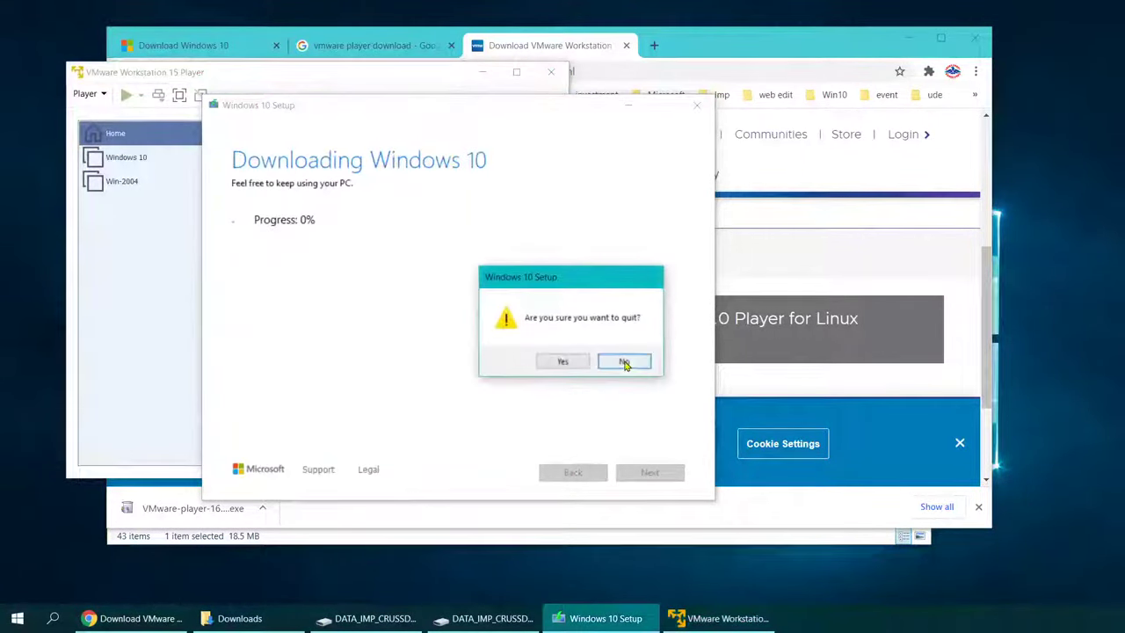
{"action": "left_click", "coordinate": [563, 362]}
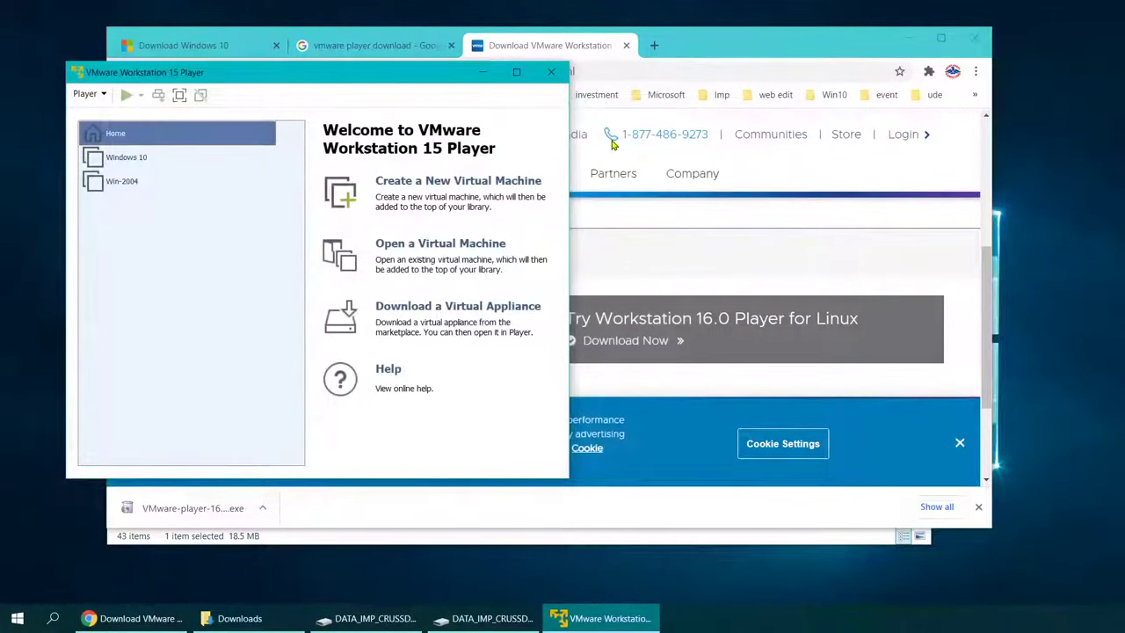
{"action": "left_click_drag", "start_coordinate": [248, 80], "coordinate": [419, 99]}
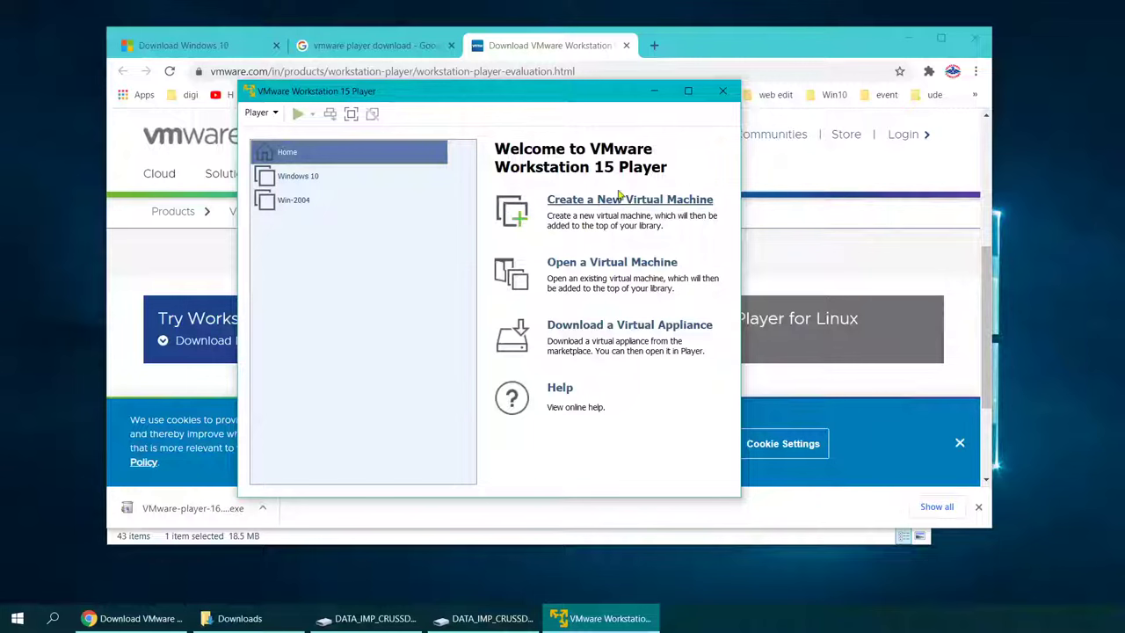
{"action": "left_click", "coordinate": [589, 211]}
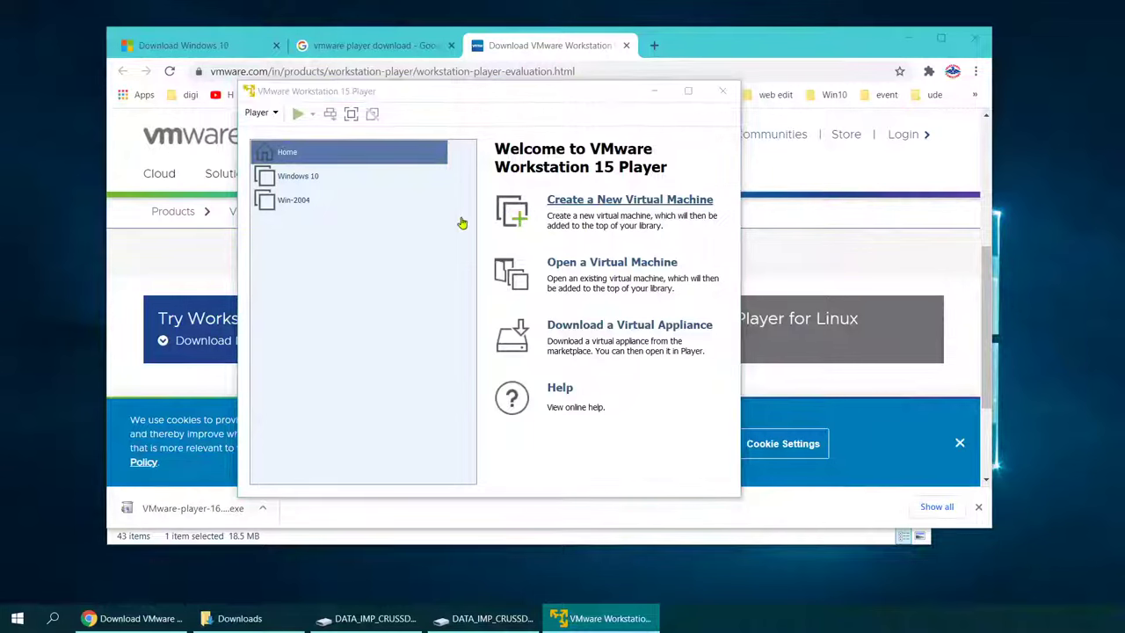
Step: Use D:\Windows.iso as the installer disc image for the new virtual machine
{"action": "left_click", "coordinate": [363, 286]}
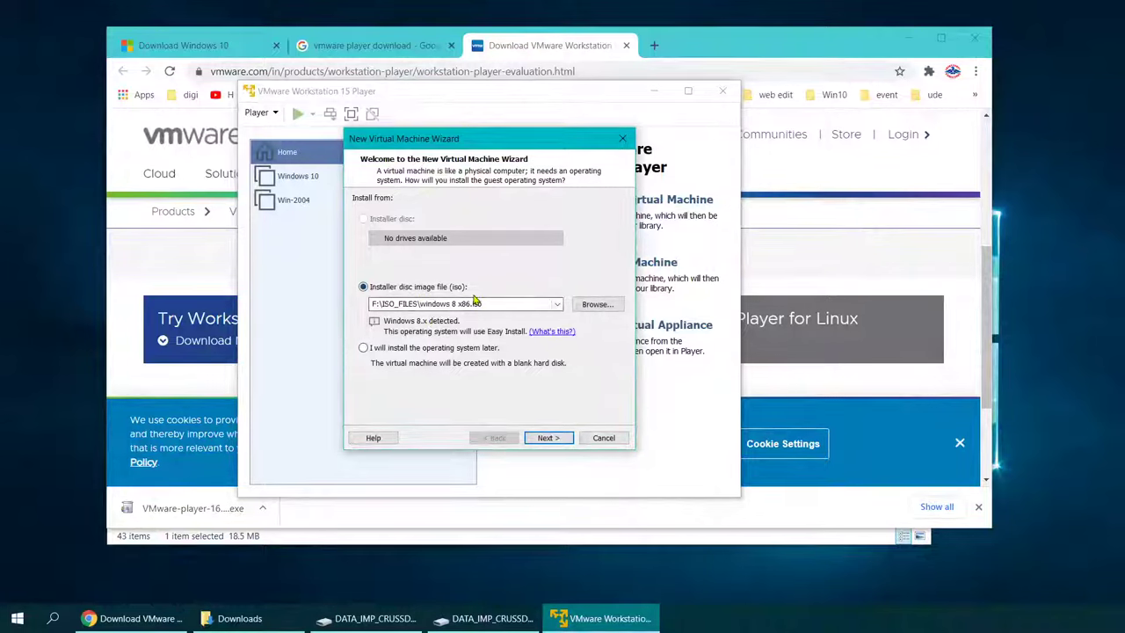
{"action": "left_click", "coordinate": [597, 304]}
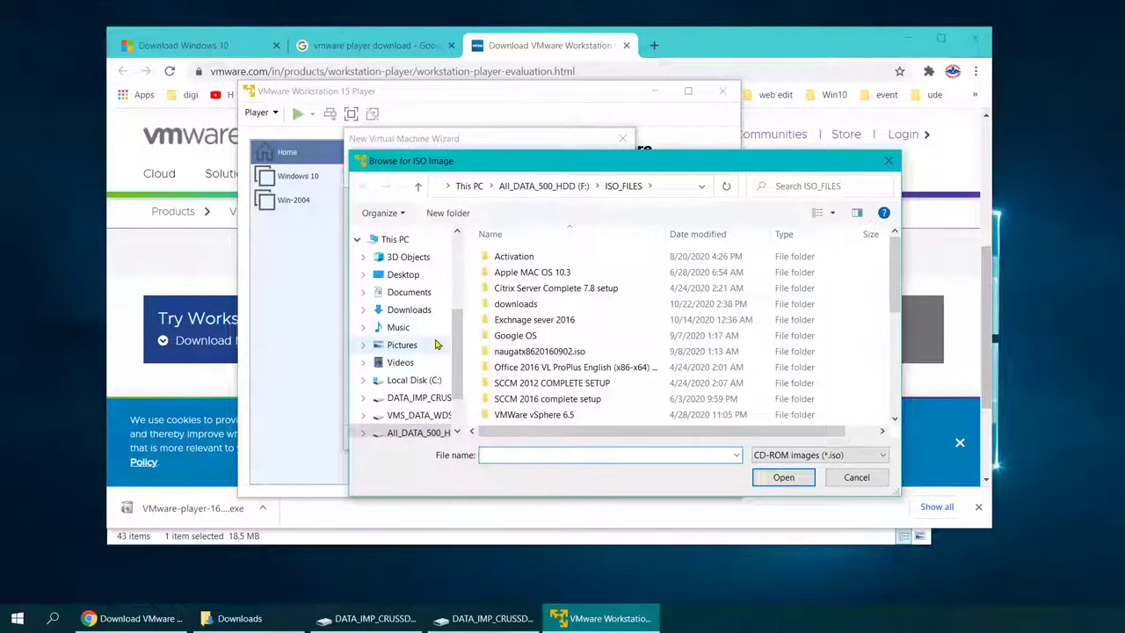
{"action": "left_click", "coordinate": [422, 397]}
{"action": "scroll", "coordinate": [571, 341], "scroll_direction": "down", "scroll_amount": 1}
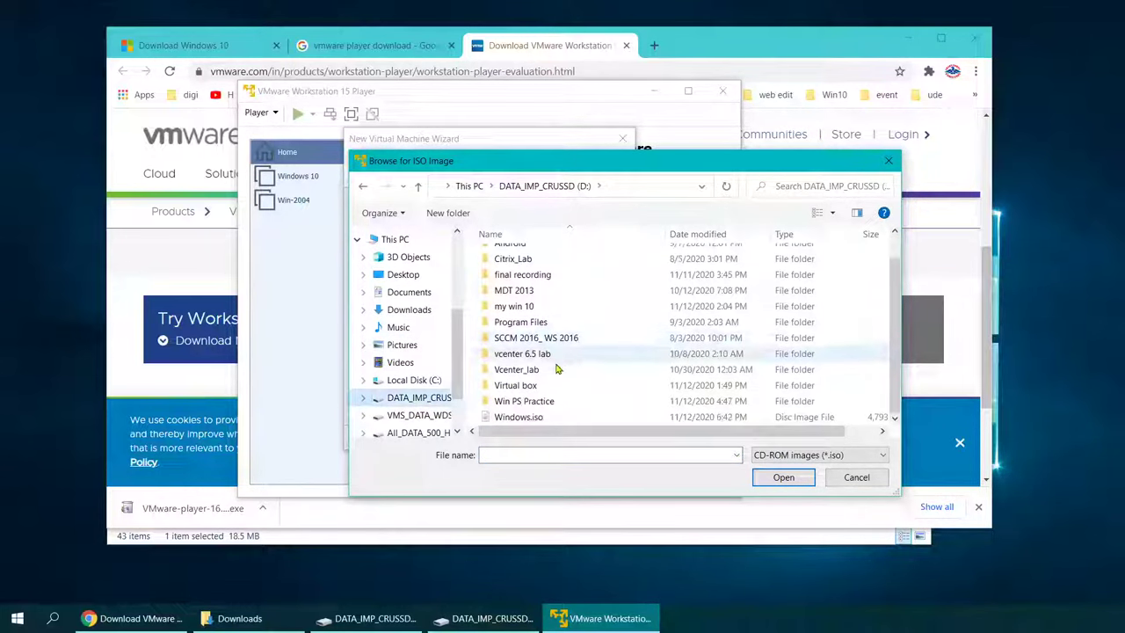
{"action": "left_click", "coordinate": [515, 415]}
{"action": "double_click", "coordinate": [514, 415]}
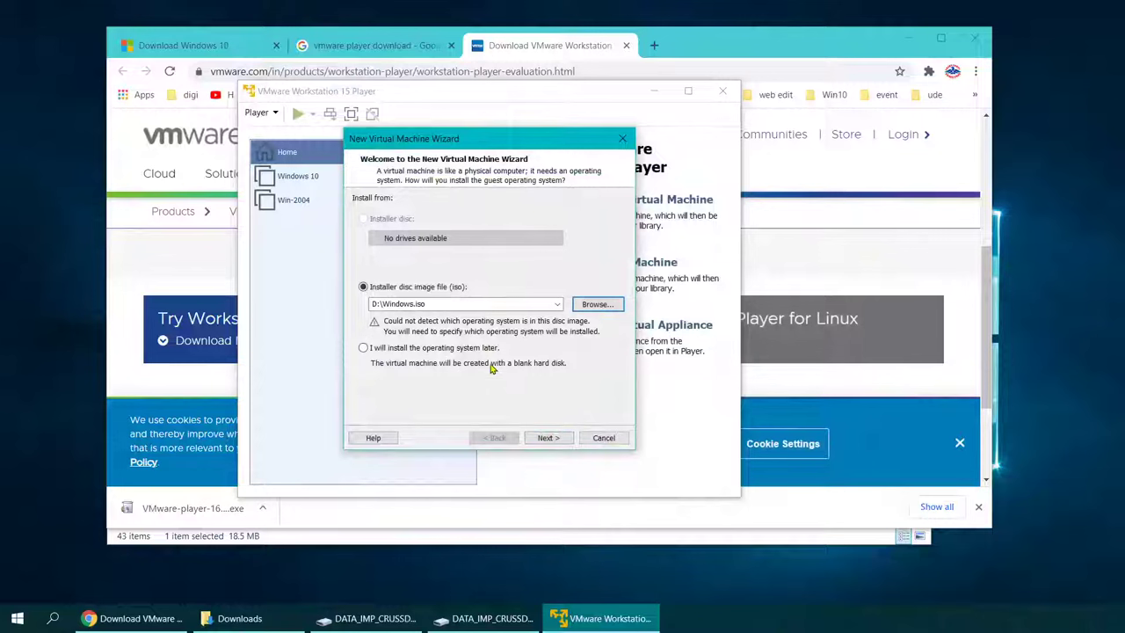
{"action": "left_click", "coordinate": [545, 438]}
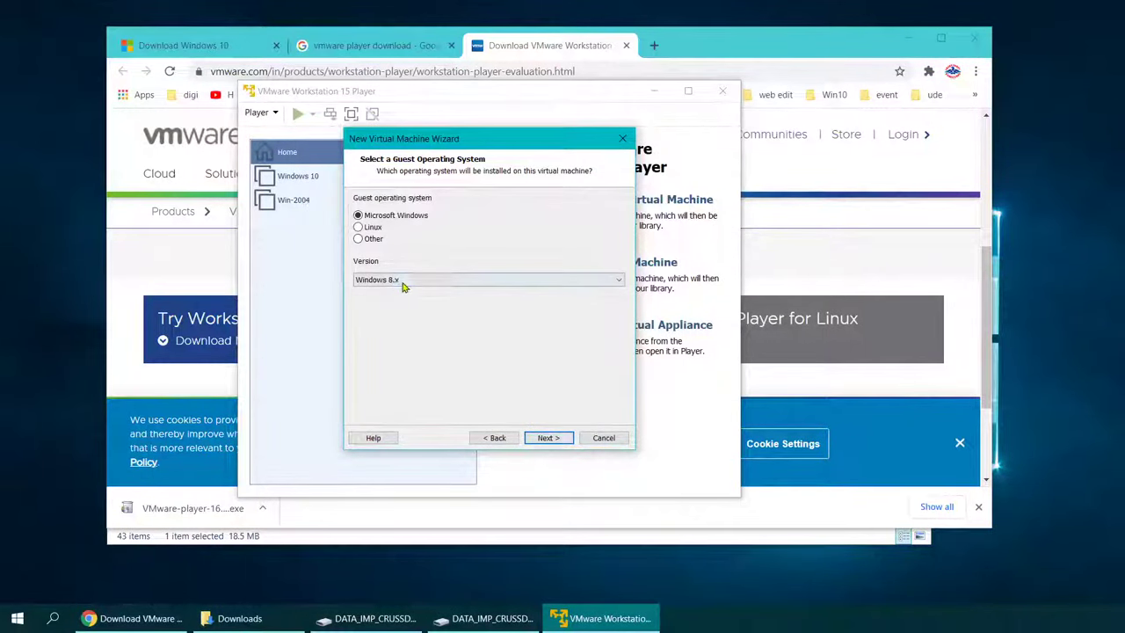
Step: Set the guest operating system version to Windows 10 and continue to naming
{"action": "left_click", "coordinate": [409, 281]}
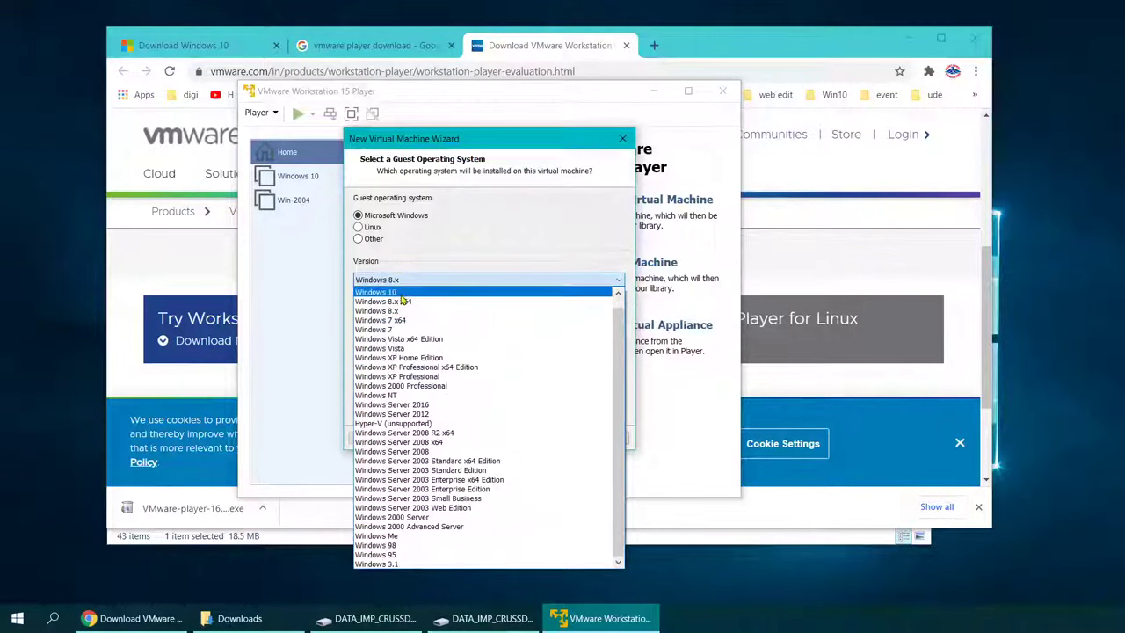
{"action": "left_click", "coordinate": [399, 294]}
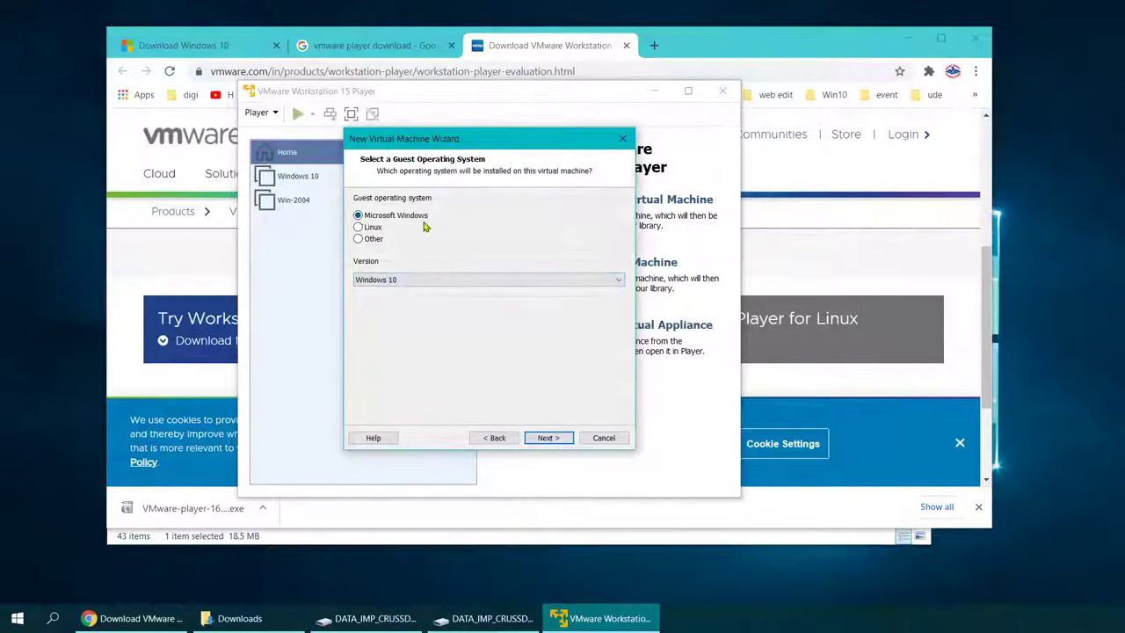
{"action": "left_click", "coordinate": [554, 440]}
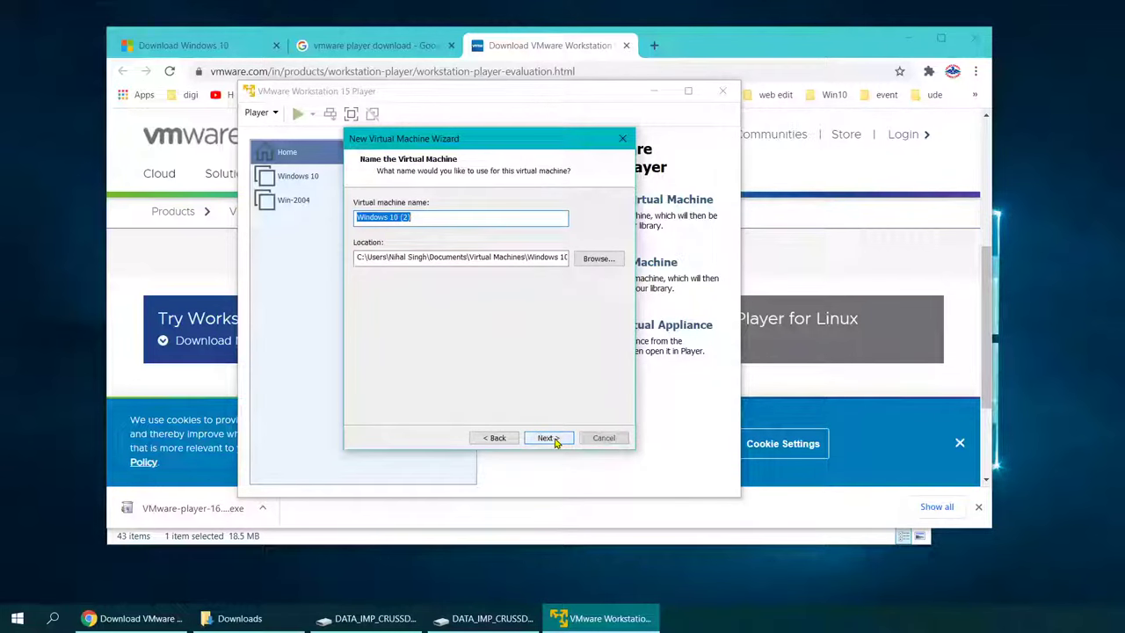
Step: Create a new folder named 'training' on the DATA_IMP_CRUSSD (D:) drive
{"action": "left_click", "coordinate": [597, 260]}
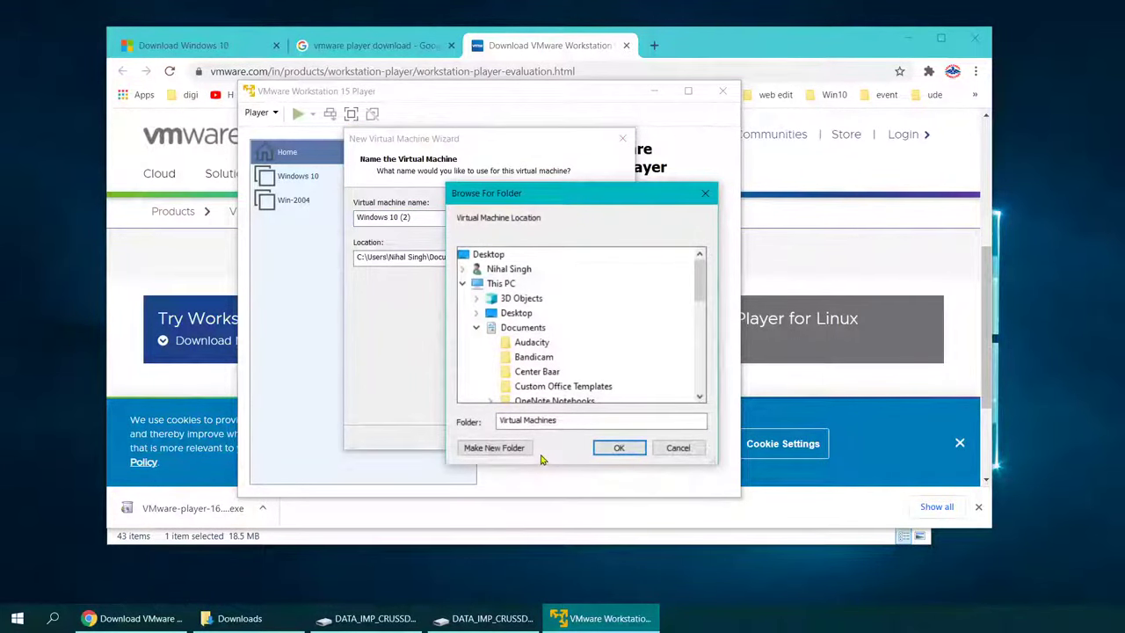
{"action": "key", "text": "super+e"}
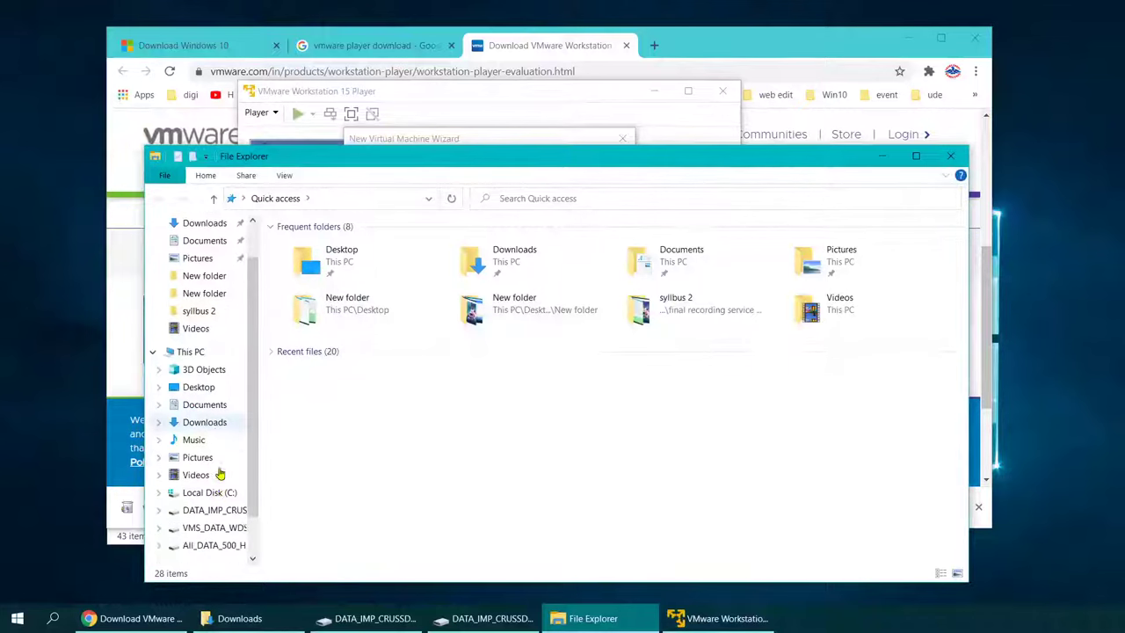
{"action": "scroll", "coordinate": [211, 492], "scroll_direction": "down", "scroll_amount": 2}
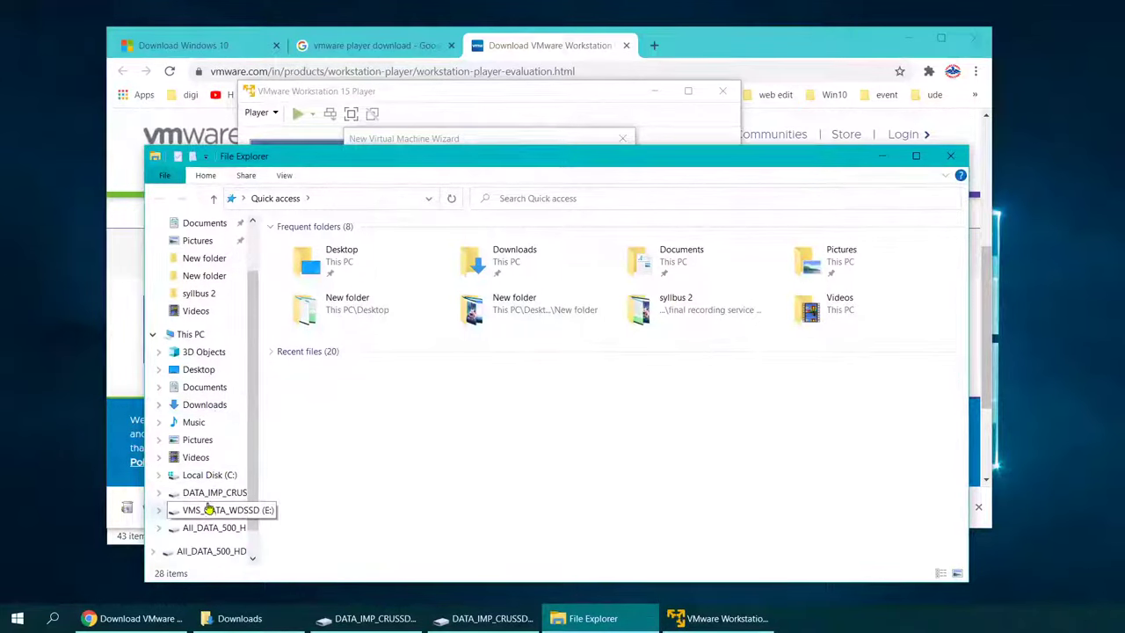
{"action": "left_click", "coordinate": [209, 493]}
{"action": "right_click", "coordinate": [371, 498]}
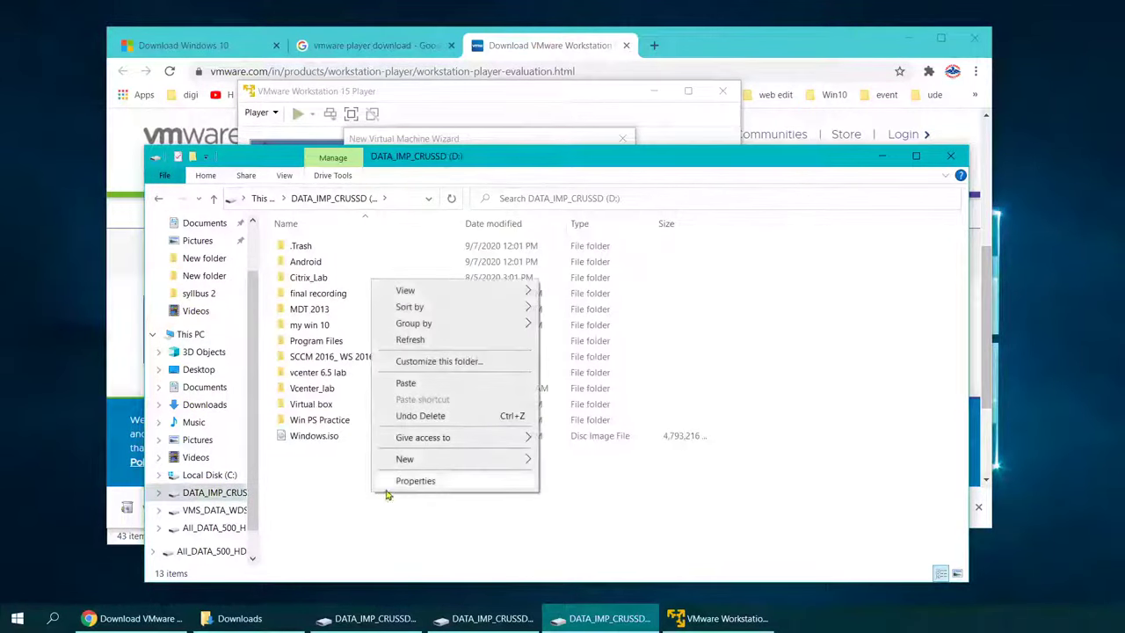
{"action": "mouse_move", "coordinate": [446, 461]}
{"action": "left_click", "coordinate": [572, 255]}
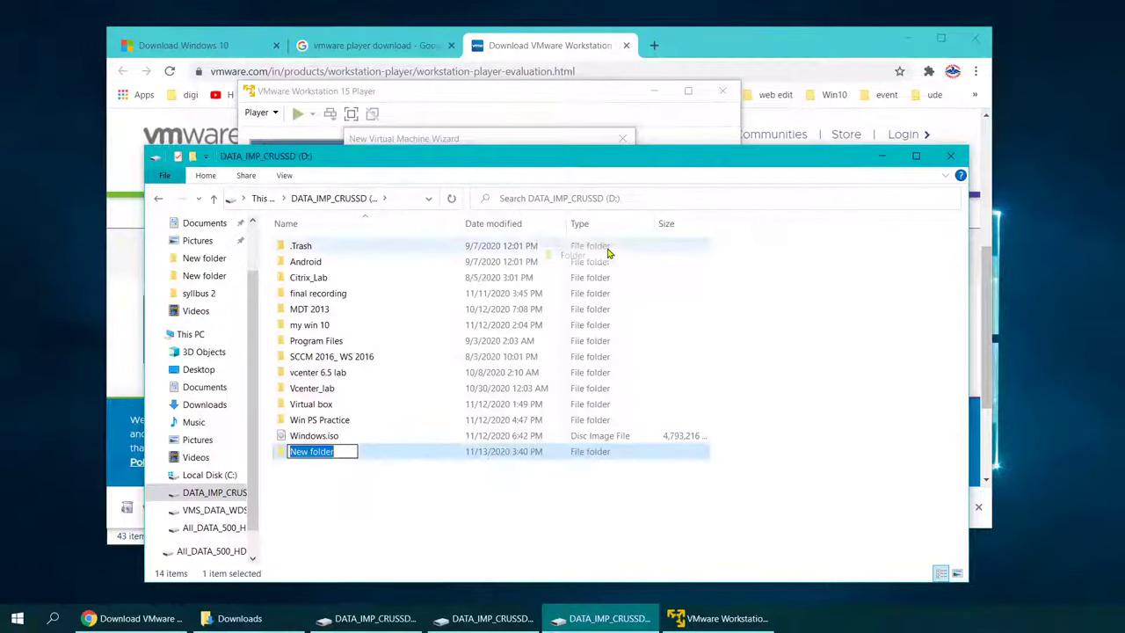
{"action": "type", "text": "training"}
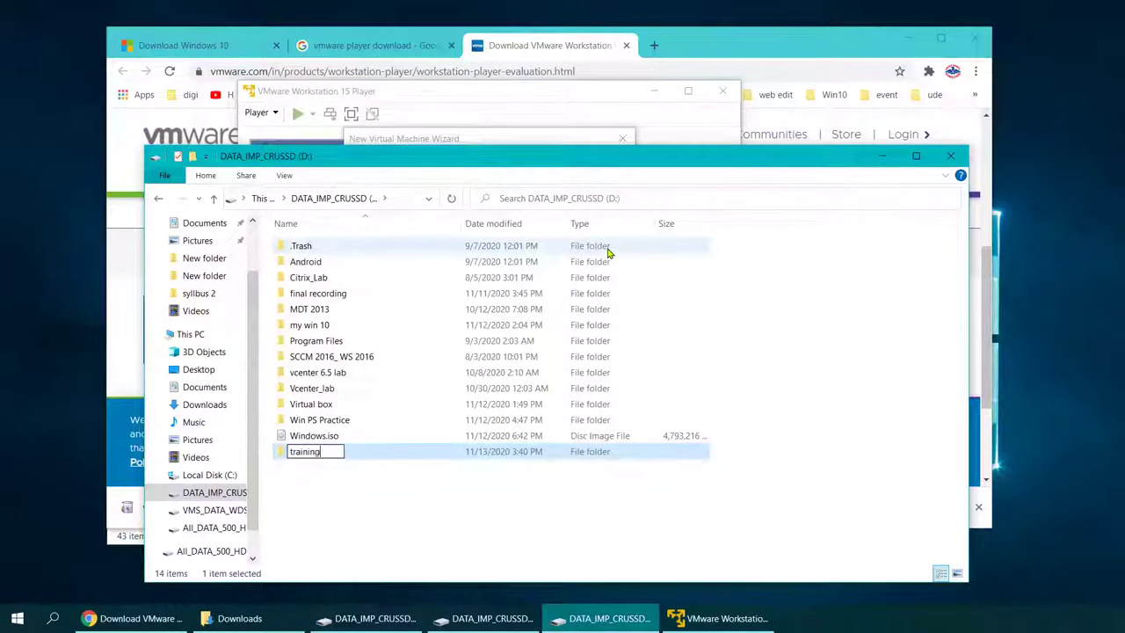
{"action": "key", "text": "Return"}
{"action": "key", "text": "Return"}
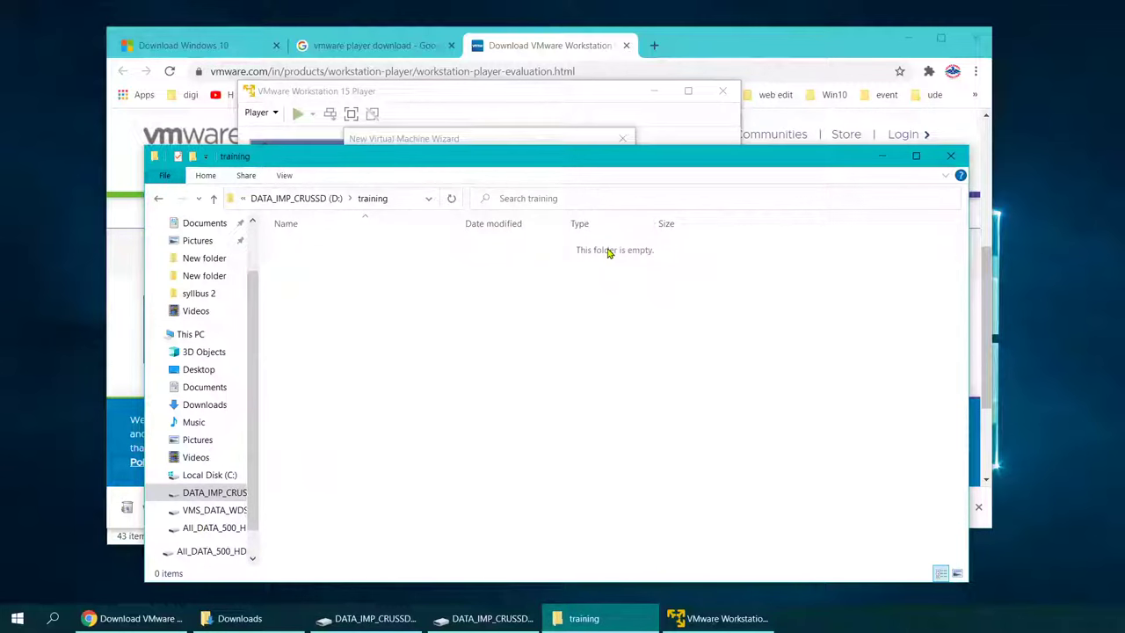
Step: Select D:\training as the virtual machine's location and continue to disk capacity
{"action": "left_click_drag", "start_coordinate": [544, 160], "coordinate": [538, 202]}
{"action": "left_click", "coordinate": [521, 154]}
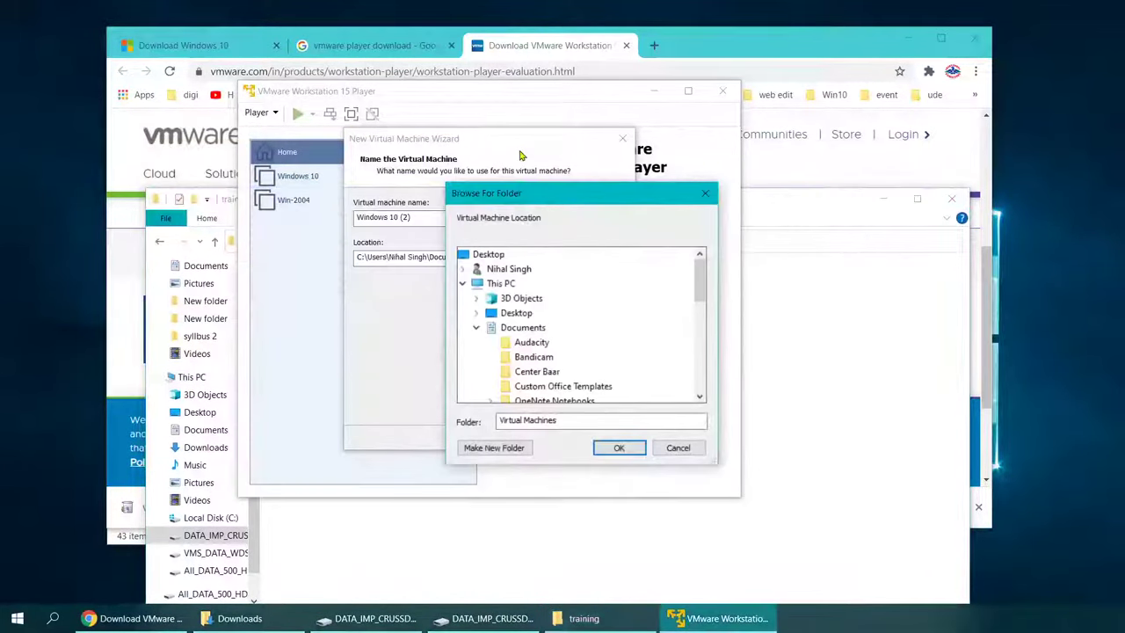
{"action": "left_click", "coordinate": [476, 328]}
{"action": "scroll", "coordinate": [481, 332], "scroll_direction": "down", "scroll_amount": 2}
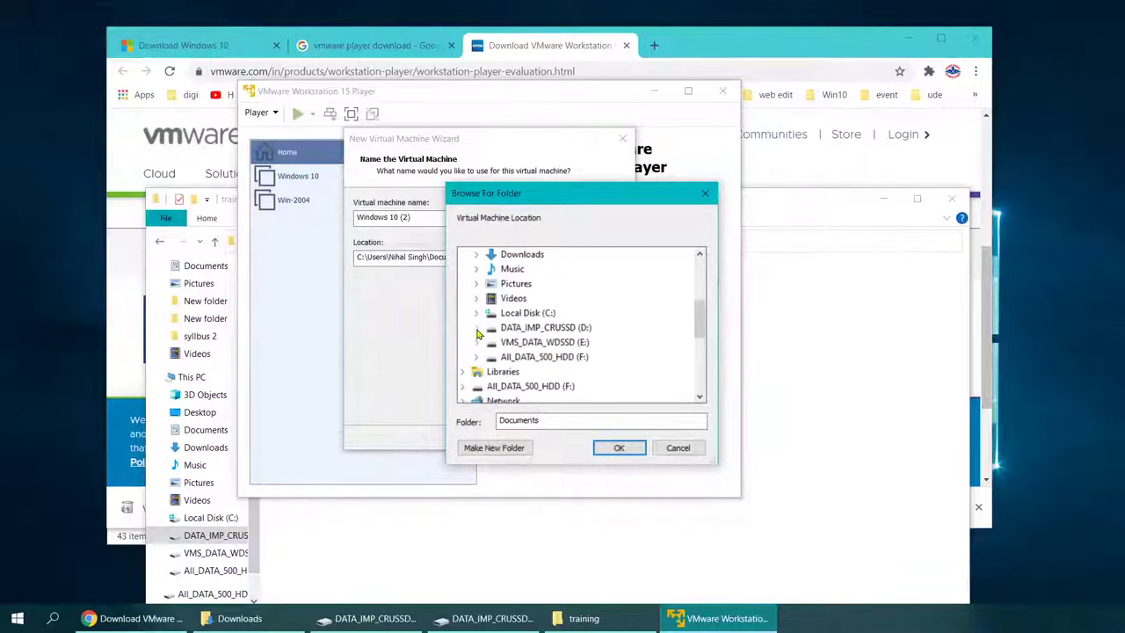
{"action": "left_click", "coordinate": [476, 329]}
{"action": "scroll", "coordinate": [488, 338], "scroll_direction": "down", "scroll_amount": 1}
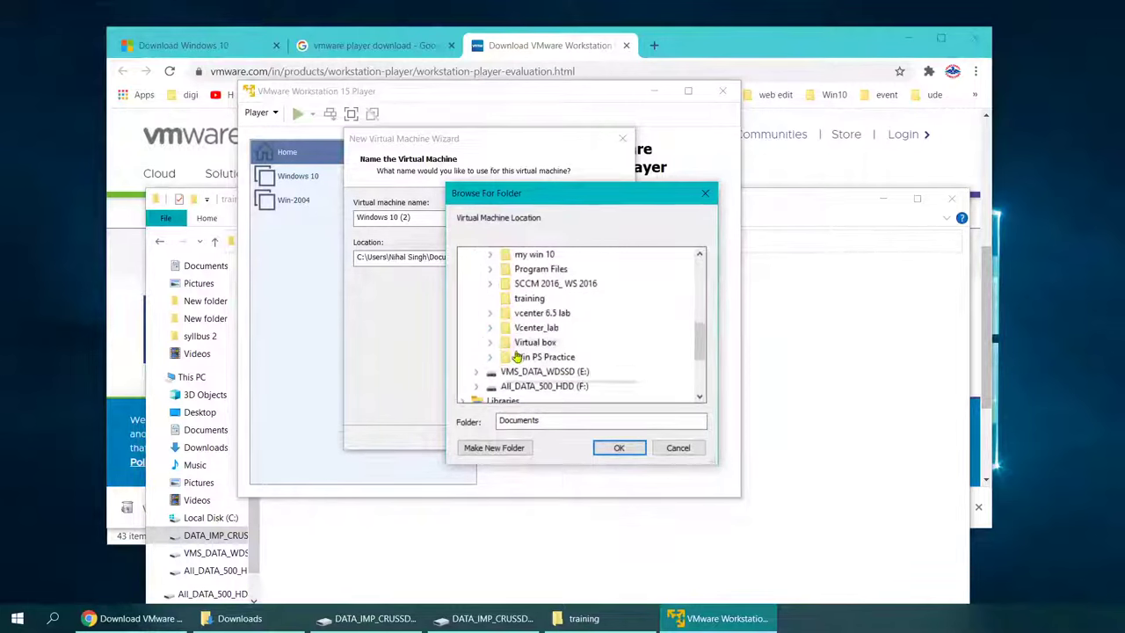
{"action": "left_click", "coordinate": [529, 299]}
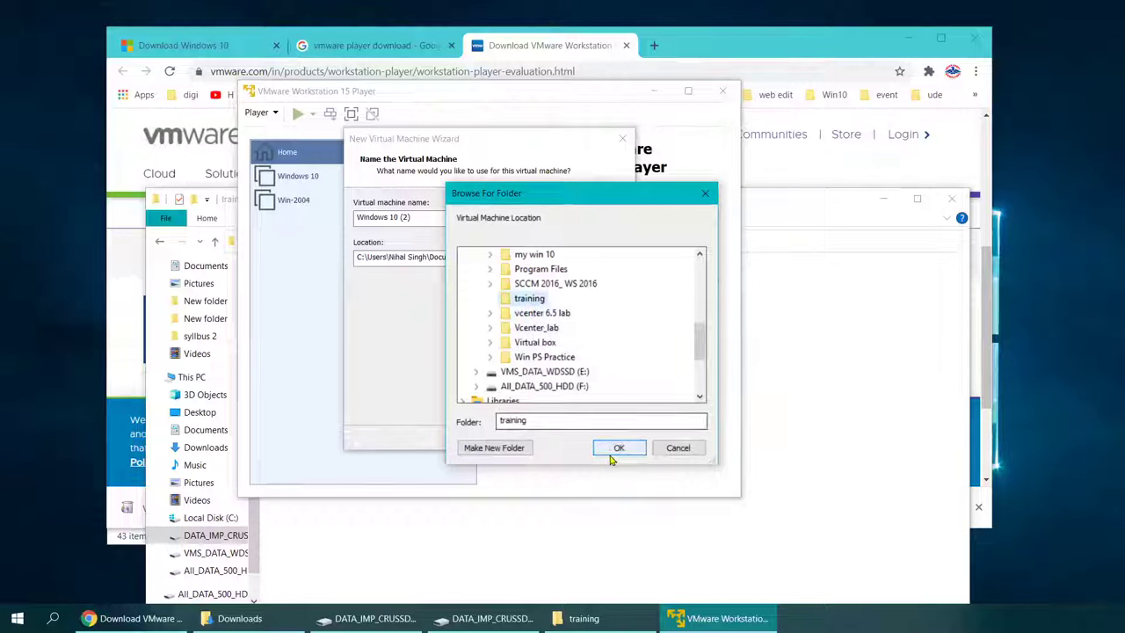
{"action": "left_click", "coordinate": [618, 448]}
{"action": "left_click", "coordinate": [548, 437]}
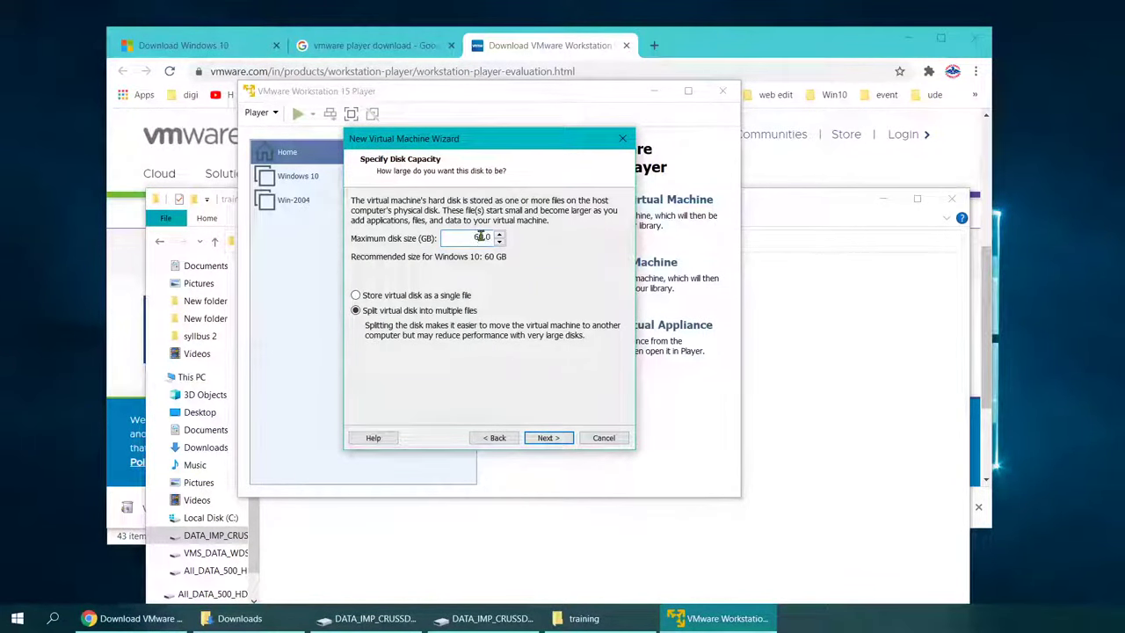
Step: Change the maximum disk size from 60 GB to 32 GB and go on to the summary
{"action": "left_click_drag", "start_coordinate": [483, 236], "coordinate": [460, 235]}
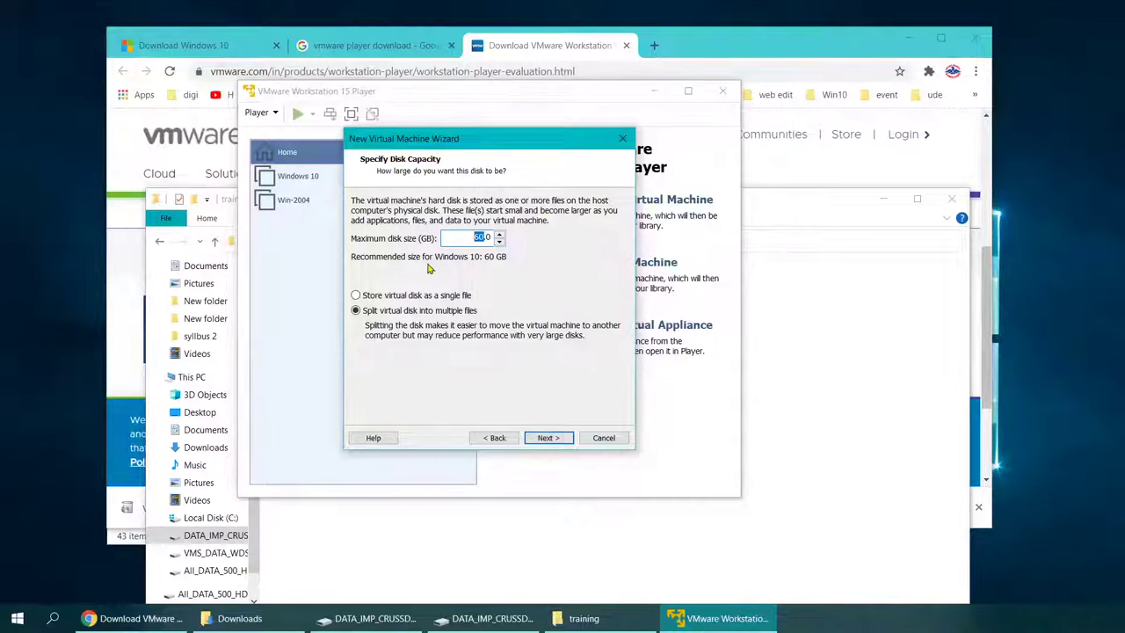
{"action": "type", "text": "32"}
{"action": "left_click", "coordinate": [547, 437]}
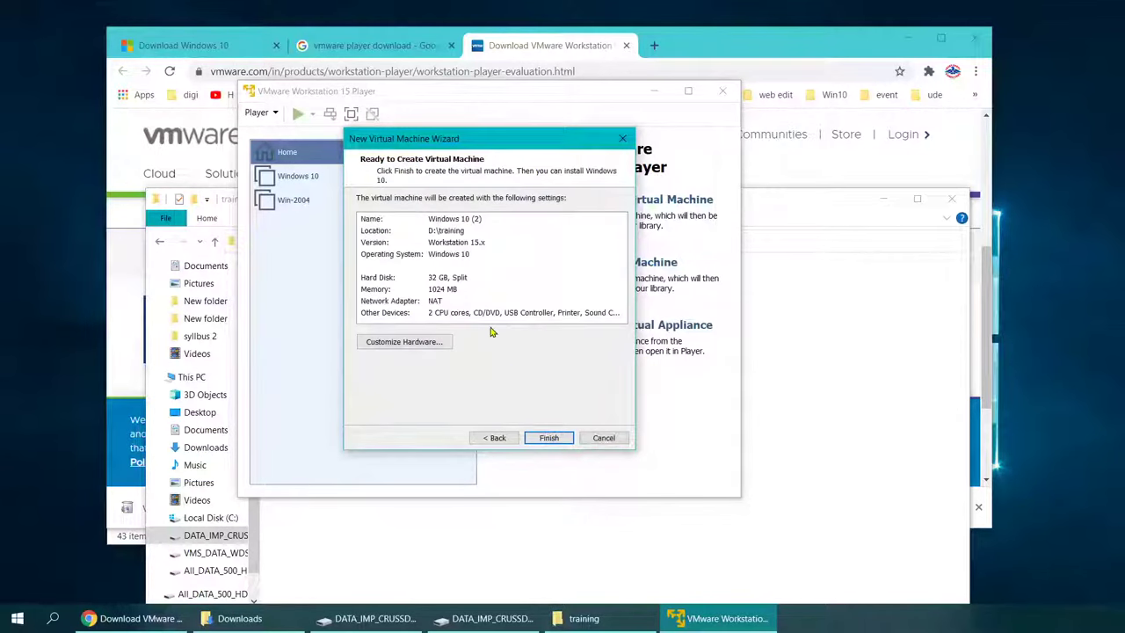
Step: Raise the memory to 2048 MB in Customize Hardware, then finish creating the machine
{"action": "left_click", "coordinate": [396, 344]}
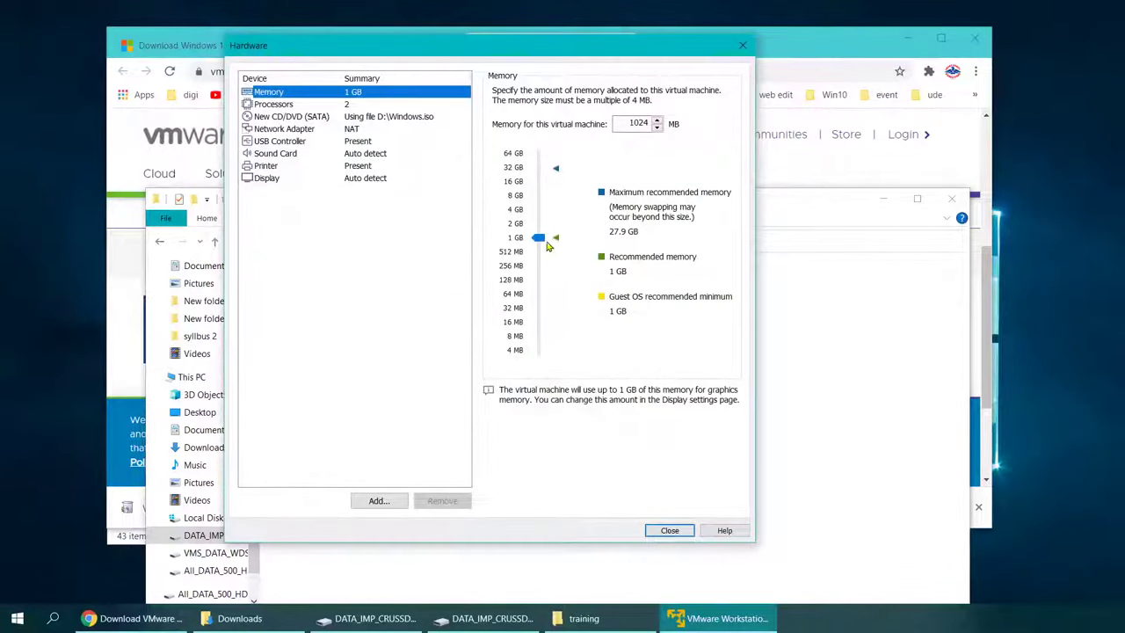
{"action": "left_click_drag", "start_coordinate": [538, 239], "coordinate": [540, 227]}
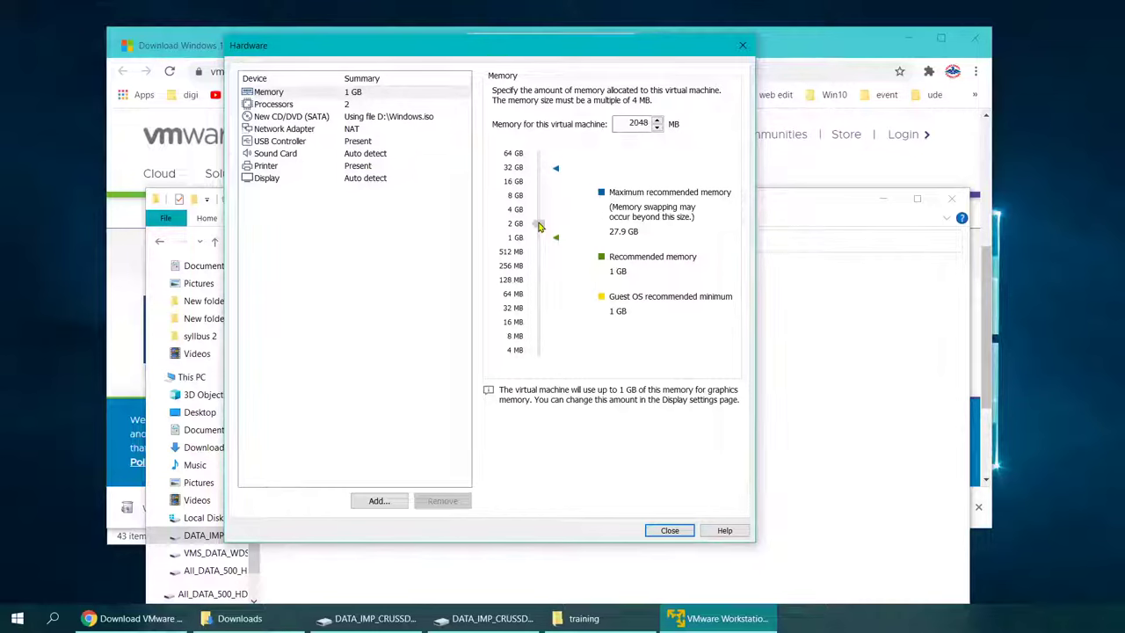
{"action": "left_click", "coordinate": [272, 105]}
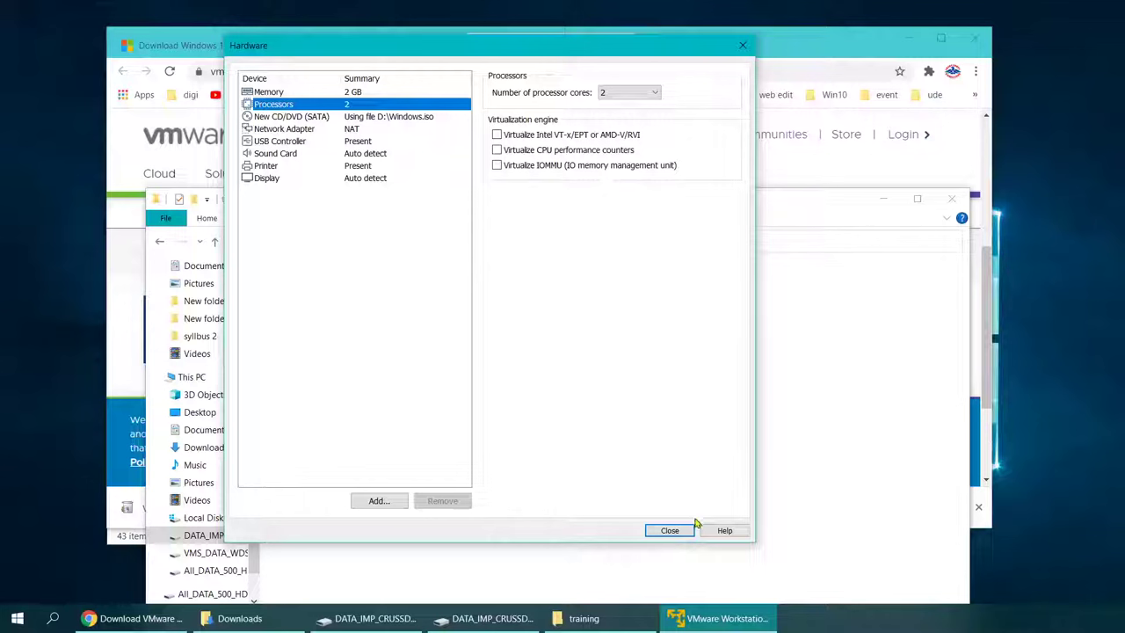
{"action": "left_click", "coordinate": [670, 530]}
{"action": "left_click", "coordinate": [545, 439]}
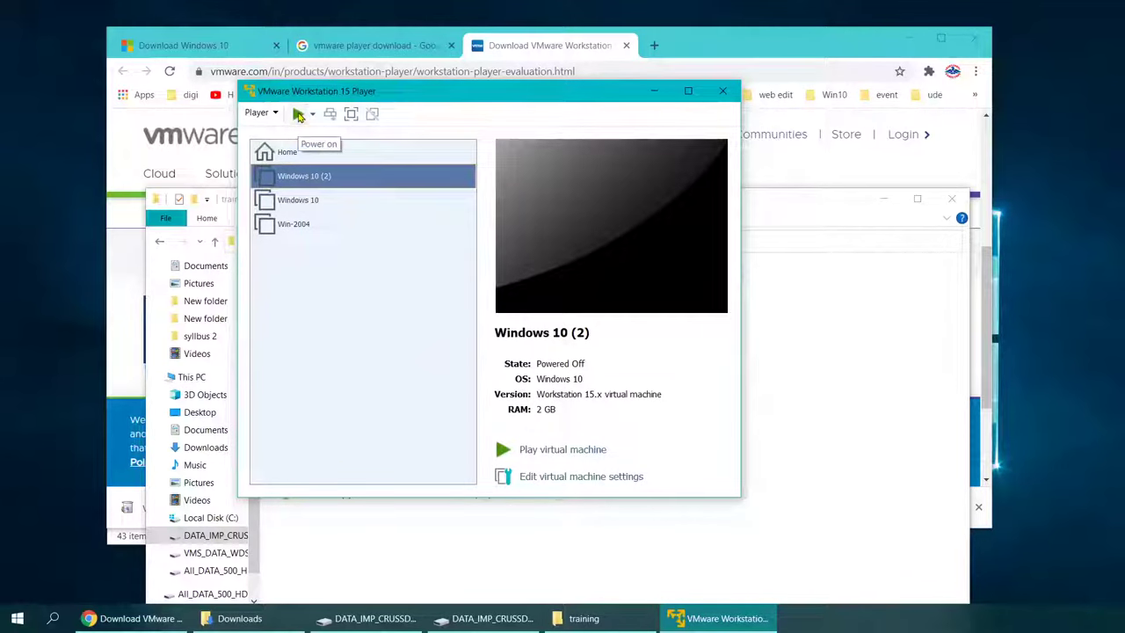
Step: Power on Windows 10 (2) and direct input into its console as it boots from the ISO
{"action": "left_click", "coordinate": [299, 115]}
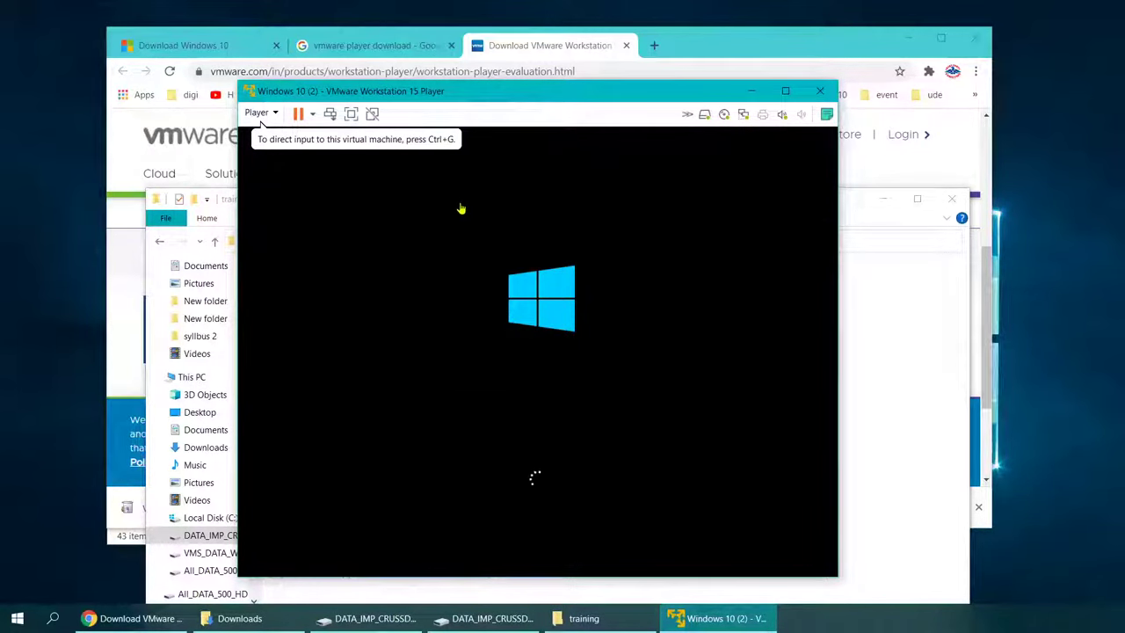
{"action": "left_click", "coordinate": [460, 219]}
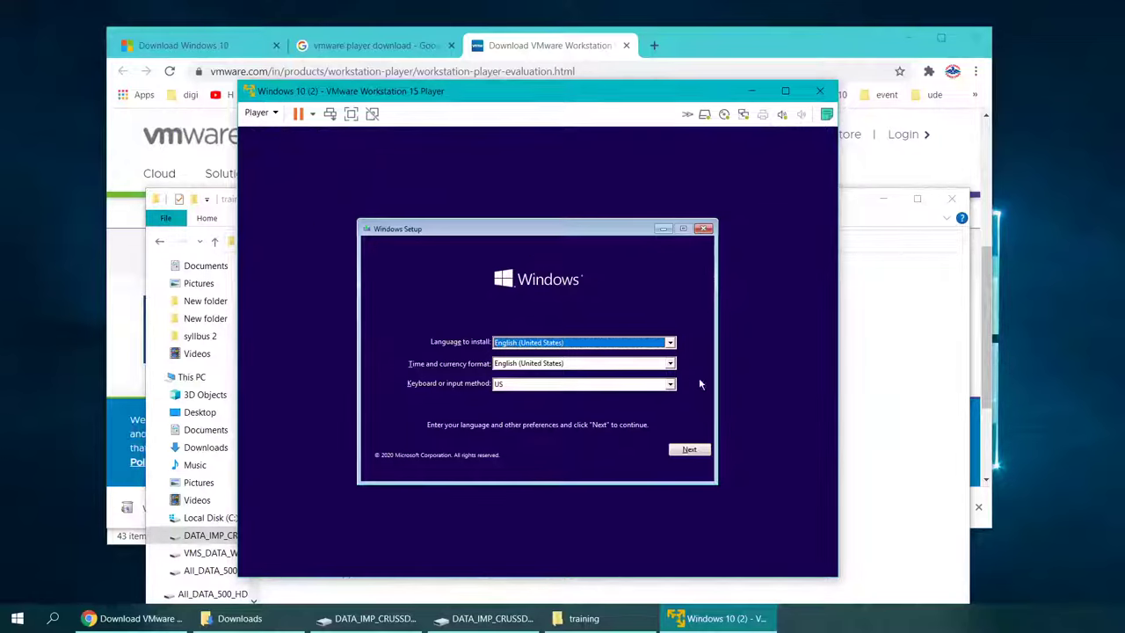
Step: Start Windows Setup without a product key and pick the Windows 10 Pro edition
{"action": "left_click", "coordinate": [685, 451]}
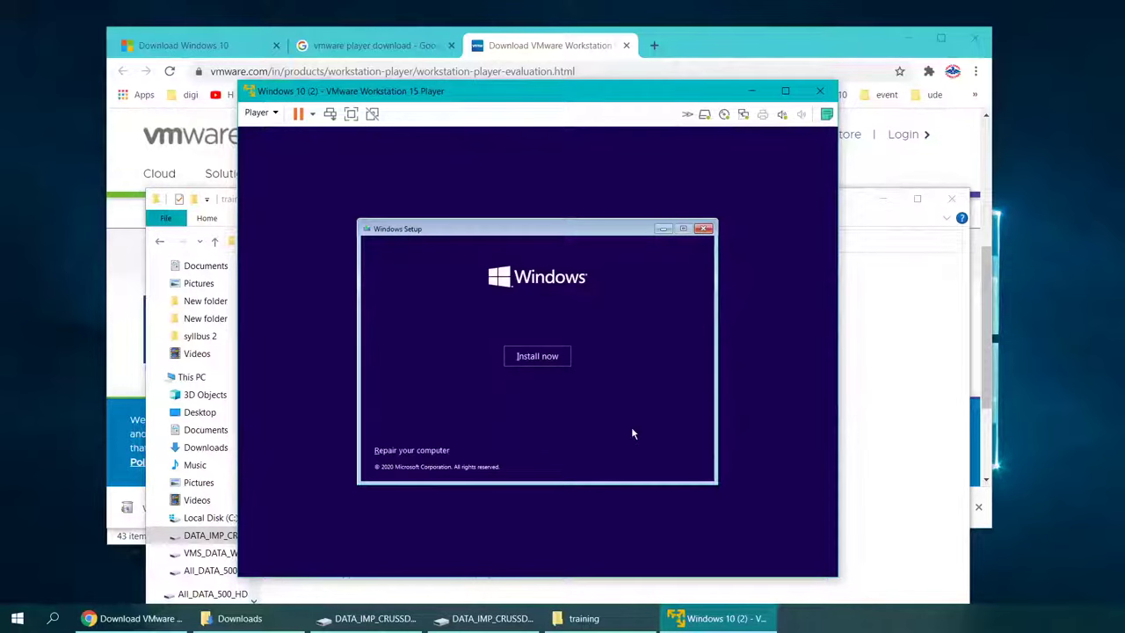
{"action": "left_click", "coordinate": [549, 359]}
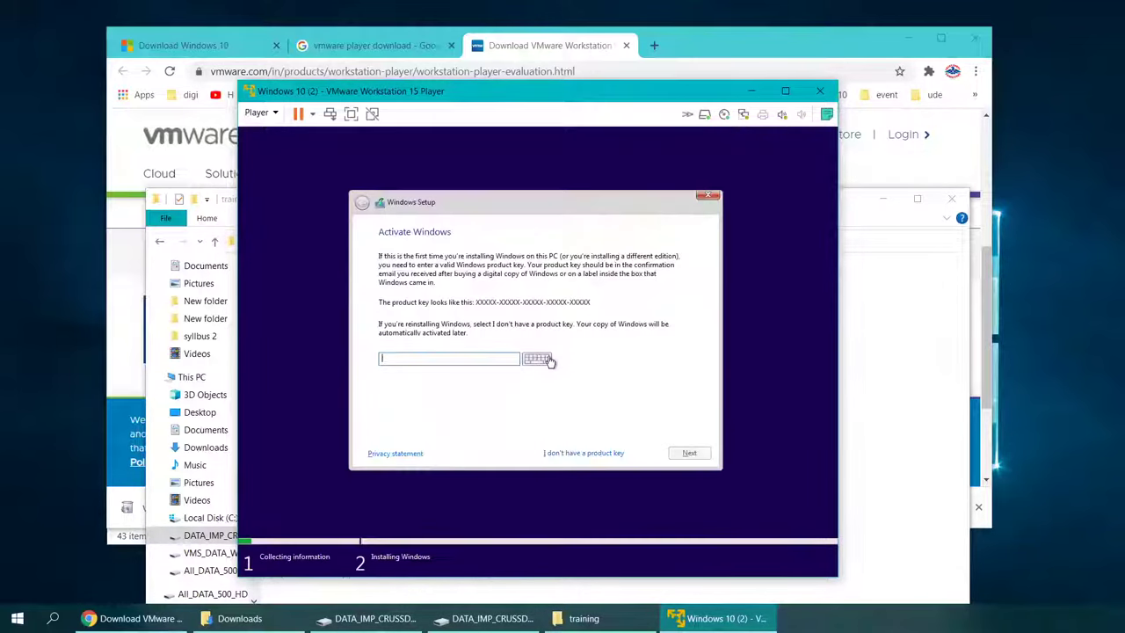
{"action": "left_click", "coordinate": [572, 457]}
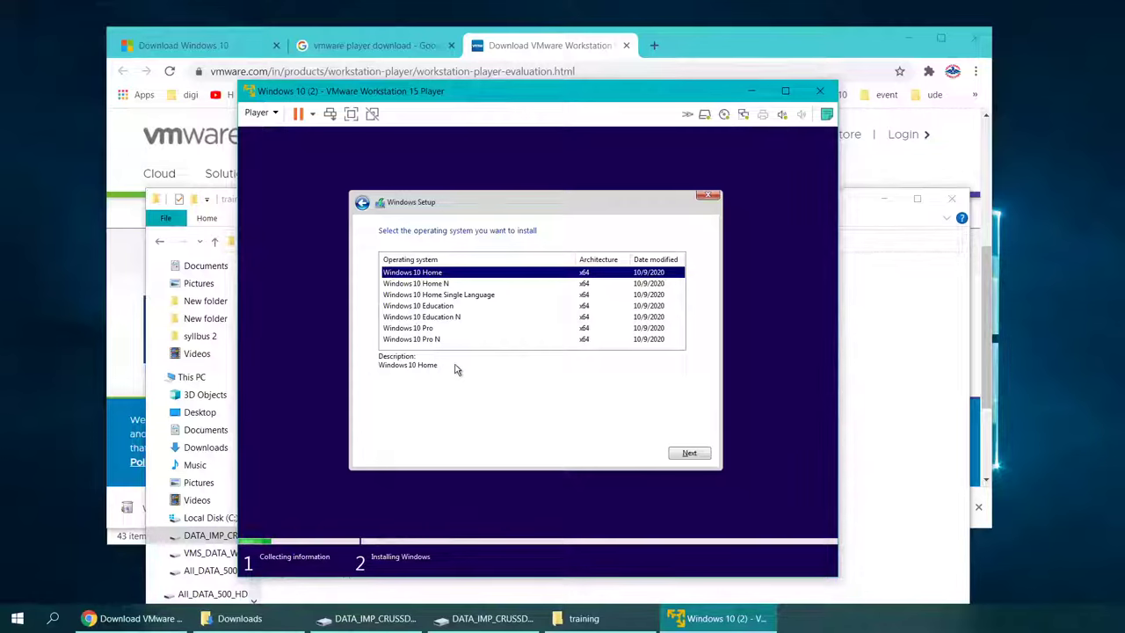
{"action": "left_click", "coordinate": [421, 329]}
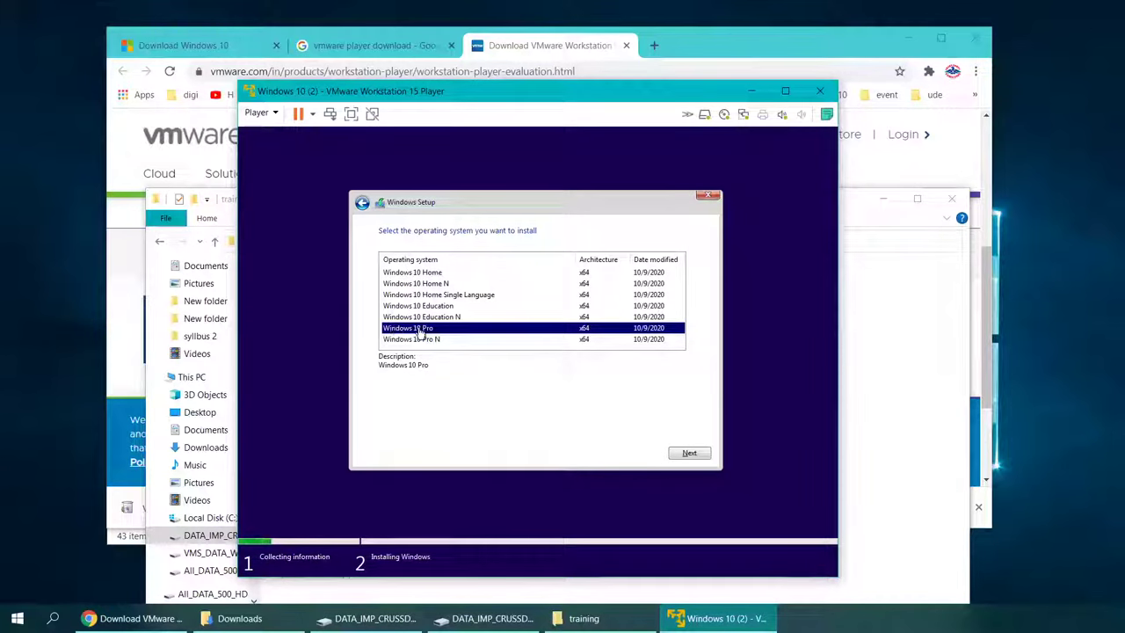
{"action": "left_click", "coordinate": [690, 454]}
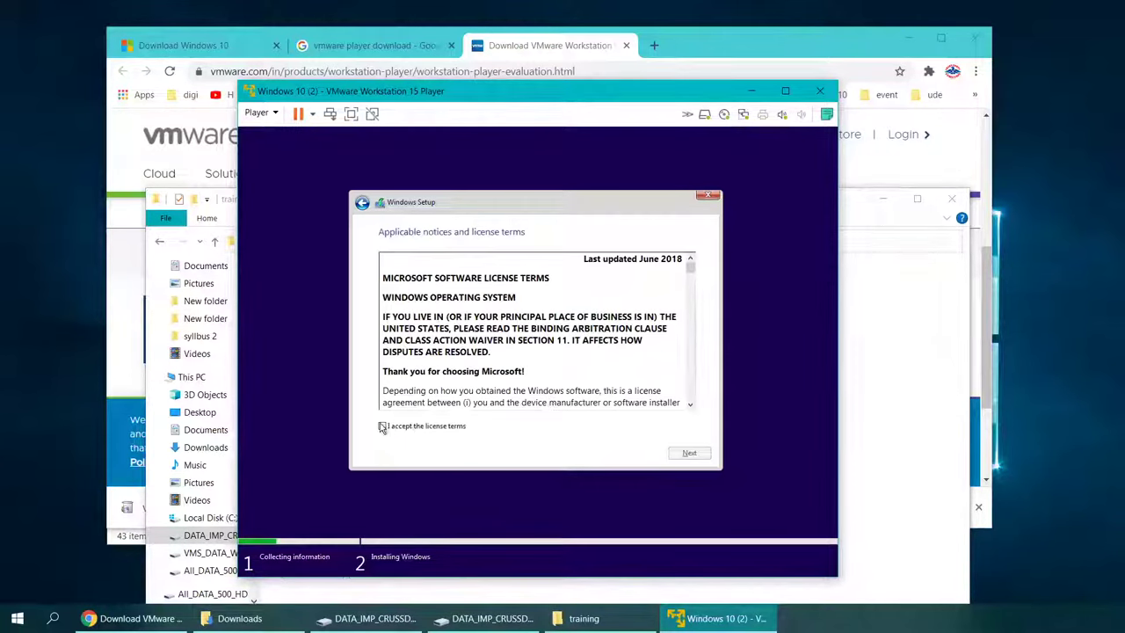
Step: Accept the license, choose a Custom clean install, and install to Drive 0's 32 GB unallocated space
{"action": "left_click", "coordinate": [383, 427]}
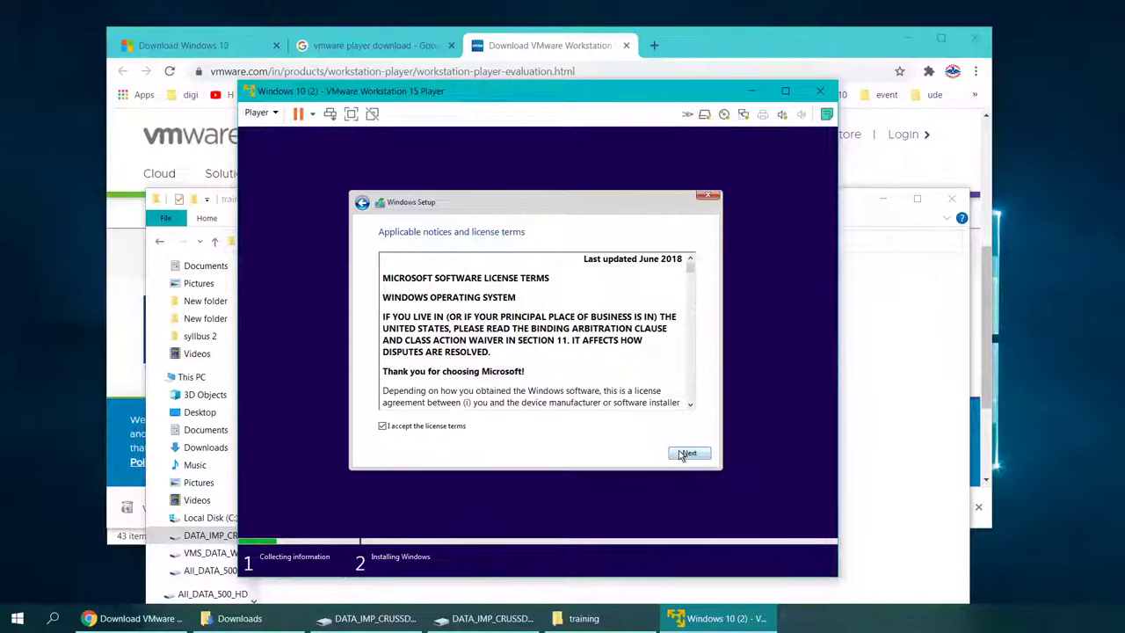
{"action": "left_click", "coordinate": [682, 453]}
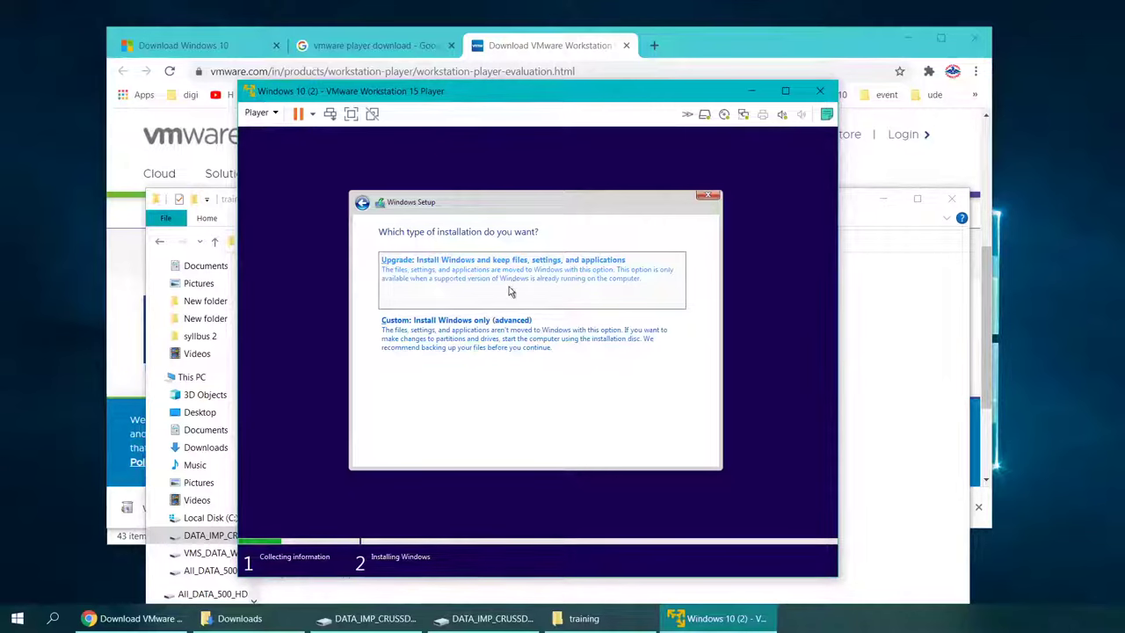
{"action": "left_click", "coordinate": [466, 341]}
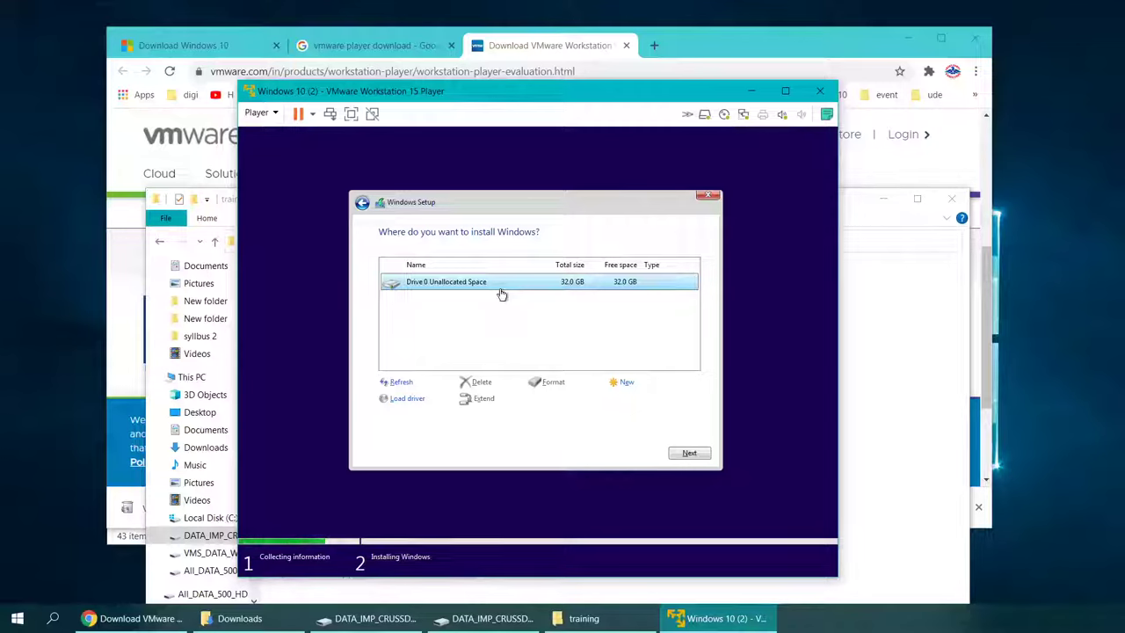
{"action": "left_click", "coordinate": [689, 454]}
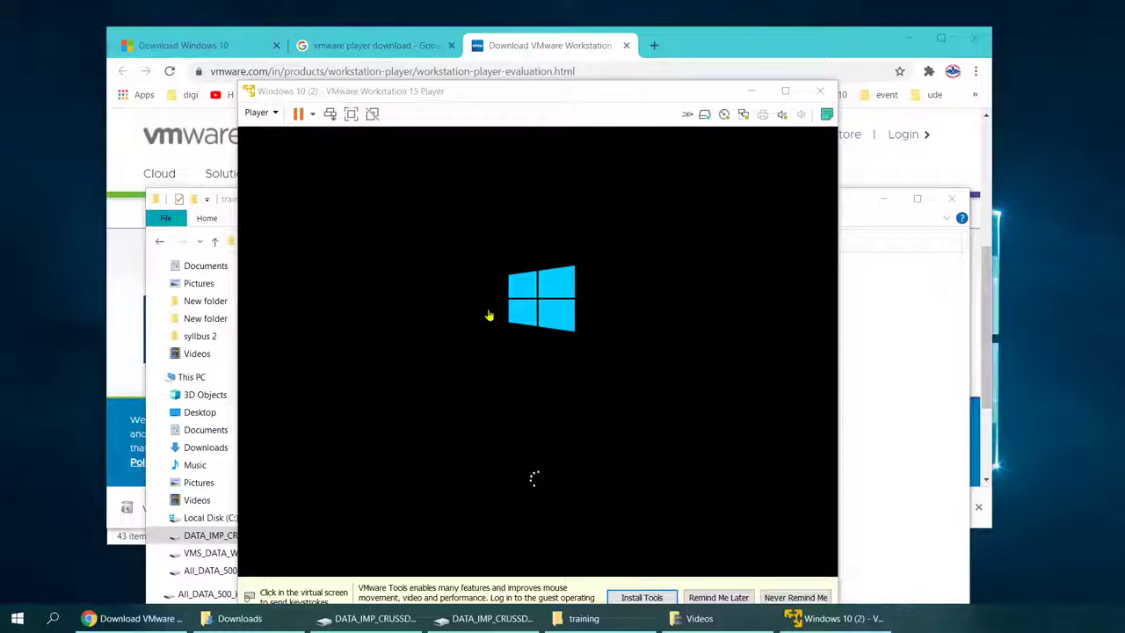
{"action": "left_click_drag", "start_coordinate": [383, 94], "coordinate": [376, 61]}
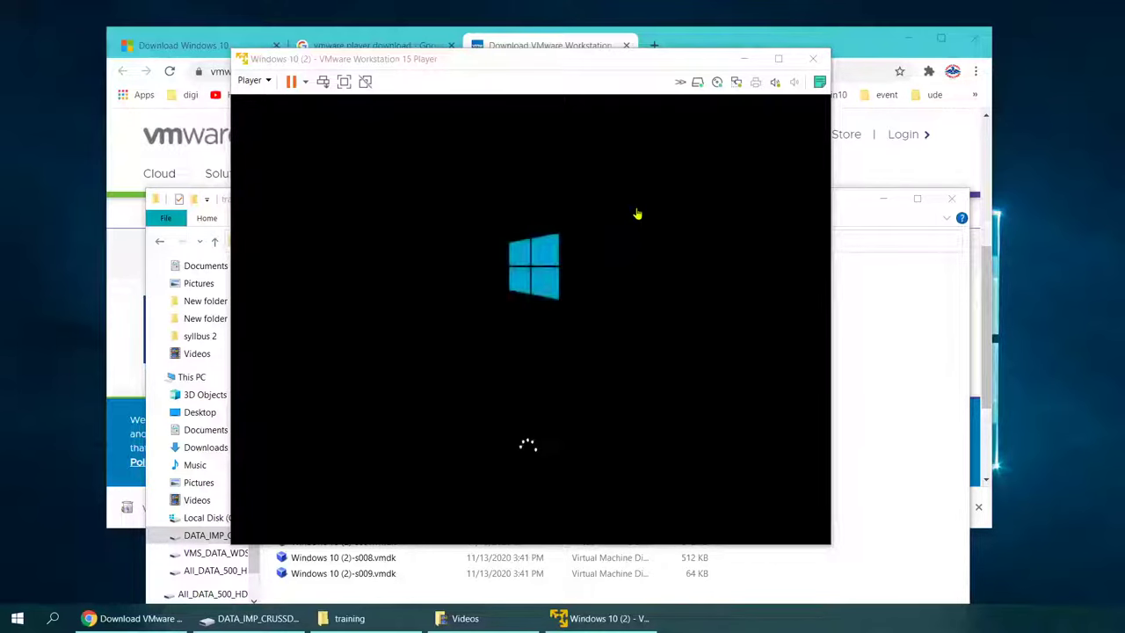
Step: Minimize the 'training' folder window and reposition the VMware Player window while setup continues
{"action": "mouse_move", "coordinate": [407, 61]}
{"action": "left_mouse_down"}
{"action": "mouse_move", "coordinate": [448, 59]}
{"action": "mouse_move", "coordinate": [420, 59]}
{"action": "left_mouse_up"}
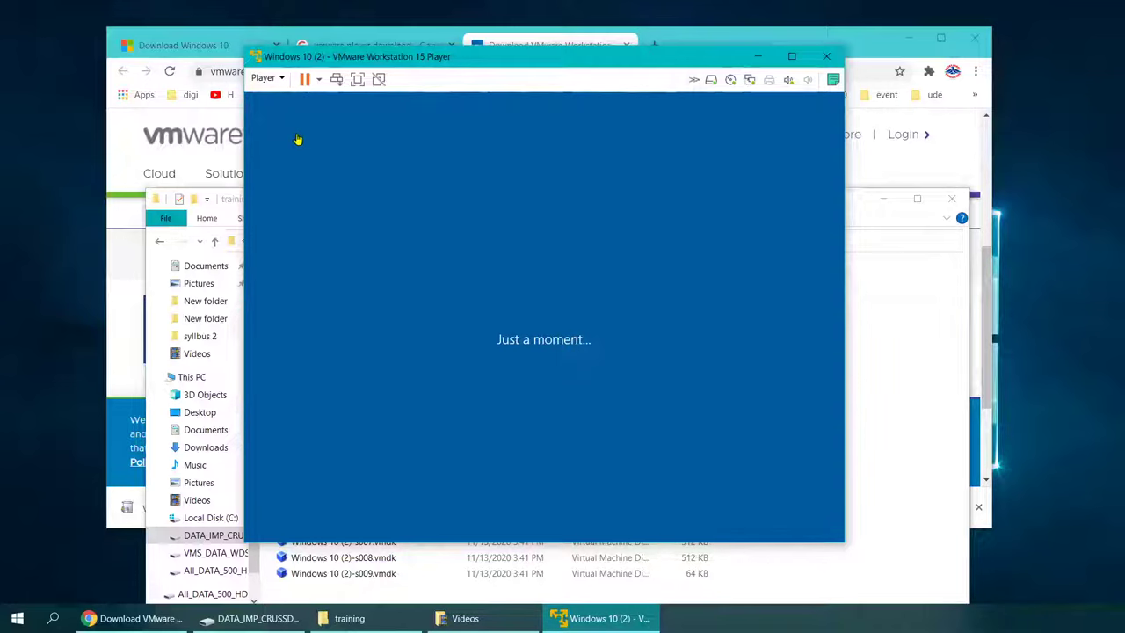
{"action": "left_click", "coordinate": [880, 204]}
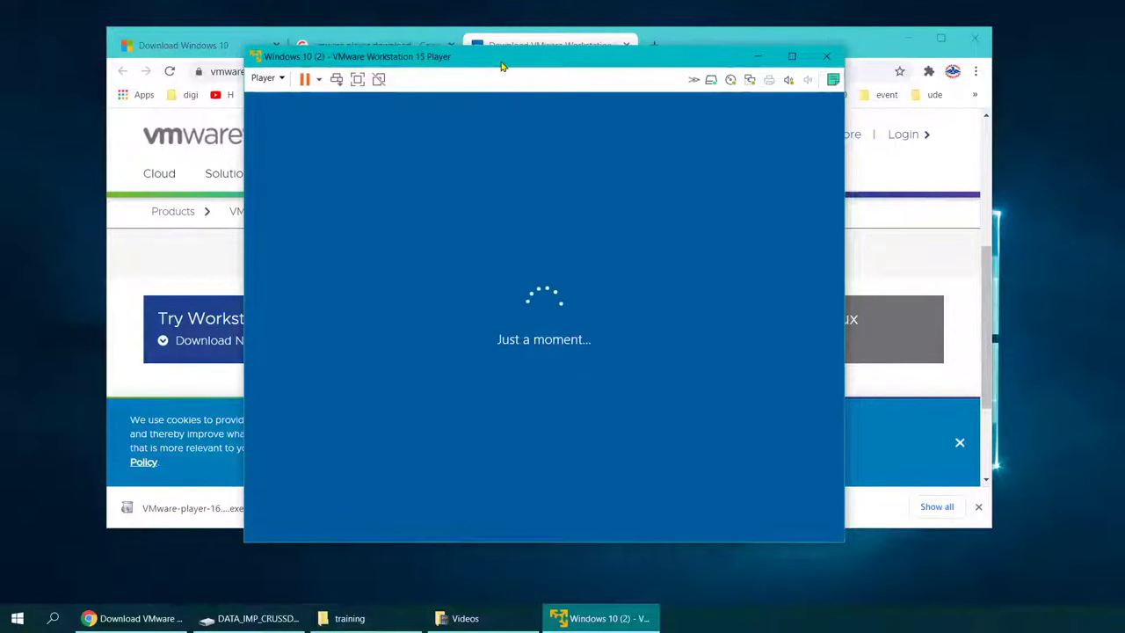
{"action": "left_click_drag", "start_coordinate": [502, 66], "coordinate": [500, 69]}
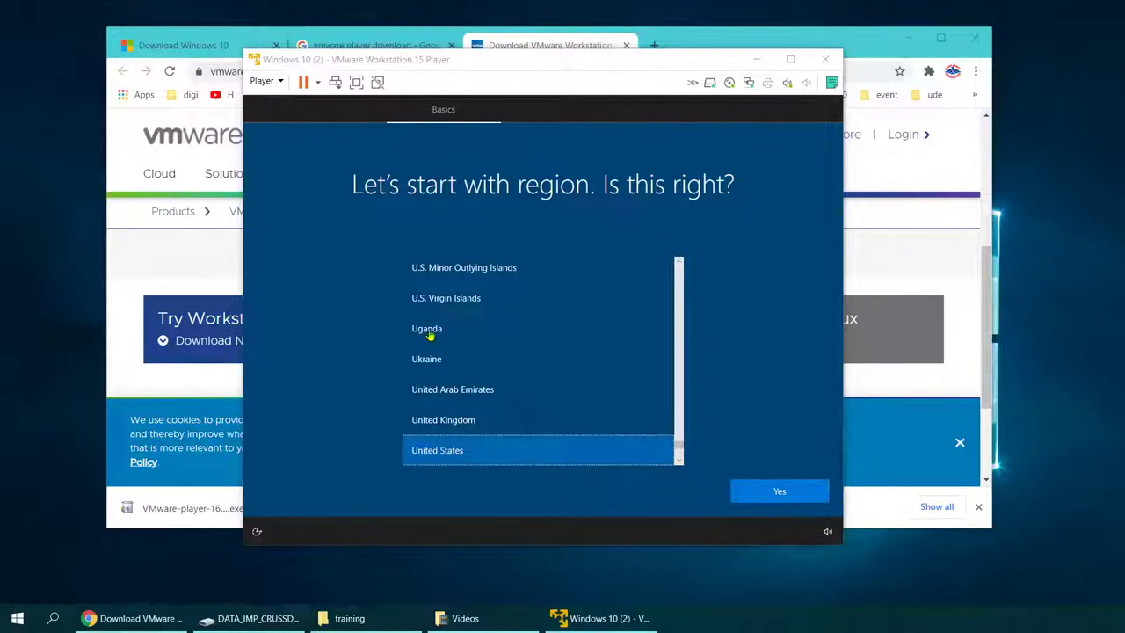
Step: Confirm United States as region and US keyboard layout, skipping the second keyboard layout
{"action": "left_click", "coordinate": [763, 494]}
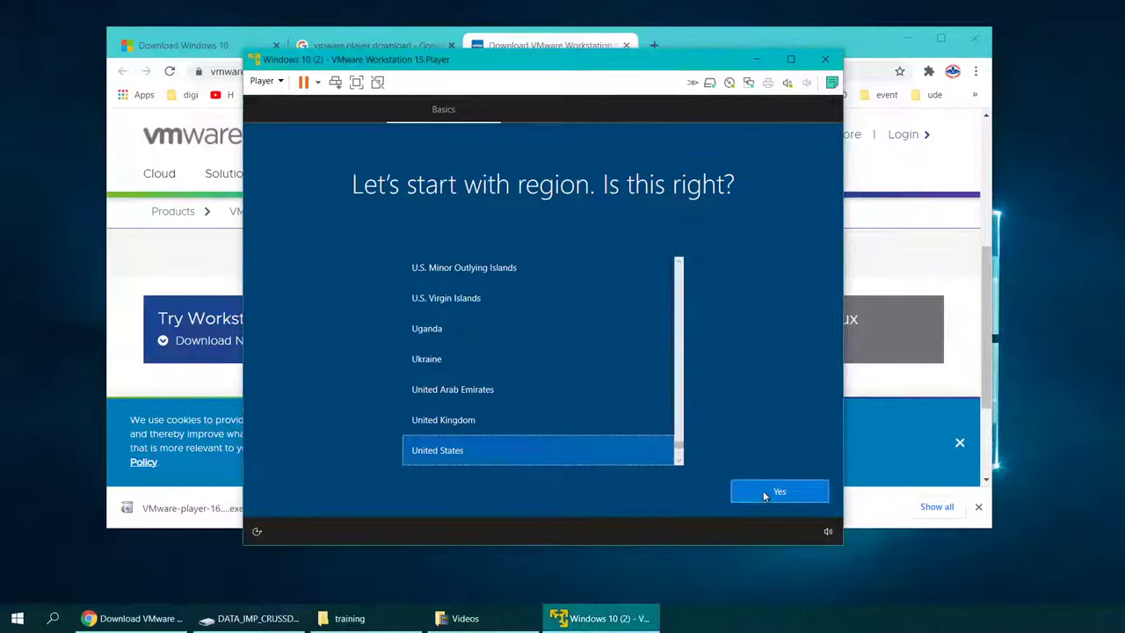
{"action": "left_click", "coordinate": [764, 493]}
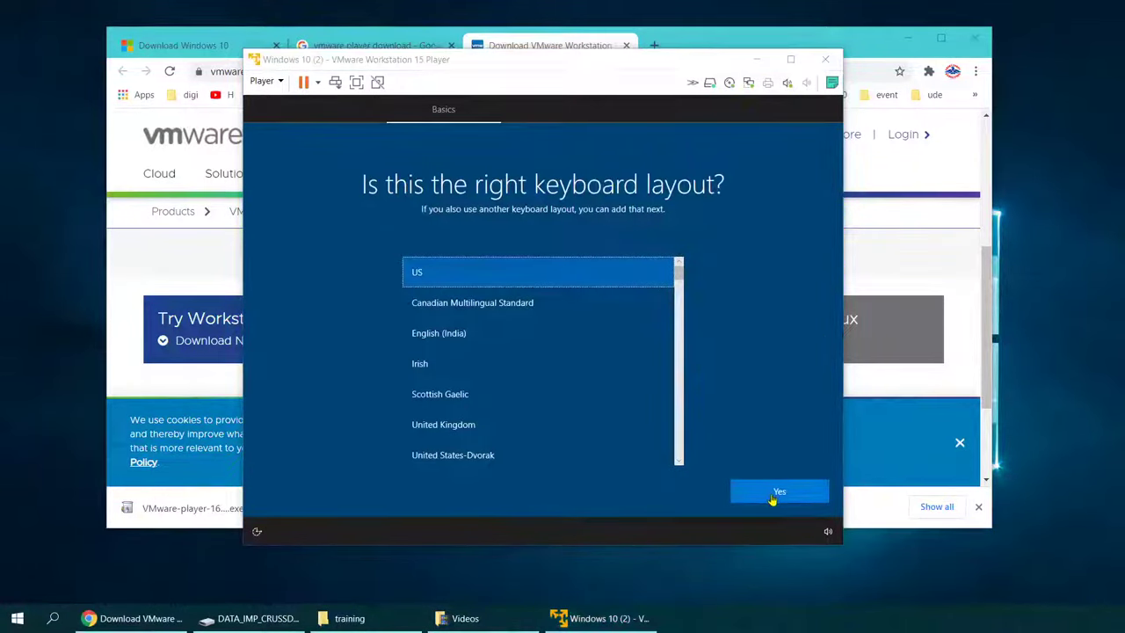
{"action": "left_click", "coordinate": [773, 494]}
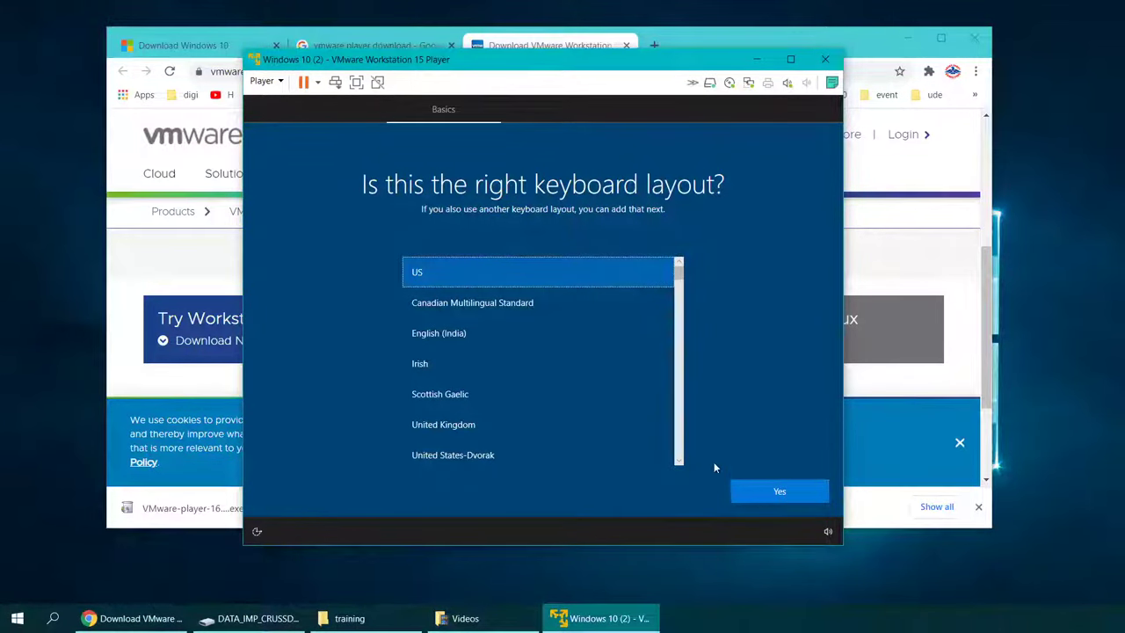
{"action": "left_click", "coordinate": [779, 494]}
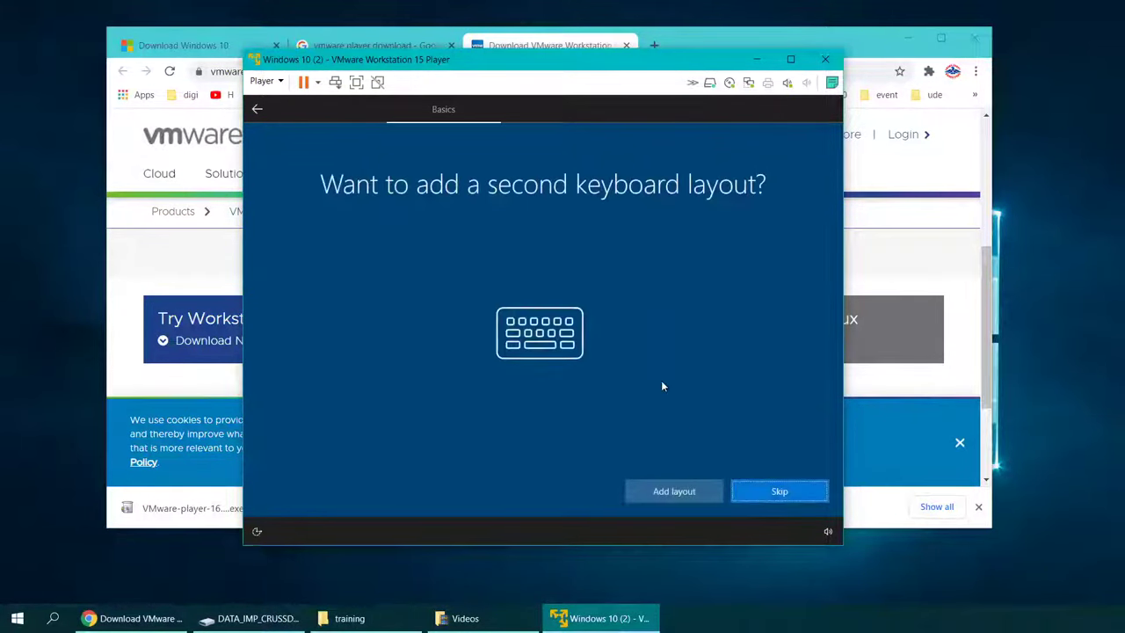
{"action": "left_click", "coordinate": [758, 493]}
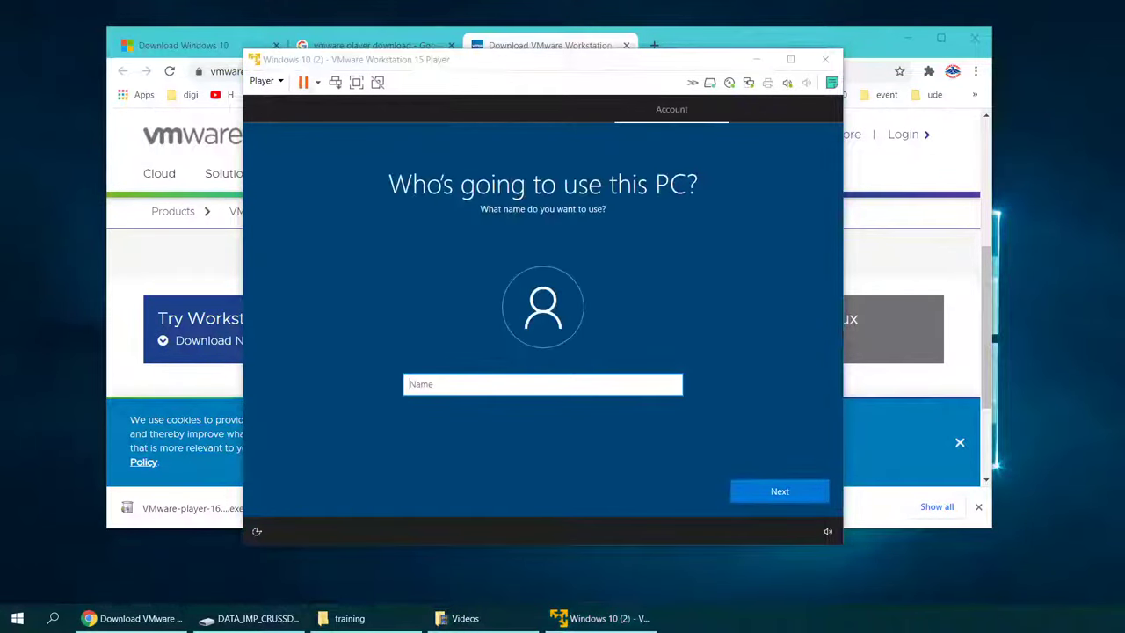
Step: Name the account 'Training', then enter and confirm the account password
{"action": "left_click", "coordinate": [487, 389]}
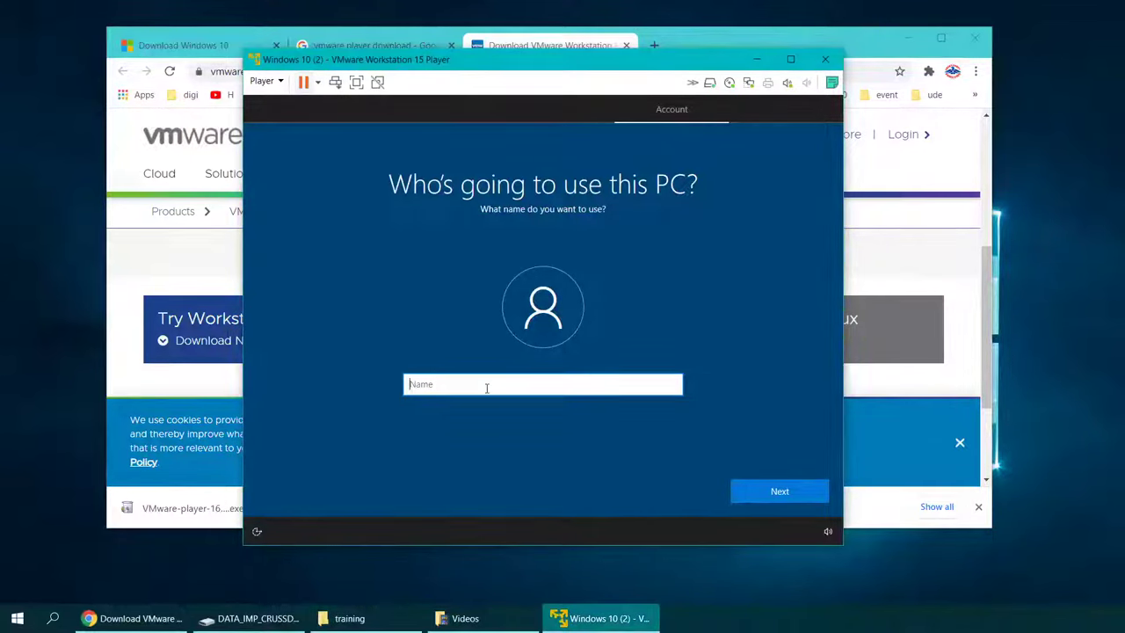
{"action": "type", "text": "Training"}
{"action": "left_click", "coordinate": [783, 493]}
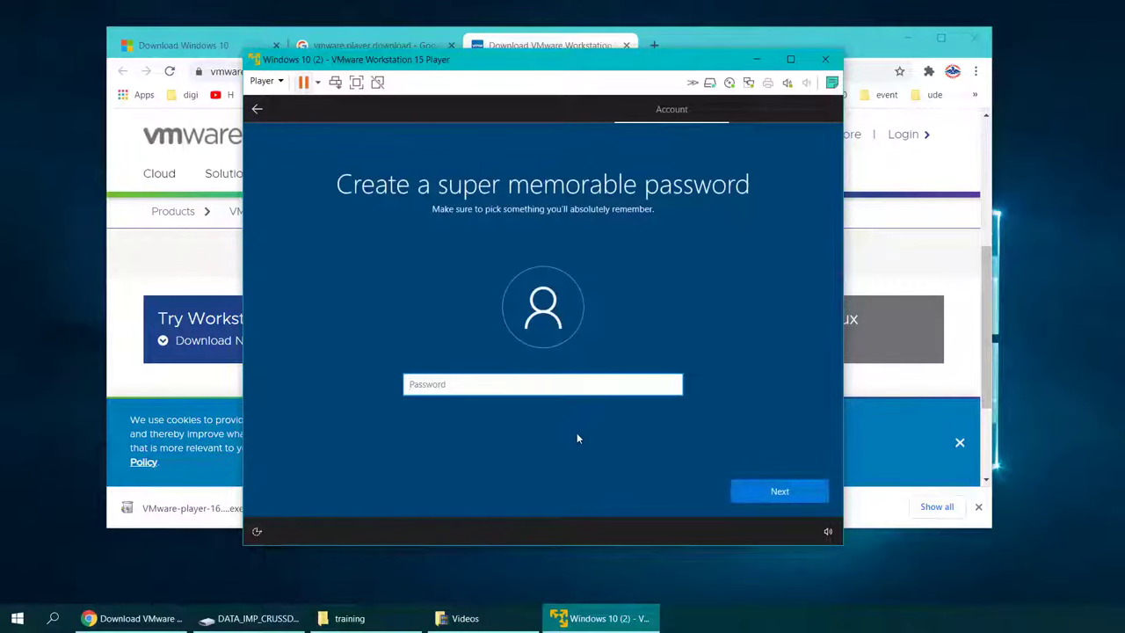
{"action": "type", "text": "•••••"}
{"action": "left_click", "coordinate": [780, 493]}
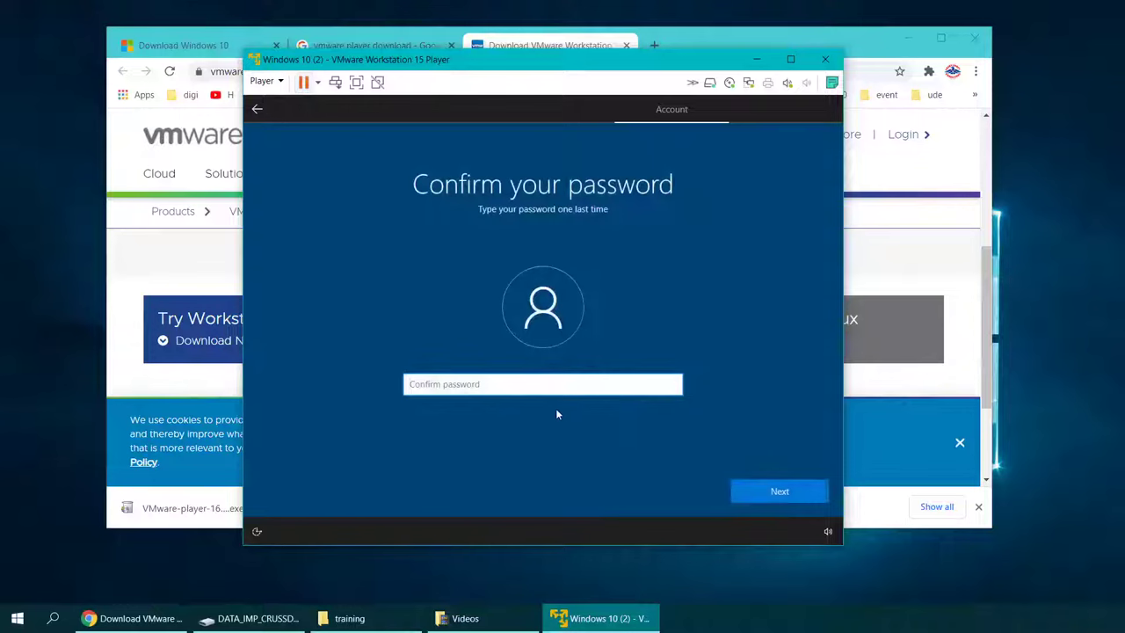
{"action": "type", "text": "•••••"}
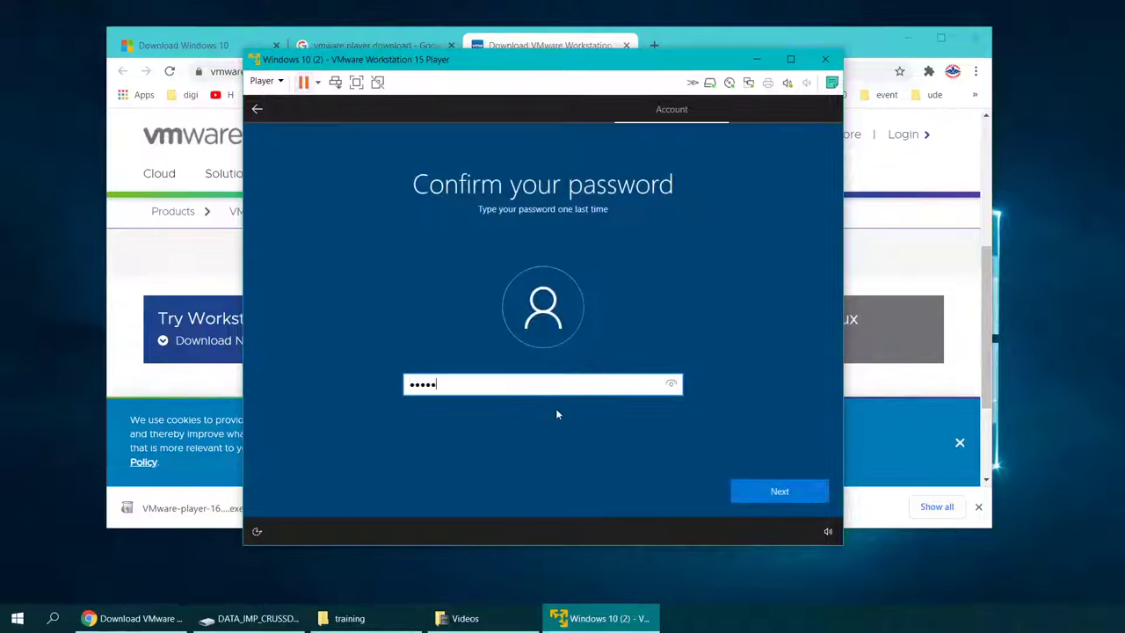
{"action": "left_click", "coordinate": [800, 498]}
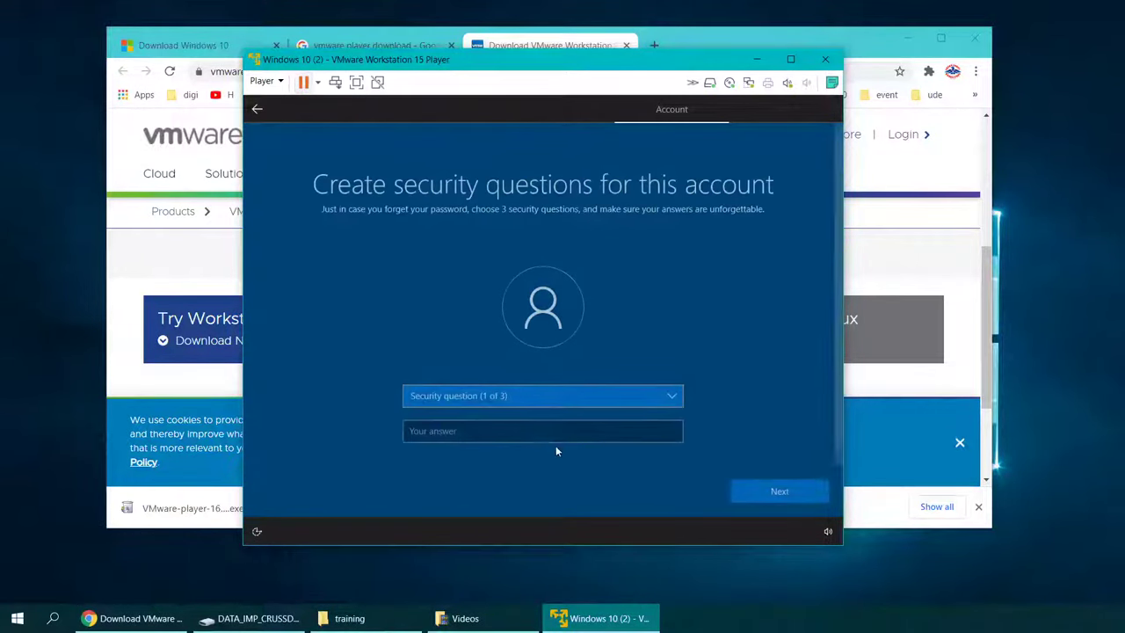
Step: Choose the first pet's name security question and enter its answer
{"action": "left_click", "coordinate": [506, 396]}
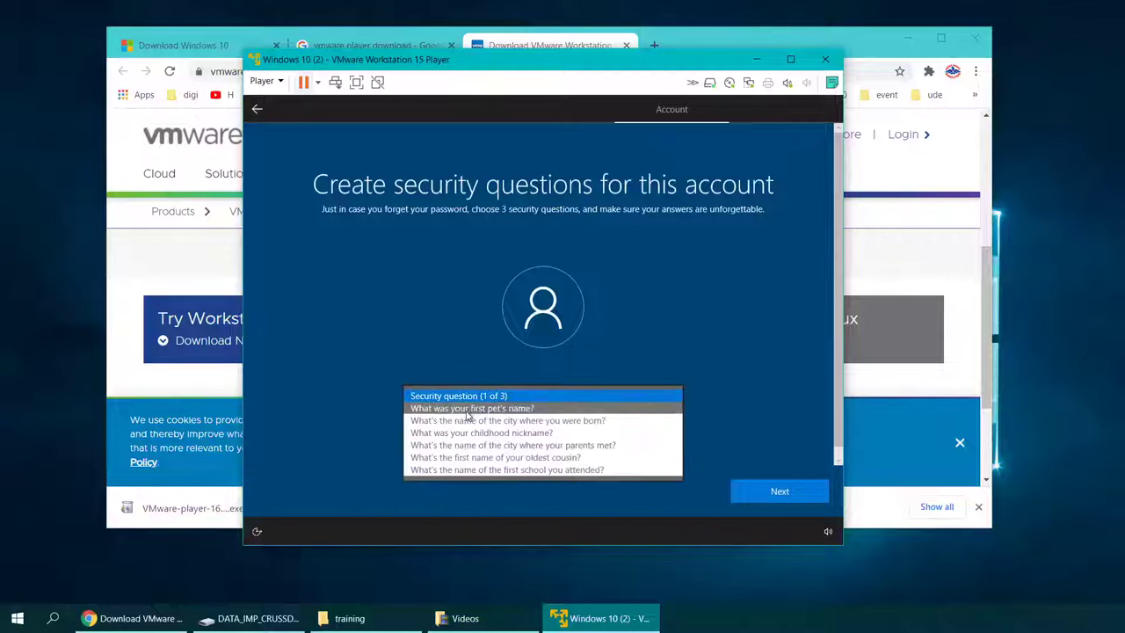
{"action": "left_click", "coordinate": [469, 410]}
{"action": "left_click", "coordinate": [450, 431]}
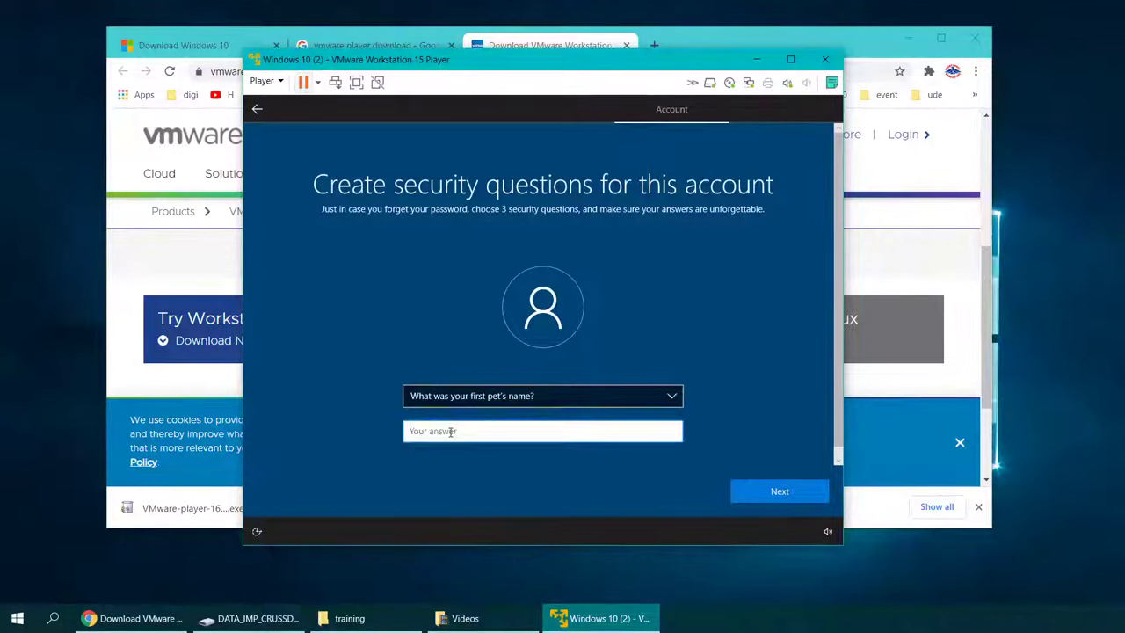
{"action": "left_click", "coordinate": [780, 490]}
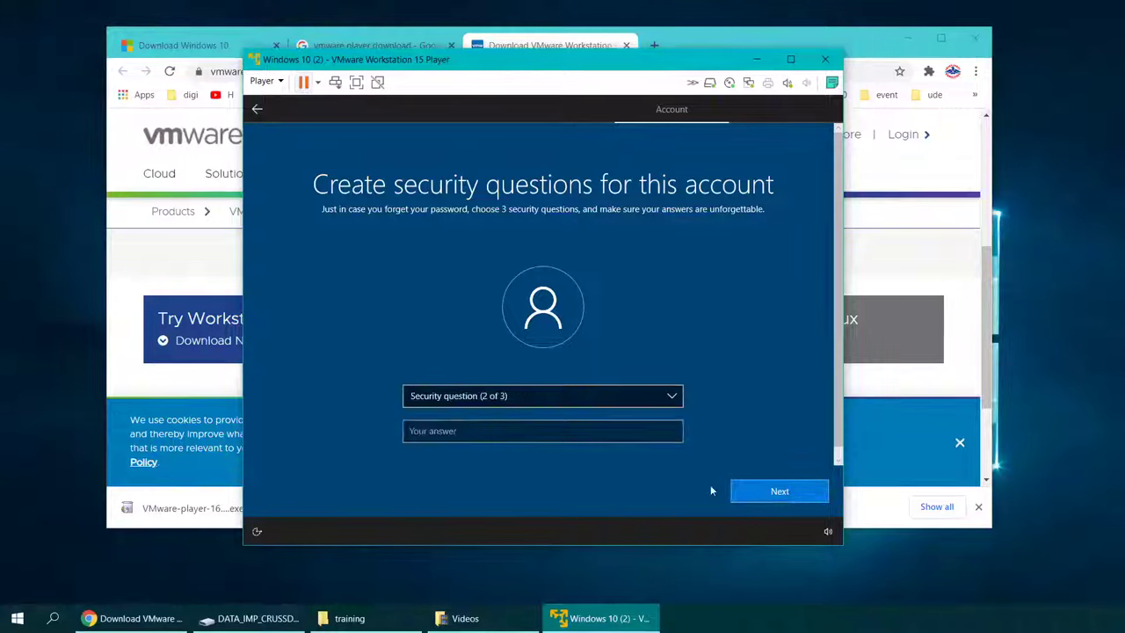
Step: Pick the birth city and oldest cousin security questions and answer each
{"action": "left_click", "coordinate": [510, 396]}
{"action": "left_click", "coordinate": [487, 407]}
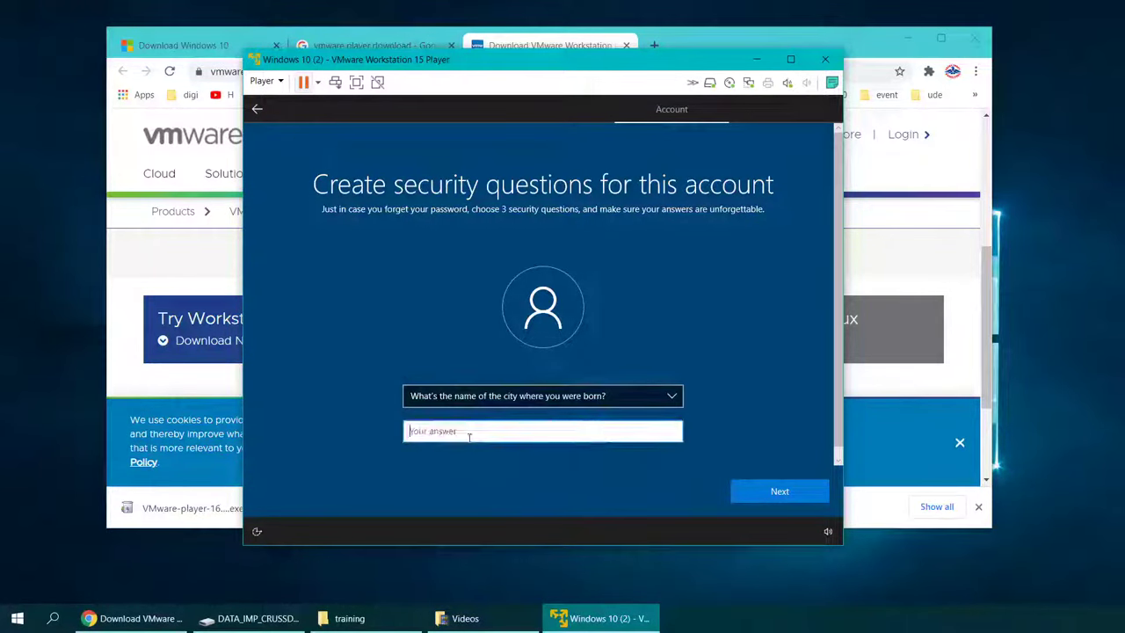
{"action": "left_click", "coordinate": [469, 435]}
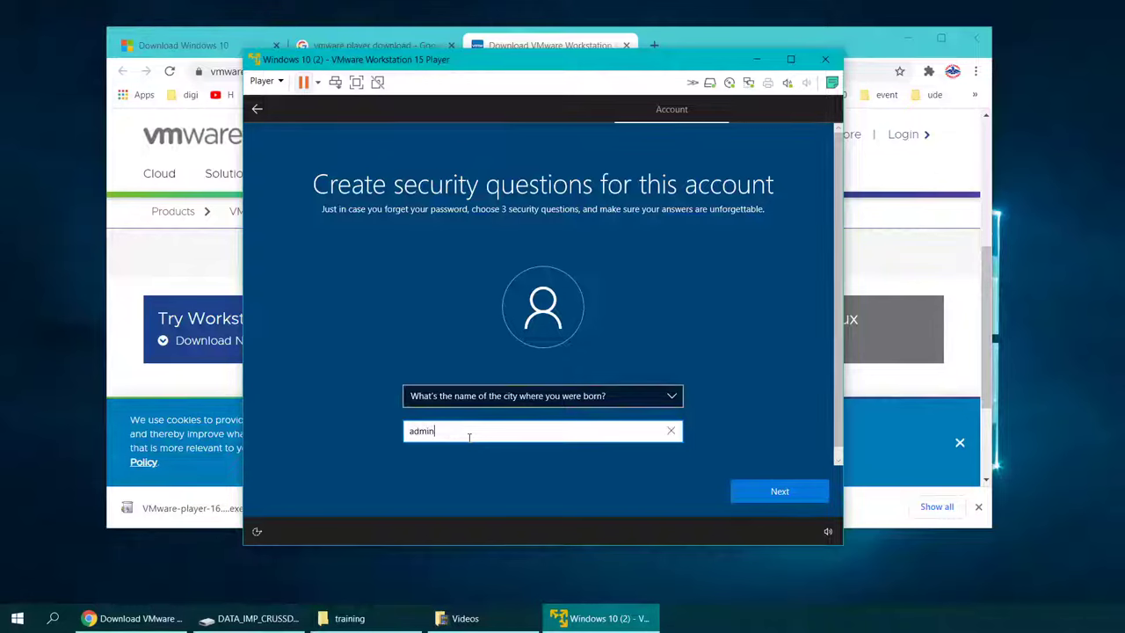
{"action": "left_click", "coordinate": [769, 490]}
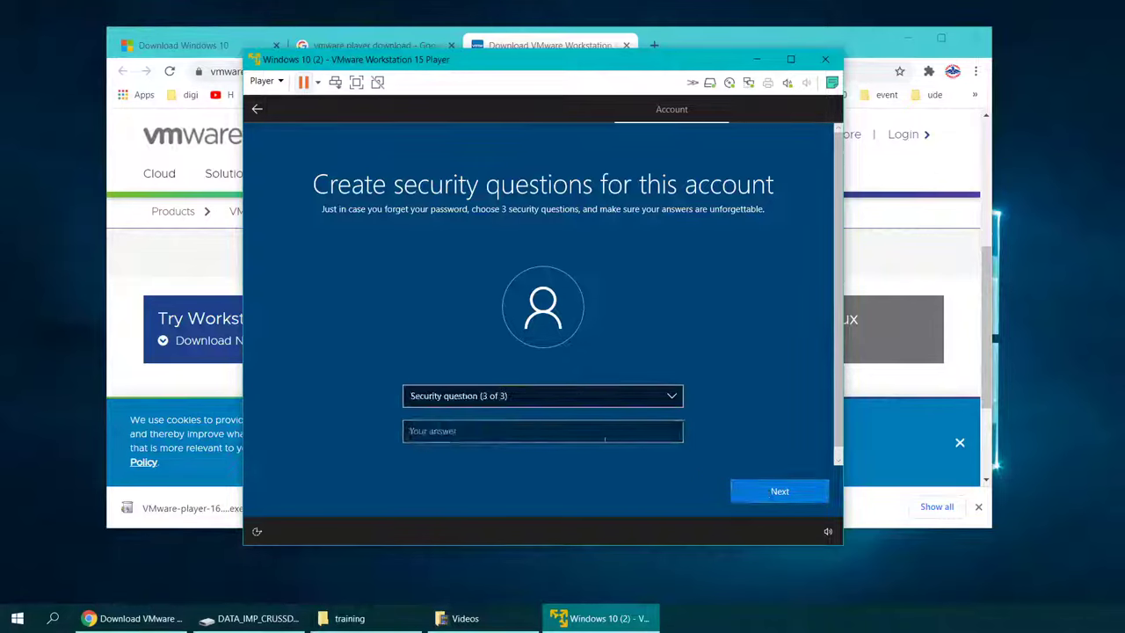
{"action": "left_click", "coordinate": [547, 402]}
{"action": "left_click", "coordinate": [518, 422]}
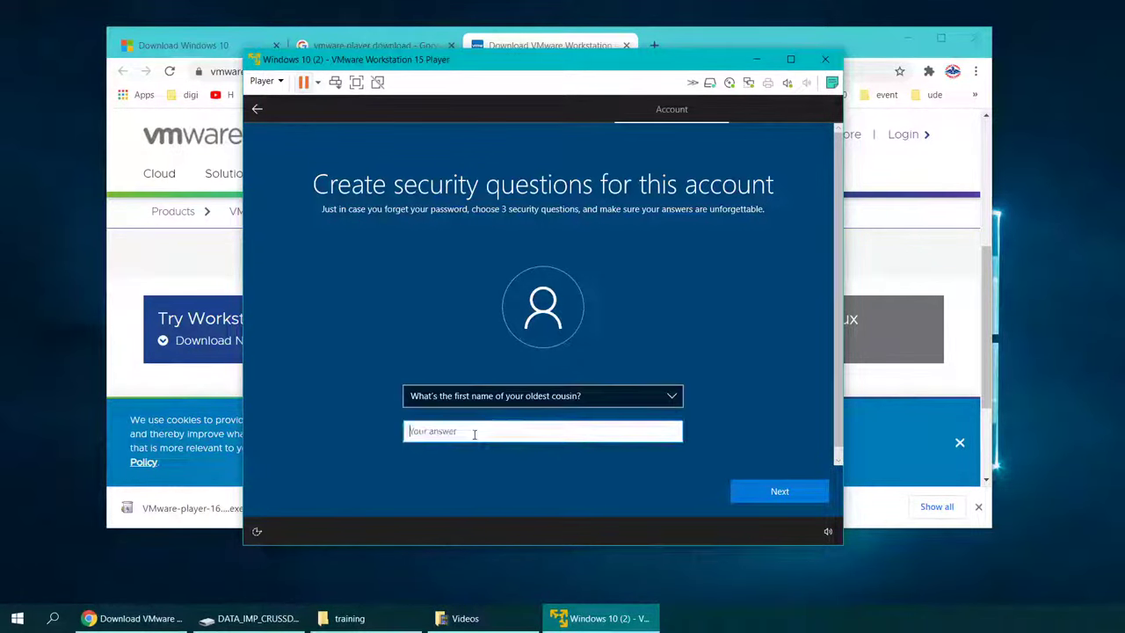
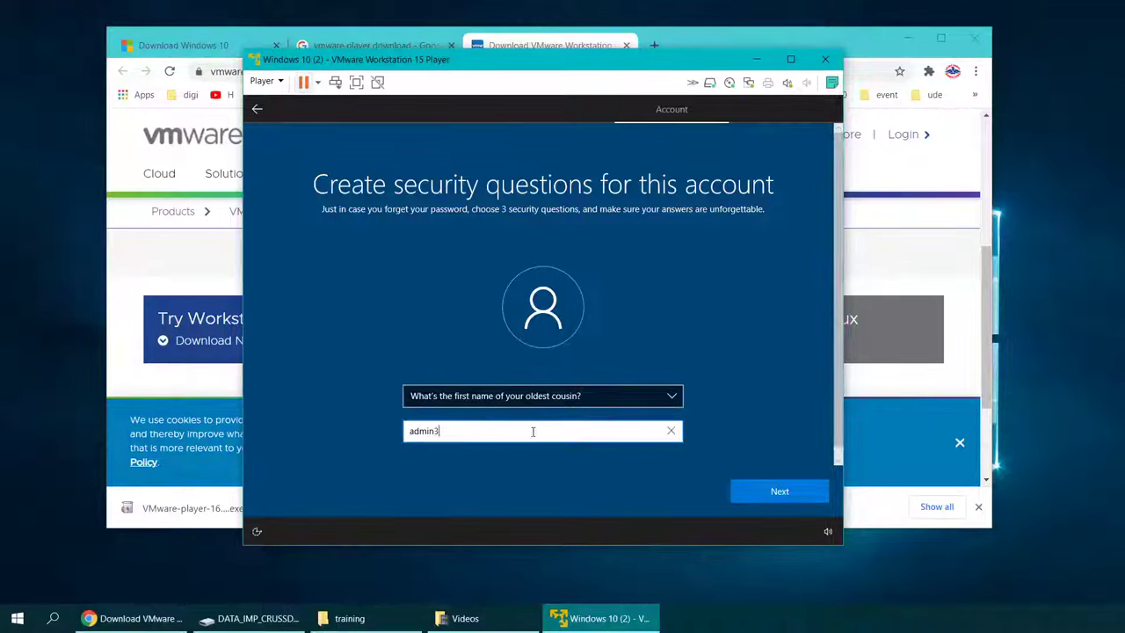
{"action": "left_click", "coordinate": [765, 490]}
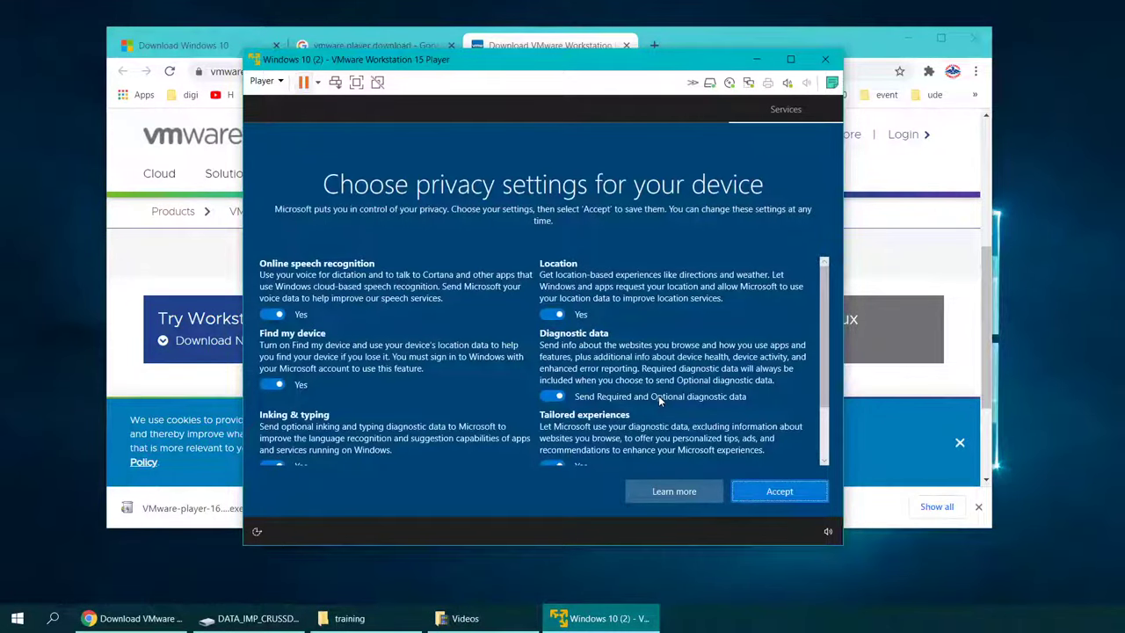
Step: Turn off Online speech recognition, Find my device, Inking & typing, and Advertising ID
{"action": "left_click", "coordinate": [272, 315]}
{"action": "left_click", "coordinate": [272, 396]}
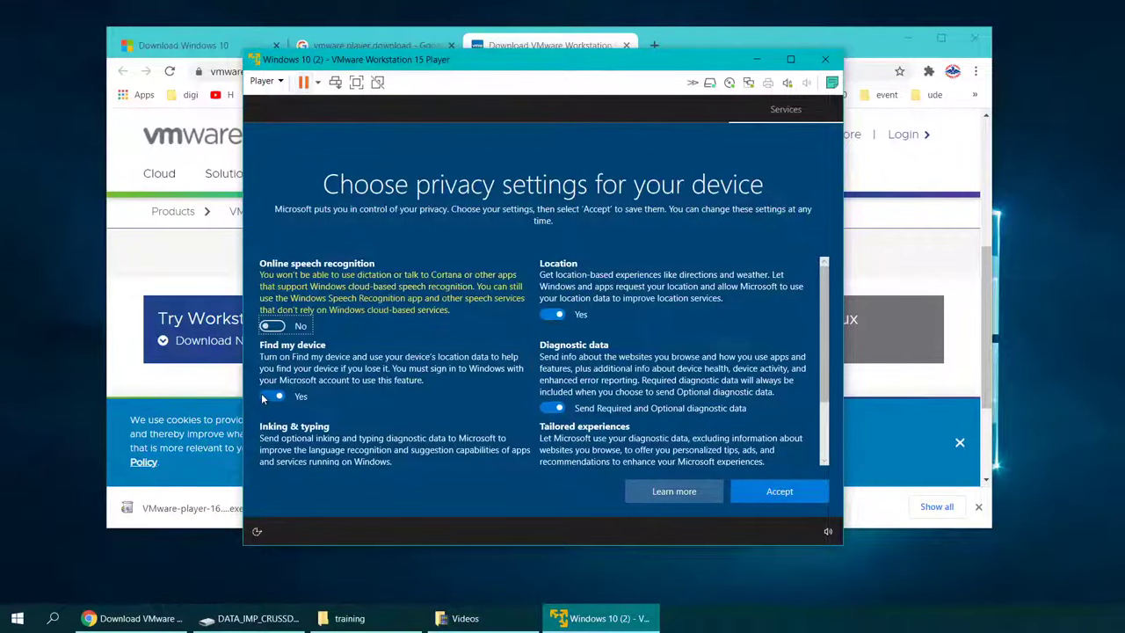
{"action": "scroll", "coordinate": [352, 387], "scroll_direction": "down", "scroll_amount": 1}
{"action": "left_click", "coordinate": [273, 415]}
{"action": "scroll", "coordinate": [314, 395], "scroll_direction": "down", "scroll_amount": 1}
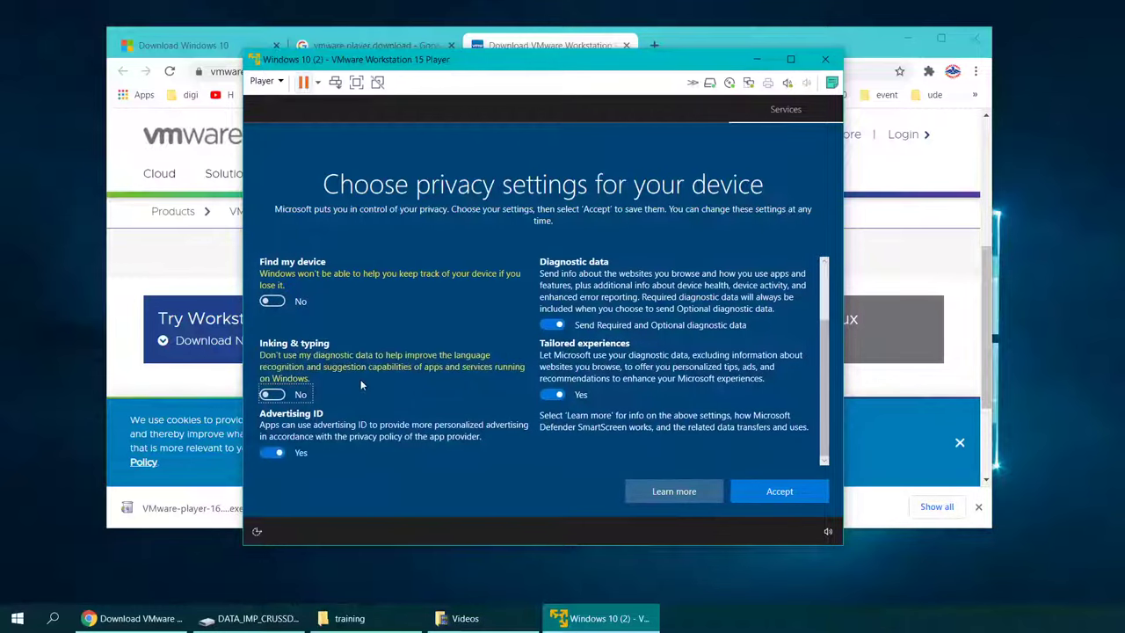
{"action": "left_click", "coordinate": [272, 452]}
{"action": "scroll", "coordinate": [427, 384], "scroll_direction": "up", "scroll_amount": 1}
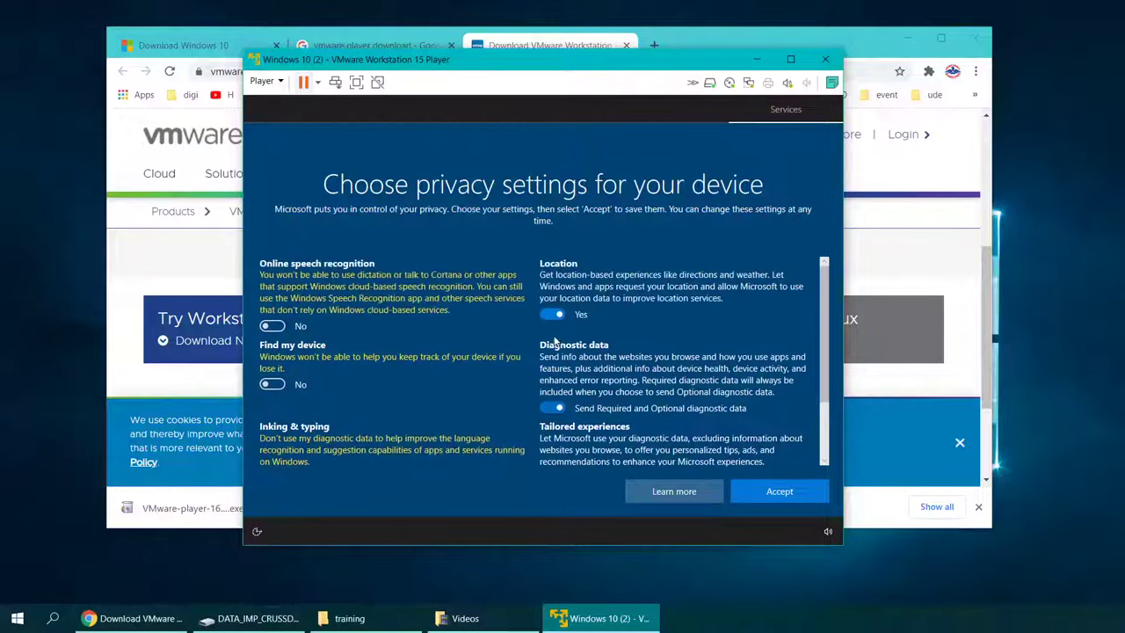
{"action": "scroll", "coordinate": [567, 369], "scroll_direction": "down", "scroll_amount": 1}
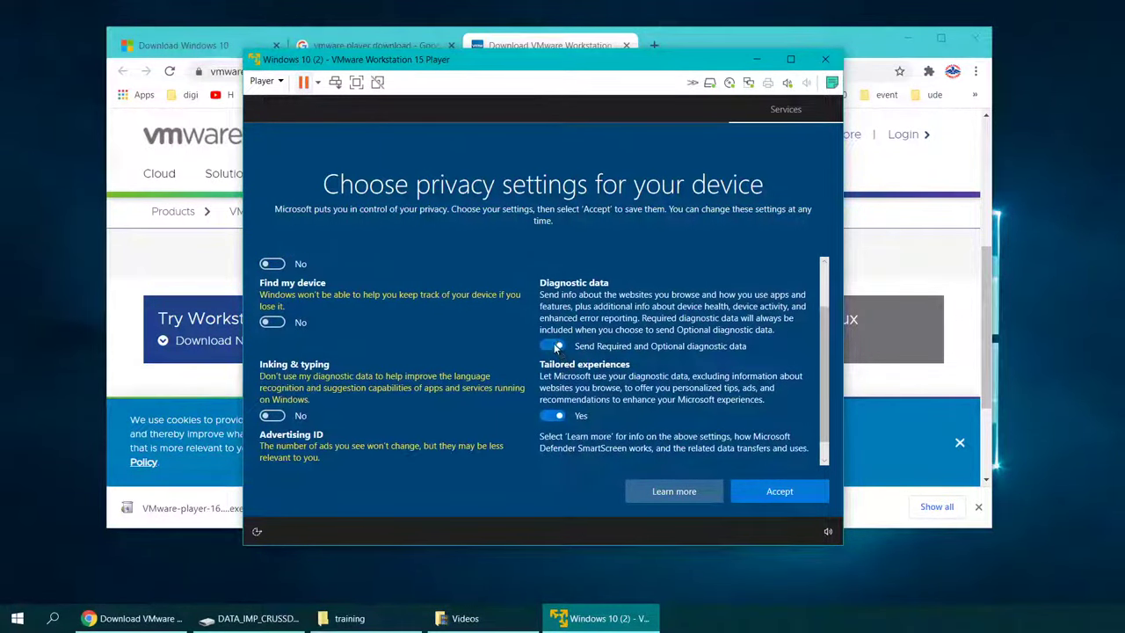
Step: Limit diagnostic data to Required, disable Tailored experiences, accept, and decline Cortana
{"action": "left_click", "coordinate": [552, 345]}
{"action": "scroll", "coordinate": [556, 352], "scroll_direction": "down", "scroll_amount": 1}
{"action": "left_click", "coordinate": [554, 383]}
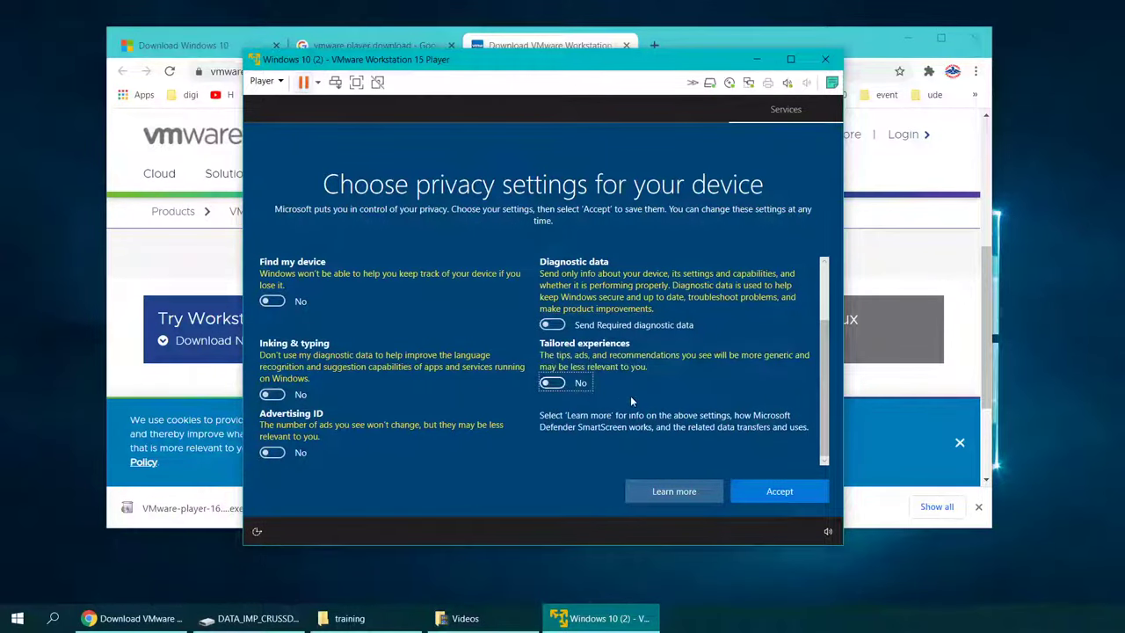
{"action": "left_click", "coordinate": [772, 492]}
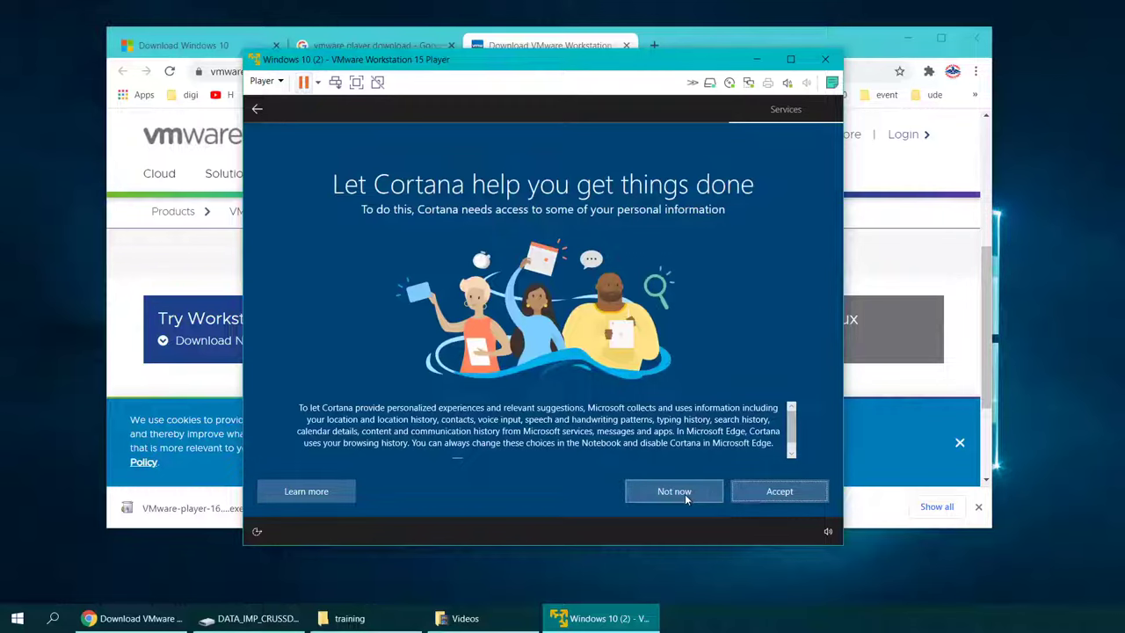
{"action": "left_click", "coordinate": [684, 492]}
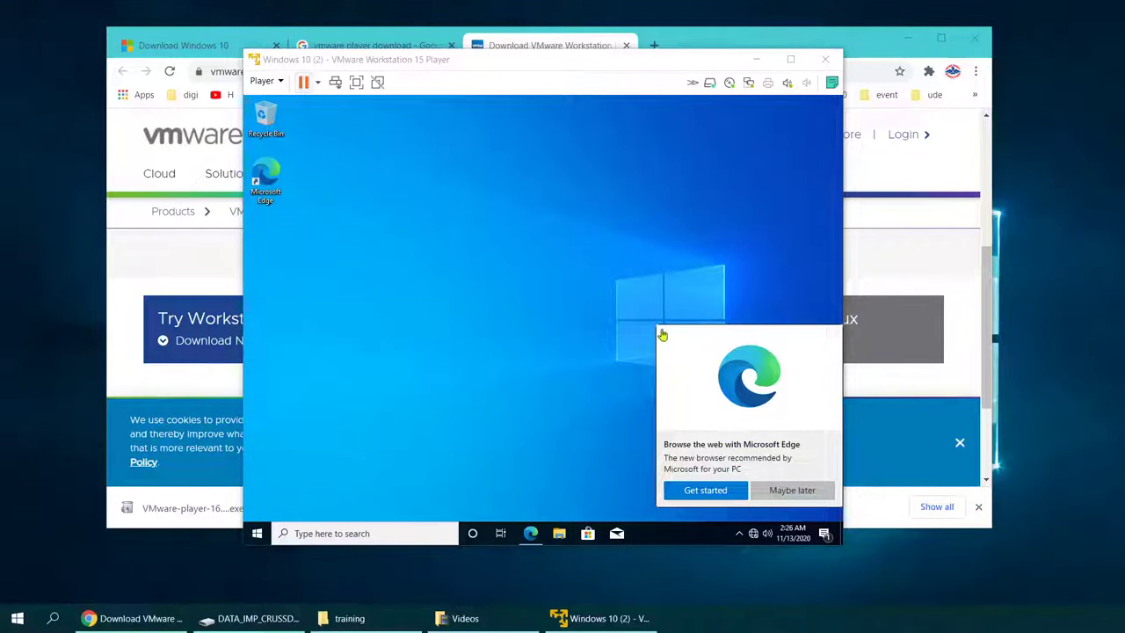
Step: Activate the Windows 10 (2) virtual machine window so its desktop is in front
{"action": "left_click", "coordinate": [396, 265]}
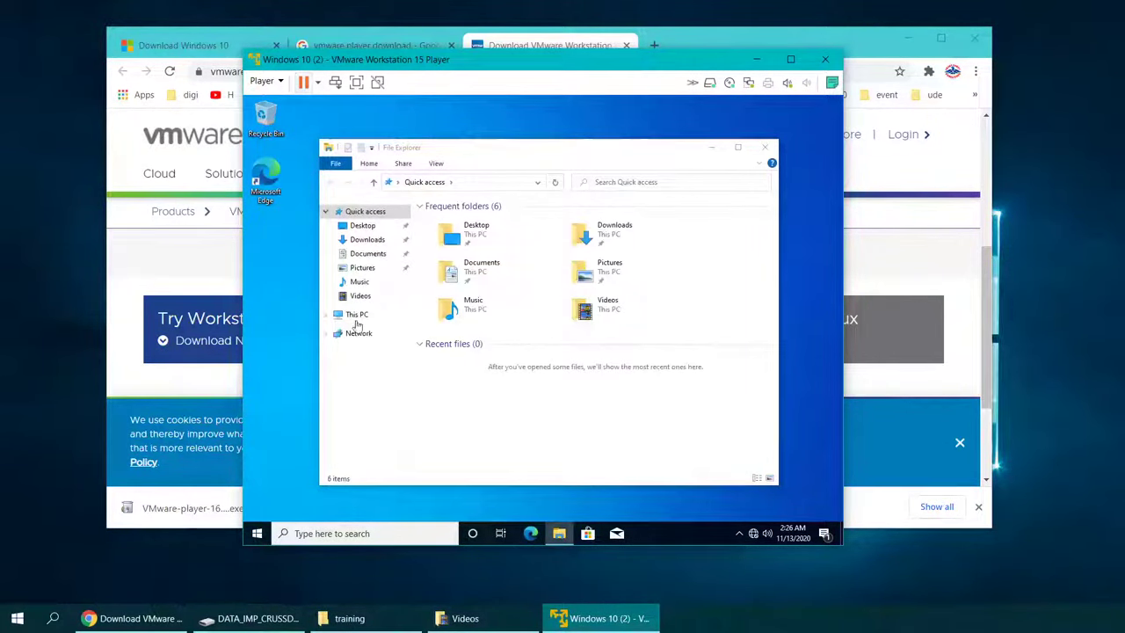
Step: Check Local Disk (C:) properties from This PC: 13.9 GB free of 31.4 GB, then cancel
{"action": "left_click", "coordinate": [356, 317]}
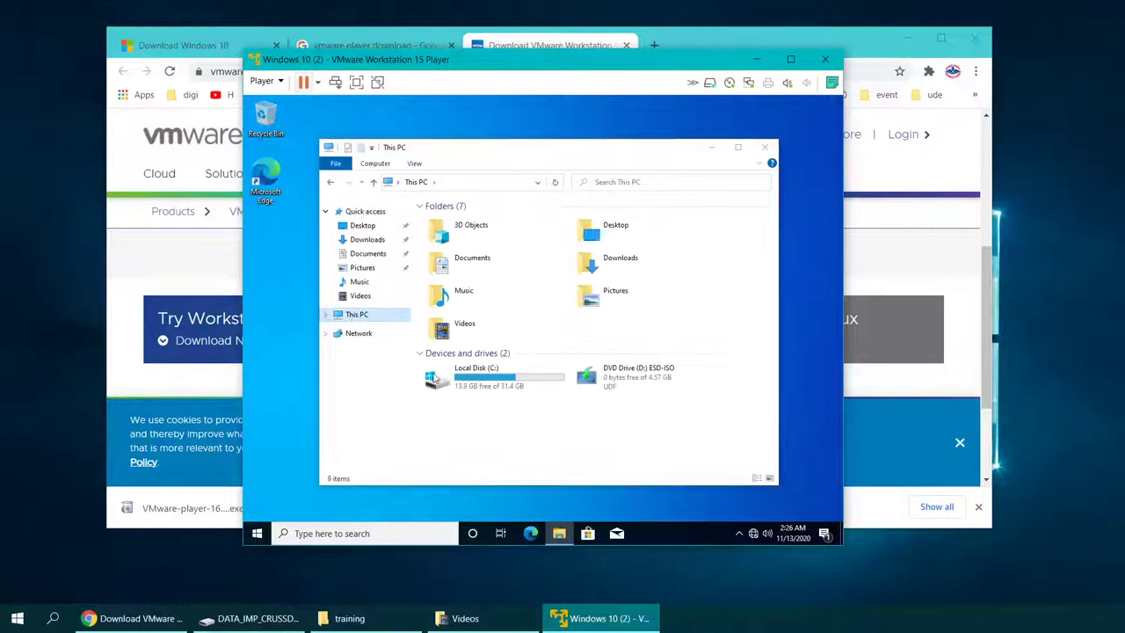
{"action": "right_click", "coordinate": [491, 379]}
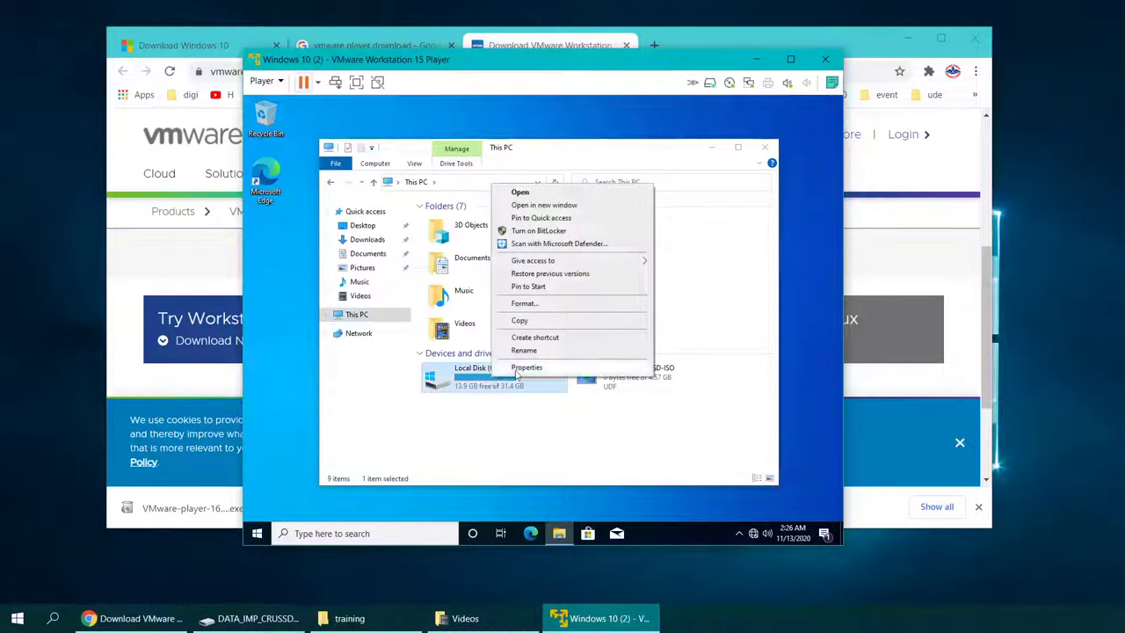
{"action": "left_click", "coordinate": [525, 368]}
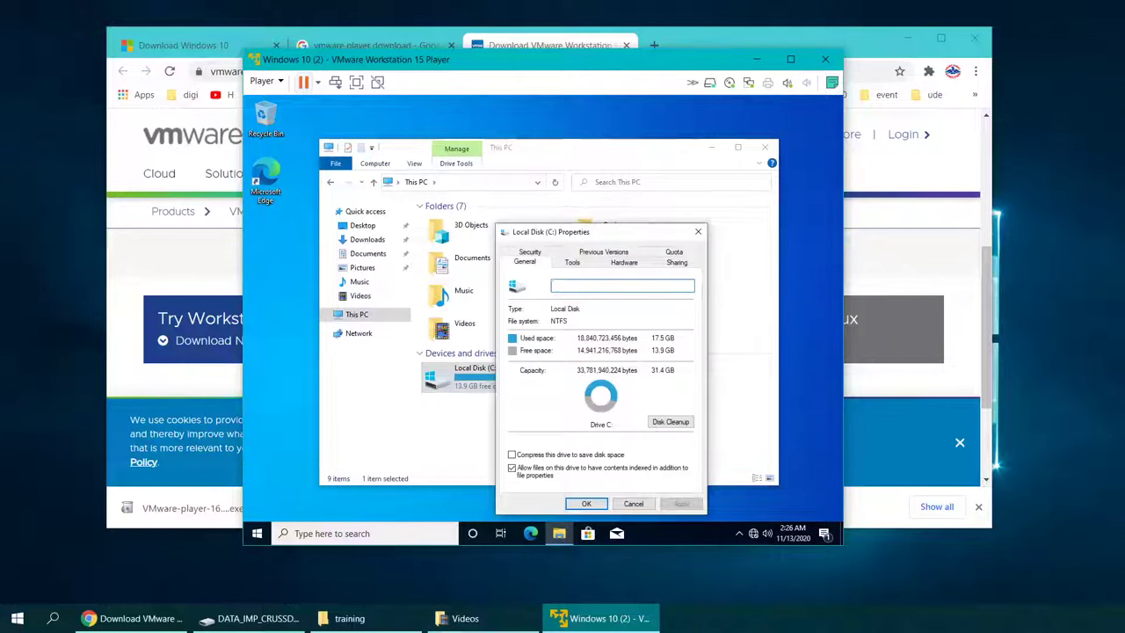
{"action": "left_click_drag", "start_coordinate": [565, 231], "coordinate": [486, 196]}
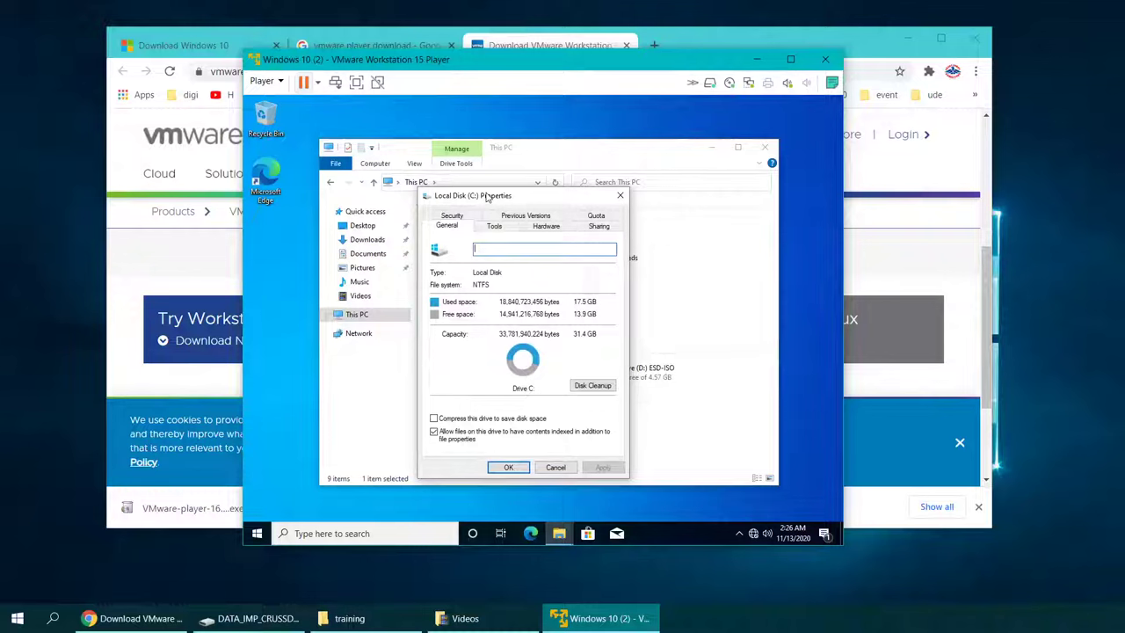
{"action": "left_click_drag", "start_coordinate": [486, 195], "coordinate": [483, 149]}
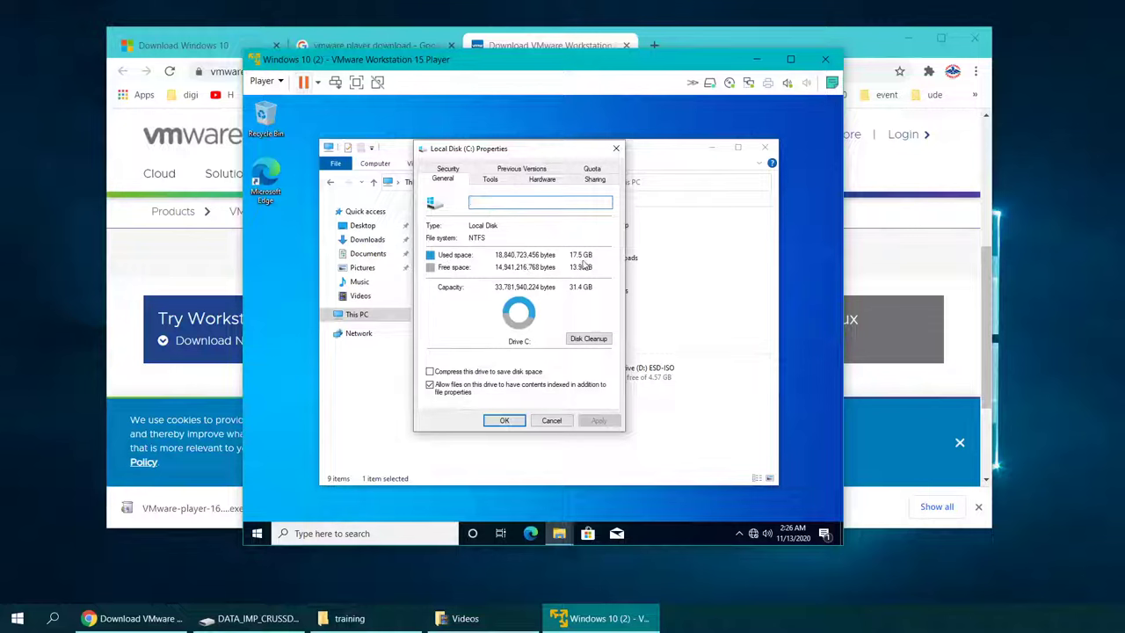
{"action": "left_click", "coordinate": [551, 420]}
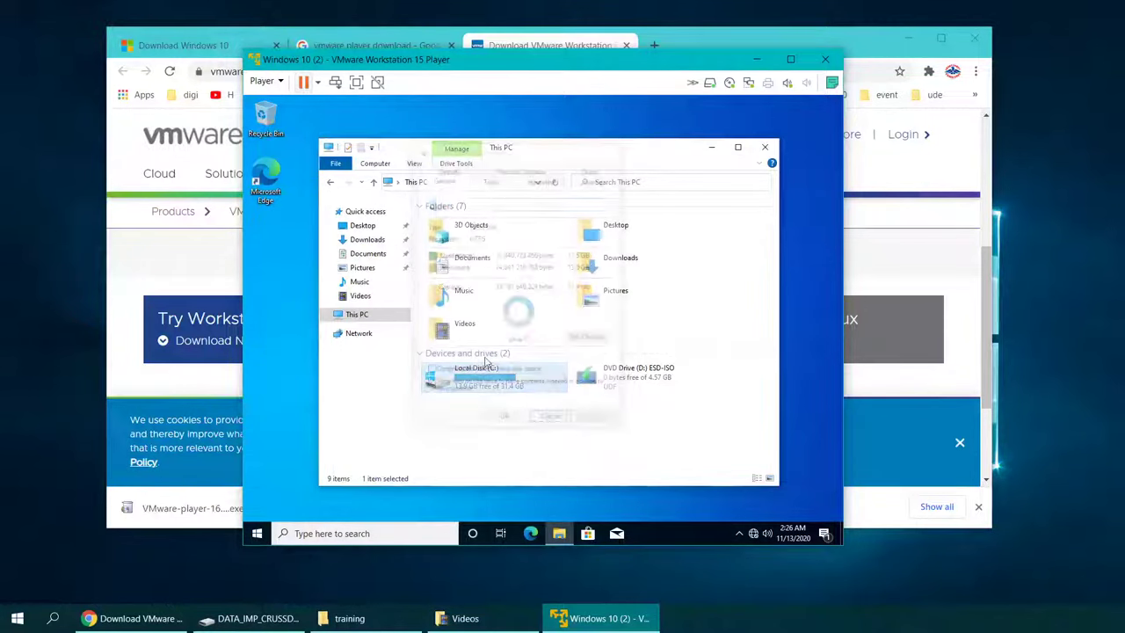
Step: Open the Recycle Bin and This PC's system properties page
{"action": "double_click", "coordinate": [265, 116]}
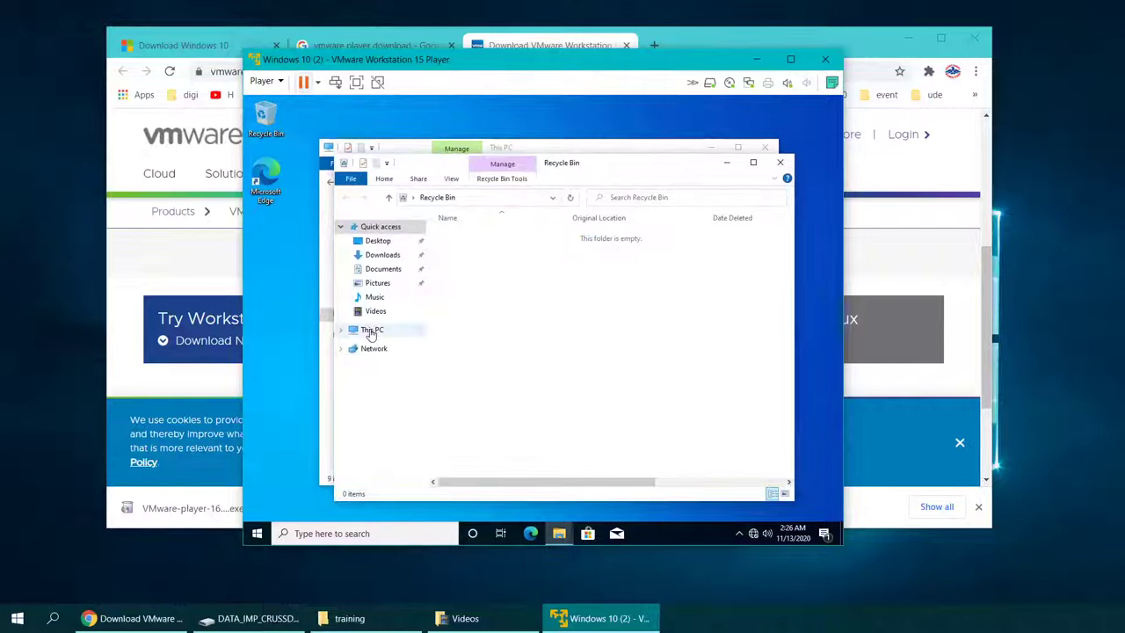
{"action": "right_click", "coordinate": [372, 330]}
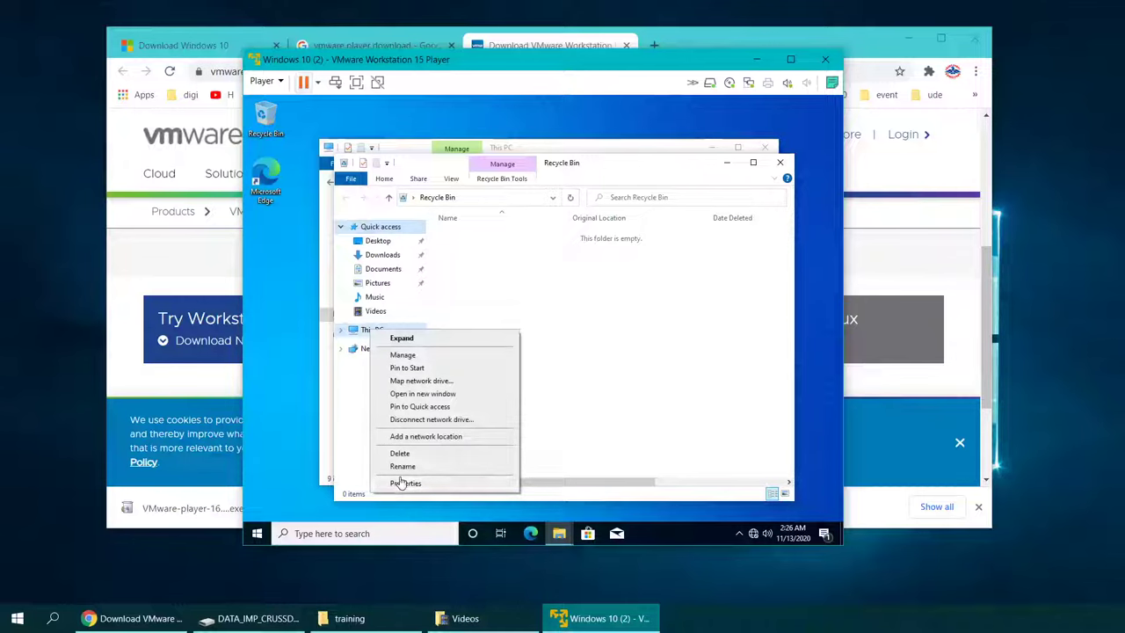
{"action": "left_click", "coordinate": [402, 482]}
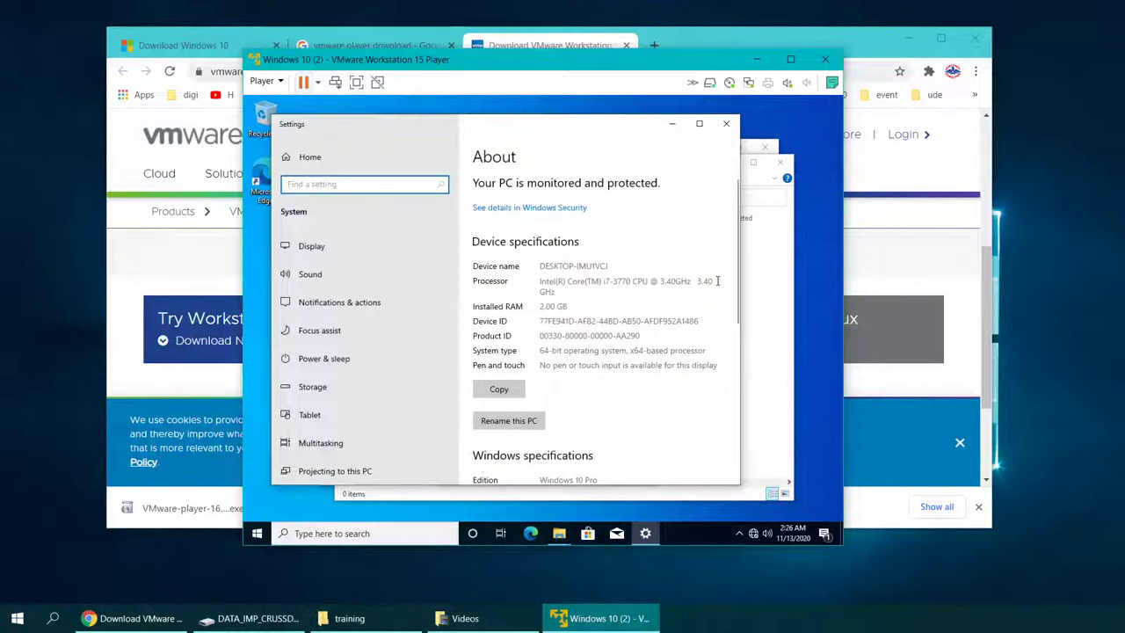
{"action": "left_click", "coordinate": [788, 325]}
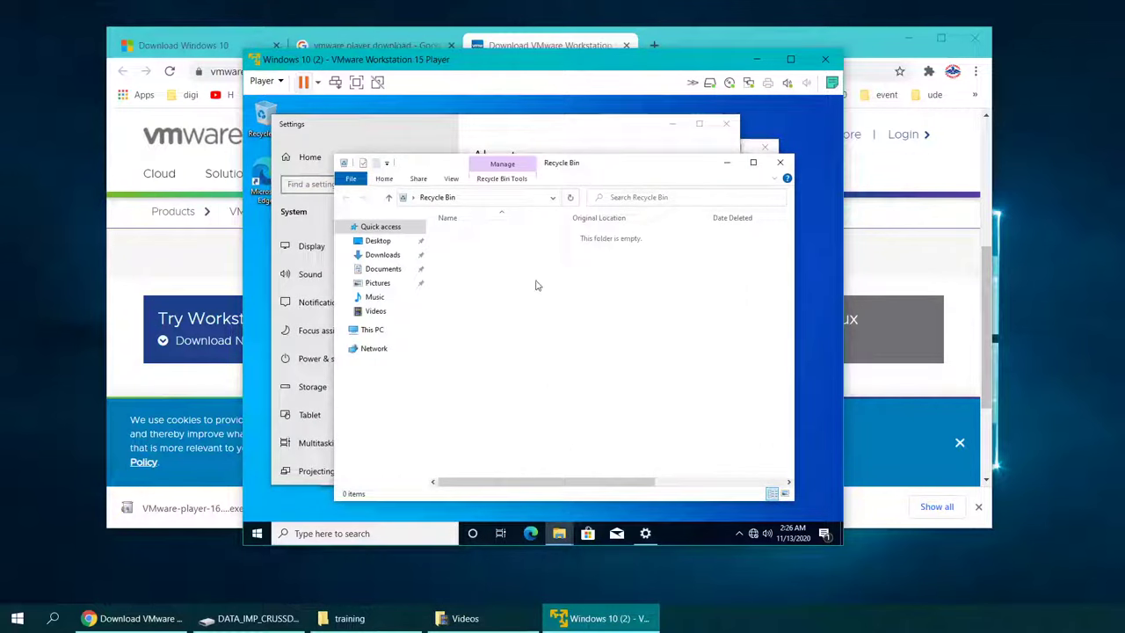
{"action": "right_click", "coordinate": [373, 331]}
{"action": "left_click", "coordinate": [411, 481]}
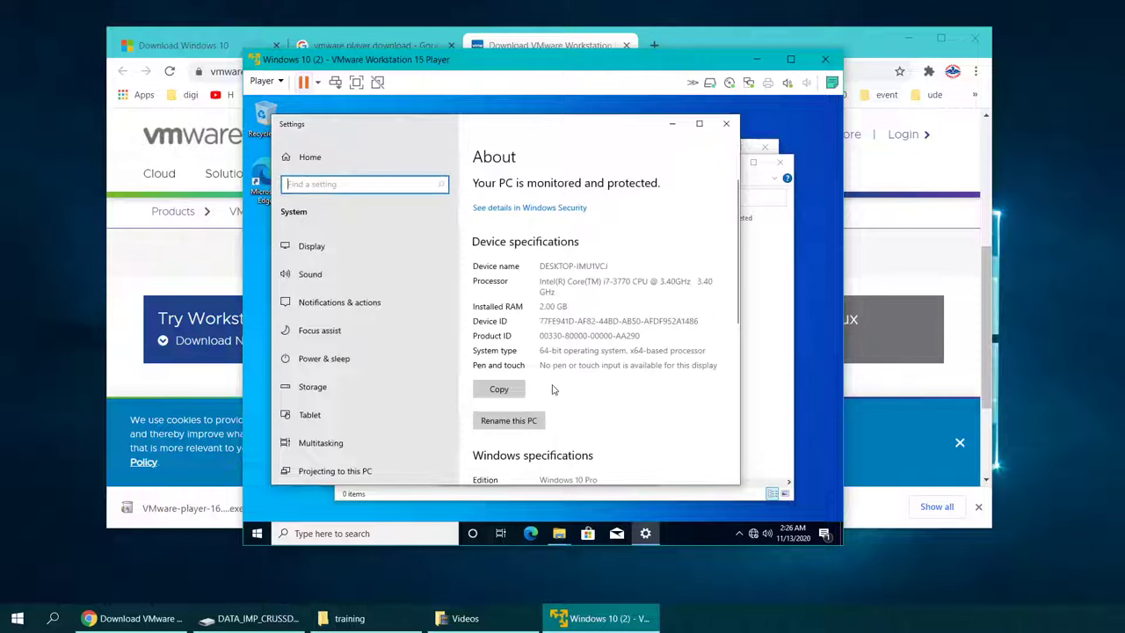
Step: Review the About specs (Windows 10 Pro, 2.00 GB RAM), then close Settings and Recycle Bin
{"action": "scroll", "coordinate": [597, 281], "scroll_direction": "down", "scroll_amount": 1}
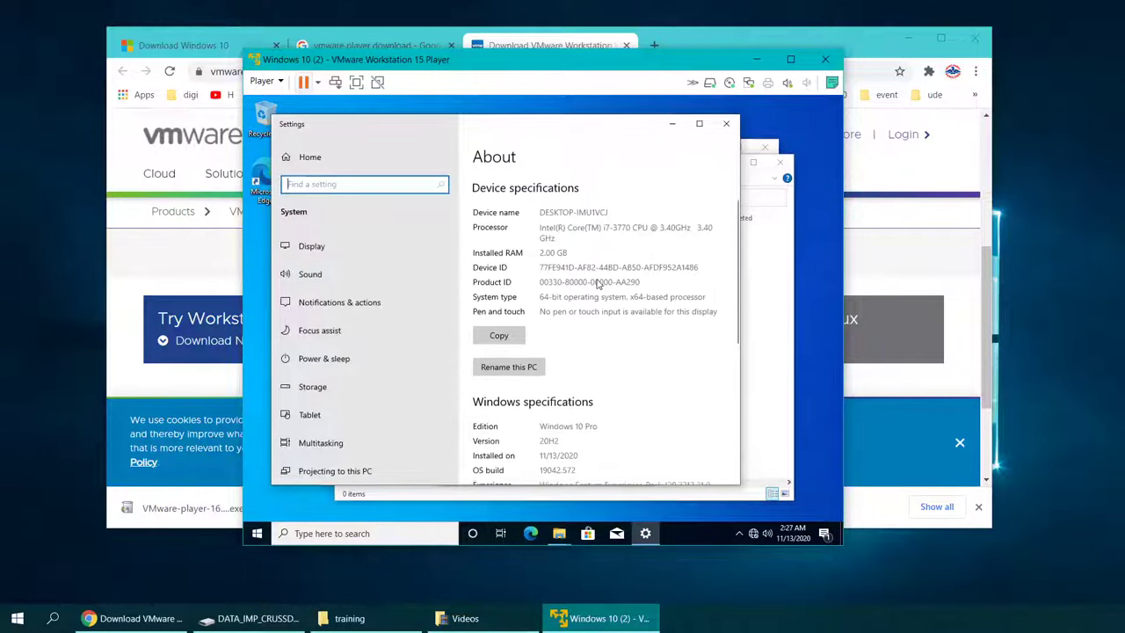
{"action": "scroll", "coordinate": [597, 280], "scroll_direction": "up", "scroll_amount": 1}
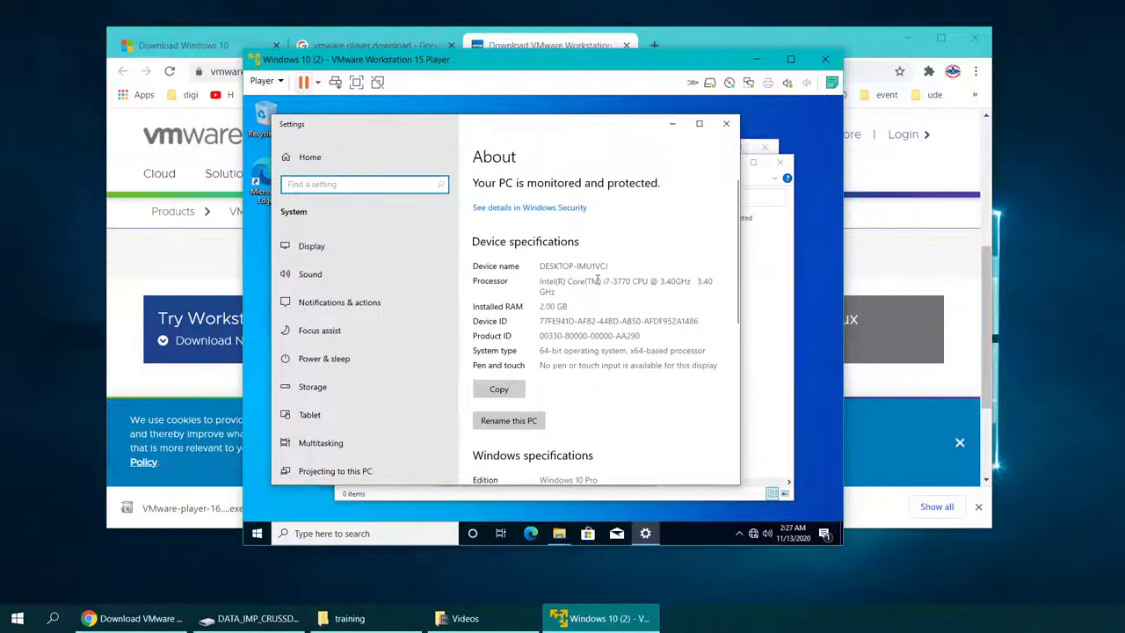
{"action": "scroll", "coordinate": [628, 288], "scroll_direction": "down", "scroll_amount": 2}
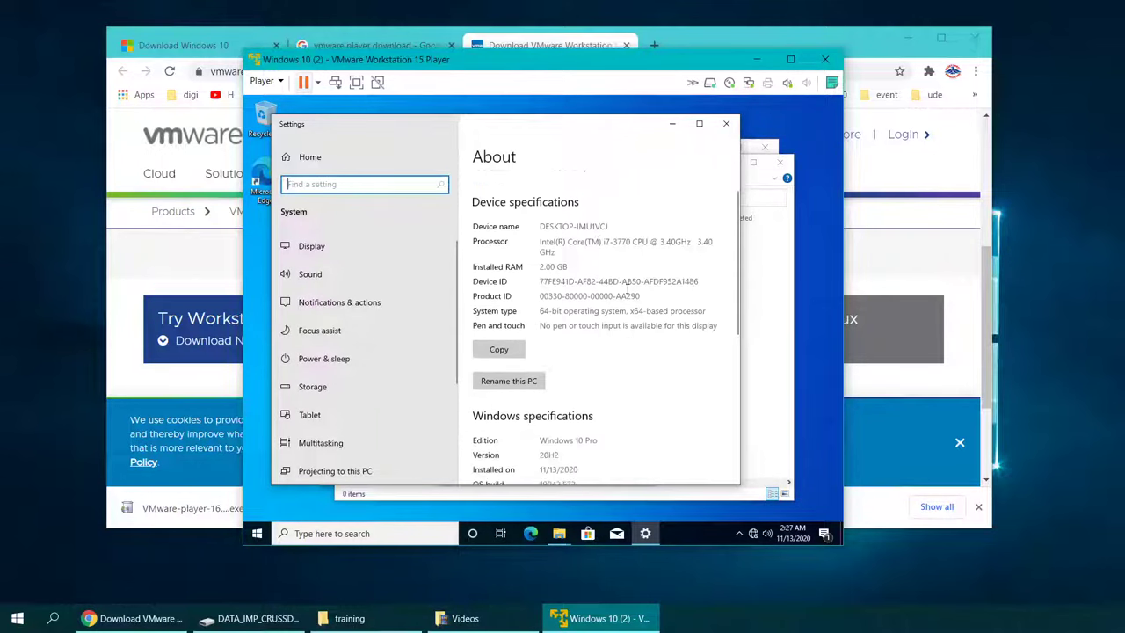
{"action": "scroll", "coordinate": [628, 290], "scroll_direction": "down", "scroll_amount": 2}
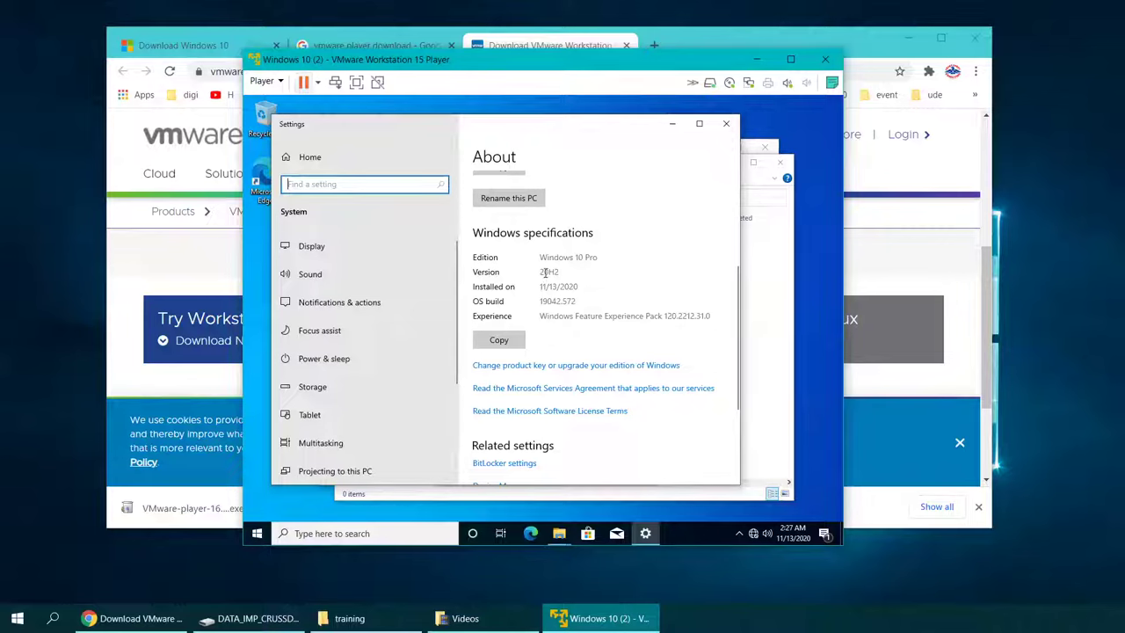
{"action": "scroll", "coordinate": [597, 275], "scroll_direction": "up", "scroll_amount": 3}
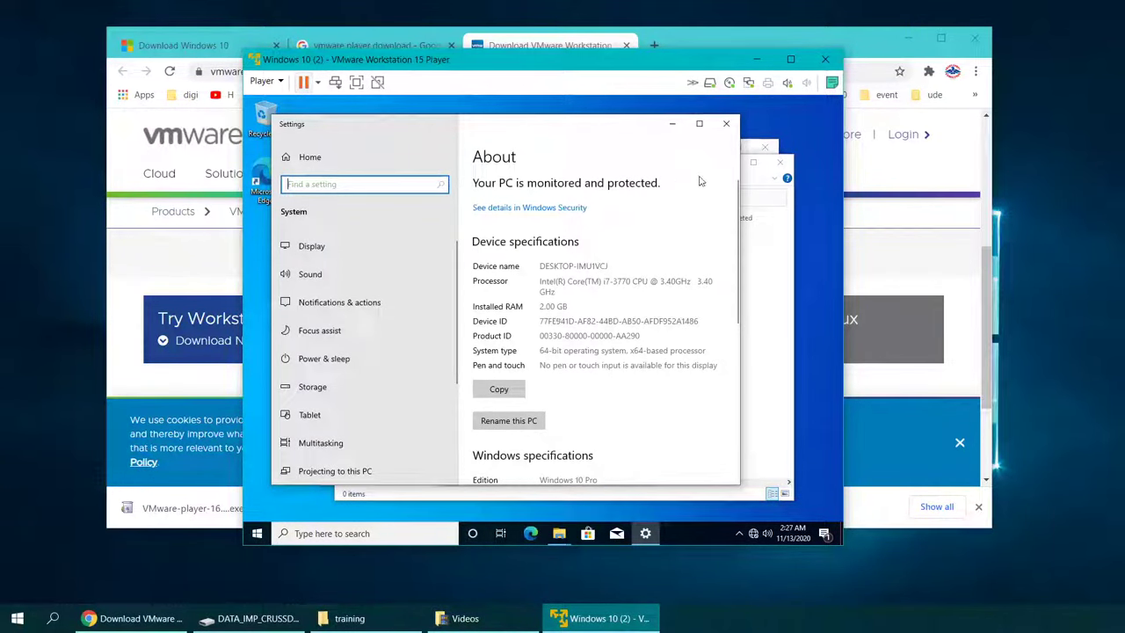
{"action": "left_click", "coordinate": [725, 123]}
{"action": "left_click", "coordinate": [777, 162]}
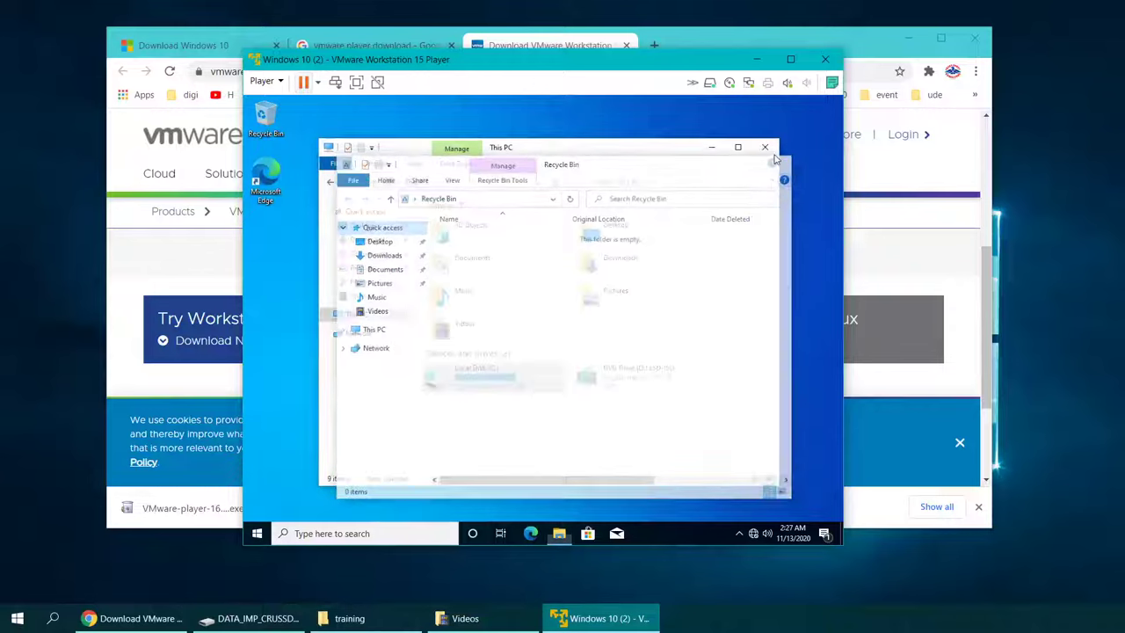
Step: Close the leftover This PC window, view Win-2004's System information, then open its Recycle Bin
{"action": "left_click", "coordinate": [764, 147]}
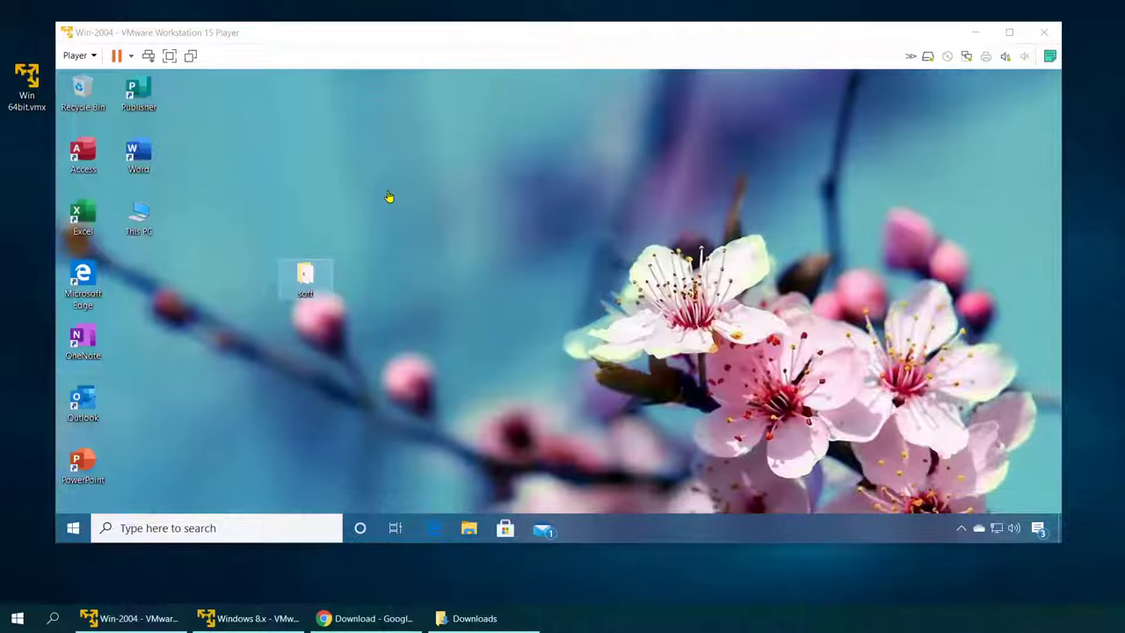
{"action": "left_click", "coordinate": [138, 215]}
{"action": "right_click", "coordinate": [139, 214]}
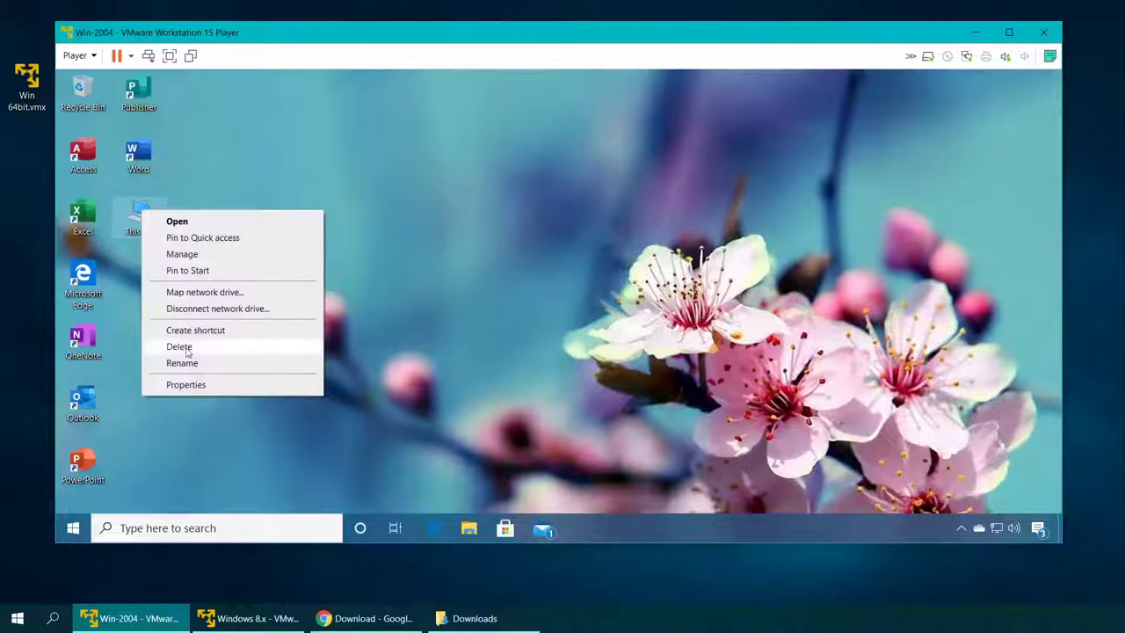
{"action": "left_click", "coordinate": [186, 385]}
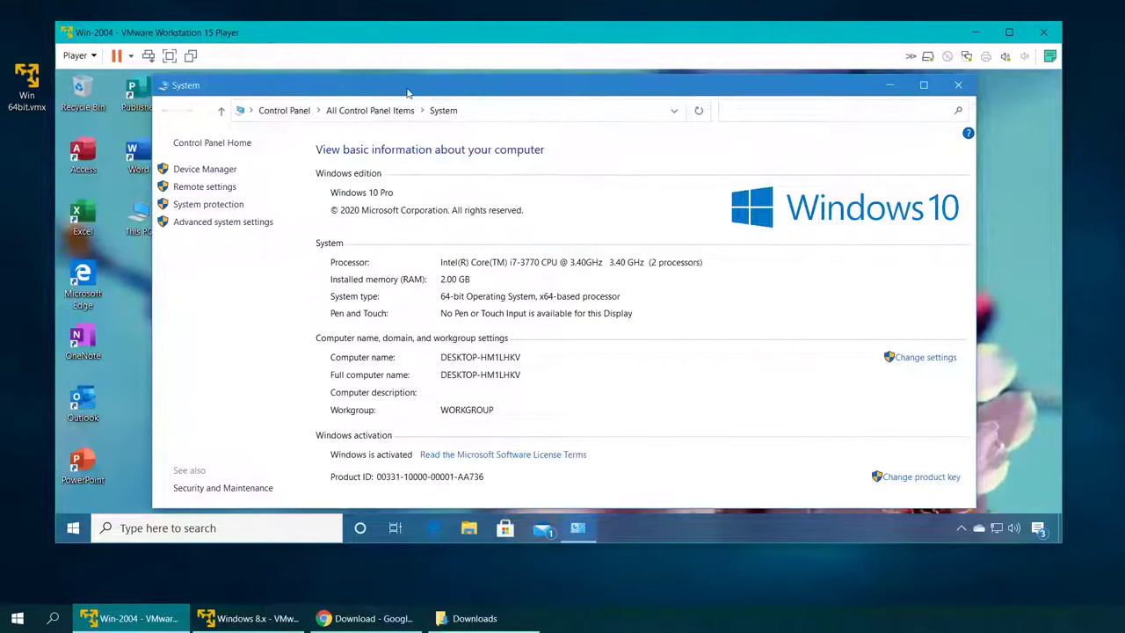
{"action": "left_click_drag", "start_coordinate": [407, 91], "coordinate": [395, 87]}
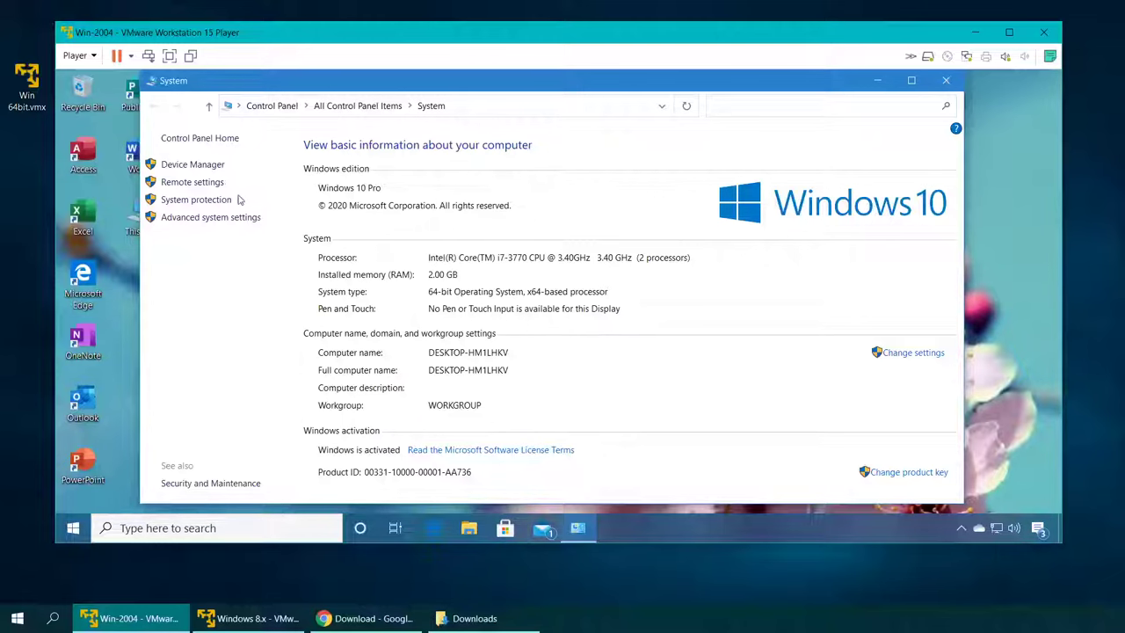
{"action": "double_click", "coordinate": [84, 99]}
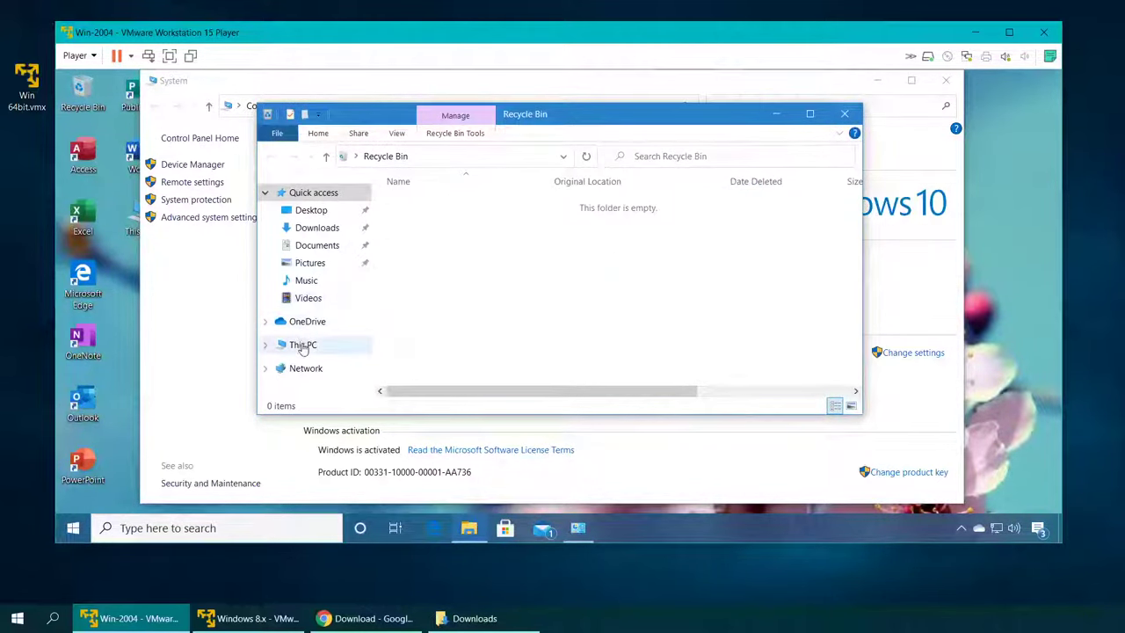
Step: Open Local Disk (C:) from This PC, maximized, and view Program Files (x86) and Program Files, then minimize it
{"action": "left_click", "coordinate": [303, 345]}
{"action": "double_click", "coordinate": [492, 387]}
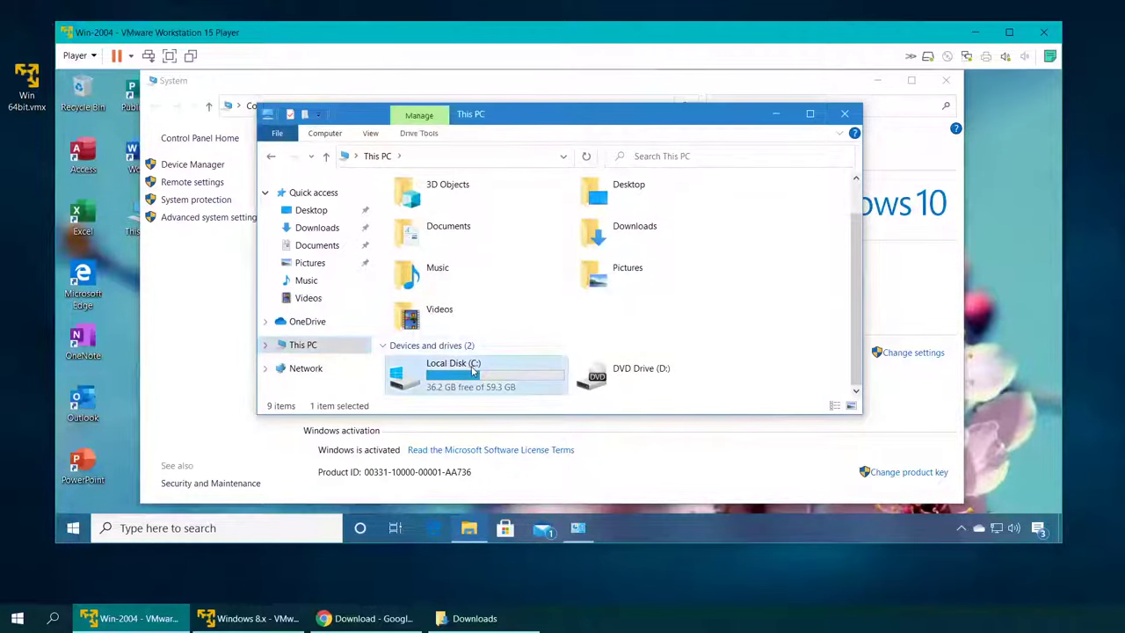
{"action": "left_click", "coordinate": [810, 115]}
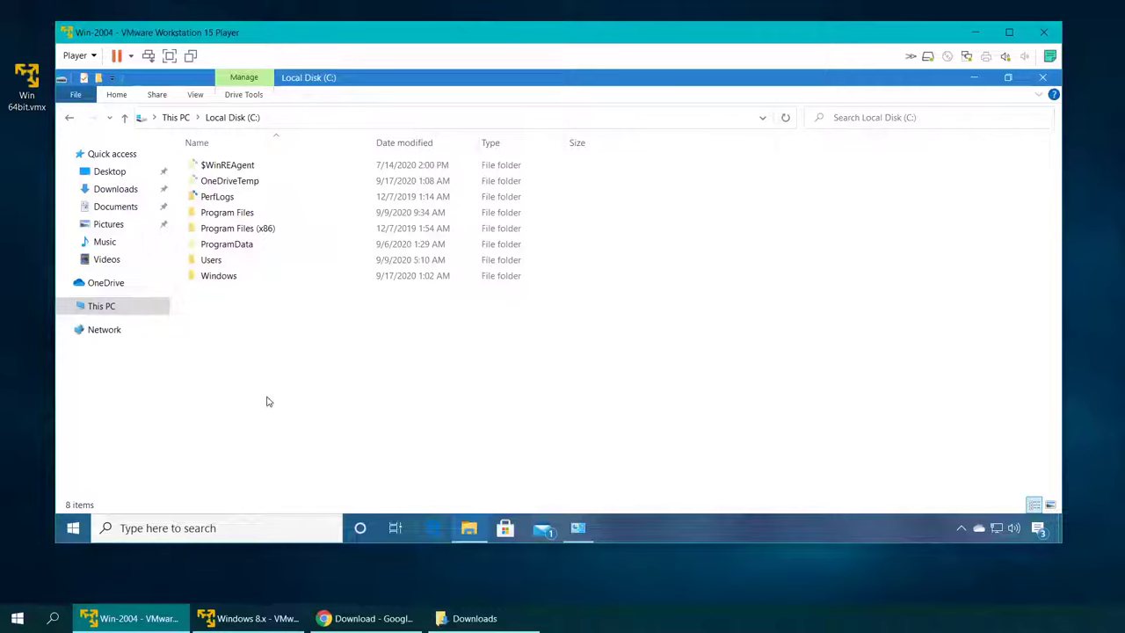
{"action": "left_click", "coordinate": [264, 233]}
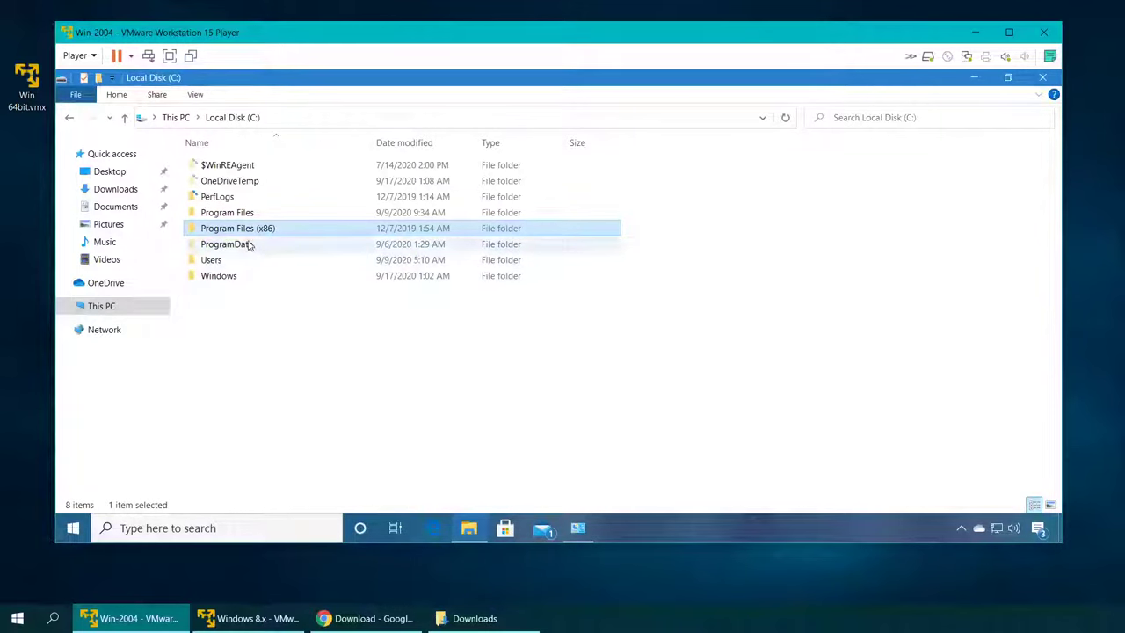
{"action": "left_click", "coordinate": [236, 216]}
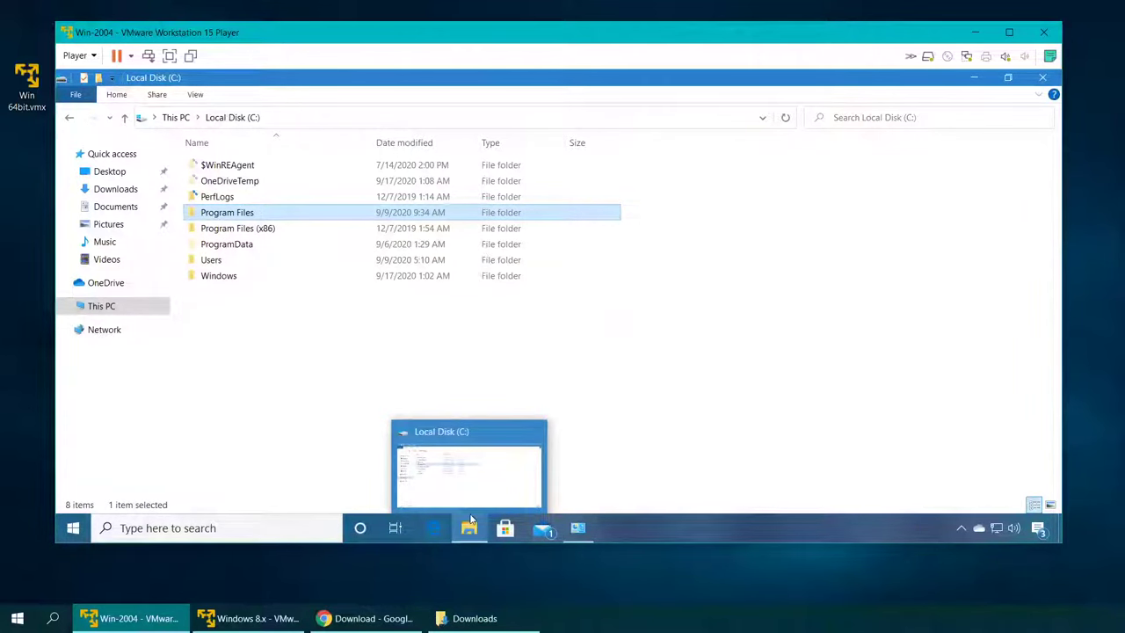
{"action": "left_click", "coordinate": [468, 530]}
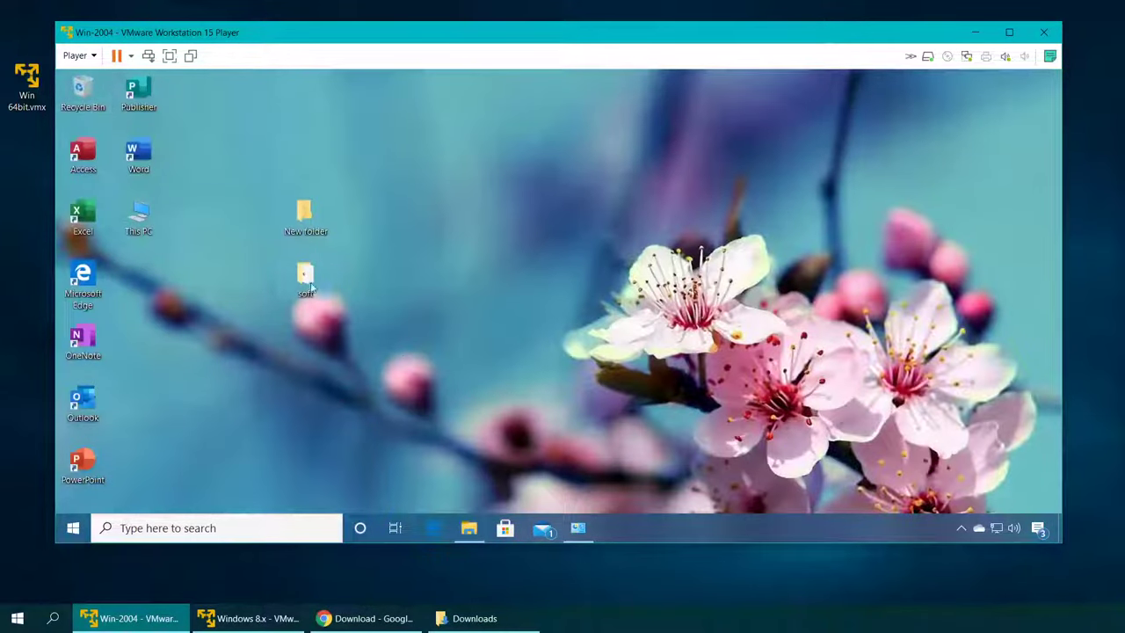
Step: Open the desktop soft folder holding the 7-Zip installers
{"action": "double_click", "coordinate": [305, 277]}
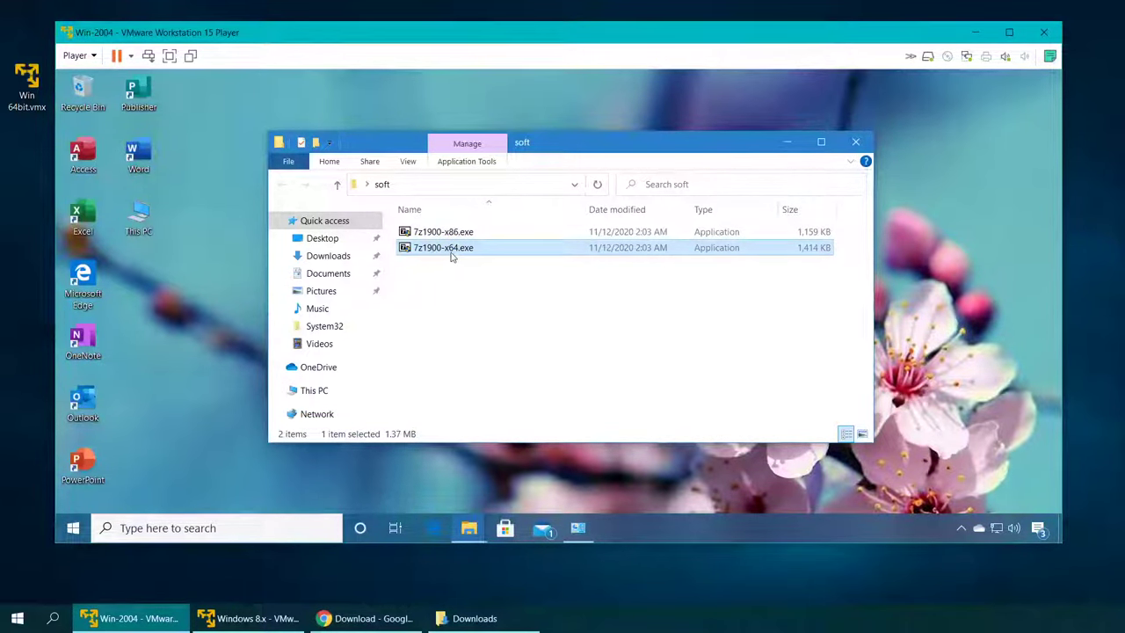
{"action": "left_click", "coordinate": [457, 320]}
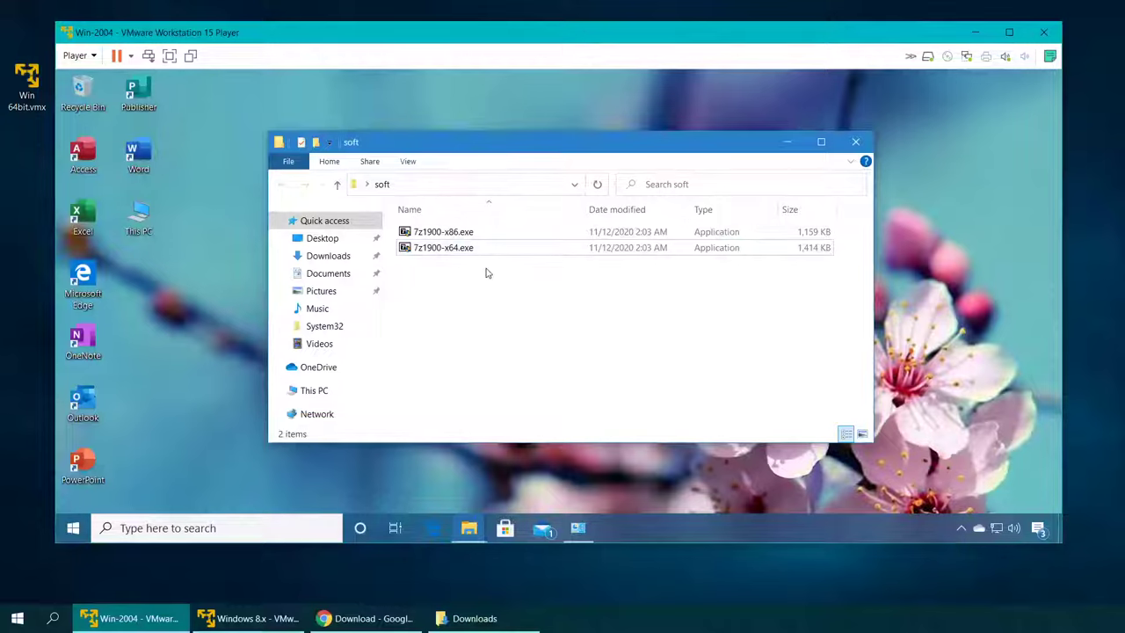
{"action": "left_click", "coordinate": [452, 233]}
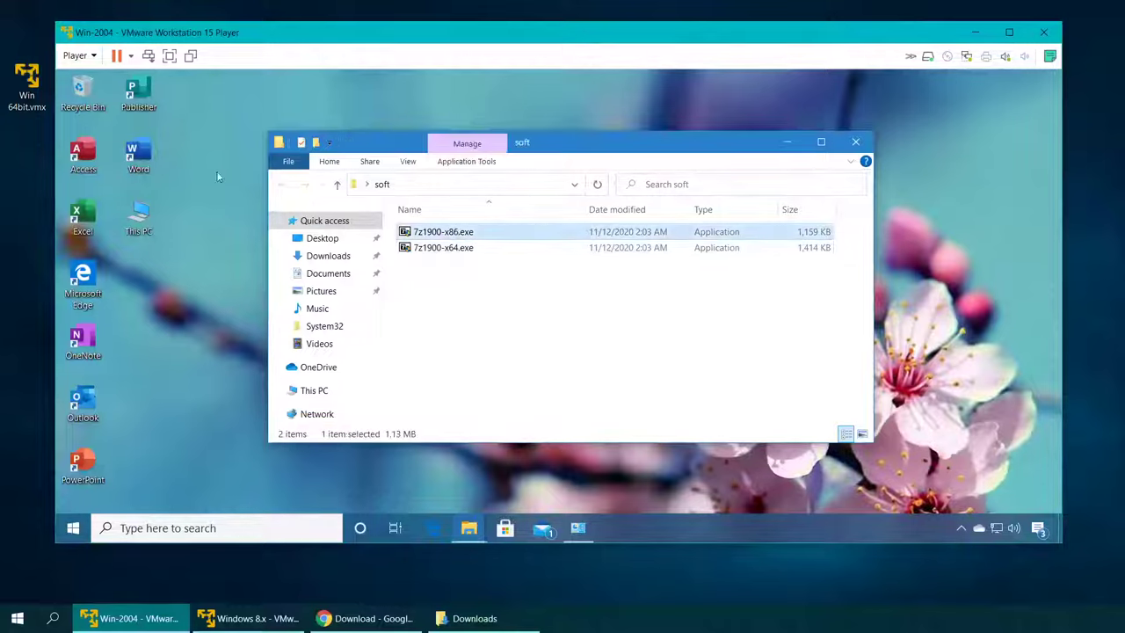
Step: Browse Local Disk (C:) into Program Files (x86) and Program Files
{"action": "double_click", "coordinate": [84, 93]}
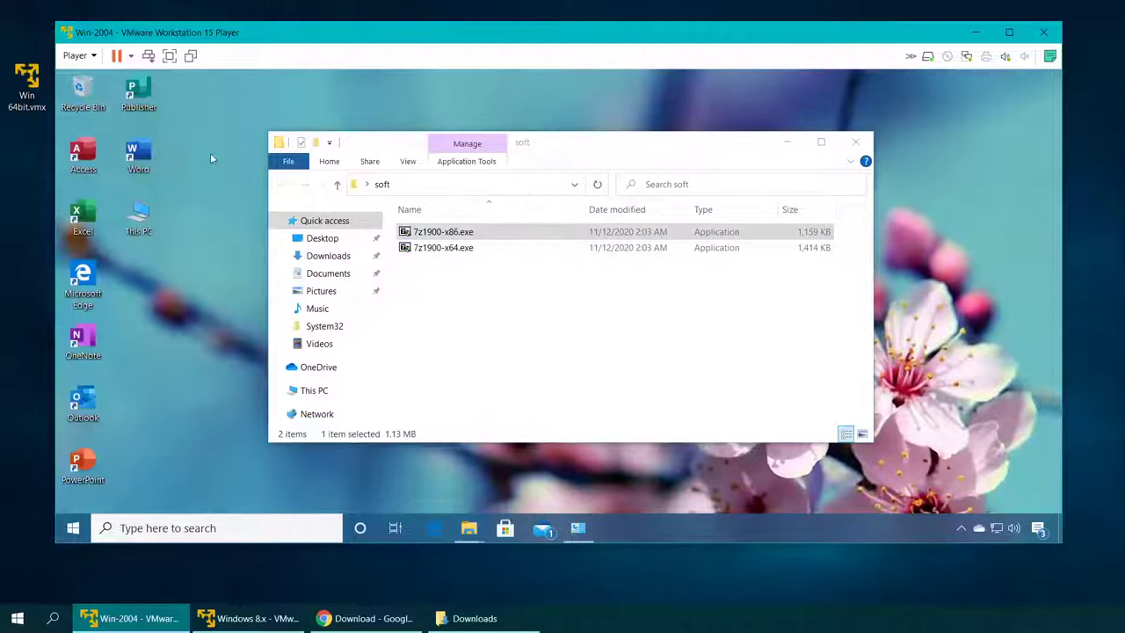
{"action": "left_click", "coordinate": [329, 405]}
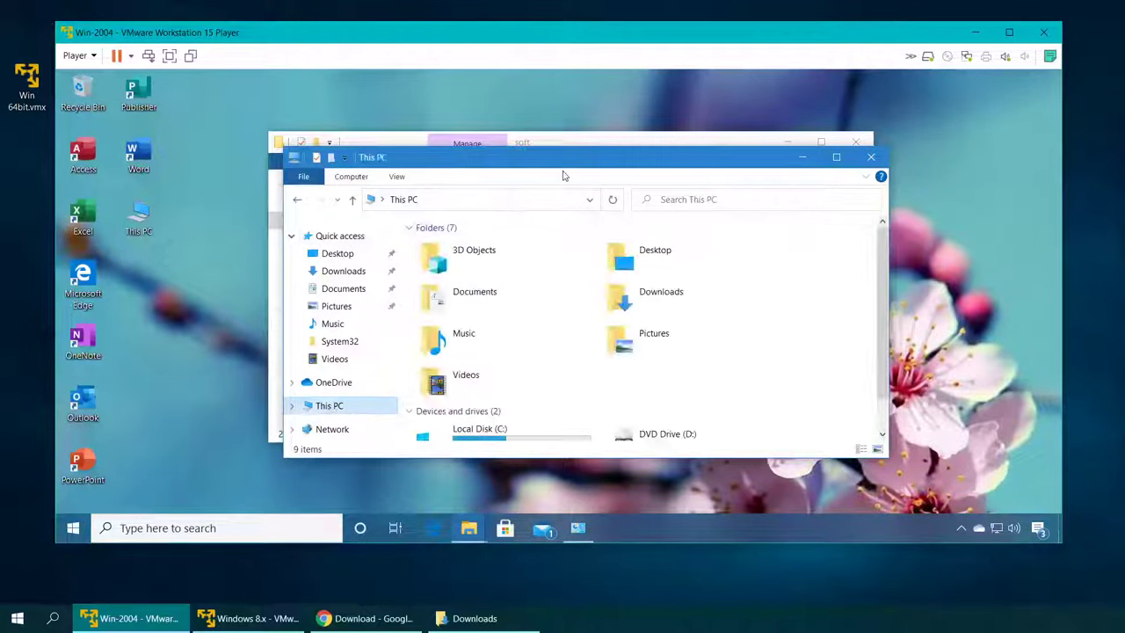
{"action": "left_click_drag", "start_coordinate": [567, 163], "coordinate": [358, 86]}
{"action": "scroll", "coordinate": [299, 277], "scroll_direction": "down", "scroll_amount": 1}
{"action": "left_click", "coordinate": [290, 333]}
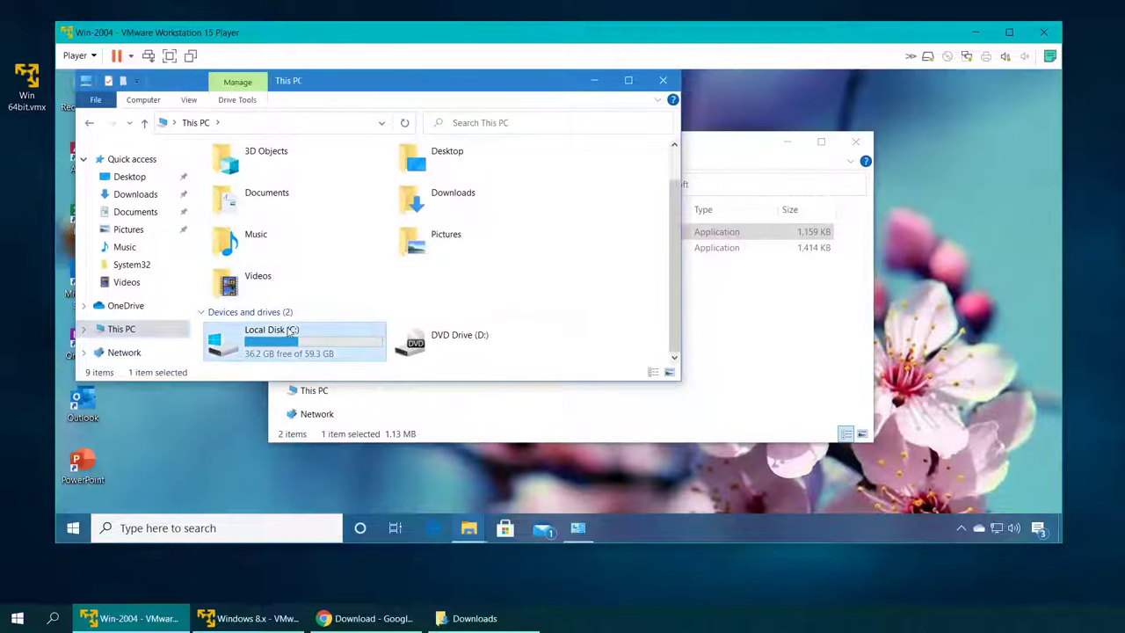
{"action": "double_click", "coordinate": [290, 332]}
{"action": "double_click", "coordinate": [254, 201]}
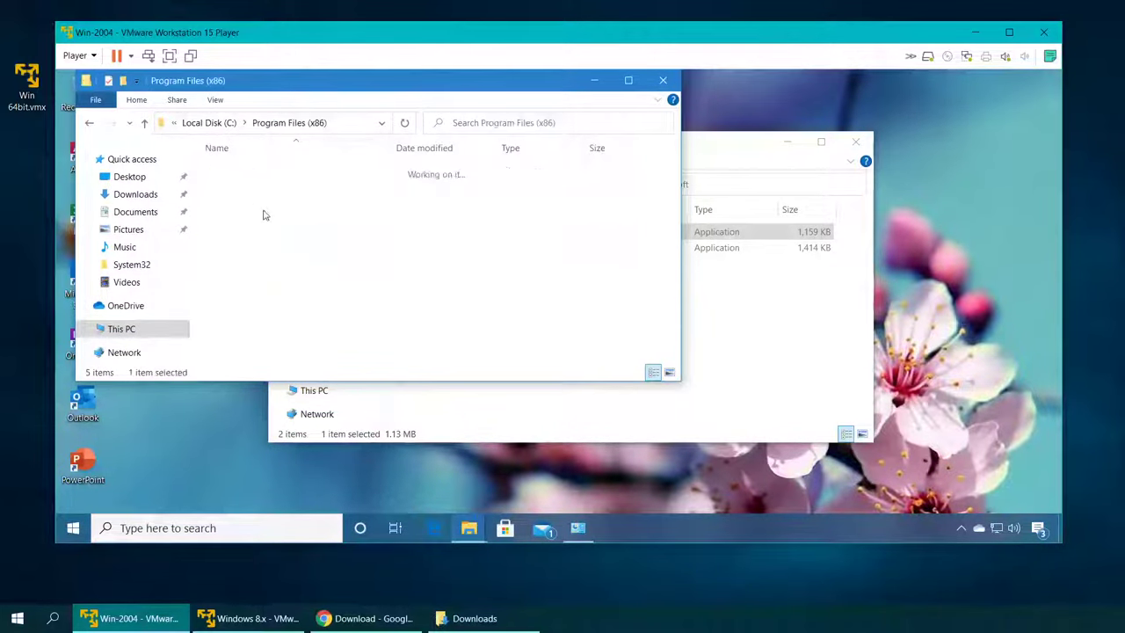
{"action": "left_click", "coordinate": [813, 330]}
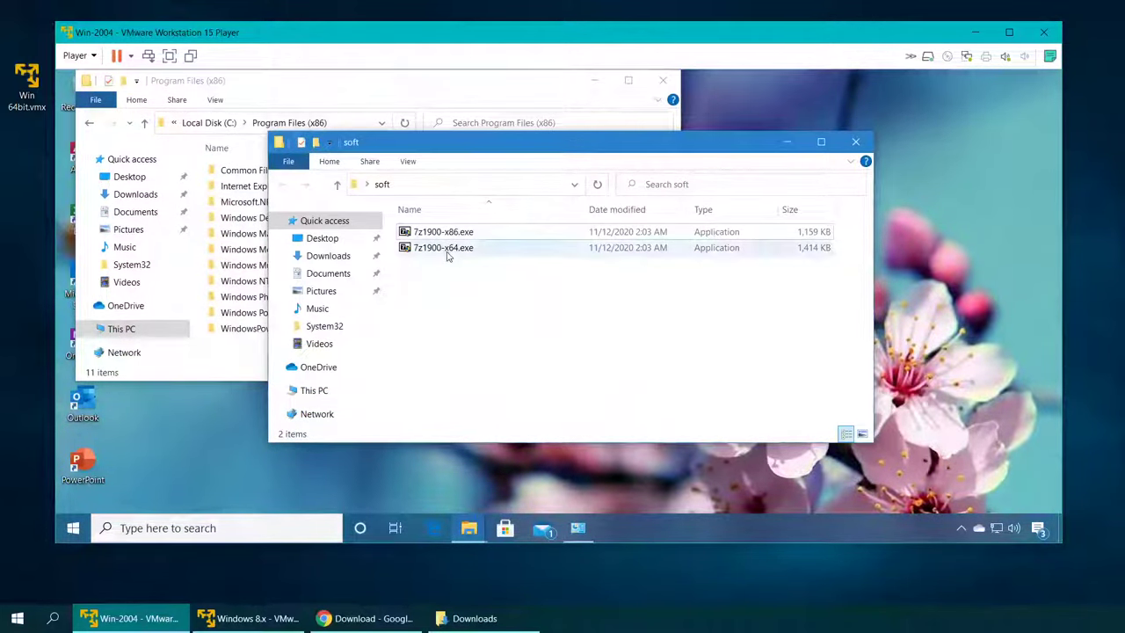
{"action": "left_click", "coordinate": [208, 122]}
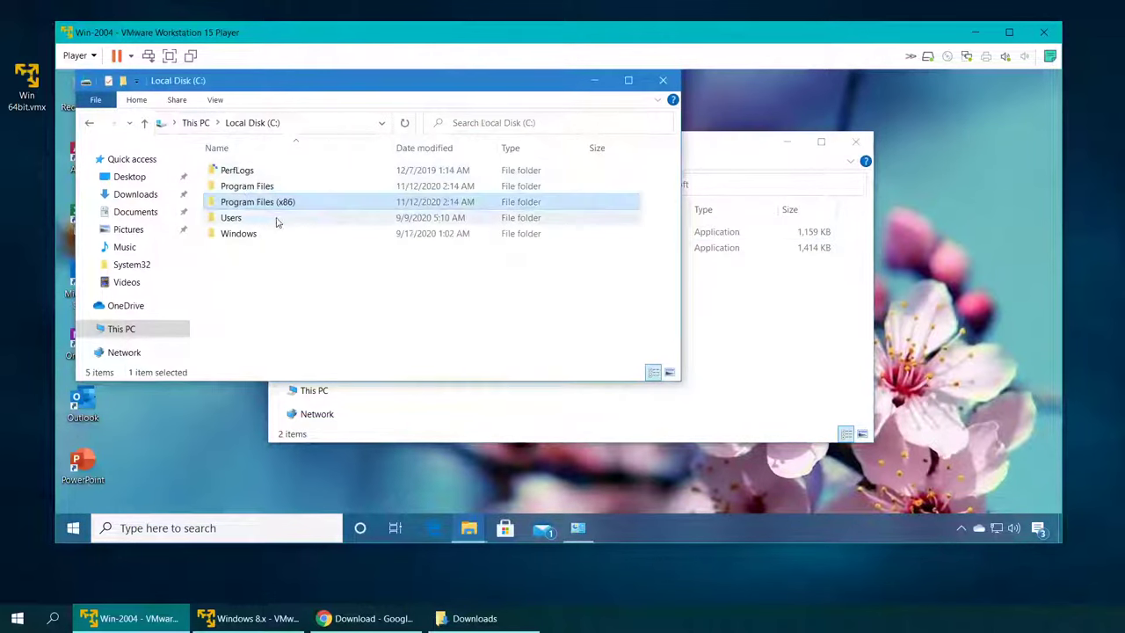
{"action": "double_click", "coordinate": [247, 185]}
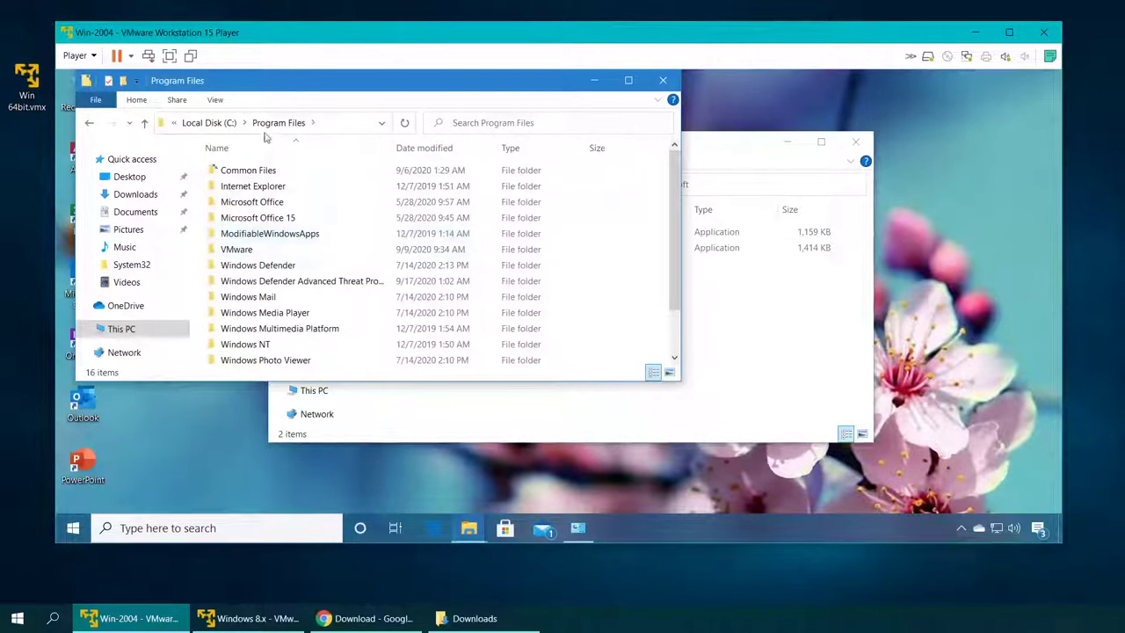
{"action": "left_click", "coordinate": [216, 125]}
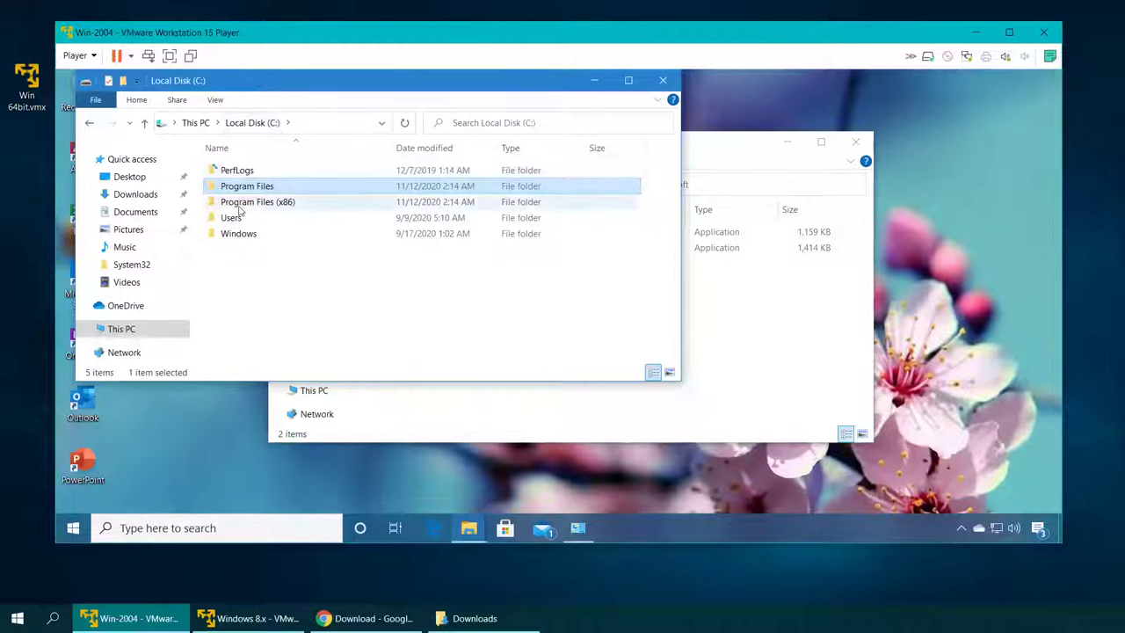
Step: Run 7z1900-x64.exe from the soft folder, approve it, and install 7-Zip 19.00 x64
{"action": "left_click", "coordinate": [750, 309]}
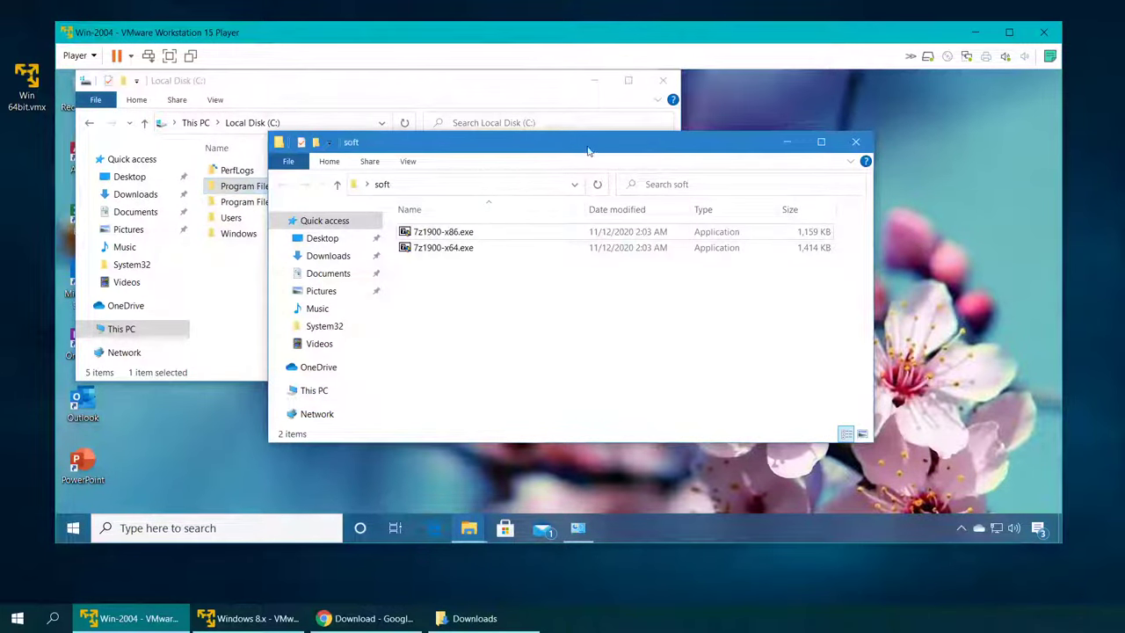
{"action": "left_click_drag", "start_coordinate": [590, 146], "coordinate": [816, 146]}
{"action": "double_click", "coordinate": [684, 252]}
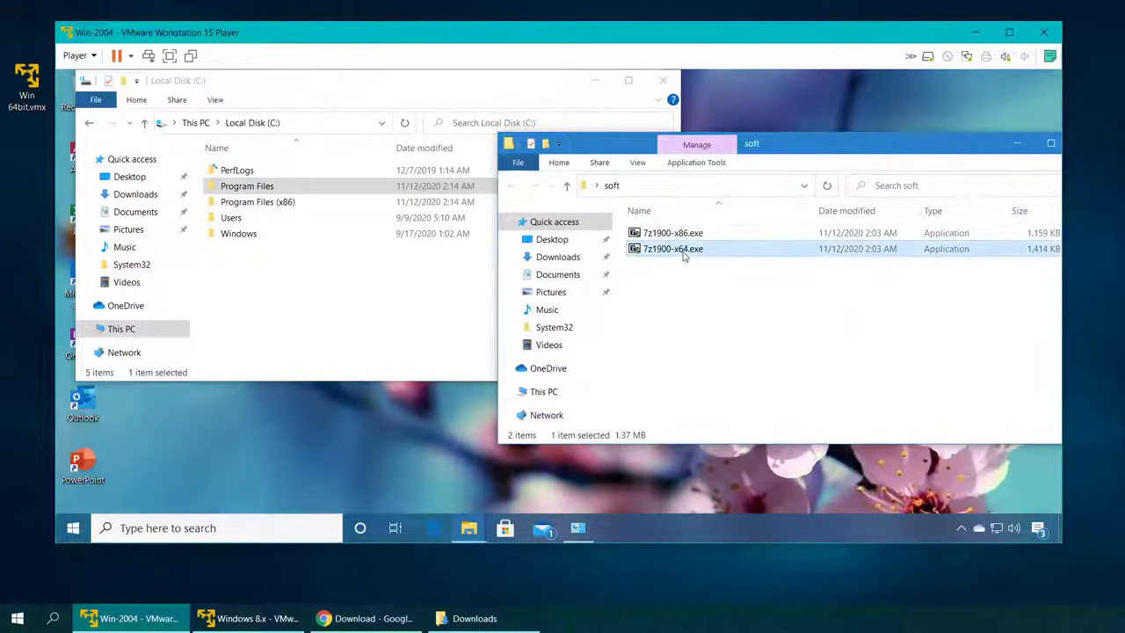
{"action": "left_click", "coordinate": [493, 402]}
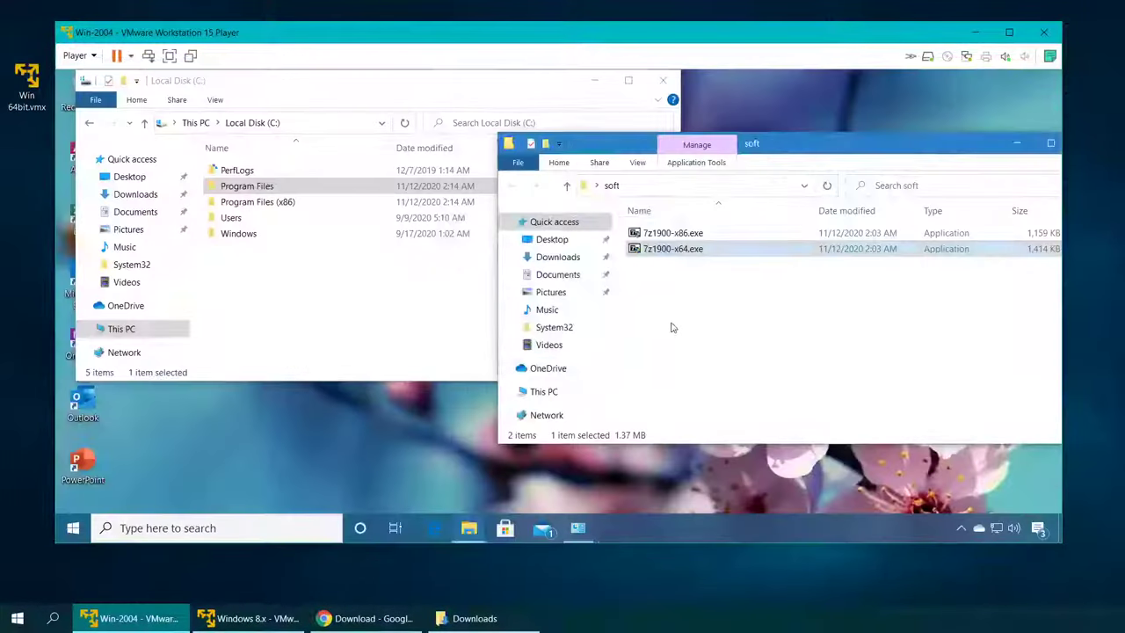
{"action": "left_click", "coordinate": [542, 353]}
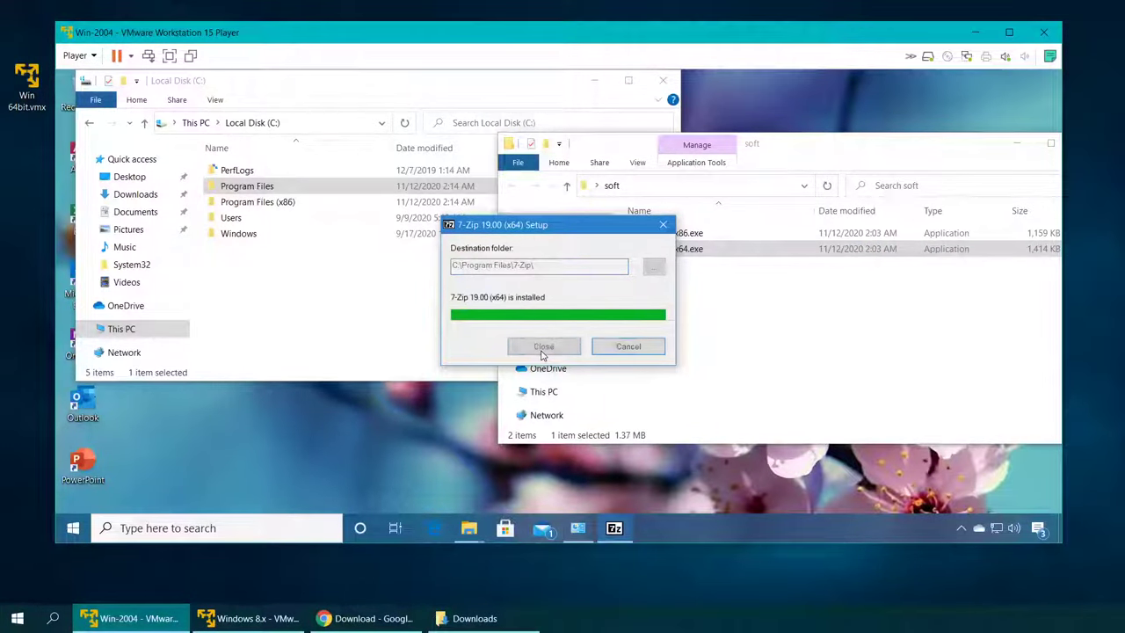
Step: Check Program Files on C: for the new 7-Zip folder
{"action": "left_click", "coordinate": [324, 281]}
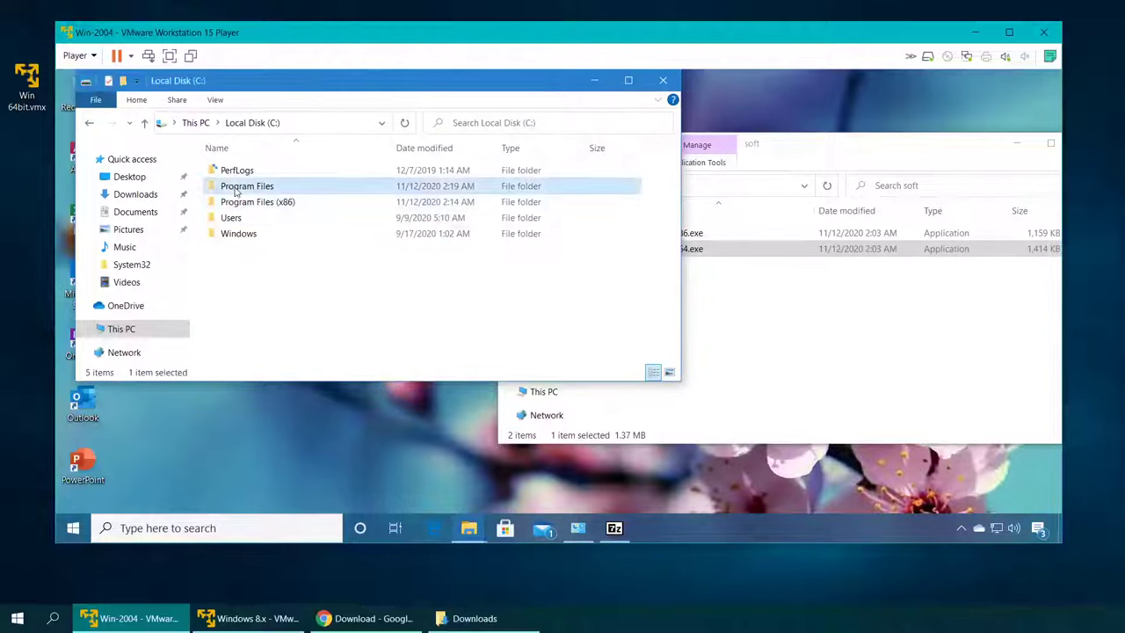
{"action": "double_click", "coordinate": [298, 186]}
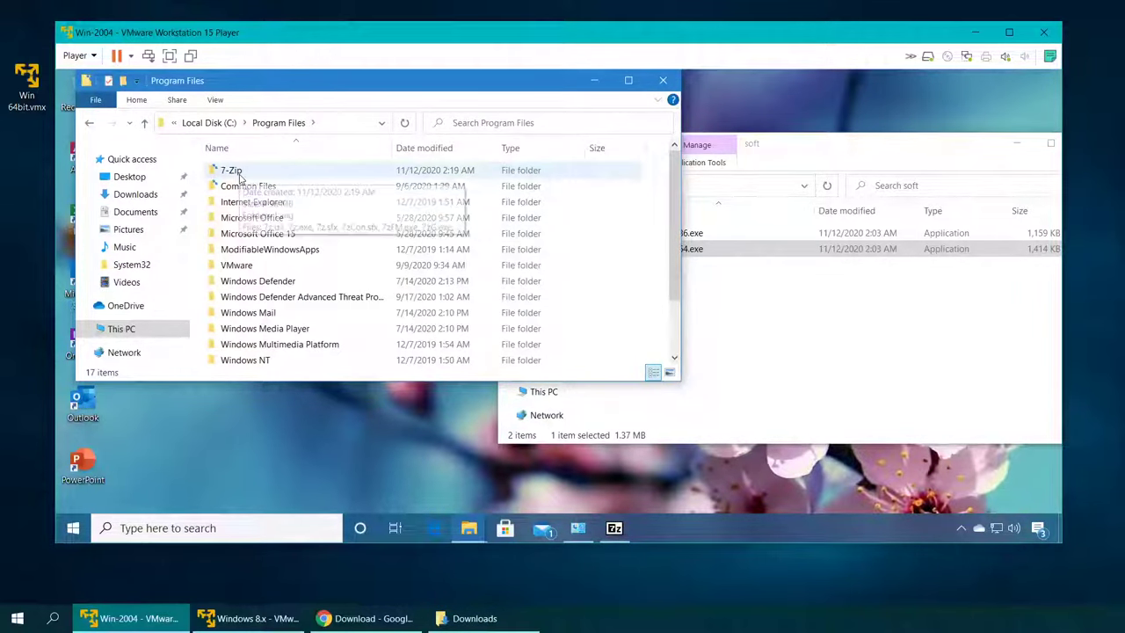
{"action": "left_click", "coordinate": [210, 123]}
Step: Run 7z1900-x86.exe, approve it, and install the 32-bit 7-Zip
{"action": "left_click", "coordinate": [752, 290]}
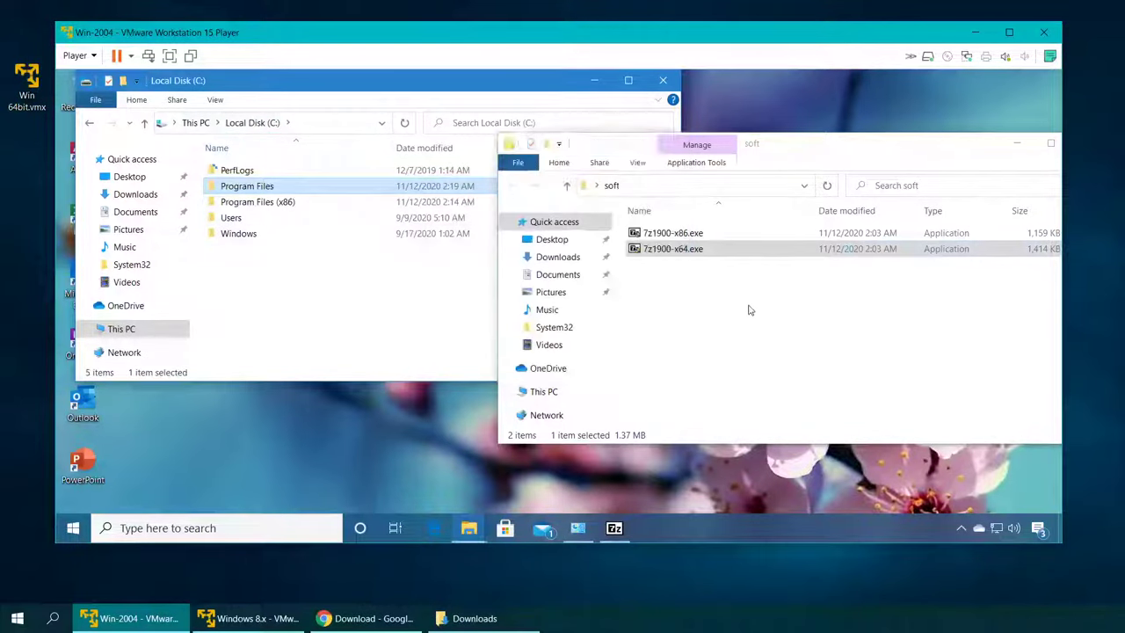
{"action": "double_click", "coordinate": [659, 251]}
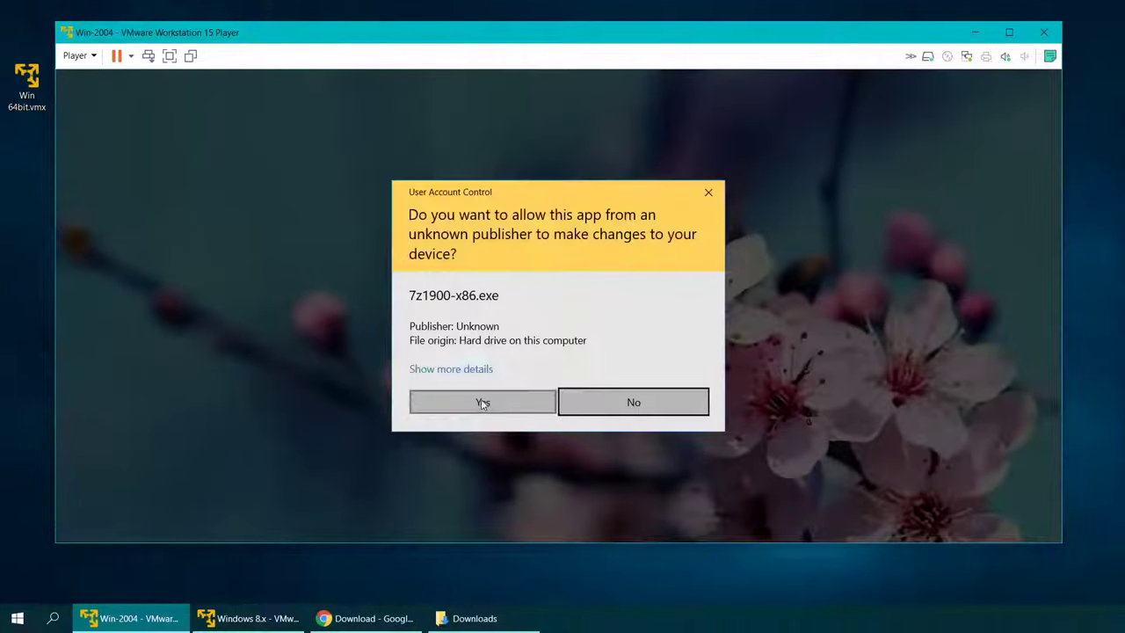
{"action": "left_click", "coordinate": [482, 399]}
{"action": "left_click", "coordinate": [546, 347]}
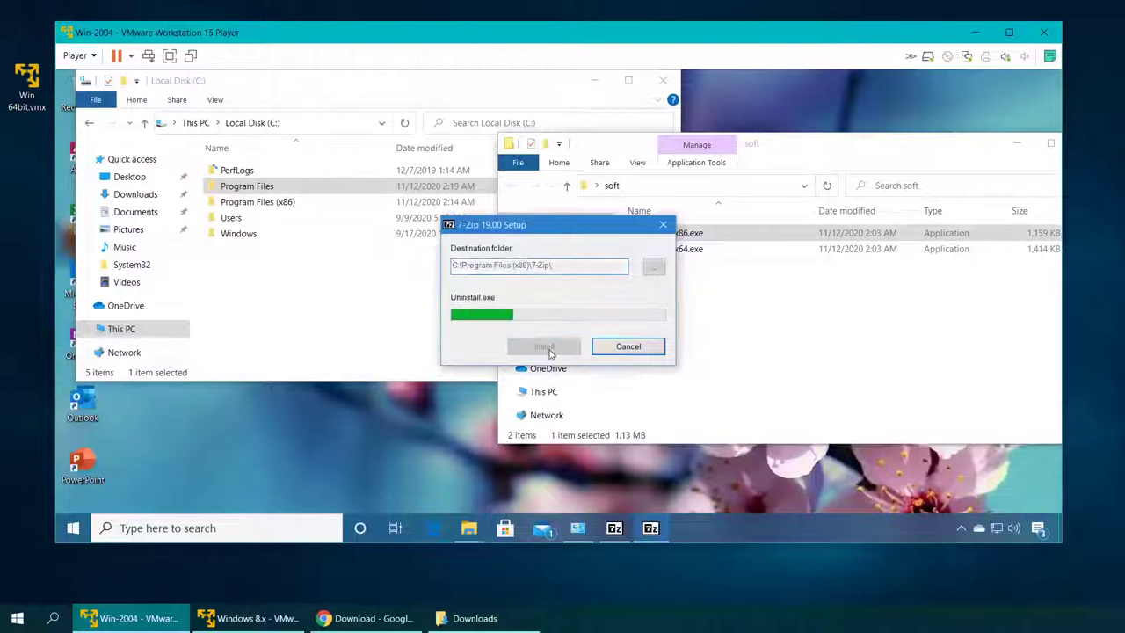
Step: Confirm 7-Zip in Program Files (x86), then minimize the Win-2004 VM window
{"action": "left_click", "coordinate": [268, 207]}
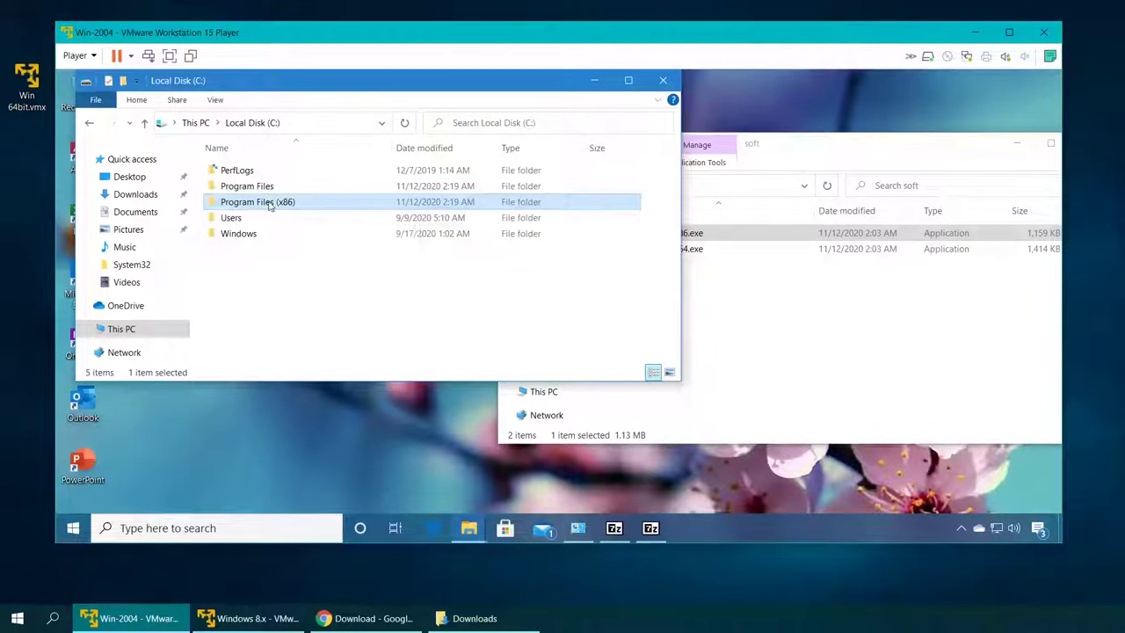
{"action": "double_click", "coordinate": [270, 204]}
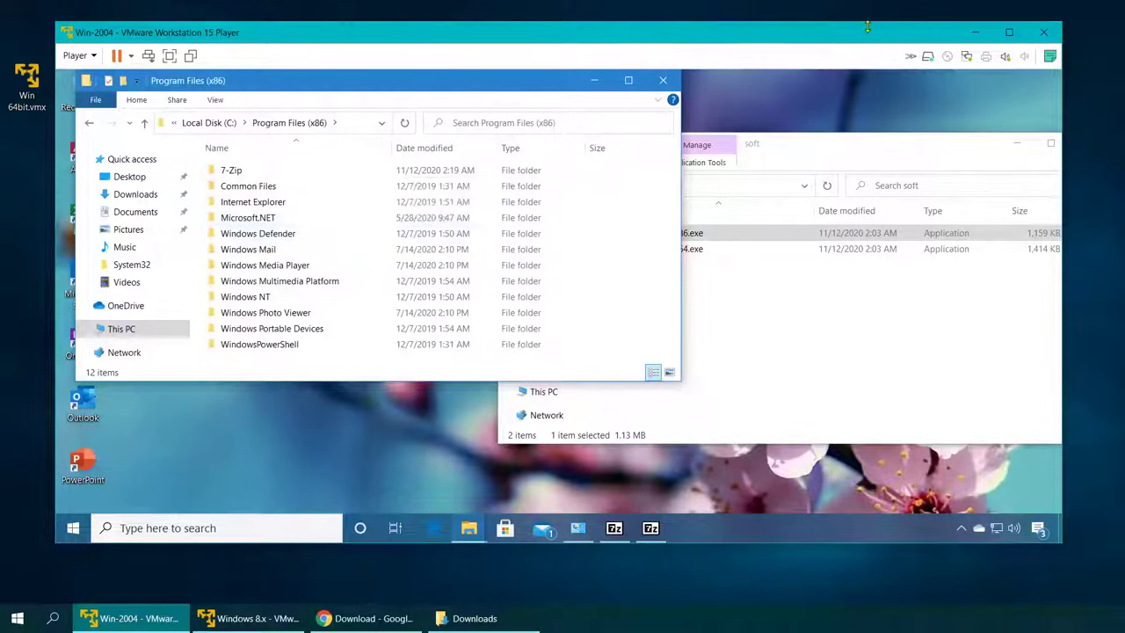
{"action": "left_click", "coordinate": [979, 33]}
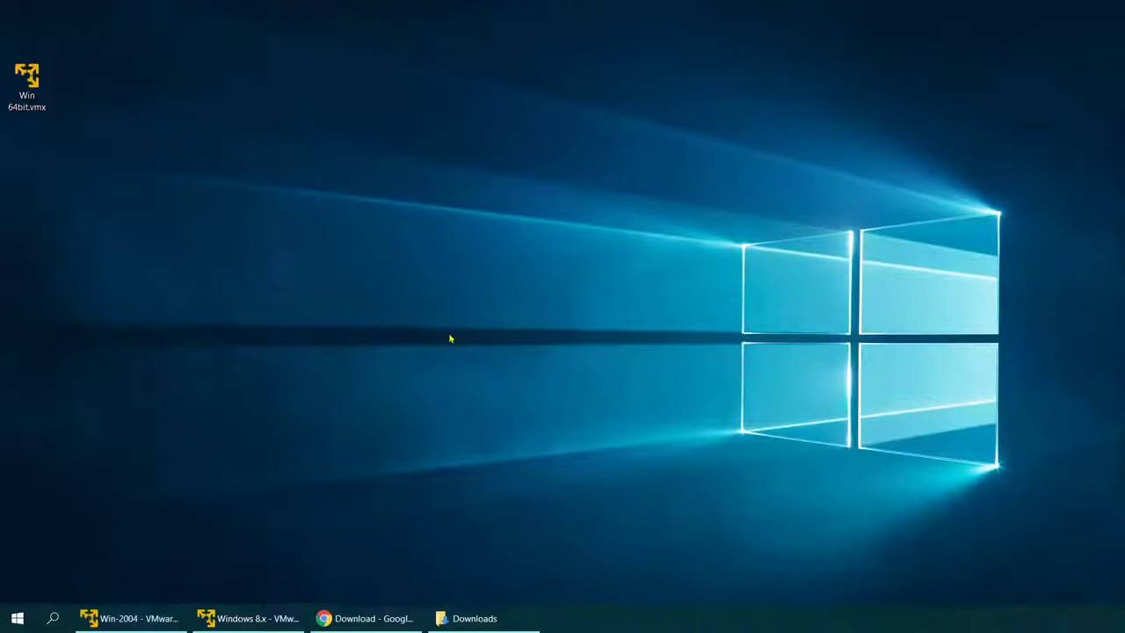
Step: Restore the Windows 8 VM and check Computer > Properties to confirm it is 32-bit
{"action": "left_click", "coordinate": [270, 621]}
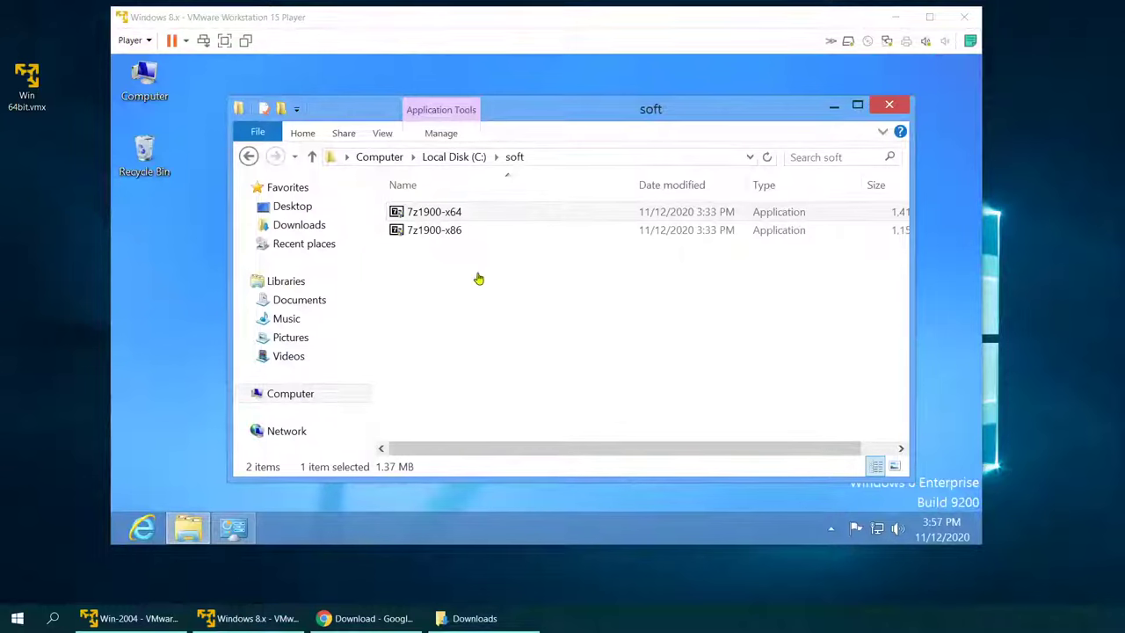
{"action": "left_click", "coordinate": [141, 88]}
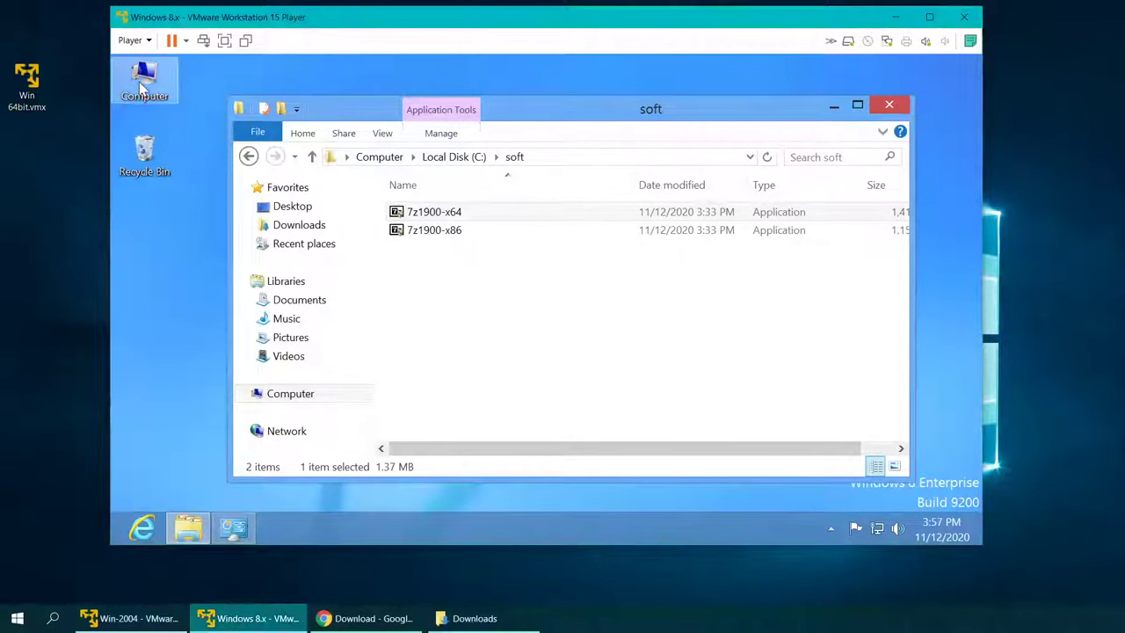
{"action": "right_click", "coordinate": [141, 88]}
{"action": "left_click", "coordinate": [188, 249]}
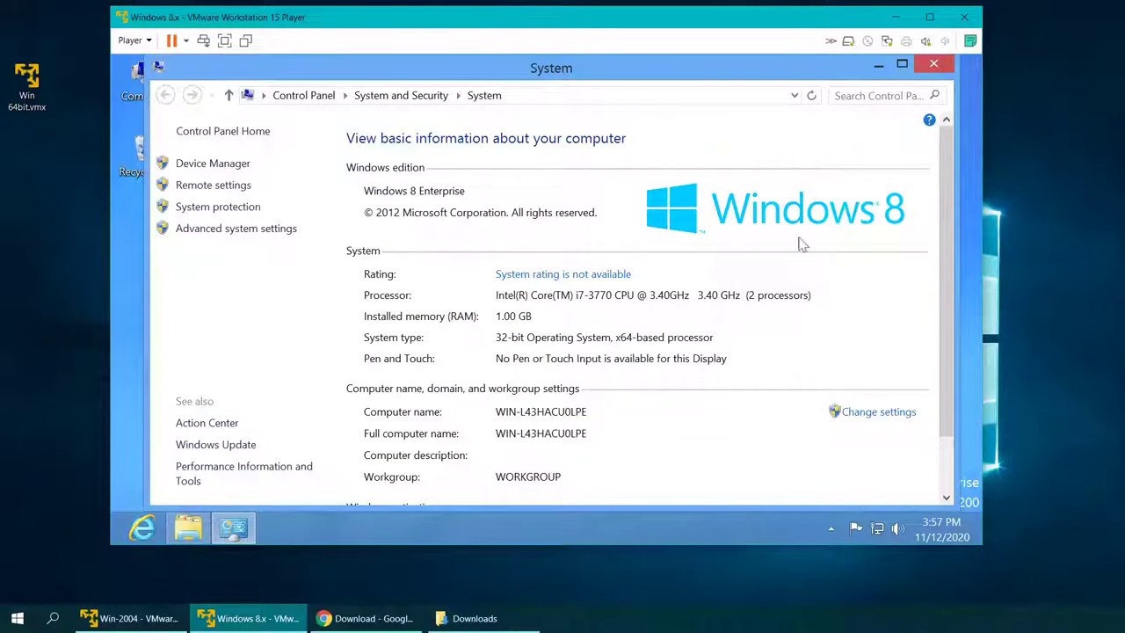
{"action": "left_click", "coordinate": [878, 65]}
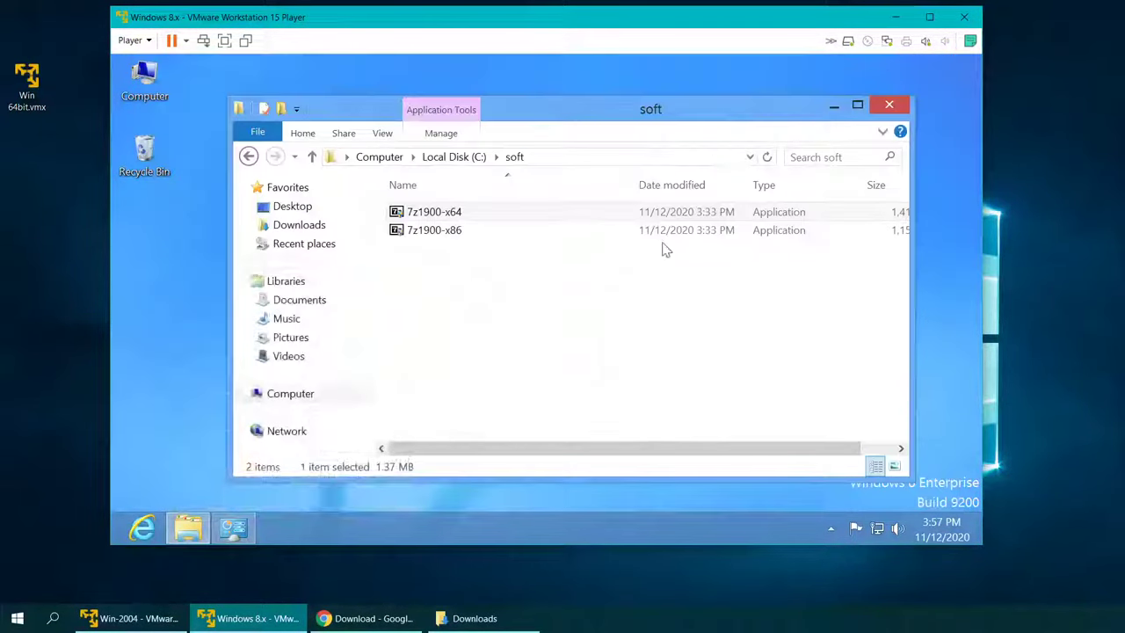
Step: Run the 7z1900-x64 installer and approve it
{"action": "left_click", "coordinate": [447, 216]}
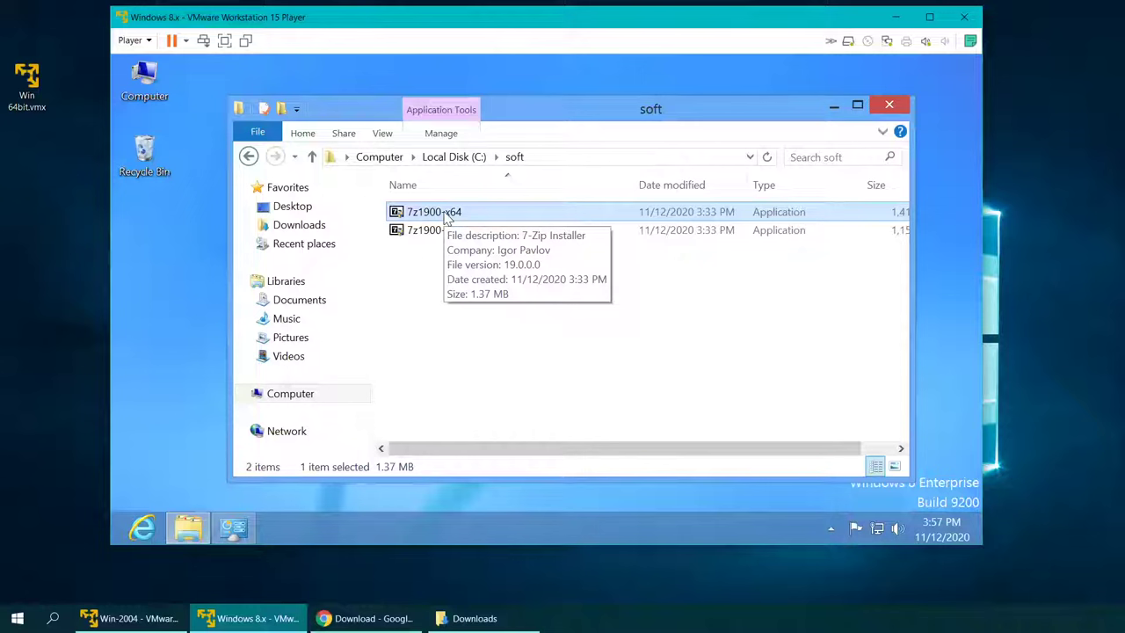
{"action": "double_click", "coordinate": [446, 215]}
{"action": "left_click", "coordinate": [606, 341]}
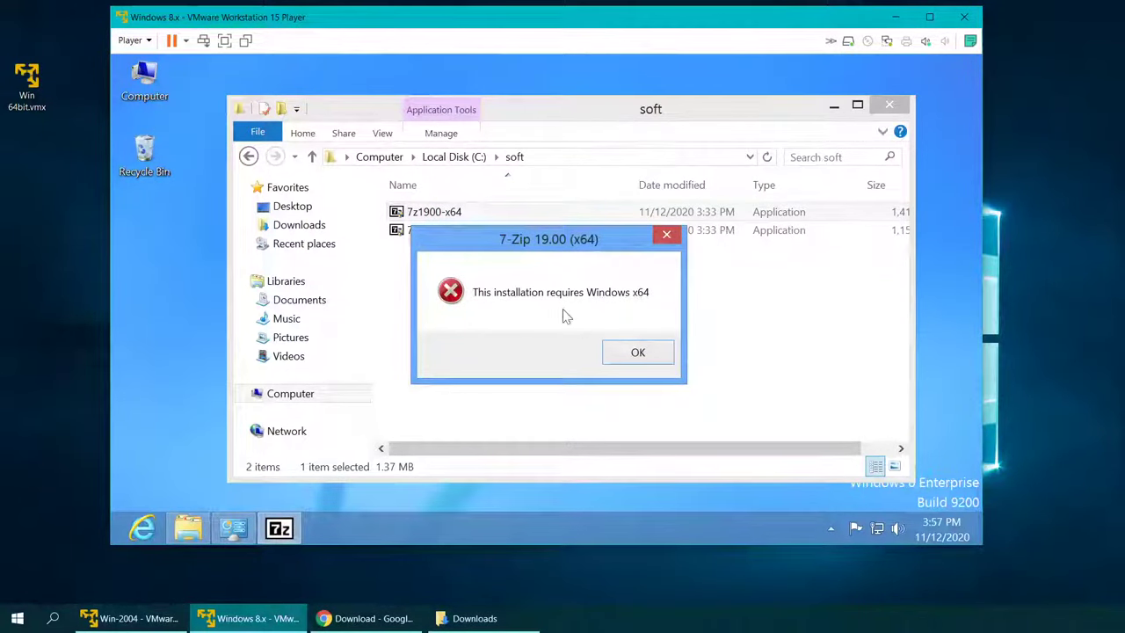
Step: Dismiss the 'requires Windows x64' error and select 7z1900-x86 in the soft folder
{"action": "left_click_drag", "start_coordinate": [524, 245], "coordinate": [520, 281]}
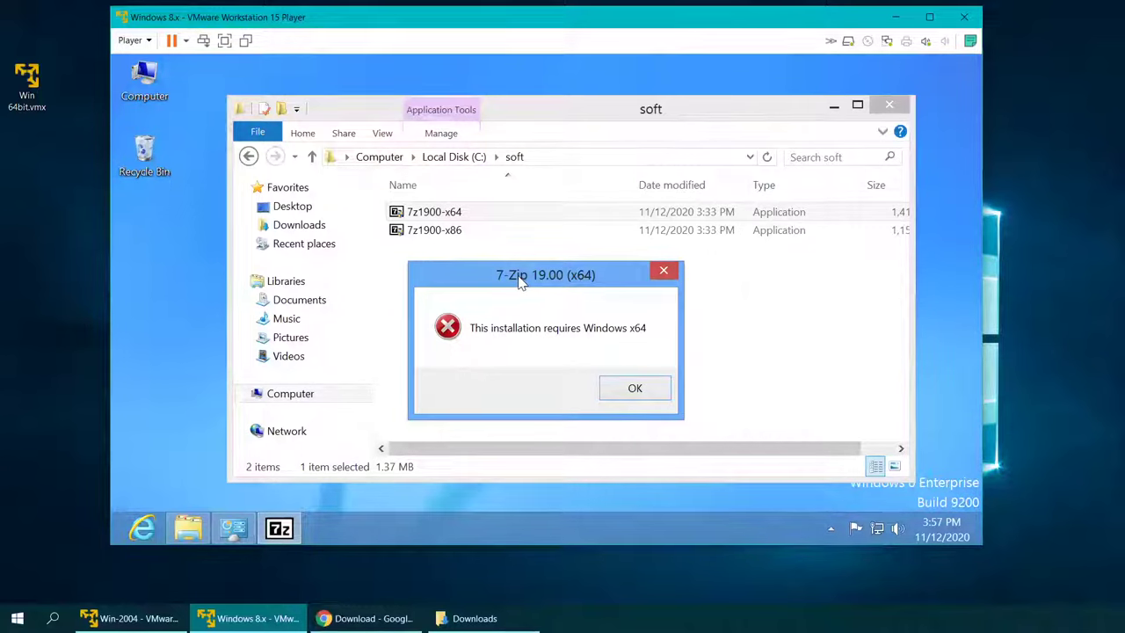
{"action": "left_click", "coordinate": [629, 388]}
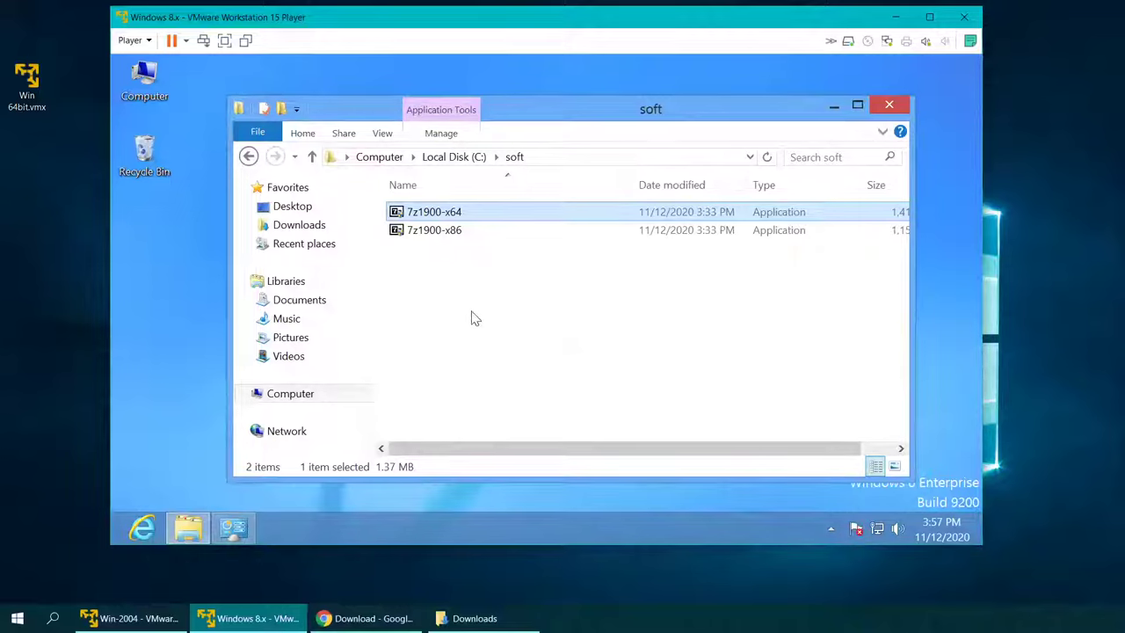
{"action": "left_click", "coordinate": [435, 234]}
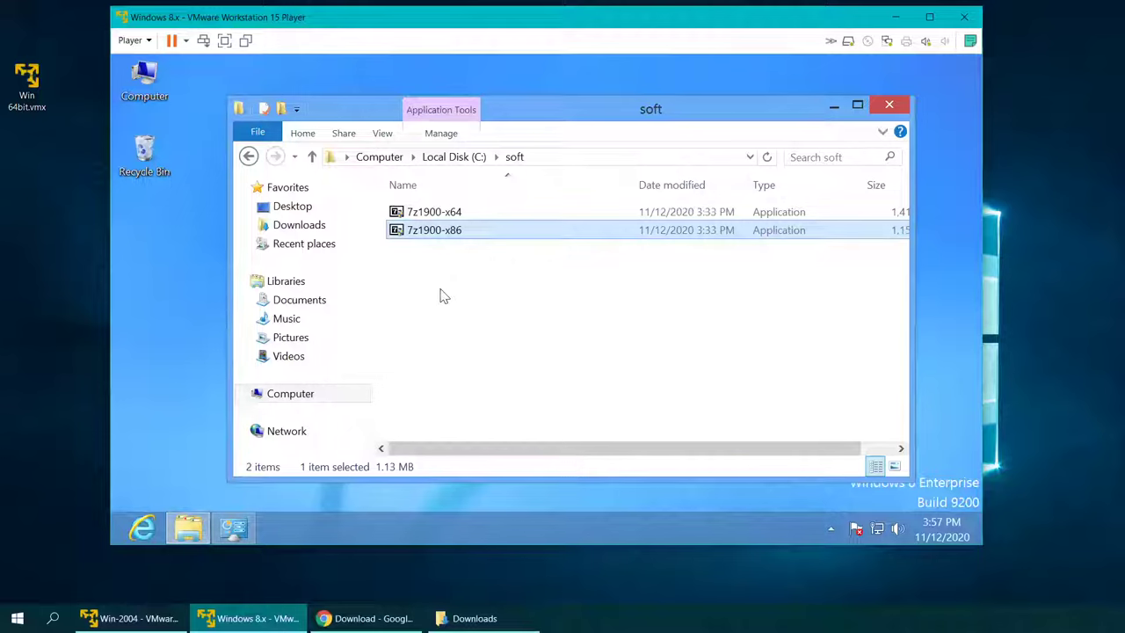
{"action": "mouse_move", "coordinate": [446, 236]}
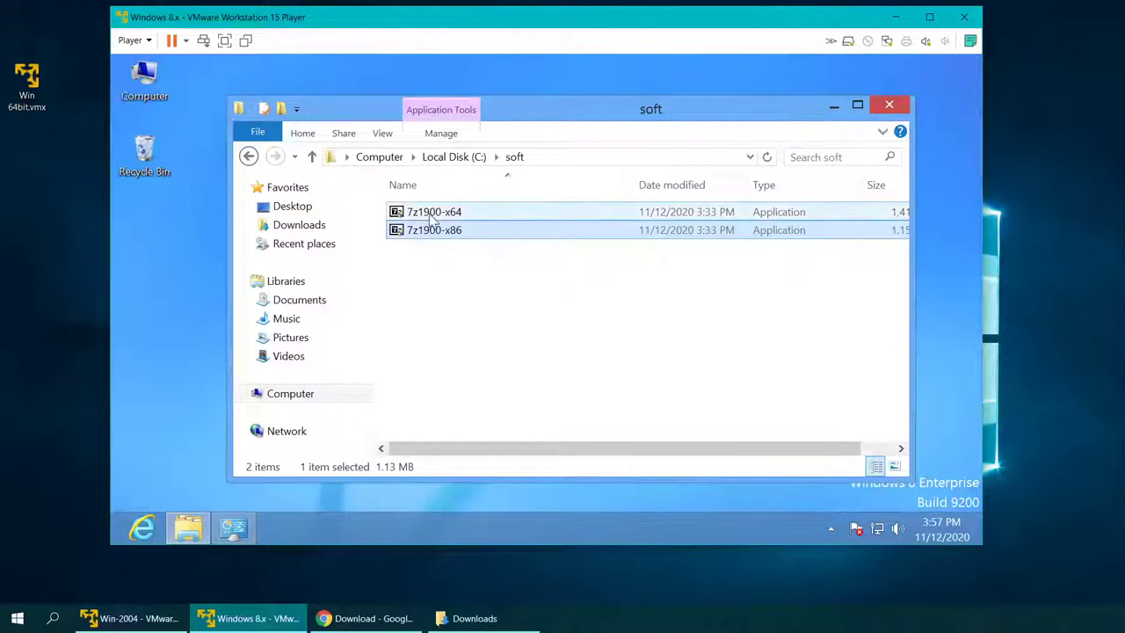
{"action": "left_click", "coordinate": [132, 618]}
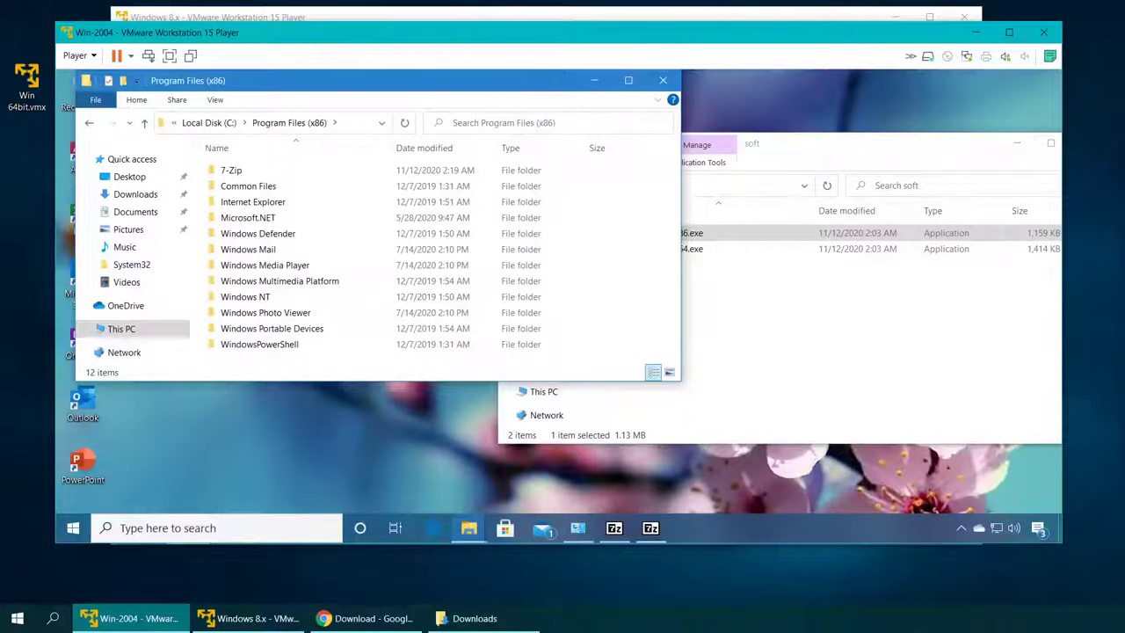
{"action": "left_click_drag", "start_coordinate": [519, 77], "coordinate": [624, 130]}
{"action": "left_click", "coordinate": [941, 11]}
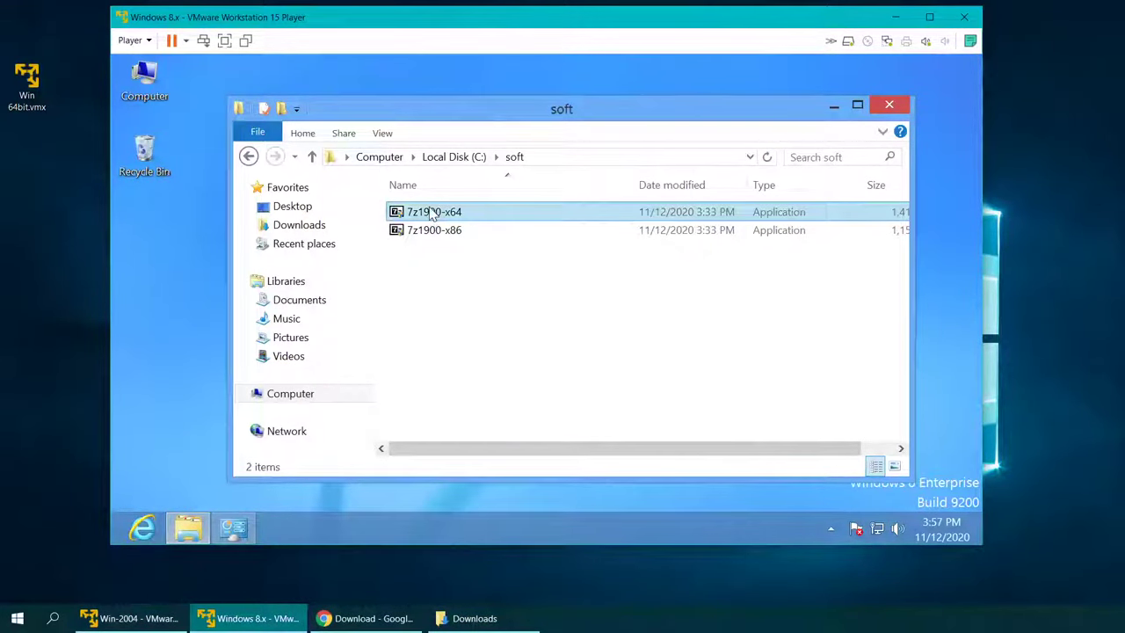
{"action": "right_click", "coordinate": [142, 79]}
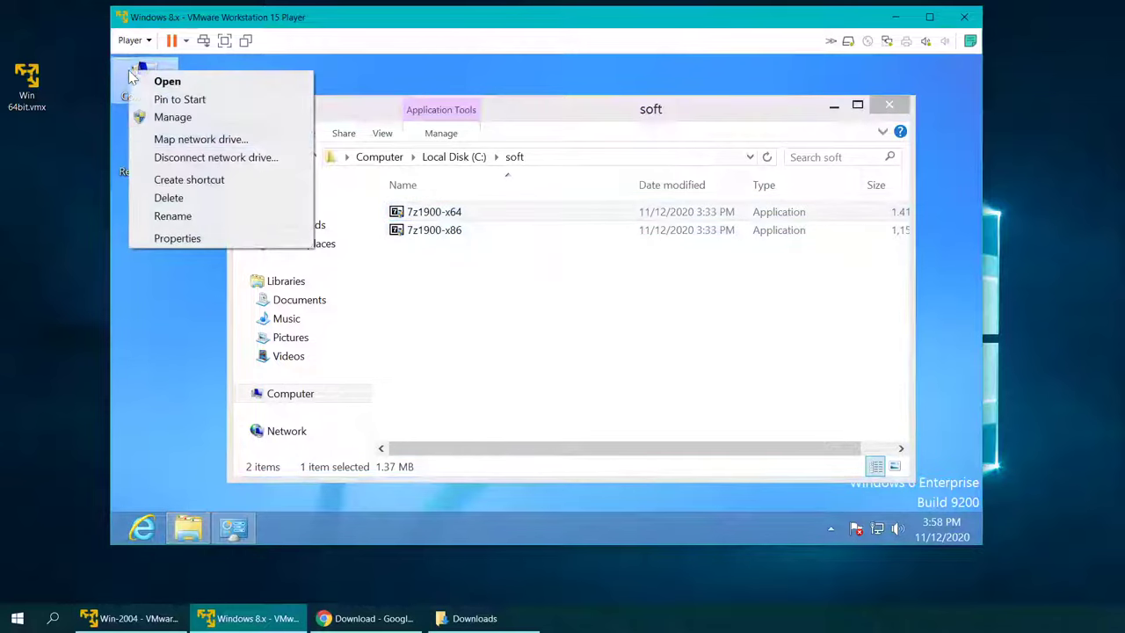
{"action": "left_click", "coordinate": [174, 237]}
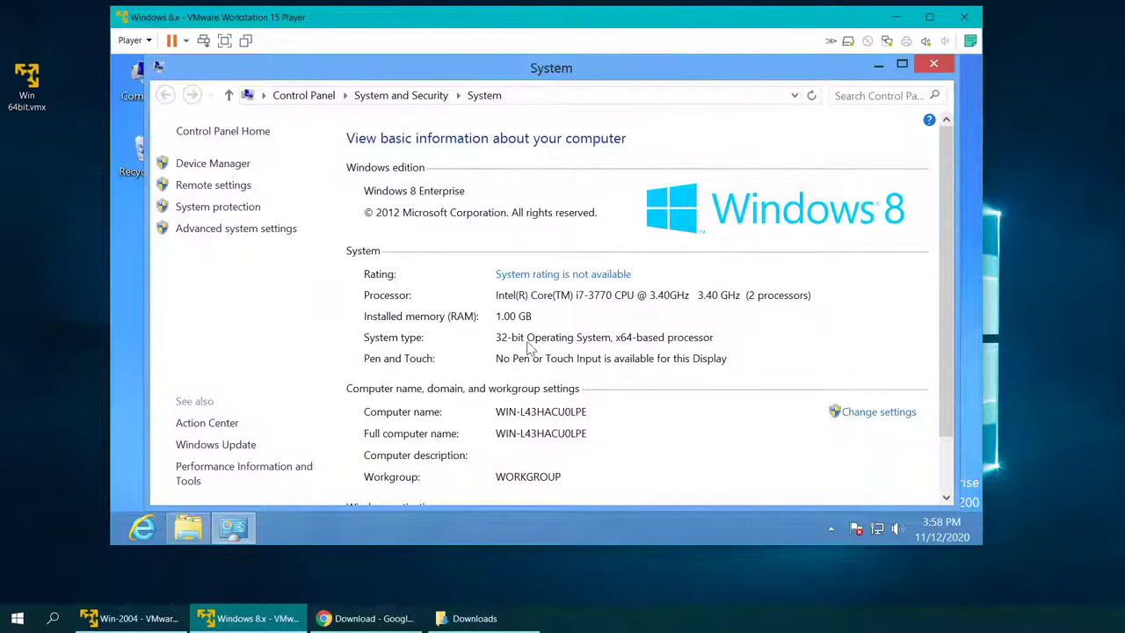
{"action": "left_click", "coordinate": [933, 64]}
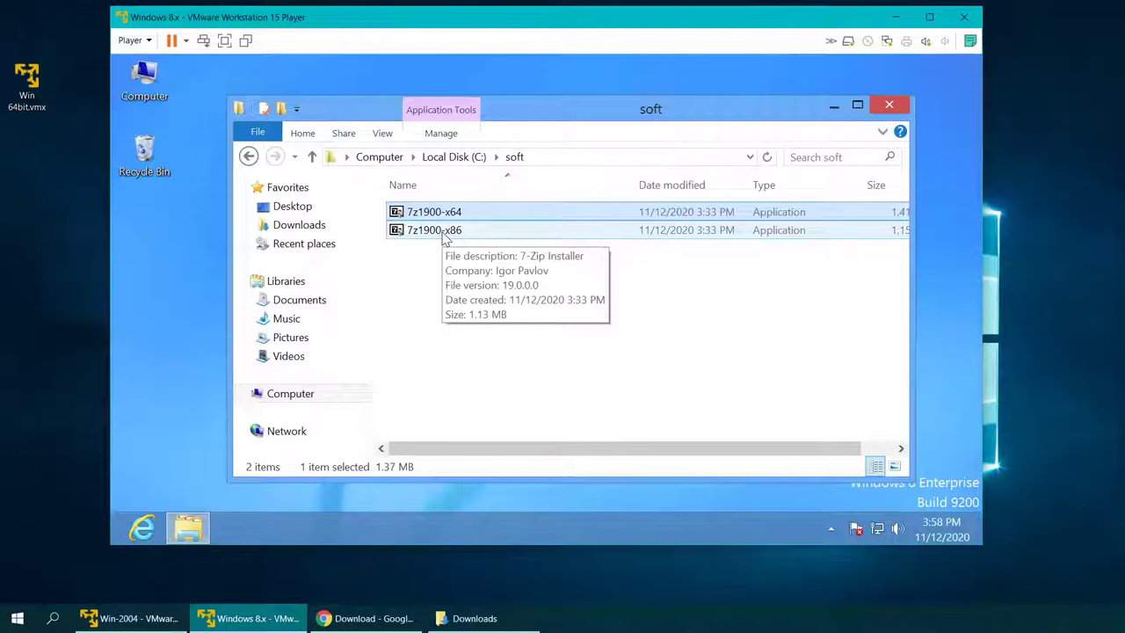
Step: Run 7z1900-x86, approve the UAC prompt, and install 32-bit 7-Zip 19.00
{"action": "double_click", "coordinate": [437, 234]}
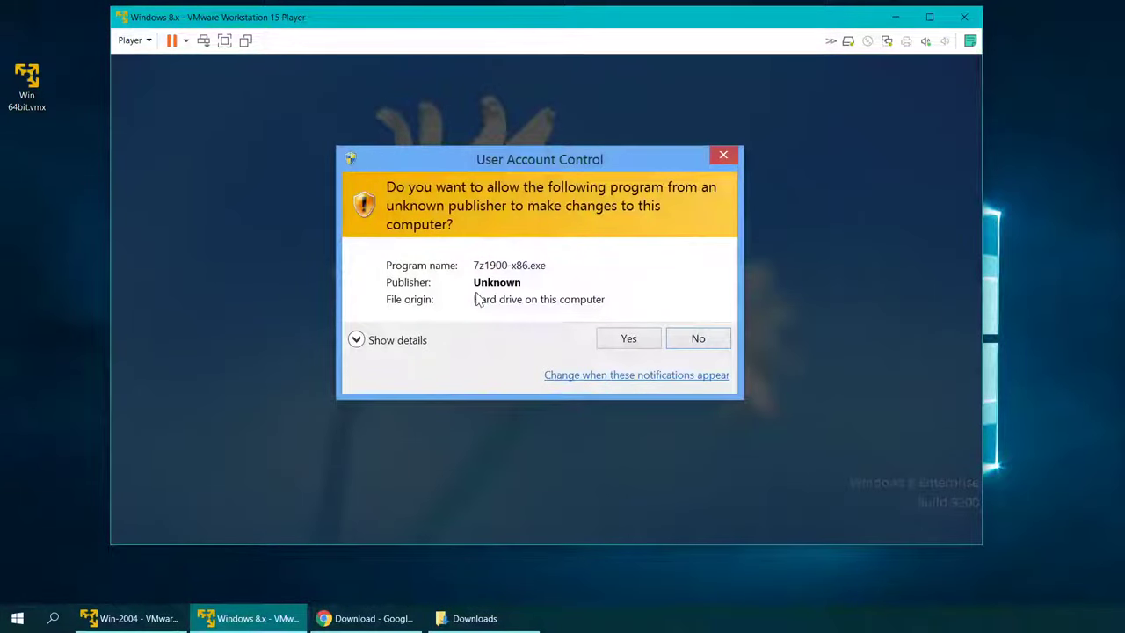
{"action": "left_click", "coordinate": [617, 343]}
{"action": "left_click", "coordinate": [518, 353]}
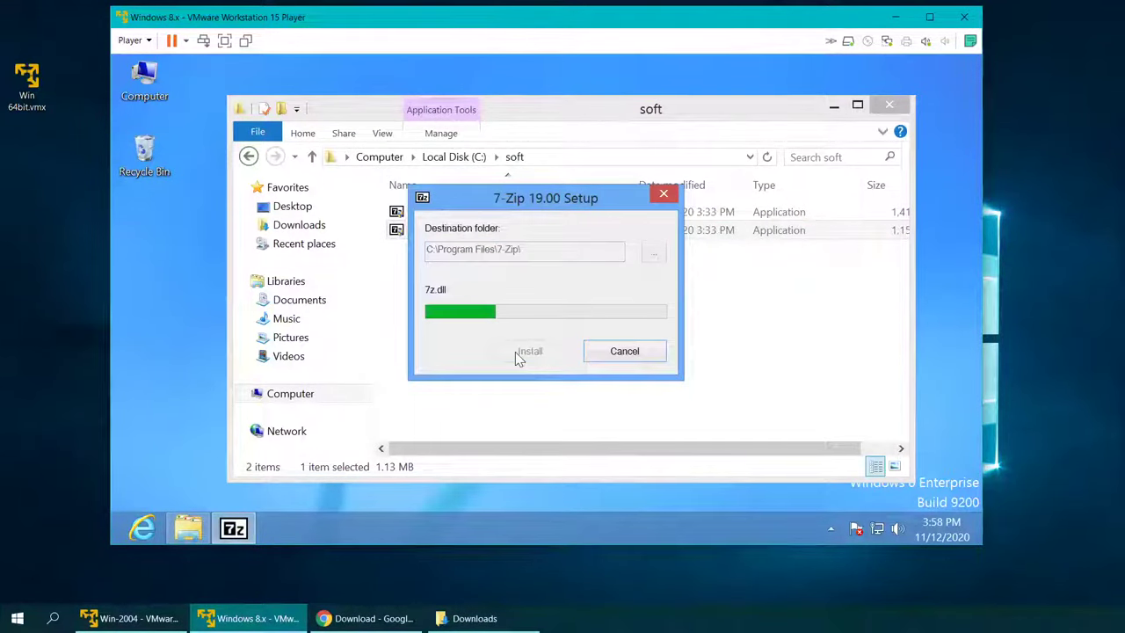
Step: Open Computer > Local Disk (C:) and select the Program Files folder
{"action": "double_click", "coordinate": [144, 83]}
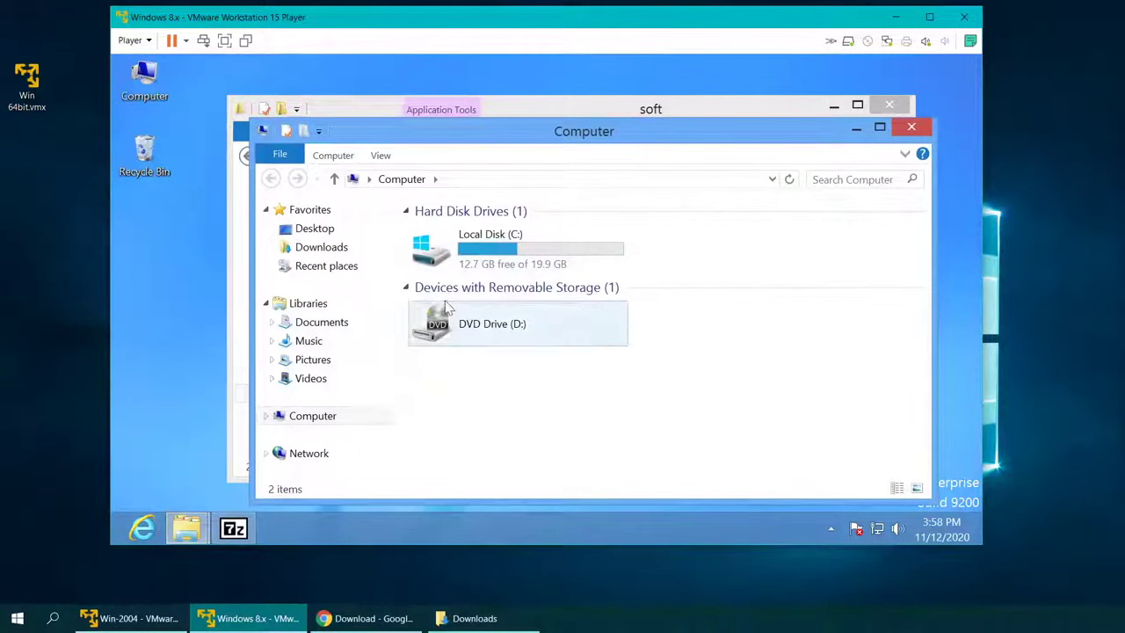
{"action": "double_click", "coordinate": [488, 249]}
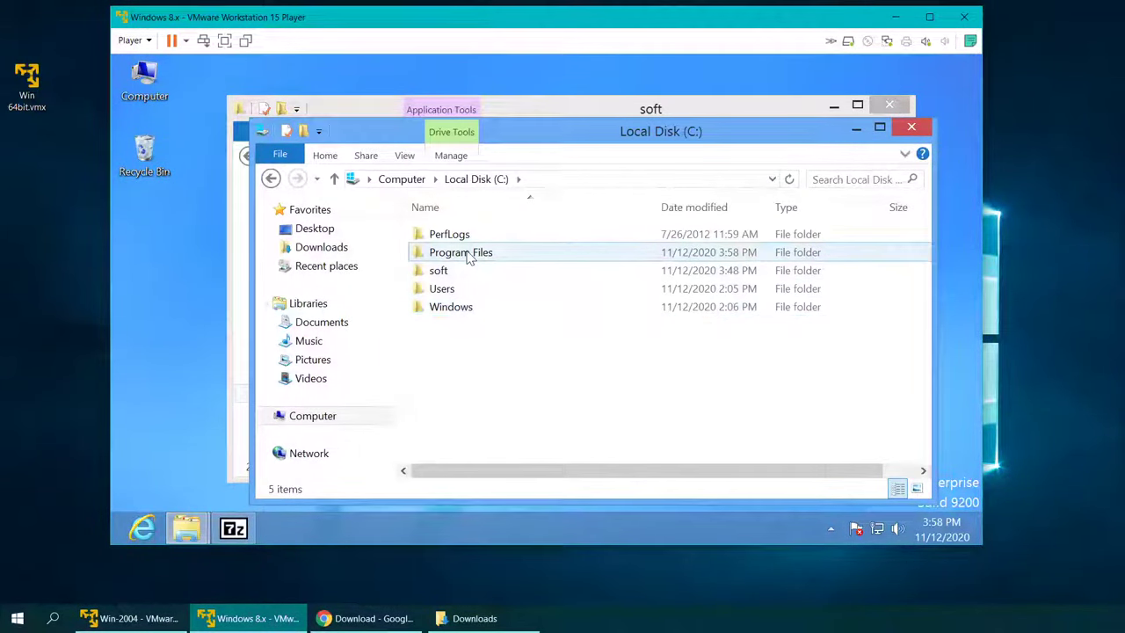
{"action": "left_click", "coordinate": [469, 255]}
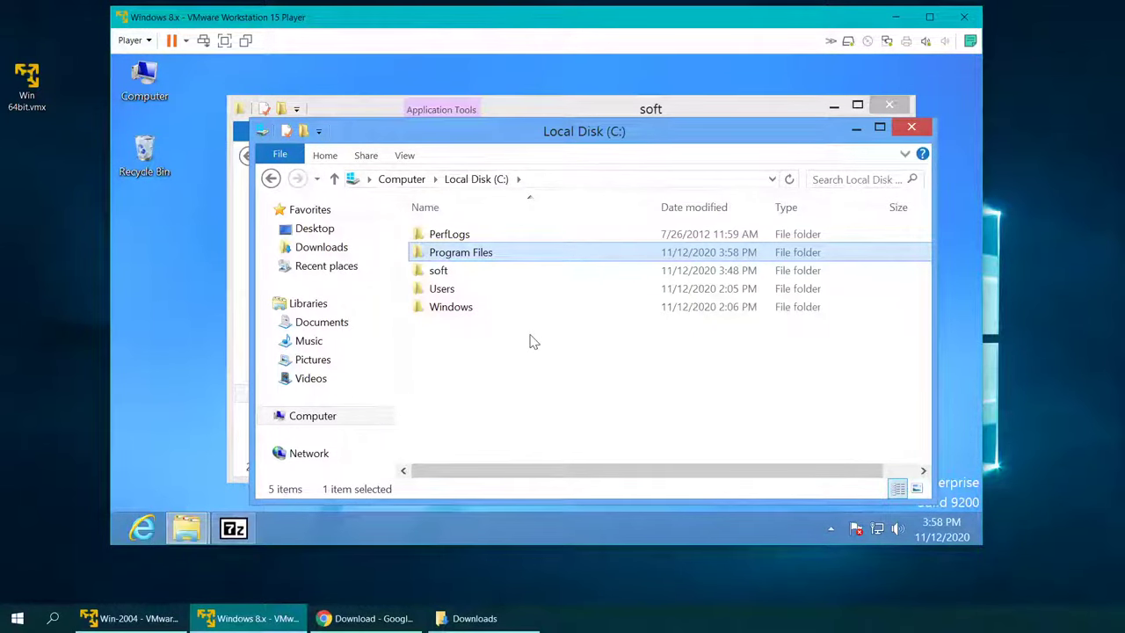
{"action": "left_click", "coordinate": [129, 622]}
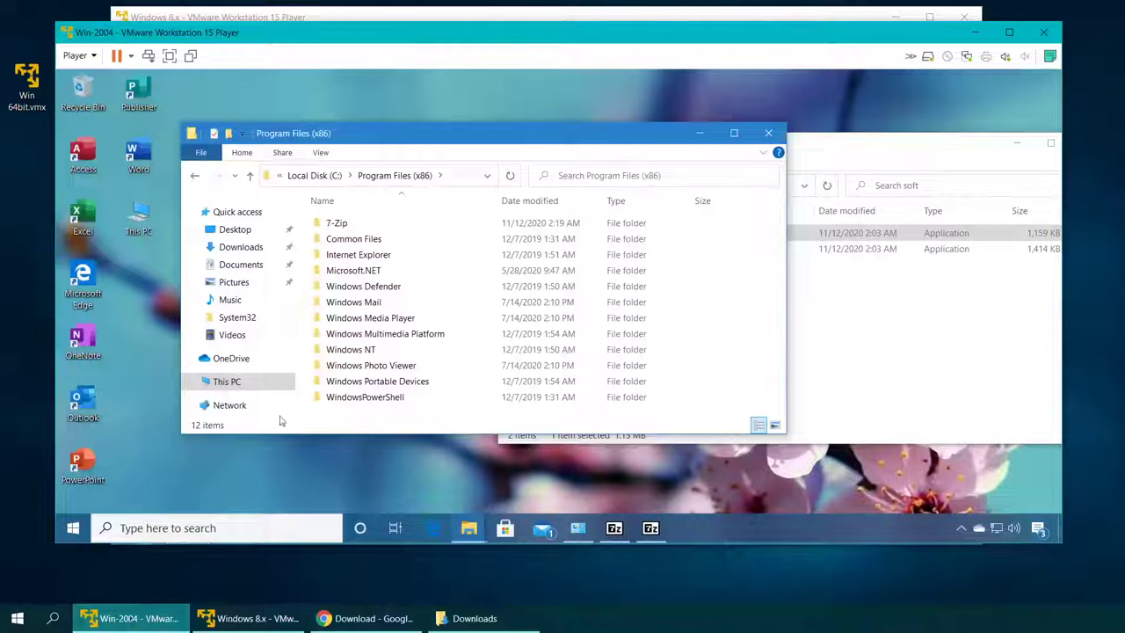
{"action": "left_click", "coordinate": [227, 382]}
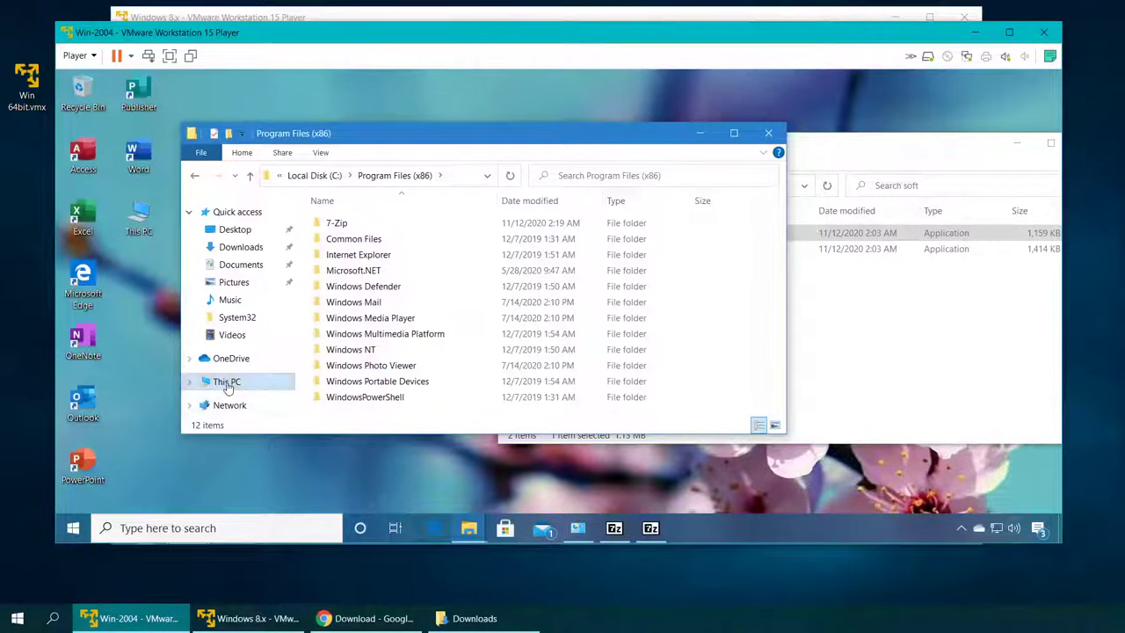
{"action": "double_click", "coordinate": [369, 403]}
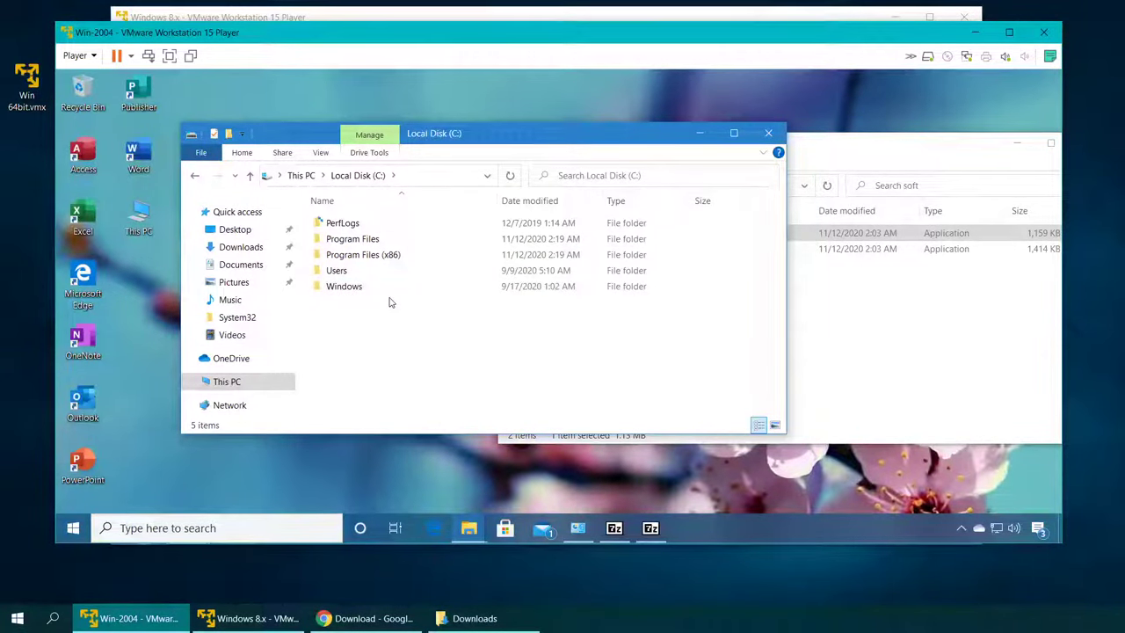
{"action": "double_click", "coordinate": [371, 256]}
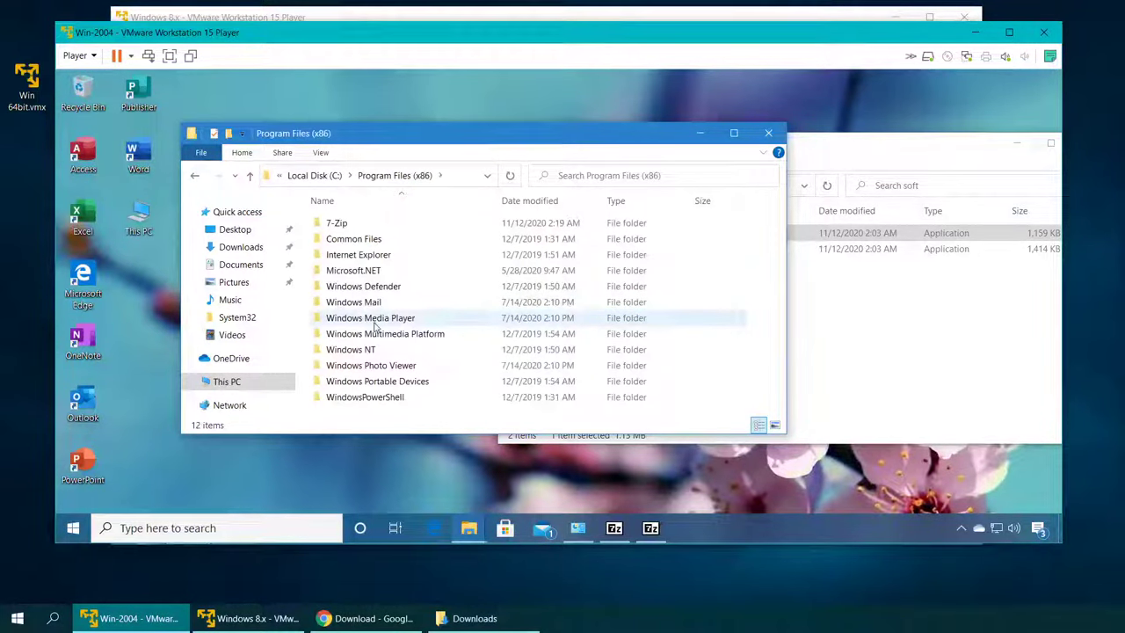
{"action": "left_click", "coordinate": [196, 176]}
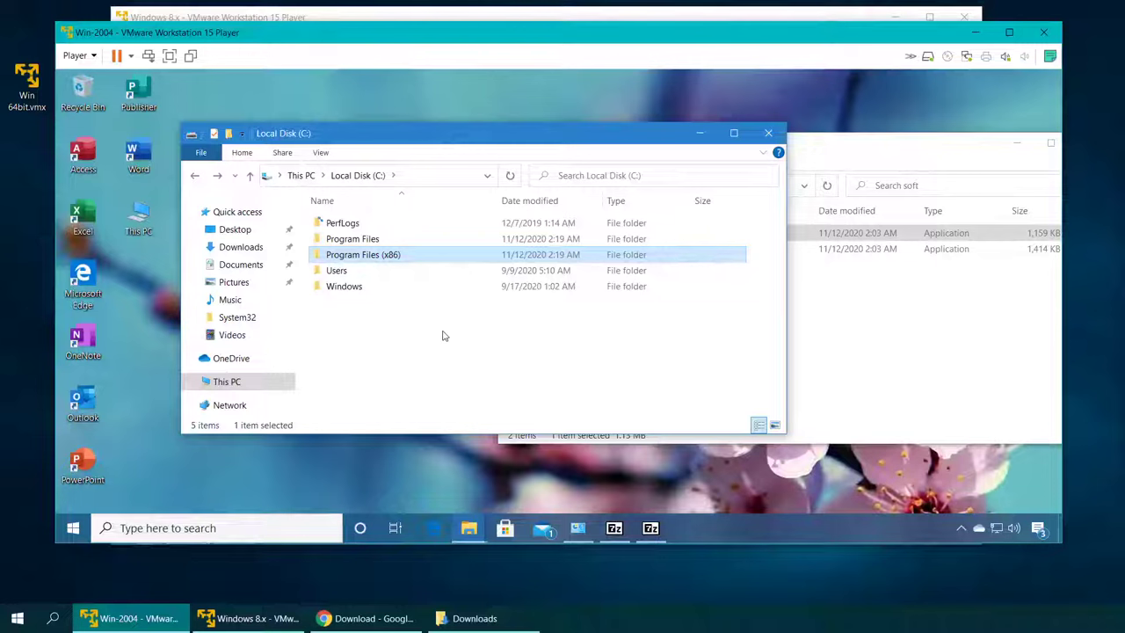
{"action": "double_click", "coordinate": [359, 239]}
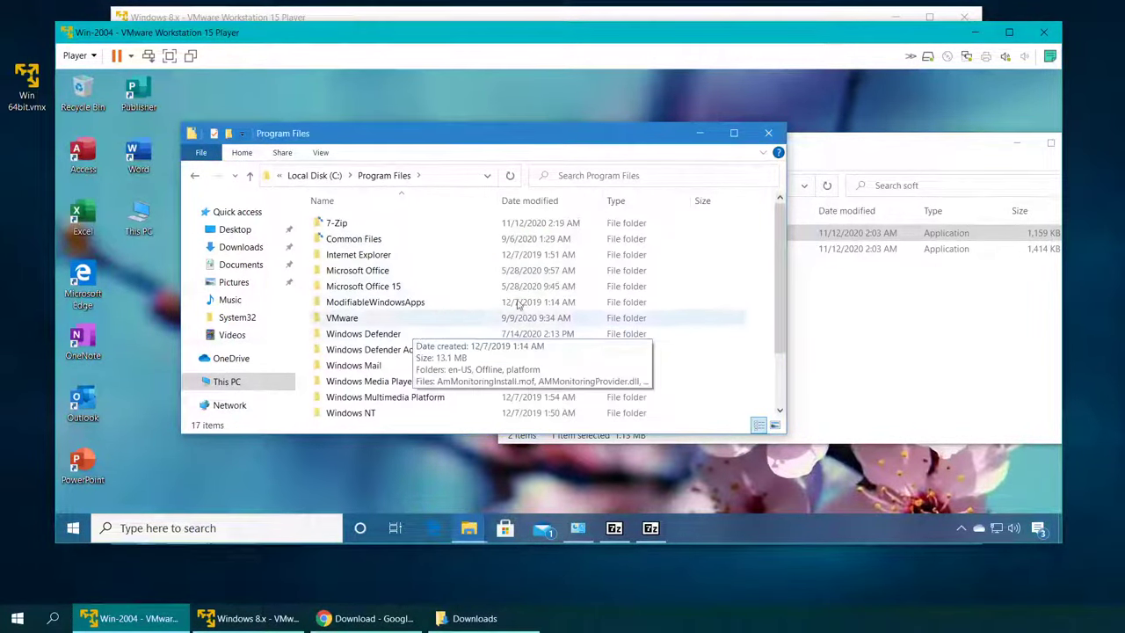
{"action": "left_click", "coordinate": [973, 34]}
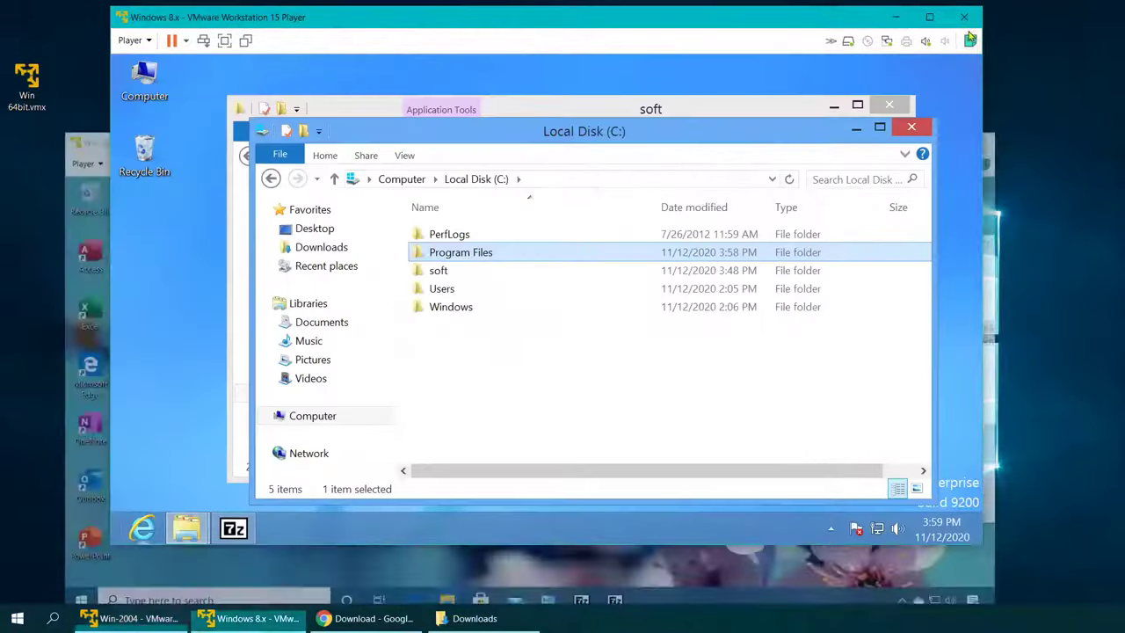
Step: Open Local Disk (C:) and select Program Files, then select 7z1900-x64 in the soft folder
{"action": "left_click", "coordinate": [304, 422]}
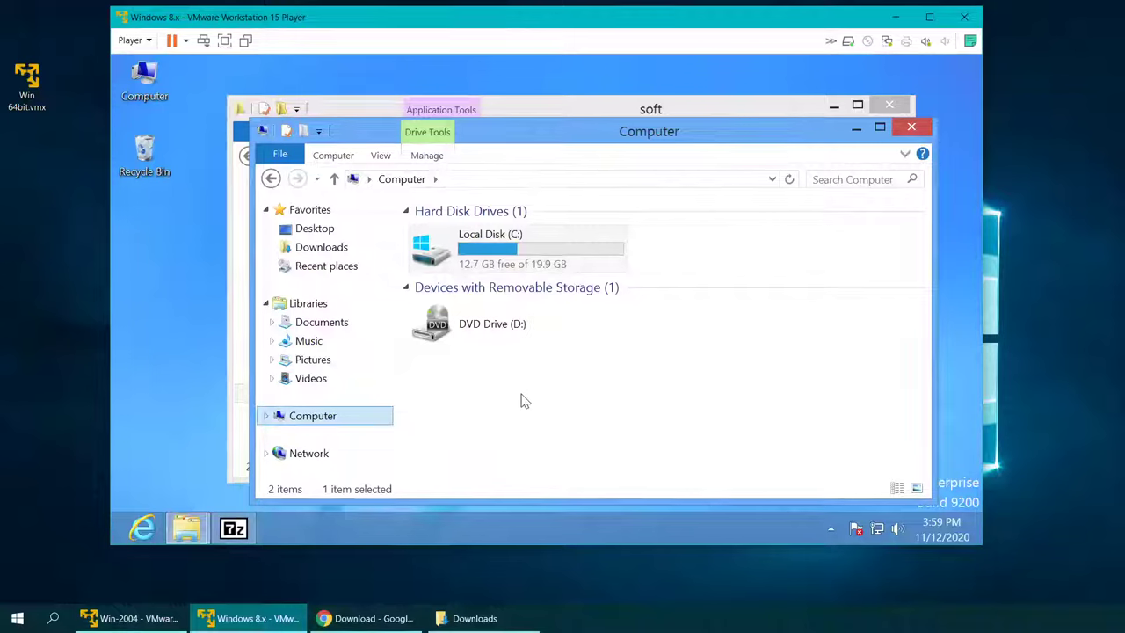
{"action": "double_click", "coordinate": [500, 244]}
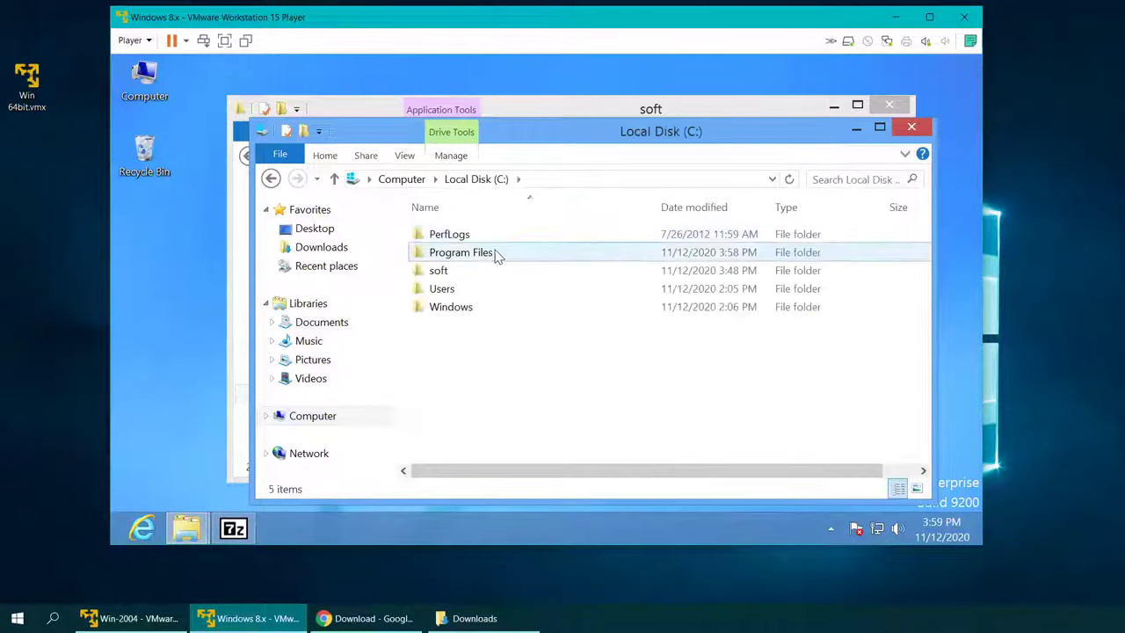
{"action": "left_click", "coordinate": [455, 257]}
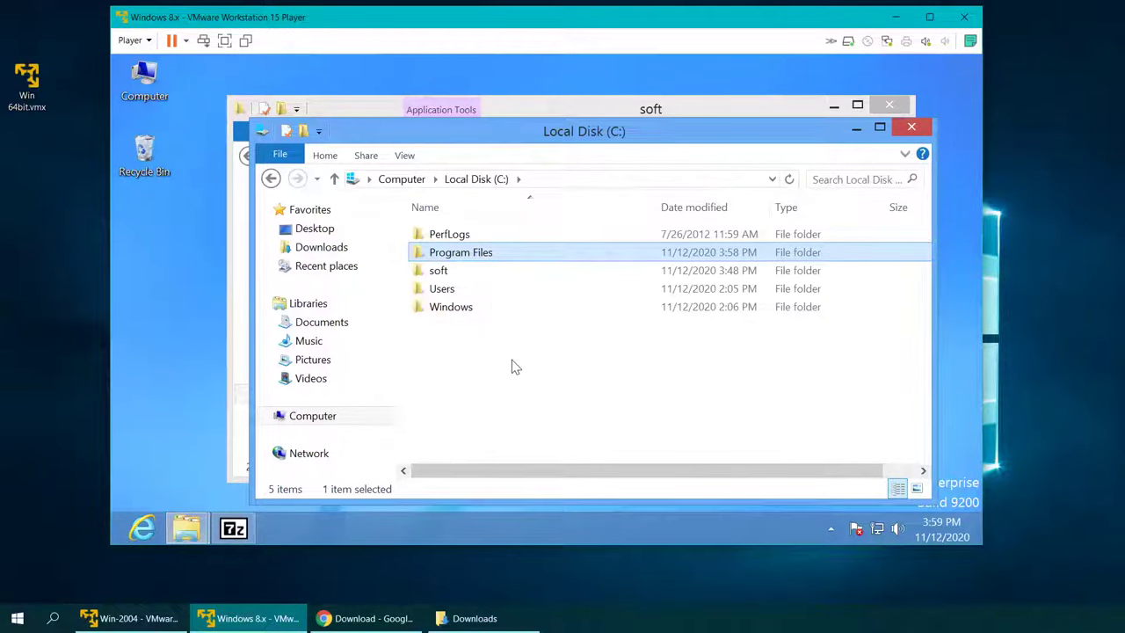
{"action": "left_click", "coordinate": [523, 110]}
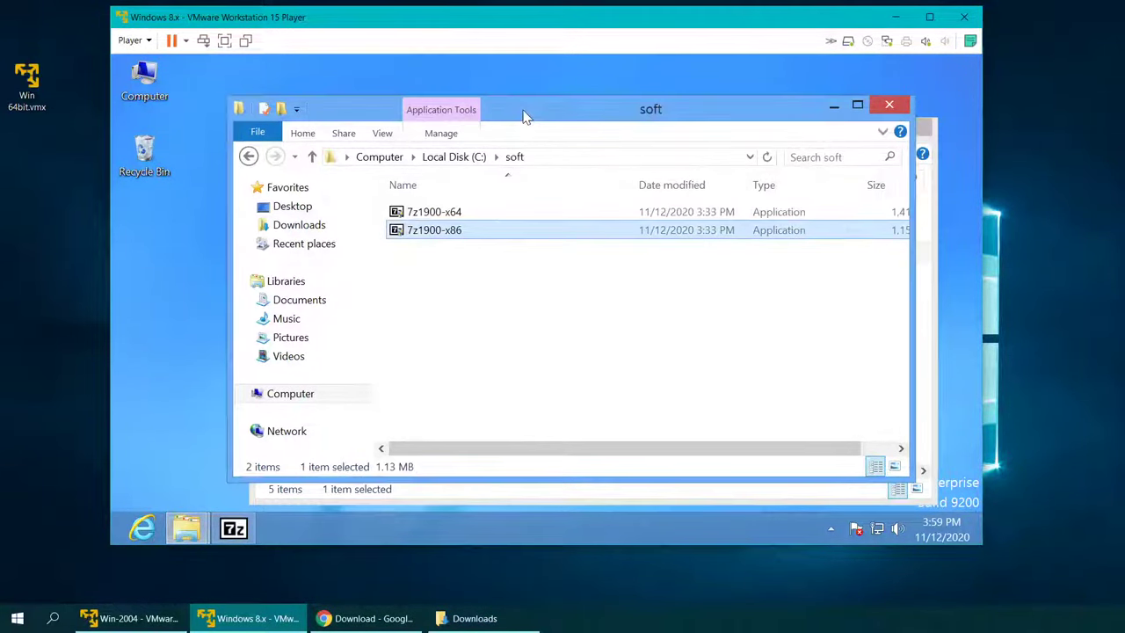
{"action": "left_click", "coordinate": [429, 214]}
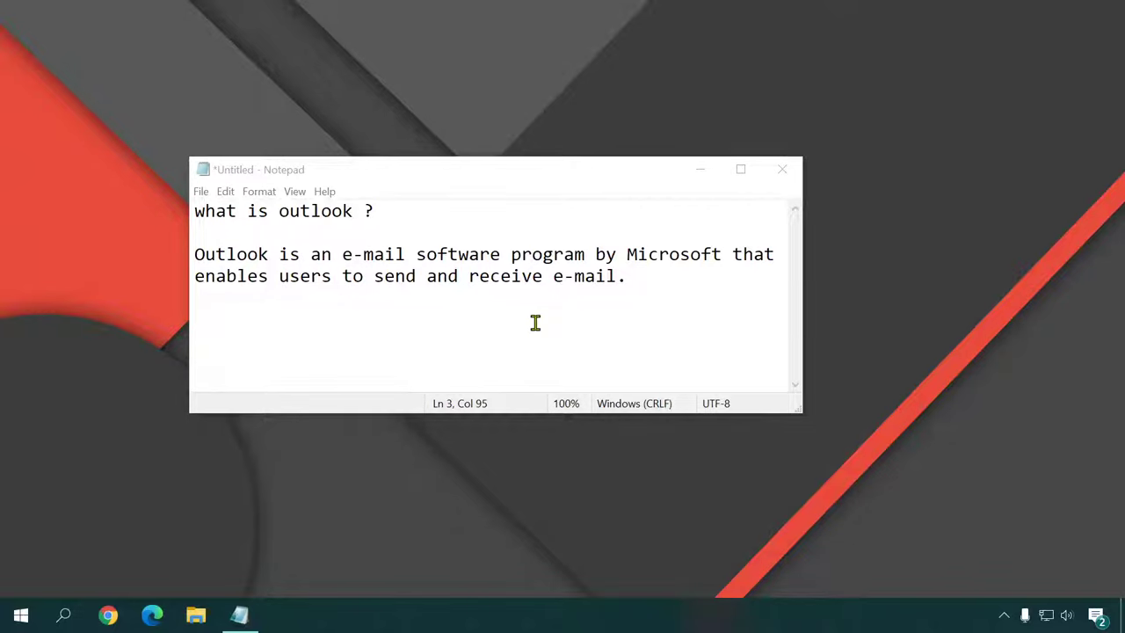
Step: Launch Outlook from the Start search using 'ou'
{"action": "key", "text": "super"}
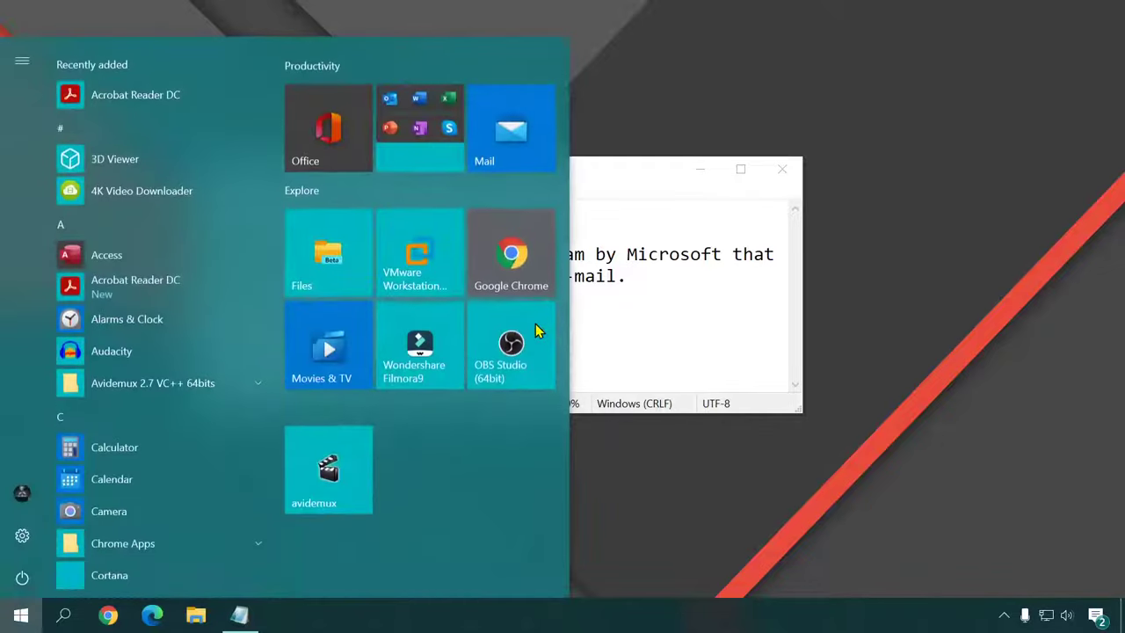
{"action": "type", "text": "ou"}
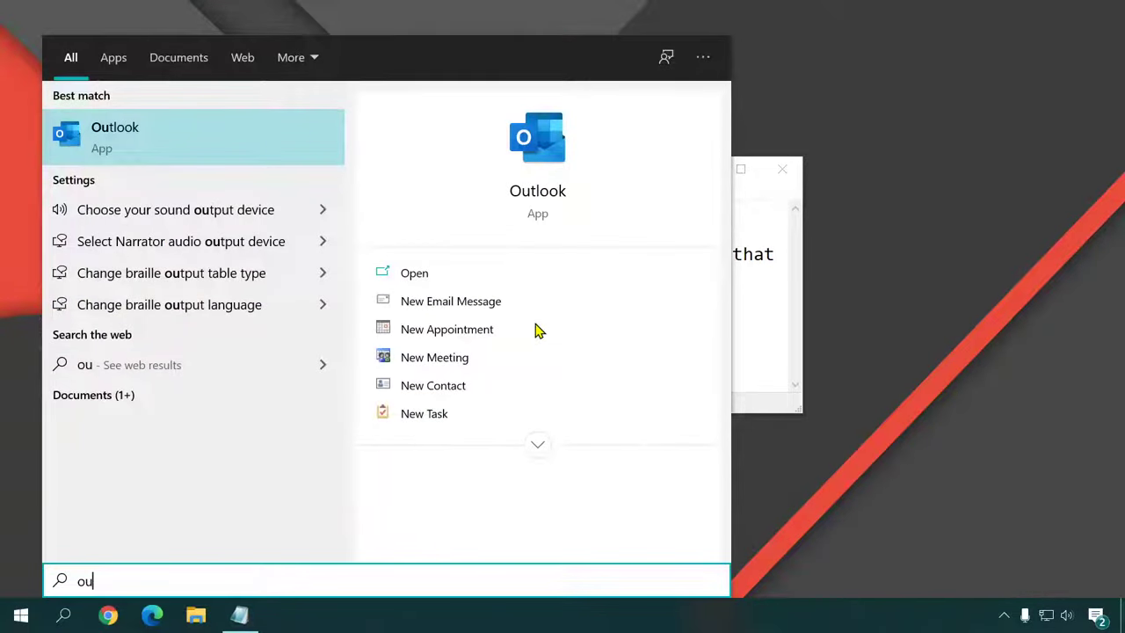
{"action": "key", "text": "Return"}
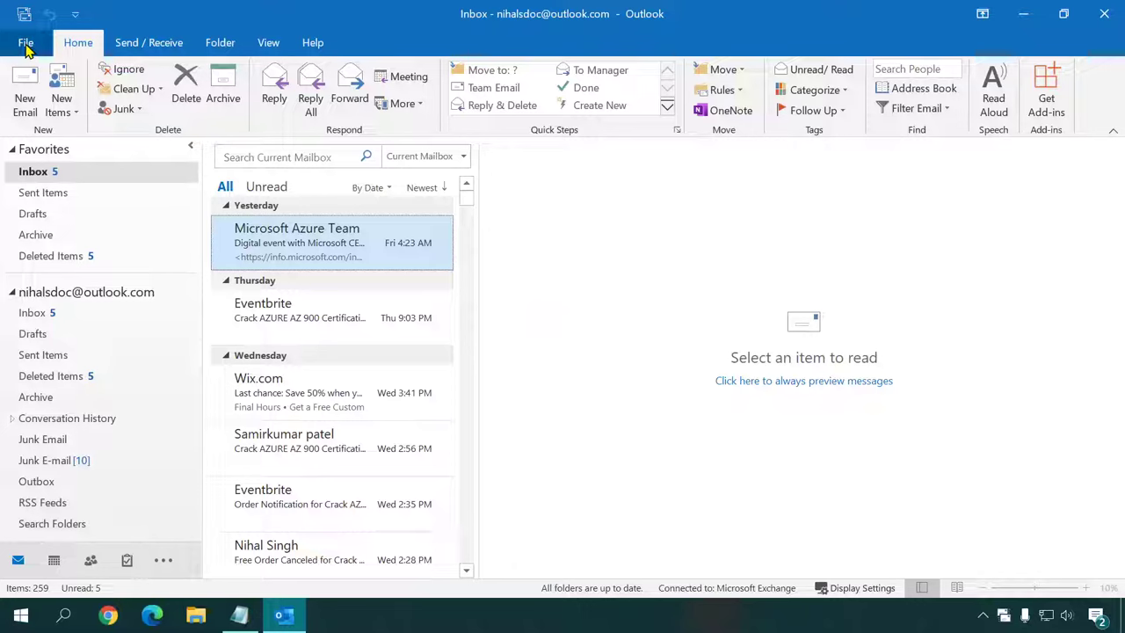
Step: View File > Office Account product details, then go back to the Inbox
{"action": "left_click", "coordinate": [27, 46]}
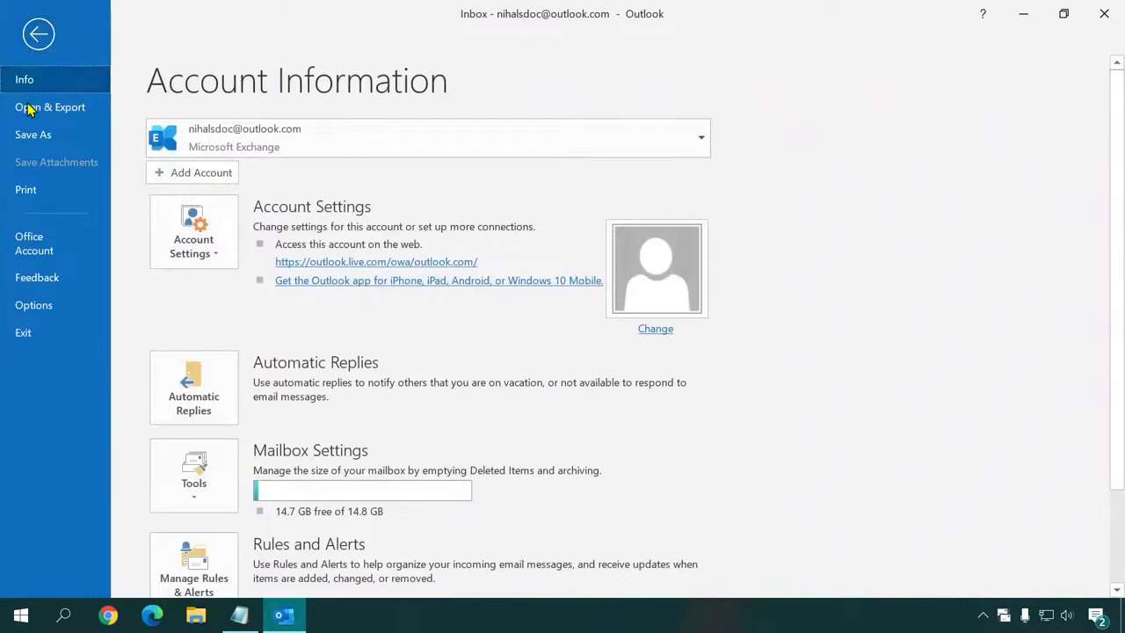
{"action": "left_click", "coordinate": [53, 250]}
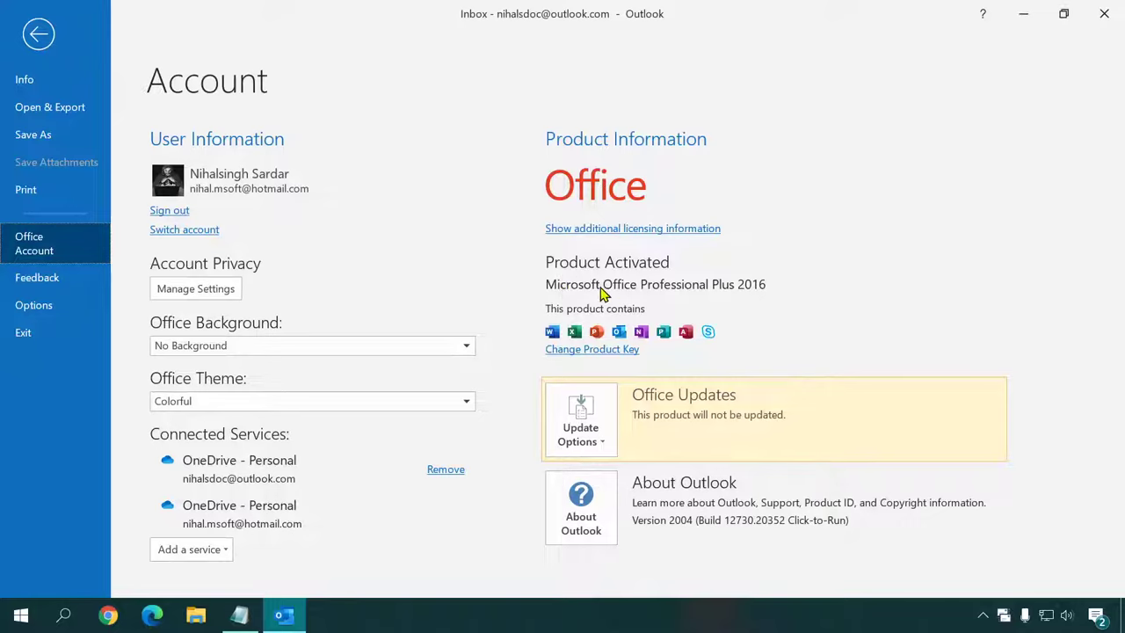
{"action": "left_click", "coordinate": [42, 42]}
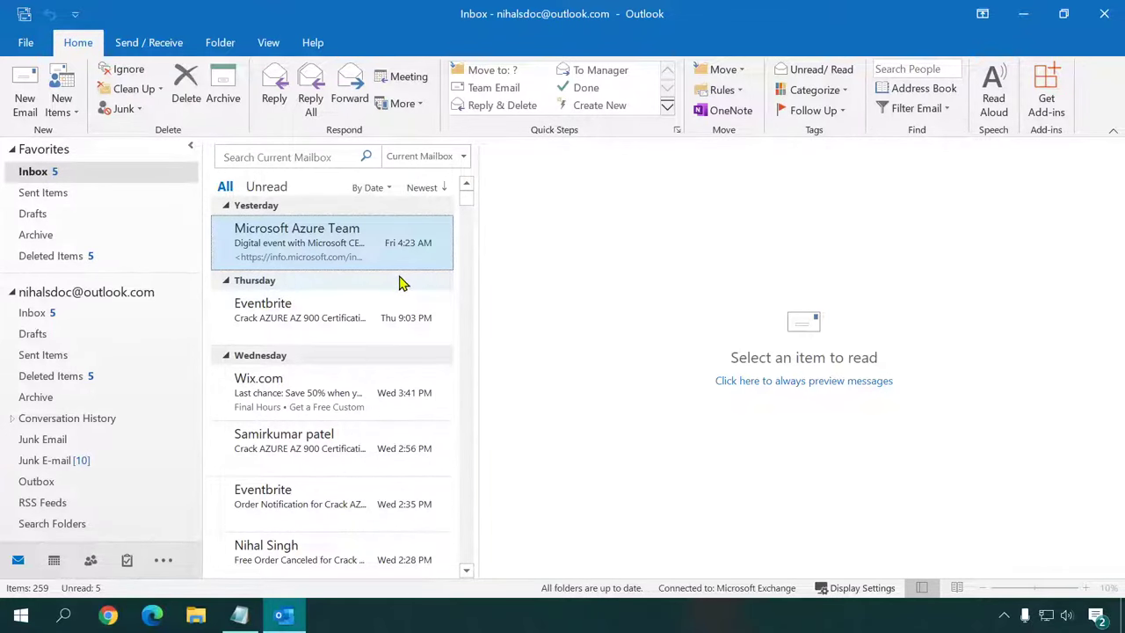
Step: Switch Outlook to Calendar, then Contacts, then back to Mail
{"action": "left_click", "coordinate": [54, 560]}
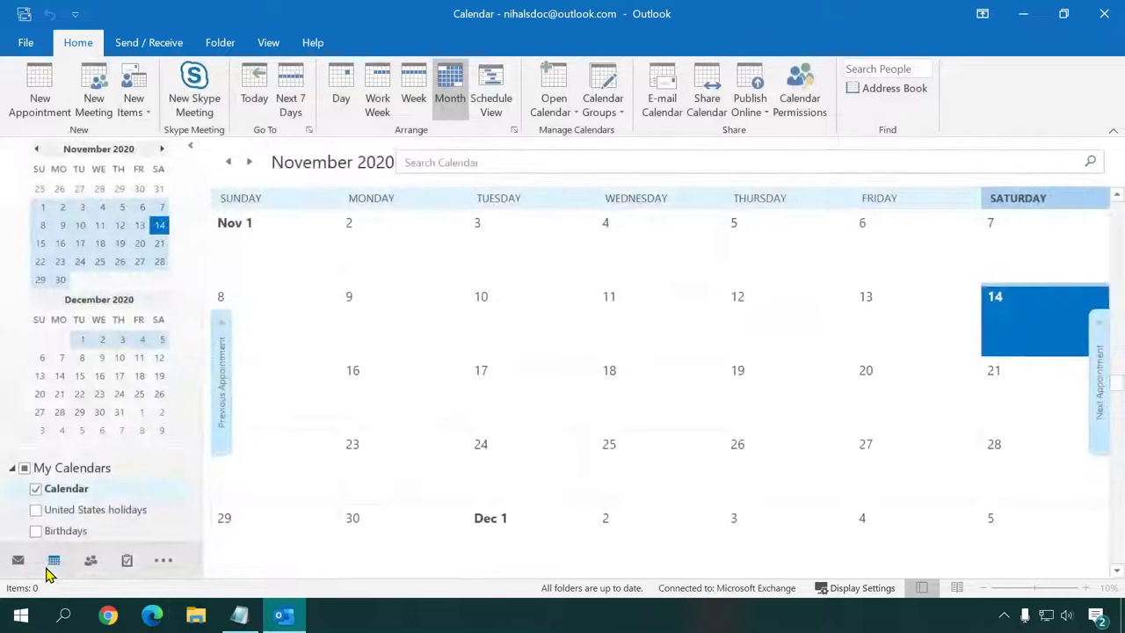
{"action": "left_click", "coordinate": [89, 560]}
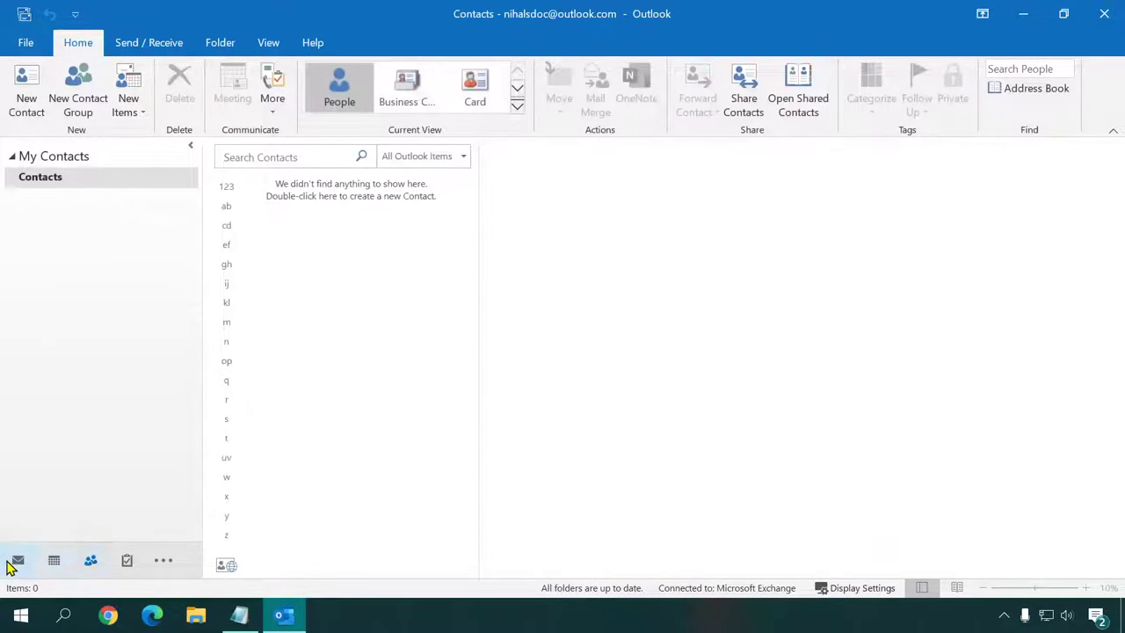
{"action": "left_click", "coordinate": [19, 563]}
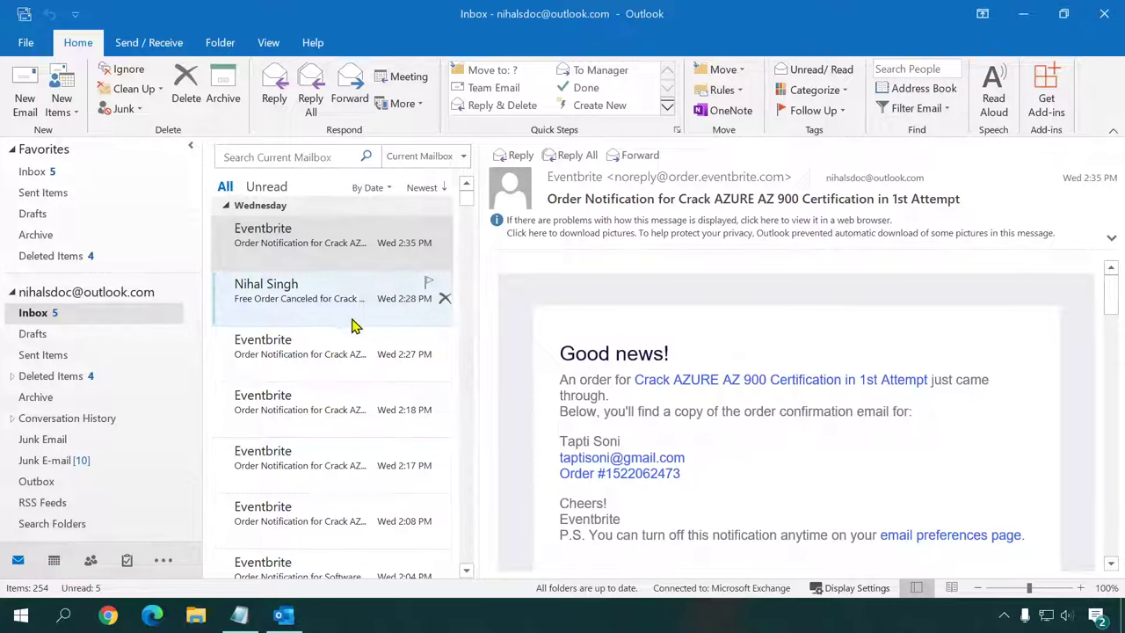
Step: Select an Eventbrite message and choose Rules > Always Move Messages From: Eventbrite
{"action": "left_click", "coordinate": [246, 231]}
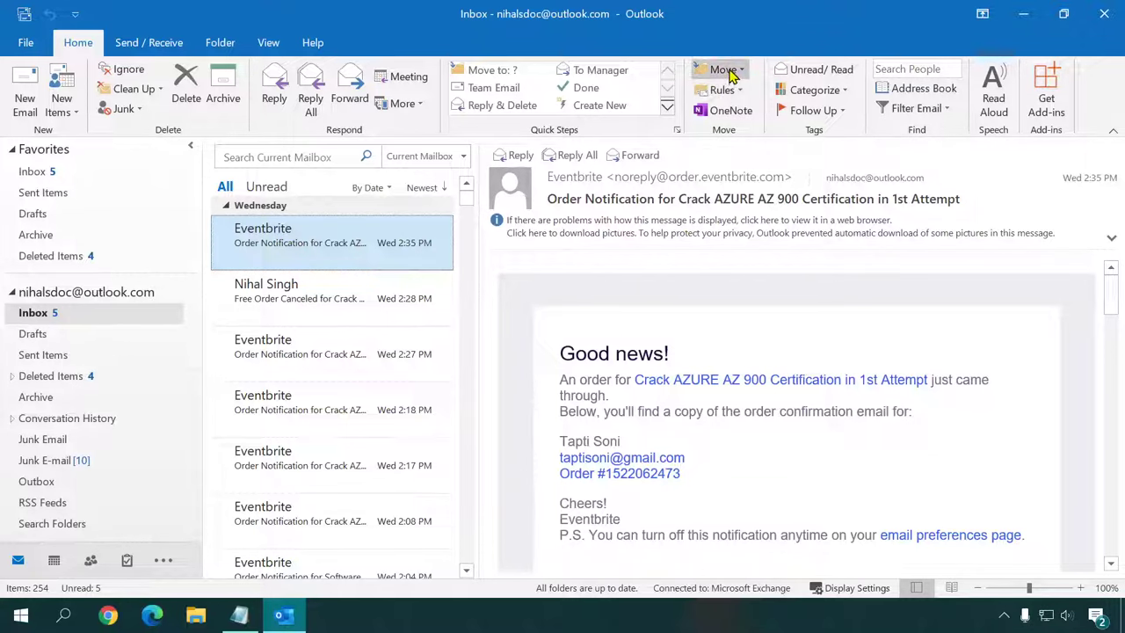
{"action": "left_click", "coordinate": [722, 92]}
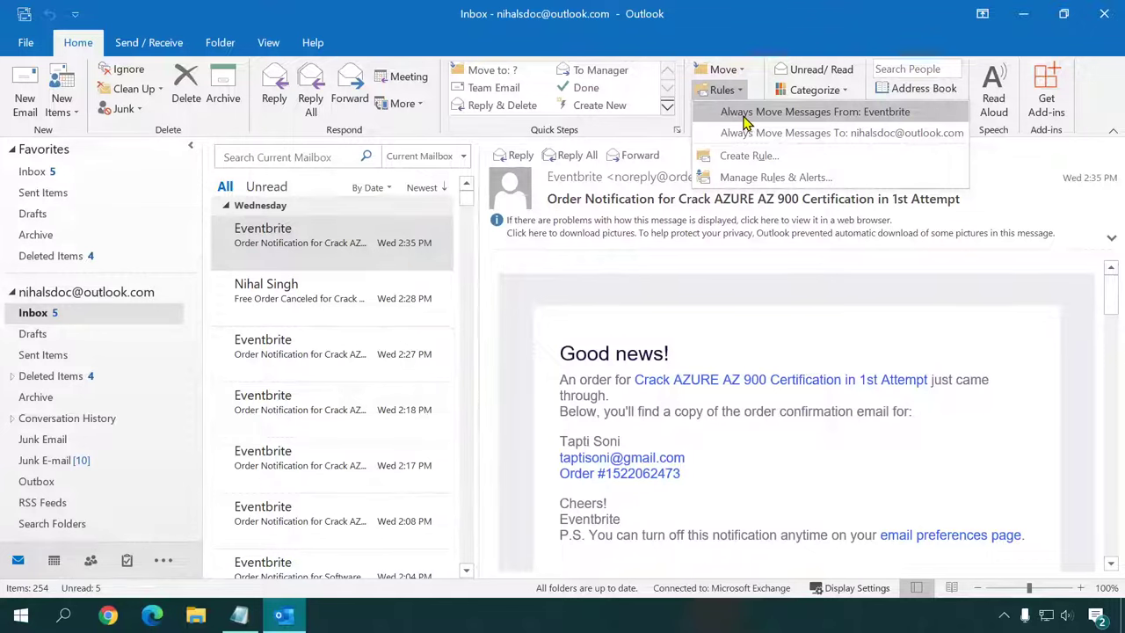
{"action": "left_click", "coordinate": [744, 119]}
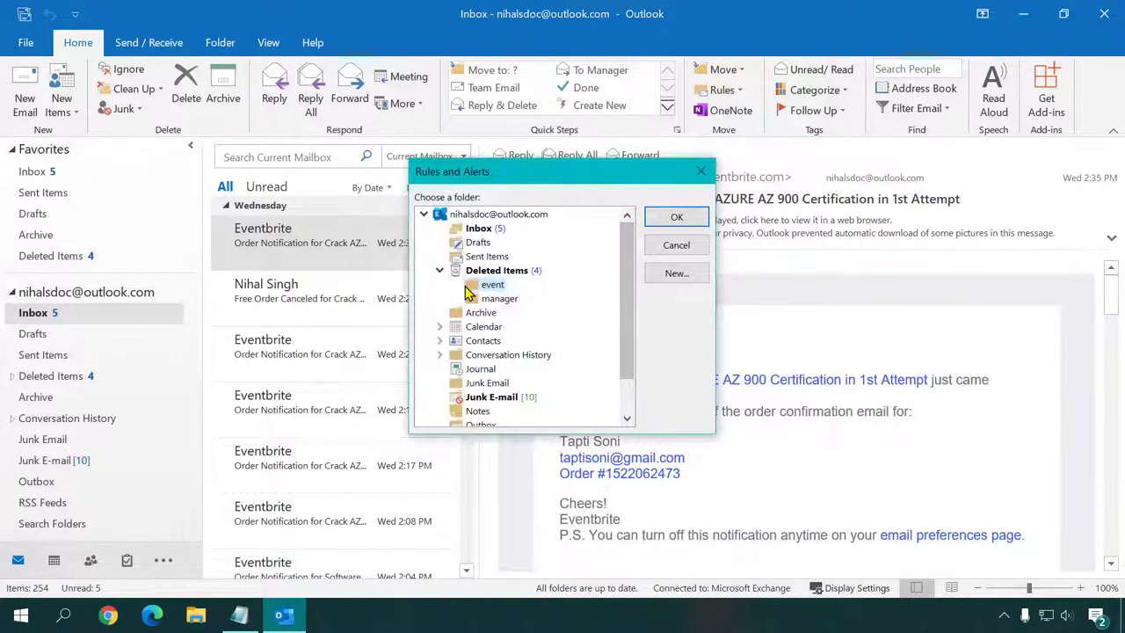
Step: Create a new 'Eventbrite' folder and confirm it as the rule's destination
{"action": "left_click", "coordinate": [439, 271]}
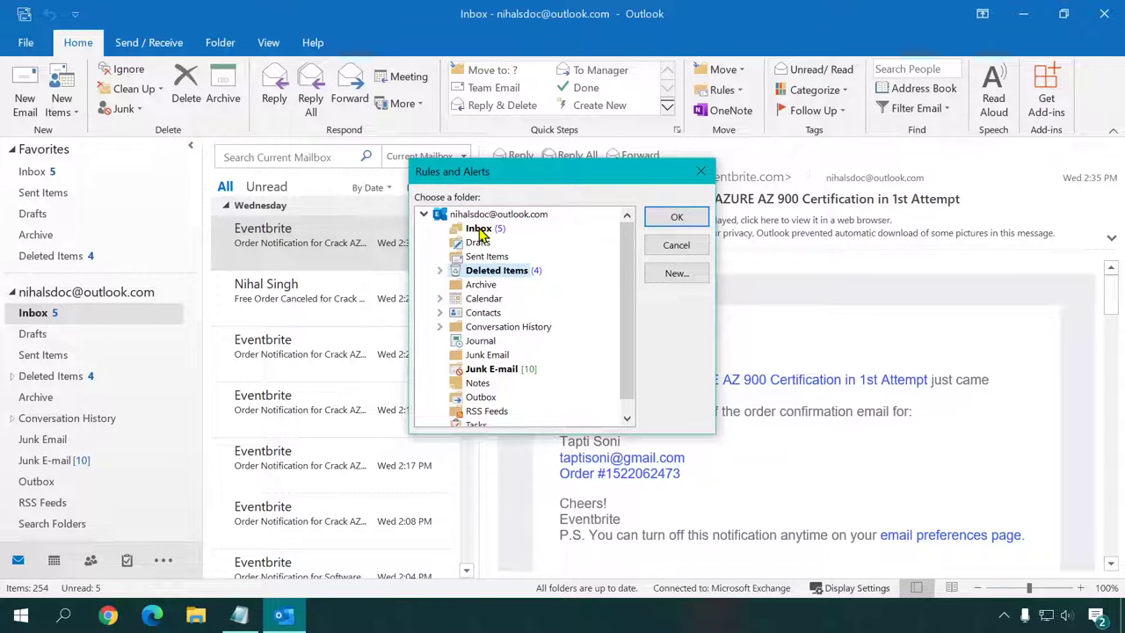
{"action": "left_click", "coordinate": [676, 275]}
{"action": "type", "text": "E"}
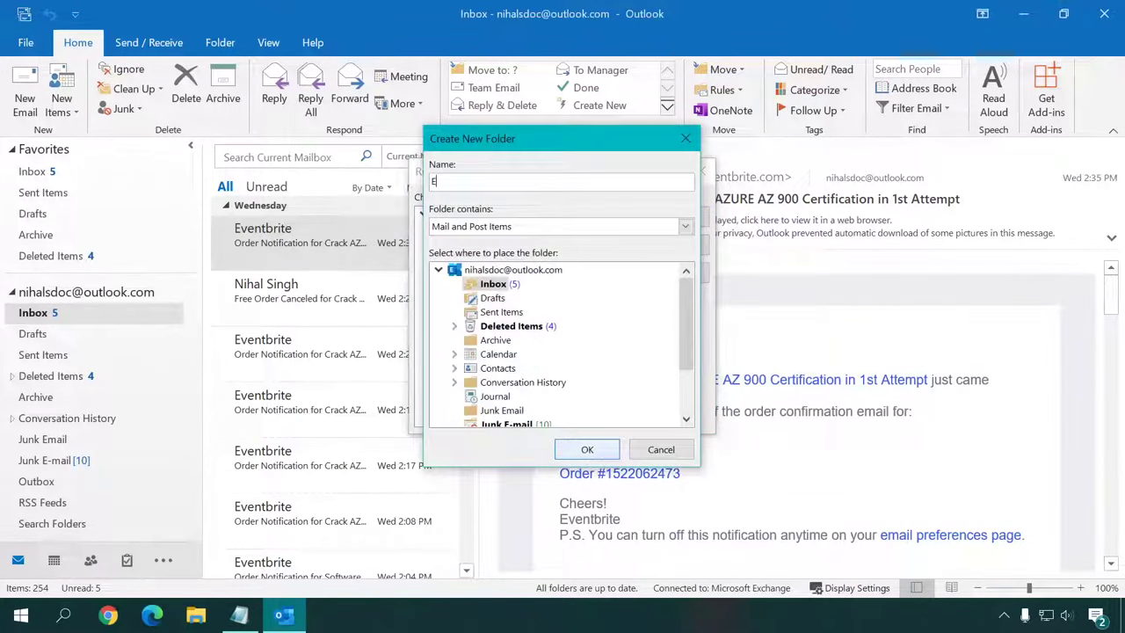
{"action": "type", "text": "ventbrite"}
{"action": "left_click", "coordinate": [590, 454]}
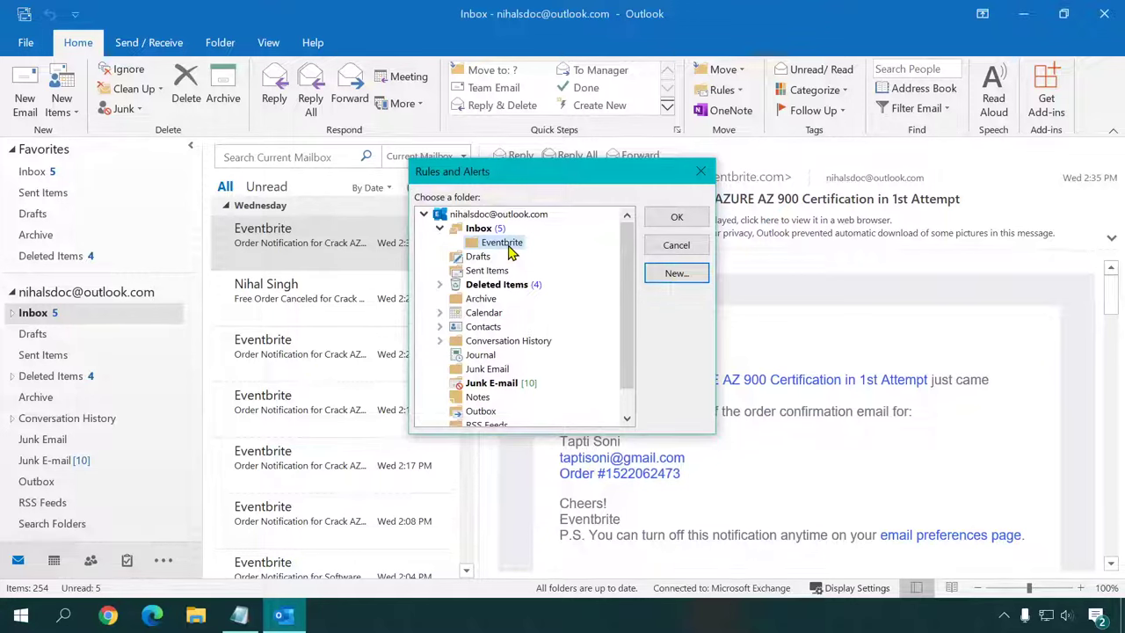
{"action": "left_click", "coordinate": [666, 219]}
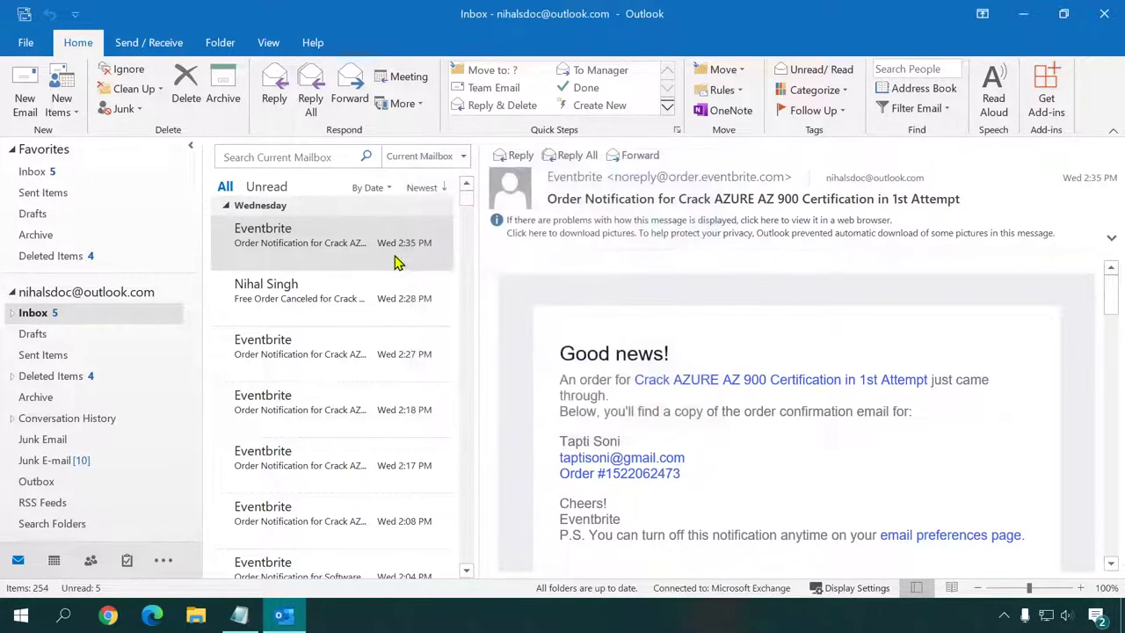
Step: Expand the Inbox to view the moved mail in the Eventbrite subfolder
{"action": "left_click", "coordinate": [18, 313]}
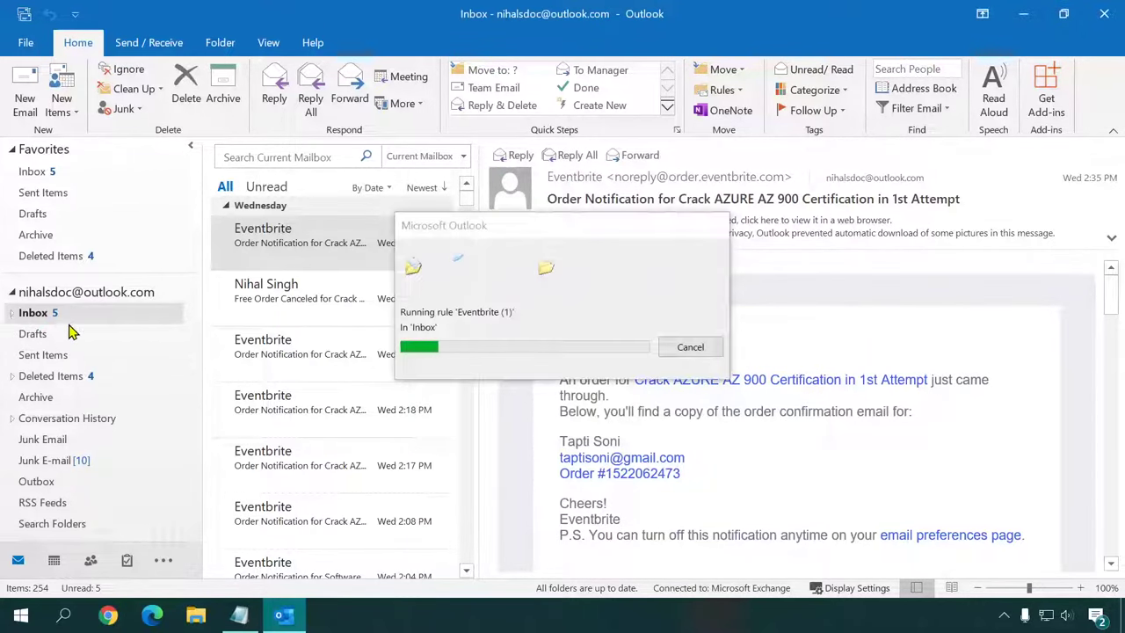
{"action": "left_click", "coordinate": [13, 313]}
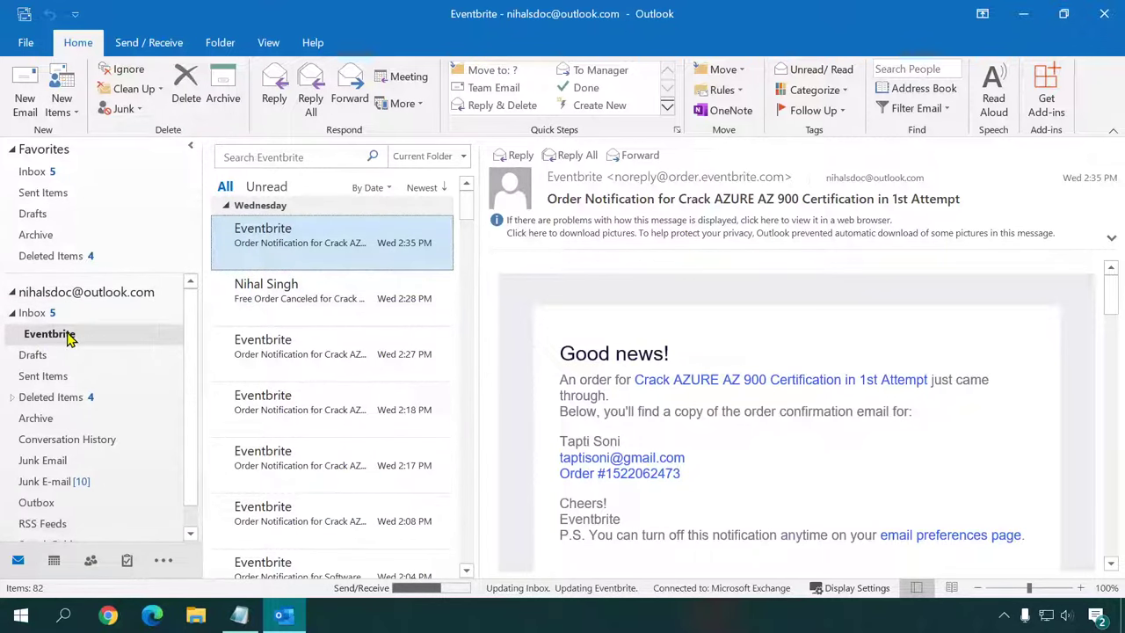
{"action": "left_click", "coordinate": [39, 313]}
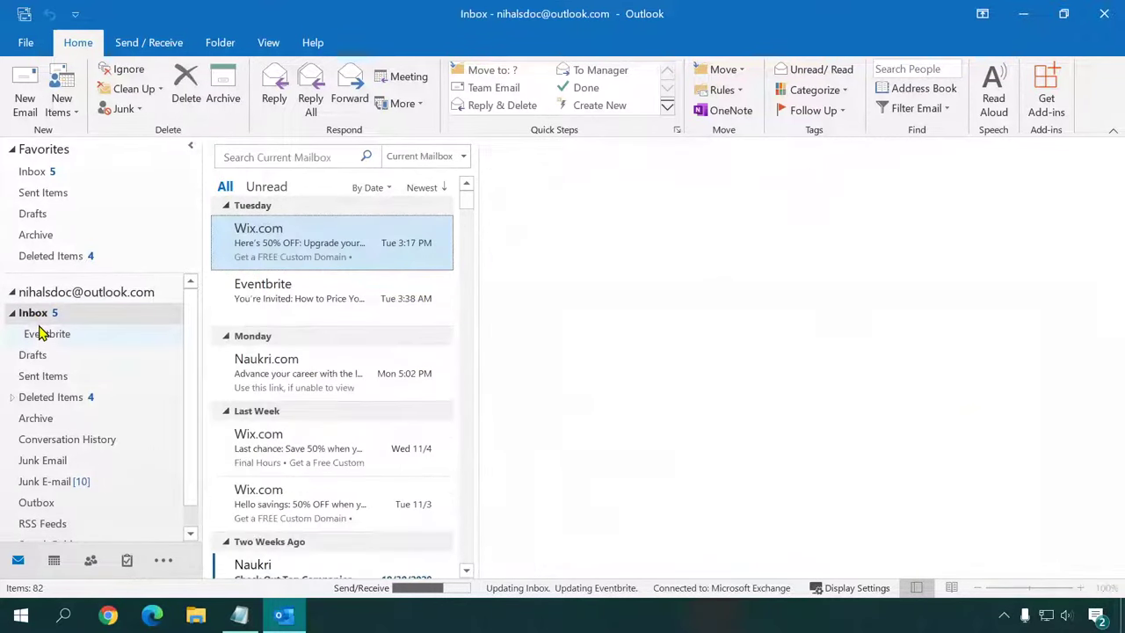
{"action": "left_click", "coordinate": [40, 338]}
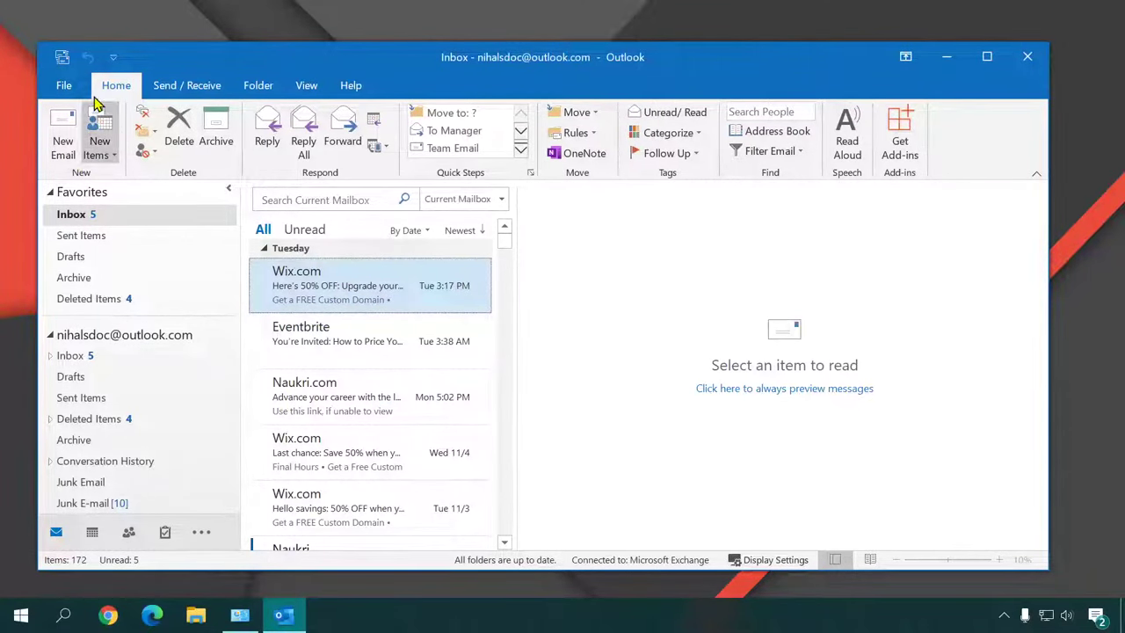
Step: Open the file location of the mailbox's data file from Account Settings' Data Files list
{"action": "left_click", "coordinate": [65, 87]}
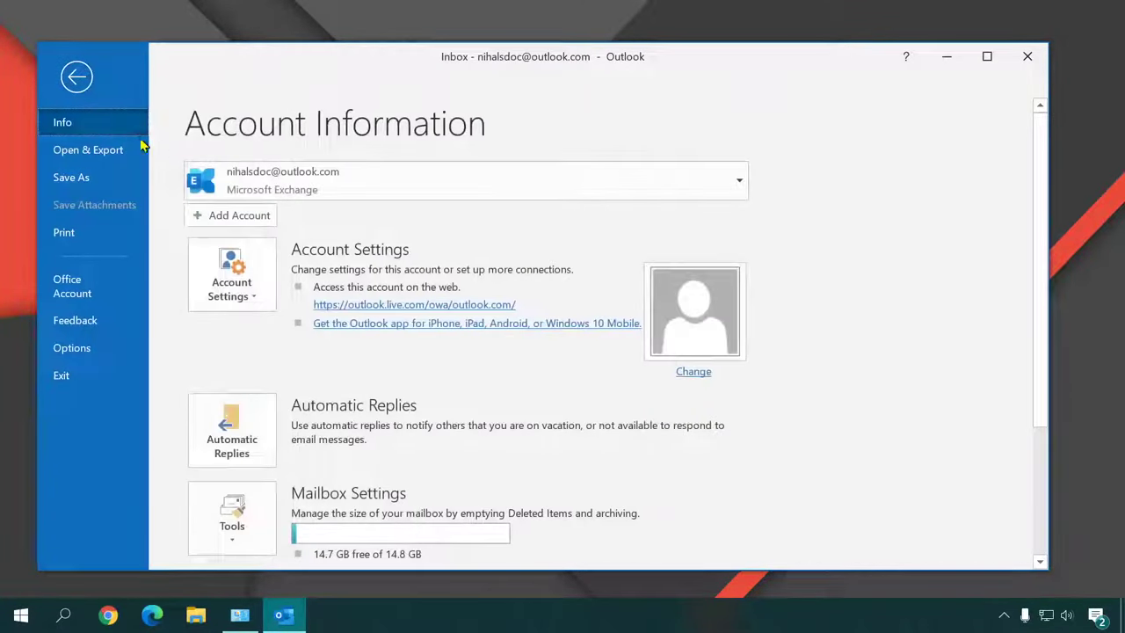
{"action": "left_click", "coordinate": [245, 290]}
{"action": "left_click", "coordinate": [274, 324]}
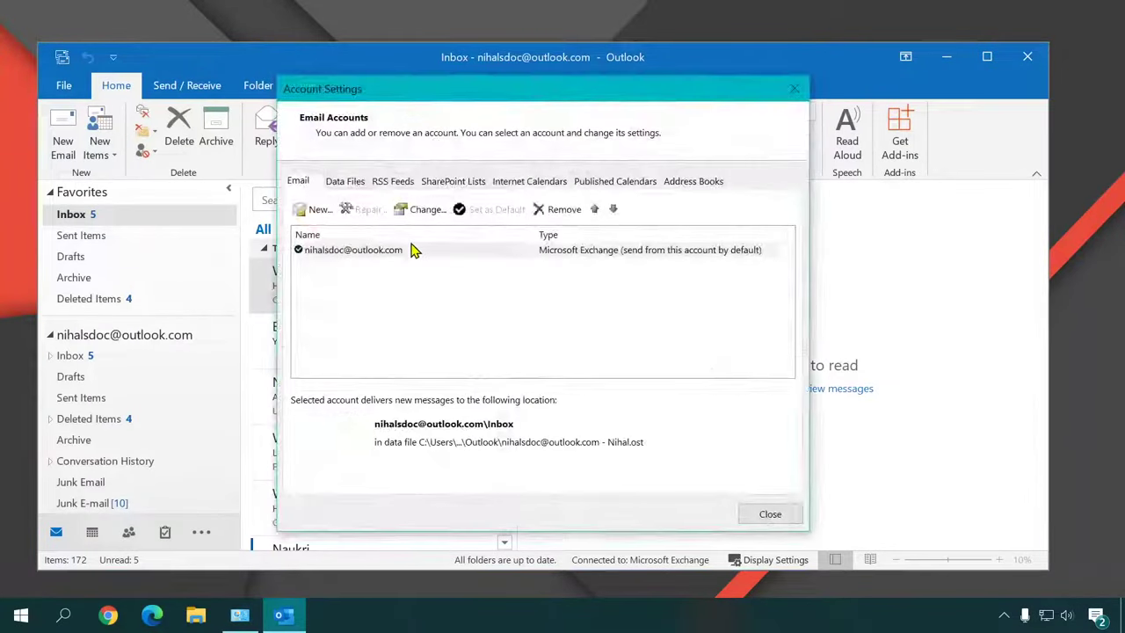
{"action": "left_click", "coordinate": [347, 182]}
{"action": "left_click", "coordinate": [354, 252]}
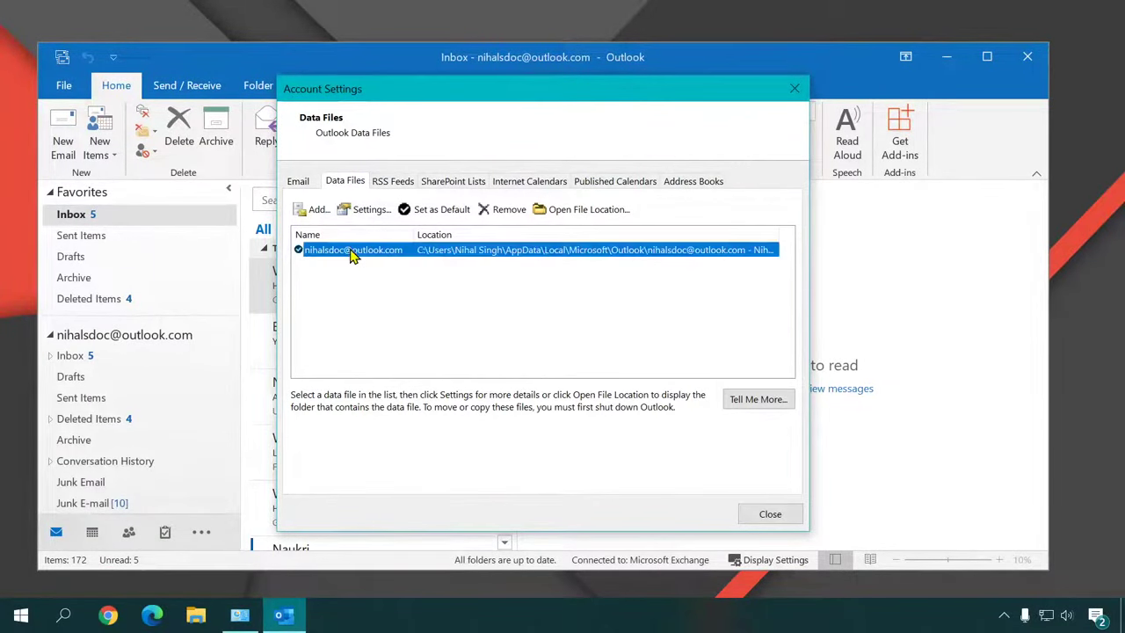
{"action": "left_click", "coordinate": [580, 212]}
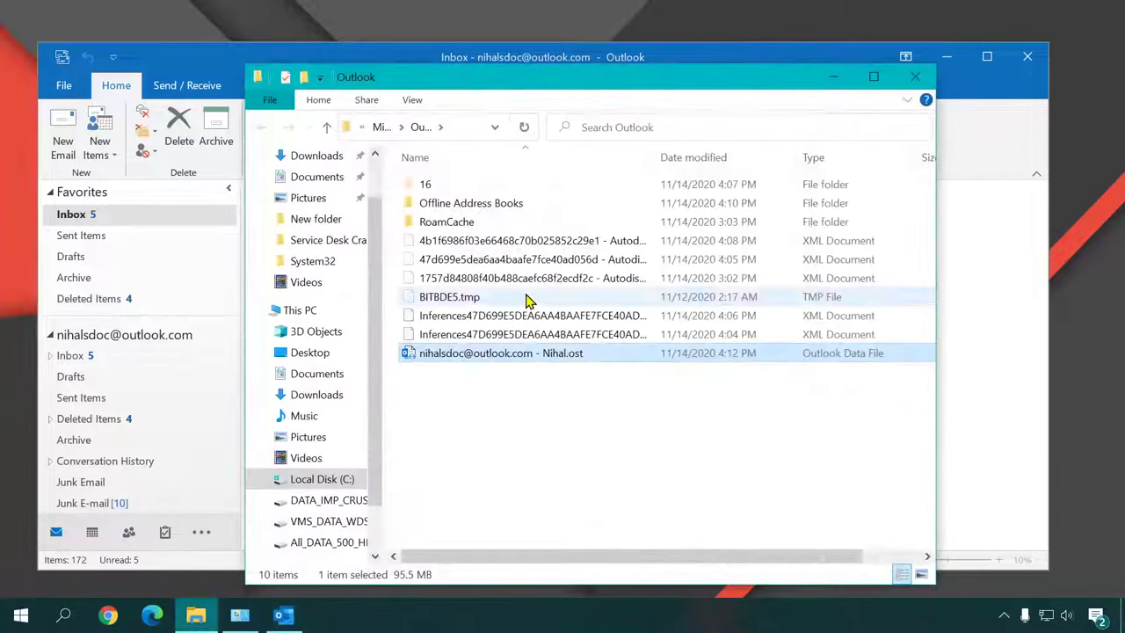
Step: Close the Account Settings window and exit Outlook, keeping the Explorer folder open
{"action": "left_click_drag", "start_coordinate": [545, 83], "coordinate": [548, 367]}
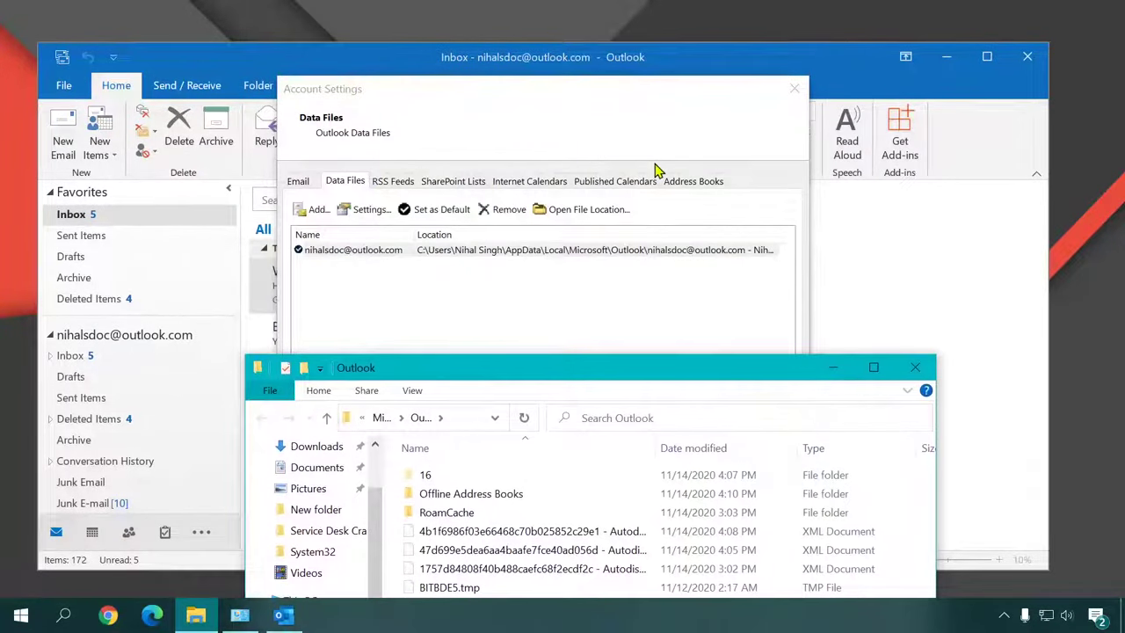
{"action": "left_click", "coordinate": [788, 101]}
{"action": "left_click", "coordinate": [794, 90]}
{"action": "left_click", "coordinate": [1027, 56]}
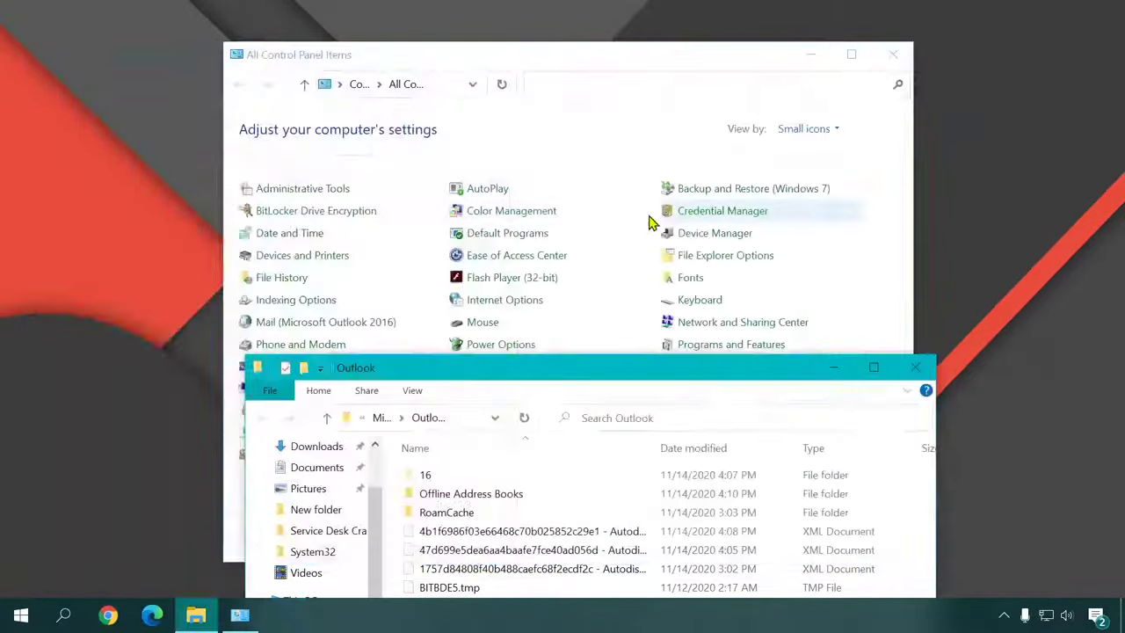
Step: Start renaming the .ost file, cancel it, widen the window and refresh the folder listing
{"action": "left_click_drag", "start_coordinate": [547, 380], "coordinate": [552, 75]}
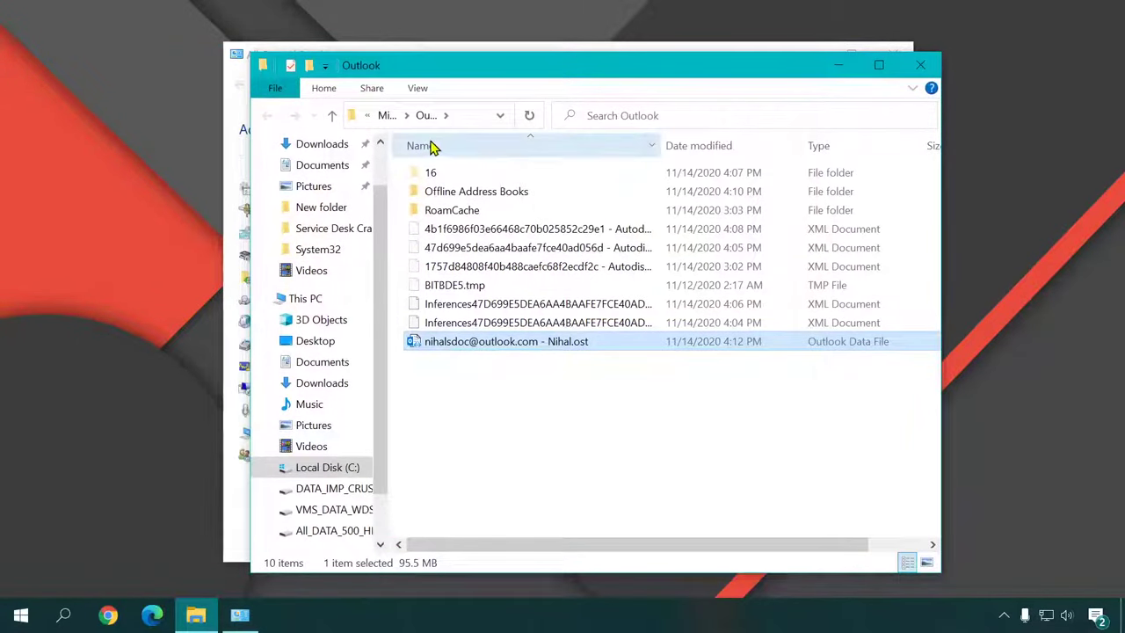
{"action": "left_click", "coordinate": [495, 351]}
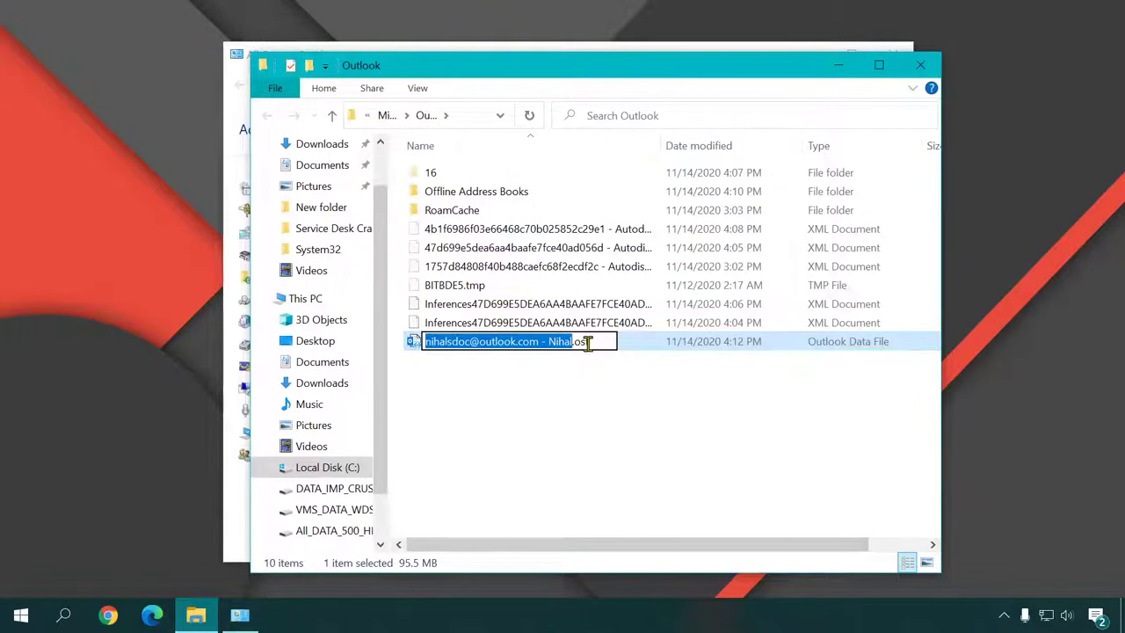
{"action": "left_click", "coordinate": [597, 342]}
{"action": "type", "text": "."}
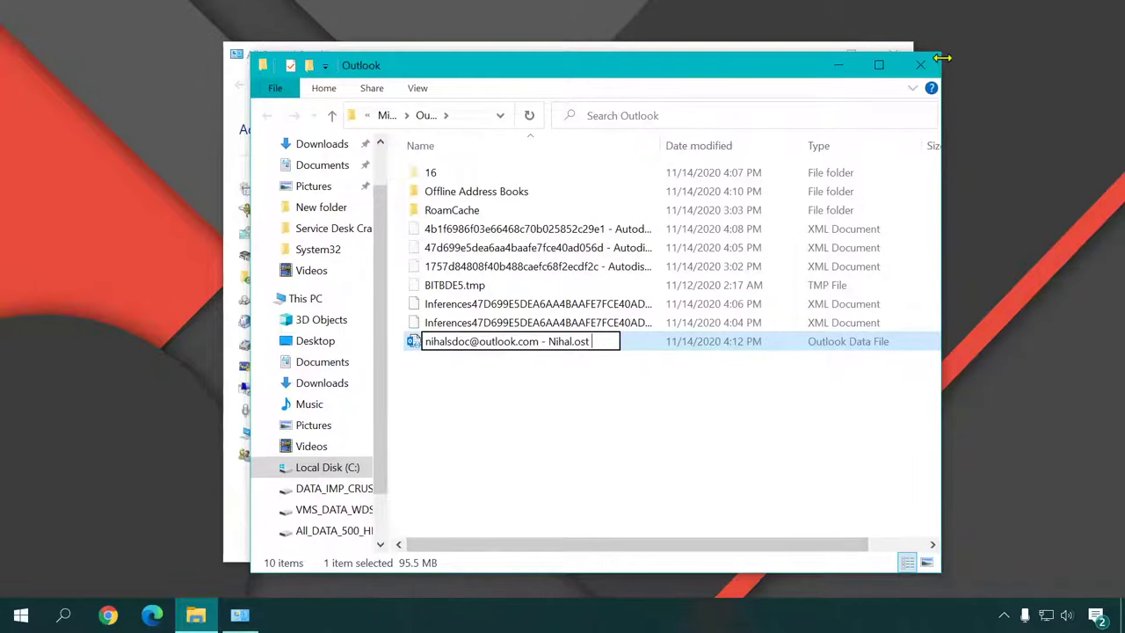
{"action": "left_click_drag", "start_coordinate": [954, 83], "coordinate": [1124, 85]}
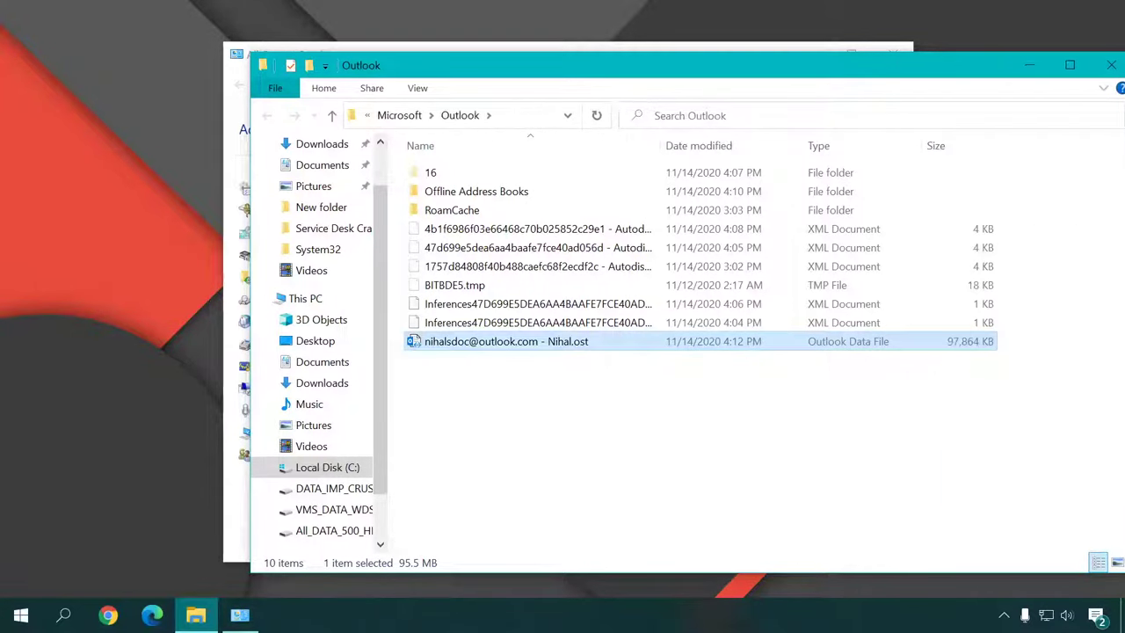
{"action": "left_click", "coordinate": [512, 343]}
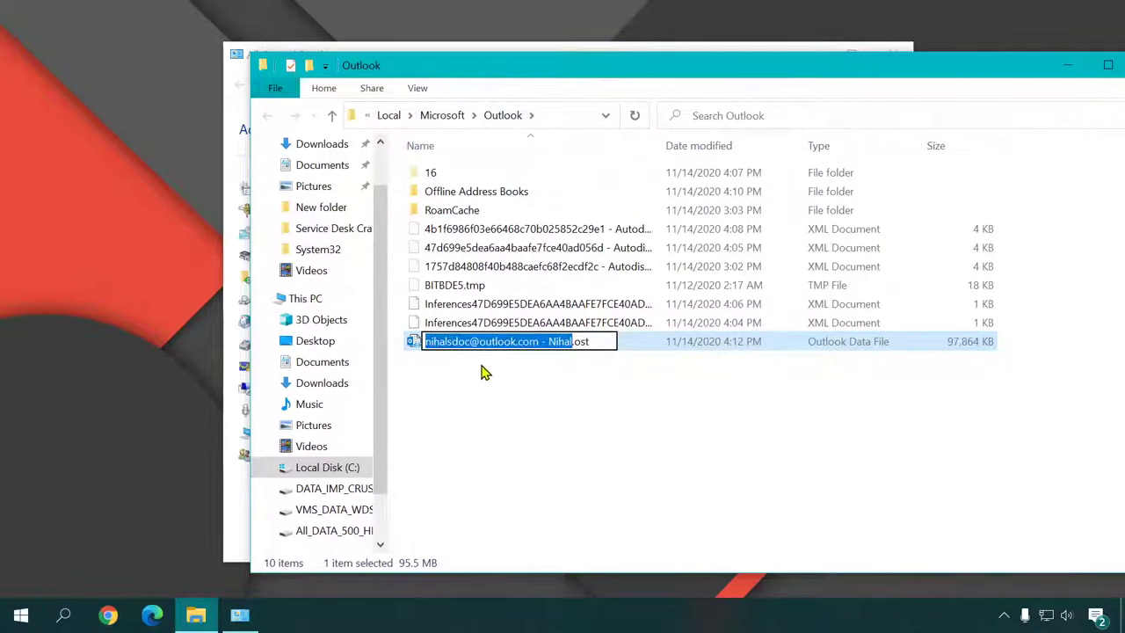
{"action": "left_click", "coordinate": [553, 376]}
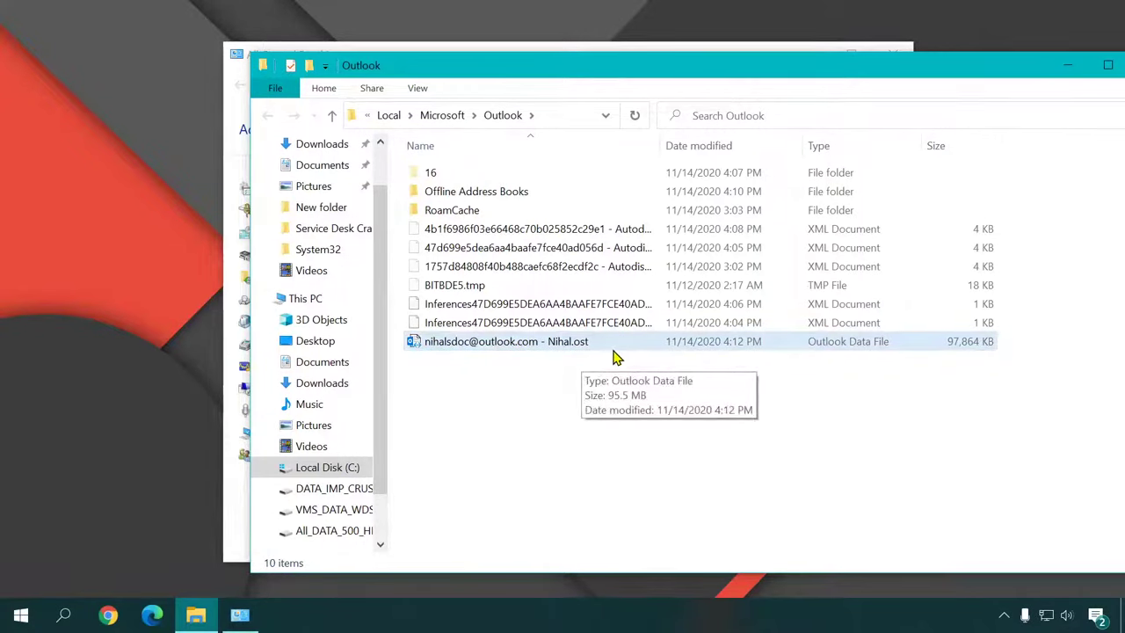
{"action": "left_click", "coordinate": [503, 115]}
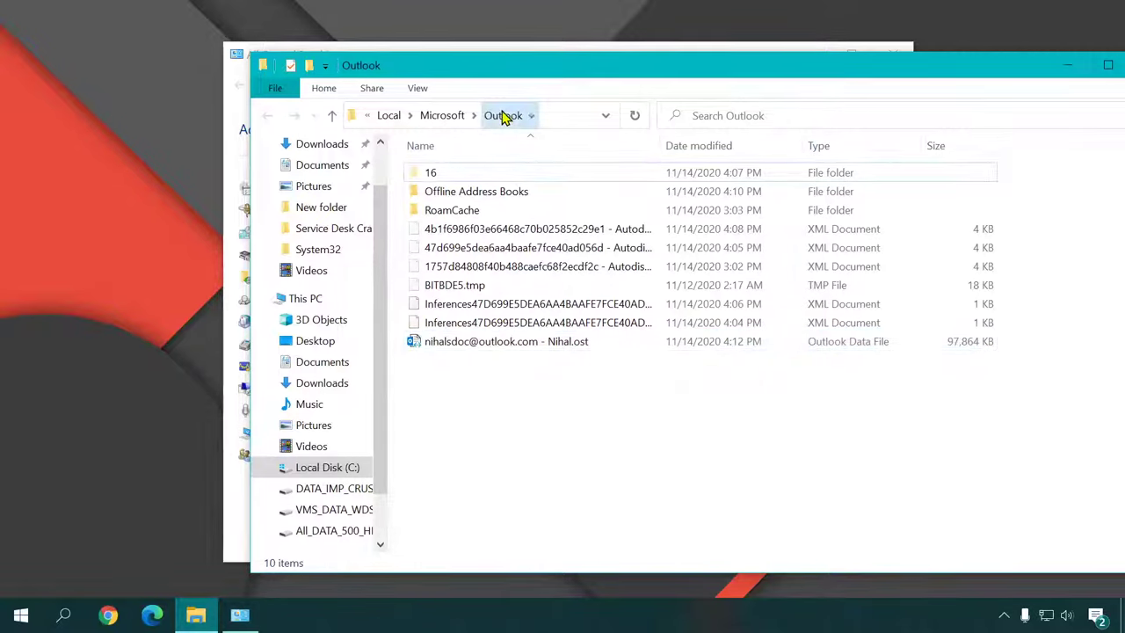
Step: Rename the Outlook data file's extension to .ost_old, then close the Explorer window
{"action": "left_click", "coordinate": [594, 349]}
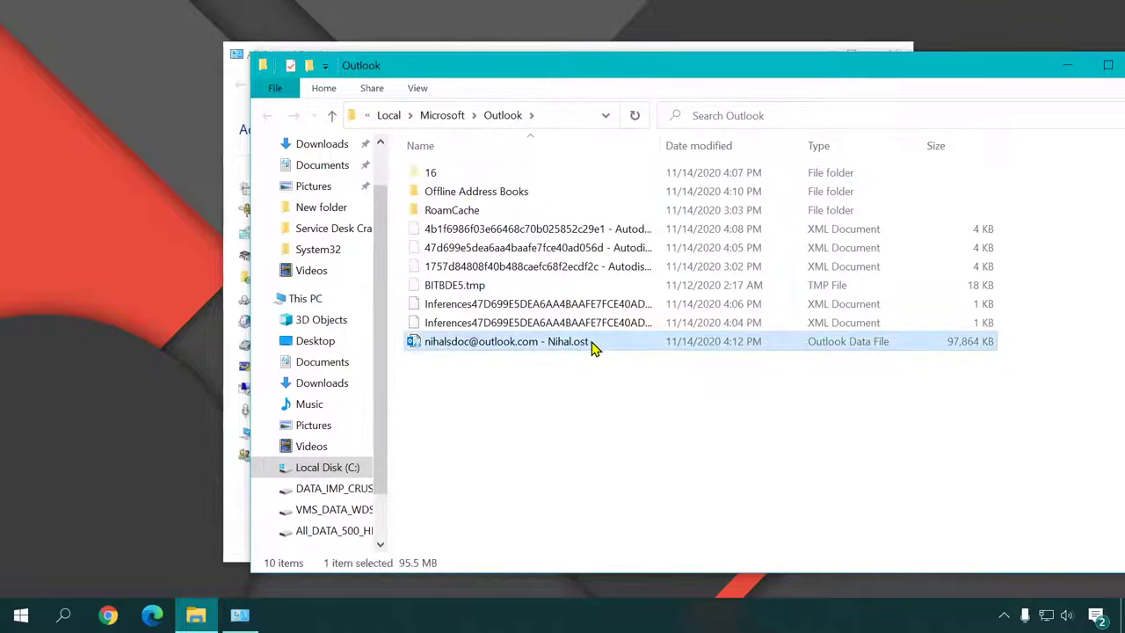
{"action": "left_click", "coordinate": [592, 342]}
{"action": "left_click", "coordinate": [594, 343]}
{"action": "type", "text": ".old"}
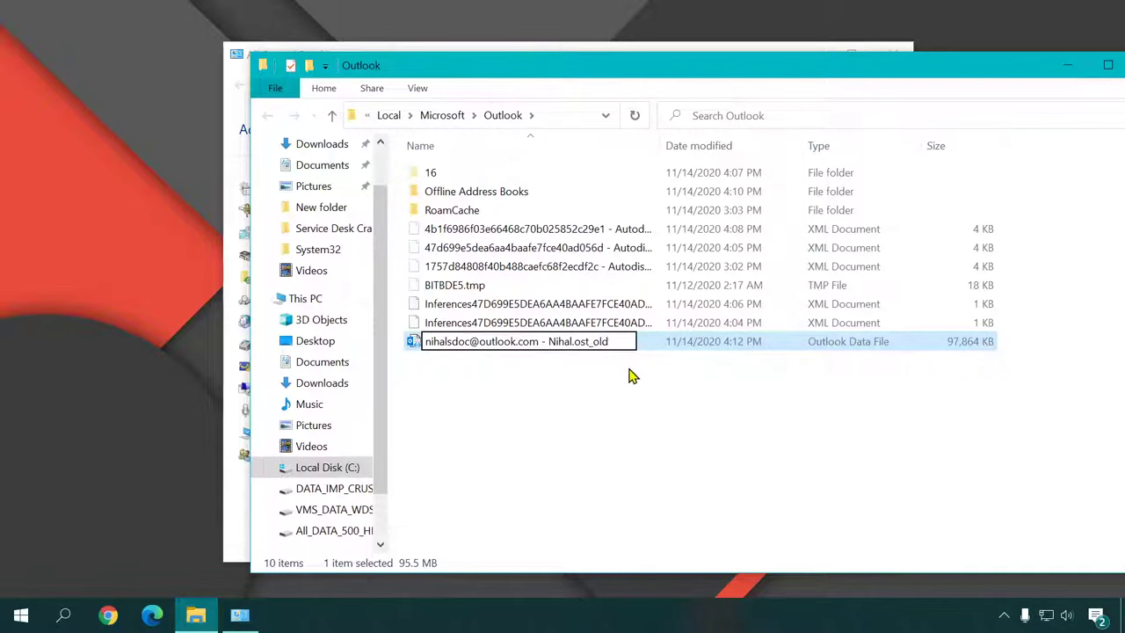
{"action": "left_click", "coordinate": [625, 424]}
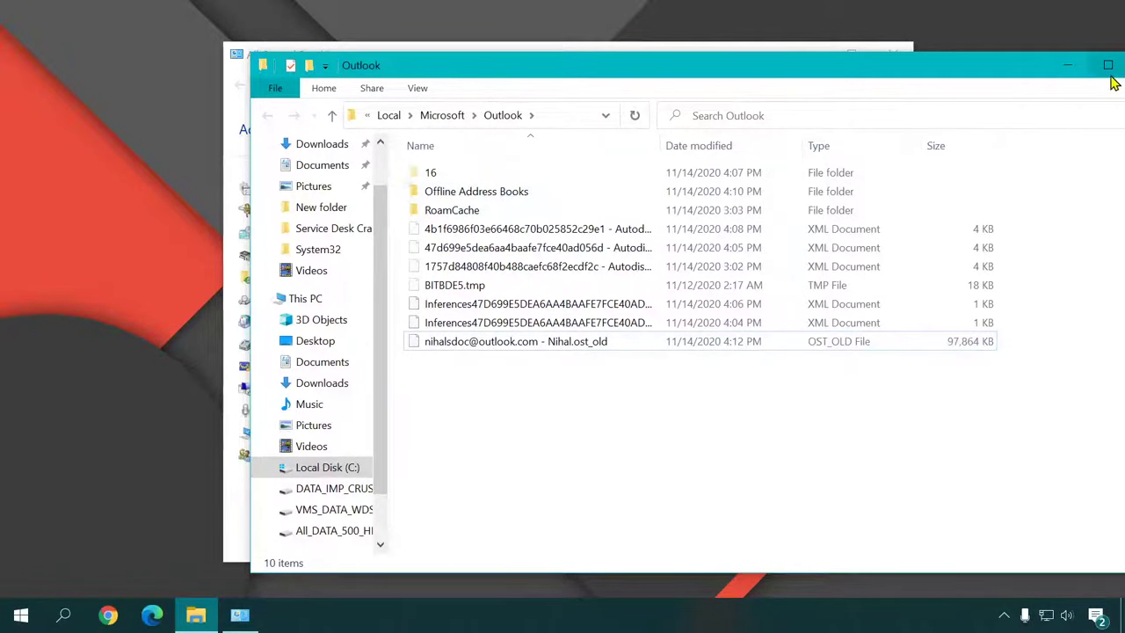
{"action": "left_click_drag", "start_coordinate": [1030, 71], "coordinate": [836, 71]}
{"action": "left_click", "coordinate": [966, 65]}
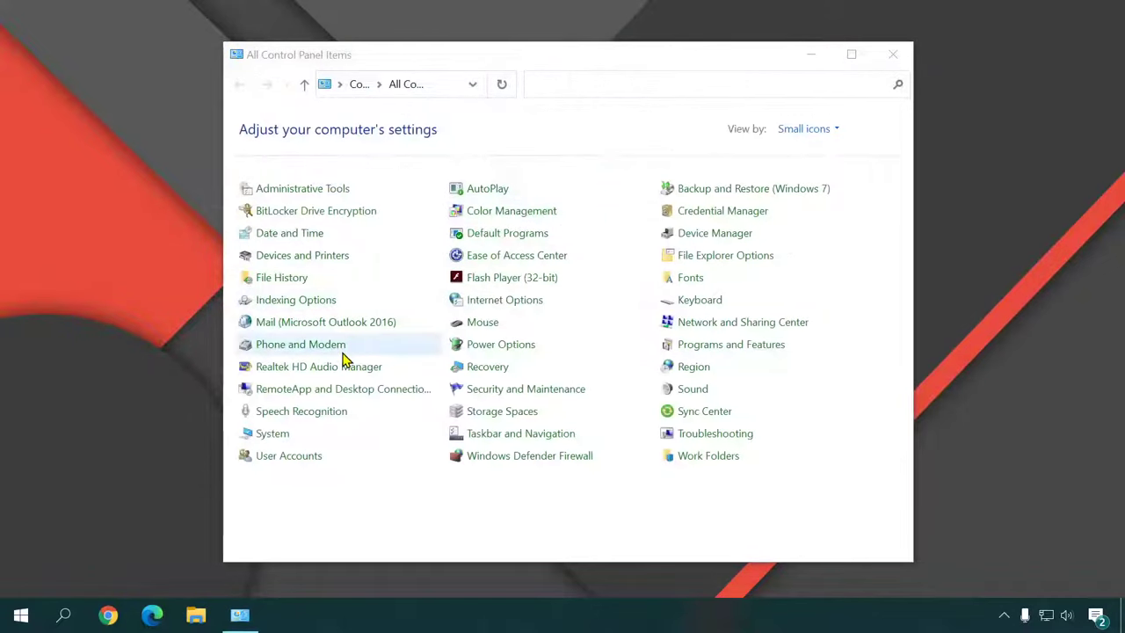
Step: Relaunch Outlook by searching 'out' from the Windows Start menu
{"action": "key", "text": "super"}
{"action": "type", "text": "out"}
{"action": "key", "text": "Return"}
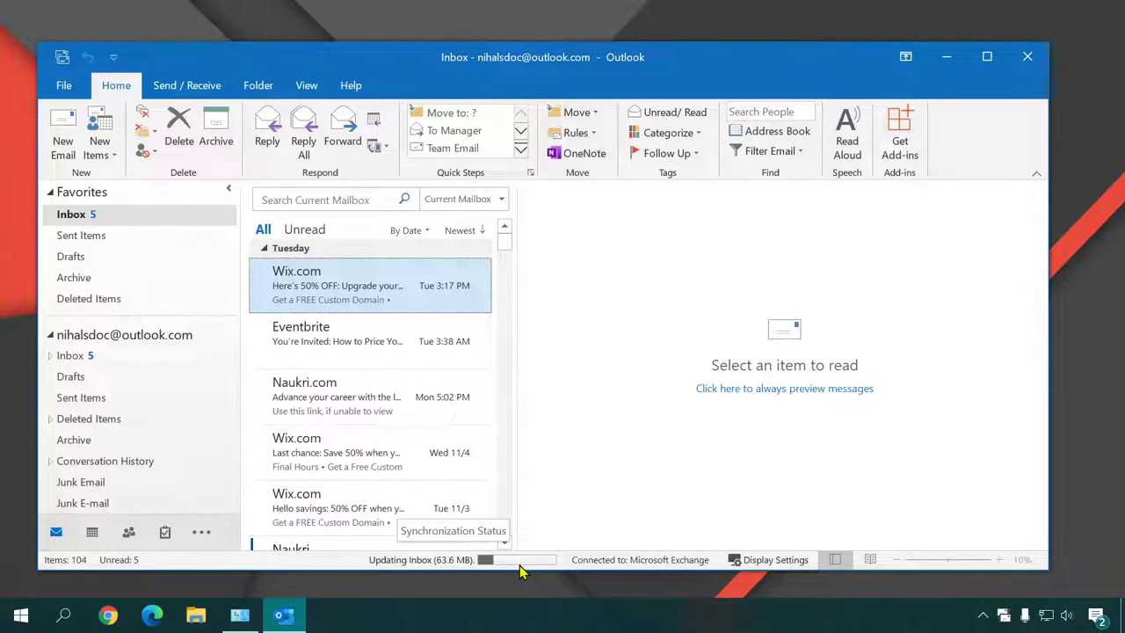
Step: Open the data file folder and compare the new 49,000 KB .ost with the 97,864 KB .ost_old
{"action": "left_click", "coordinate": [63, 85]}
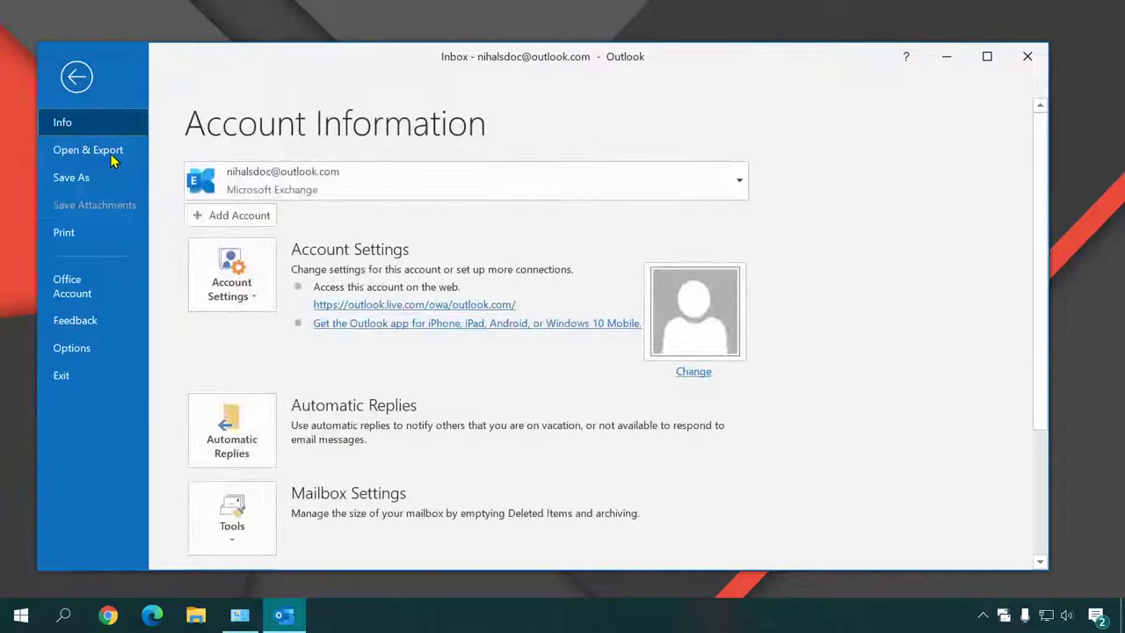
{"action": "left_click", "coordinate": [231, 273]}
{"action": "key", "text": "Escape"}
{"action": "key", "text": "Escape"}
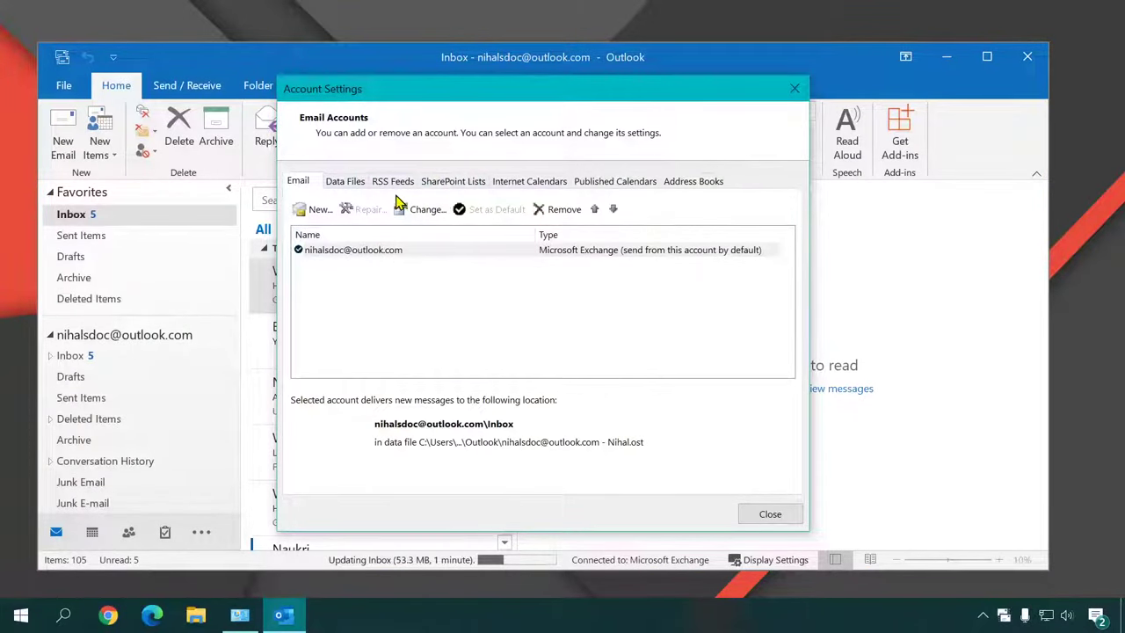
{"action": "left_click", "coordinate": [350, 182]}
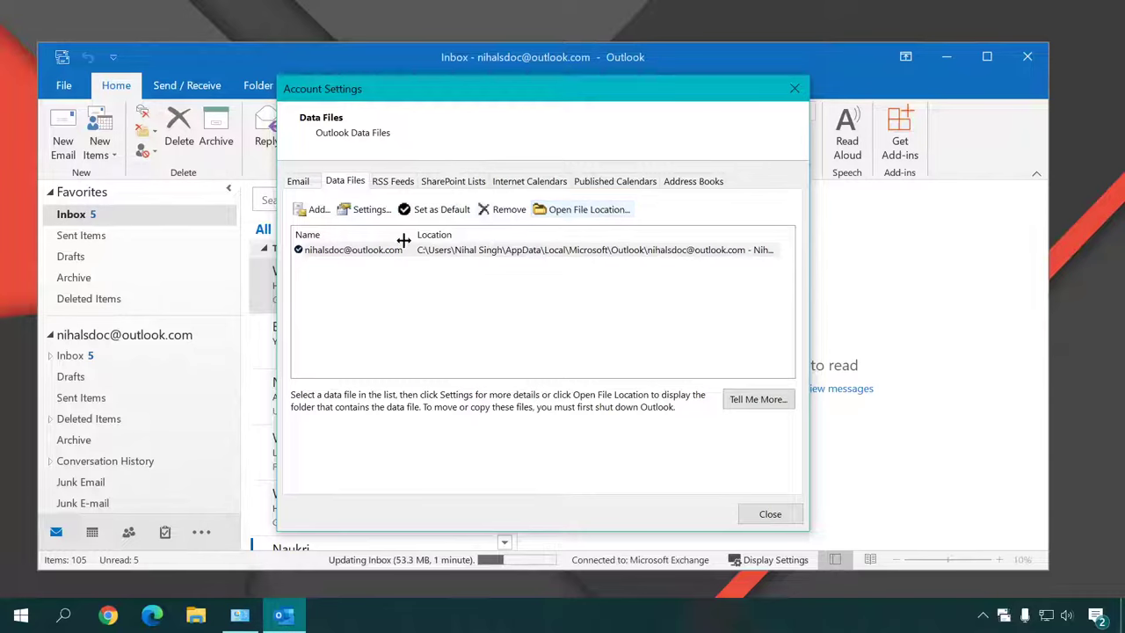
{"action": "left_click", "coordinate": [583, 209]}
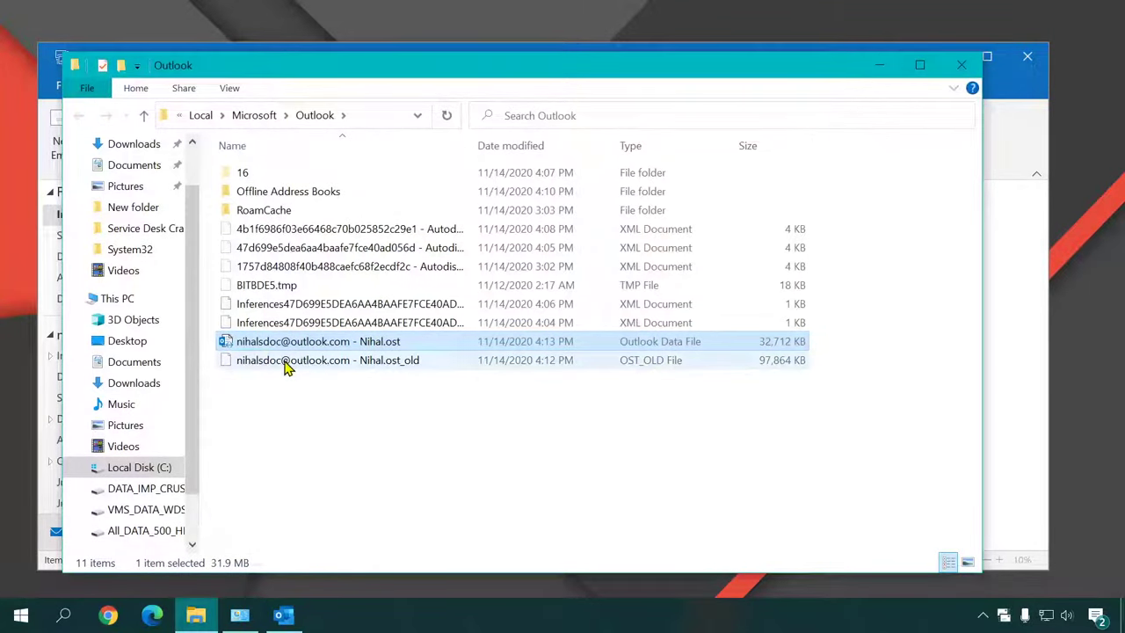
{"action": "left_click", "coordinate": [298, 367]}
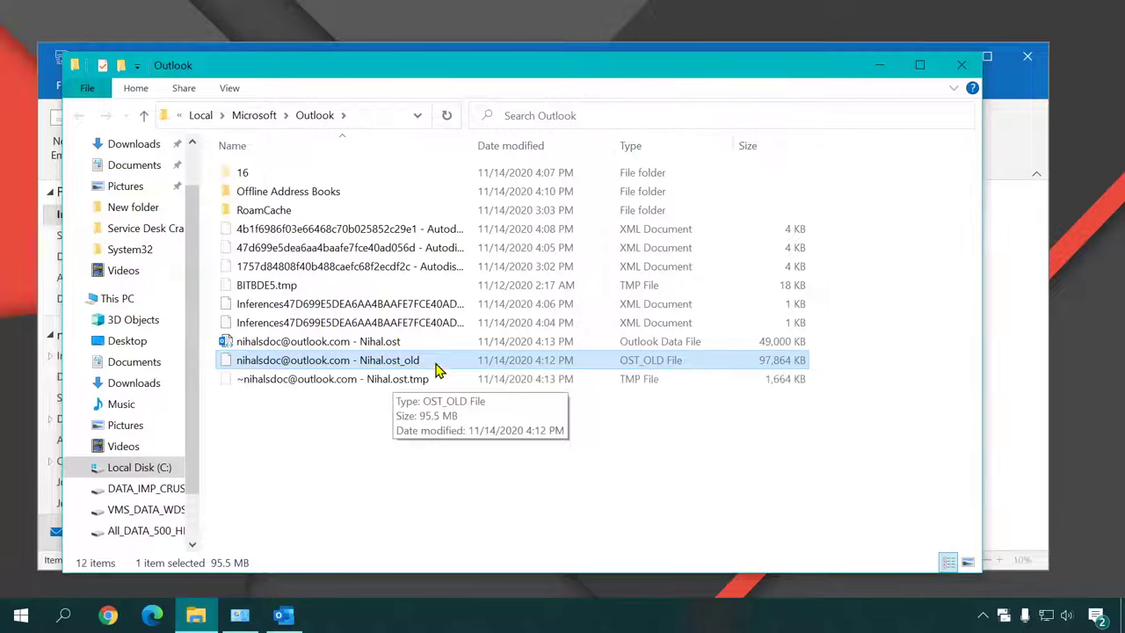
{"action": "left_click", "coordinate": [312, 349]}
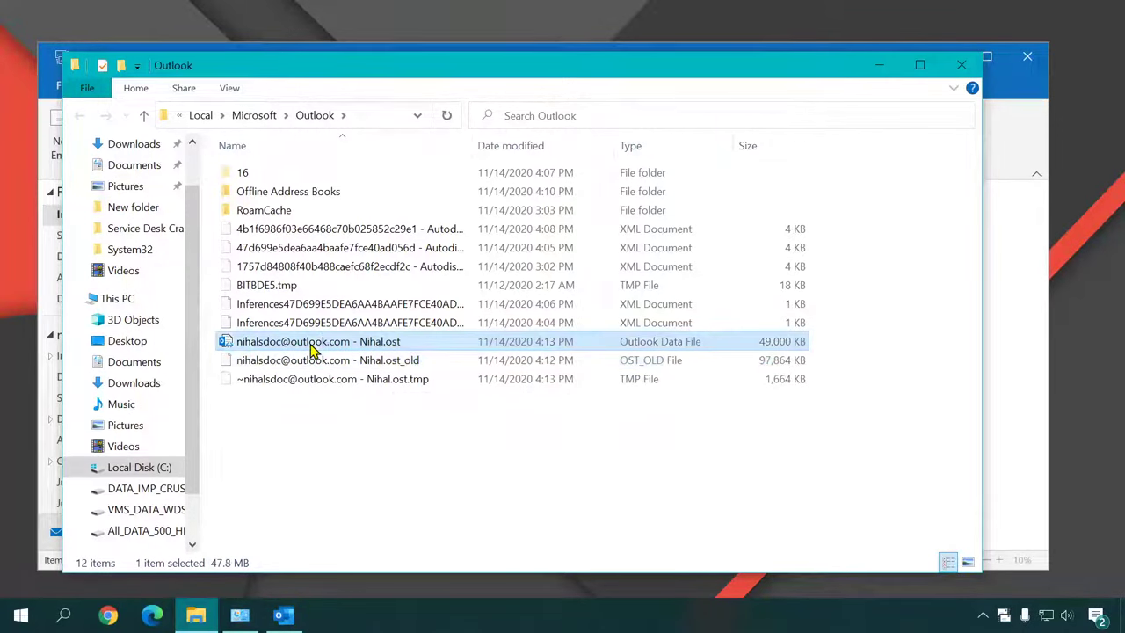
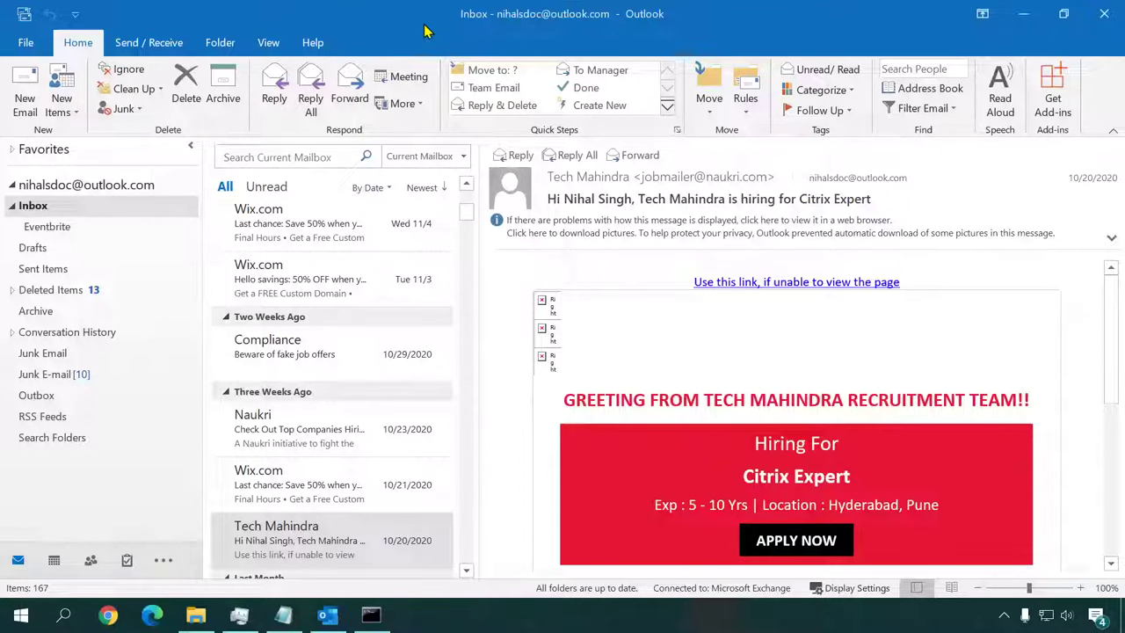
Step: Read the Wix 50% OFF email, glance at the November 2020 calendar, then return to Mail
{"action": "left_click", "coordinate": [290, 279]}
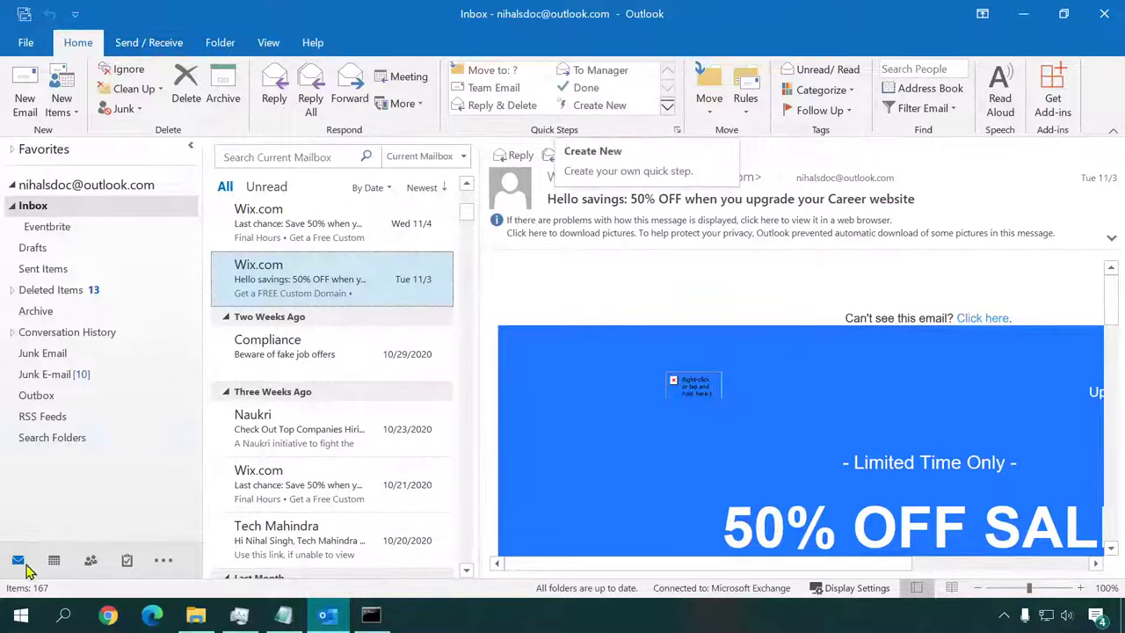
{"action": "left_click", "coordinate": [53, 560]}
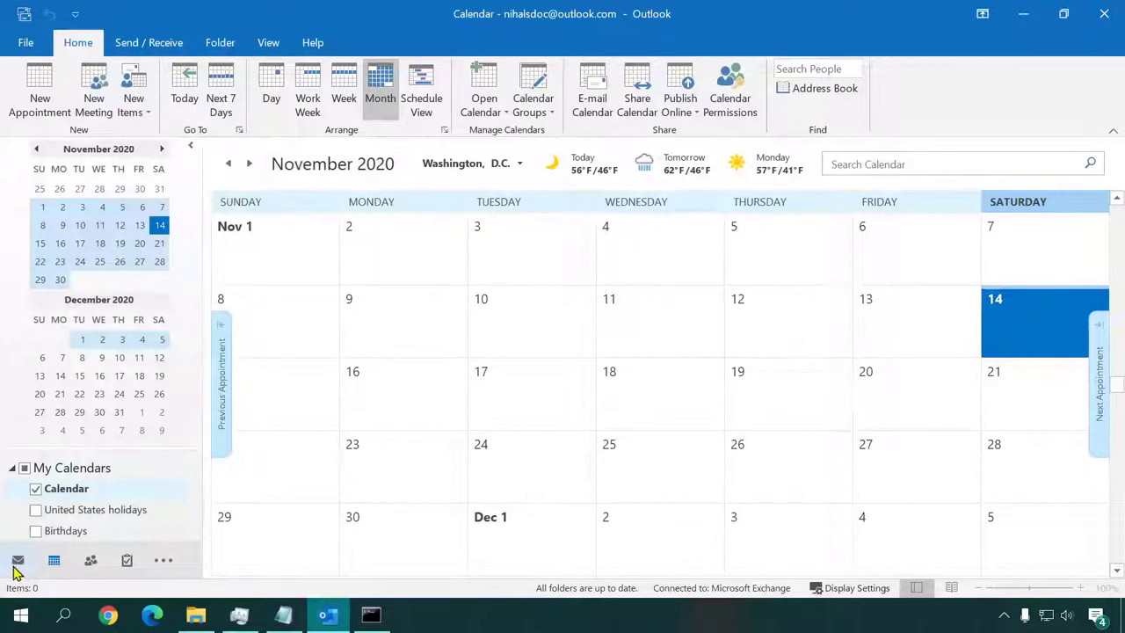
{"action": "left_click", "coordinate": [17, 562]}
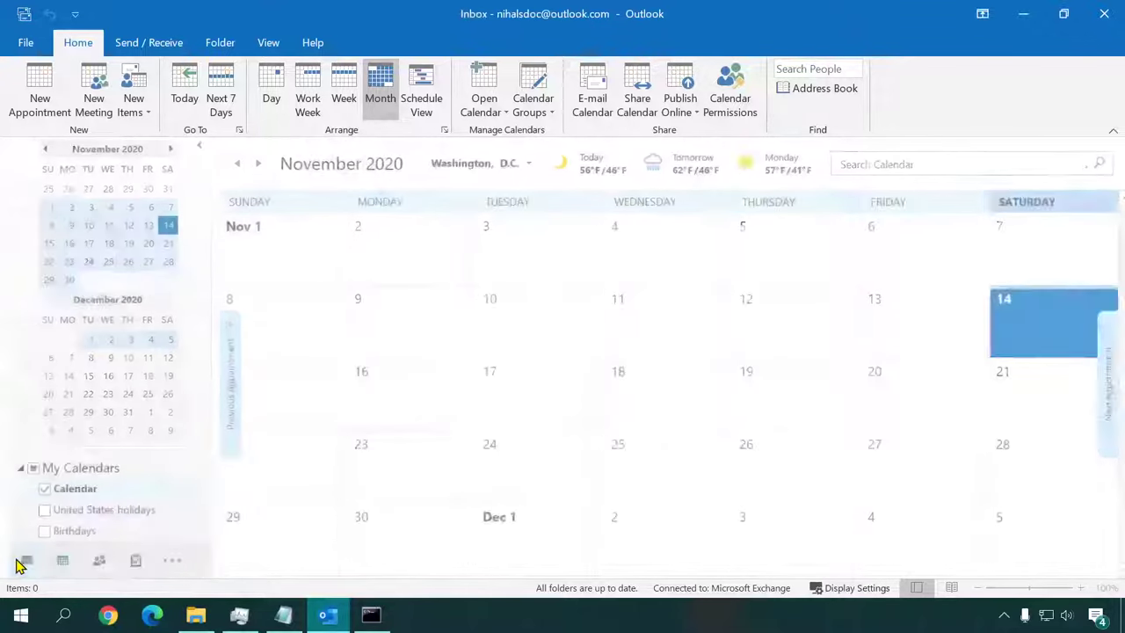
{"action": "left_click", "coordinate": [25, 42]}
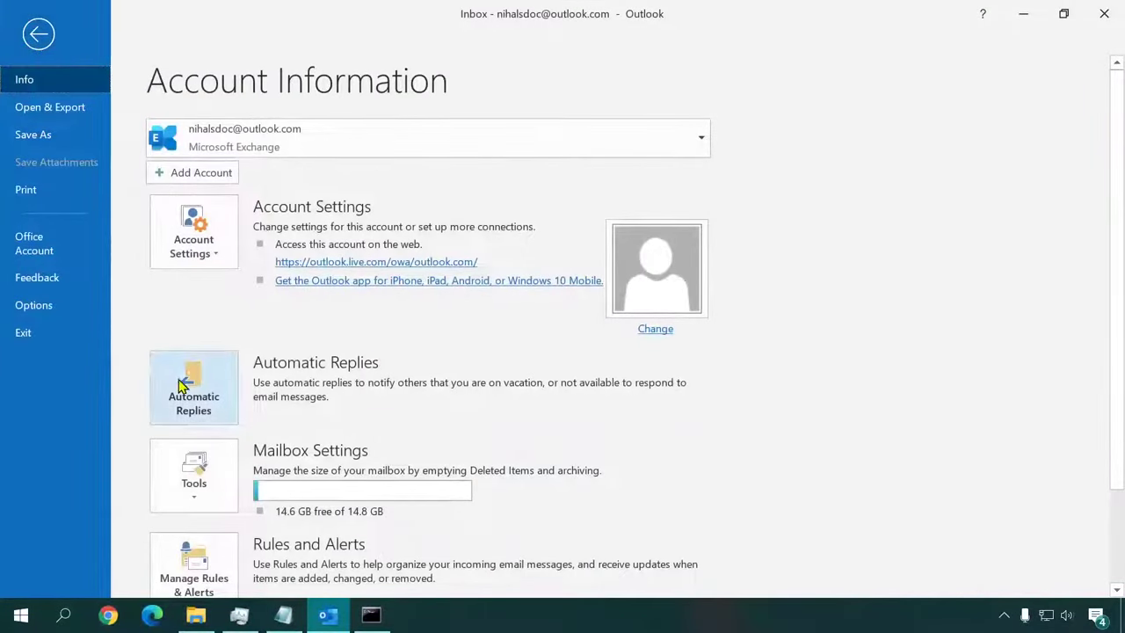
Step: In Outlook Options > Add-ins, review the Skype Meeting and OneNote Notes add-in details
{"action": "left_click", "coordinate": [35, 308]}
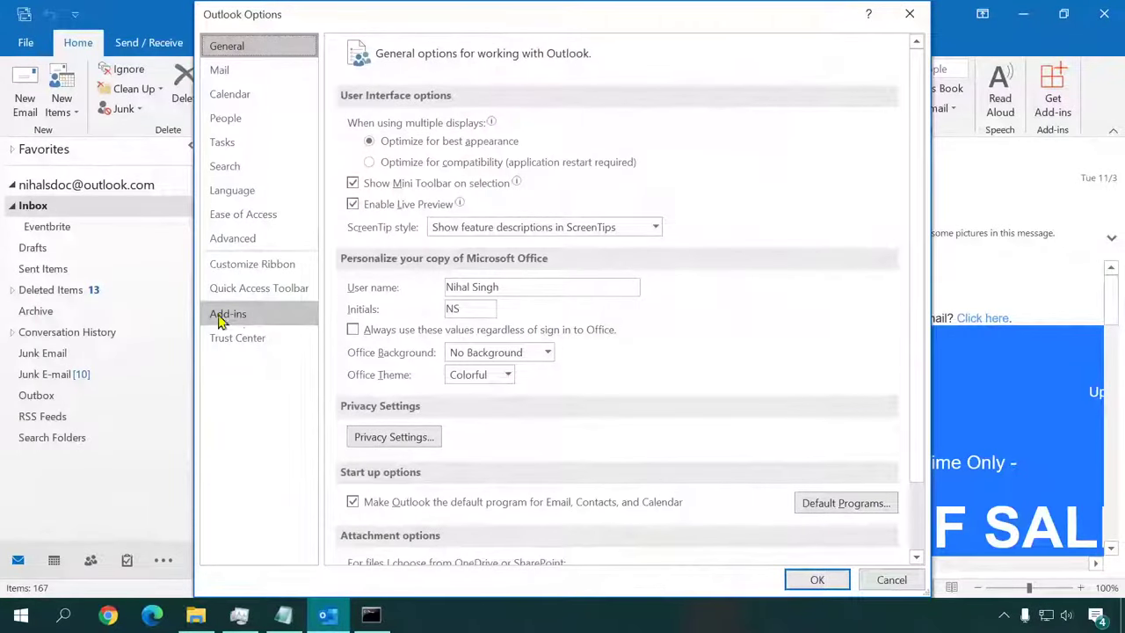
{"action": "left_click", "coordinate": [236, 322]}
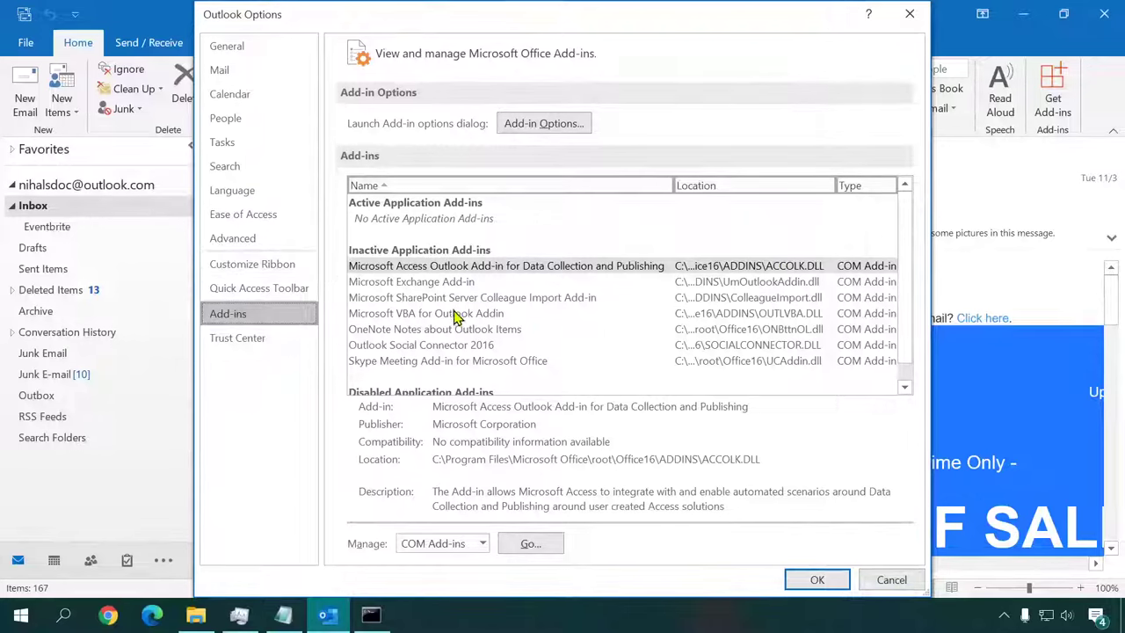
{"action": "scroll", "coordinate": [469, 315], "scroll_direction": "down", "scroll_amount": 1}
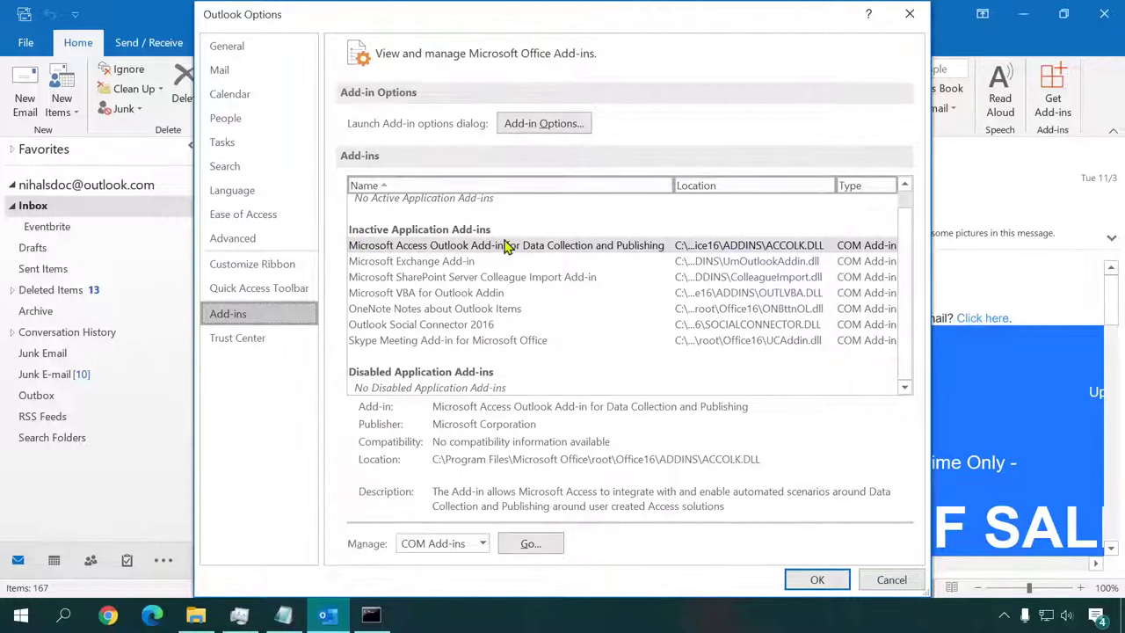
{"action": "left_click", "coordinate": [390, 344]}
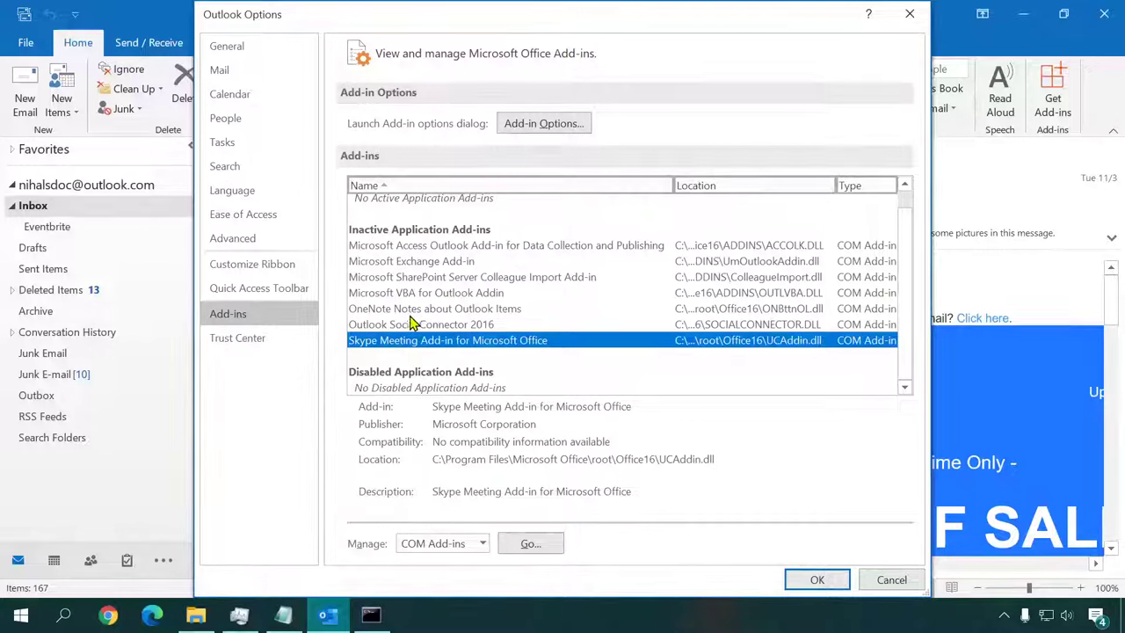
{"action": "left_click", "coordinate": [382, 312]}
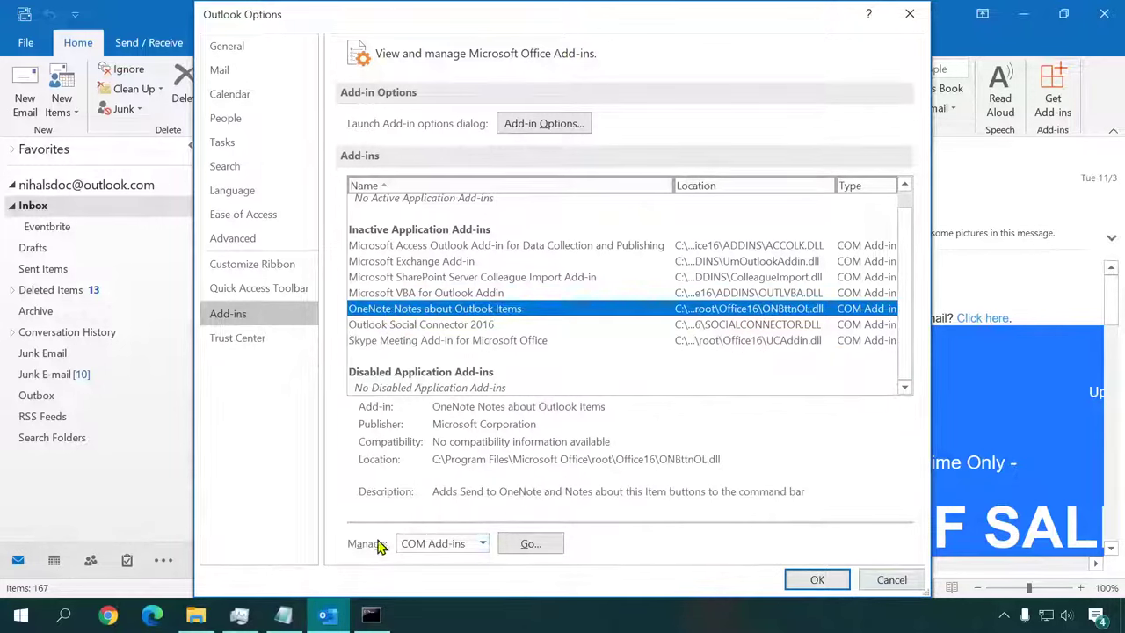
Step: Enable Skype Meeting Add-in and OneNote Notes about Outlook Items in the COM Add-ins manager
{"action": "left_click", "coordinate": [422, 543]}
{"action": "left_click", "coordinate": [439, 559]}
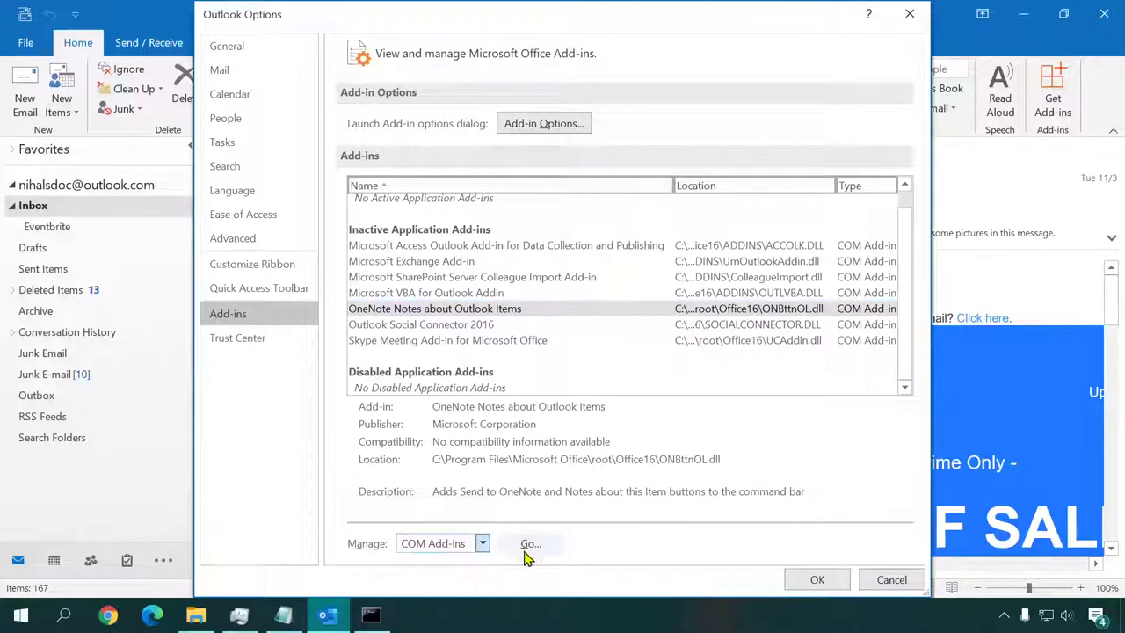
{"action": "left_click", "coordinate": [428, 545]}
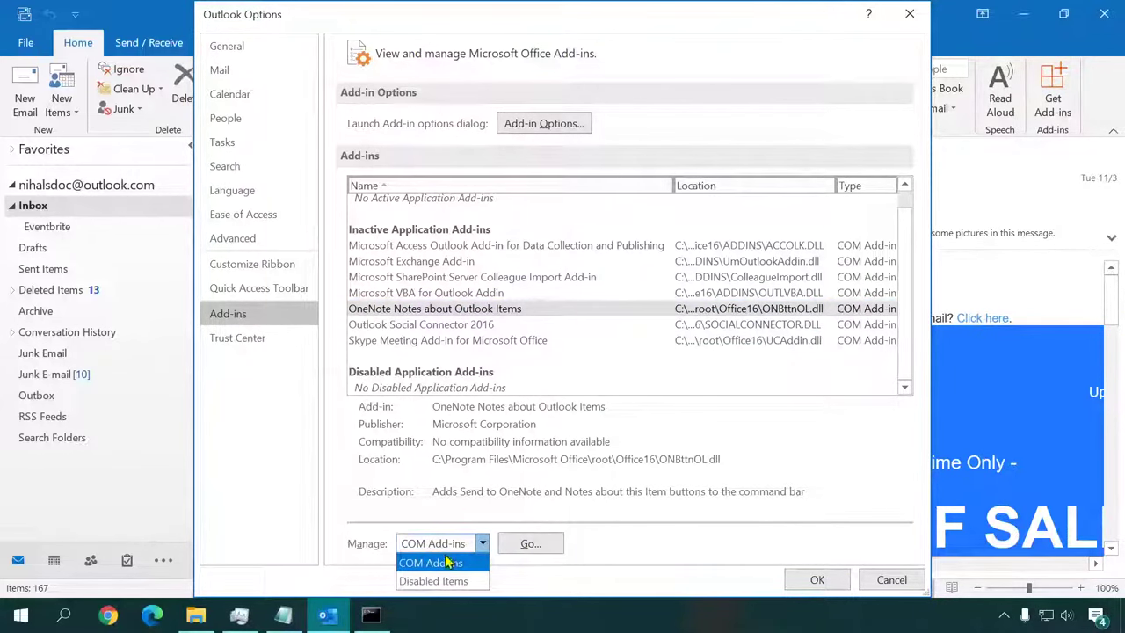
{"action": "left_click", "coordinate": [449, 563]}
{"action": "left_click", "coordinate": [530, 543]}
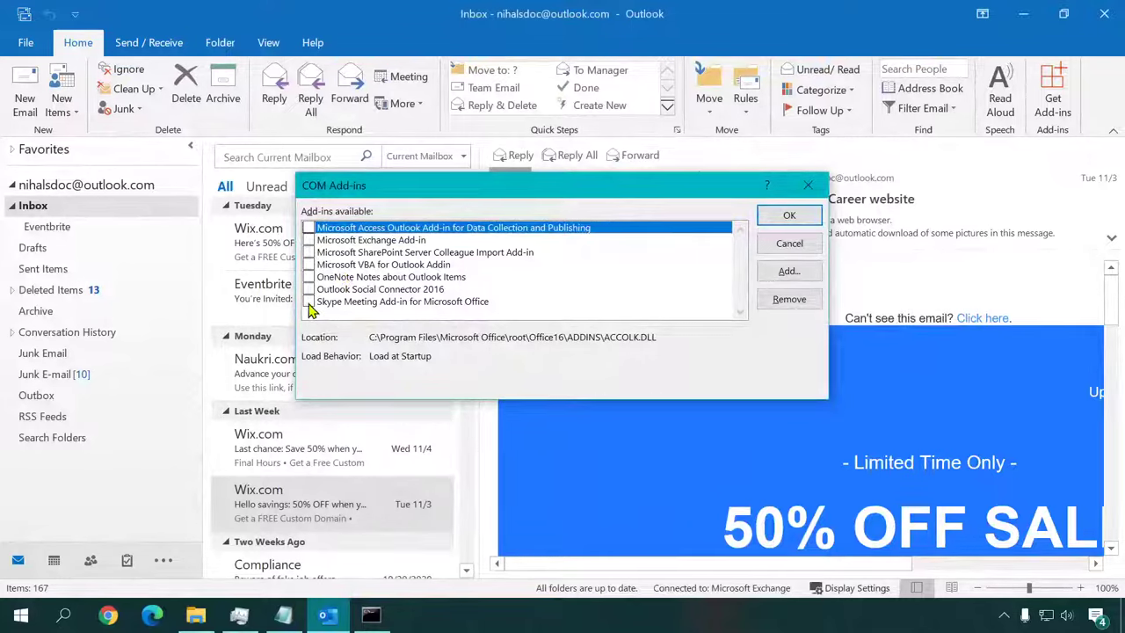
{"action": "left_click", "coordinate": [309, 303]}
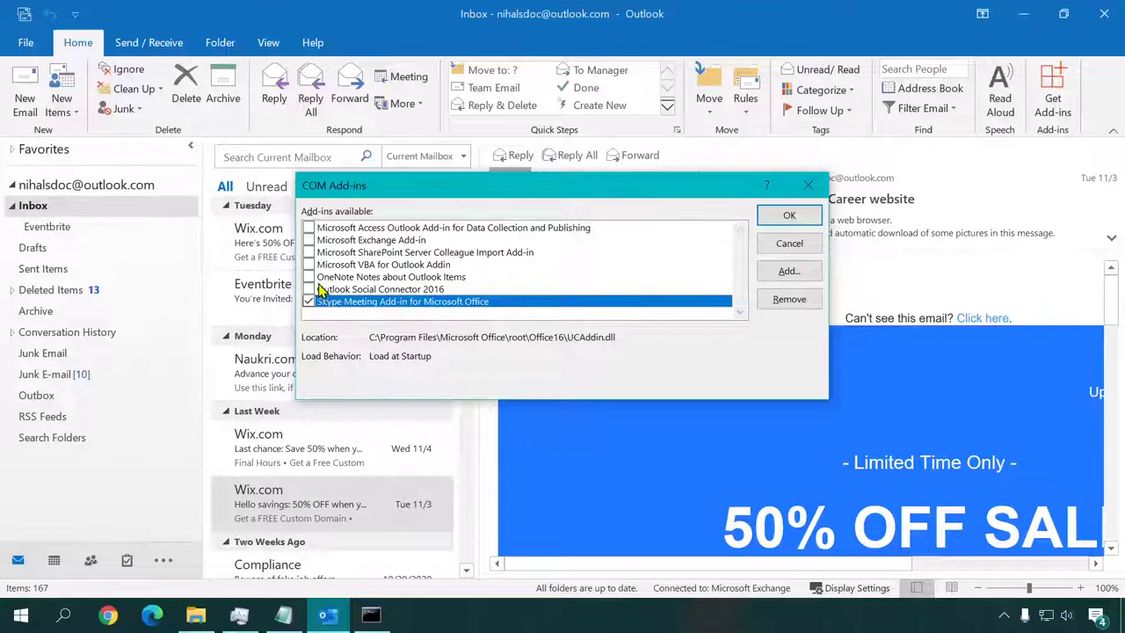
{"action": "left_click", "coordinate": [308, 278]}
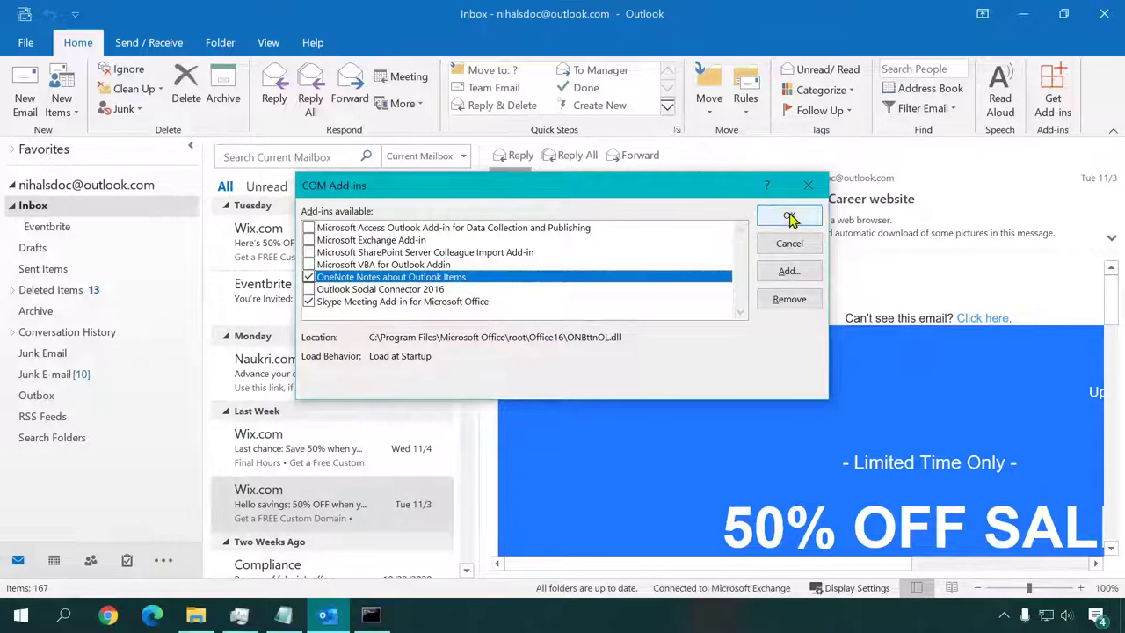
{"action": "left_click", "coordinate": [762, 221]}
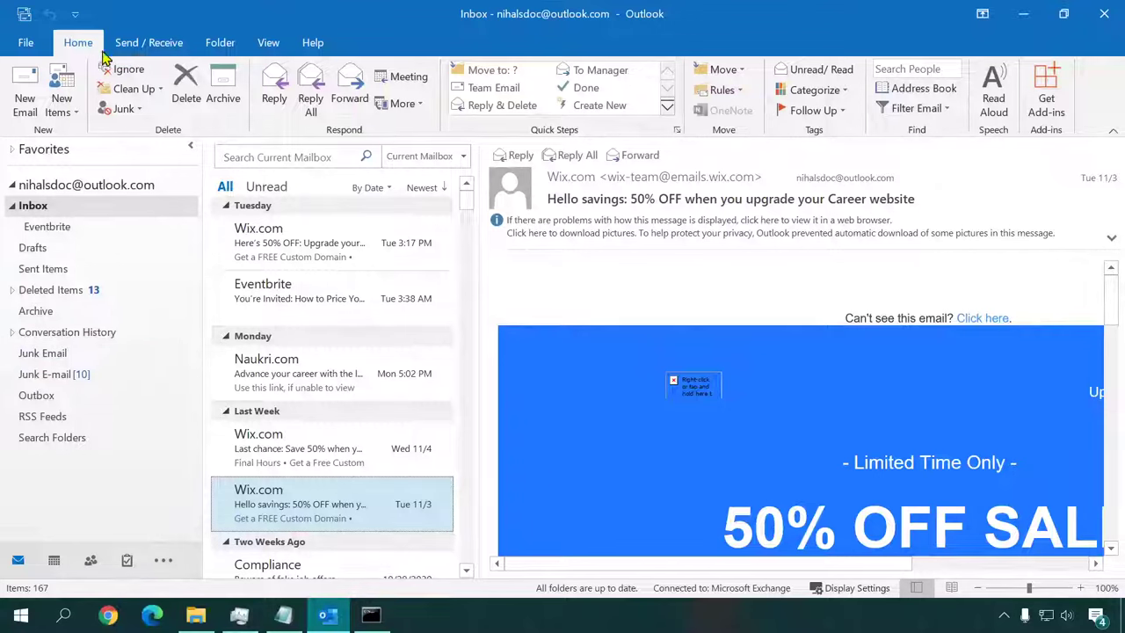
Step: Close Outlook and relaunch it from the Start search with 'out'
{"action": "left_click", "coordinate": [127, 43]}
{"action": "left_click", "coordinate": [26, 42]}
{"action": "left_click", "coordinate": [40, 39]}
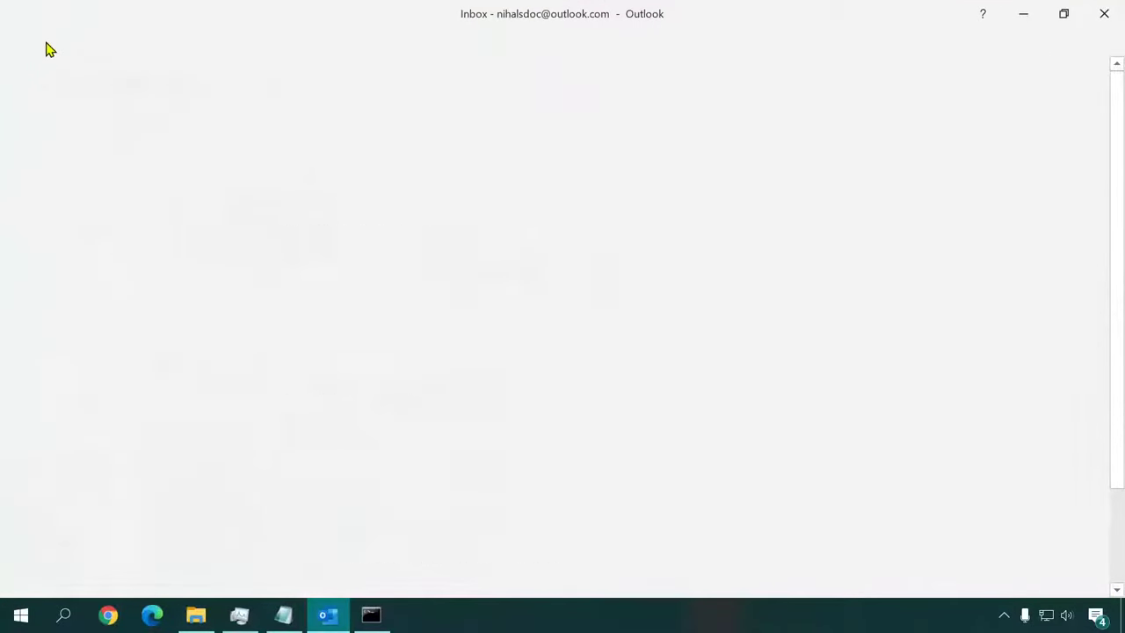
{"action": "left_click", "coordinate": [78, 44]}
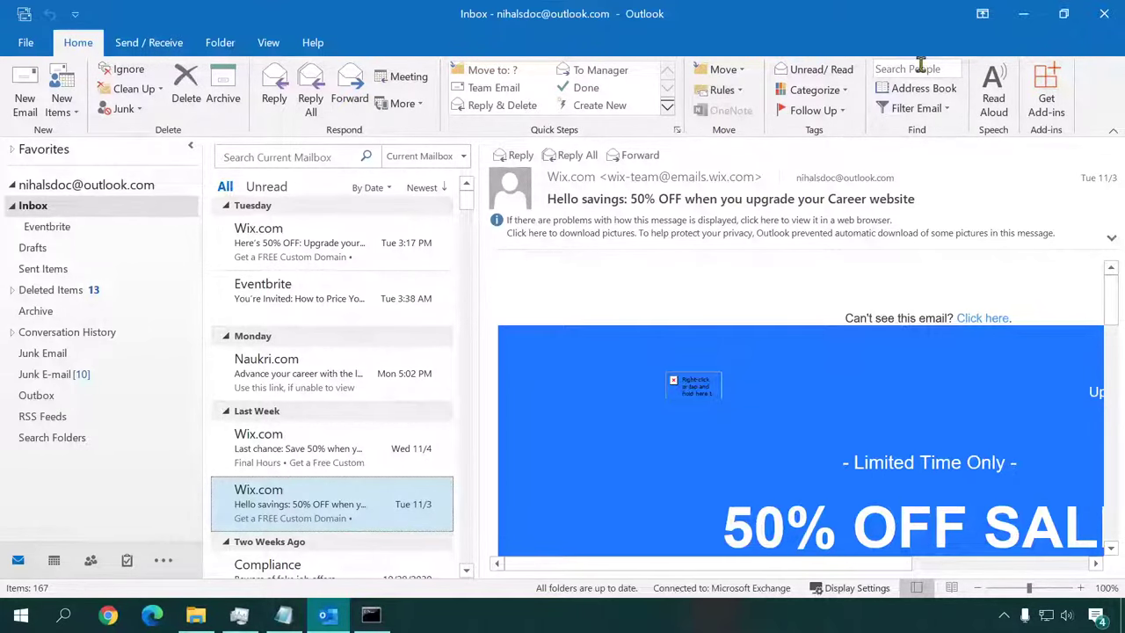
{"action": "left_click", "coordinate": [1104, 13]}
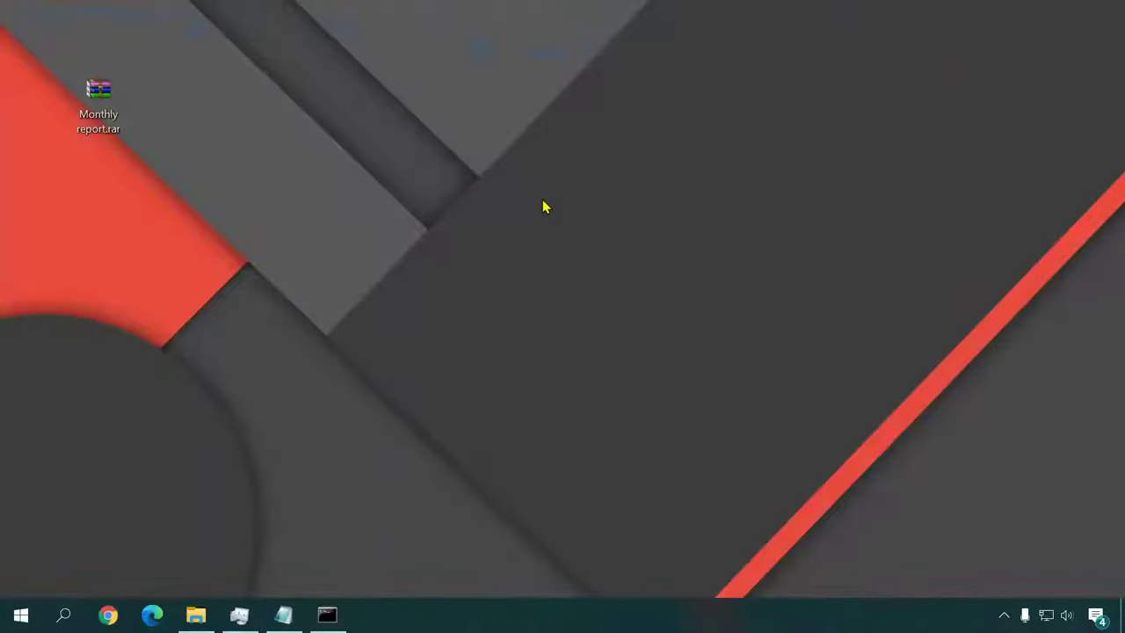
{"action": "key", "text": "super"}
{"action": "type", "text": "out"}
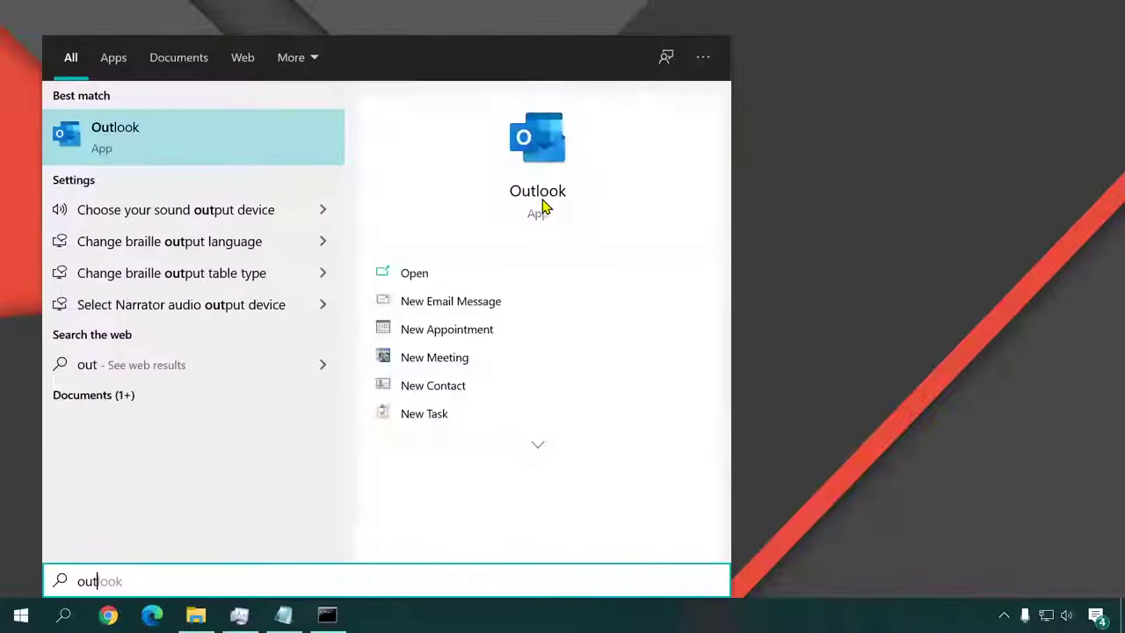
{"action": "key", "text": "Return"}
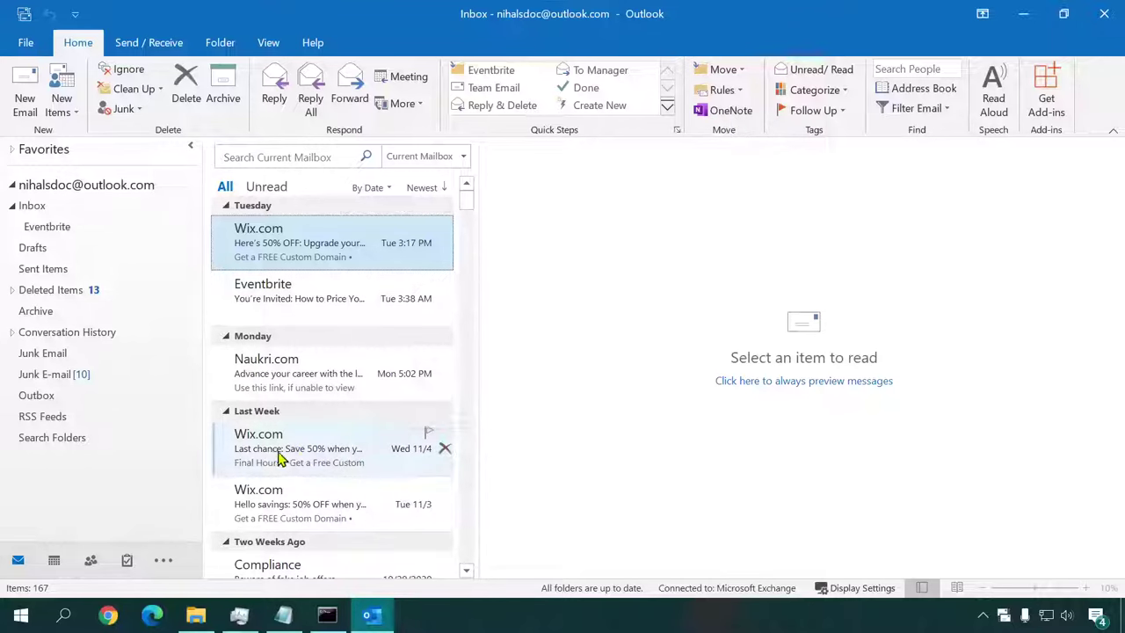
Step: Send the Eventbrite invitation to OneNote, choosing the imp notes section under important notes
{"action": "left_click", "coordinate": [339, 297]}
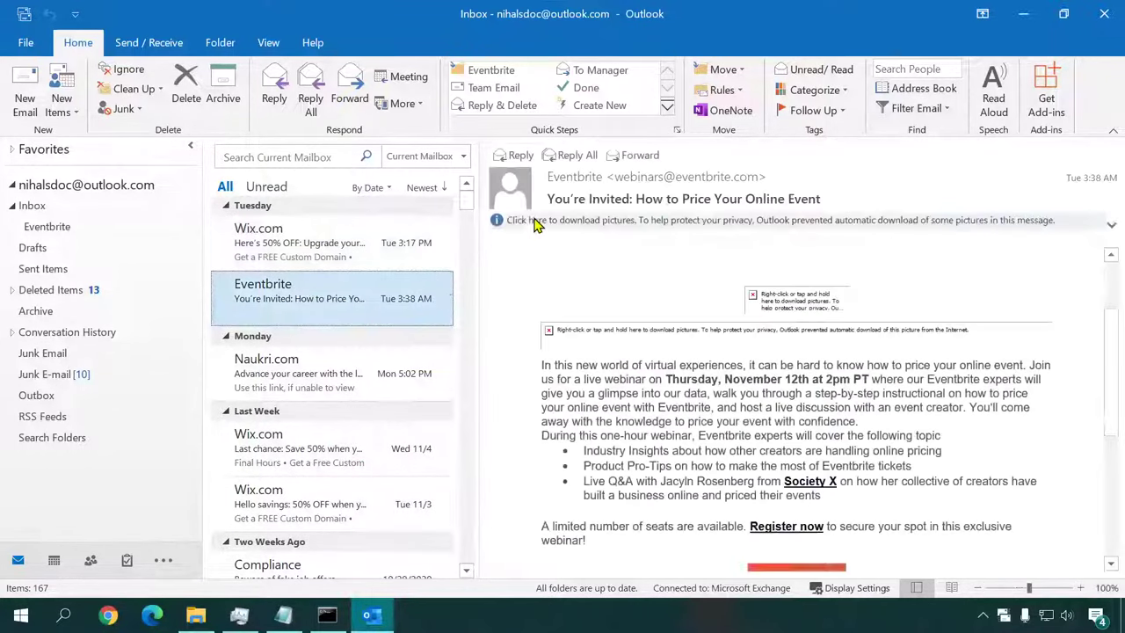
{"action": "left_click", "coordinate": [726, 111]}
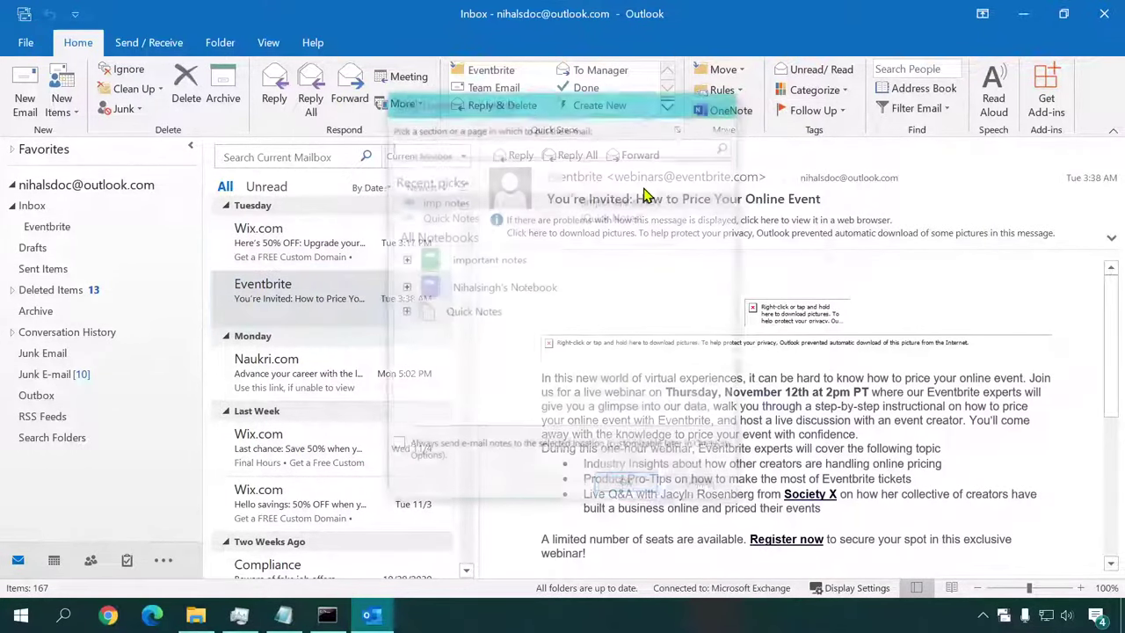
{"action": "left_click", "coordinate": [403, 261]}
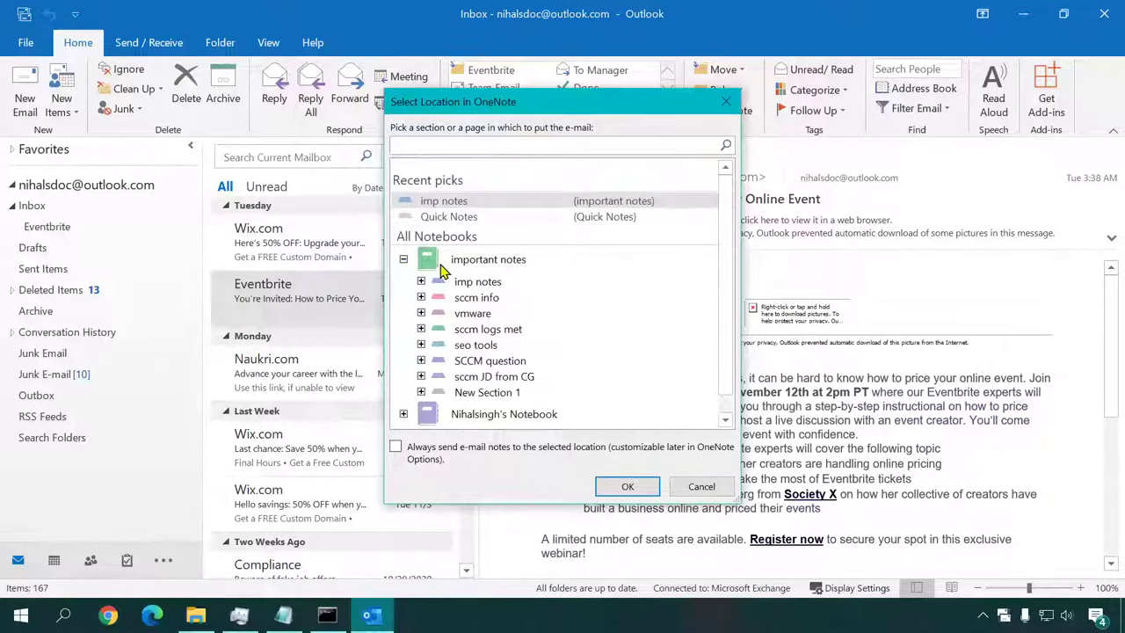
{"action": "left_click", "coordinate": [483, 283]}
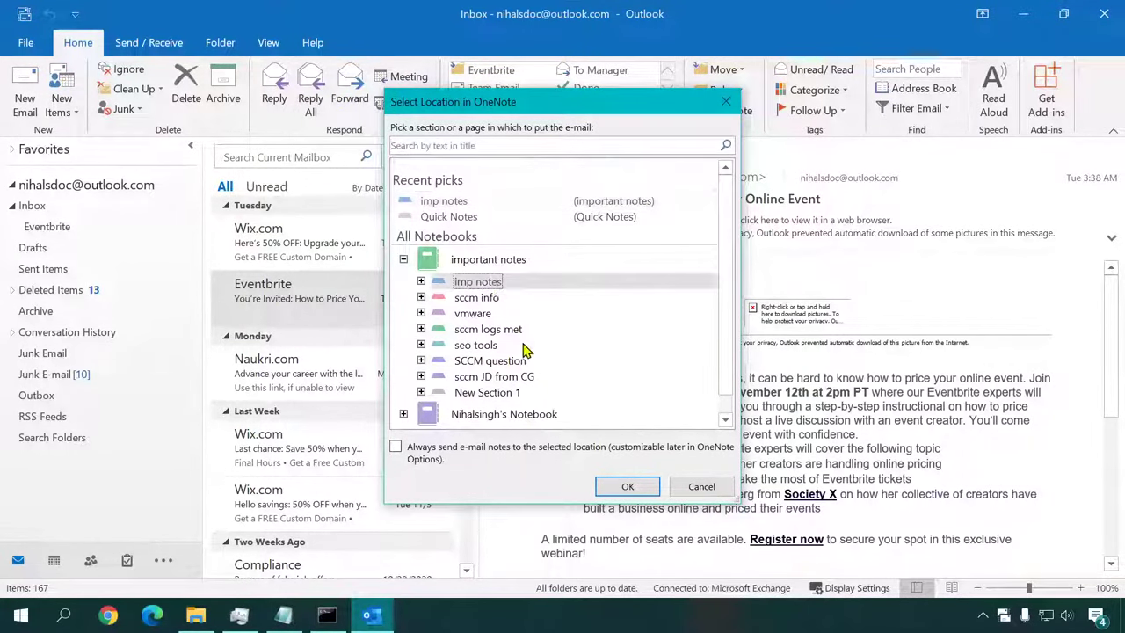
Step: Confirm the imp notes destination, scroll through the saved Eventbrite page, then minimize OneNote
{"action": "left_click", "coordinate": [625, 487]}
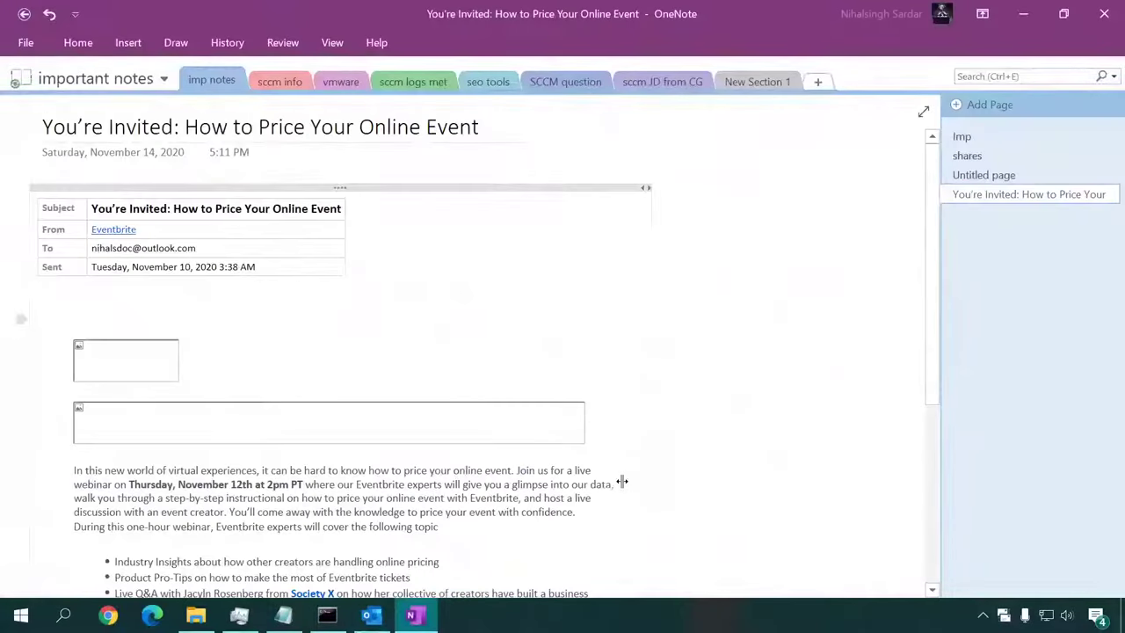
{"action": "scroll", "coordinate": [351, 286], "scroll_direction": "down", "scroll_amount": 5}
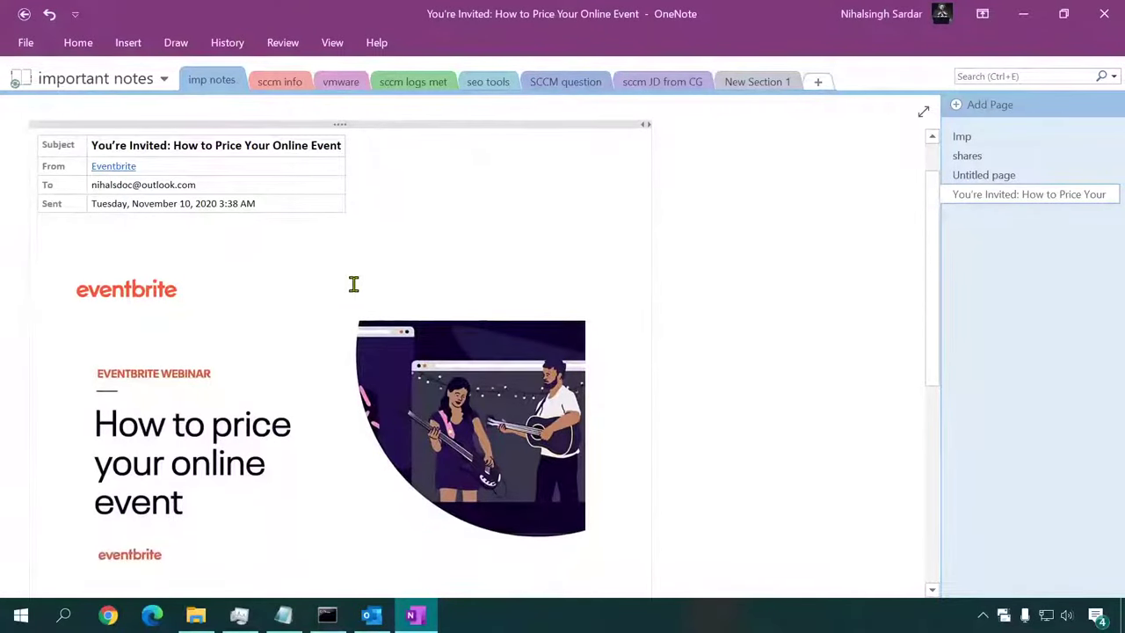
{"action": "scroll", "coordinate": [354, 284], "scroll_direction": "down", "scroll_amount": 4}
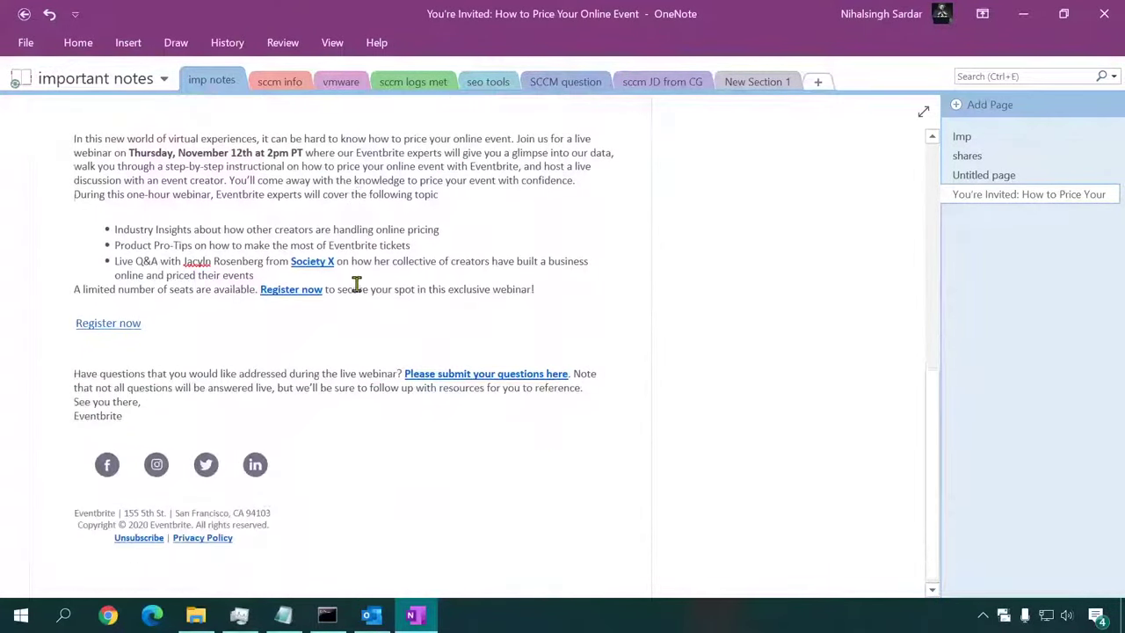
{"action": "scroll", "coordinate": [356, 284], "scroll_direction": "up", "scroll_amount": 5}
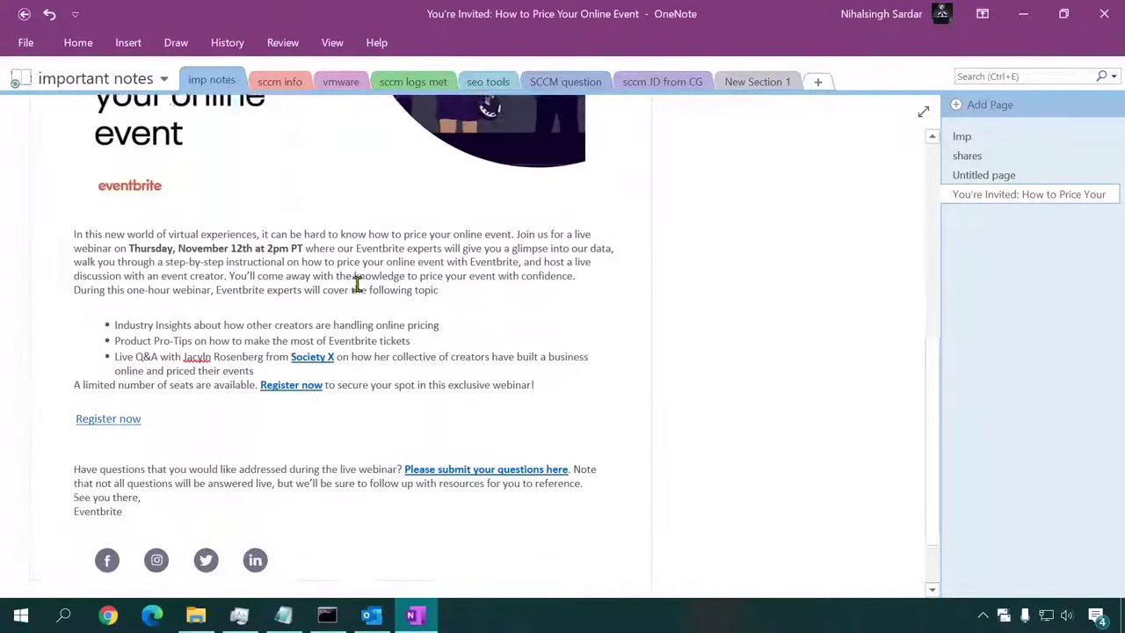
{"action": "scroll", "coordinate": [352, 279], "scroll_direction": "up", "scroll_amount": 3}
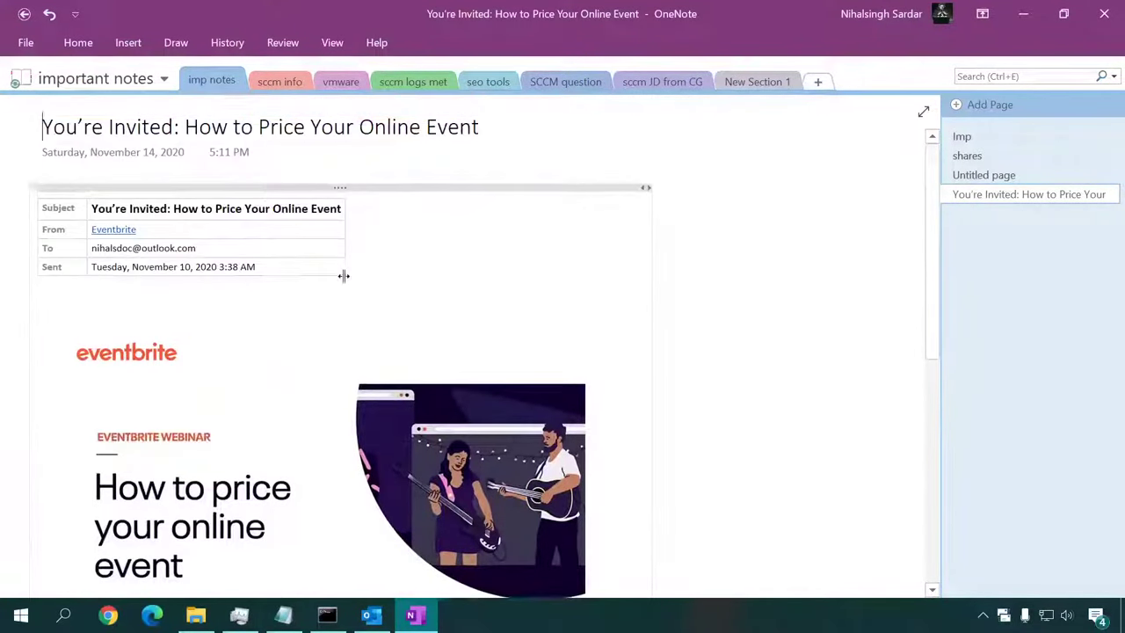
{"action": "scroll", "coordinate": [343, 340], "scroll_direction": "down", "scroll_amount": 5}
{"action": "scroll", "coordinate": [347, 340], "scroll_direction": "down", "scroll_amount": 3}
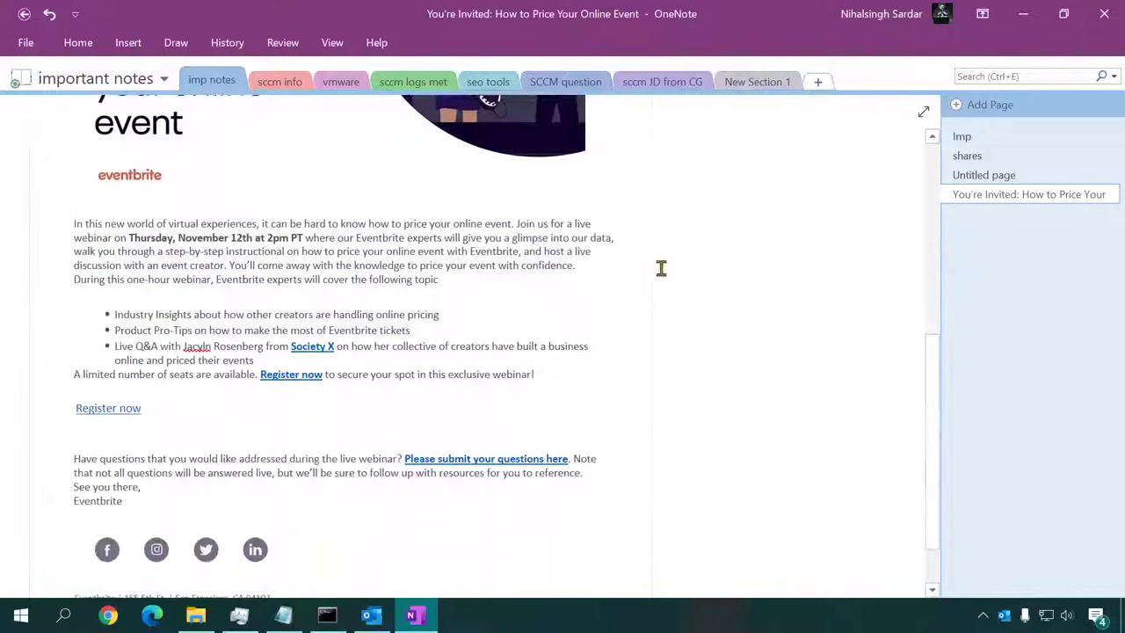
{"action": "left_click", "coordinate": [1023, 19]}
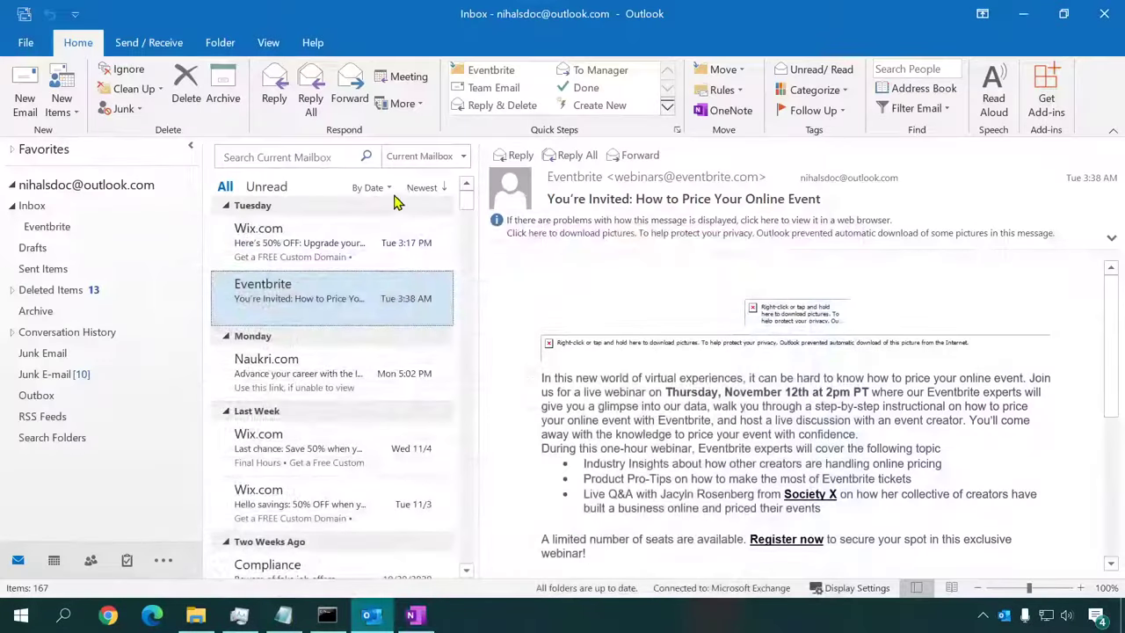
Step: Check the calendar, return to Mail, and open the COM Add-ins list from Options > Add-ins
{"action": "left_click", "coordinate": [55, 567]}
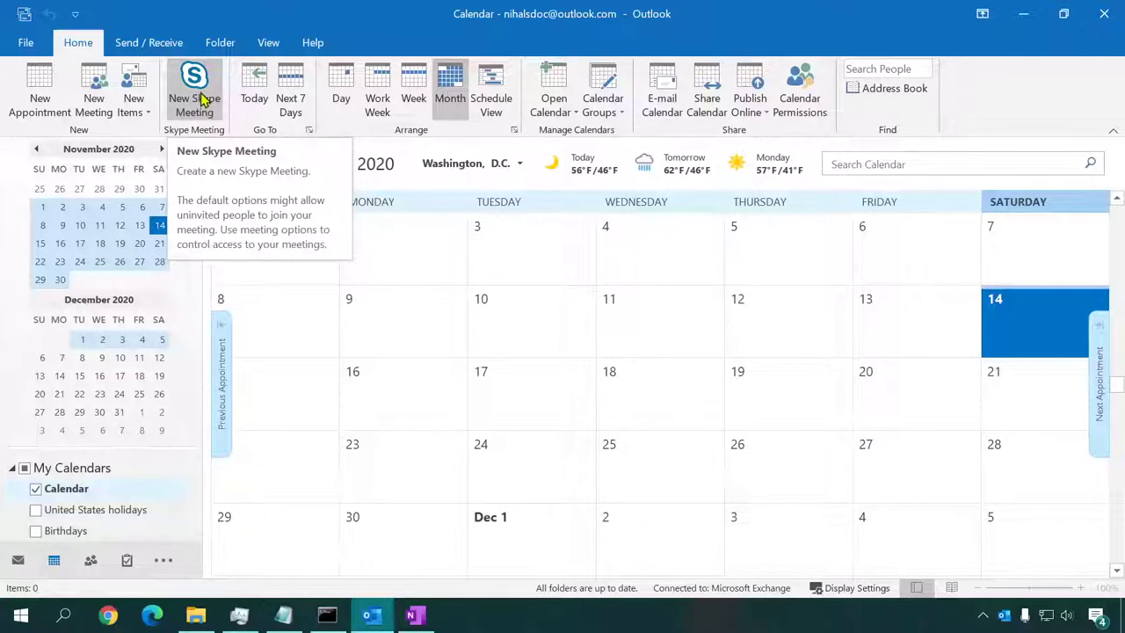
{"action": "left_click", "coordinate": [18, 561]}
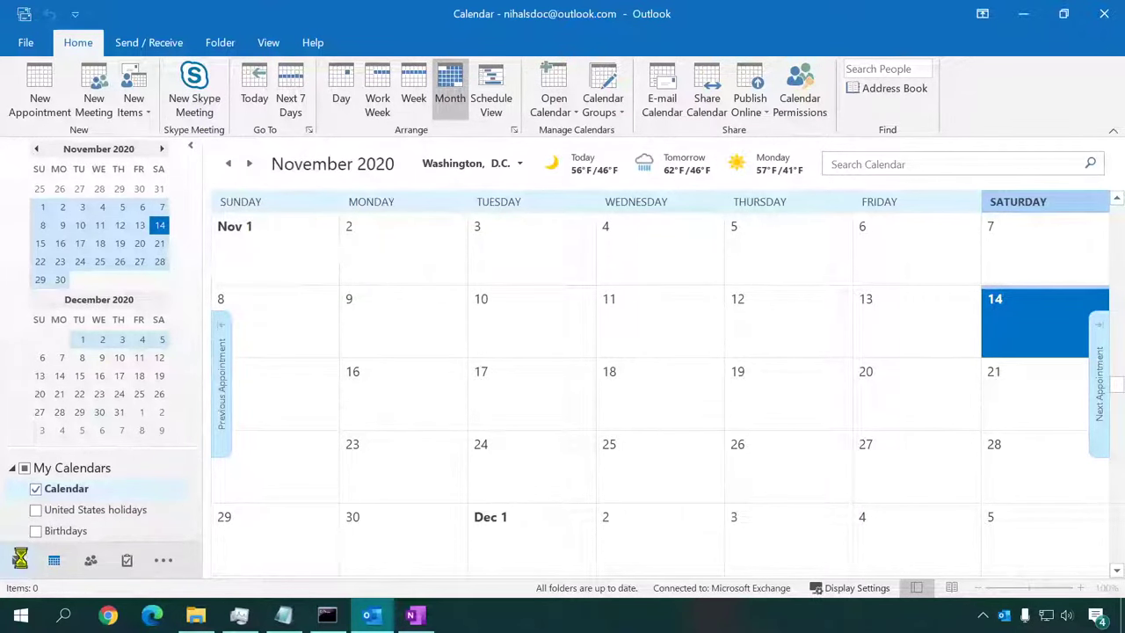
{"action": "left_click", "coordinate": [21, 42]}
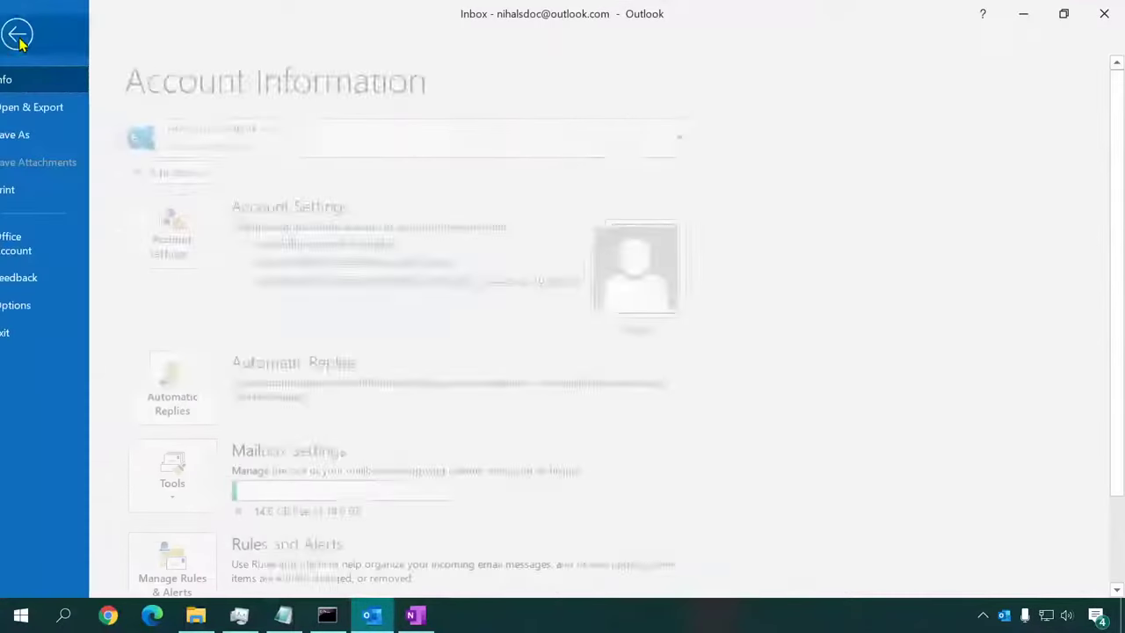
{"action": "left_click", "coordinate": [36, 305]}
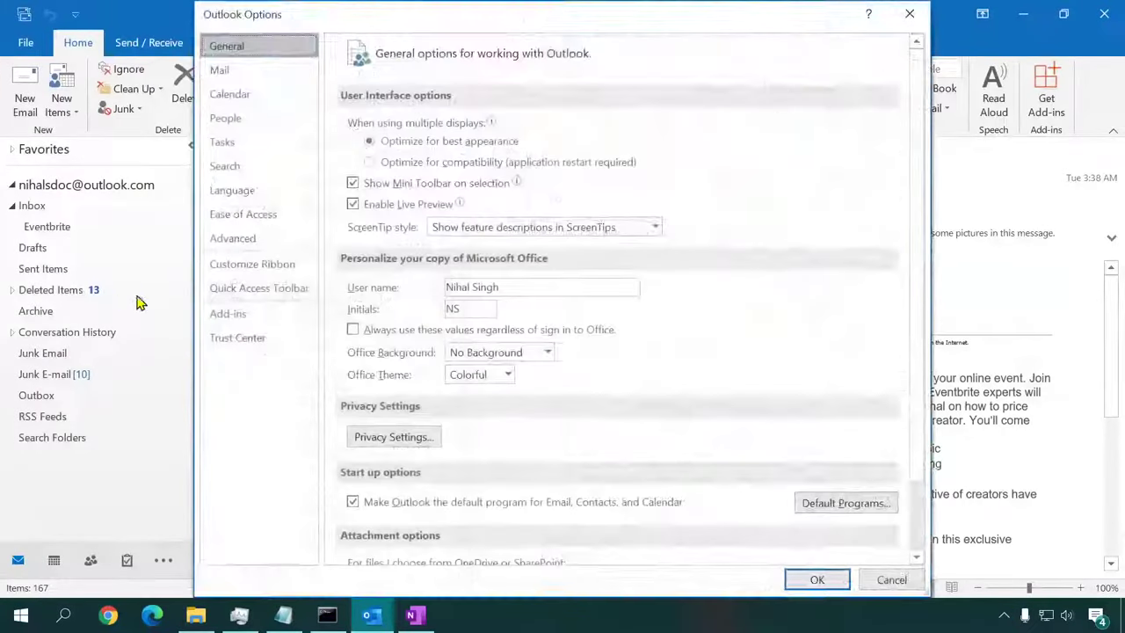
{"action": "left_click", "coordinate": [224, 322]}
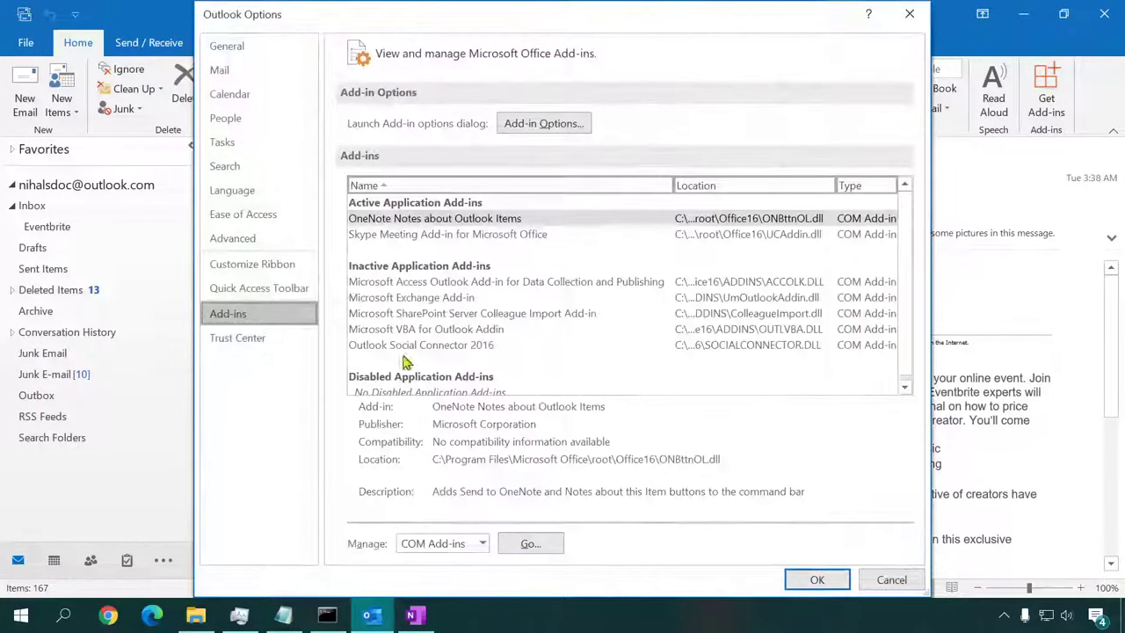
{"action": "left_click", "coordinate": [519, 544]}
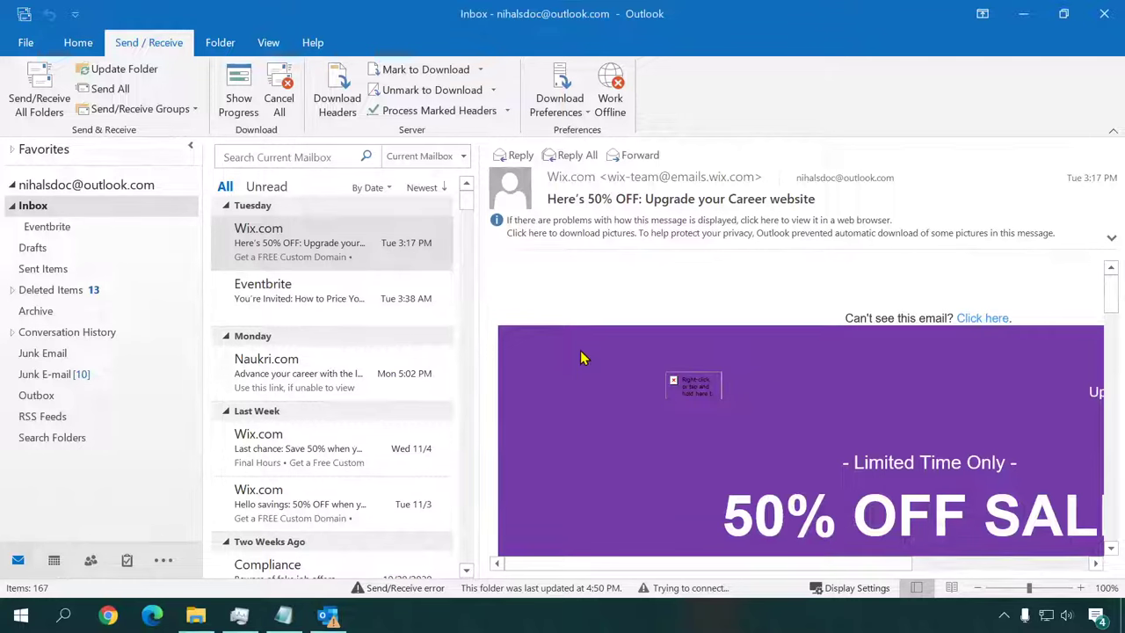
Step: Launch a command prompt from the Run box with cmd
{"action": "key", "text": "super+r"}
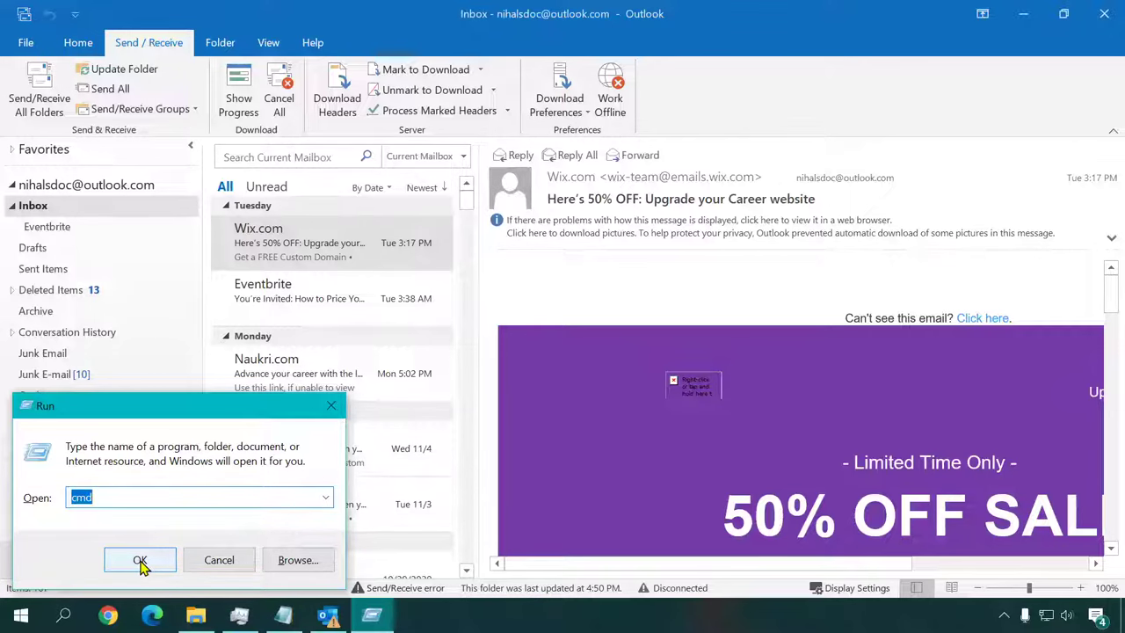
{"action": "type", "text": "cmd"}
{"action": "left_click", "coordinate": [141, 562]}
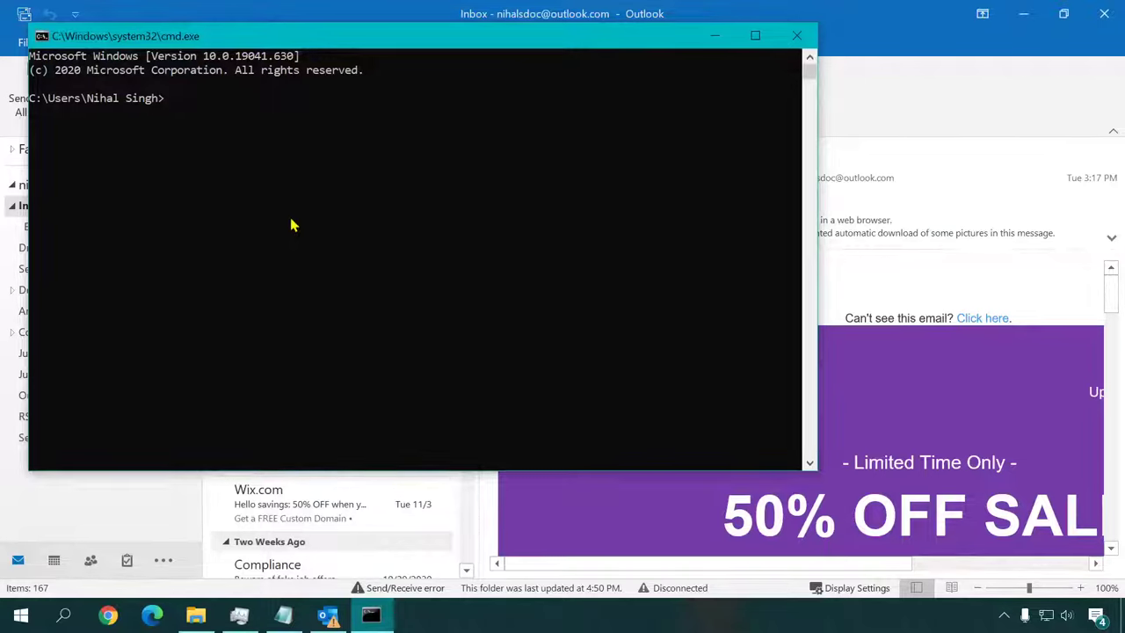
{"action": "type", "text": "ping www"}
{"action": "type", "text": "w."}
{"action": "type", "text": "go"}
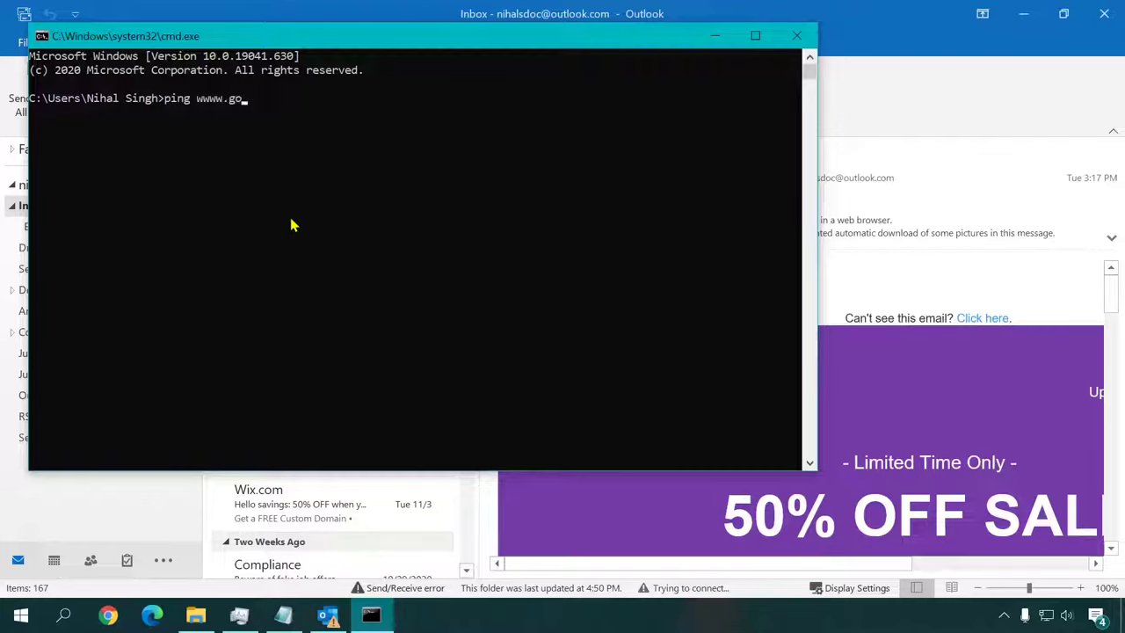
{"action": "type", "text": "ogle."}
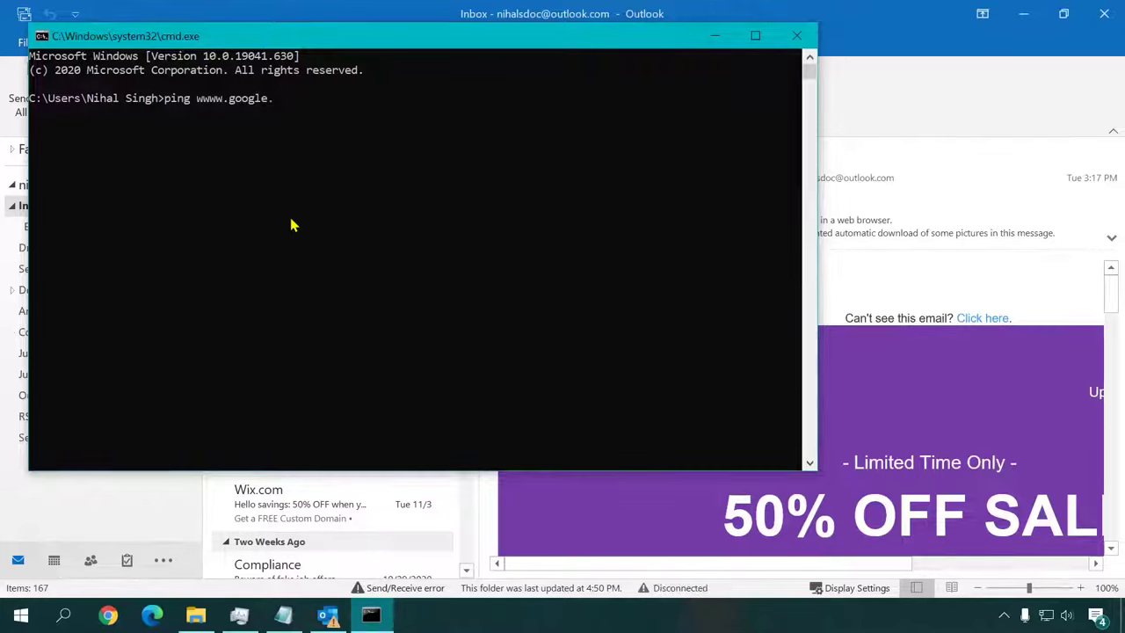
{"action": "type", "text": "com -t"}
{"action": "key", "text": "Return"}
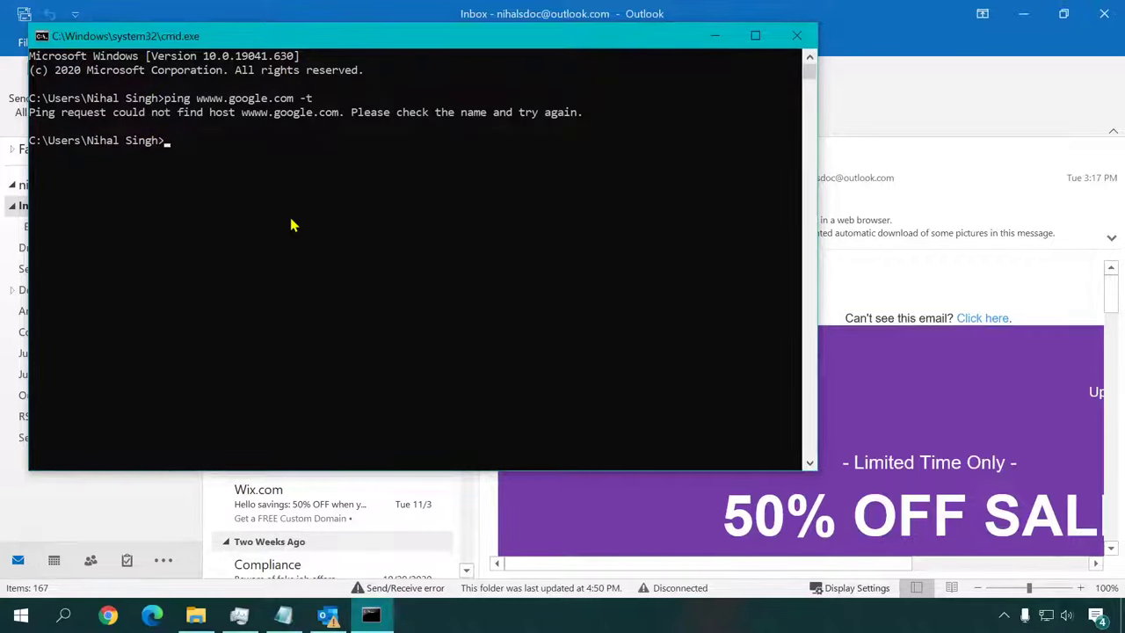
{"action": "type", "text": "ping www.google.c"}
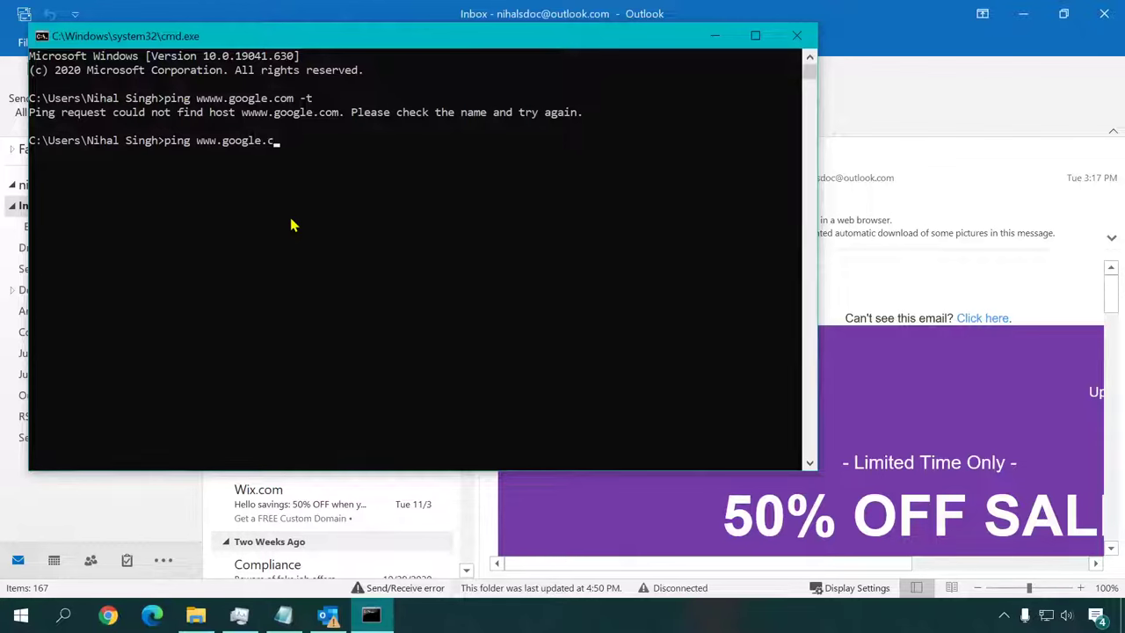
{"action": "type", "text": "om -t"}
{"action": "key", "text": "Return"}
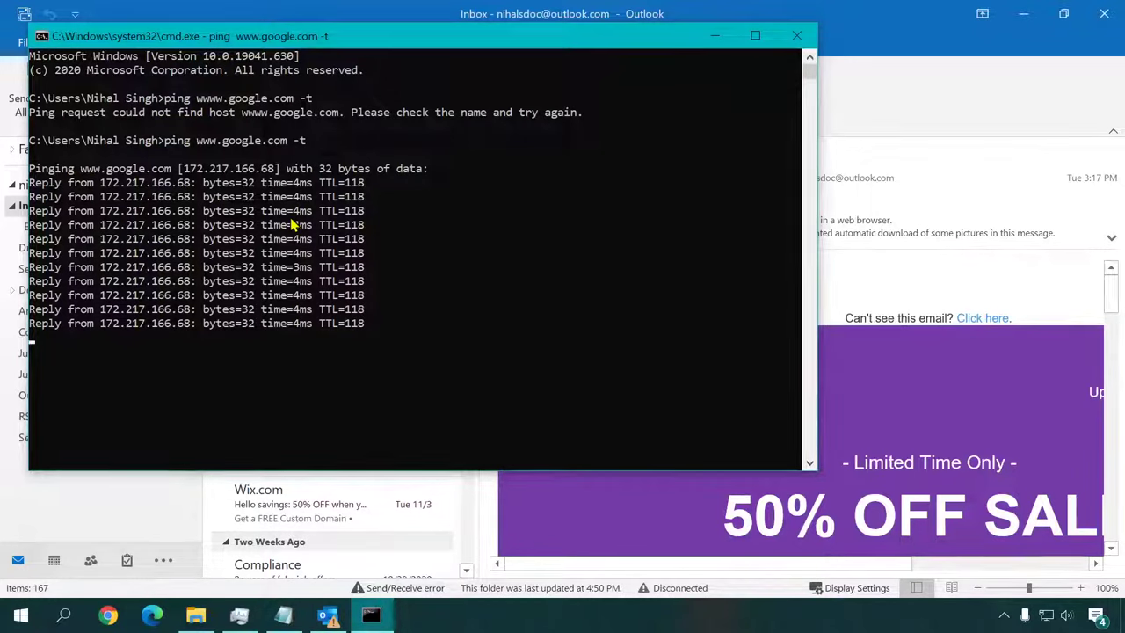
{"action": "left_click", "coordinate": [109, 615]}
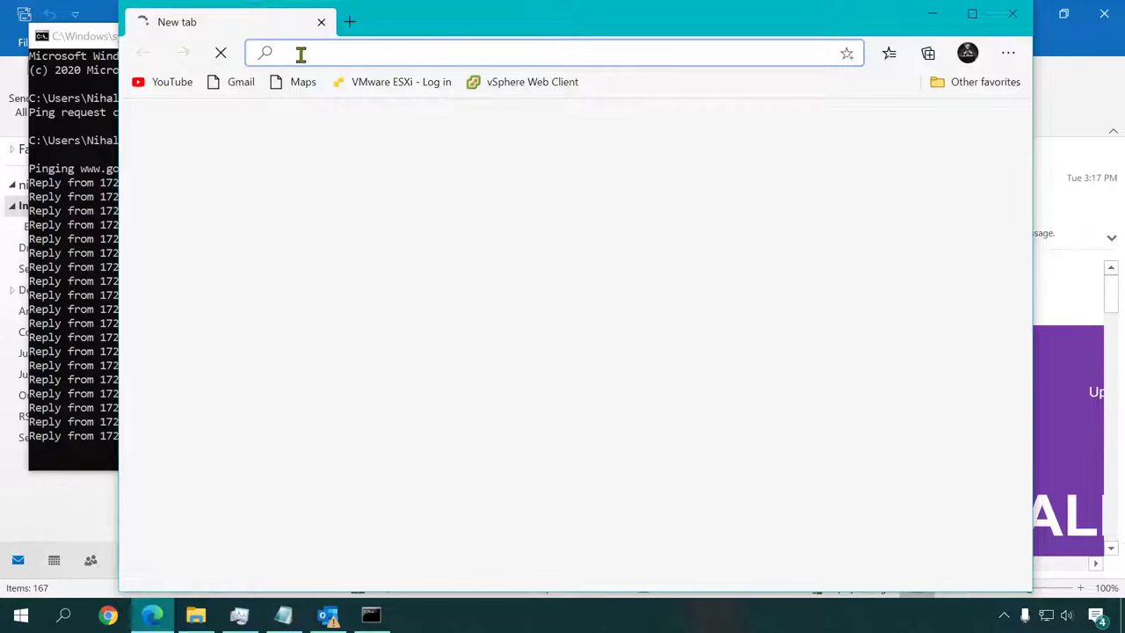
Step: Test web access in Edge by loading youtube.com, then google.com in a new tab
{"action": "left_click", "coordinate": [151, 83]}
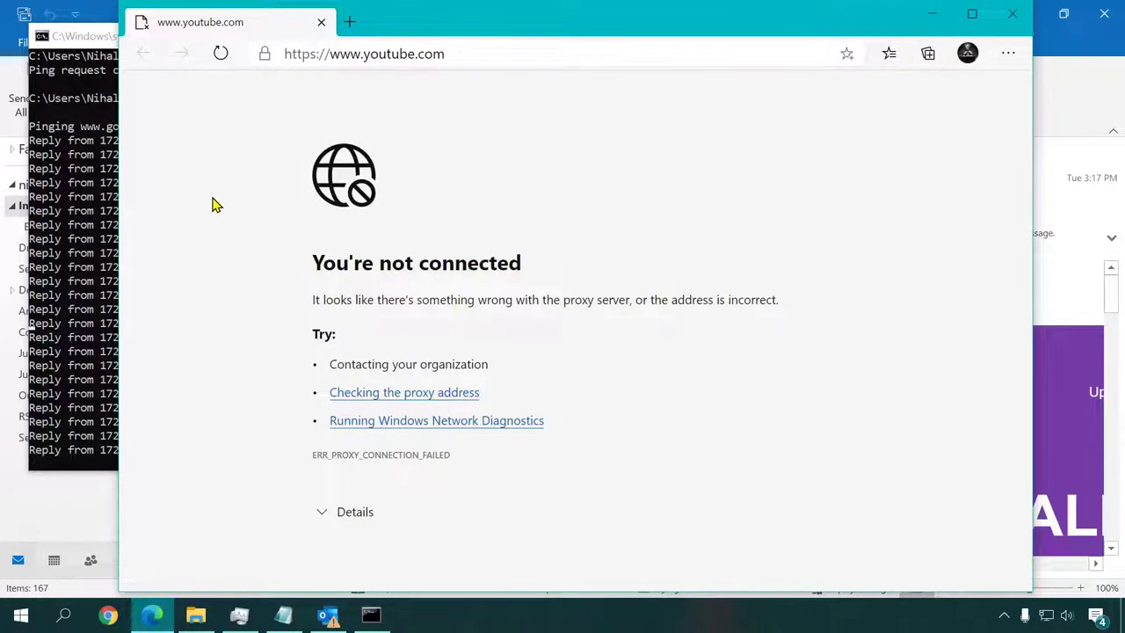
{"action": "left_click", "coordinate": [86, 244]}
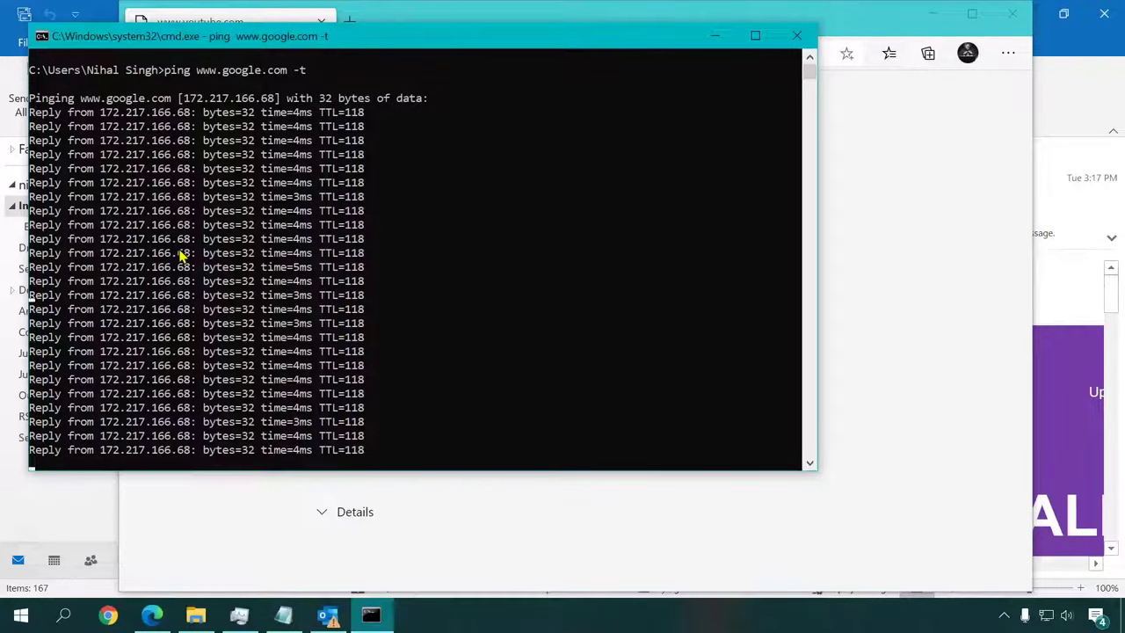
{"action": "left_click", "coordinate": [231, 534]}
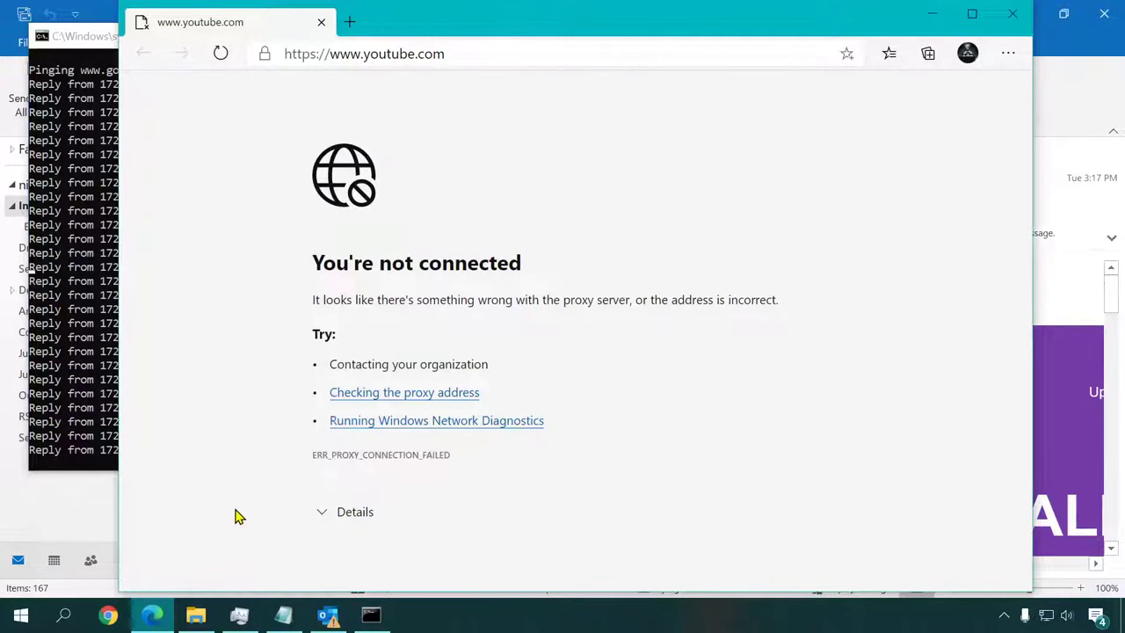
{"action": "left_click", "coordinate": [351, 24]}
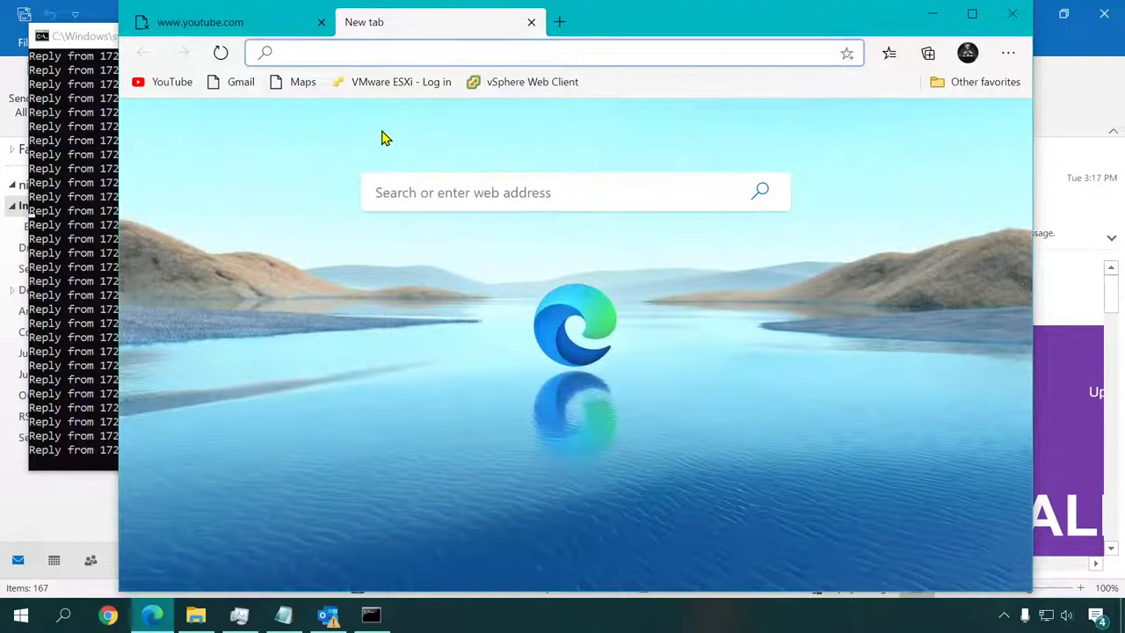
{"action": "type", "text": "google.com"}
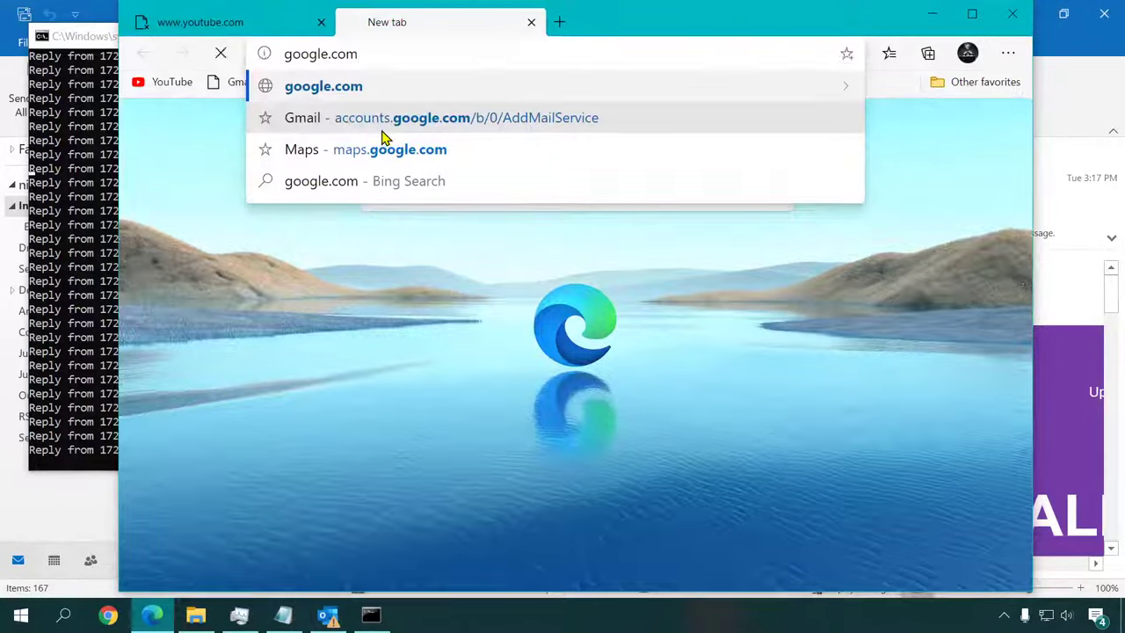
{"action": "key", "text": "Return"}
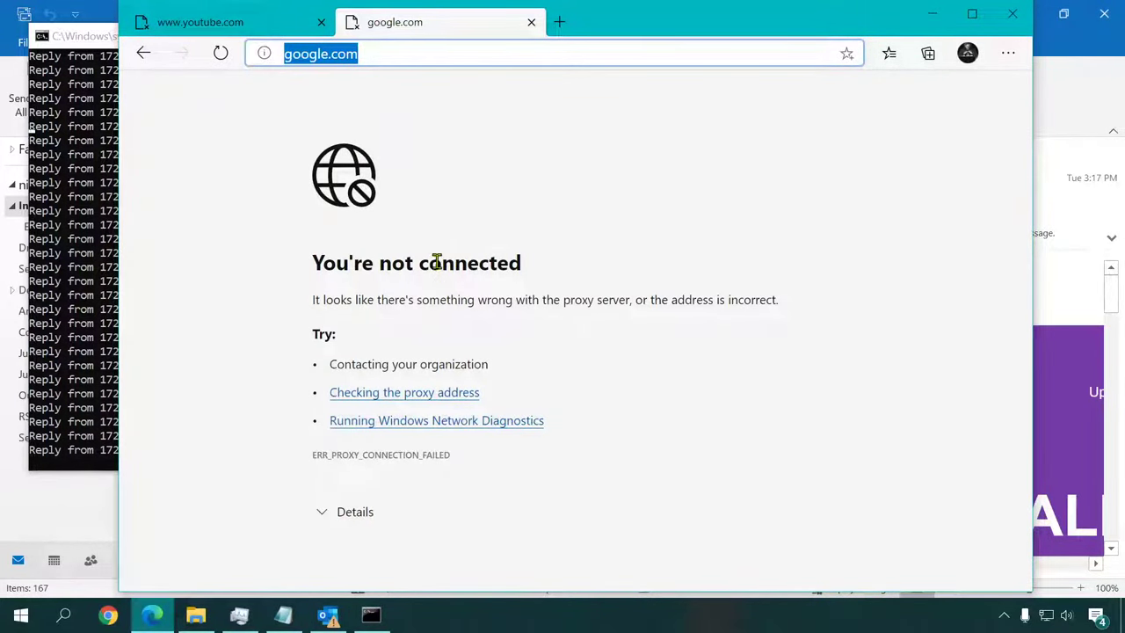
Step: Check the running ping window and search Windows for 'intern'
{"action": "left_click", "coordinate": [77, 196]}
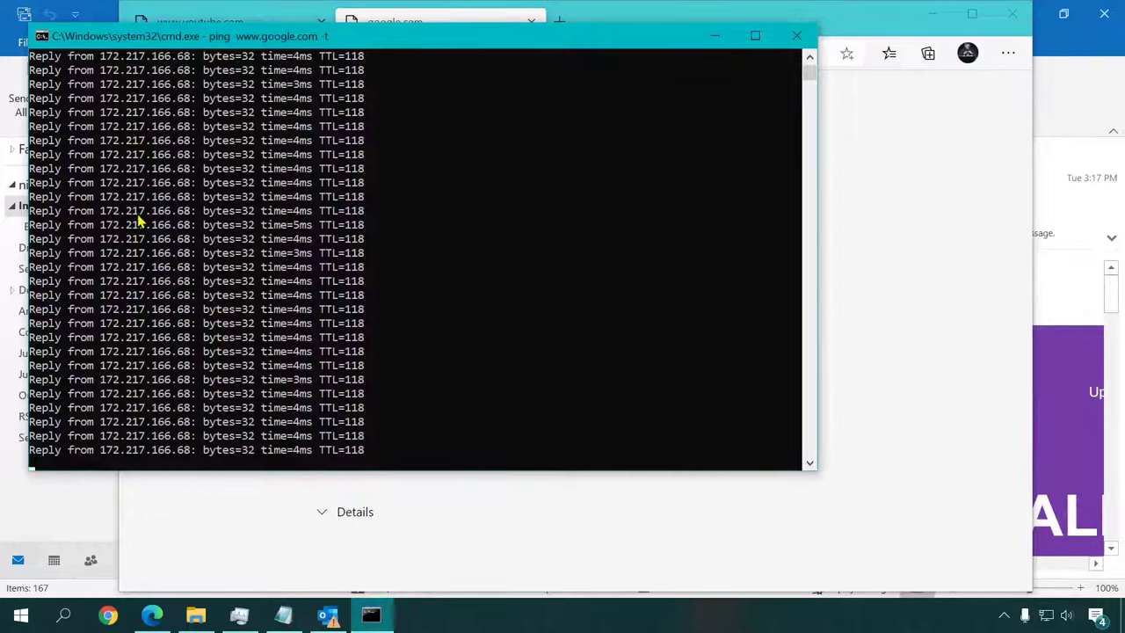
{"action": "key", "text": "super"}
{"action": "type", "text": "intern"}
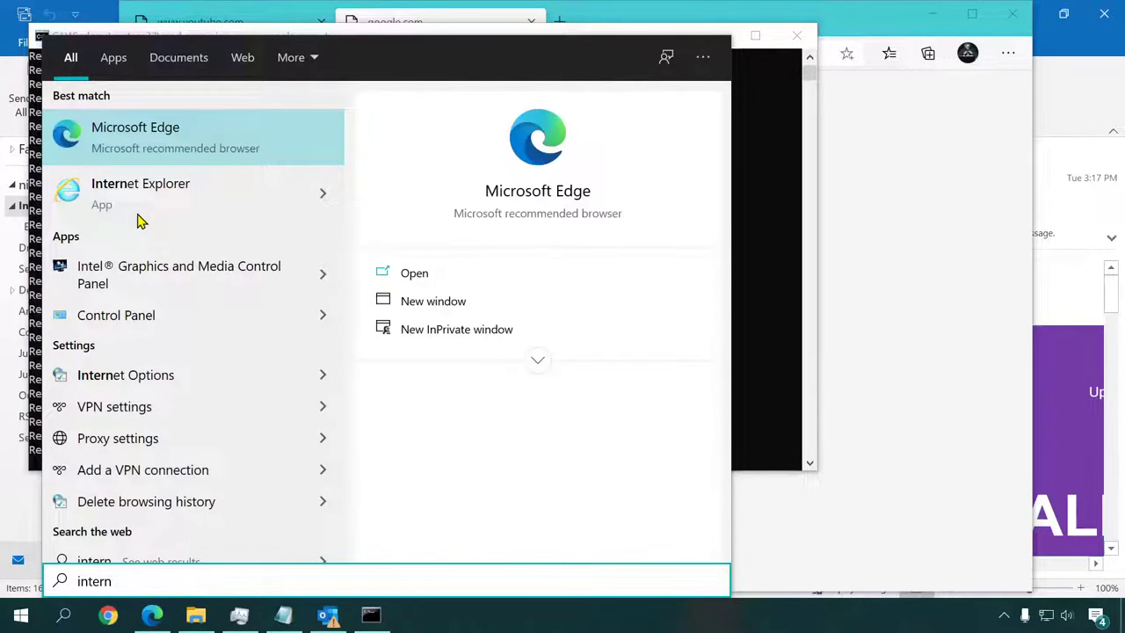
Step: Uncheck 'Use a proxy server for your LAN' in Internet Options LAN settings, confirm both dialogs, minimize cmd
{"action": "left_click", "coordinate": [123, 376]}
{"action": "left_click", "coordinate": [244, 87]}
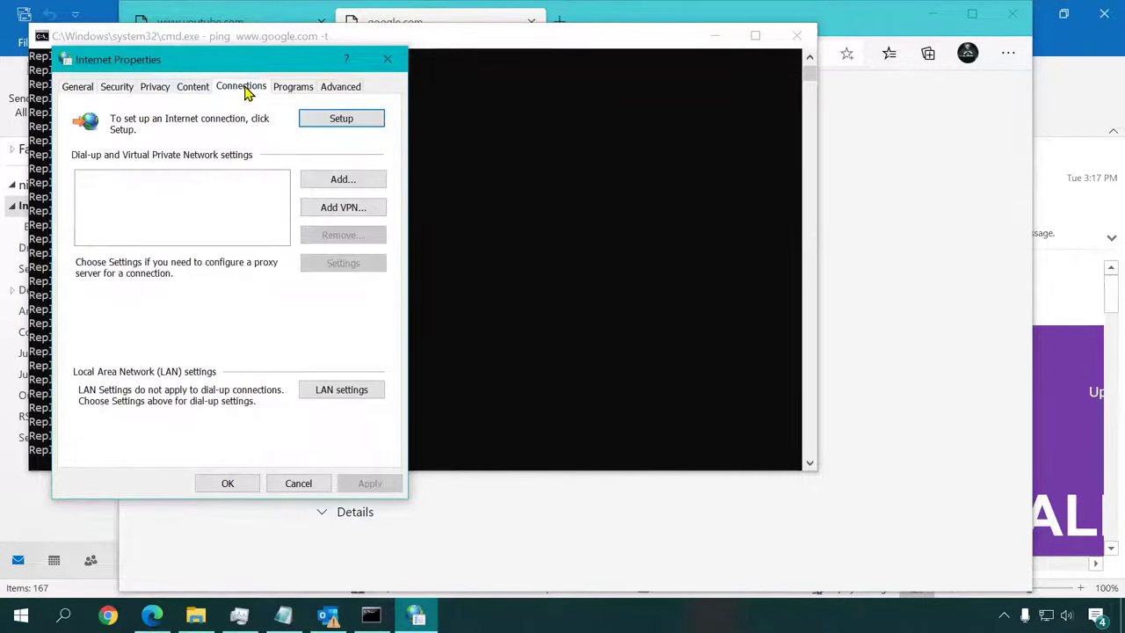
{"action": "left_click", "coordinate": [329, 395]}
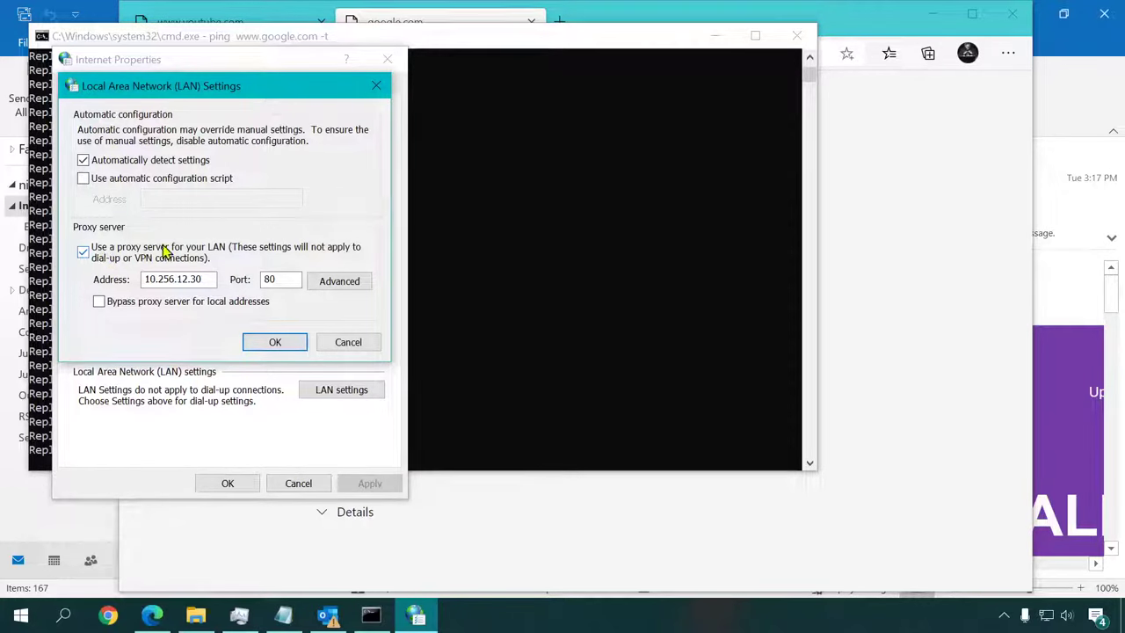
{"action": "left_click", "coordinate": [82, 253]}
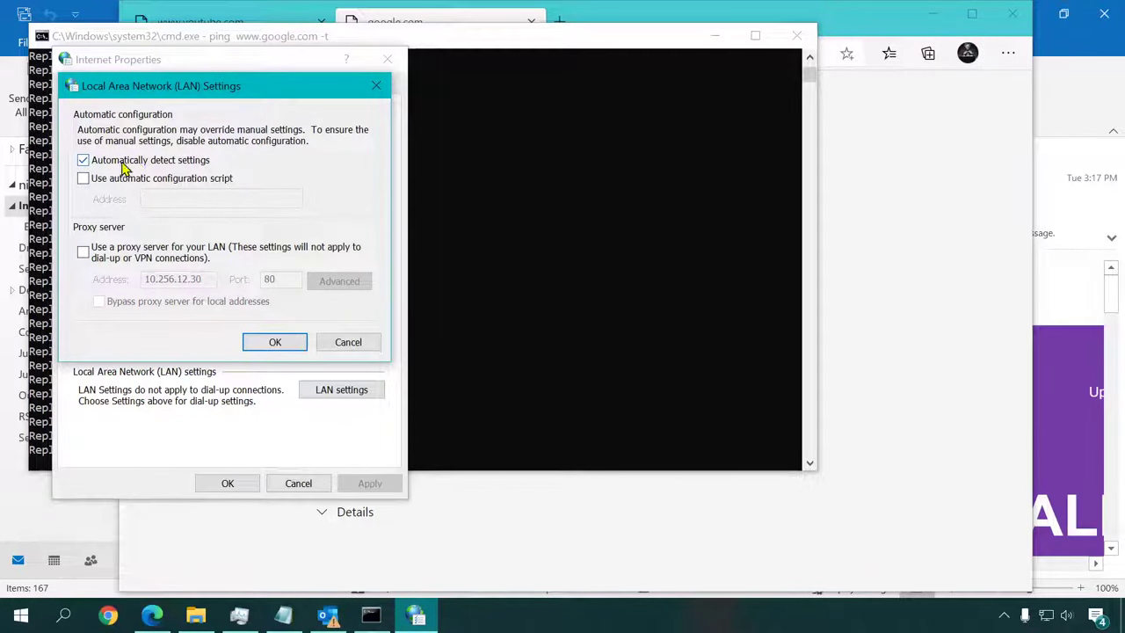
{"action": "left_click", "coordinate": [261, 342]}
{"action": "left_click", "coordinate": [226, 485]}
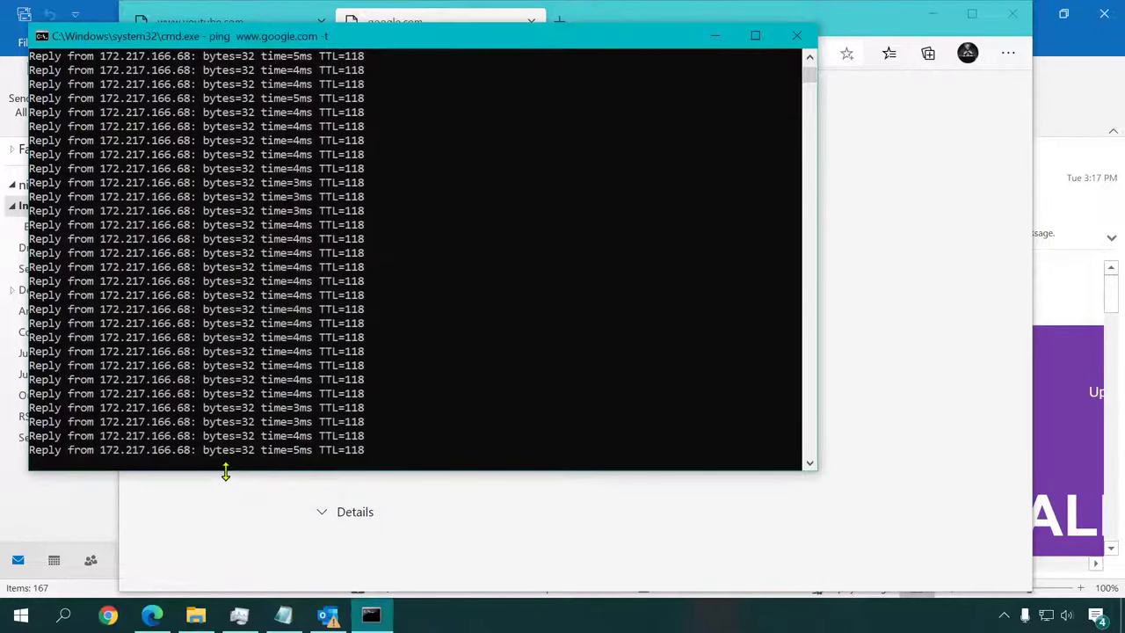
{"action": "left_click", "coordinate": [717, 36]}
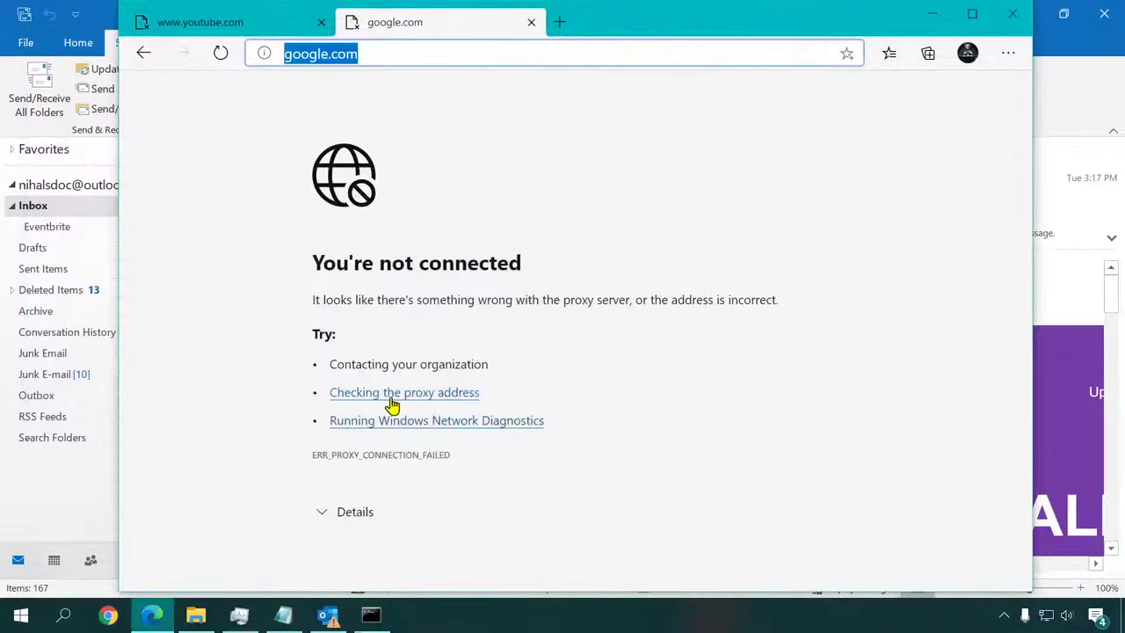
Step: Refresh the Outlook mailbox with Send/Receive > Update Folder
{"action": "left_click", "coordinate": [328, 615]}
{"action": "scroll", "coordinate": [648, 472], "scroll_direction": "down", "scroll_amount": 3}
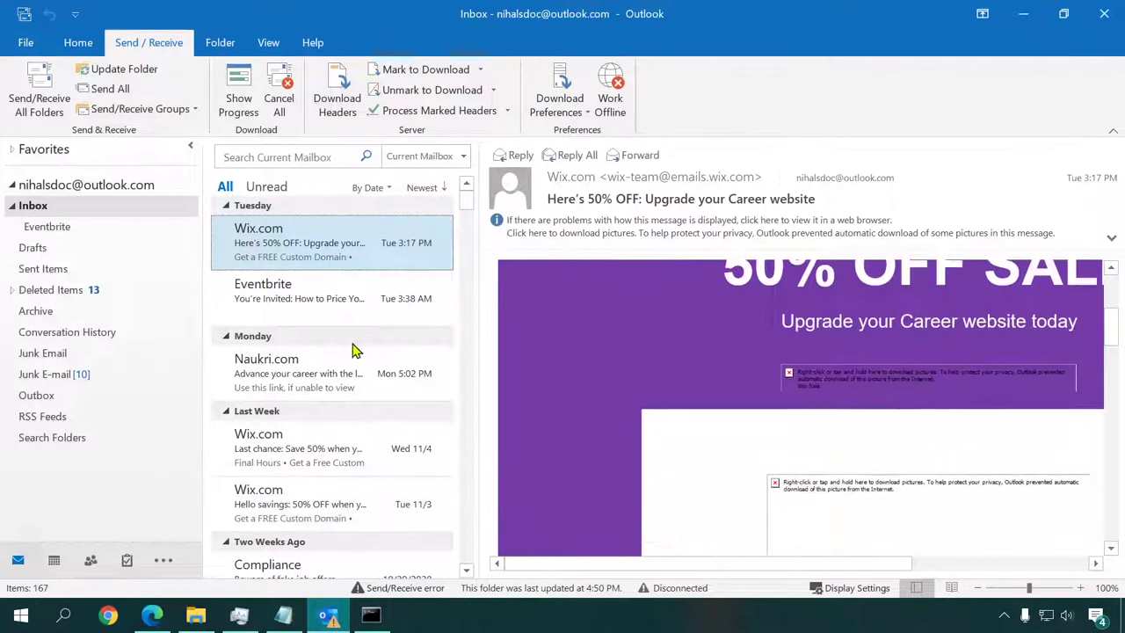
{"action": "left_click", "coordinate": [114, 70]}
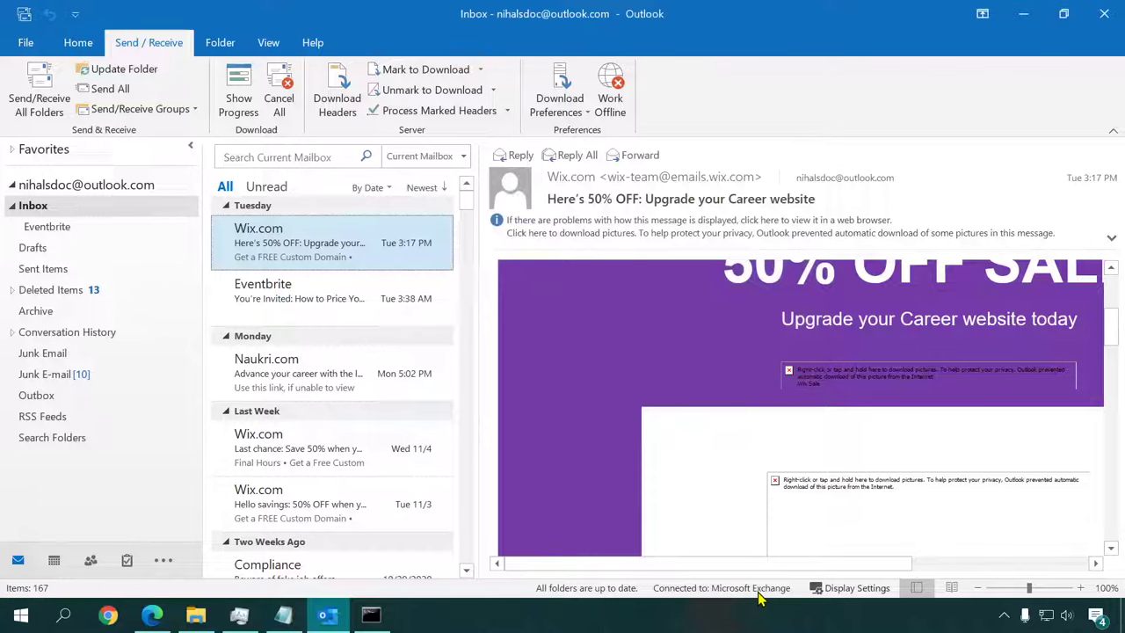
Step: Reload google.com in Edge, close Edge, and search Windows for 'inter'
{"action": "left_click", "coordinate": [152, 616]}
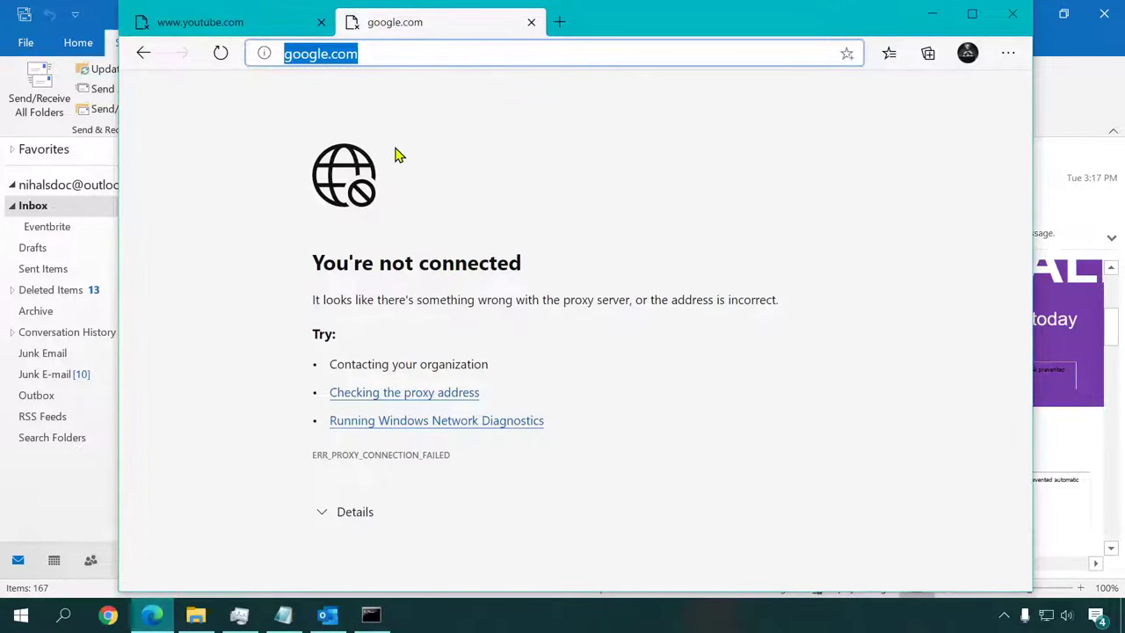
{"action": "key", "text": "Return"}
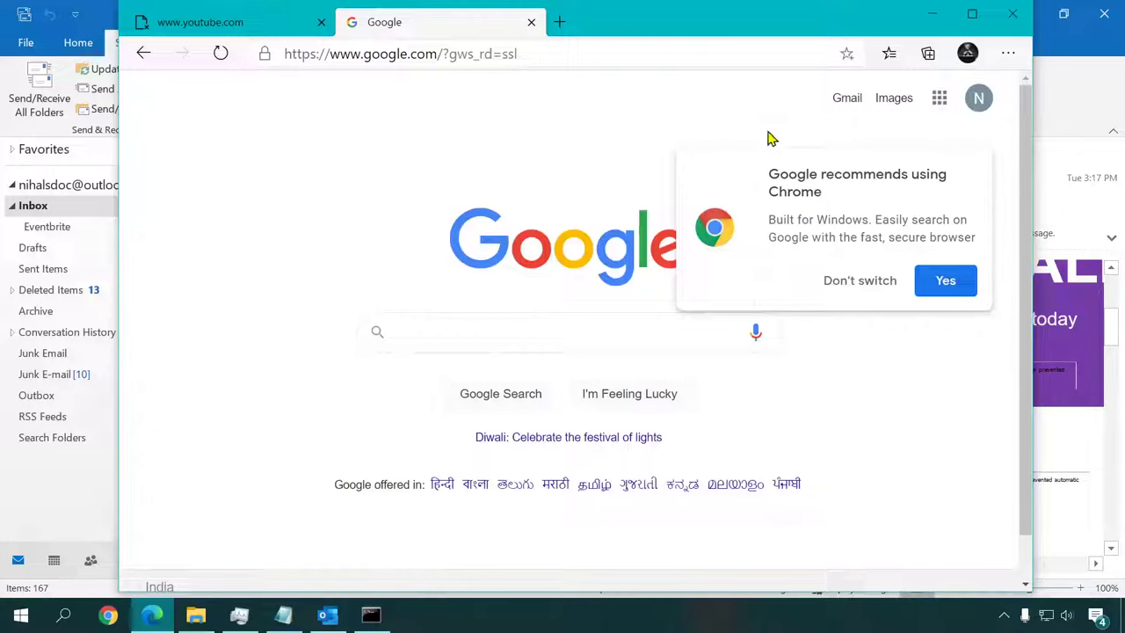
{"action": "left_click", "coordinate": [1010, 17]}
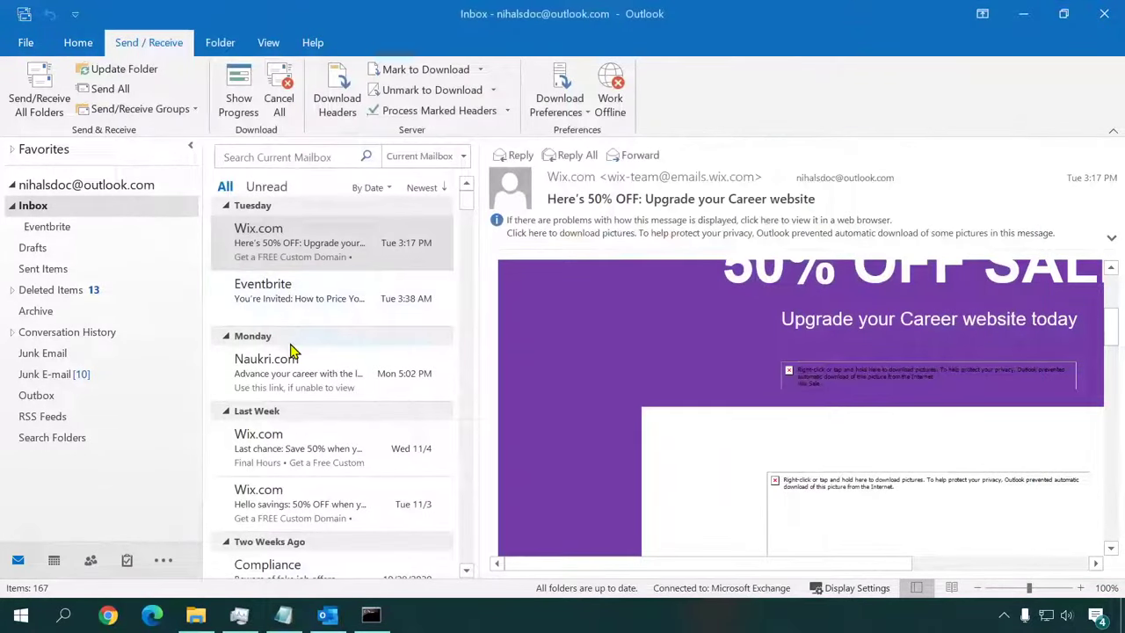
{"action": "key", "text": "super"}
{"action": "type", "text": "inter"}
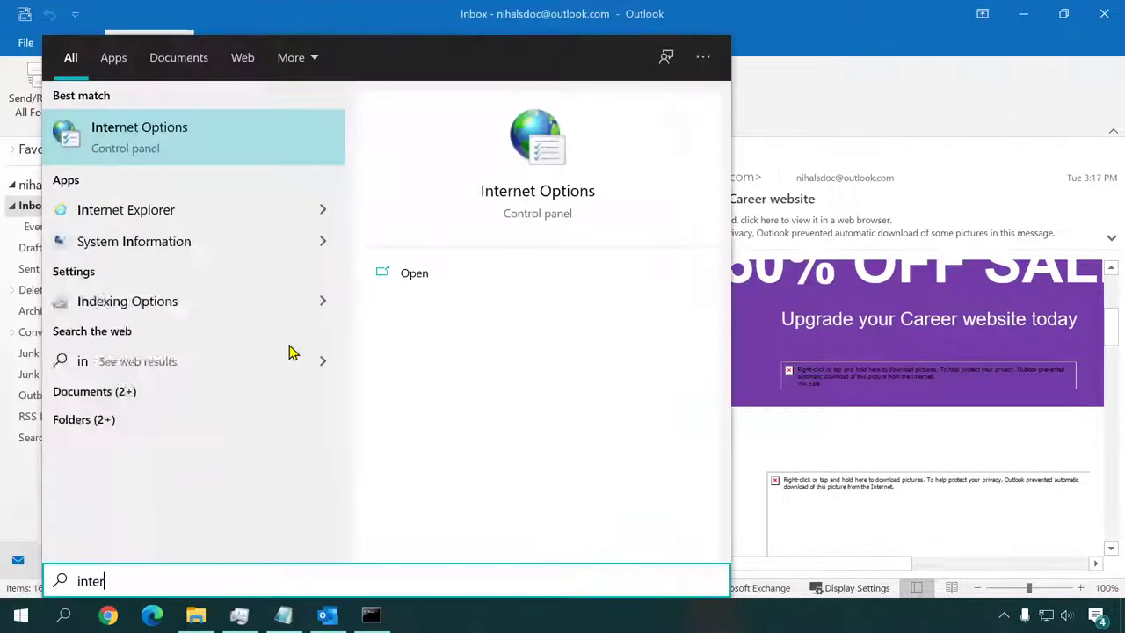
Step: Verify the LAN proxy is still unchecked in Internet Options, close both dialogs, and view the Outbox
{"action": "left_click", "coordinate": [196, 135]}
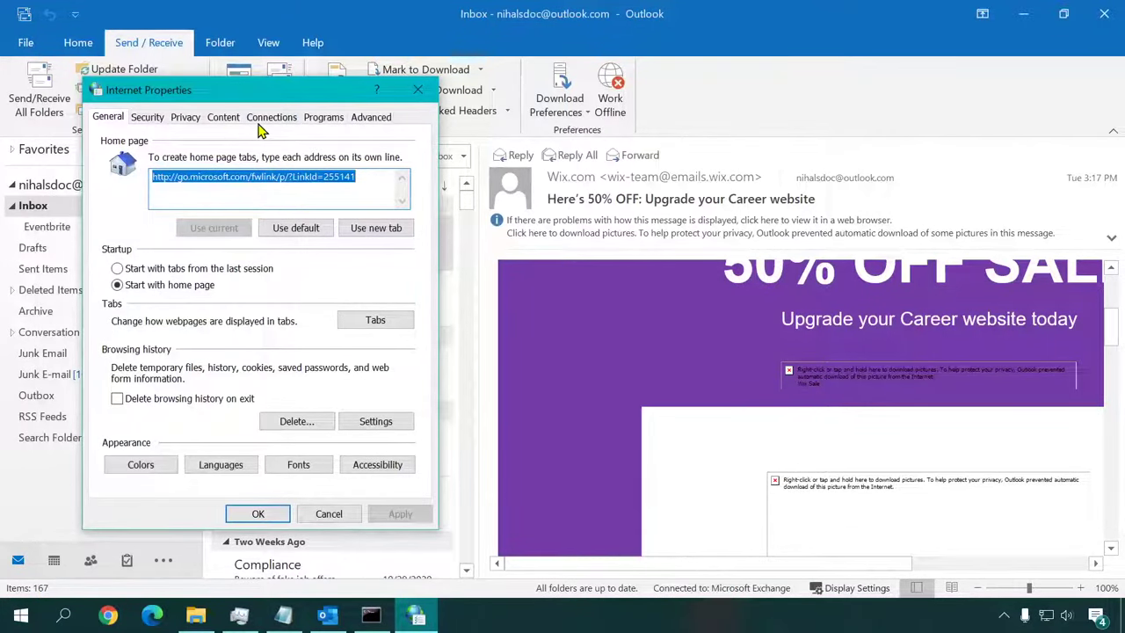
{"action": "left_click", "coordinate": [279, 119]}
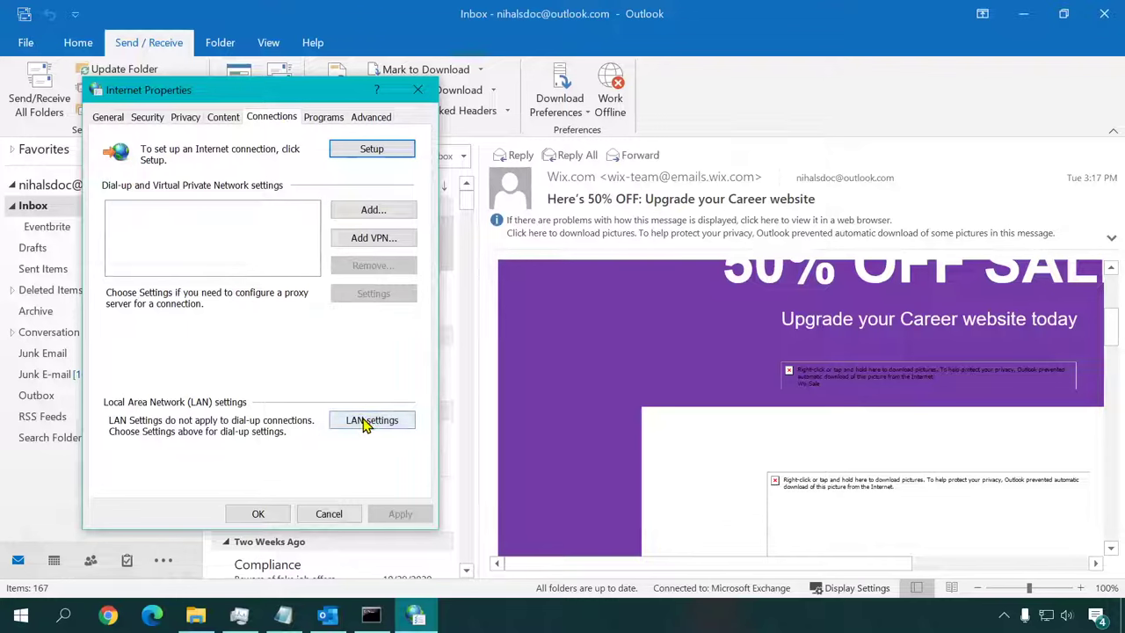
{"action": "left_click", "coordinate": [365, 421]}
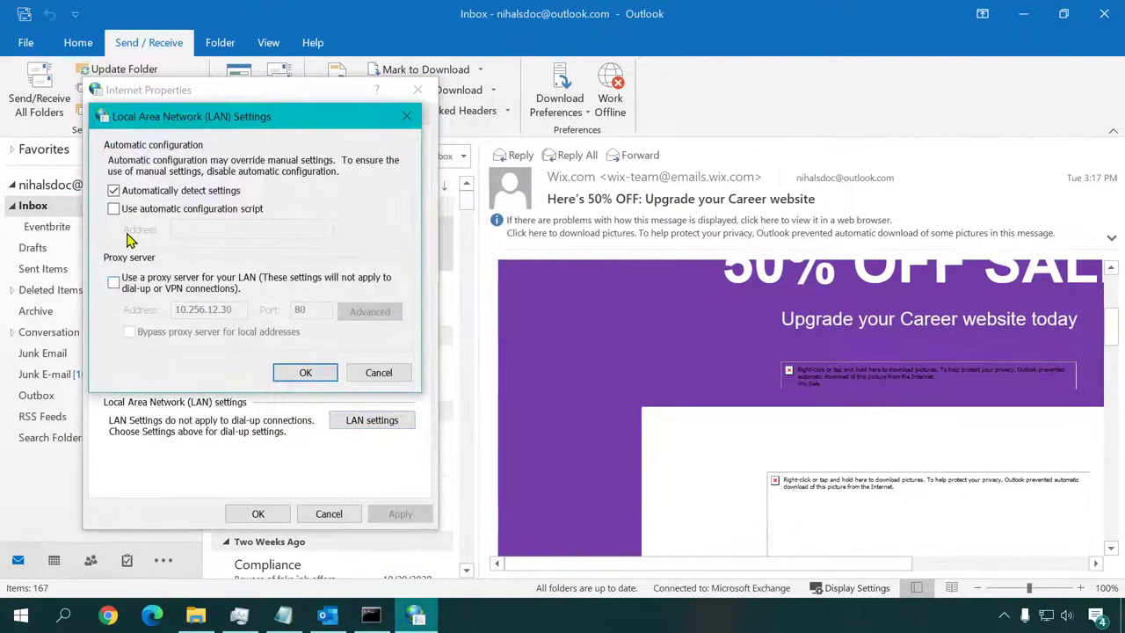
{"action": "left_click", "coordinate": [299, 372]}
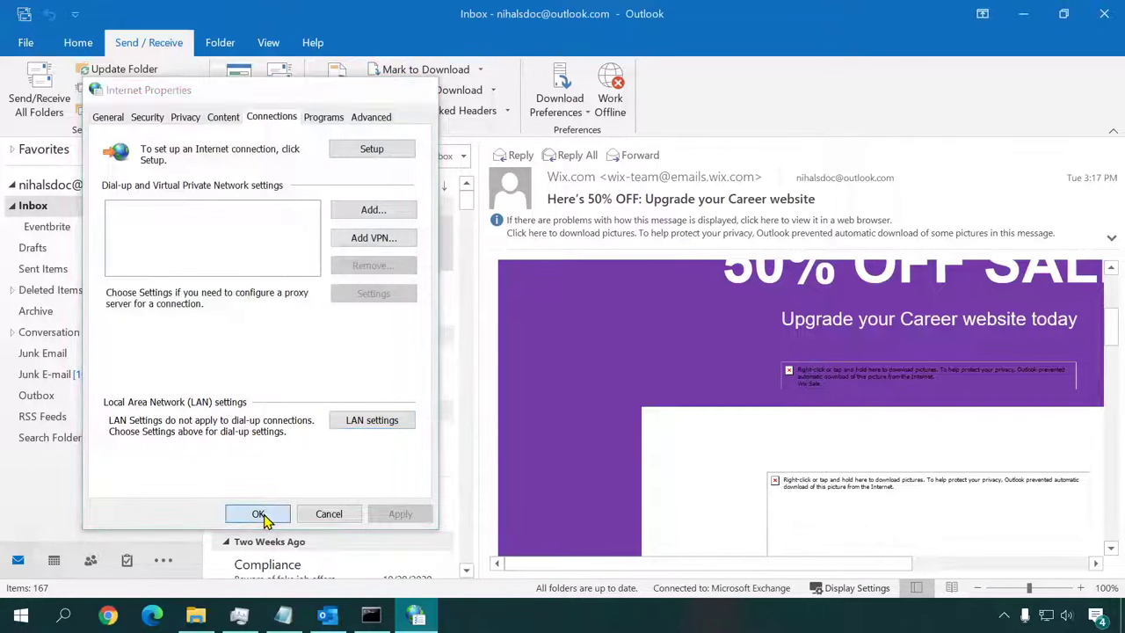
{"action": "left_click", "coordinate": [264, 516]}
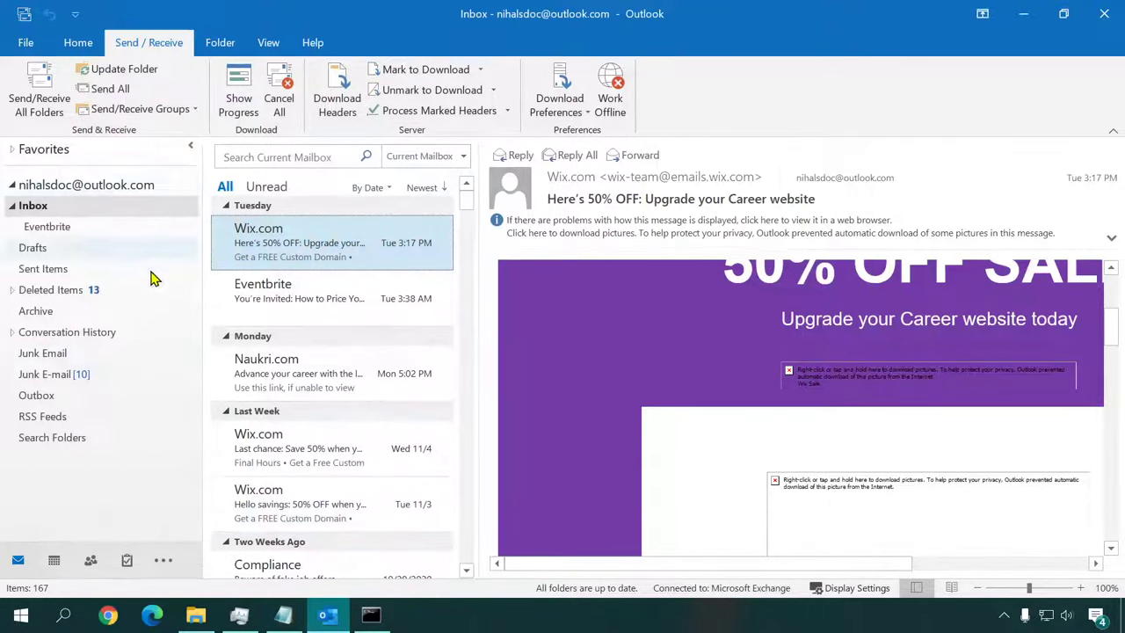
{"action": "scroll", "coordinate": [545, 492], "scroll_direction": "down", "scroll_amount": 2}
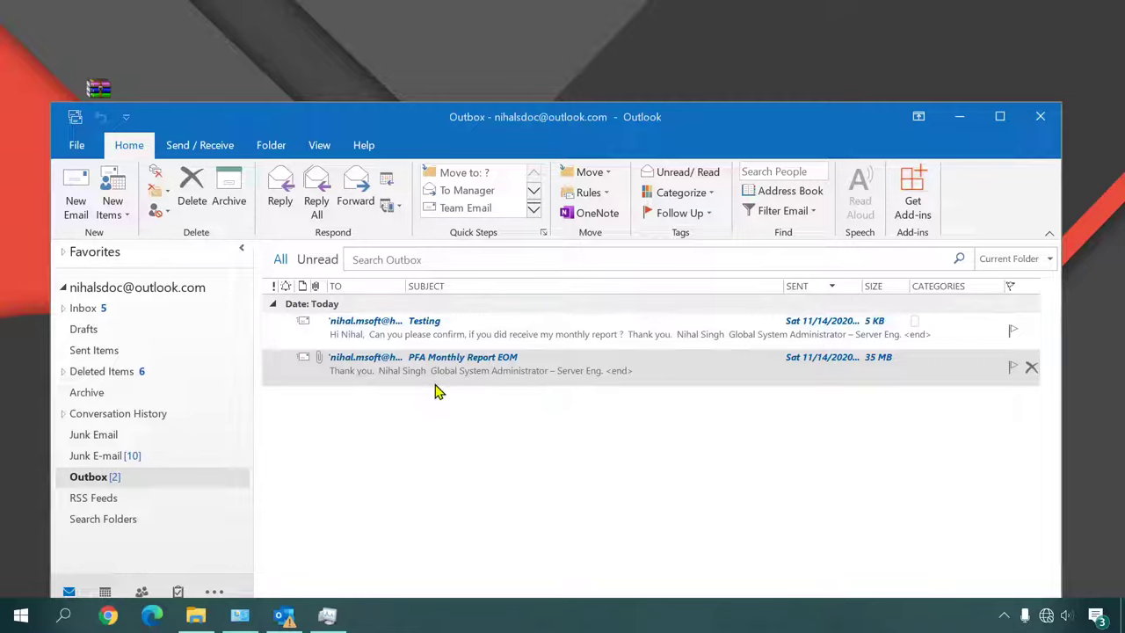
Step: Review the stuck Outbox messages 'Testing' and 'PFA Monthly Report EOM', then take Outlook offline
{"action": "left_click", "coordinate": [431, 326]}
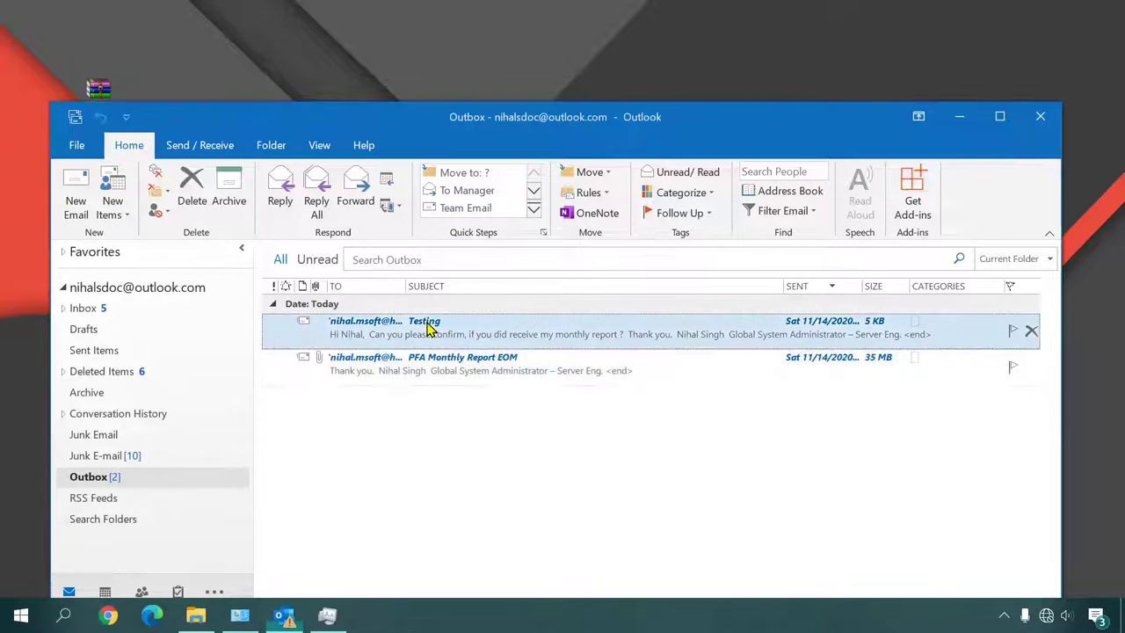
{"action": "left_click", "coordinate": [422, 360]}
{"action": "left_click", "coordinate": [425, 343]}
{"action": "left_click", "coordinate": [422, 362]}
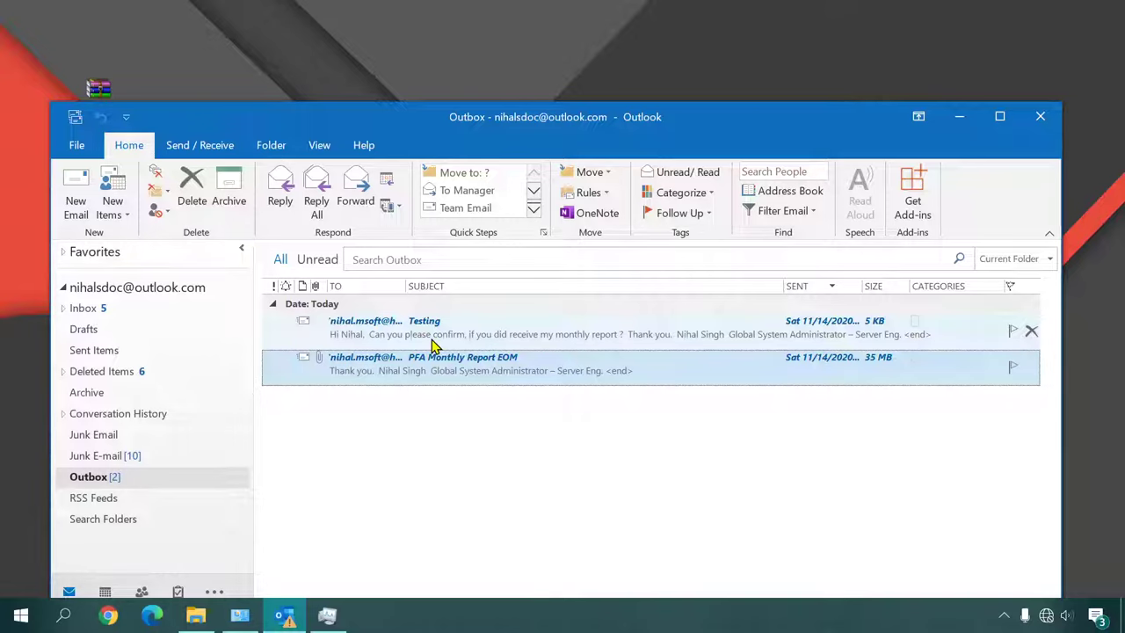
{"action": "left_click", "coordinate": [195, 151]}
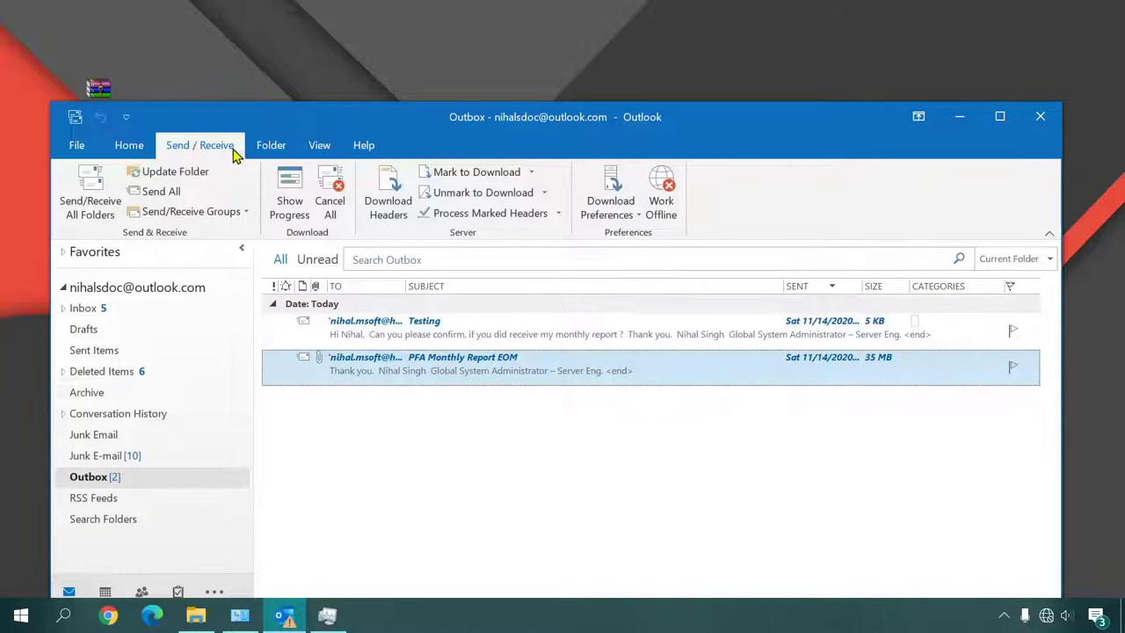
{"action": "left_click", "coordinate": [665, 198]}
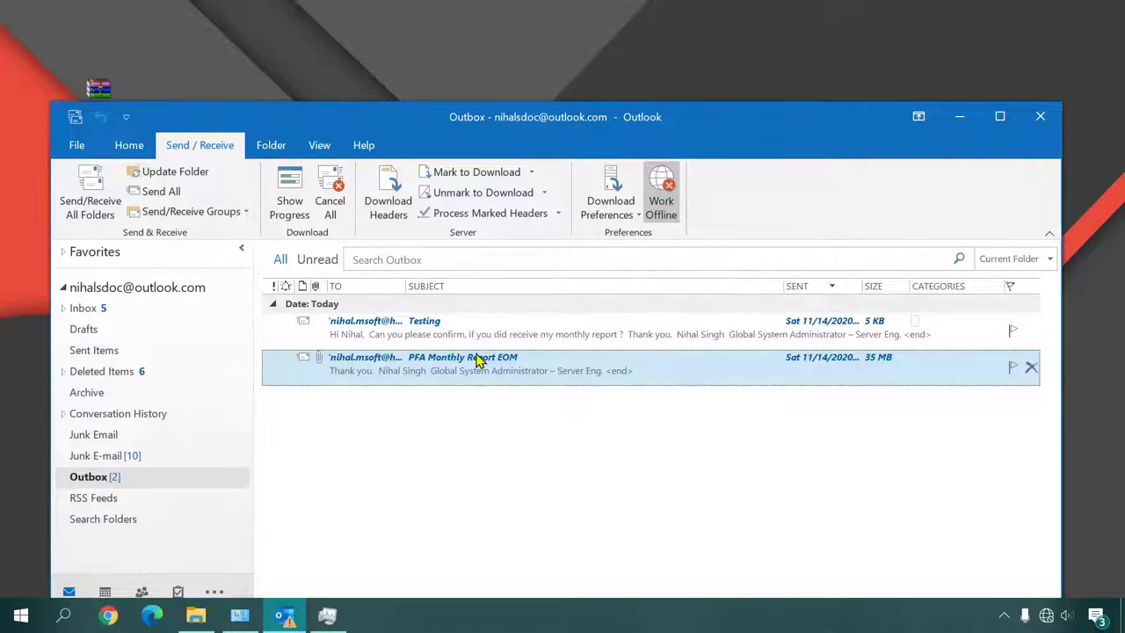
Step: Delete the 'Testing' and 'PFA Monthly Report EOM' messages, then switch Work Offline off
{"action": "left_click", "coordinate": [413, 328]}
{"action": "key", "text": "Delete"}
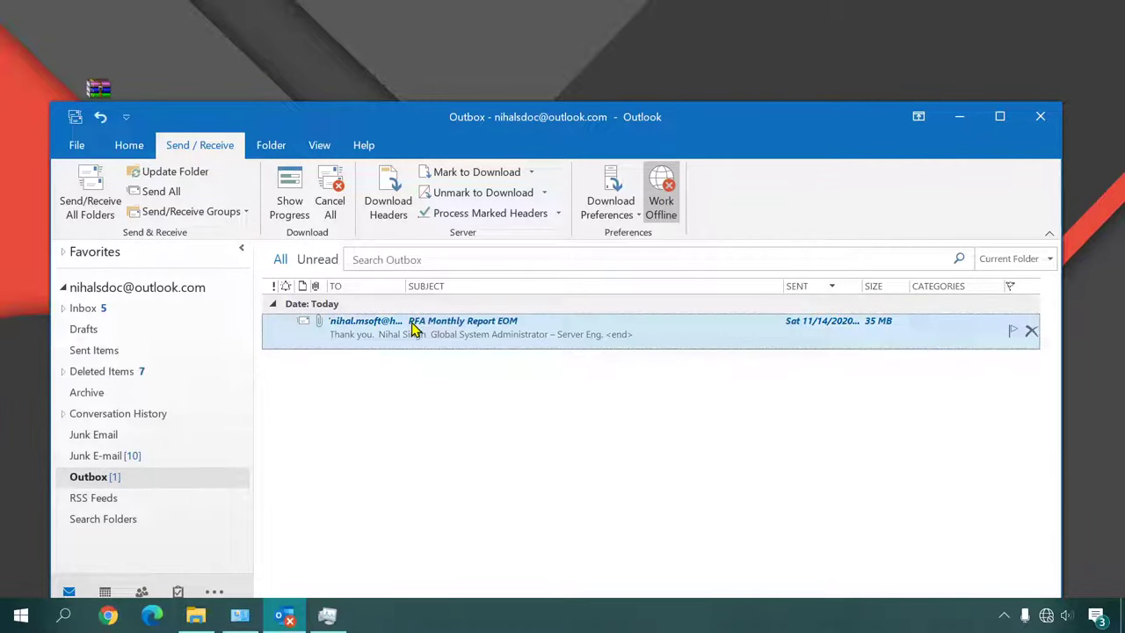
{"action": "key", "text": "Delete"}
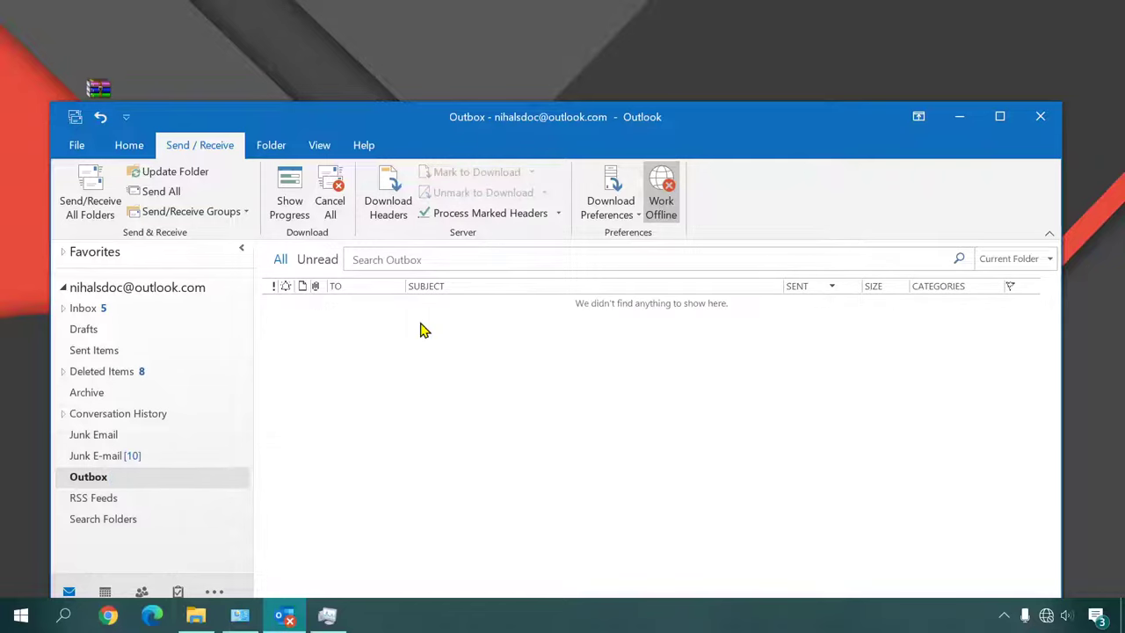
{"action": "left_click", "coordinate": [664, 197]}
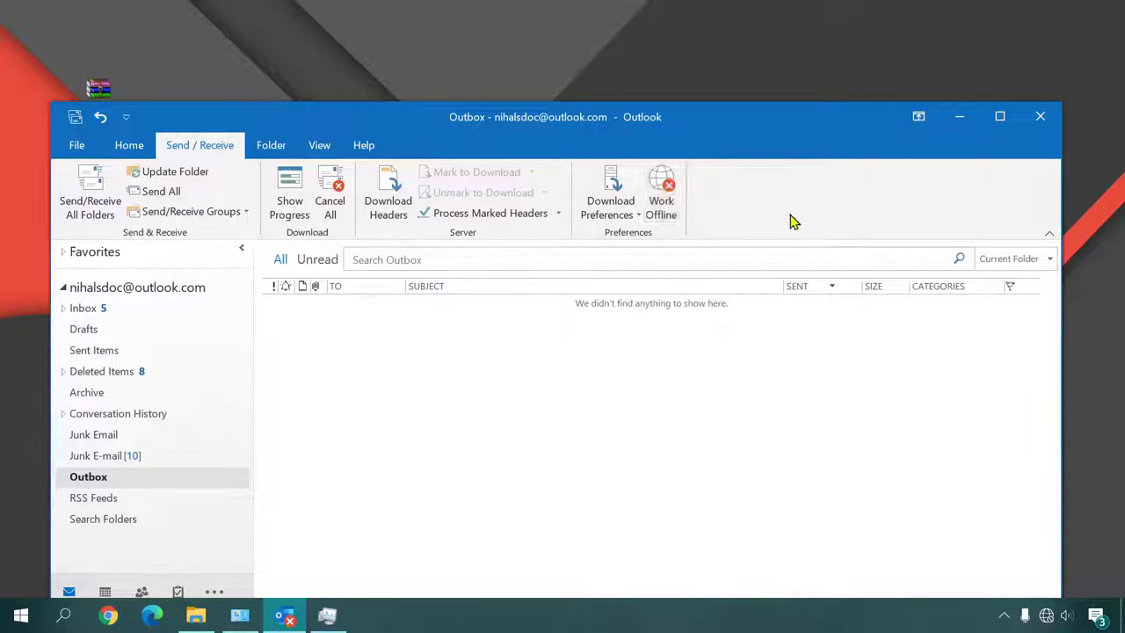
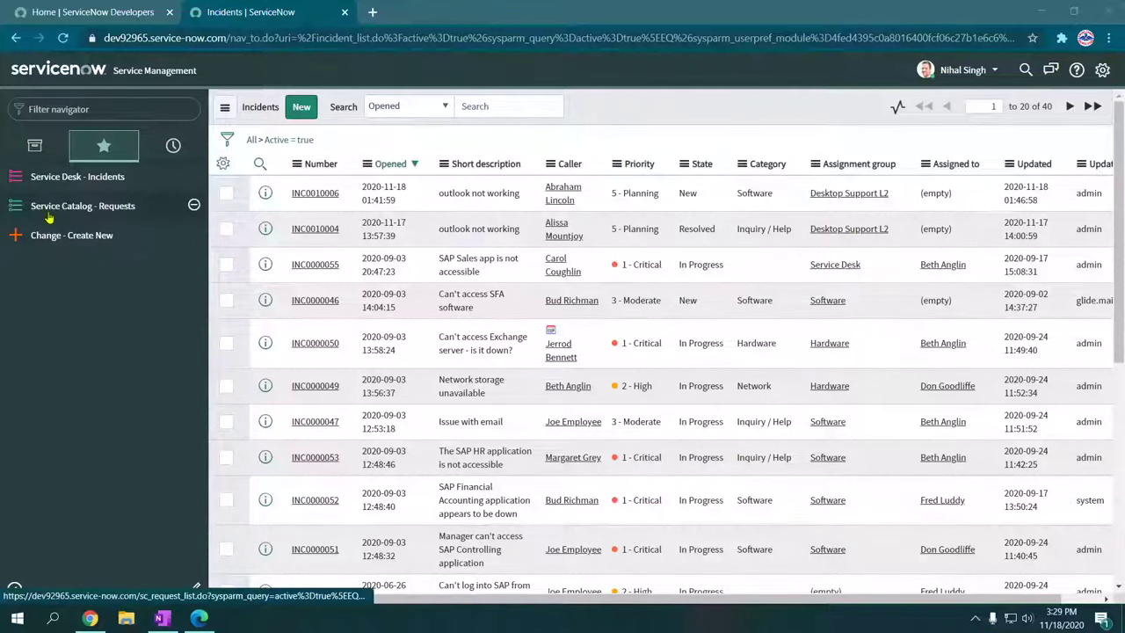
Step: Start a new incident and choose its caller from the user lookup list
{"action": "left_click", "coordinate": [99, 179]}
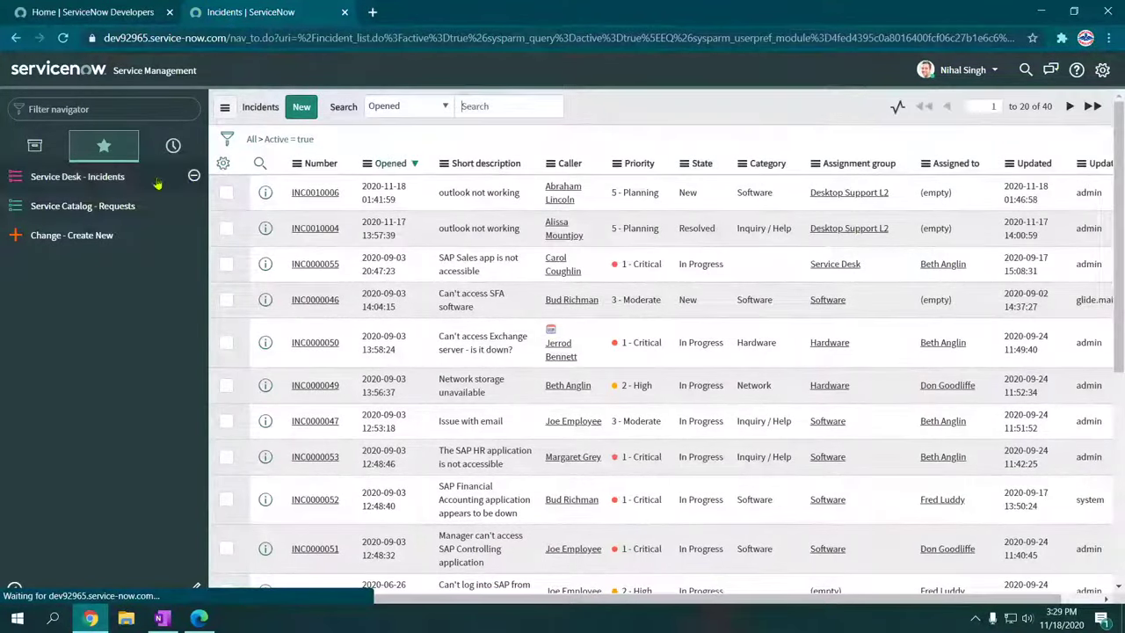
{"action": "left_click", "coordinate": [301, 107]}
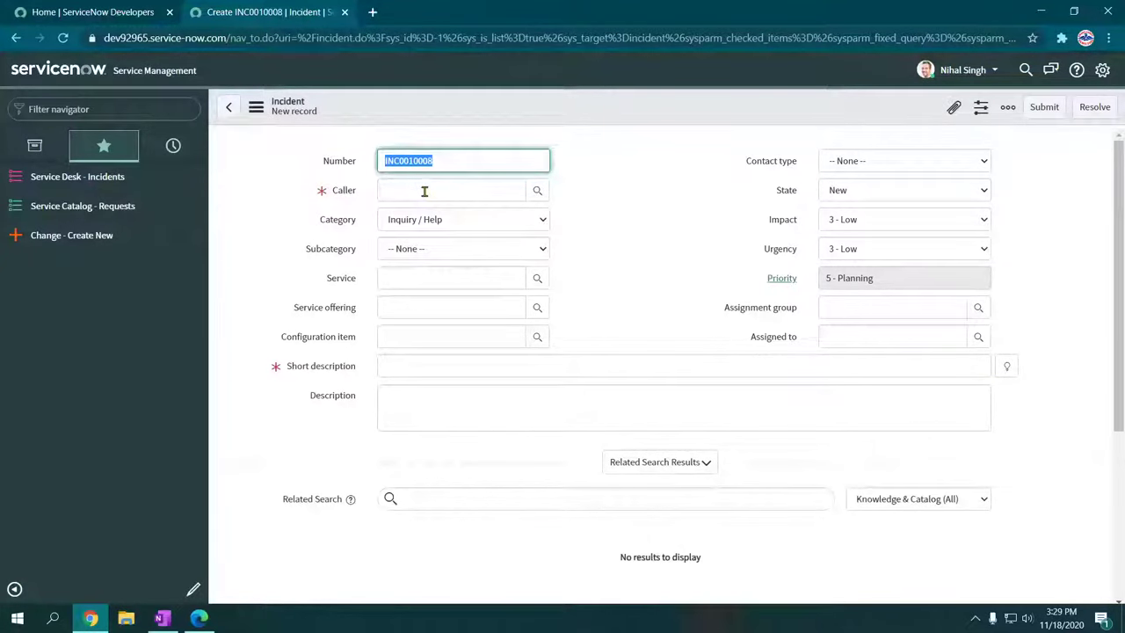
{"action": "left_click", "coordinate": [537, 191]}
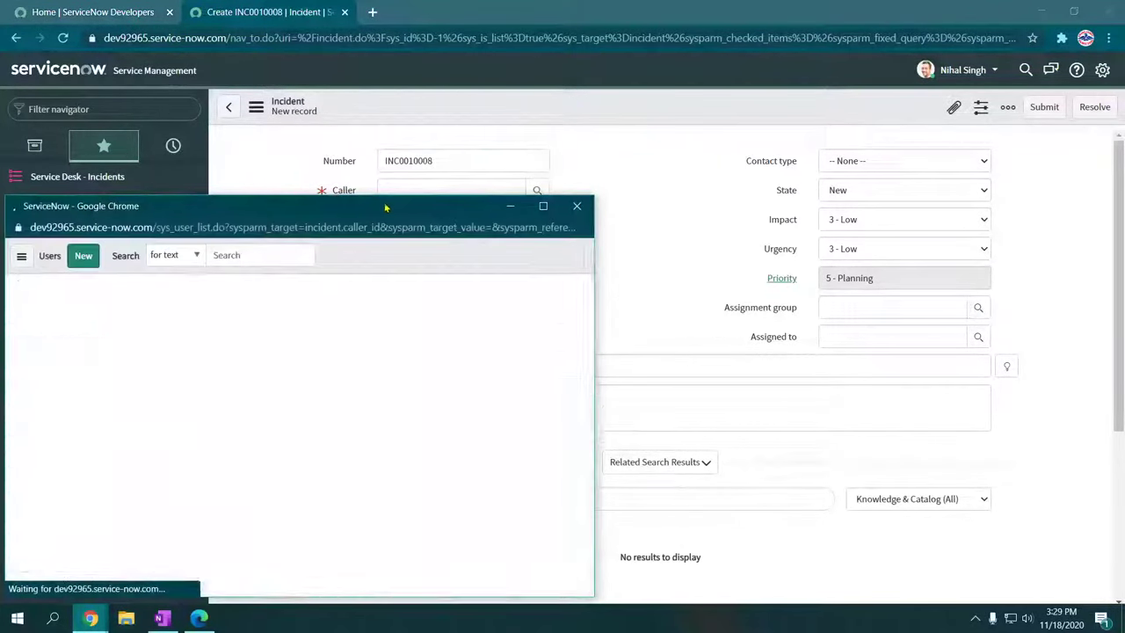
{"action": "left_click_drag", "start_coordinate": [366, 208], "coordinate": [472, 148]}
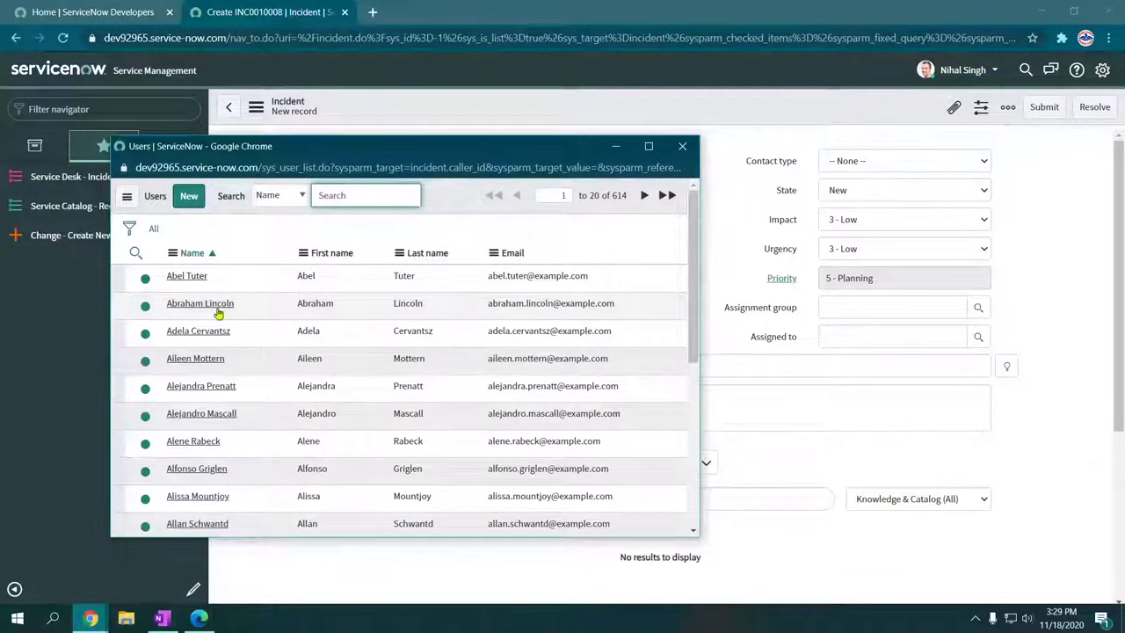
{"action": "left_click", "coordinate": [215, 308]}
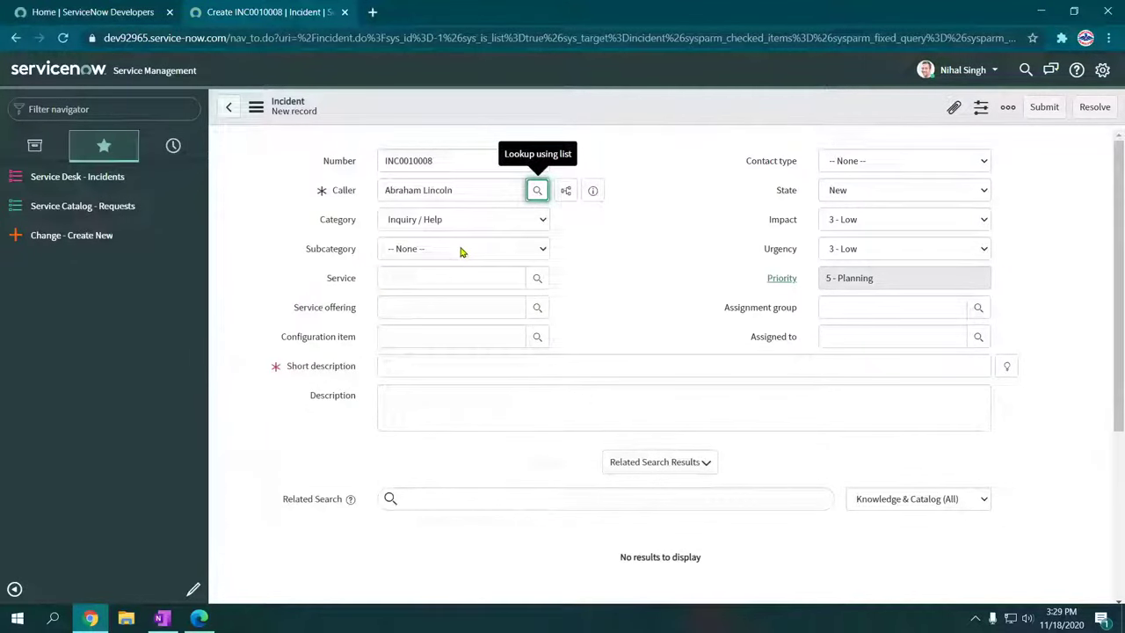
Step: Set subcategory Internal Application, service All, and short description 'outlook is not working.'
{"action": "left_click", "coordinate": [427, 253]}
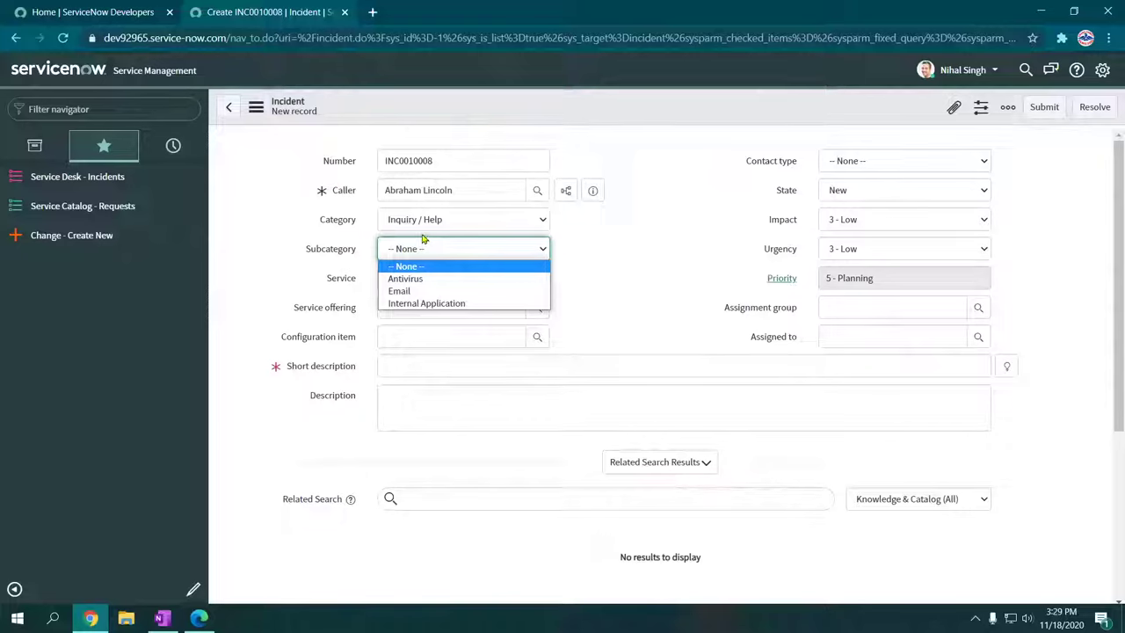
{"action": "left_click", "coordinate": [420, 303]}
{"action": "left_click", "coordinate": [419, 278]}
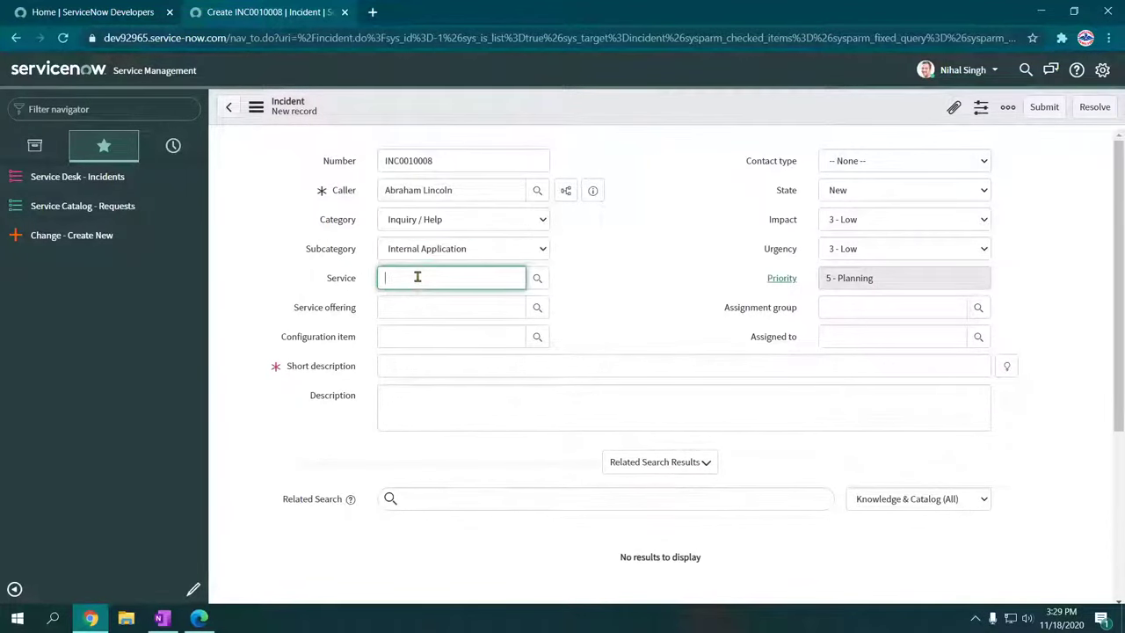
{"action": "left_click", "coordinate": [387, 310]}
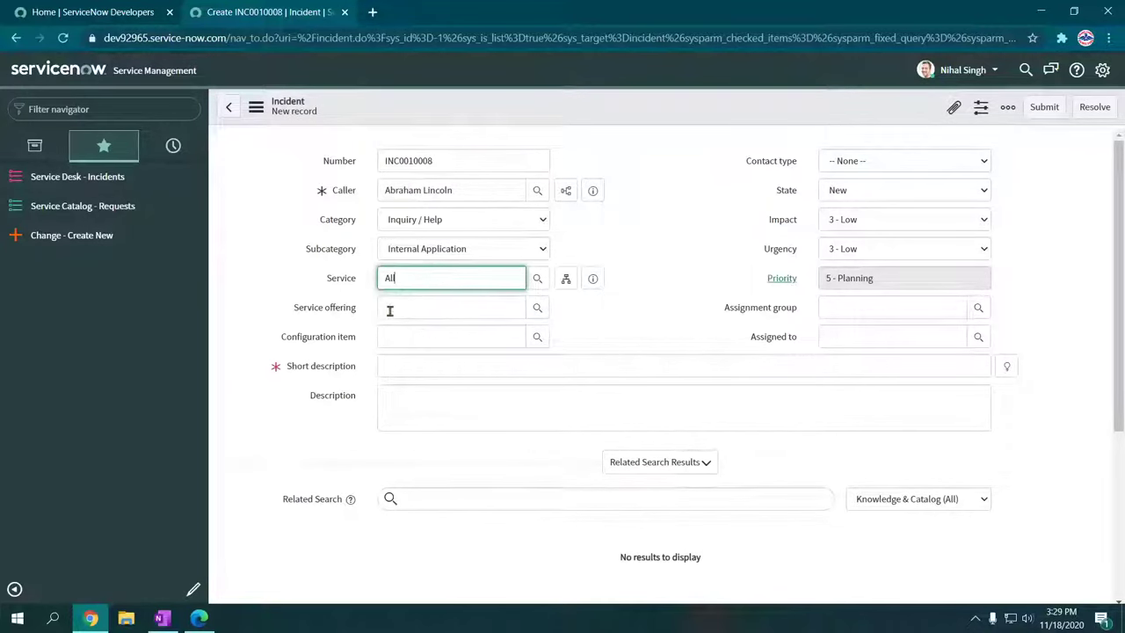
{"action": "left_click", "coordinate": [422, 390]}
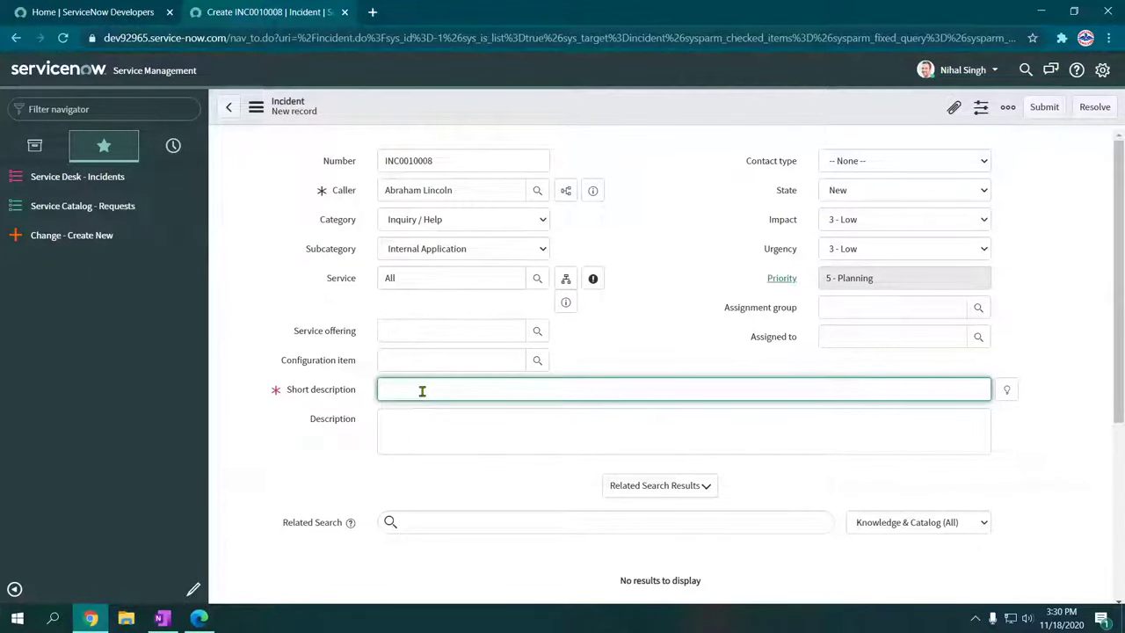
{"action": "type", "text": "d"}
{"action": "type", "text": "utlook is not wor"}
{"action": "type", "text": "king."}
{"action": "key", "text": "Tab"}
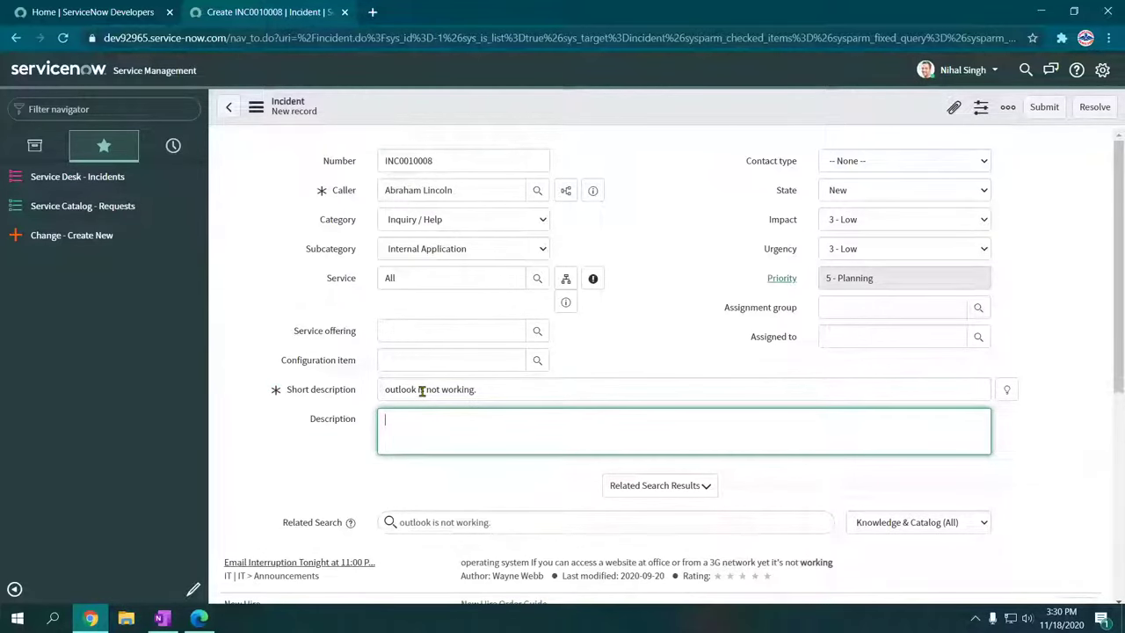
Step: Submit INC0010008 and copy its short description 'outlook is not working.' into Description
{"action": "left_click", "coordinate": [1046, 108]}
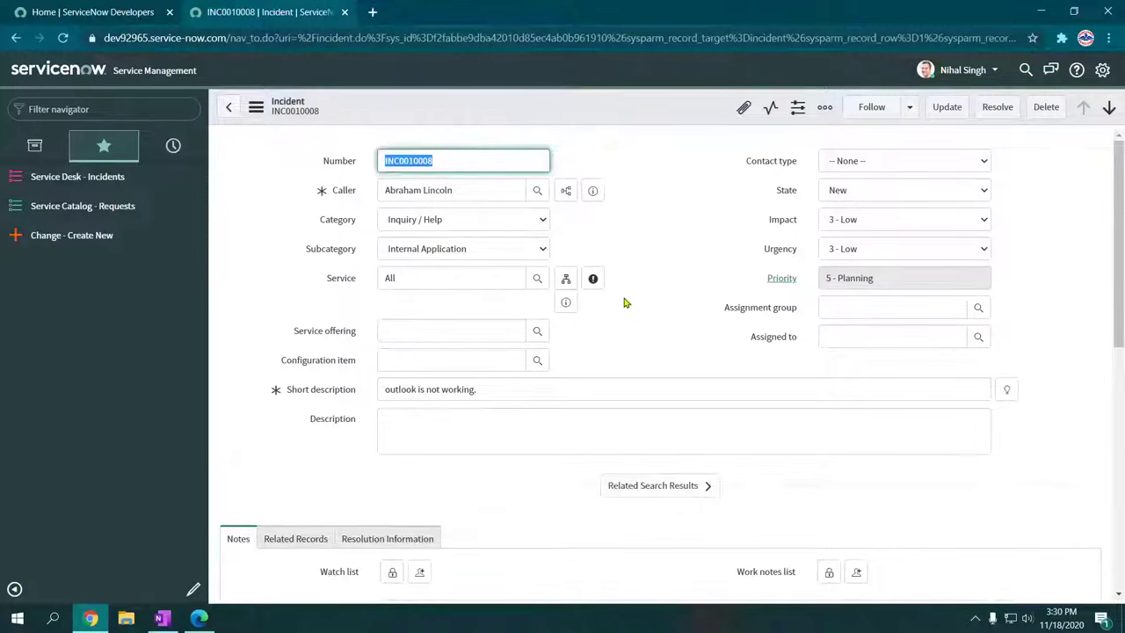
{"action": "left_click", "coordinate": [457, 428]}
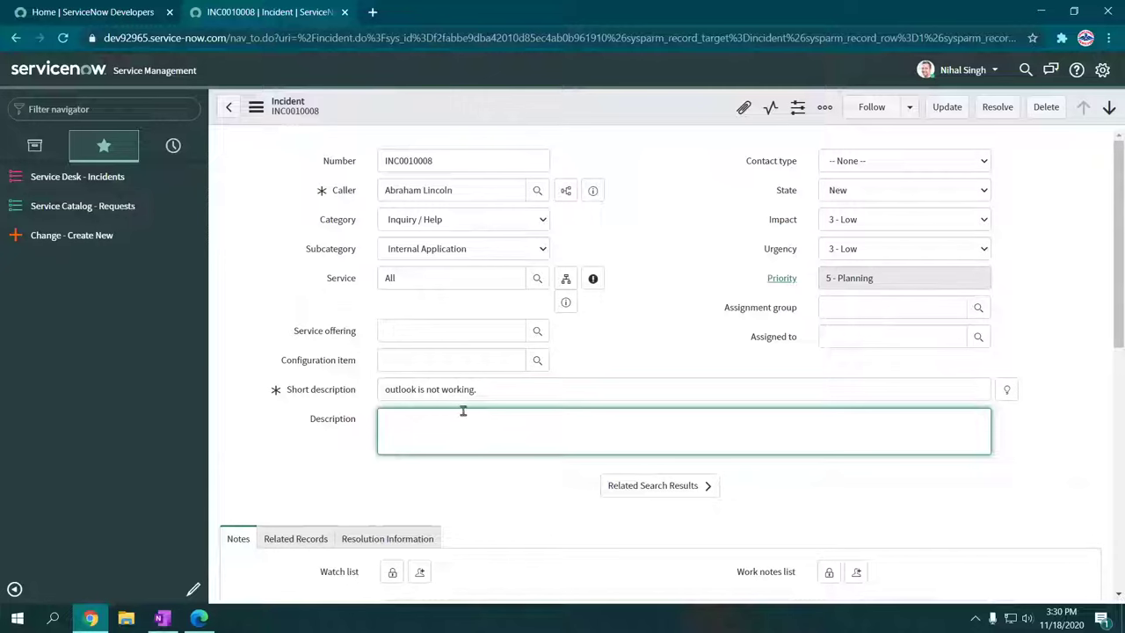
{"action": "triple_click", "coordinate": [440, 391]}
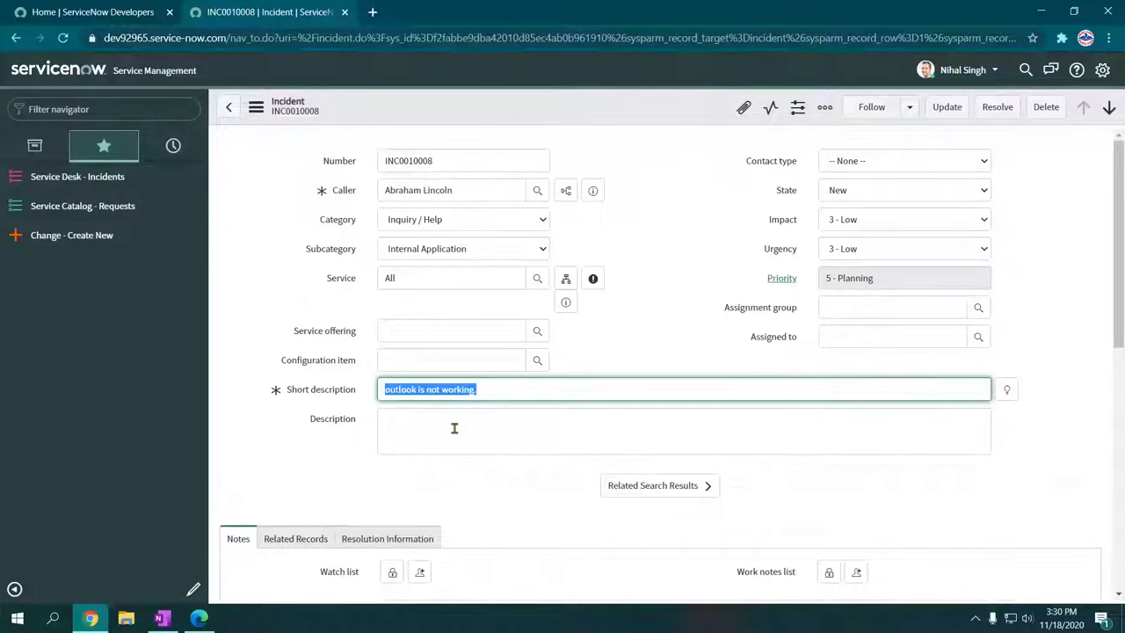
{"action": "key", "text": "ctrl+c"}
{"action": "left_click", "coordinate": [431, 429]}
{"action": "key", "text": "ctrl+v"}
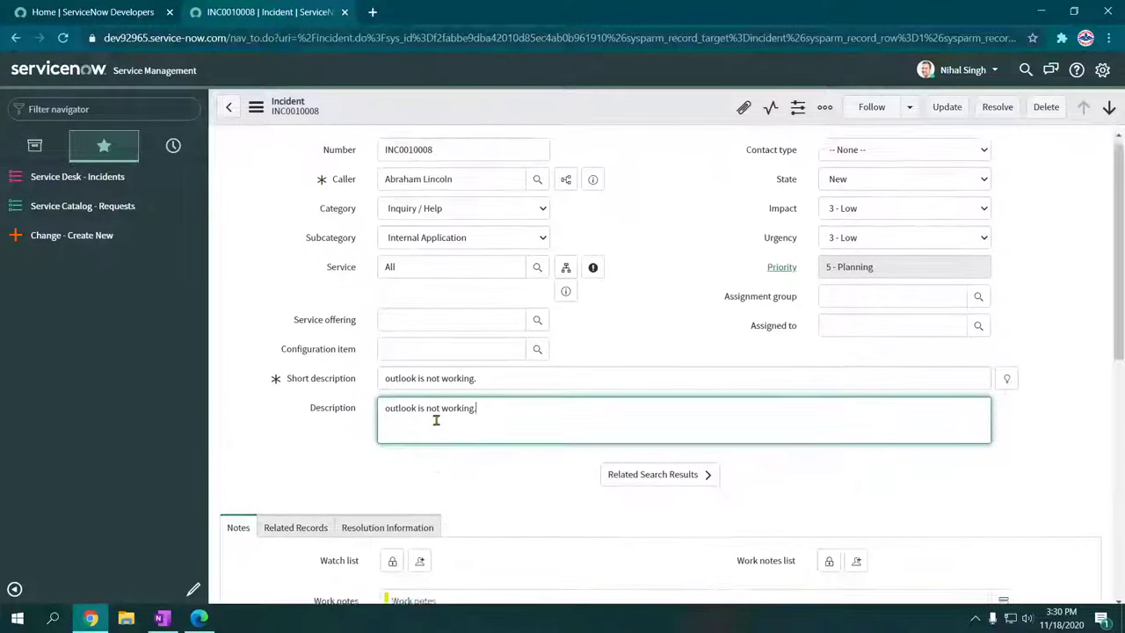
Step: Resolve INC0010008 with code Solved (Permanently) and notes 'reset user outlook profile.'
{"action": "scroll", "coordinate": [435, 420], "scroll_direction": "down", "scroll_amount": 2}
{"action": "scroll", "coordinate": [361, 447], "scroll_direction": "down", "scroll_amount": 3}
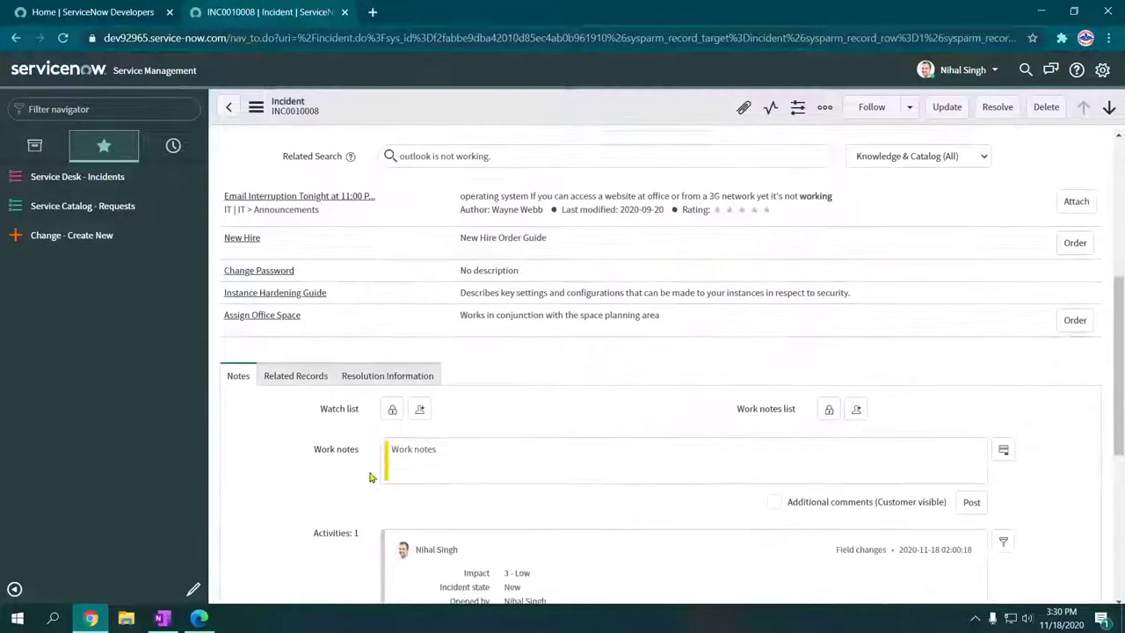
{"action": "left_click", "coordinate": [371, 378]}
{"action": "scroll", "coordinate": [395, 369], "scroll_direction": "down", "scroll_amount": 2}
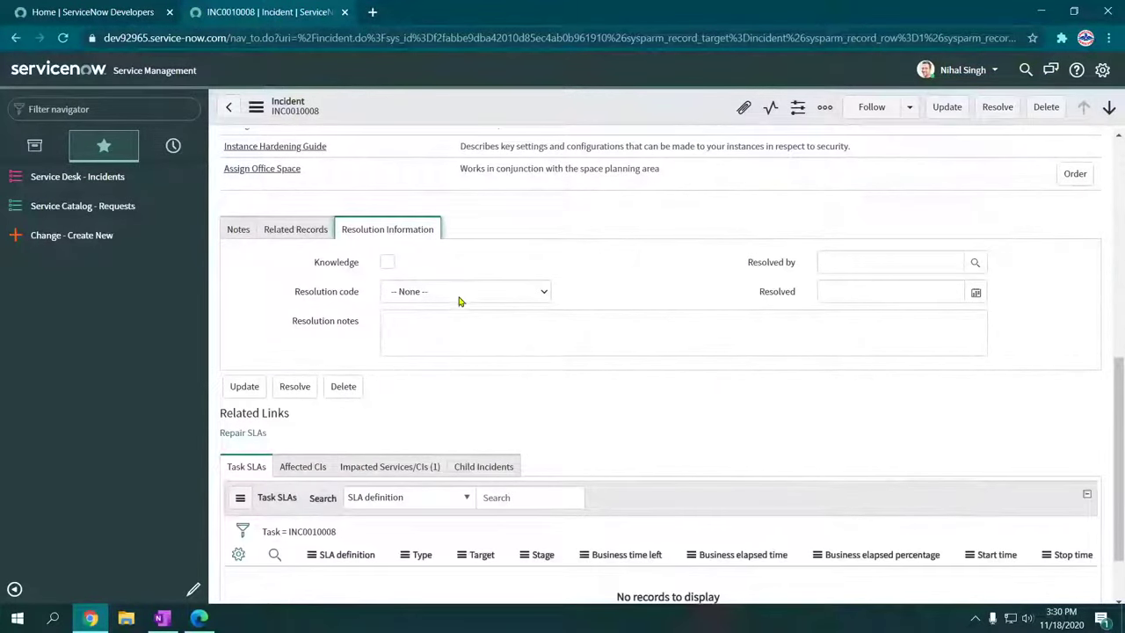
{"action": "left_click", "coordinate": [459, 299]}
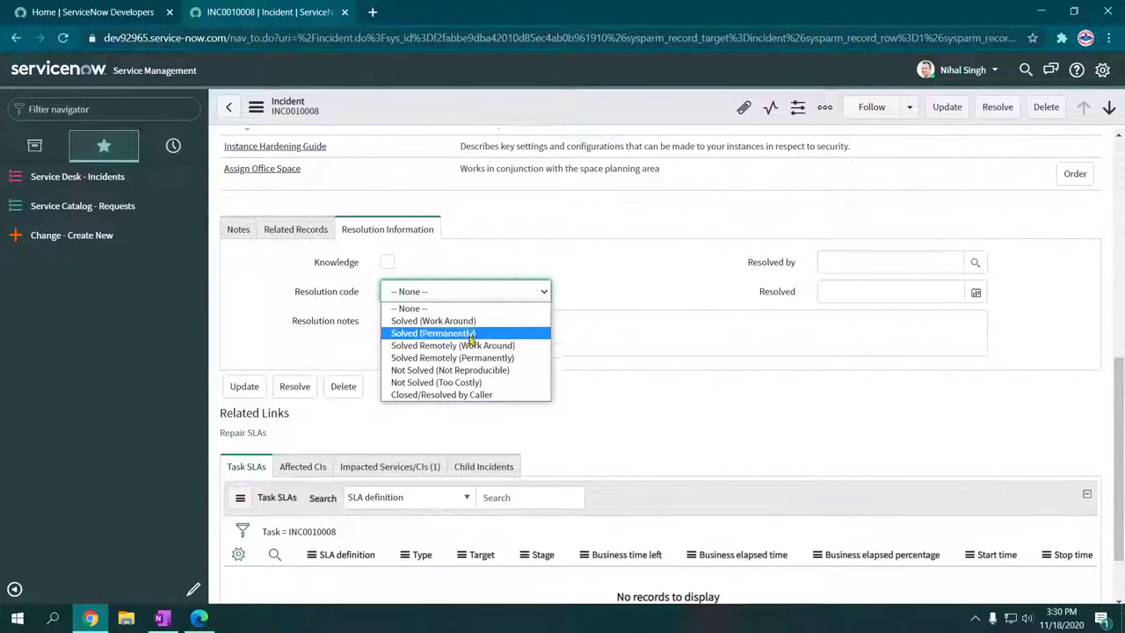
{"action": "left_click", "coordinate": [468, 334]}
{"action": "left_click", "coordinate": [449, 332]}
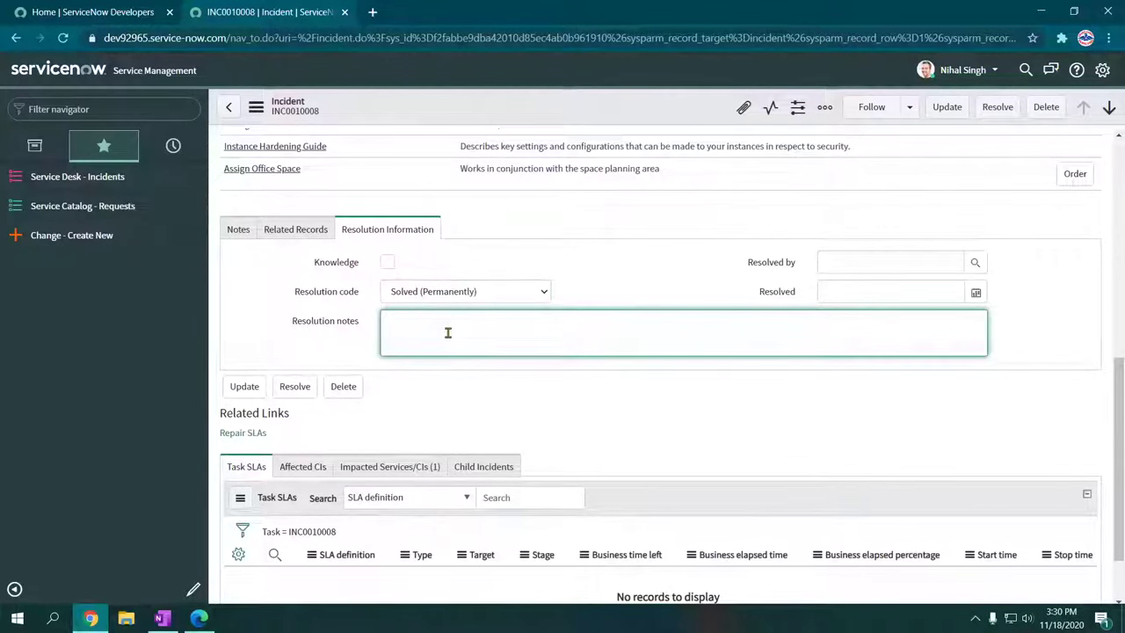
{"action": "type", "text": "reset user out"}
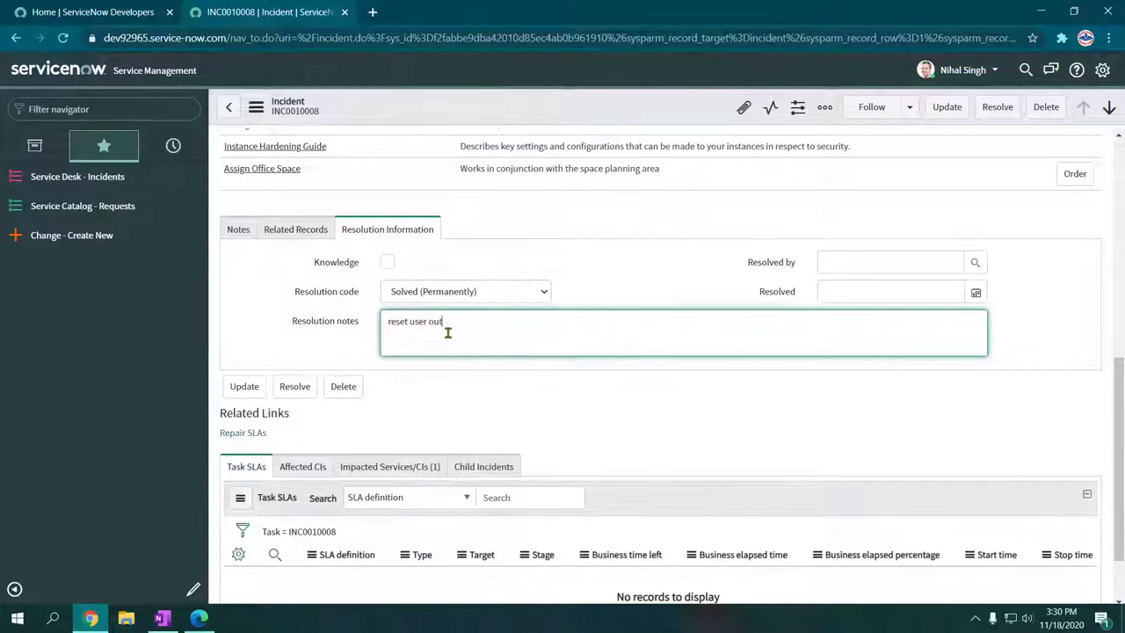
{"action": "type", "text": "look profile."}
{"action": "scroll", "coordinate": [711, 329], "scroll_direction": "up", "scroll_amount": 10}
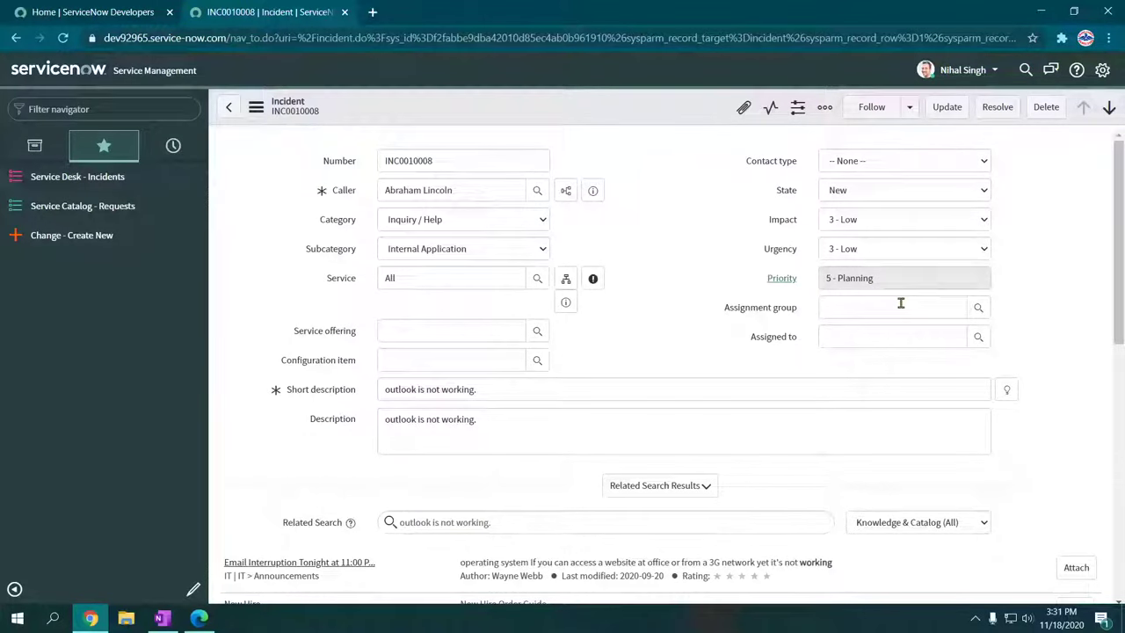
{"action": "left_click", "coordinate": [998, 107]}
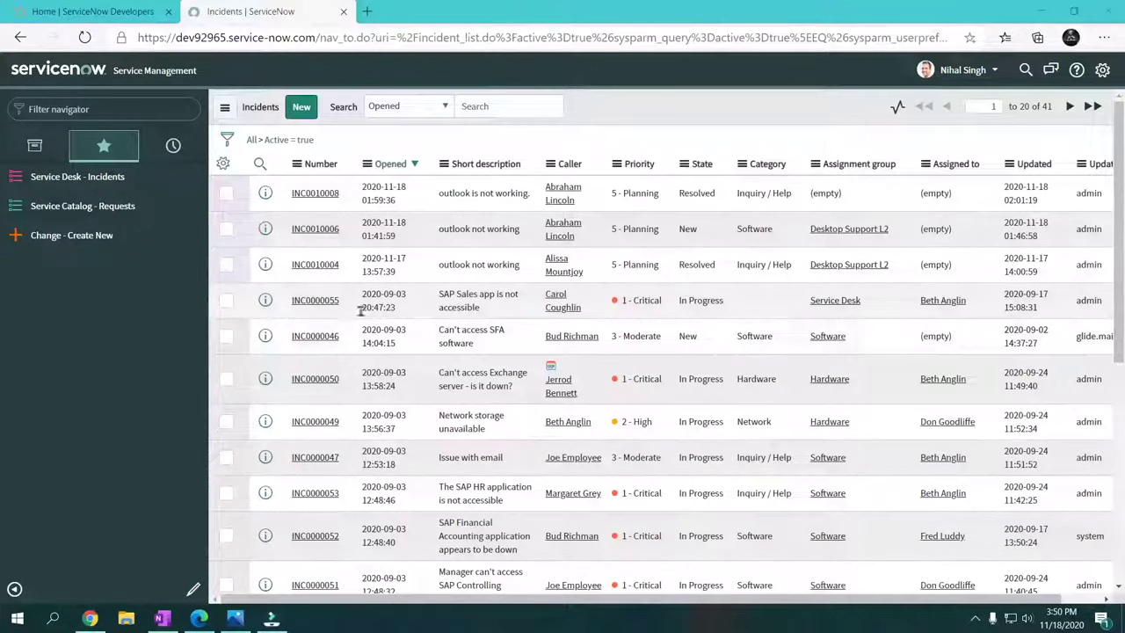
Step: Create another incident with a caller, category Software and subcategory Operating System
{"action": "left_click", "coordinate": [300, 109]}
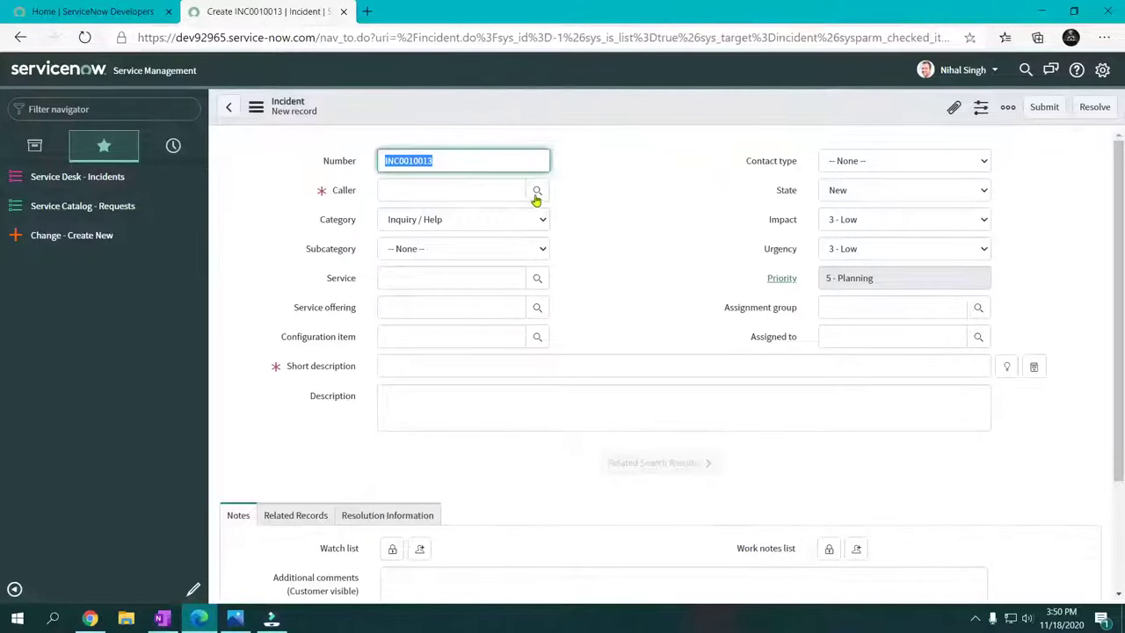
{"action": "left_click", "coordinate": [536, 191]}
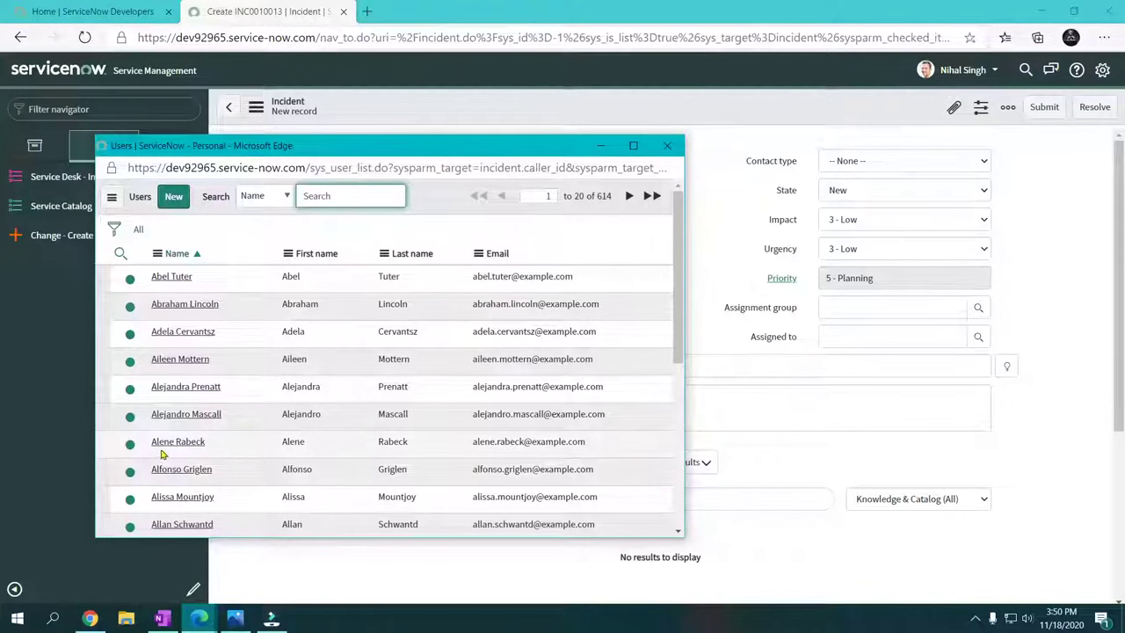
{"action": "left_click", "coordinate": [179, 441]}
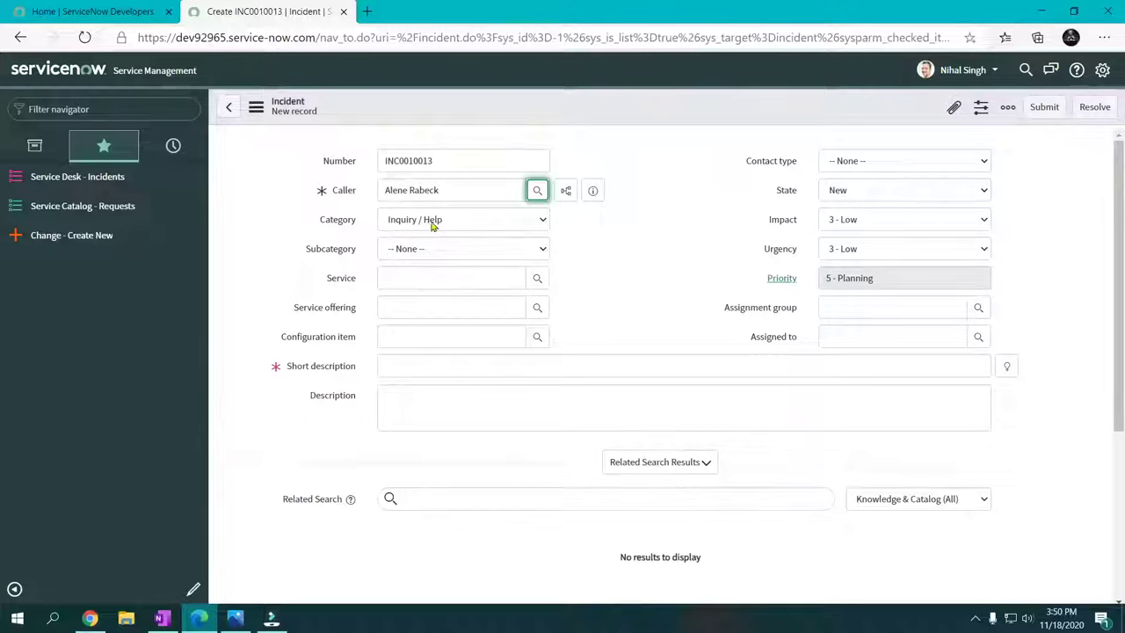
{"action": "left_click", "coordinate": [454, 222]}
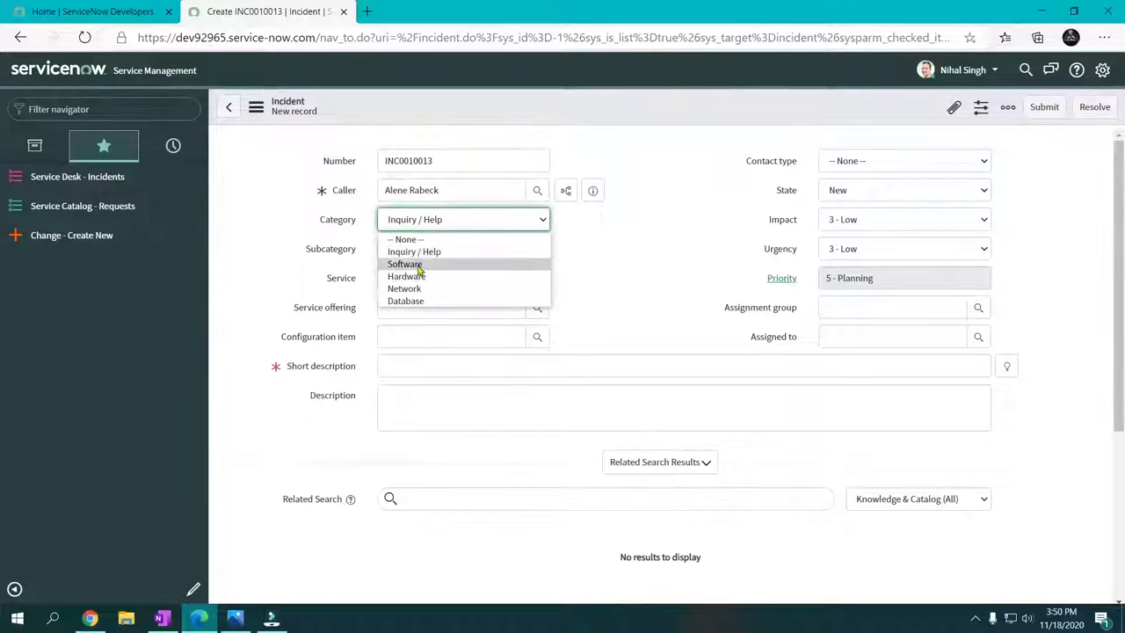
{"action": "left_click", "coordinate": [418, 265]}
{"action": "left_click", "coordinate": [431, 250]}
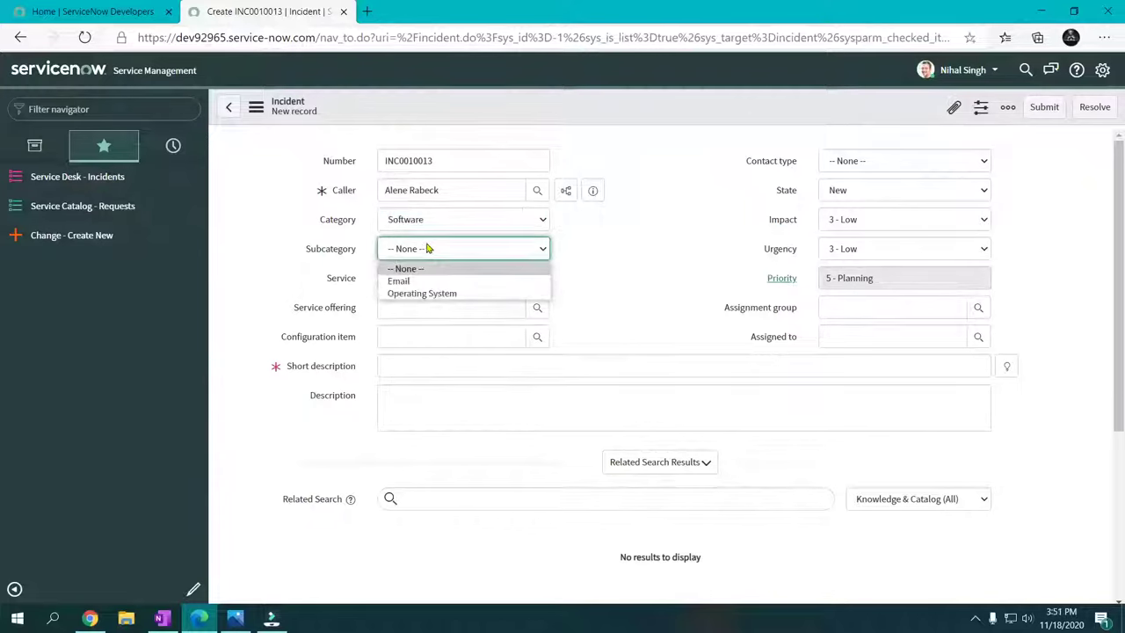
{"action": "left_click", "coordinate": [419, 293]}
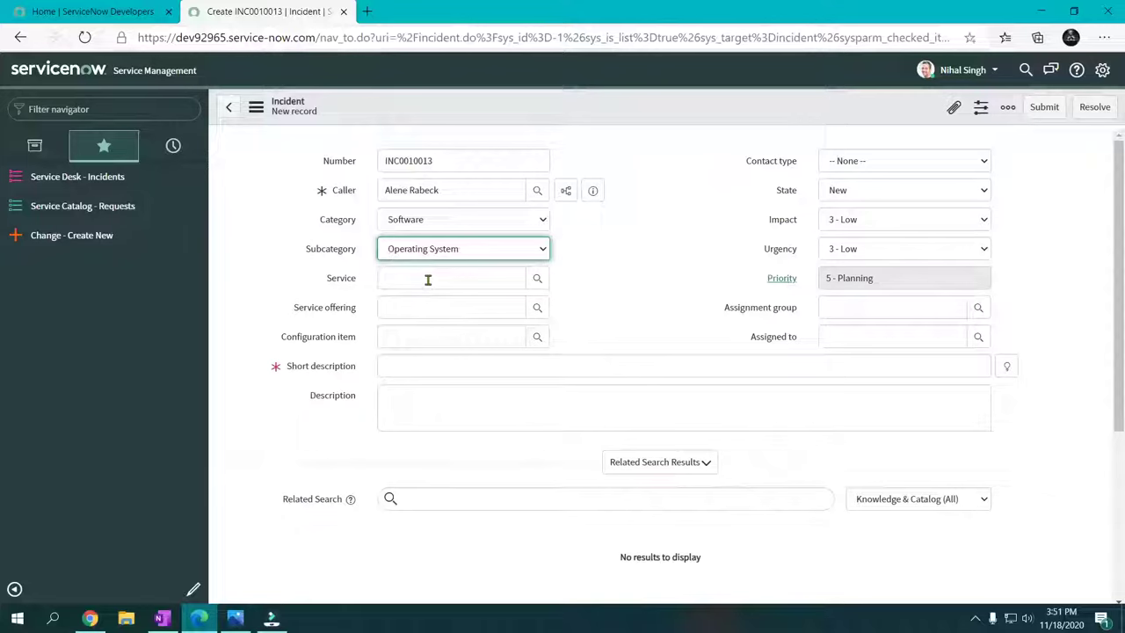
Step: Set configuration item MS Windows and short description 'Windows 10 working slow', pasting it into Description
{"action": "left_click", "coordinate": [400, 335]}
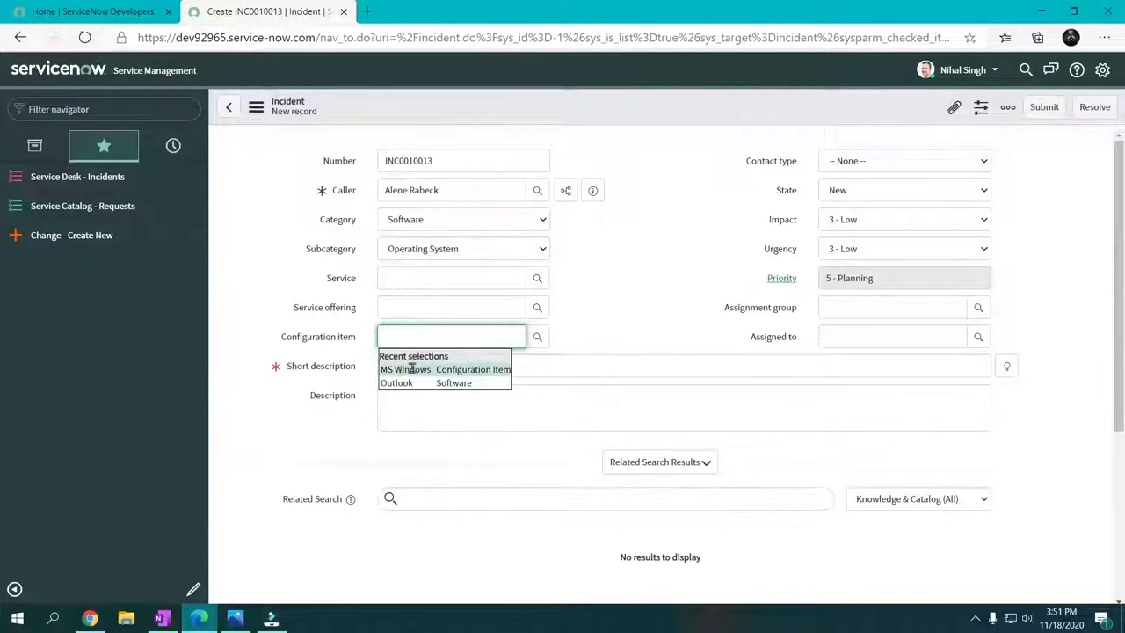
{"action": "left_click", "coordinate": [413, 369]}
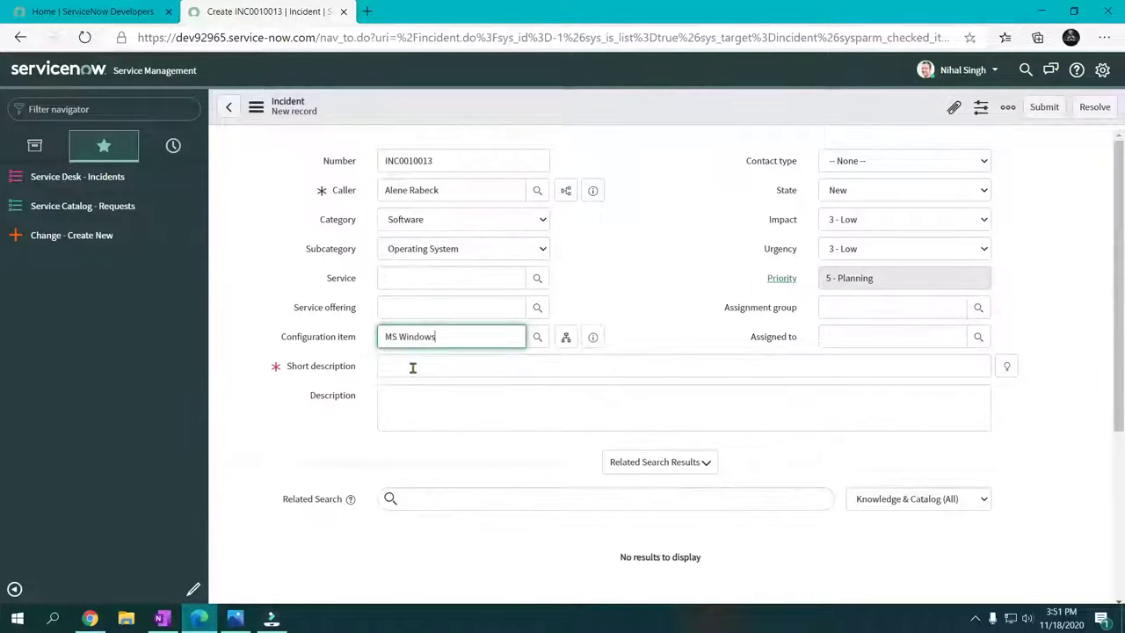
{"action": "left_click", "coordinate": [430, 366]}
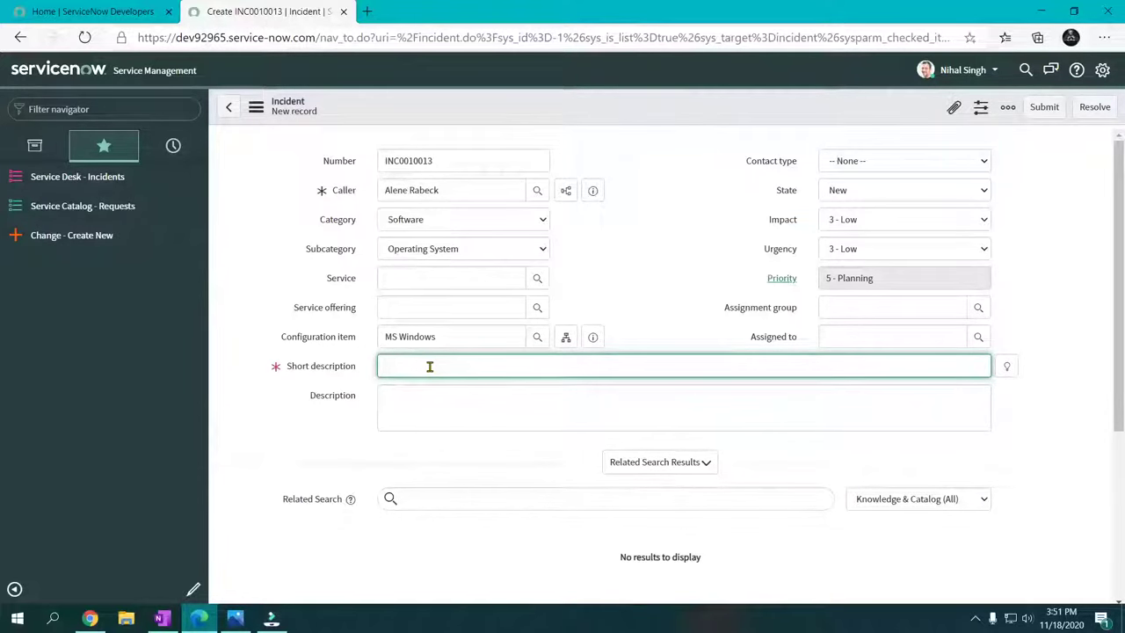
{"action": "type", "text": "Windows 10 "}
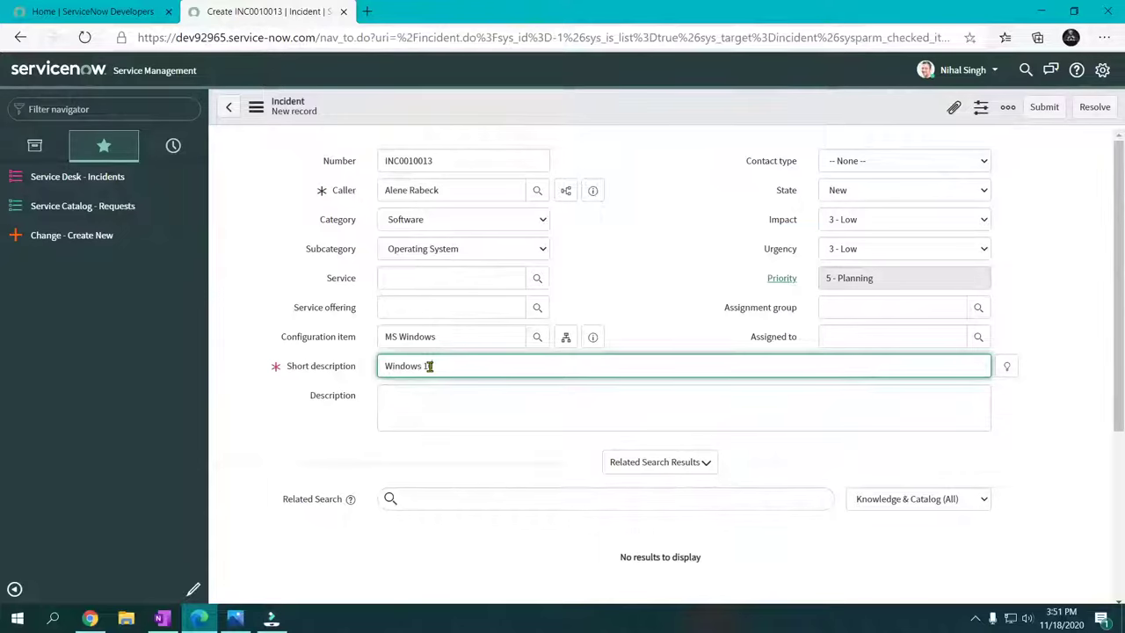
{"action": "type", "text": "wor"}
{"action": "type", "text": "king slow"}
{"action": "double_click", "coordinate": [429, 366]}
{"action": "type", "text": "10"}
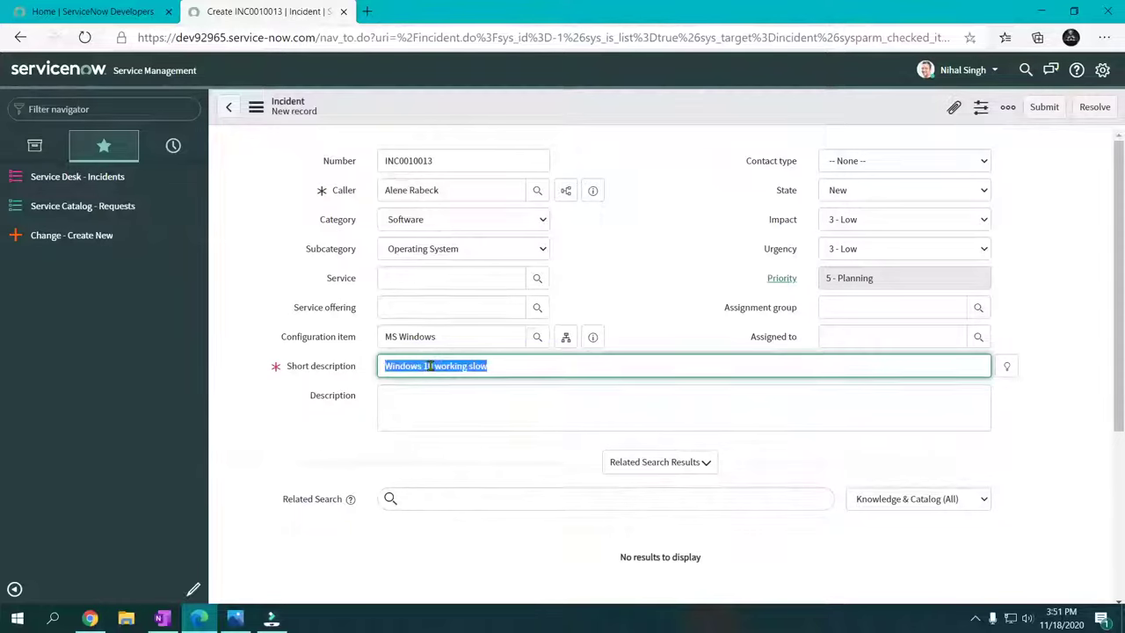
{"action": "left_click", "coordinate": [414, 412]}
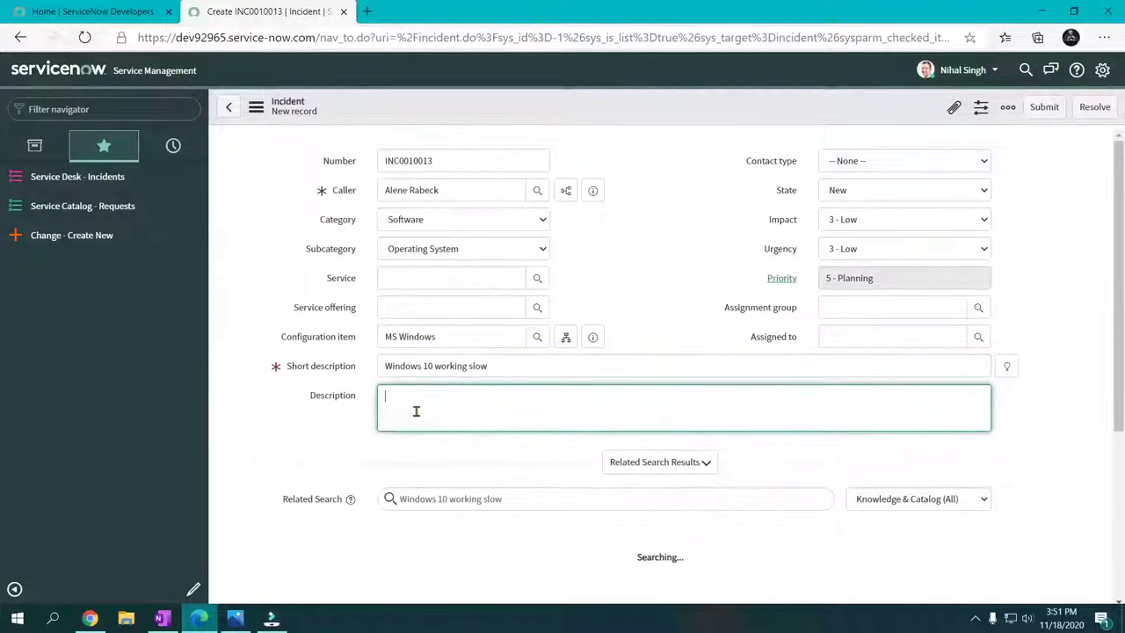
{"action": "key", "text": "ctrl+v"}
Step: End the short description and description with periods and assign group Desktop Support L2
{"action": "scroll", "coordinate": [466, 402], "scroll_direction": "down", "scroll_amount": 1}
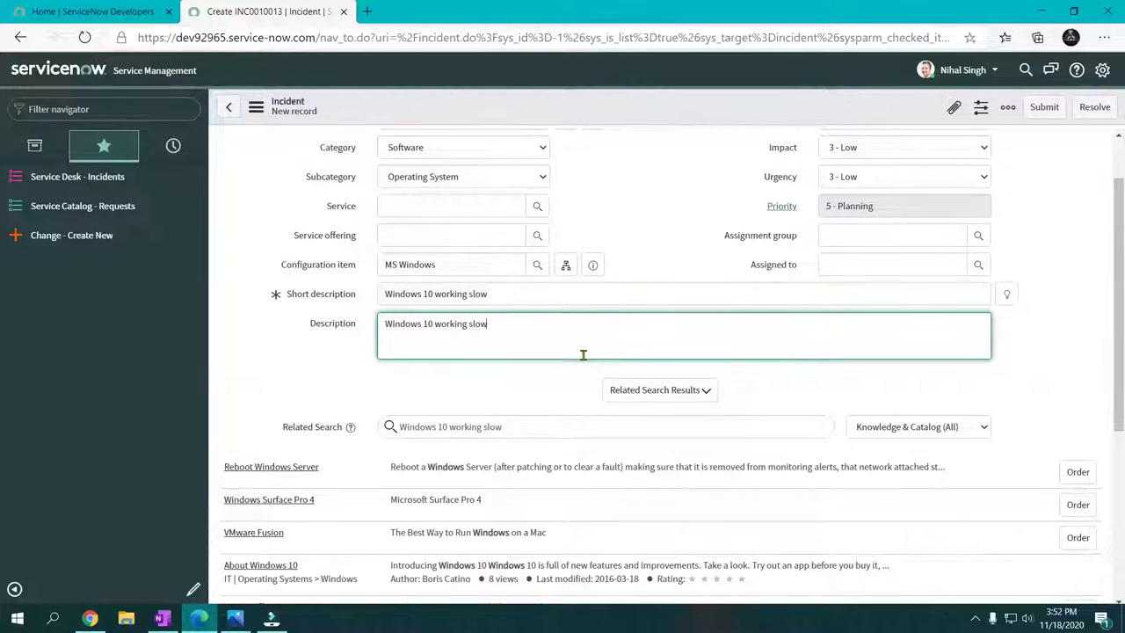
{"action": "left_click", "coordinate": [525, 292]}
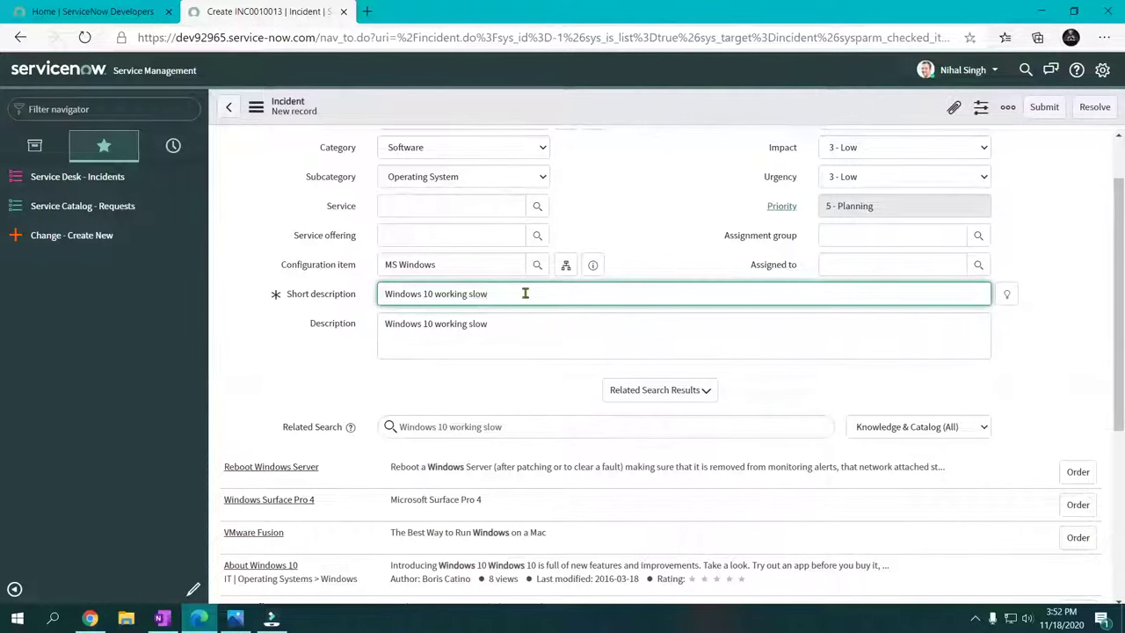
{"action": "type", "text": "."}
{"action": "left_click", "coordinate": [500, 324]}
{"action": "type", "text": "."}
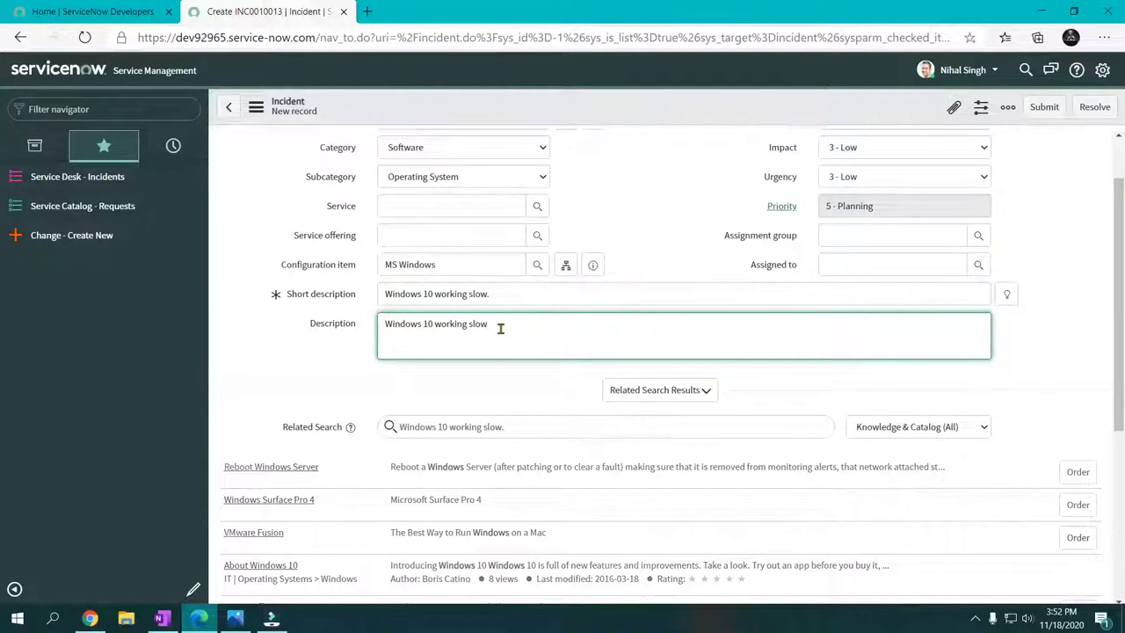
{"action": "scroll", "coordinate": [783, 312], "scroll_direction": "up", "scroll_amount": 1}
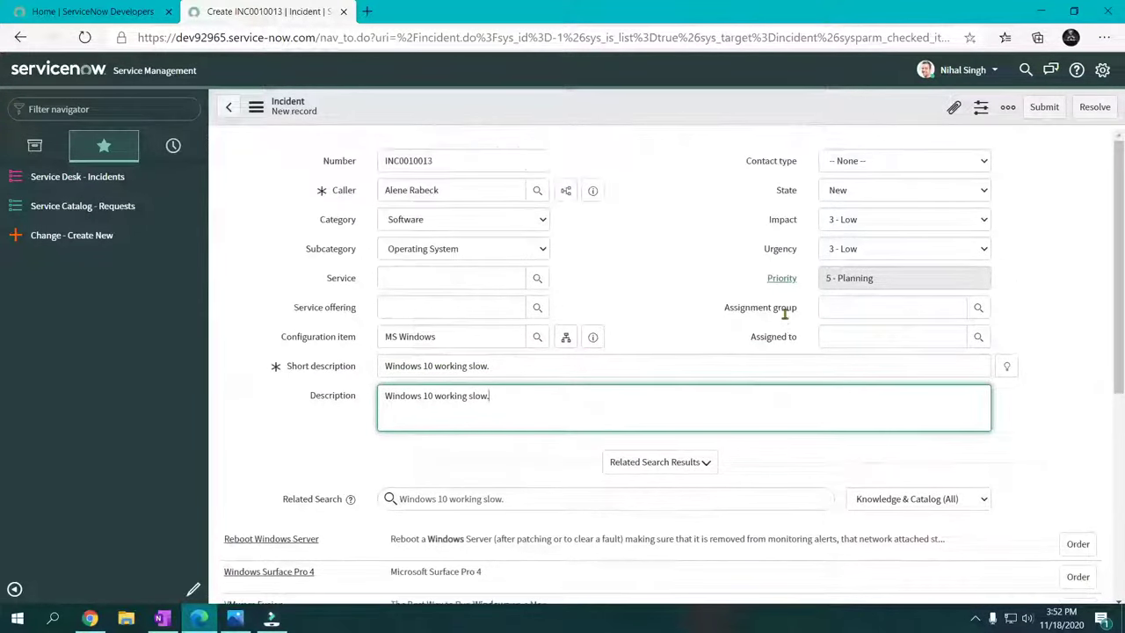
{"action": "left_click", "coordinate": [859, 313]}
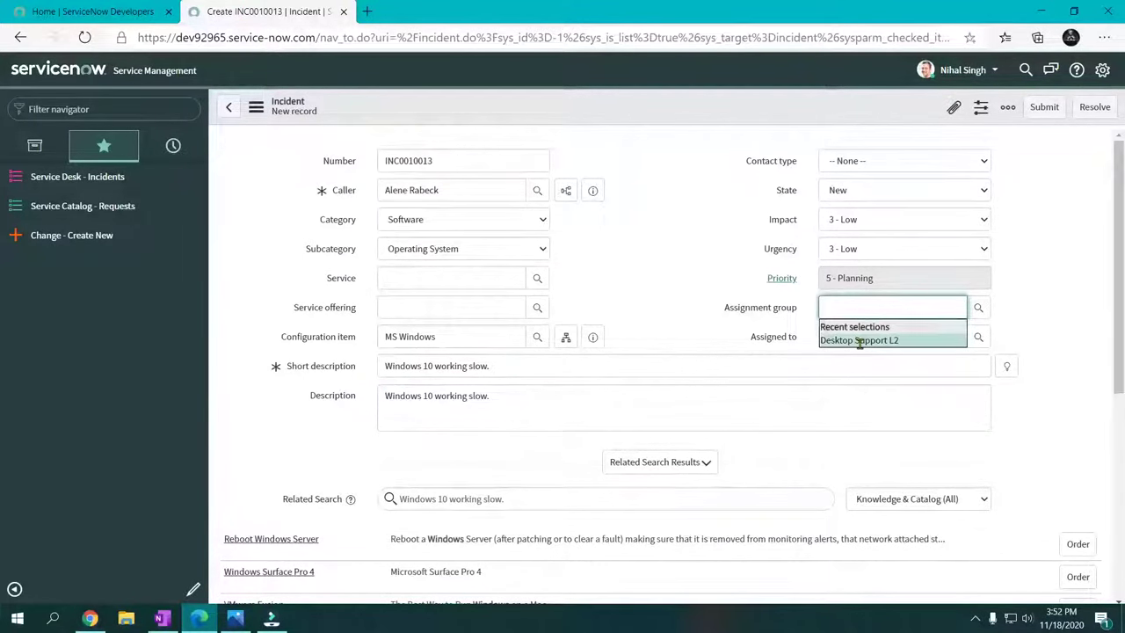
{"action": "left_click", "coordinate": [860, 342]}
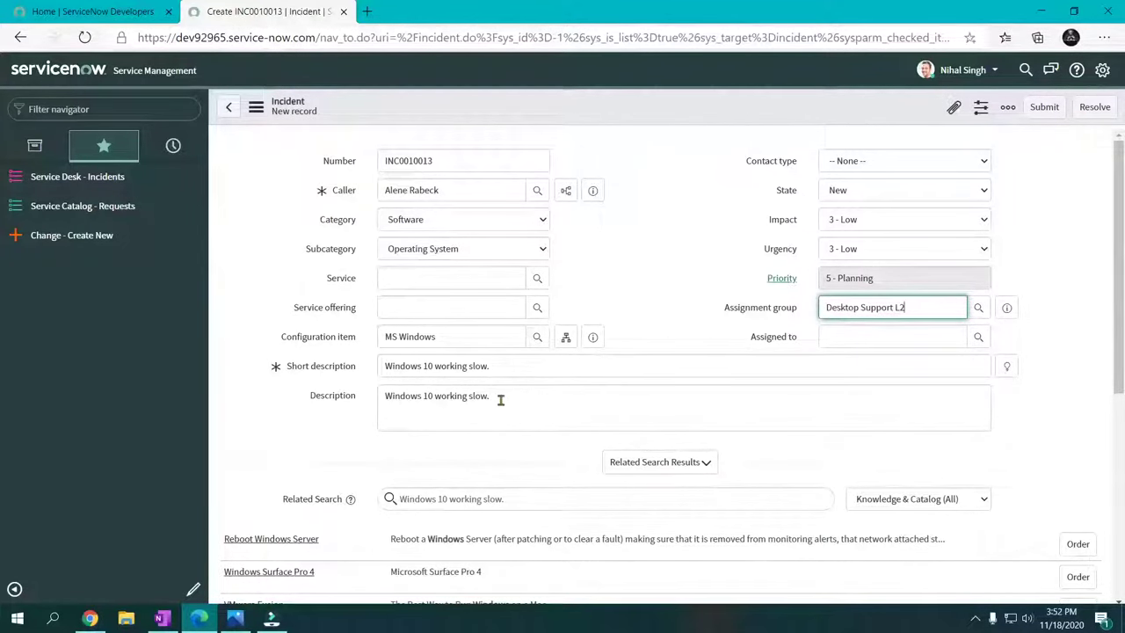
Step: Add a description line: 'we have ran the Disk cleanup, ran chkdsk command, ran sfc /scannow'
{"action": "left_click", "coordinate": [595, 407]}
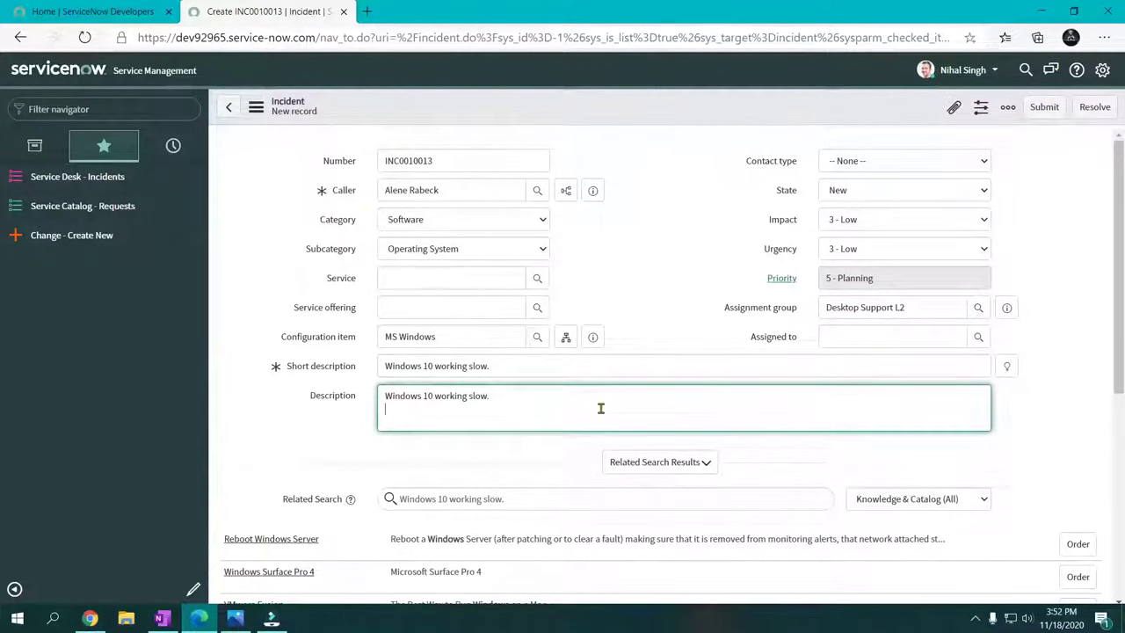
{"action": "key", "text": "Return"}
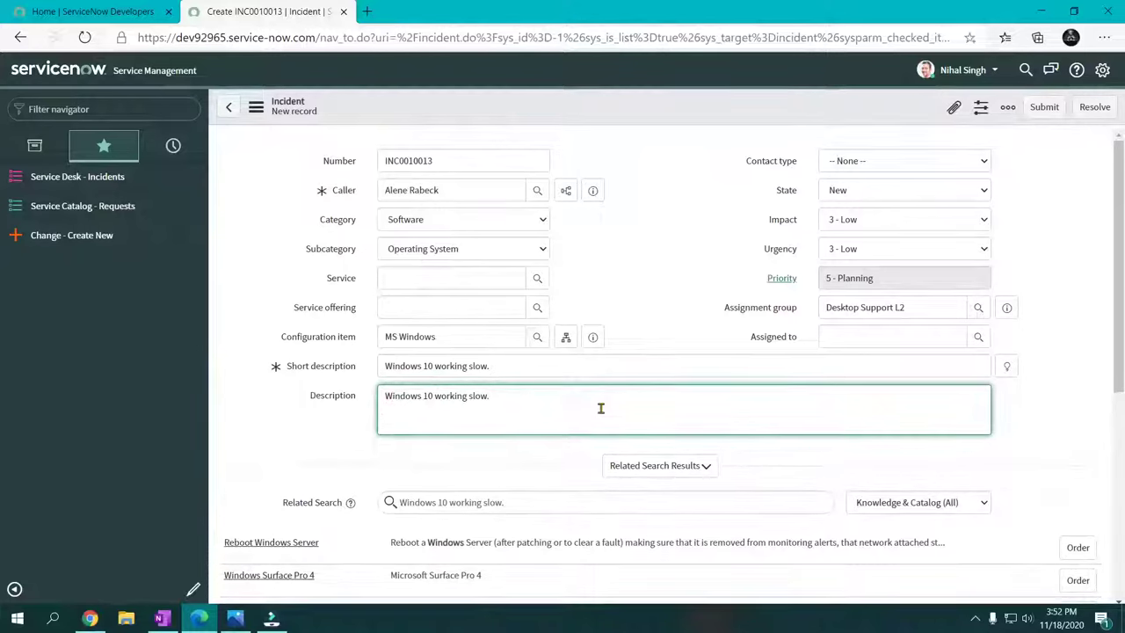
{"action": "type", "text": "we have ran the Disk cleanup"}
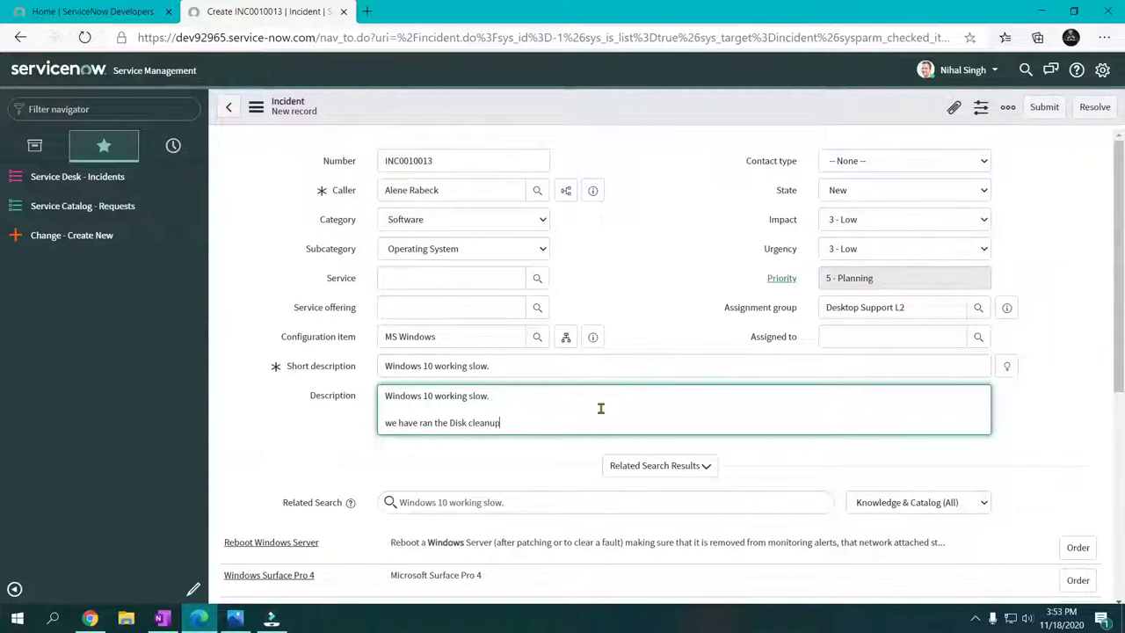
{"action": "type", "text": ", ran chkdsk comm"}
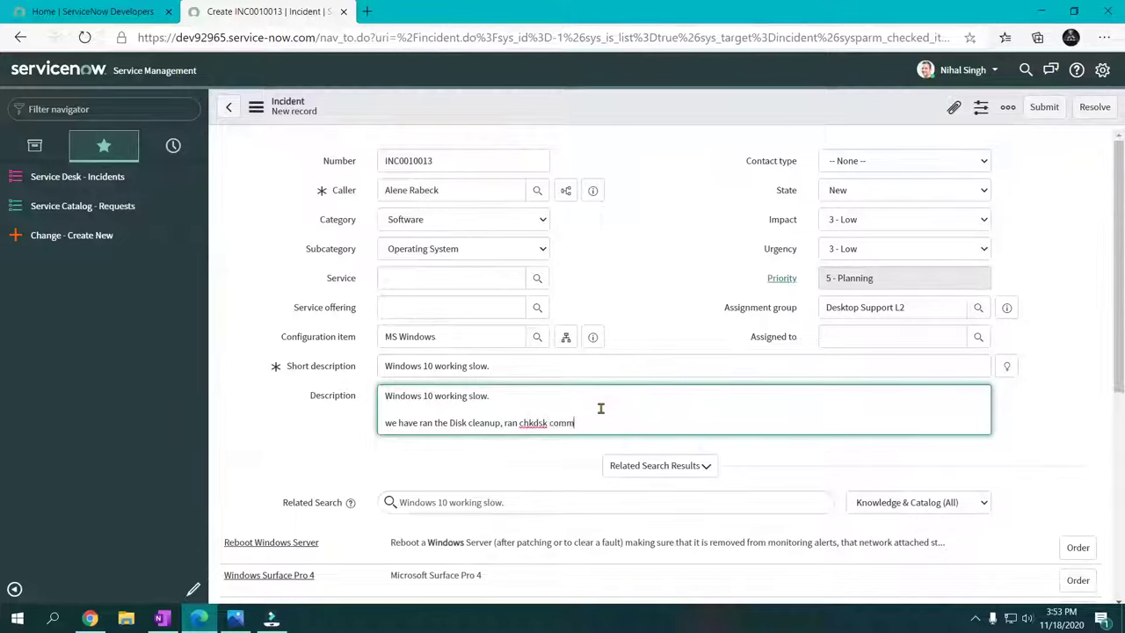
{"action": "type", "text": "and, ran sfc /scanno"}
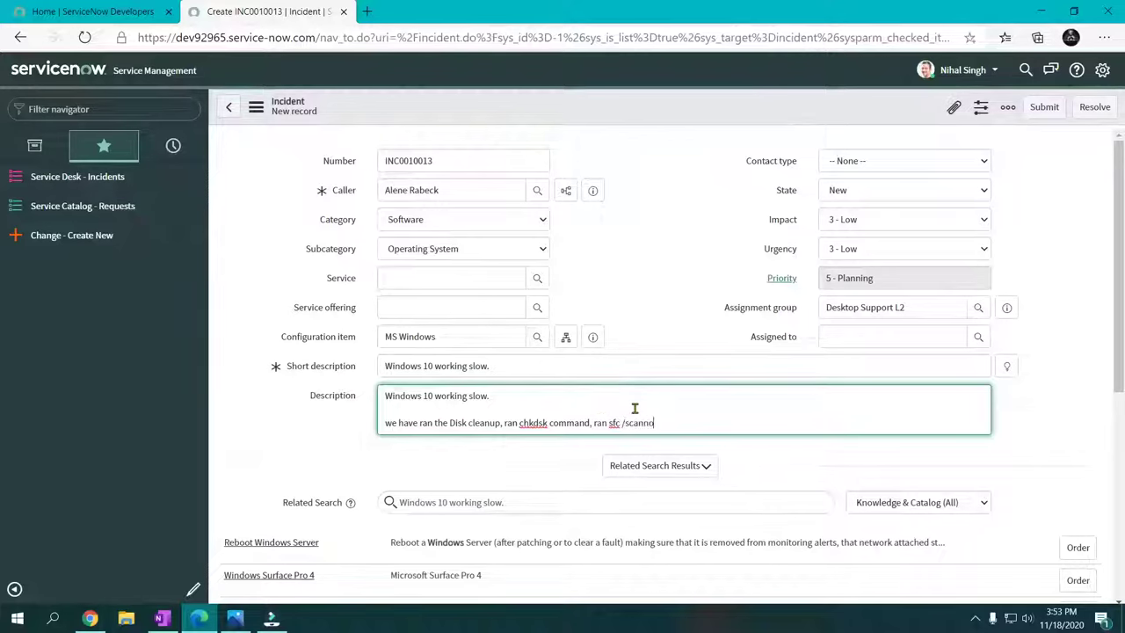
{"action": "type", "text": "w"}
{"action": "left_click", "coordinate": [17, 619]}
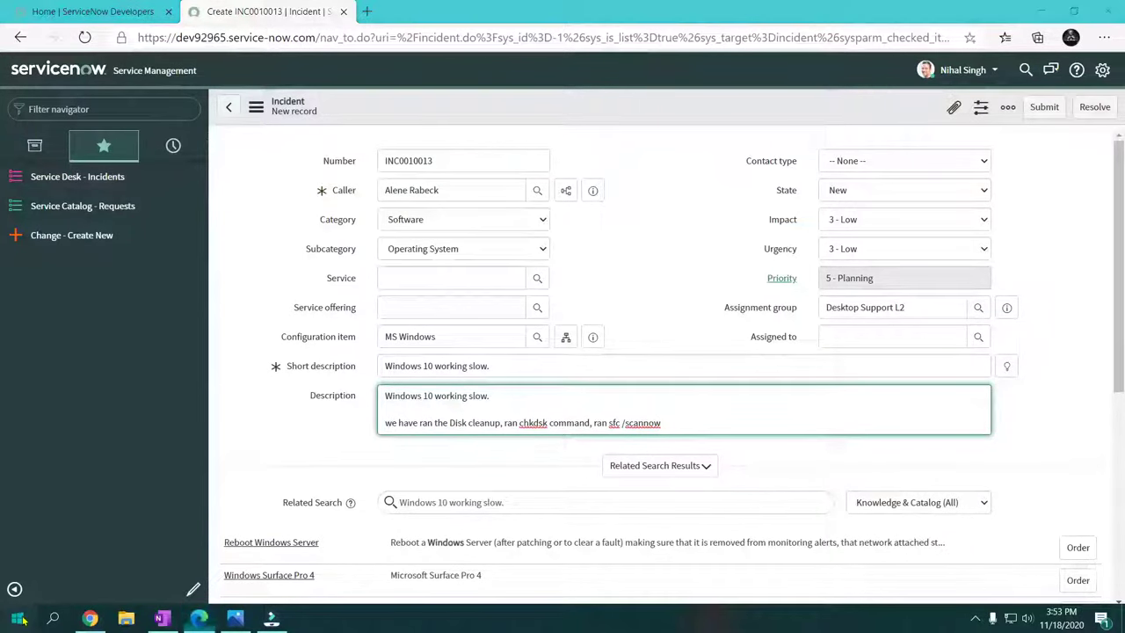
{"action": "type", "text": "disk"}
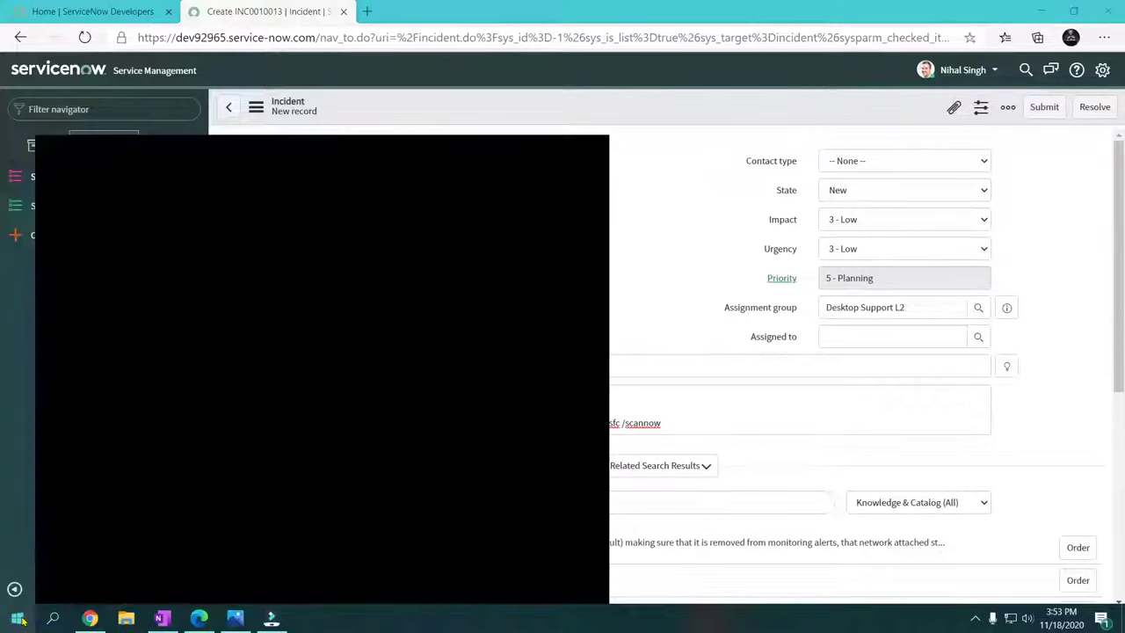
{"action": "key", "text": "Return"}
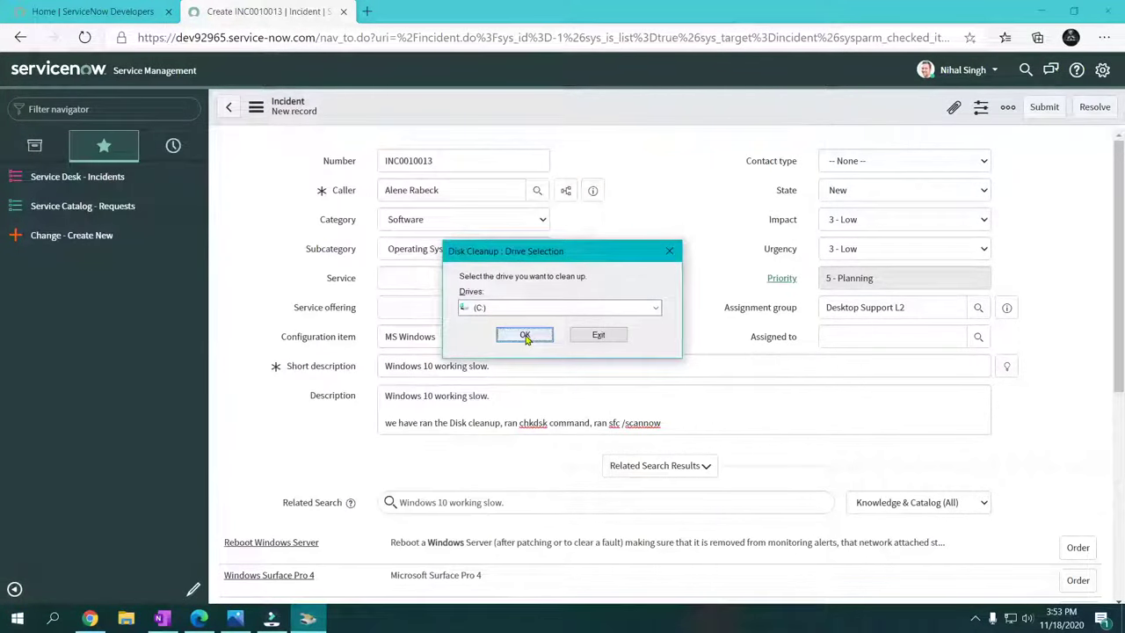
{"action": "left_click", "coordinate": [525, 336]}
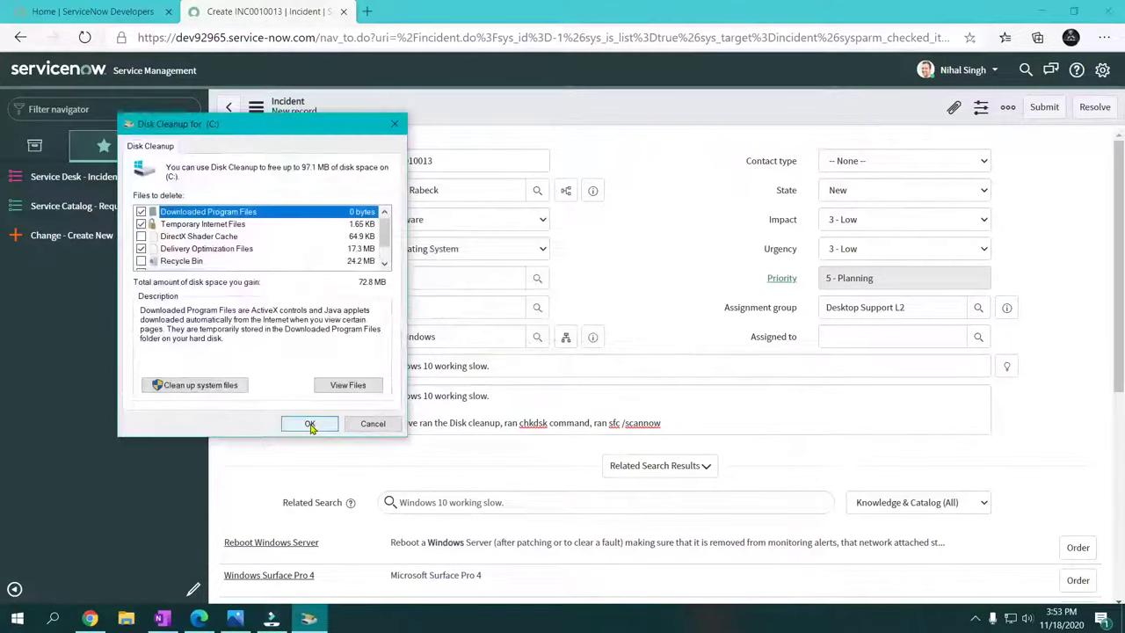
{"action": "scroll", "coordinate": [161, 232], "scroll_direction": "down", "scroll_amount": 1}
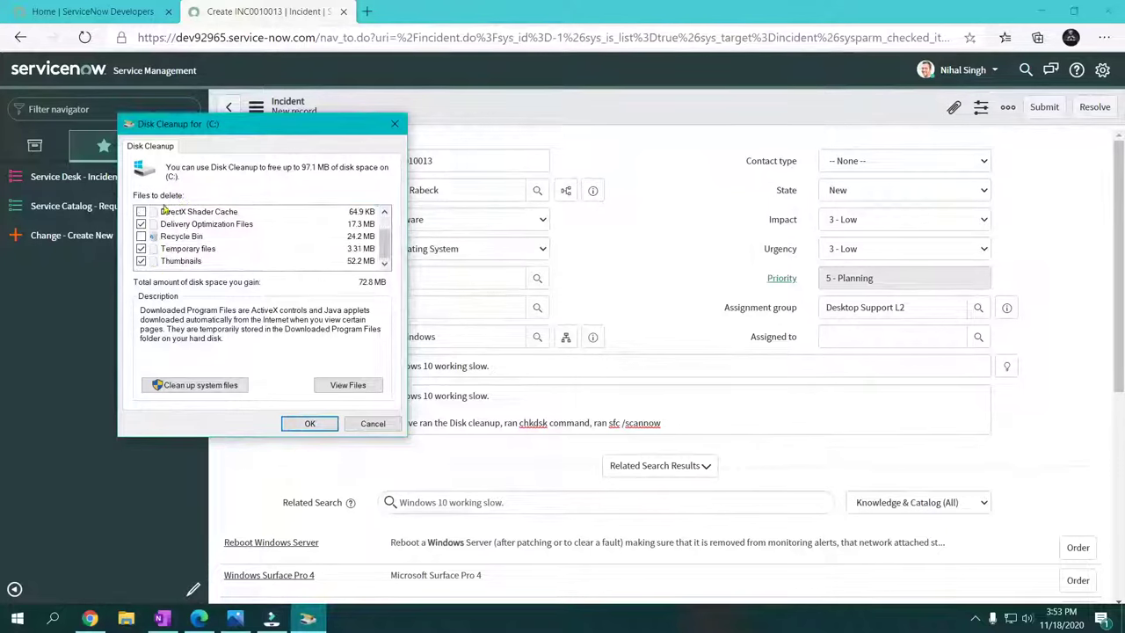
{"action": "scroll", "coordinate": [151, 238], "scroll_direction": "up", "scroll_amount": 1}
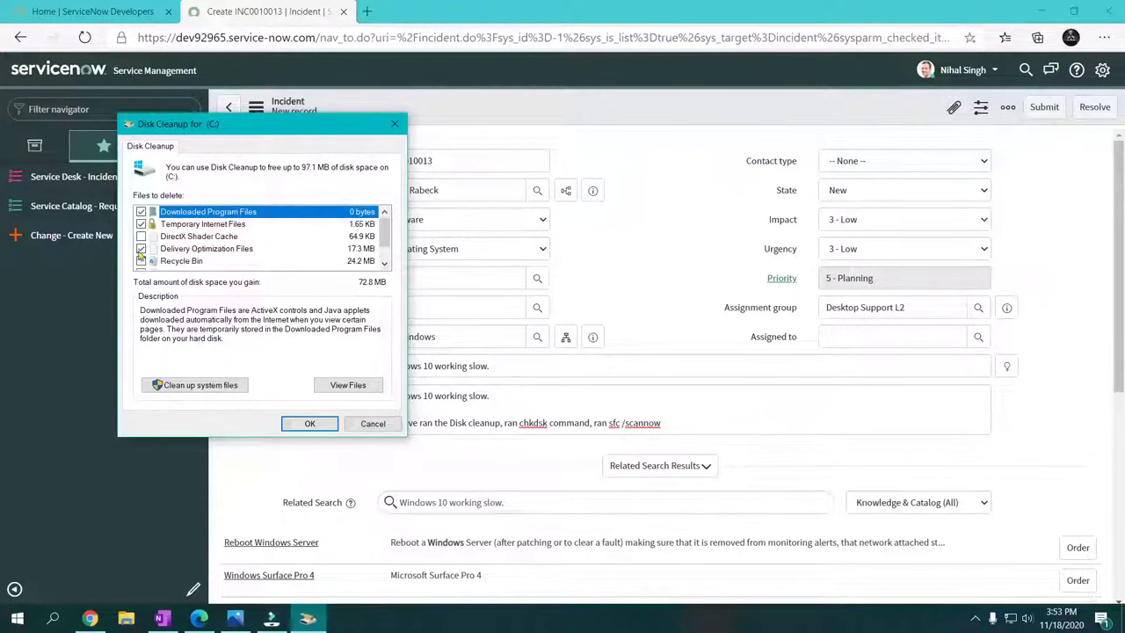
{"action": "scroll", "coordinate": [158, 249], "scroll_direction": "down", "scroll_amount": 1}
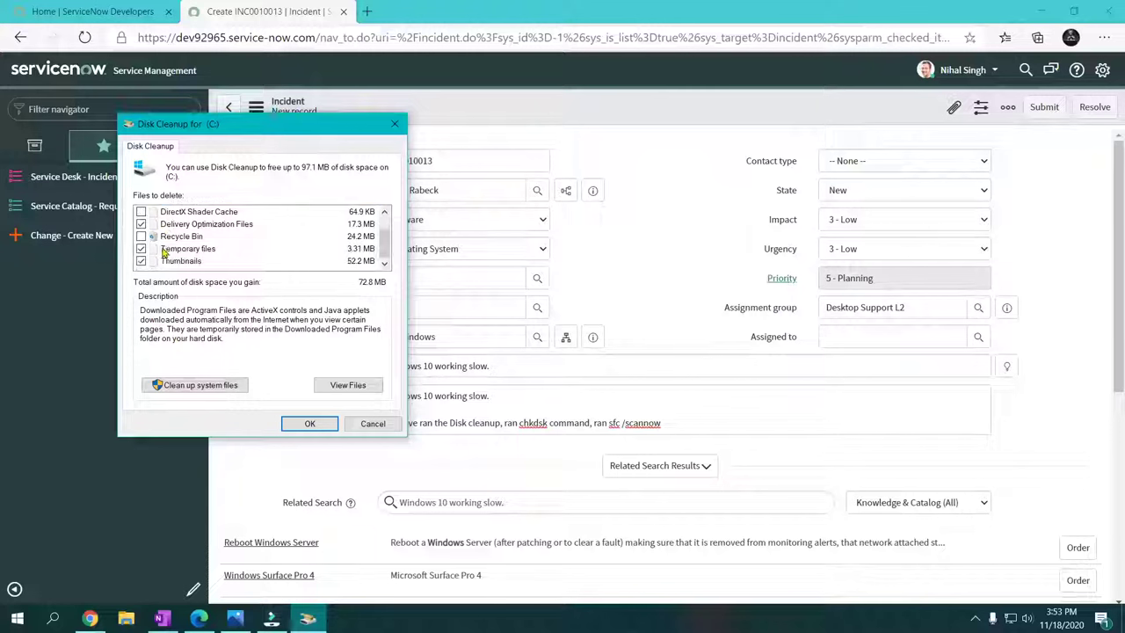
{"action": "left_click", "coordinate": [375, 423]}
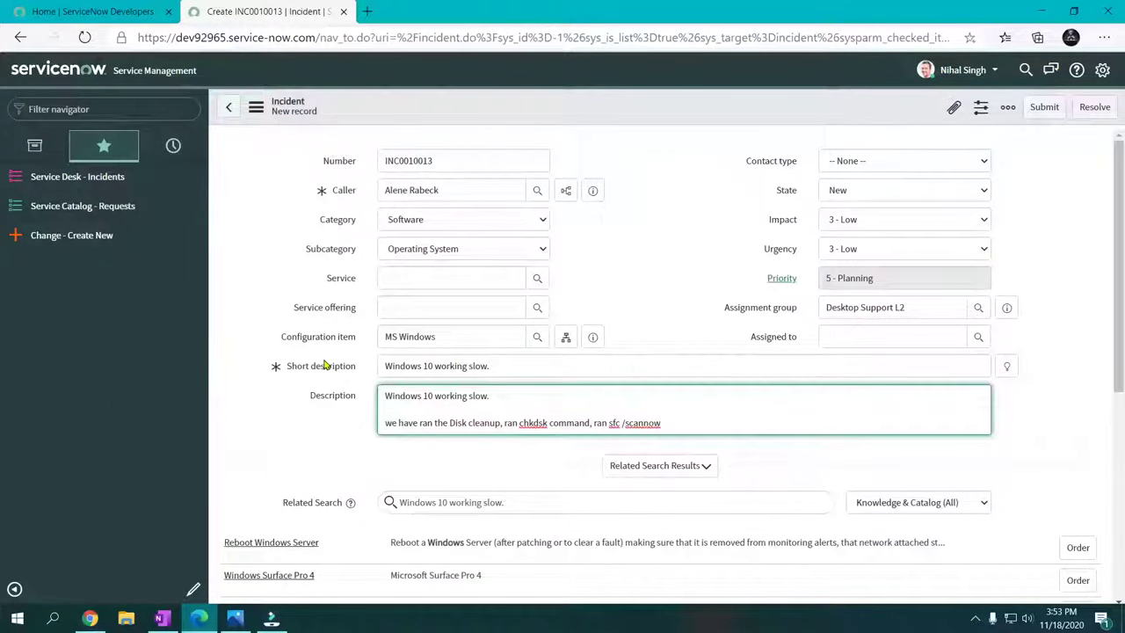
Step: Open a Command Prompt from the Run dialog and try chkdsk, which is denied
{"action": "key", "text": "super+r"}
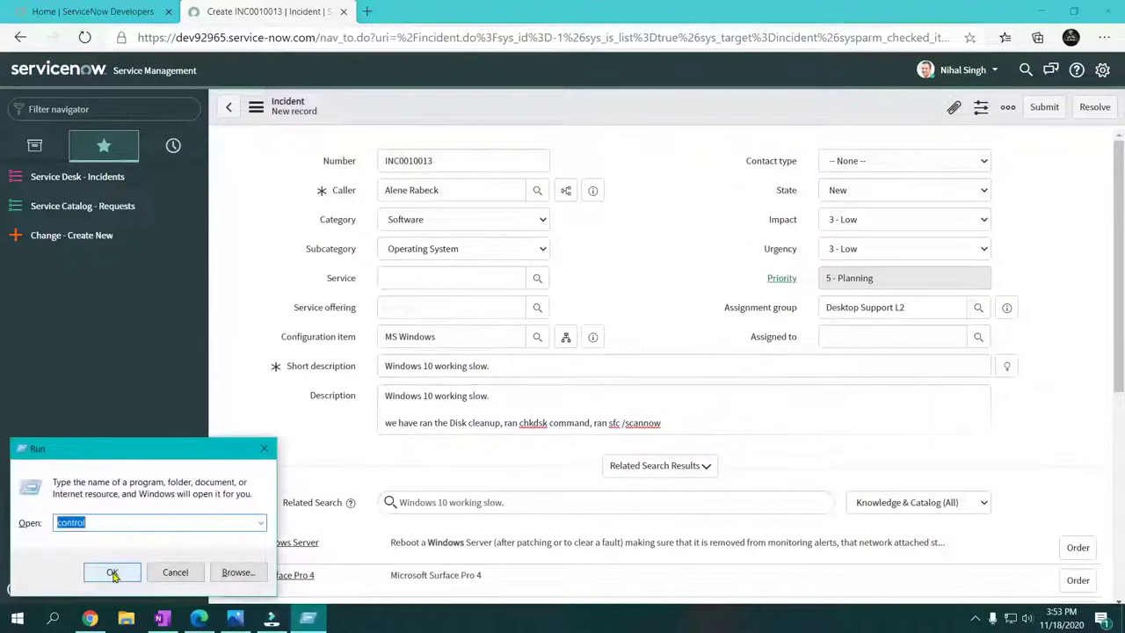
{"action": "type", "text": "cmd'"}
{"action": "left_click", "coordinate": [113, 572]}
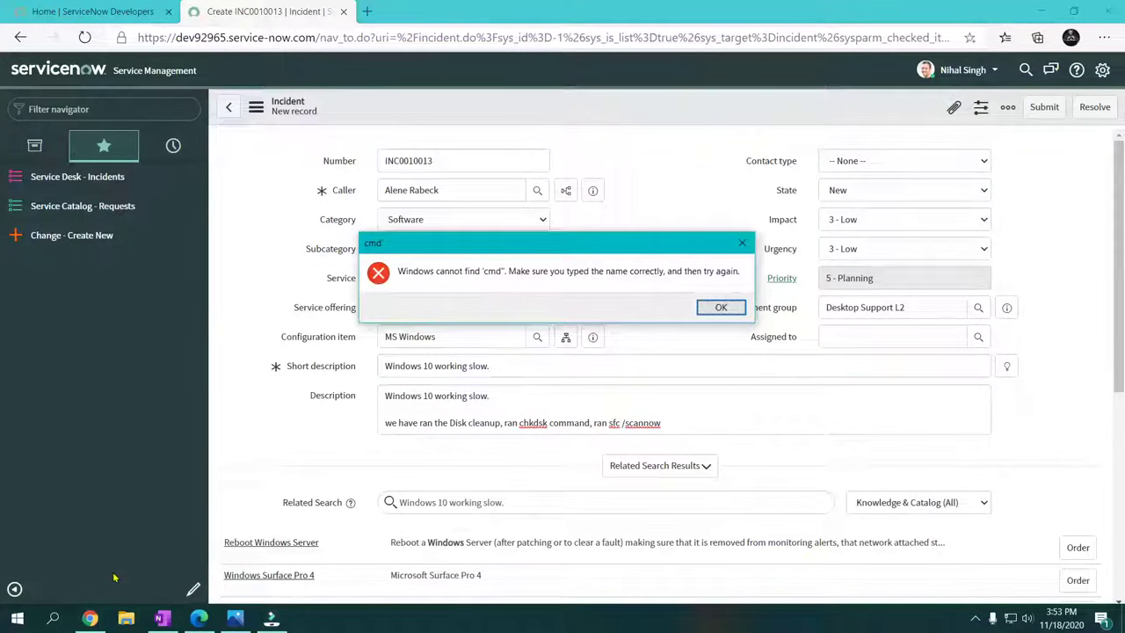
{"action": "key", "text": "Return"}
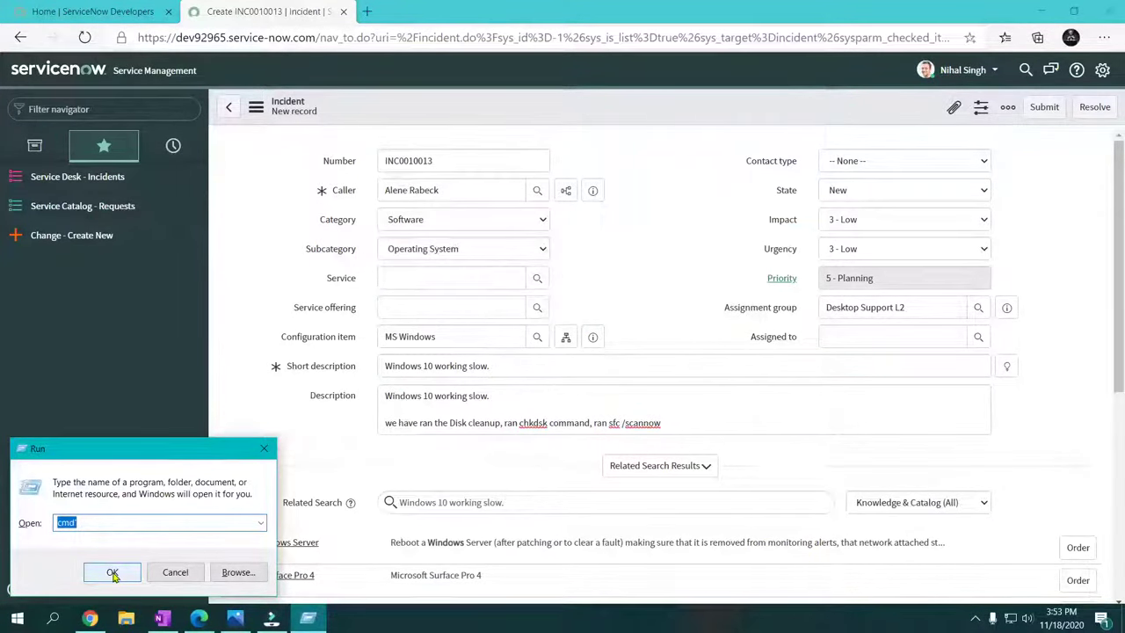
{"action": "type", "text": "cmd"}
{"action": "left_click", "coordinate": [112, 573]}
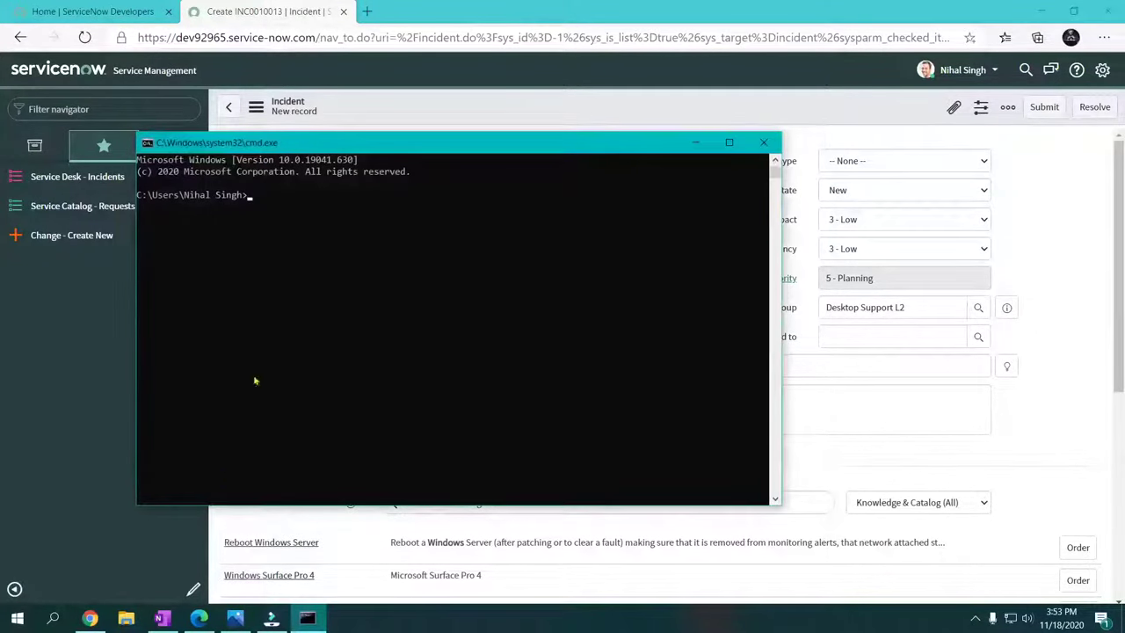
{"action": "left_click_drag", "start_coordinate": [389, 142], "coordinate": [385, 45]}
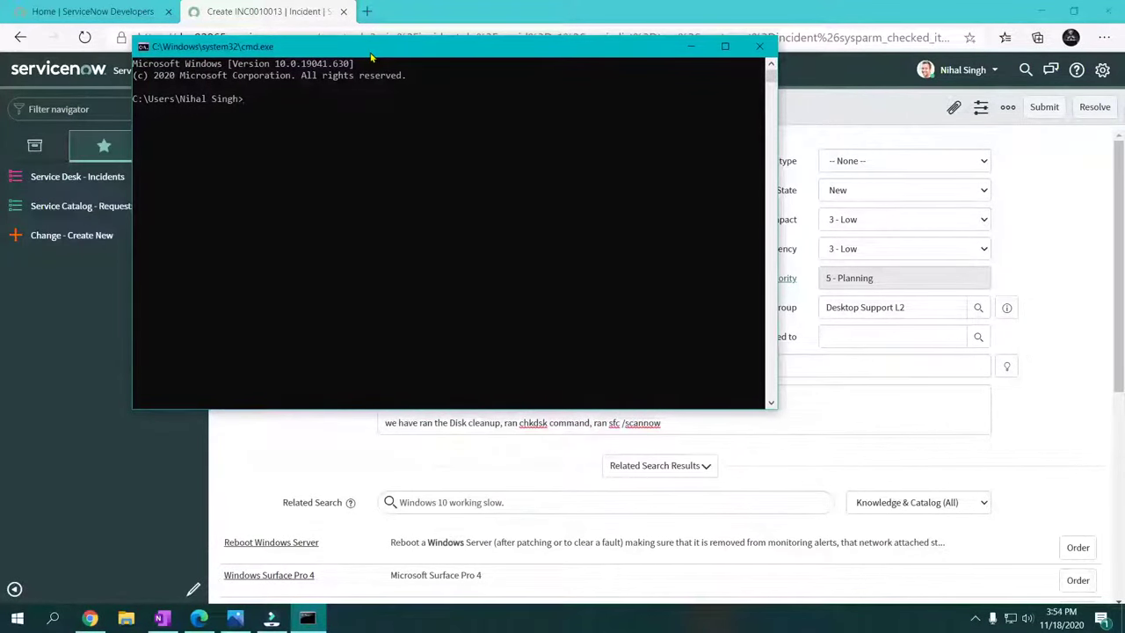
{"action": "left_click", "coordinate": [292, 146]}
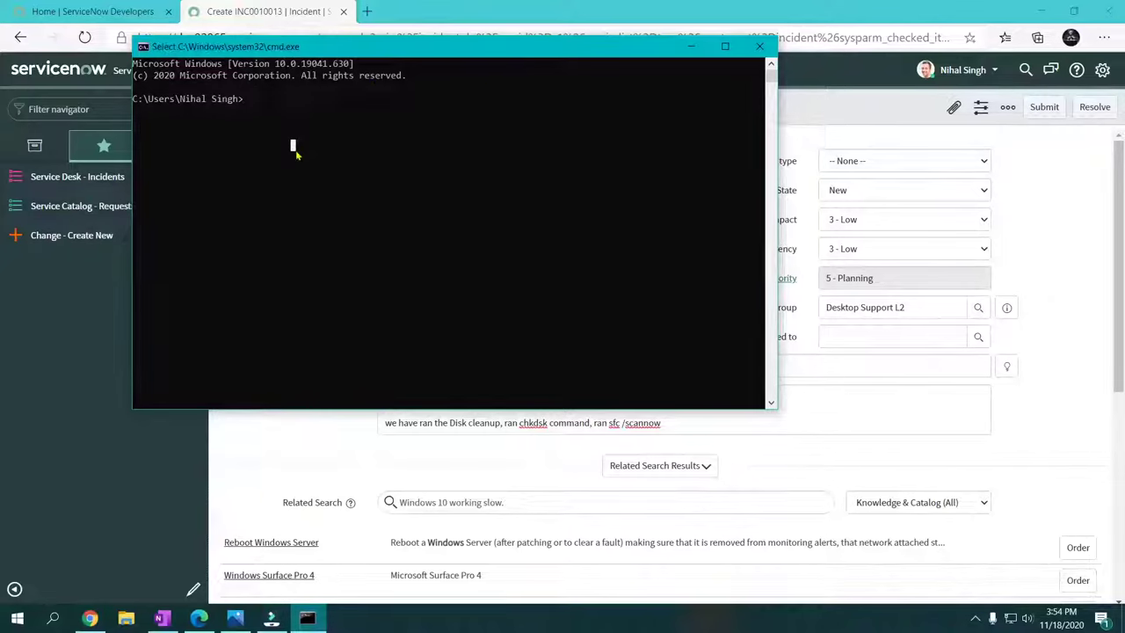
{"action": "type", "text": "chk"}
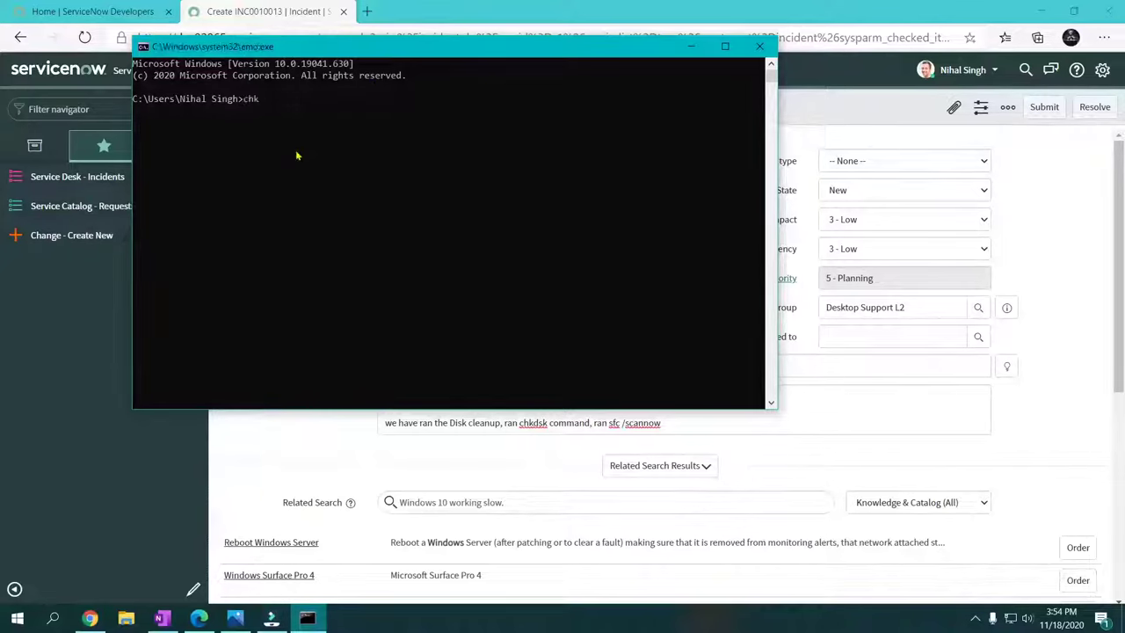
{"action": "type", "text": "dsk"}
{"action": "key", "text": "Return"}
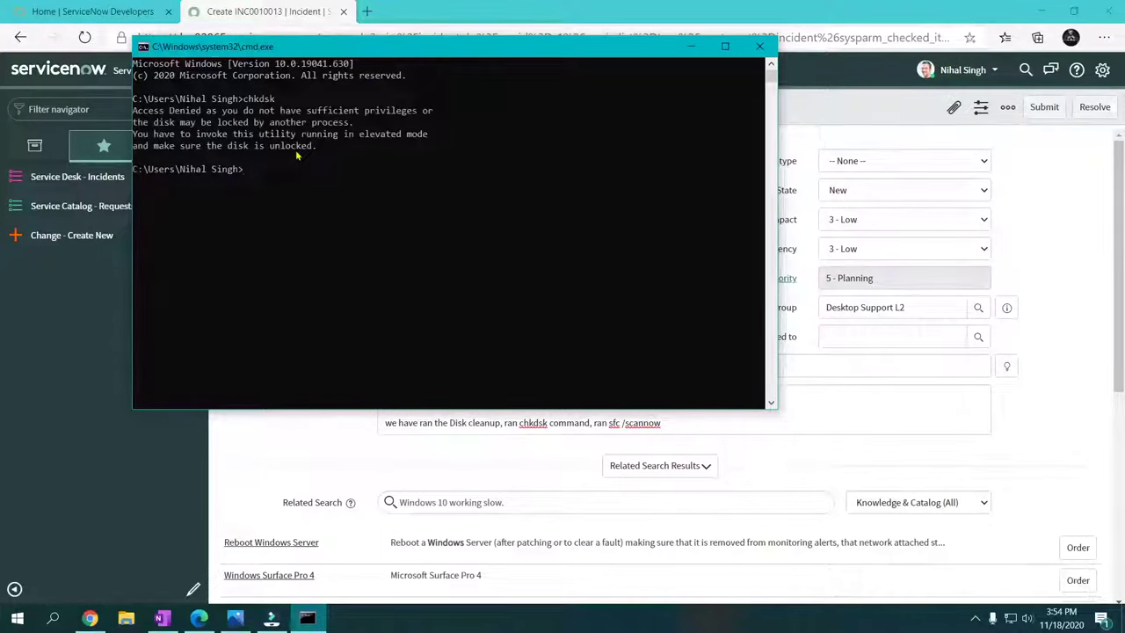
Step: Run chkdsk in an administrator Command Prompt, then minimise both console windows
{"action": "key", "text": "super"}
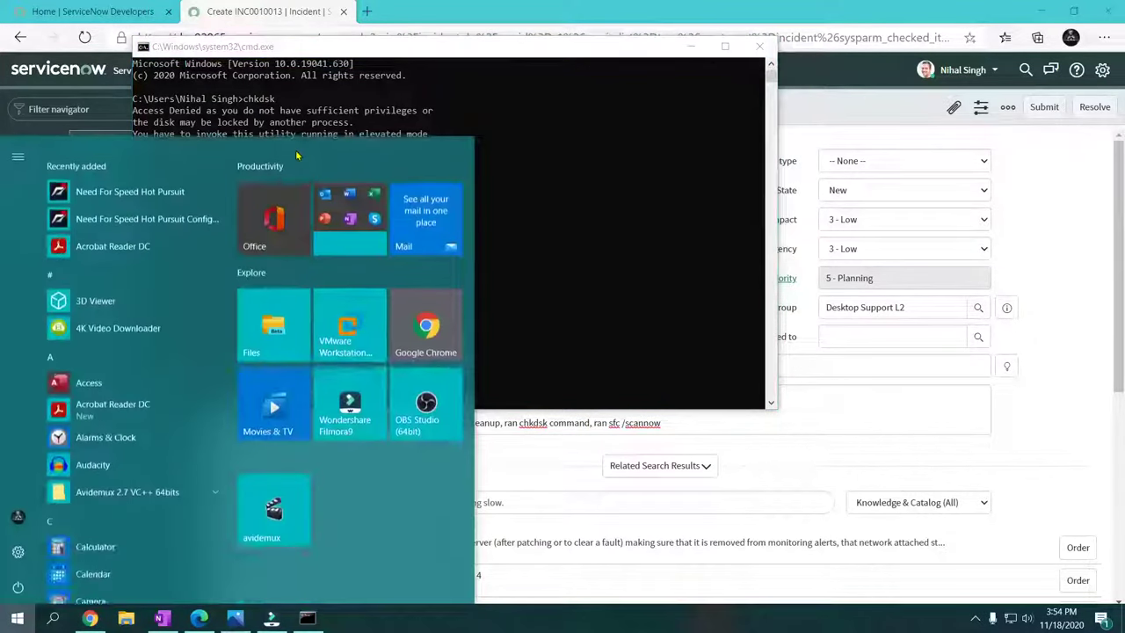
{"action": "type", "text": "cmd"}
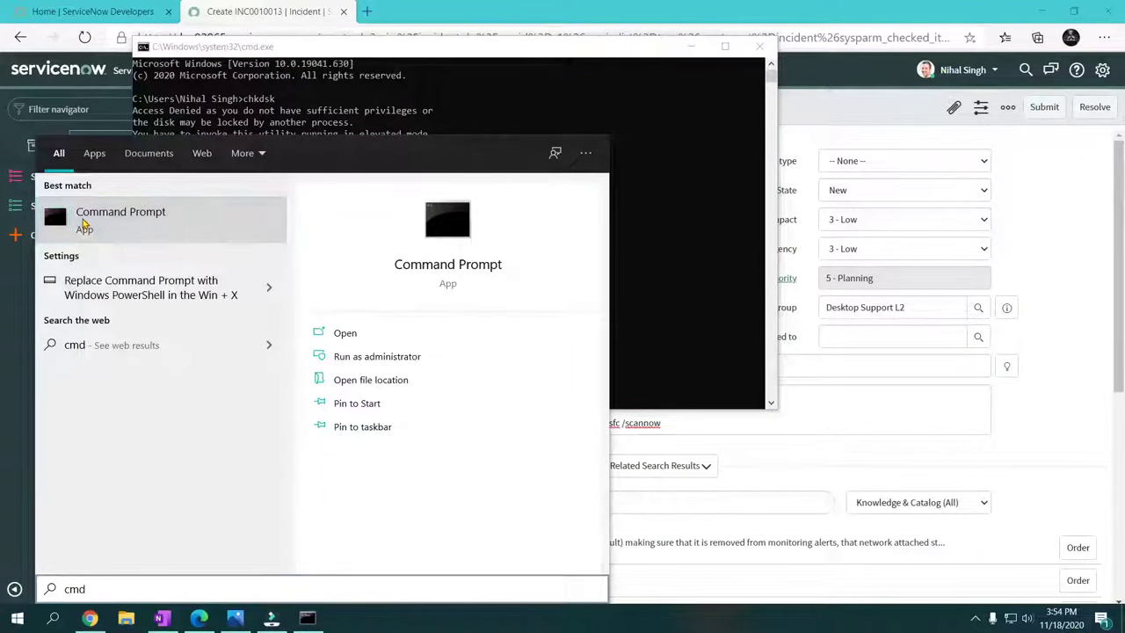
{"action": "right_click", "coordinate": [107, 206]}
{"action": "key", "text": "Escape"}
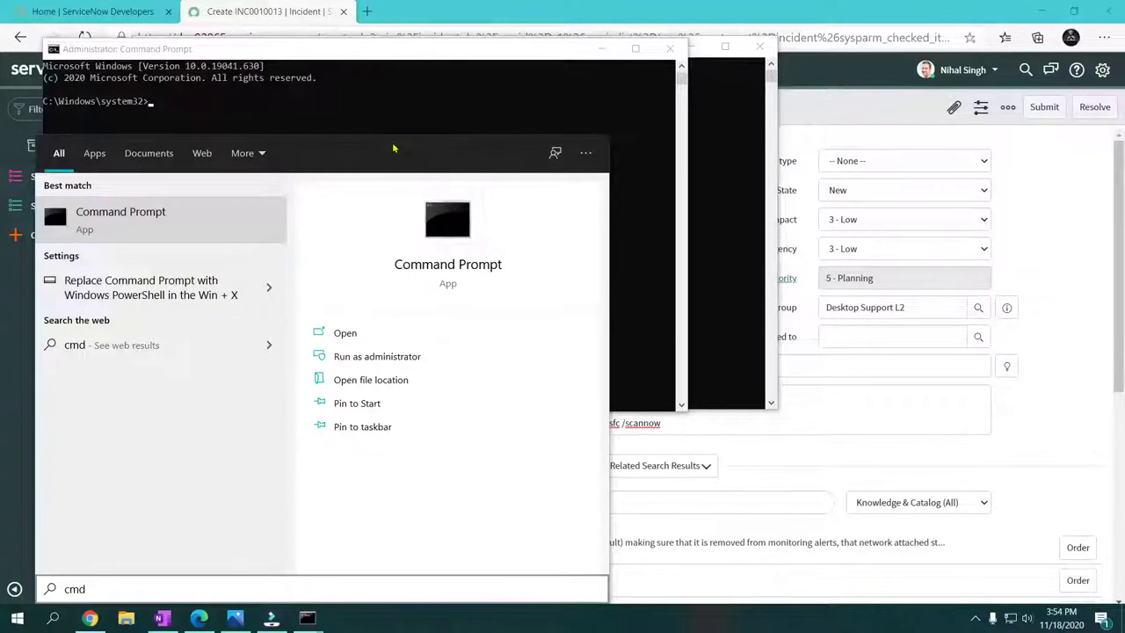
{"action": "left_click", "coordinate": [415, 128]}
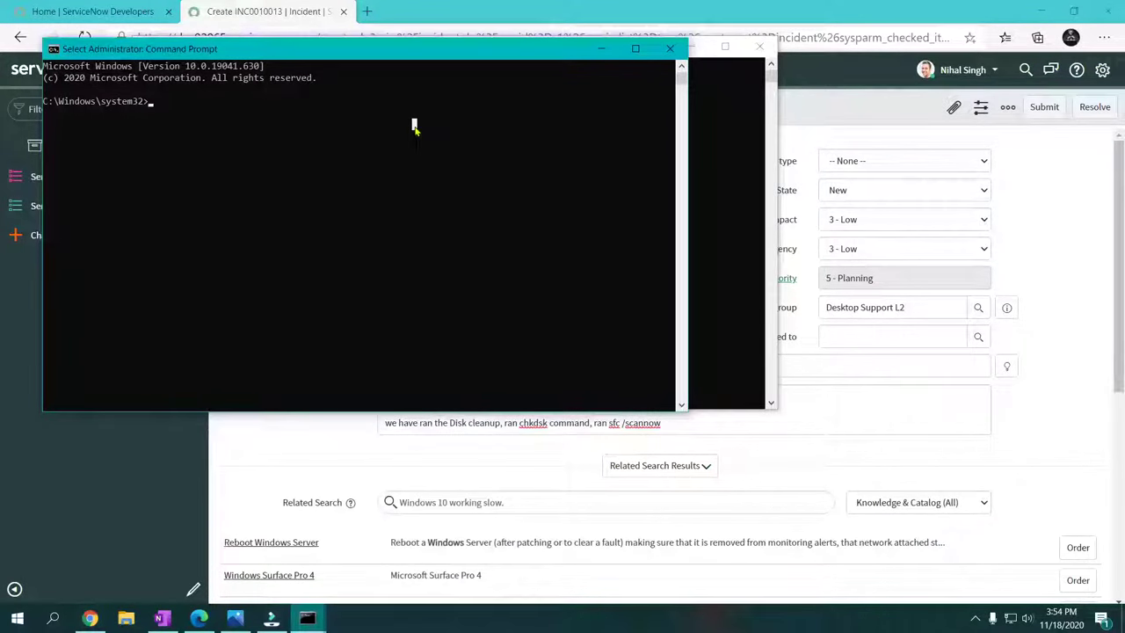
{"action": "type", "text": "chkdsk"}
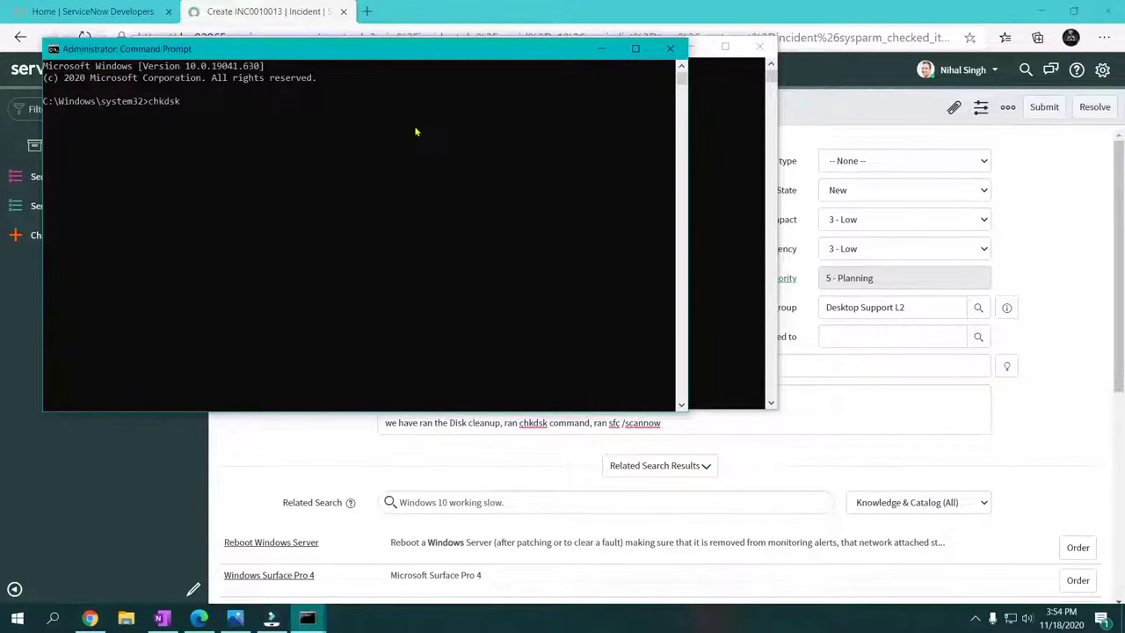
{"action": "key", "text": "Return"}
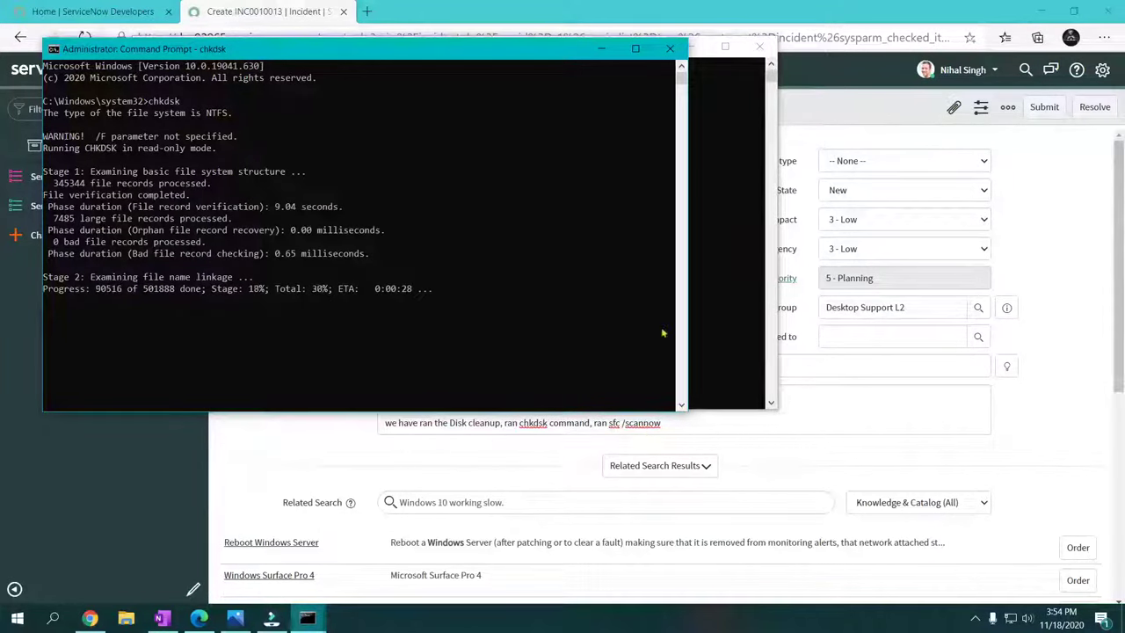
{"action": "left_click", "coordinate": [605, 51]}
{"action": "left_click", "coordinate": [691, 47]}
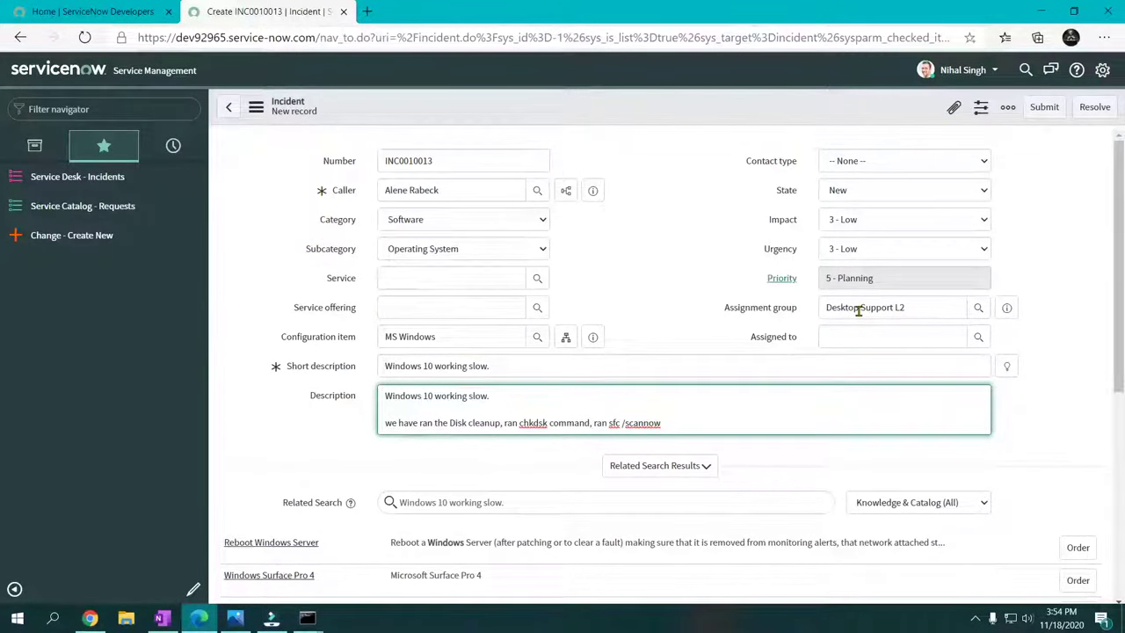
Step: Choose Email as the contact type and submit the Windows 10 slowness incident
{"action": "left_click", "coordinate": [850, 165]}
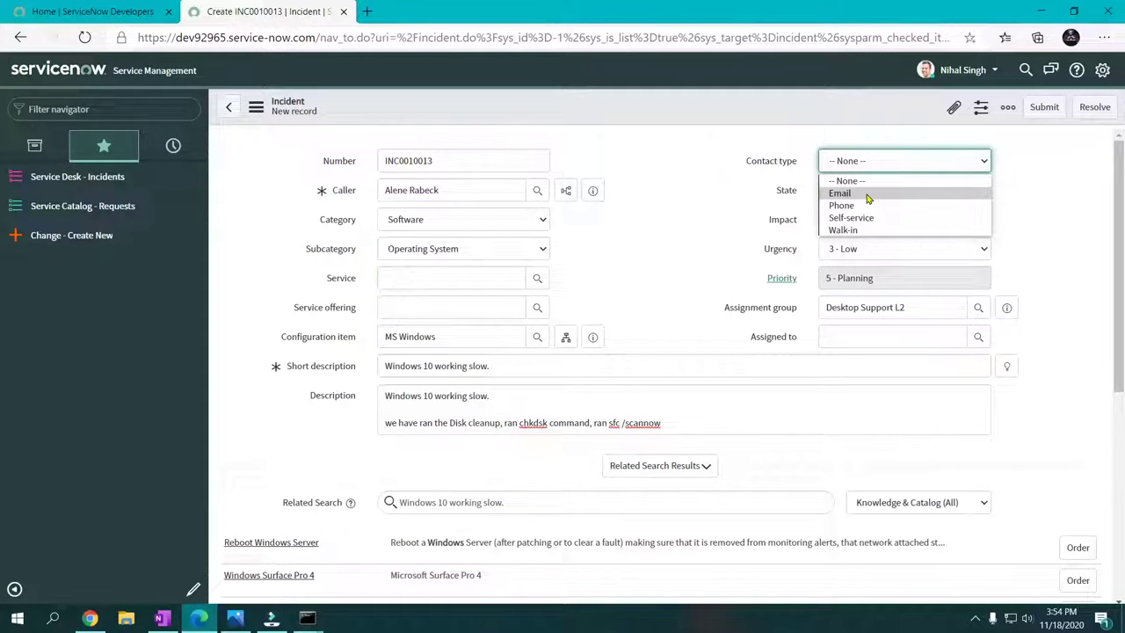
{"action": "left_click", "coordinate": [866, 195]}
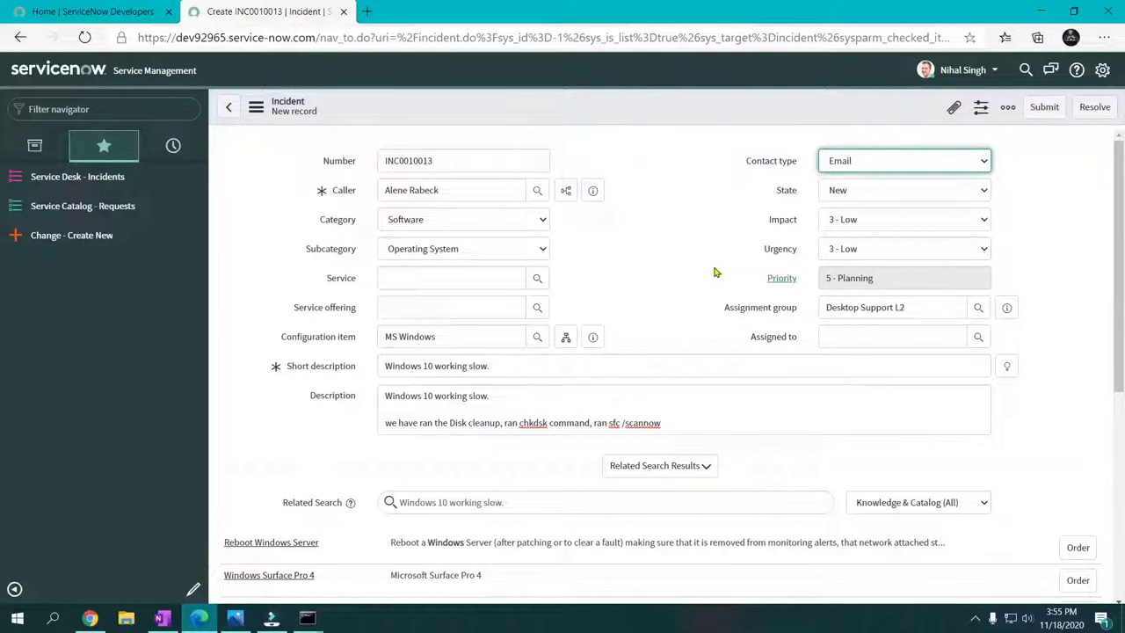
{"action": "left_click", "coordinate": [1042, 107]}
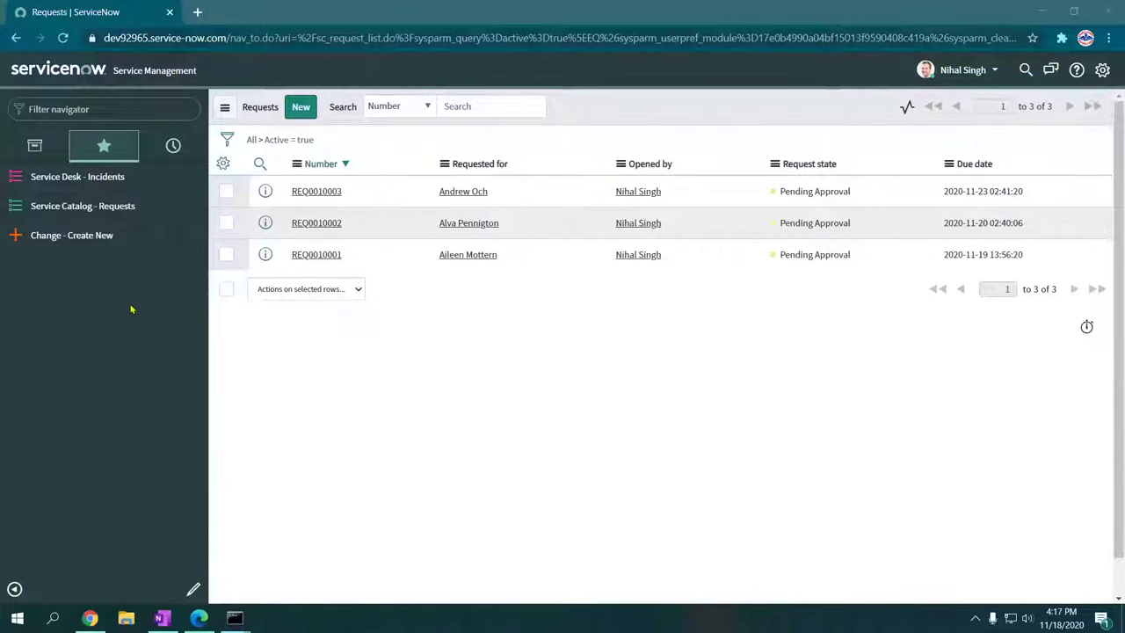
Step: Go to Service Catalog - Requests and start a new request
{"action": "left_click", "coordinate": [99, 214]}
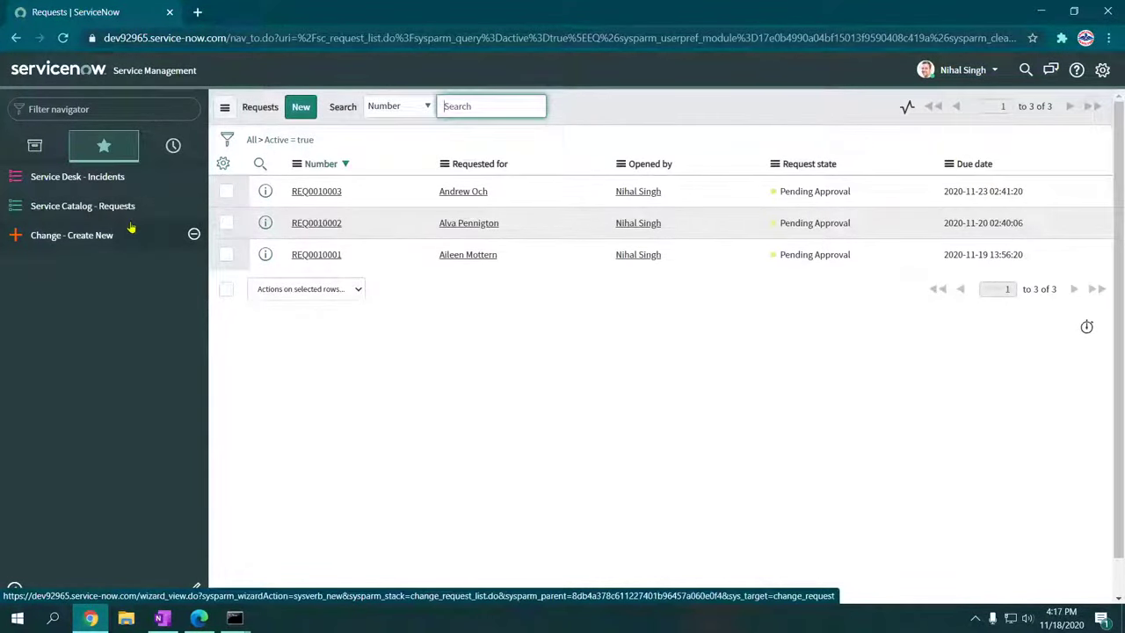
{"action": "left_click", "coordinate": [301, 107]}
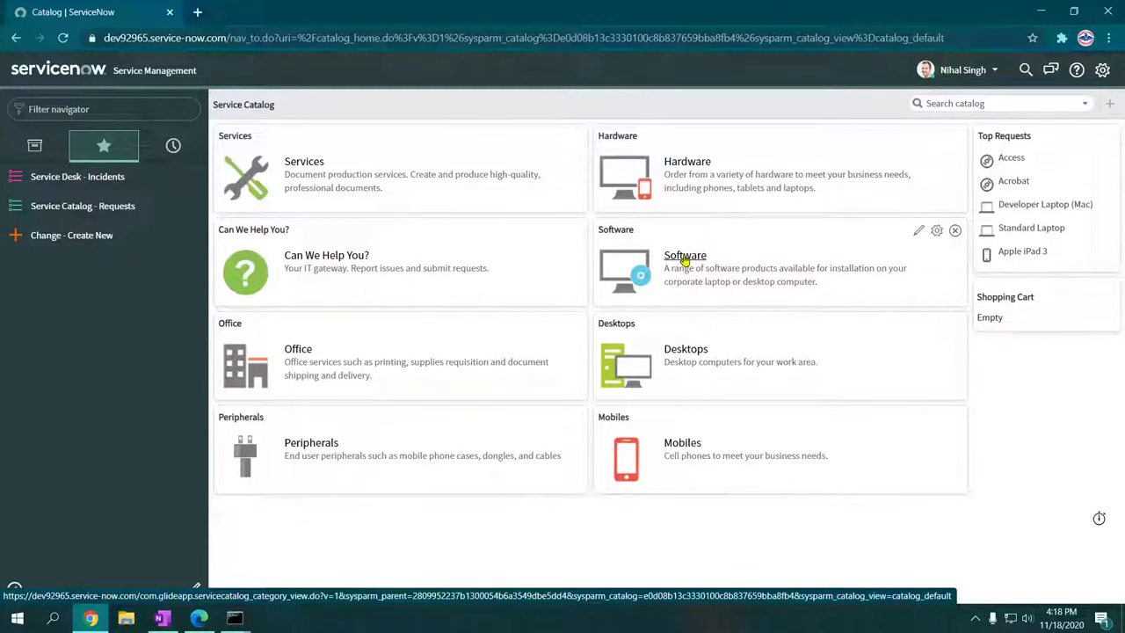
Step: Find Adobe Acrobat in the Software category and order one copy with Order Now
{"action": "left_click", "coordinate": [685, 256]}
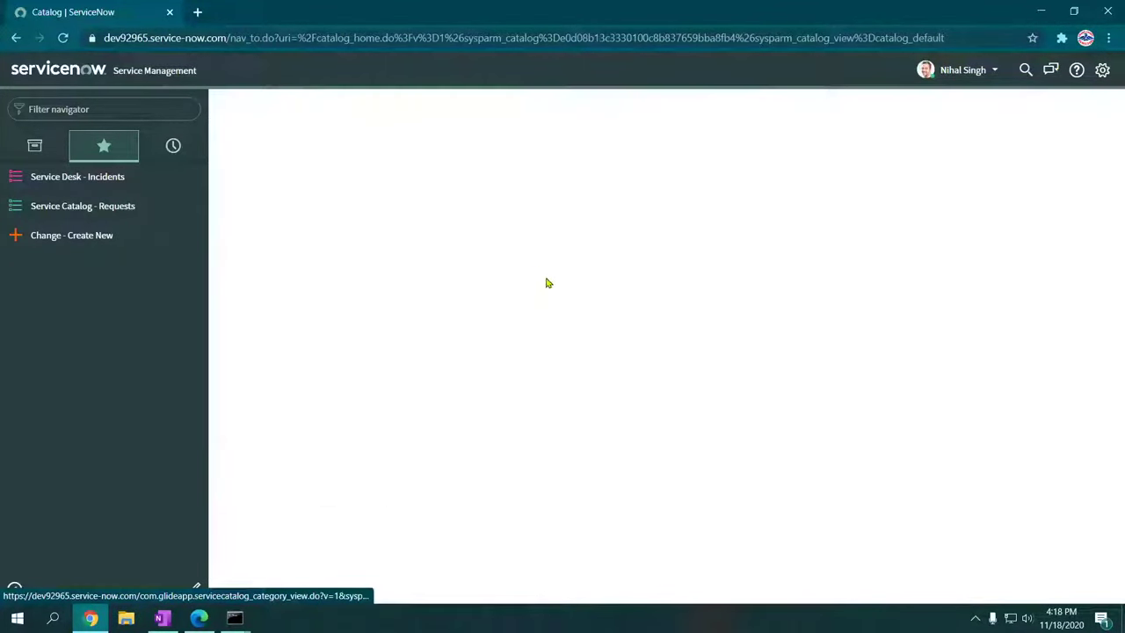
{"action": "scroll", "coordinate": [490, 299], "scroll_direction": "down", "scroll_amount": 4}
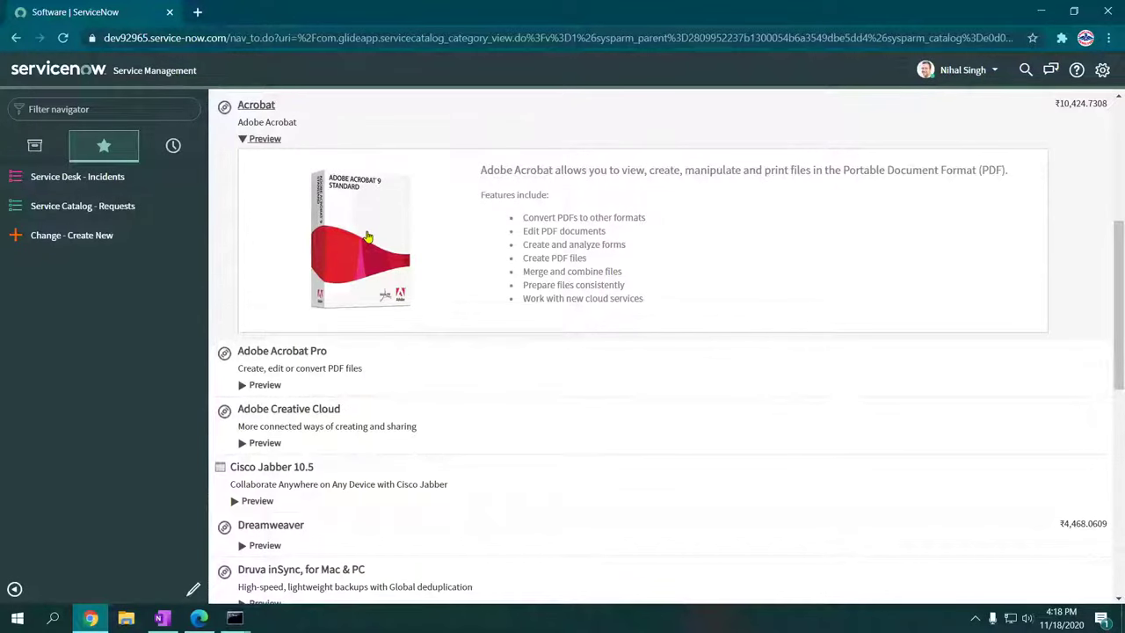
{"action": "scroll", "coordinate": [367, 239], "scroll_direction": "down", "scroll_amount": 7}
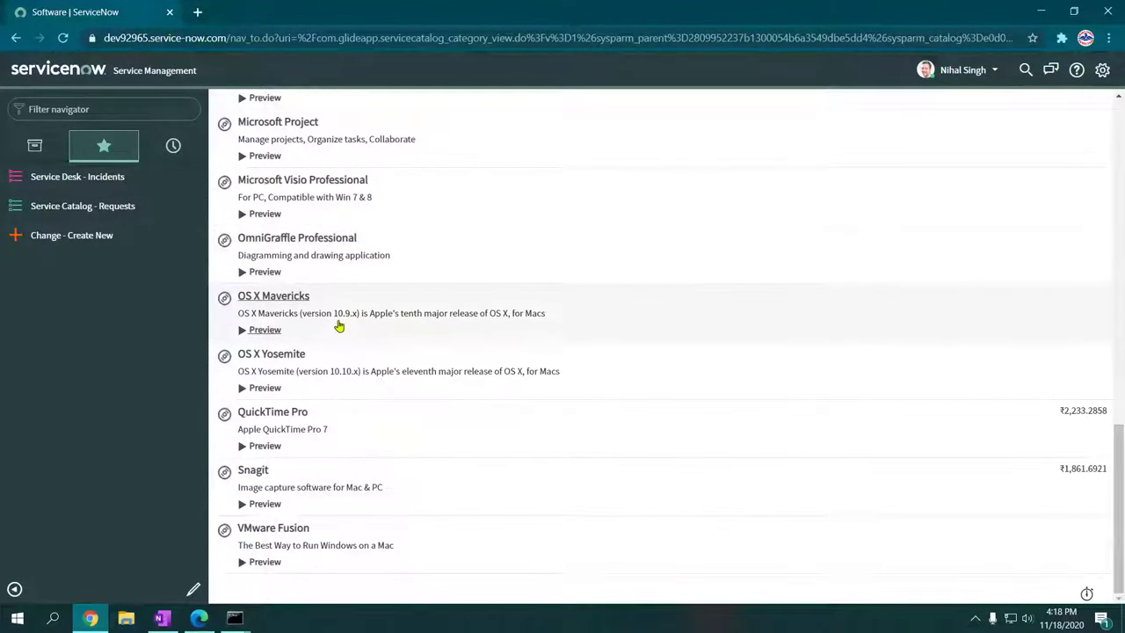
{"action": "scroll", "coordinate": [339, 326], "scroll_direction": "up", "scroll_amount": 10}
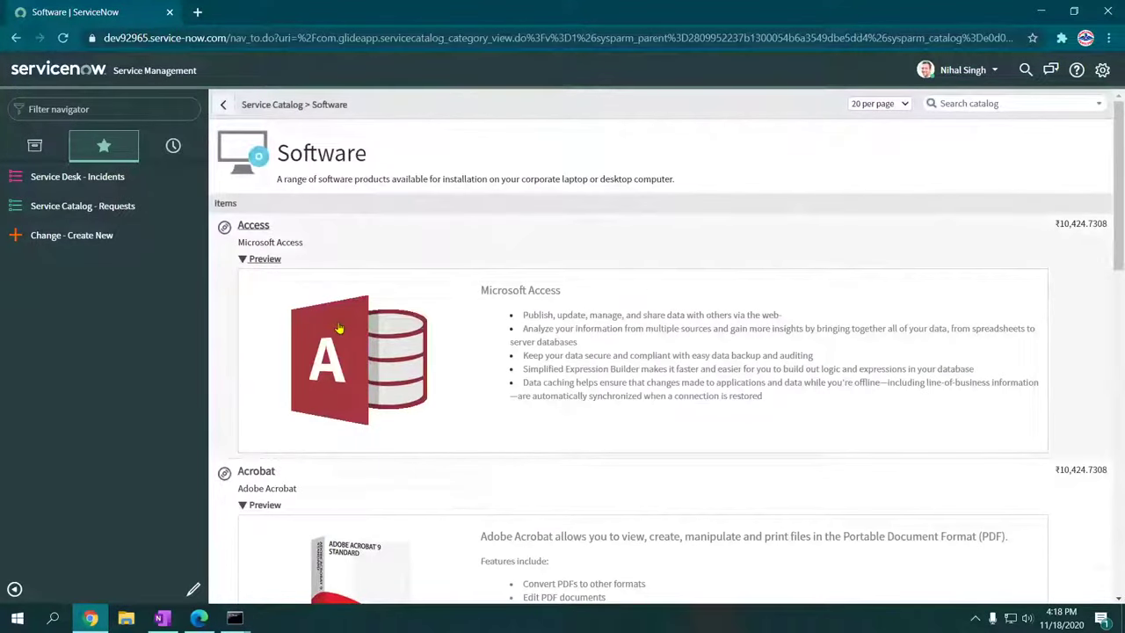
{"action": "scroll", "coordinate": [341, 343], "scroll_direction": "down", "scroll_amount": 3}
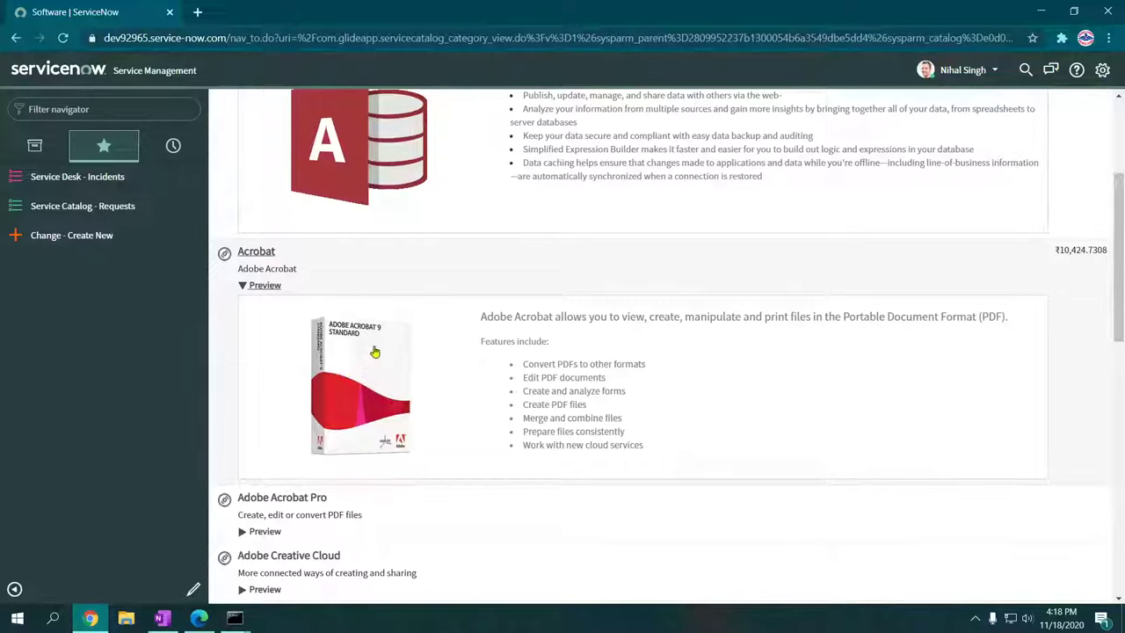
{"action": "left_click", "coordinate": [361, 385]}
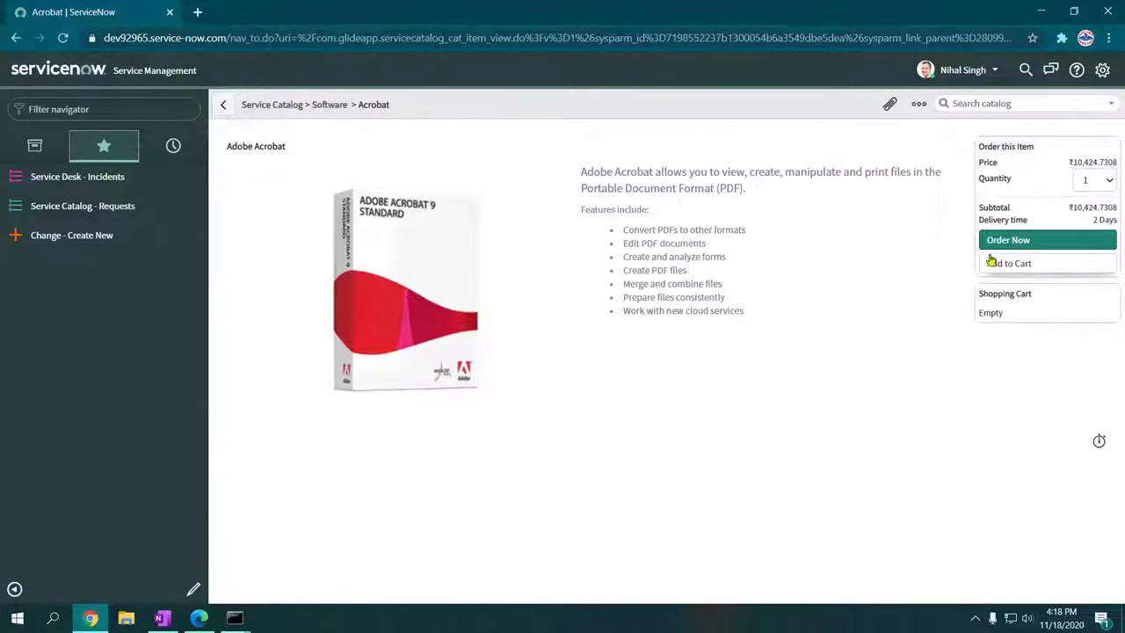
{"action": "left_click", "coordinate": [1008, 240]}
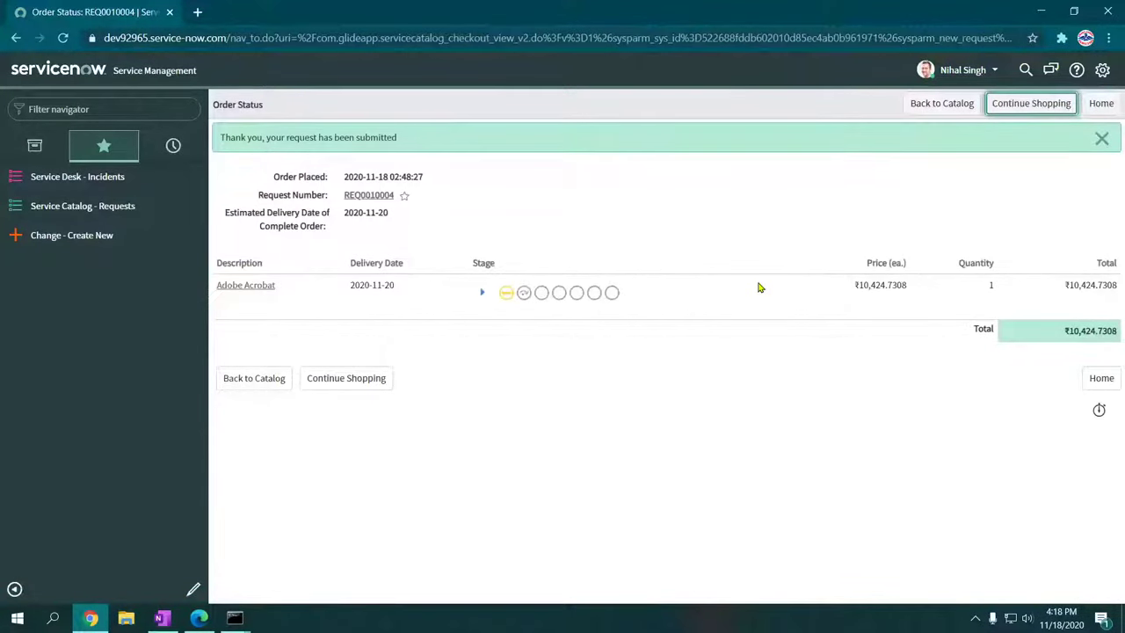
Step: Change RITM0010004's Requested for to another user, update it, then return to Requests
{"action": "left_click", "coordinate": [237, 288]}
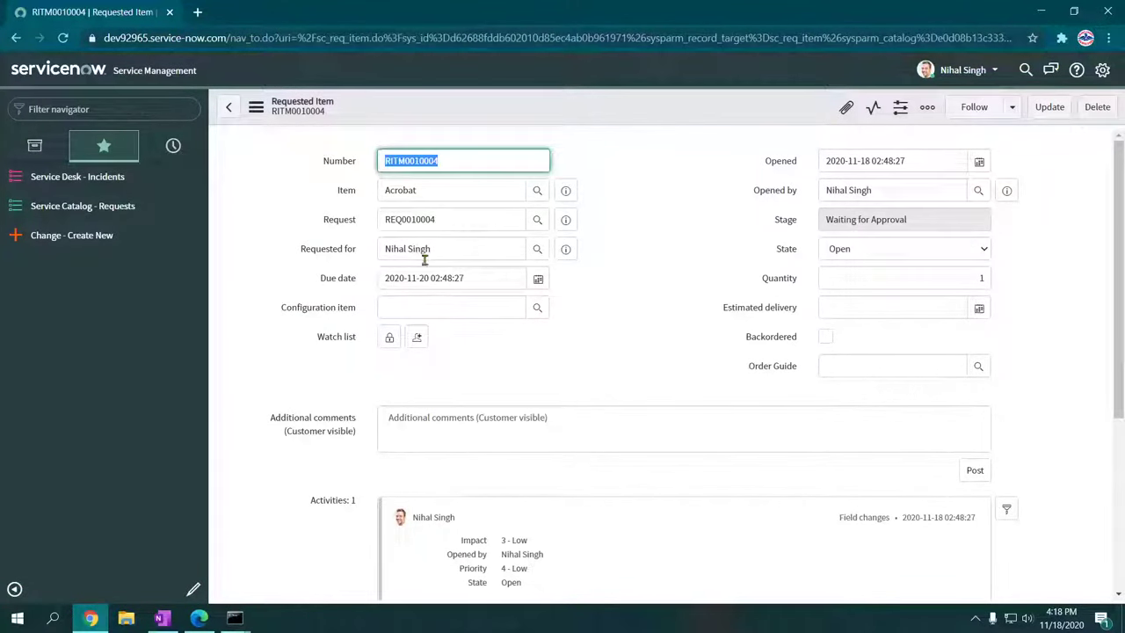
{"action": "left_click", "coordinate": [537, 248]}
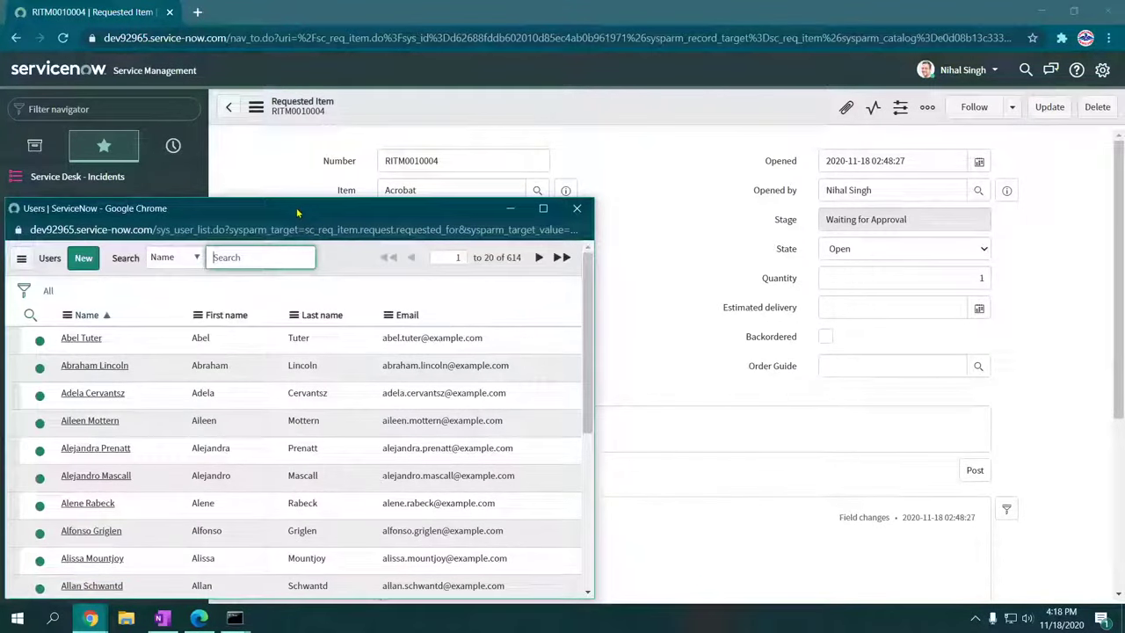
{"action": "left_click_drag", "start_coordinate": [299, 220], "coordinate": [468, 144]}
{"action": "scroll", "coordinate": [268, 383], "scroll_direction": "down", "scroll_amount": 4}
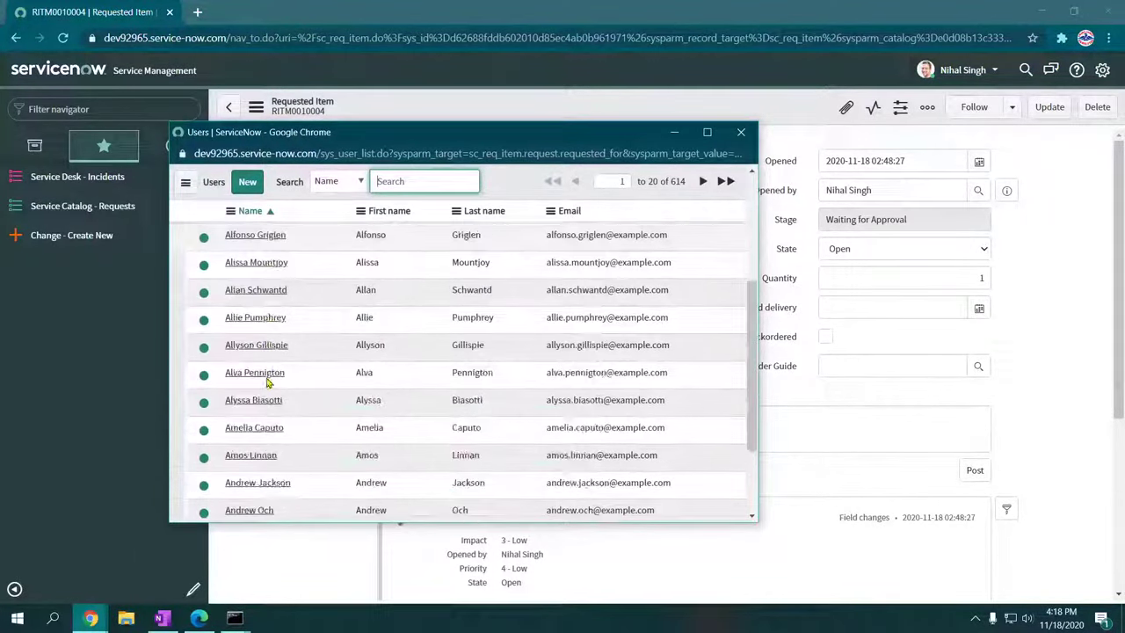
{"action": "left_click", "coordinate": [249, 391]}
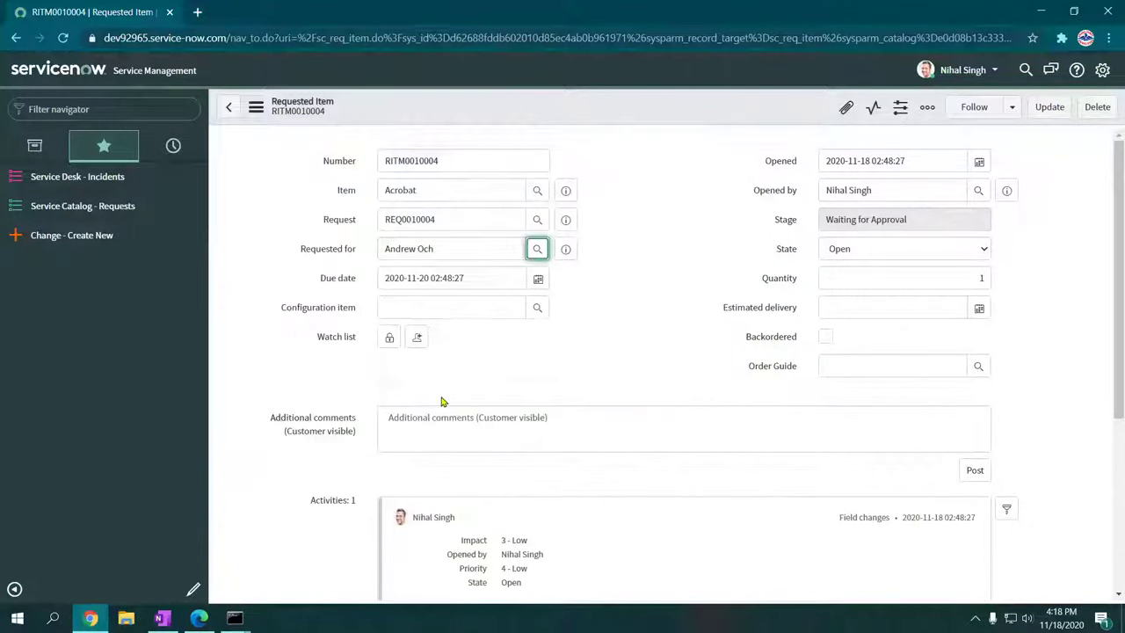
{"action": "left_click", "coordinate": [1049, 106]}
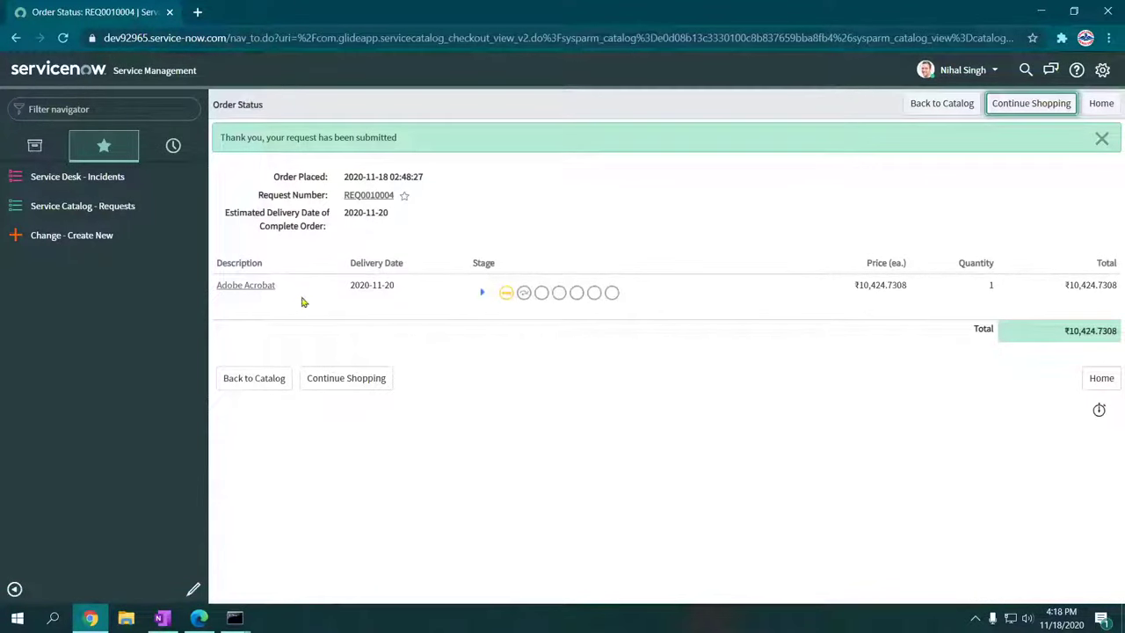
{"action": "left_click", "coordinate": [407, 285]}
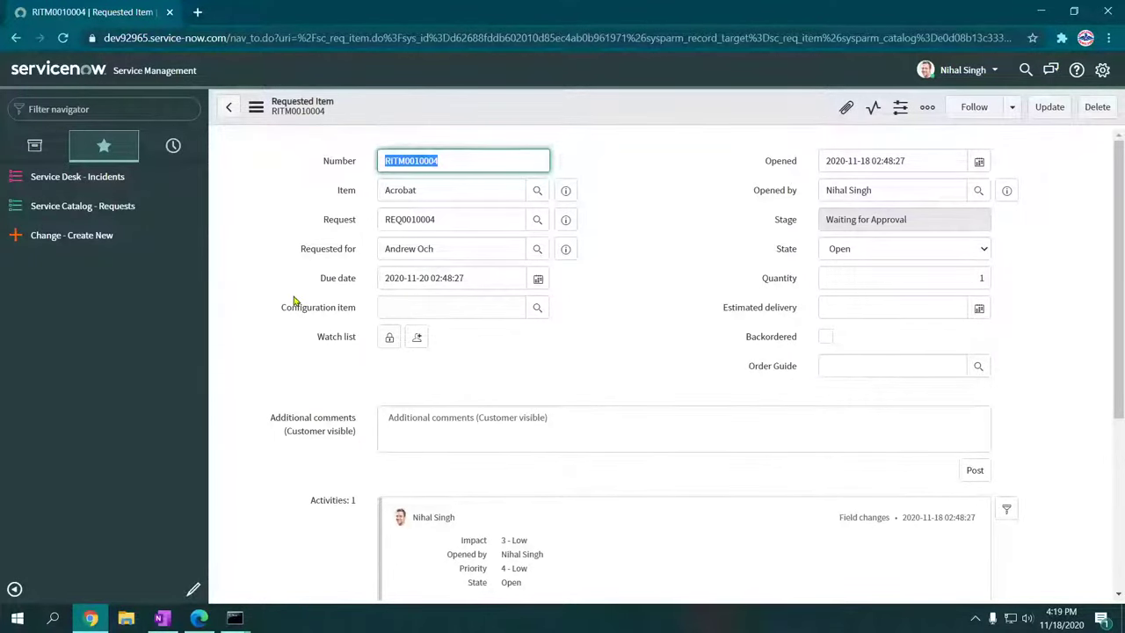
{"action": "left_click", "coordinate": [84, 209]}
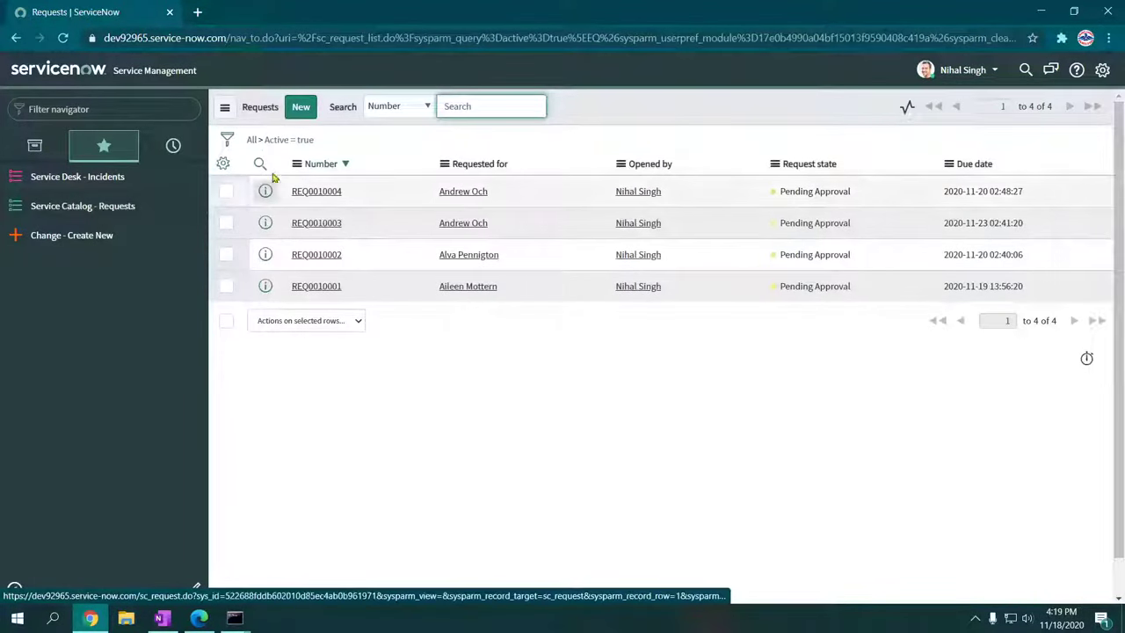
Step: Start a new request, browse the Hardware category, and open the Developer Laptop (Mac) item
{"action": "left_click", "coordinate": [296, 115]}
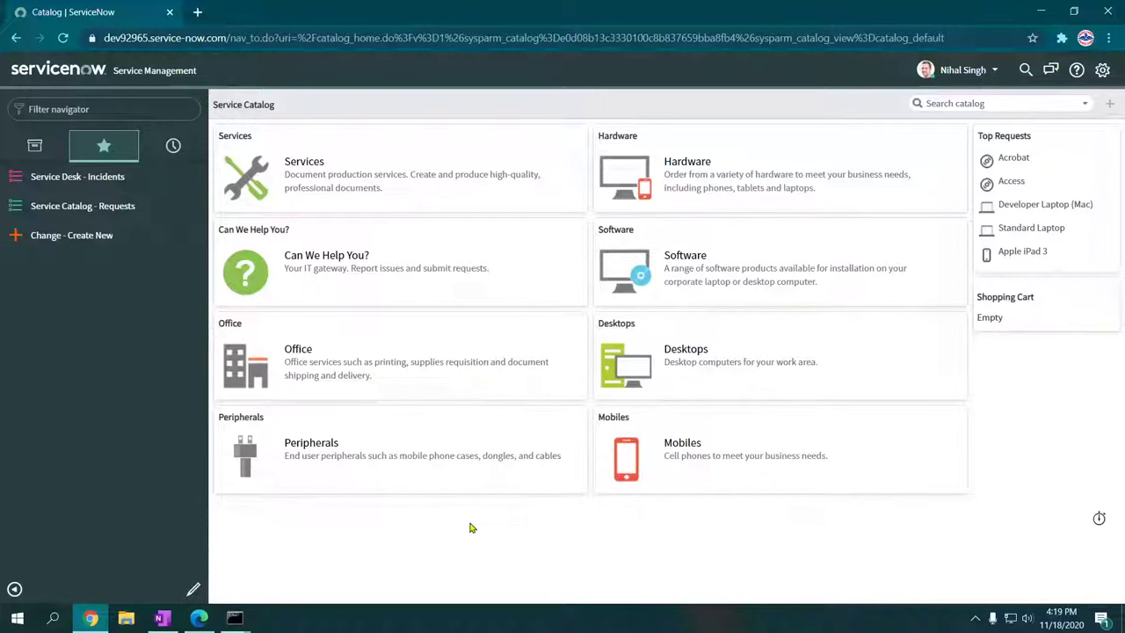
{"action": "left_click", "coordinate": [679, 165]}
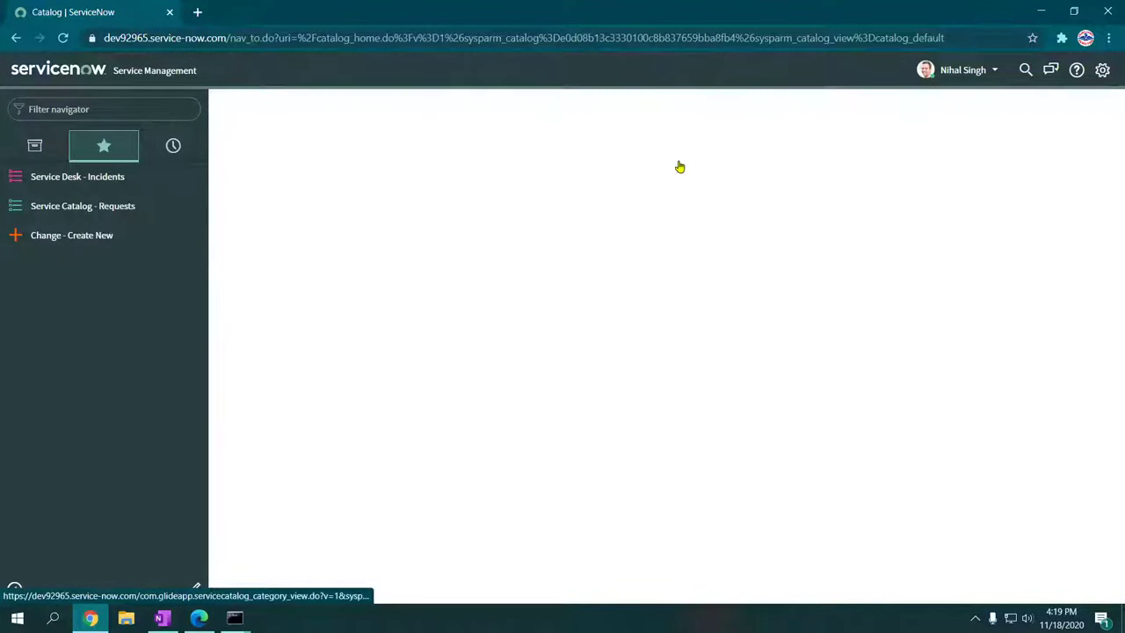
{"action": "scroll", "coordinate": [390, 271], "scroll_direction": "down", "scroll_amount": 2}
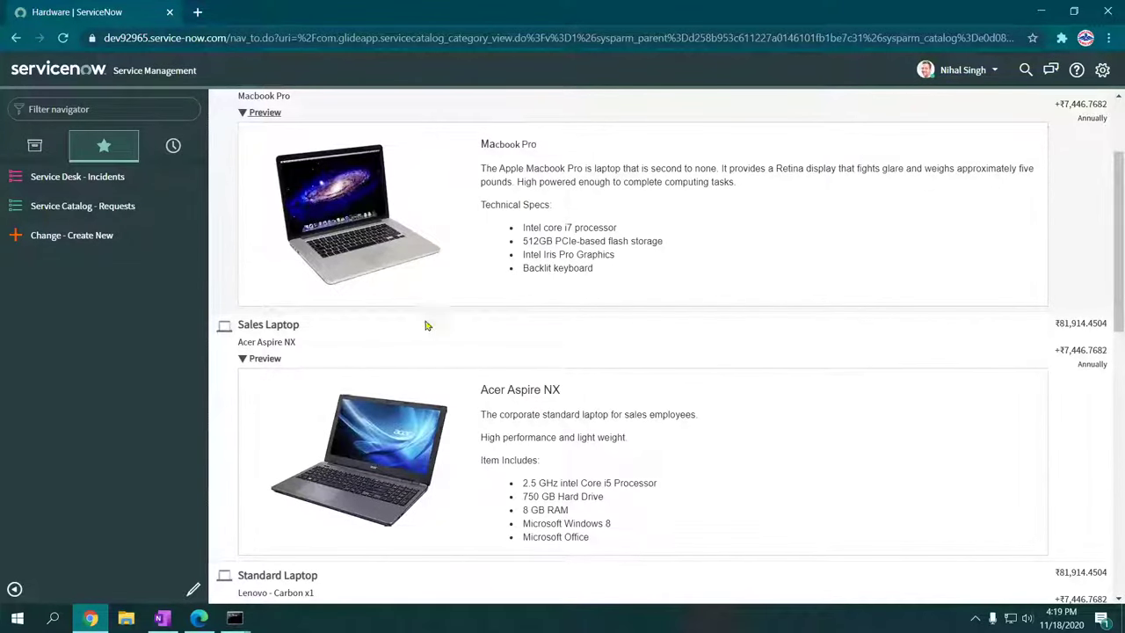
{"action": "scroll", "coordinate": [414, 389], "scroll_direction": "down", "scroll_amount": 3}
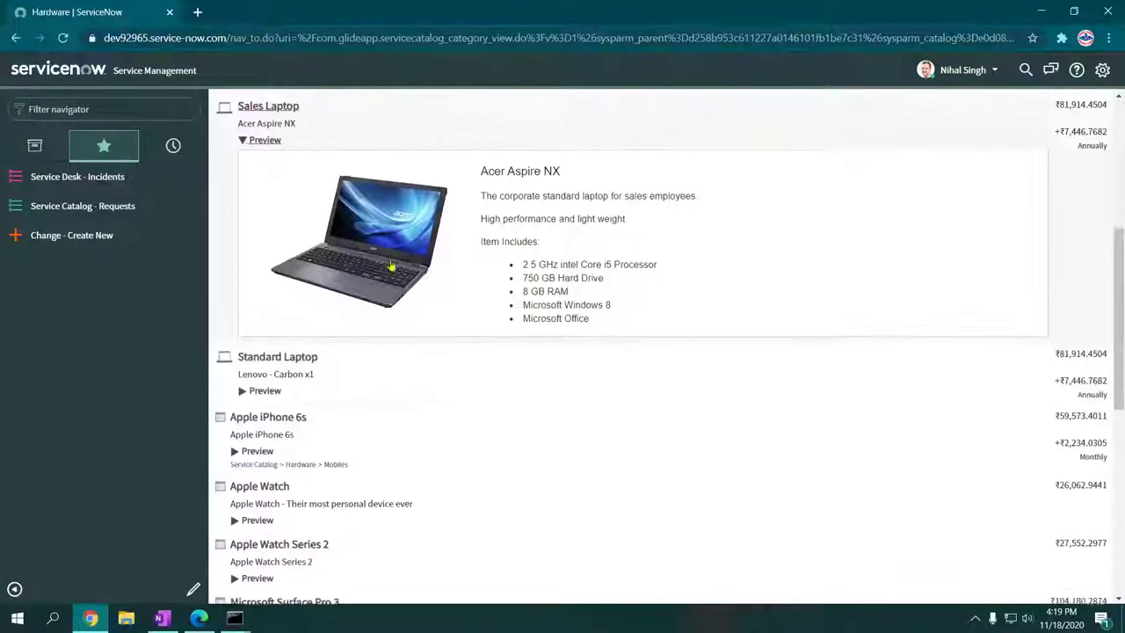
{"action": "scroll", "coordinate": [414, 220], "scroll_direction": "up", "scroll_amount": 3}
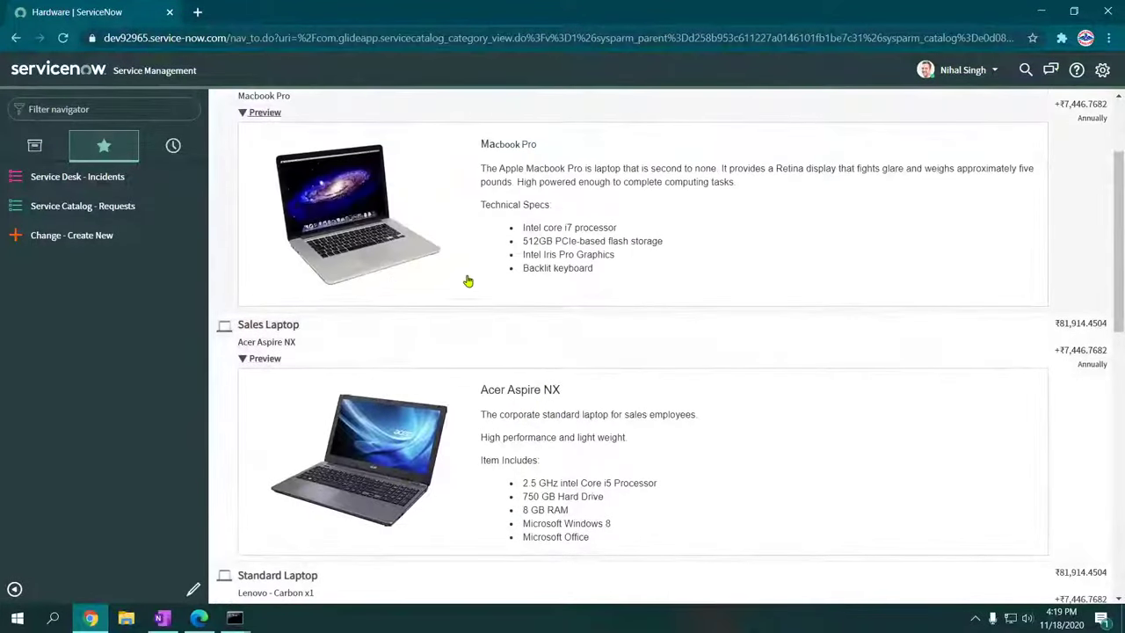
{"action": "left_click", "coordinate": [350, 192]}
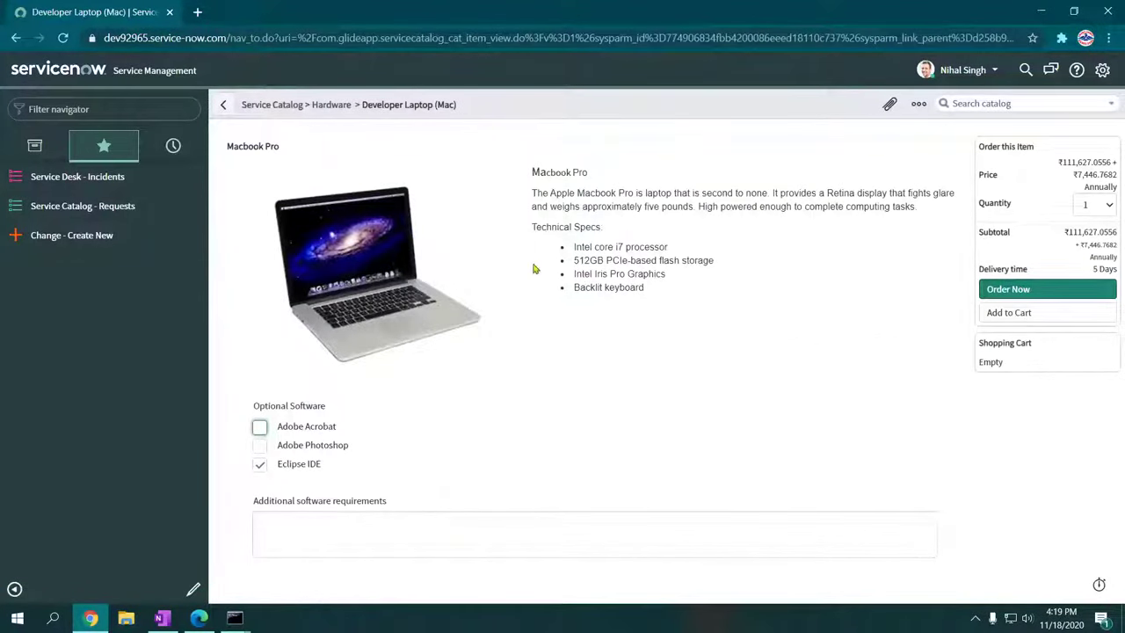
Step: Order the Developer Laptop (Mac), then set its requested item's Requested for to another user and update
{"action": "left_click", "coordinate": [1040, 290]}
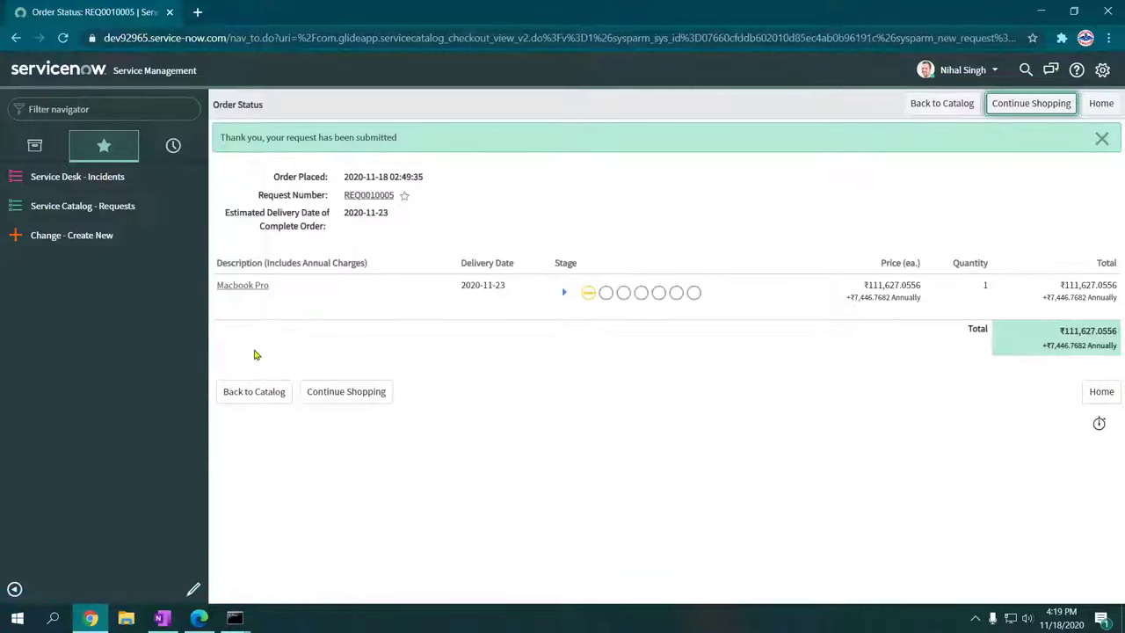
{"action": "left_click", "coordinate": [240, 286]}
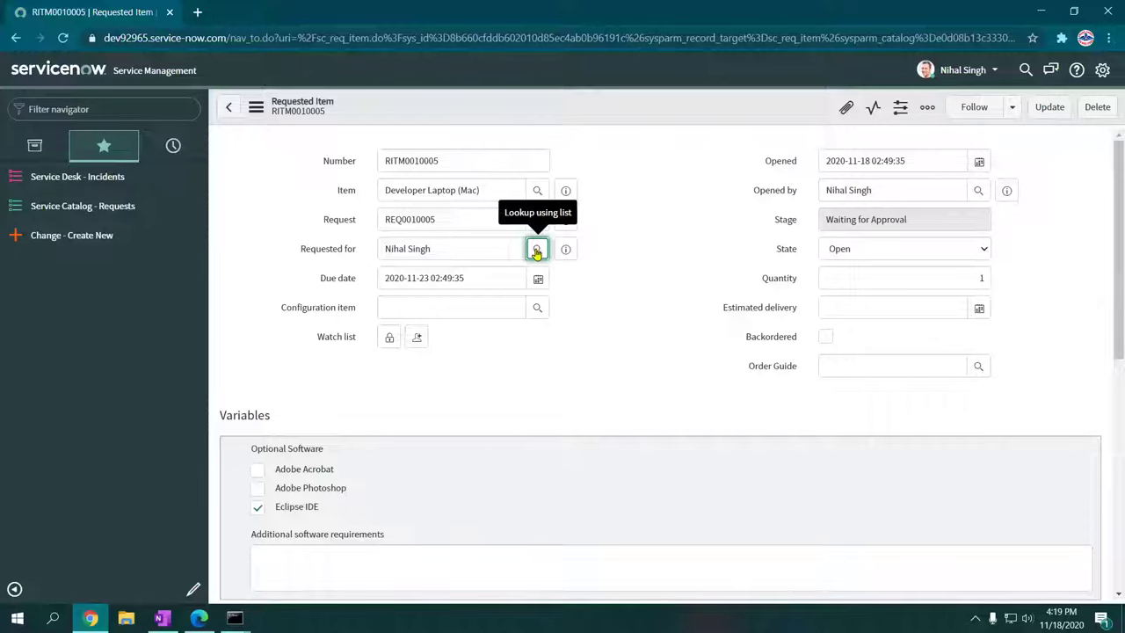
{"action": "left_click", "coordinate": [536, 250]}
{"action": "scroll", "coordinate": [105, 439], "scroll_direction": "down", "scroll_amount": 2}
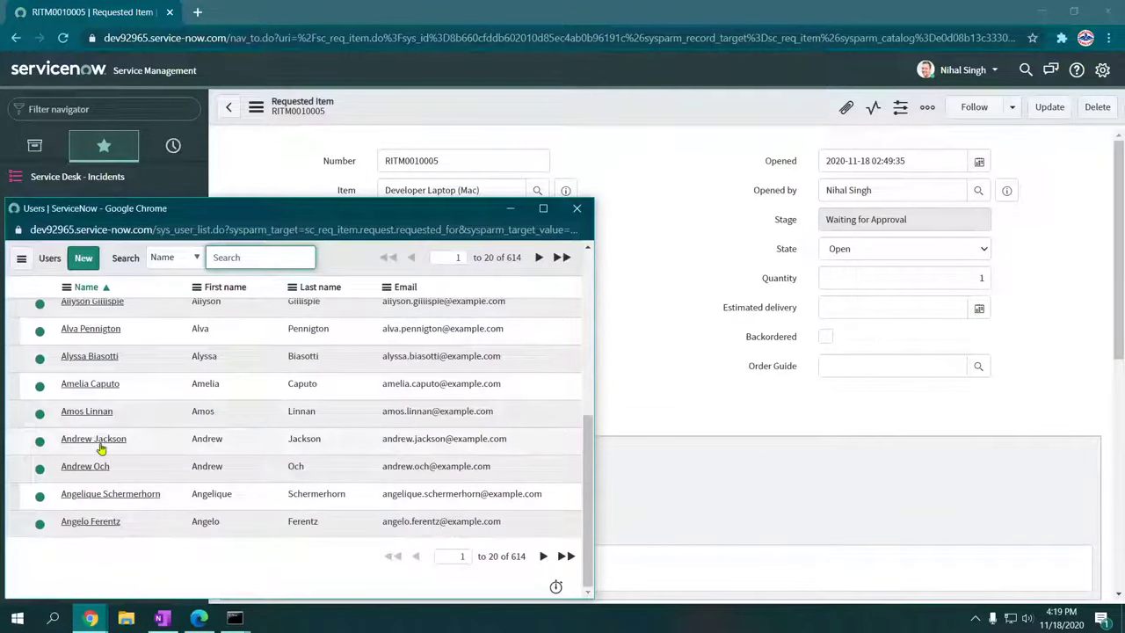
{"action": "left_click", "coordinate": [79, 357]}
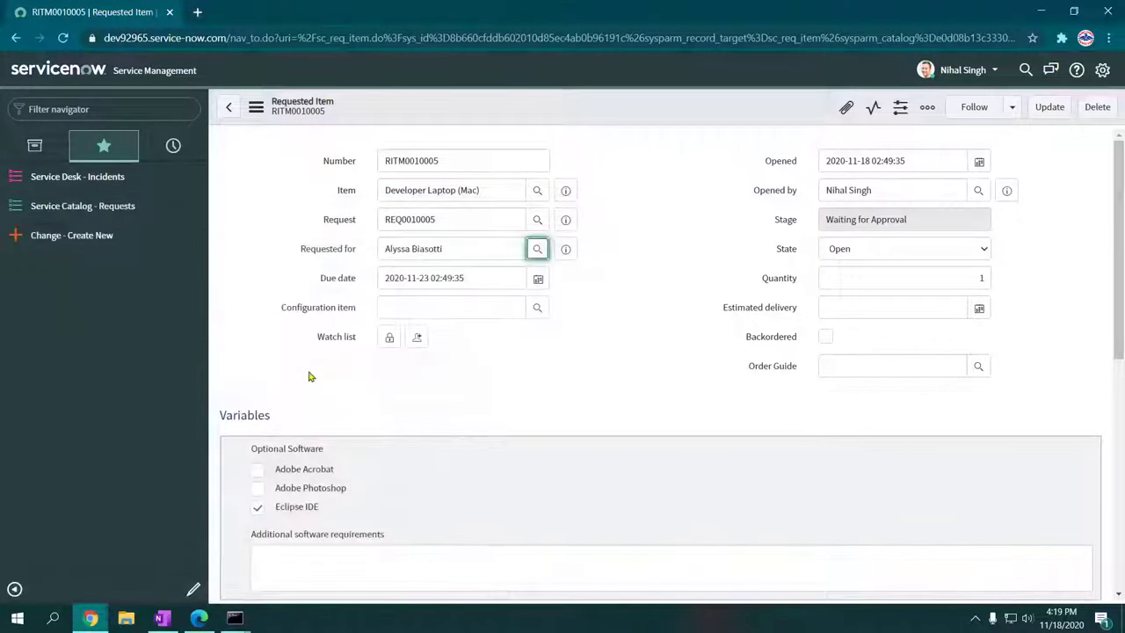
{"action": "left_click", "coordinate": [1037, 110]}
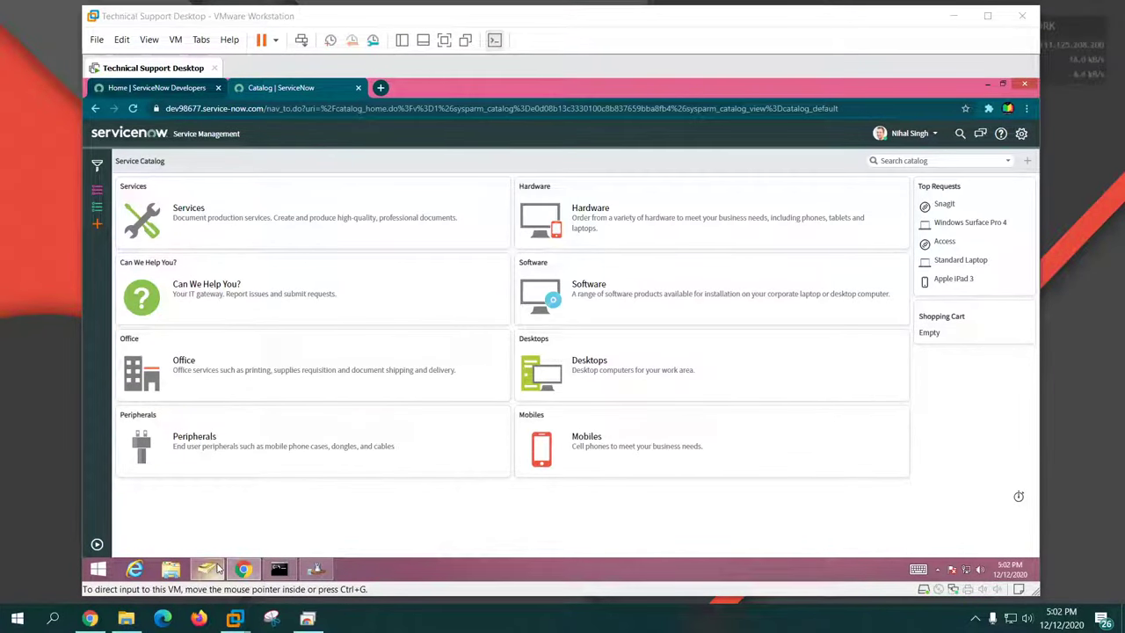
Step: Bring Active Directory Users and Computers forward over the ServiceNow Service Catalog
{"action": "mouse_move", "coordinate": [217, 568]}
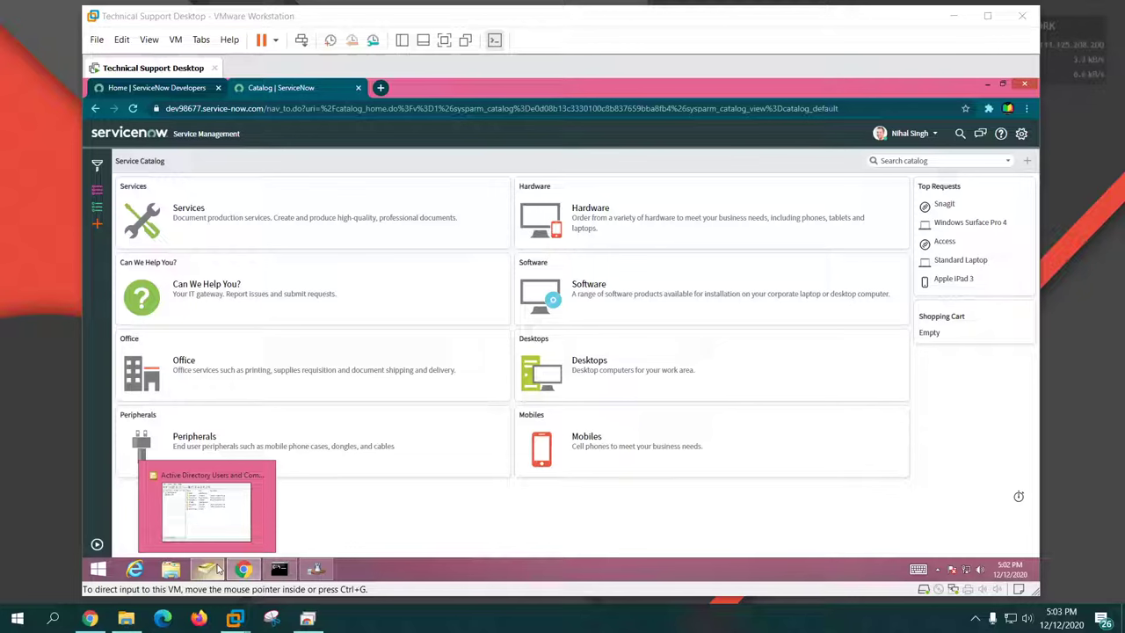
{"action": "left_click", "coordinate": [220, 517]}
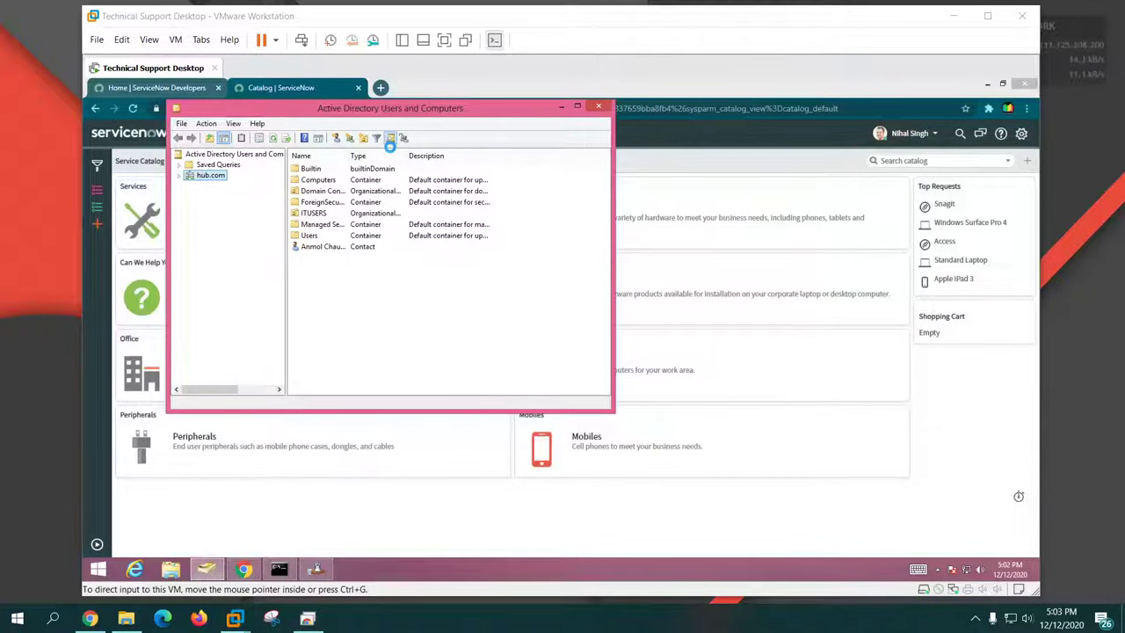
Step: Search Active Directory users for the requesting user by name, correcting the misspelled first query
{"action": "left_click", "coordinate": [392, 138]}
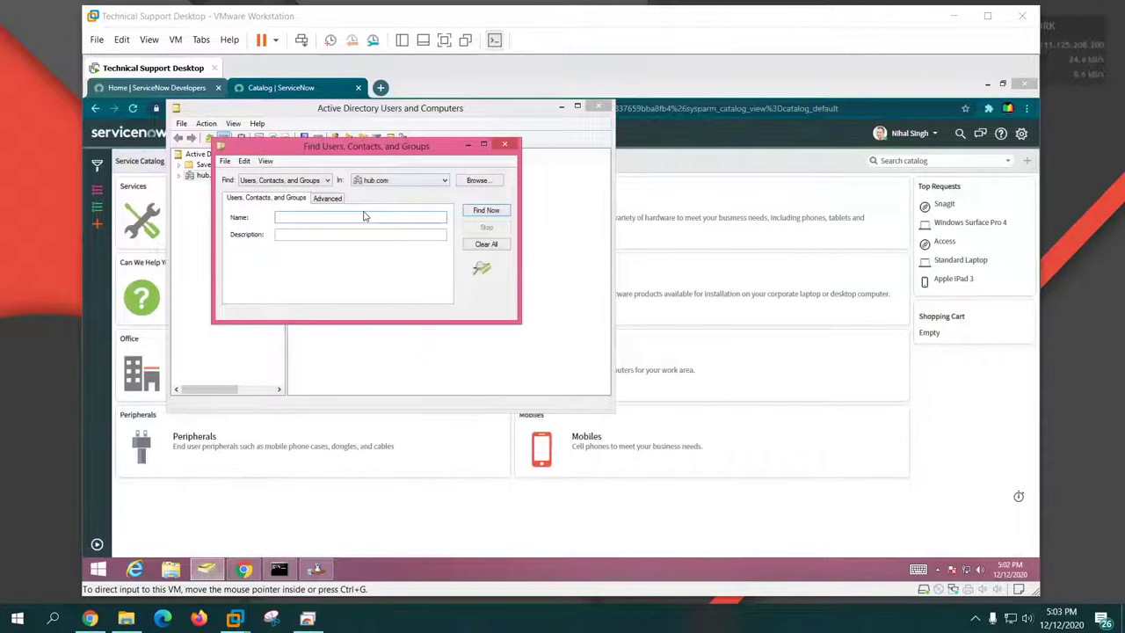
{"action": "type", "text": "nial"}
{"action": "key", "text": "Return"}
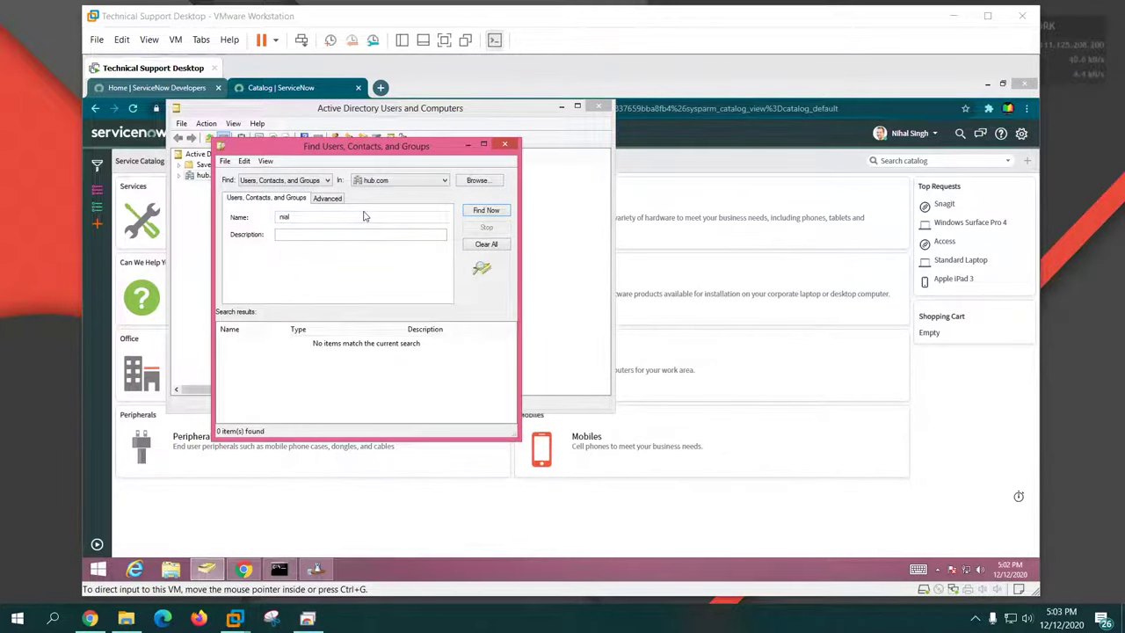
{"action": "double_click", "coordinate": [359, 220]}
{"action": "type", "text": "nihal"}
{"action": "key", "text": "Return"}
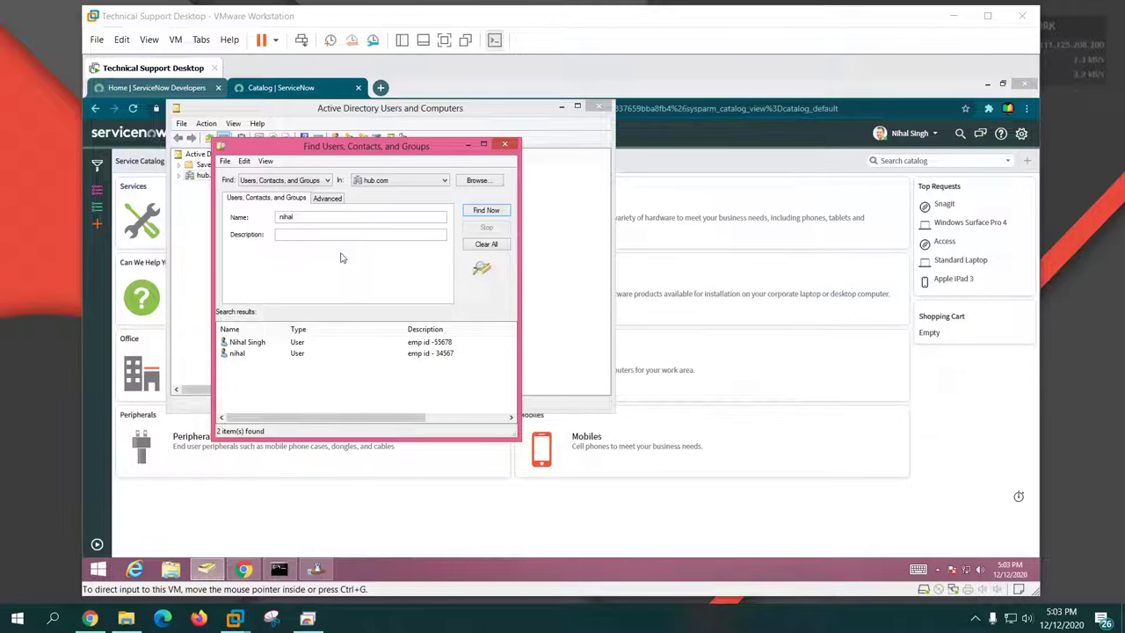
Step: Open the matching user's properties, review the Organization tab, then close the dialogs and ADUC
{"action": "left_click", "coordinate": [300, 344]}
{"action": "double_click", "coordinate": [302, 344]}
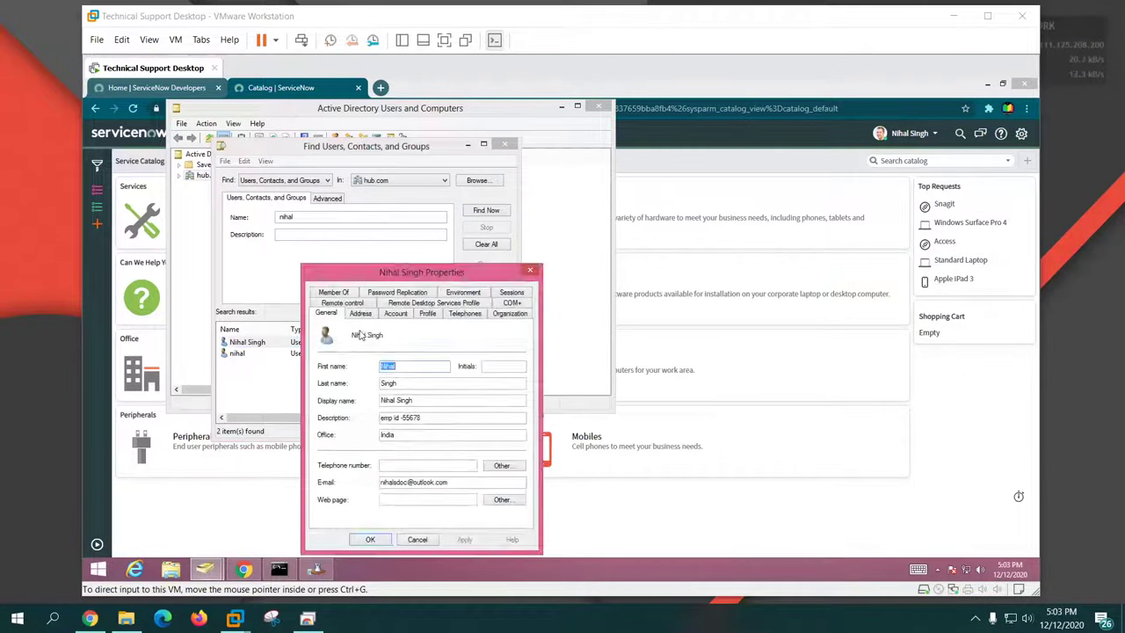
{"action": "left_click", "coordinate": [508, 319]}
{"action": "left_click_drag", "start_coordinate": [457, 272], "coordinate": [456, 163]}
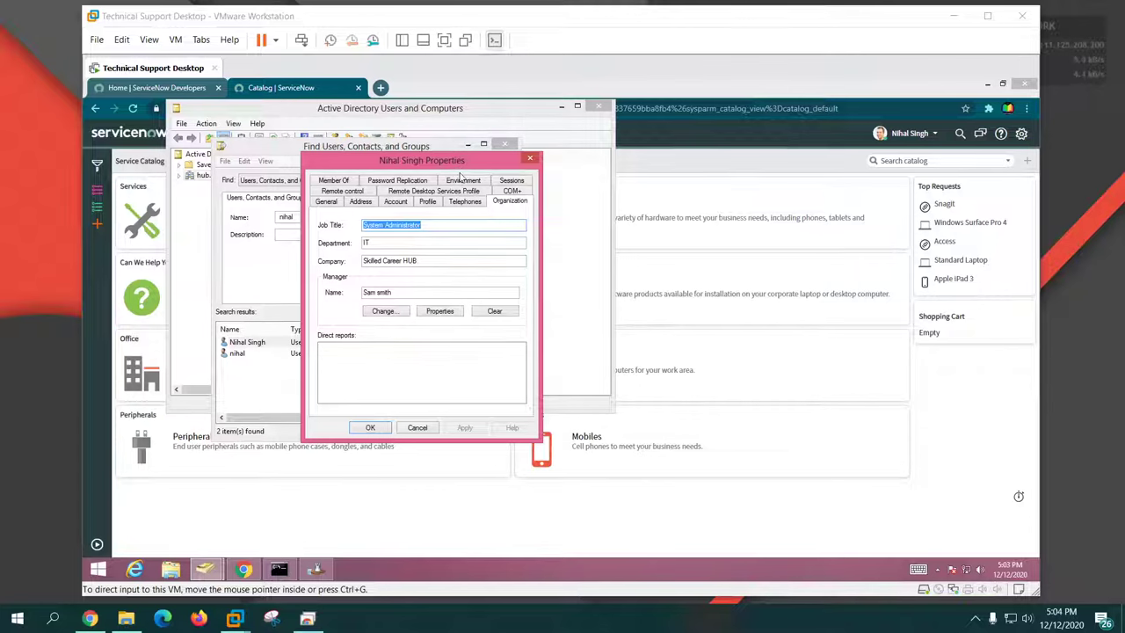
{"action": "left_click", "coordinate": [529, 159]}
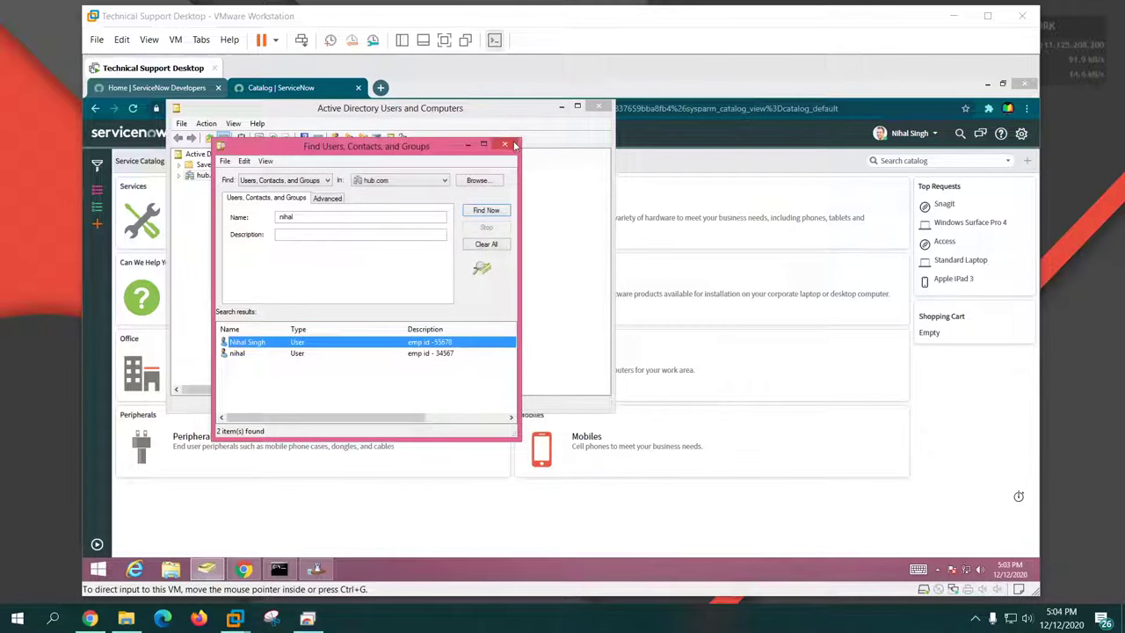
{"action": "left_click", "coordinate": [543, 144]}
{"action": "left_click", "coordinate": [599, 107]}
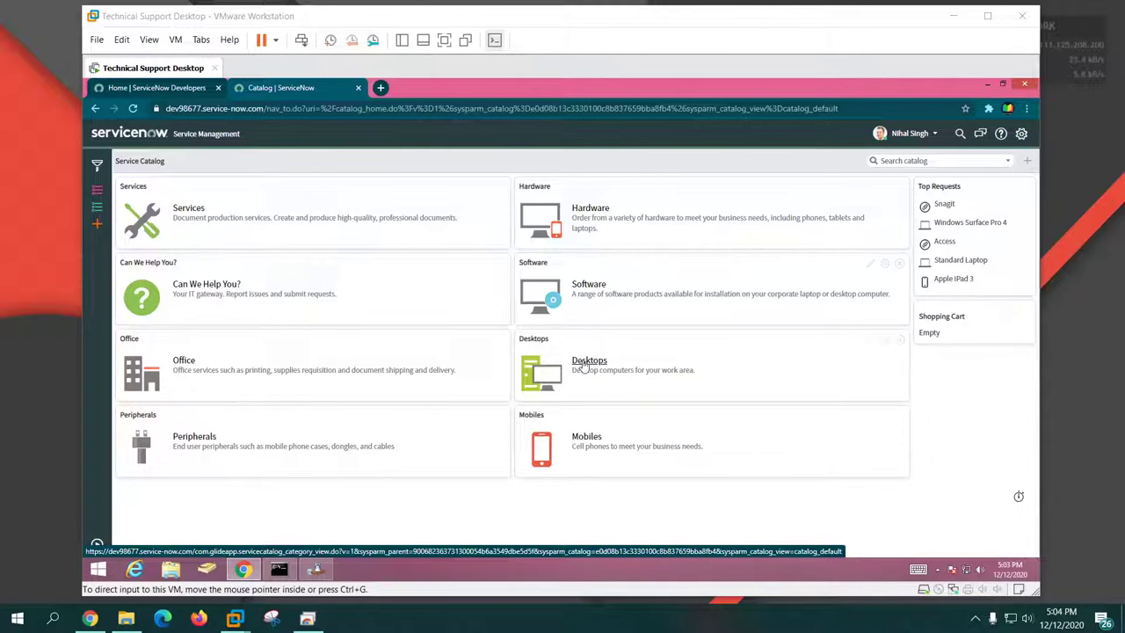
Step: Open the Hardware category and scroll its items from Developer Laptop (Mac) through Office Desktop
{"action": "left_click", "coordinate": [590, 209]}
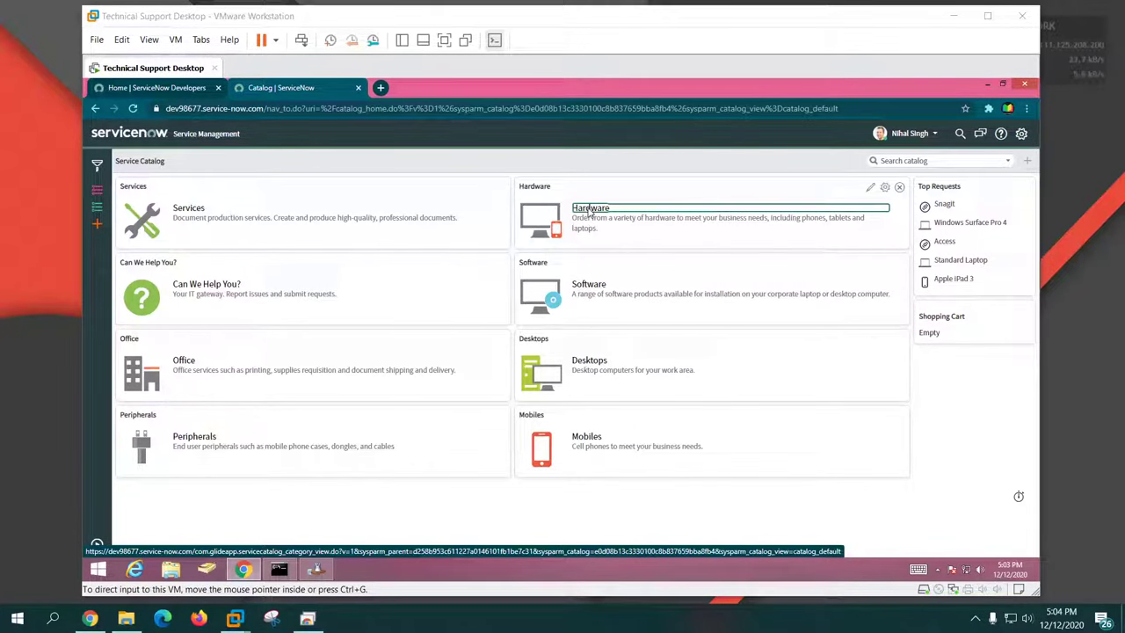
{"action": "left_click", "coordinate": [520, 446]}
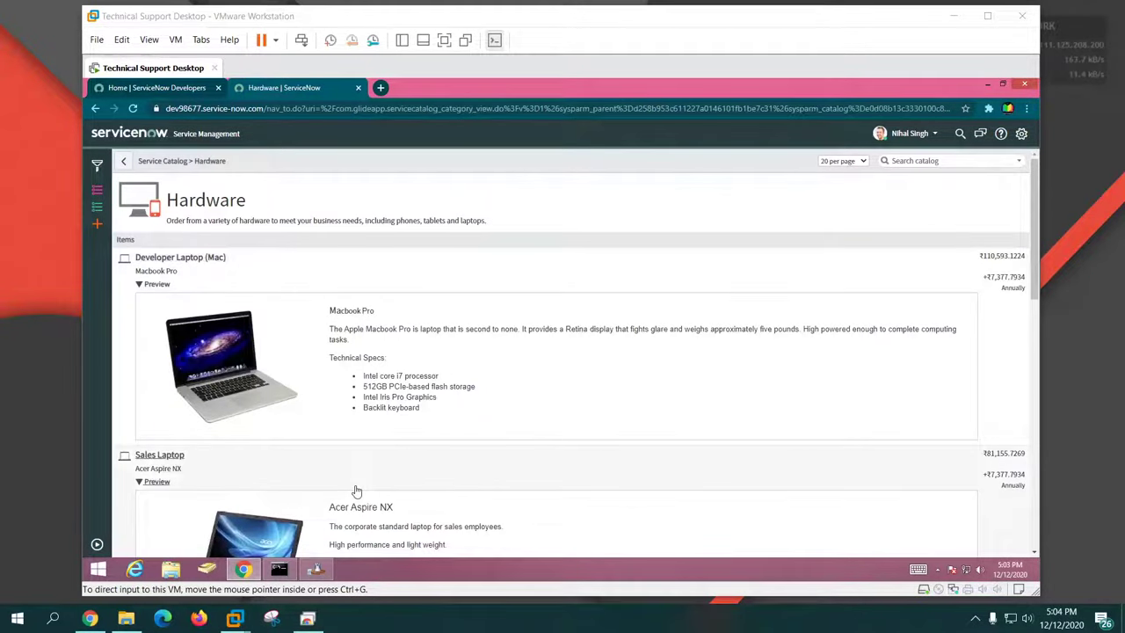
{"action": "scroll", "coordinate": [355, 489], "scroll_direction": "down", "scroll_amount": 1}
{"action": "scroll", "coordinate": [355, 490], "scroll_direction": "down", "scroll_amount": 5}
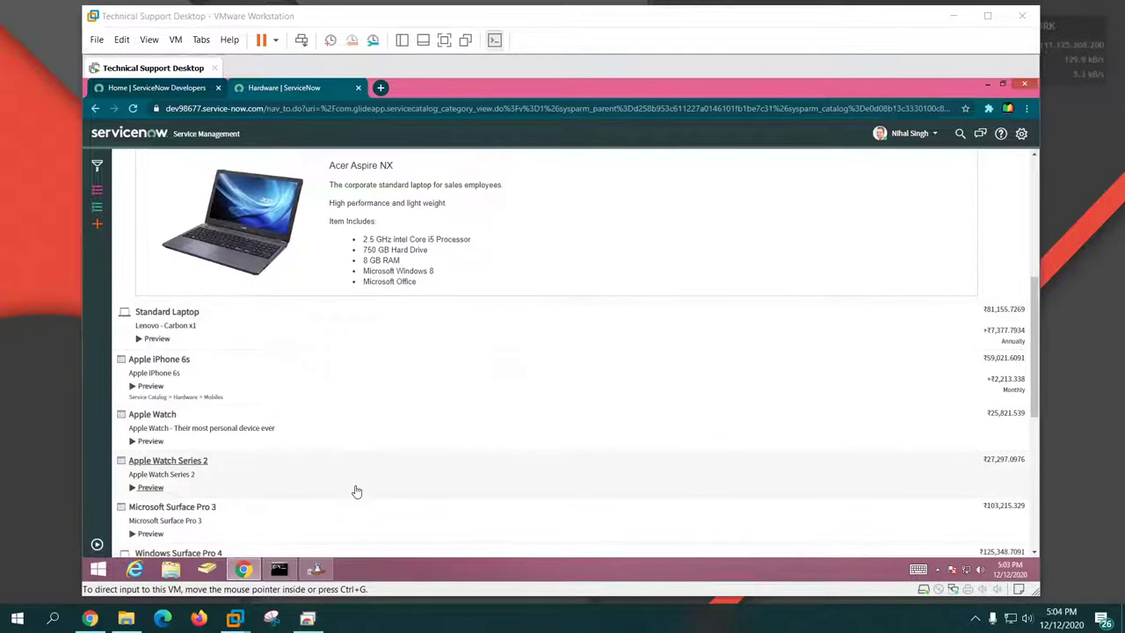
{"action": "scroll", "coordinate": [356, 491], "scroll_direction": "down", "scroll_amount": 2}
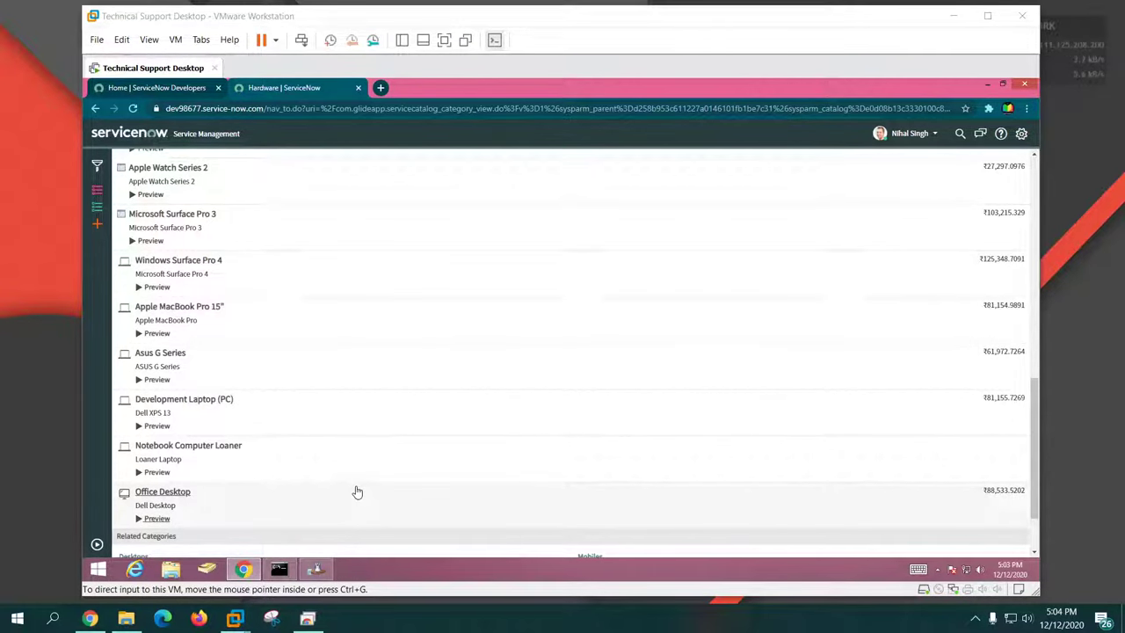
{"action": "scroll", "coordinate": [357, 491], "scroll_direction": "up", "scroll_amount": 1}
{"action": "scroll", "coordinate": [357, 491], "scroll_direction": "up", "scroll_amount": 10}
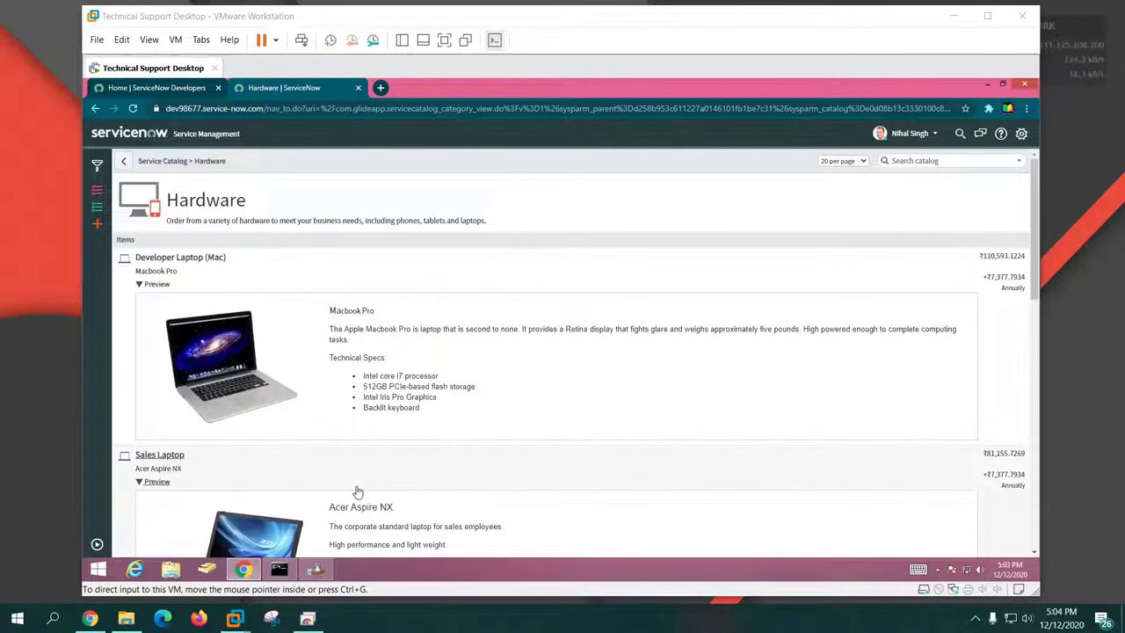
{"action": "scroll", "coordinate": [357, 491], "scroll_direction": "down", "scroll_amount": 1}
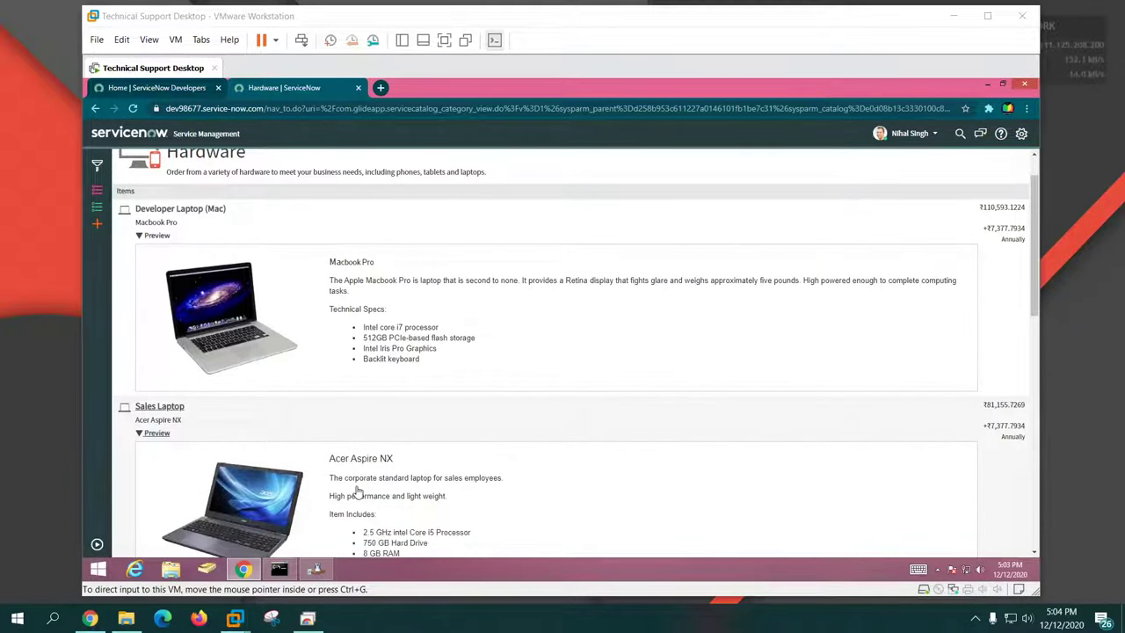
{"action": "scroll", "coordinate": [357, 491], "scroll_direction": "down", "scroll_amount": 10}
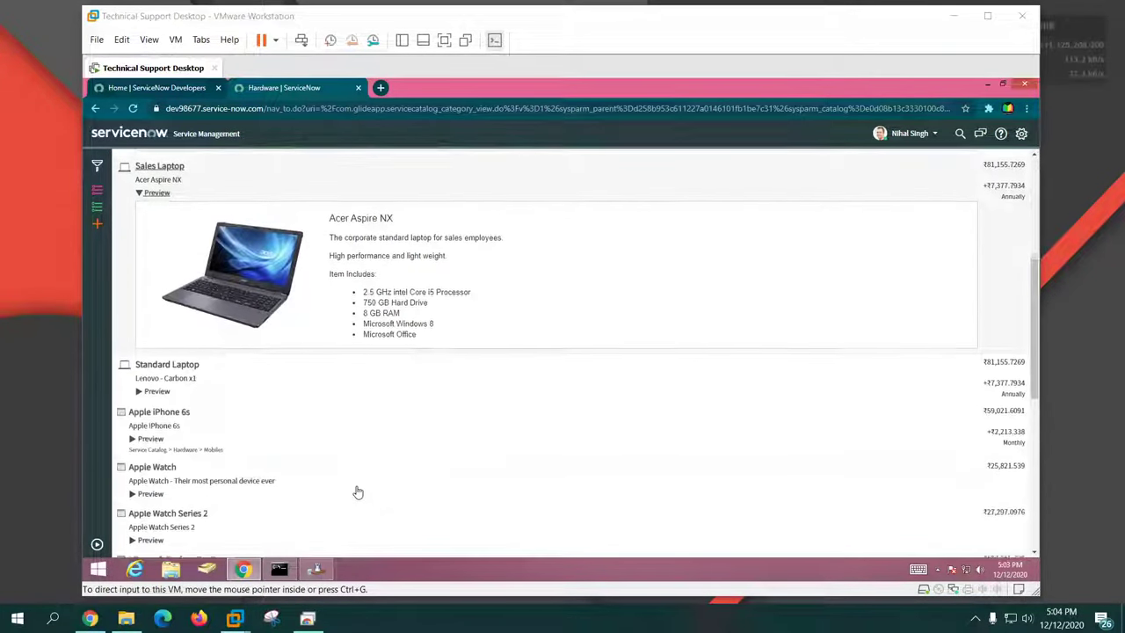
{"action": "scroll", "coordinate": [356, 492], "scroll_direction": "down", "scroll_amount": 3}
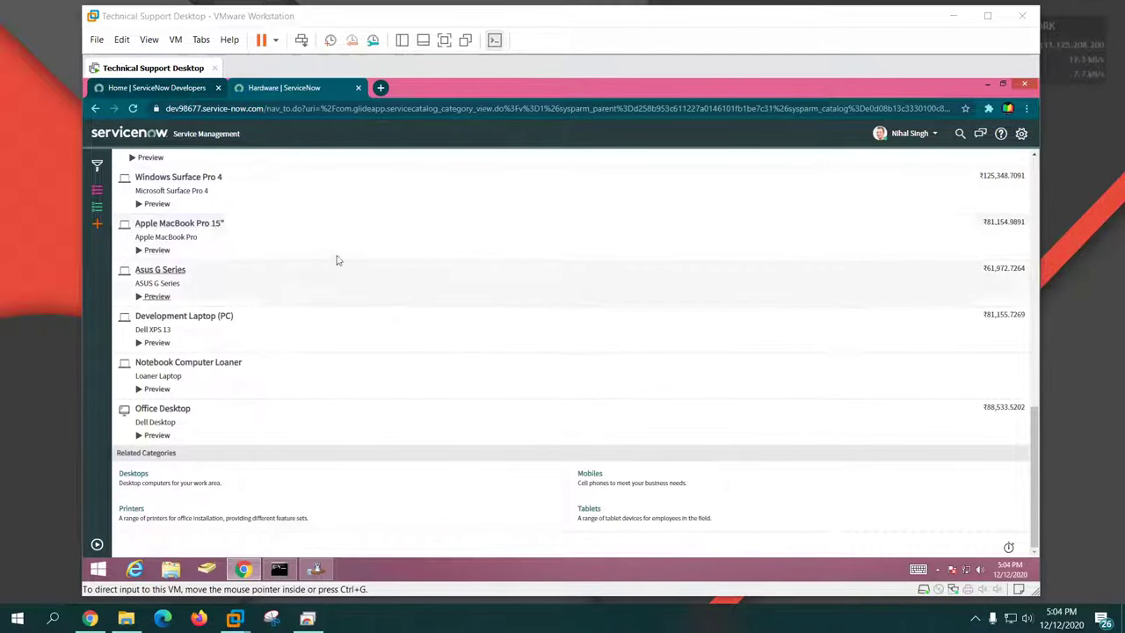
Step: Order the Apple MacBook Pro 15" from its catalog item page
{"action": "left_click", "coordinate": [202, 230]}
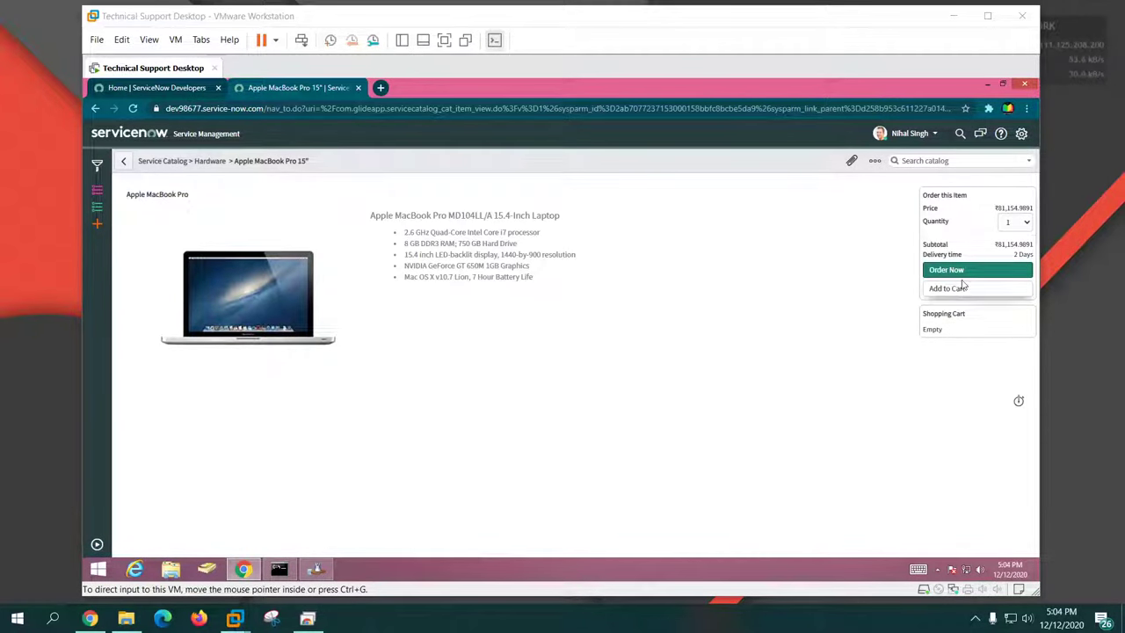
{"action": "left_click", "coordinate": [962, 278]}
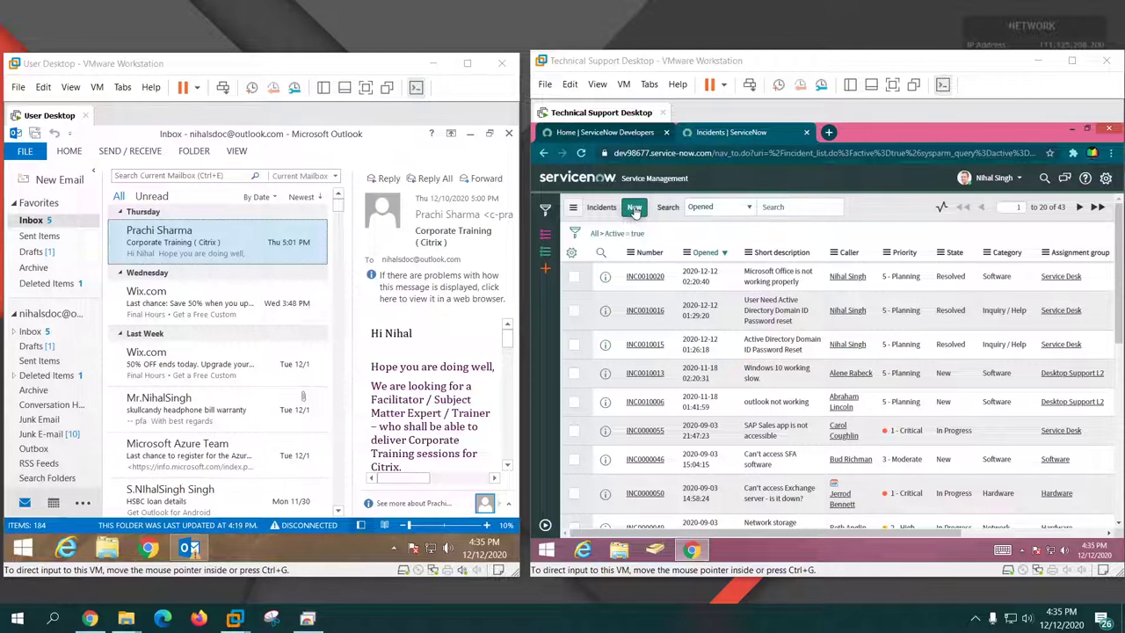
Step: Minimize the browser on the user's machine and start new incident INC0010022
{"action": "left_click", "coordinate": [147, 551]}
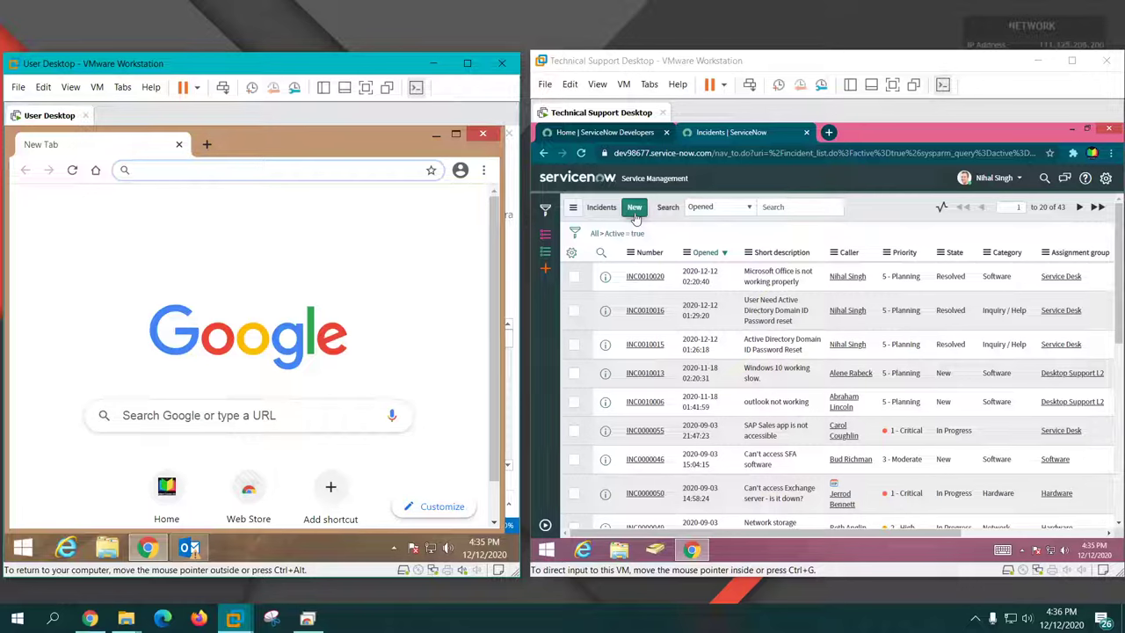
{"action": "left_click", "coordinate": [436, 134]}
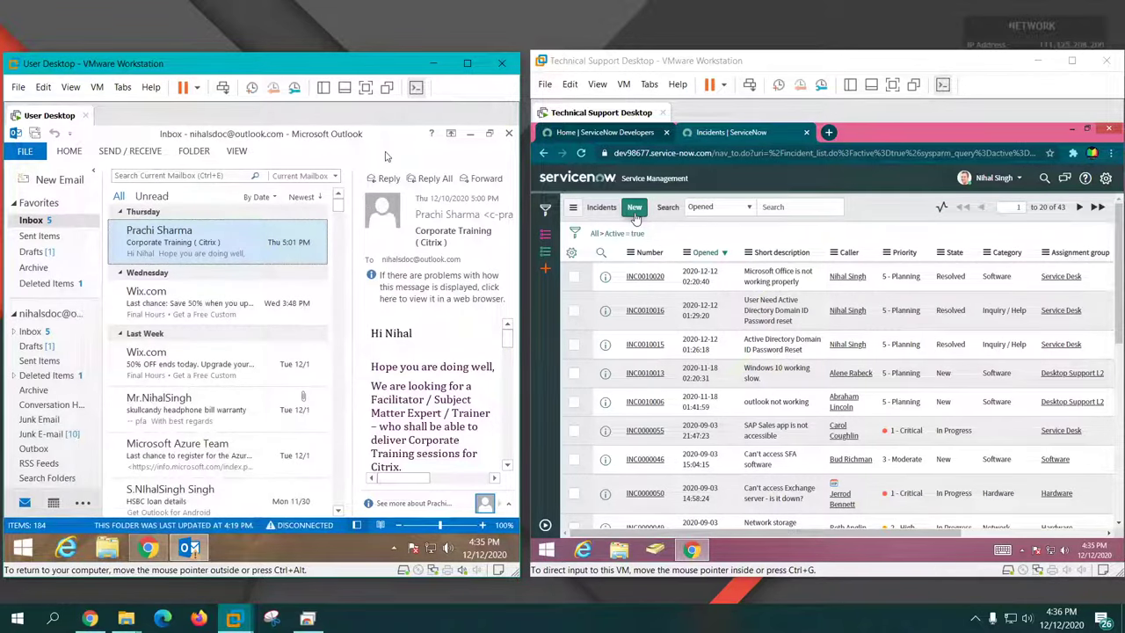
{"action": "left_click", "coordinate": [634, 216]}
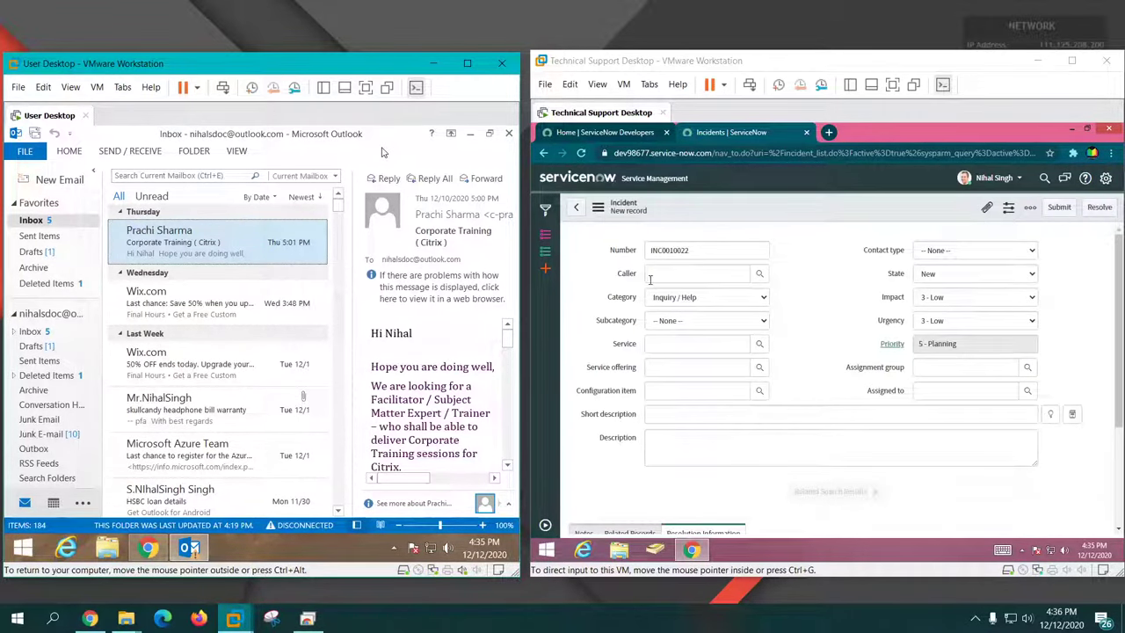
Step: Set the caller to the affected user, category Network and subcategory VPN
{"action": "left_click", "coordinate": [653, 278]}
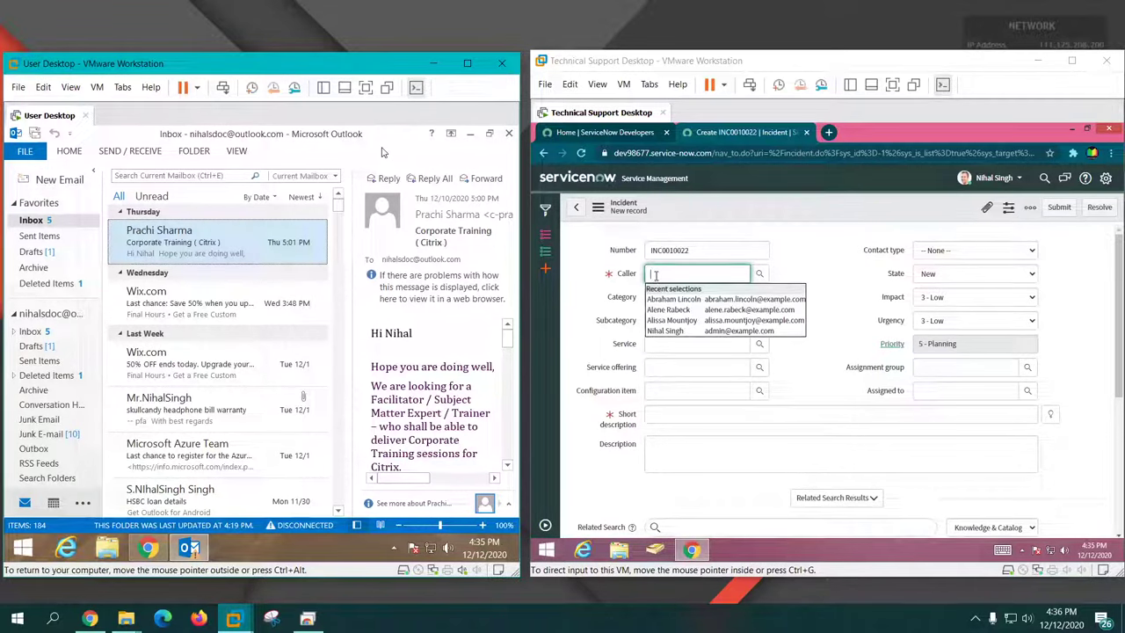
{"action": "left_click", "coordinate": [652, 329]}
{"action": "left_click", "coordinate": [695, 300]}
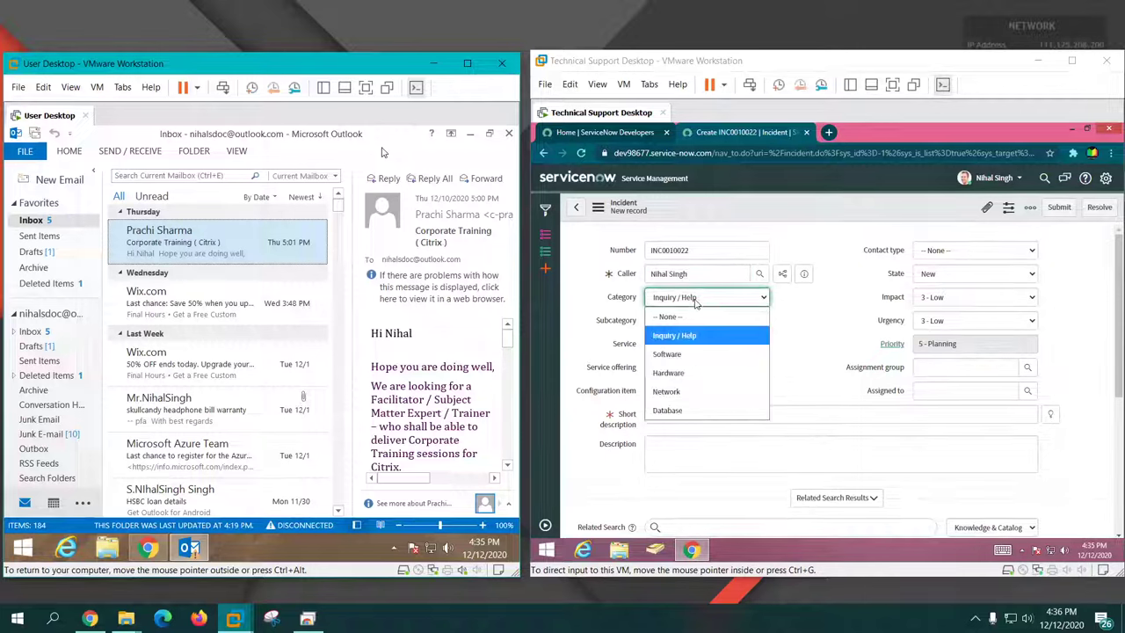
{"action": "left_click", "coordinate": [689, 354]}
{"action": "left_click", "coordinate": [690, 296]}
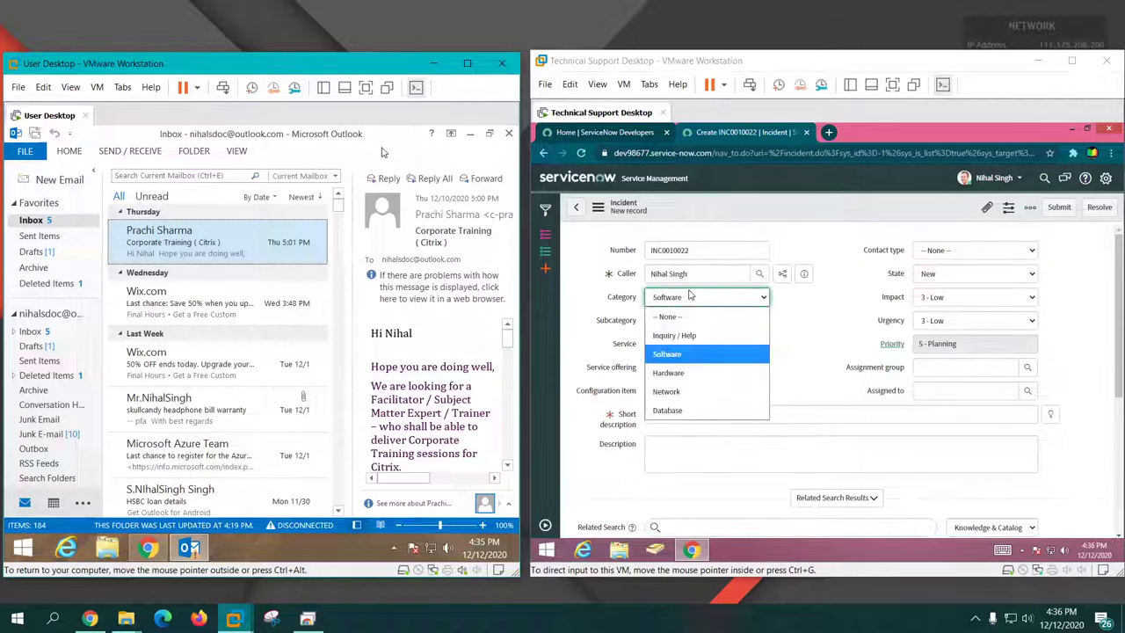
{"action": "left_click", "coordinate": [668, 391]}
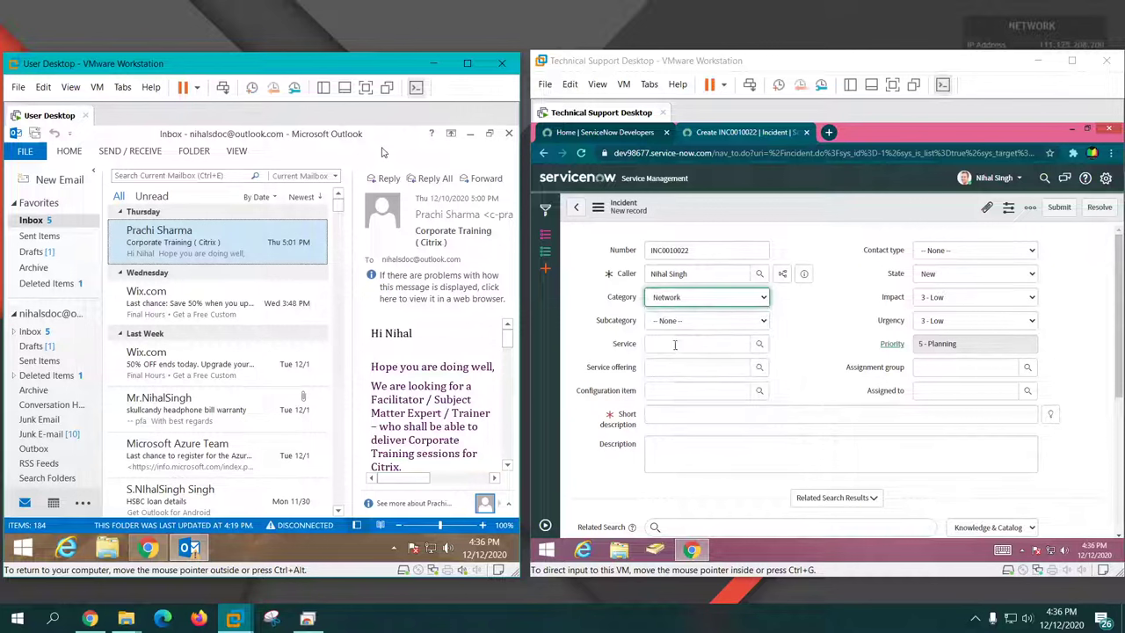
{"action": "left_click", "coordinate": [677, 322]}
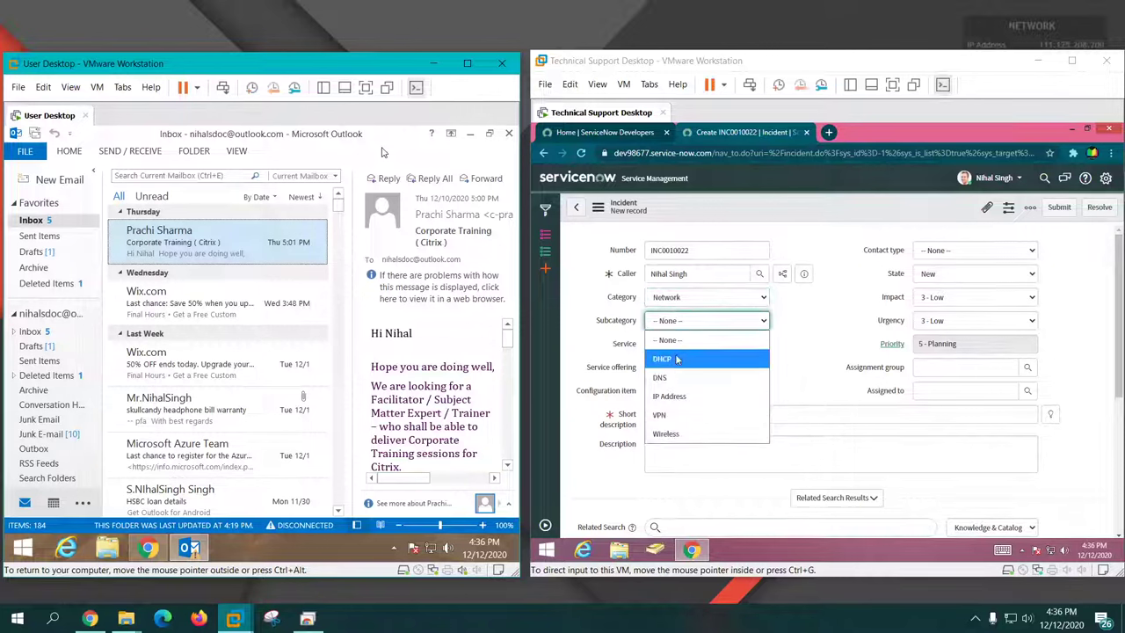
{"action": "left_click", "coordinate": [666, 415]}
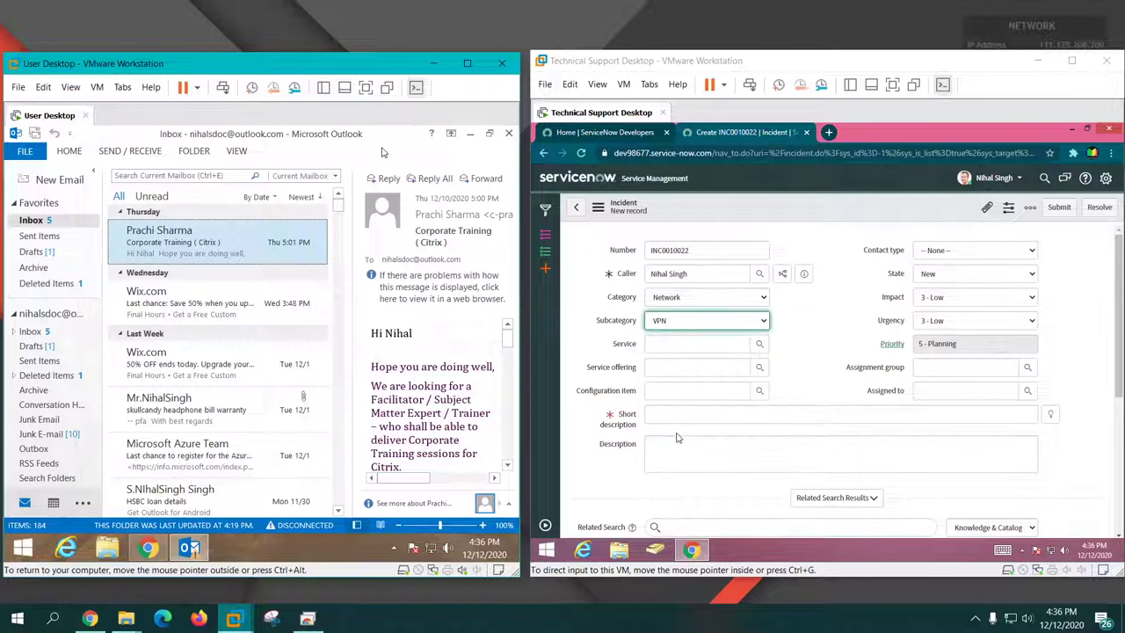
Step: Set the contact type to Phone and the state to In Progress
{"action": "left_click", "coordinate": [958, 252]}
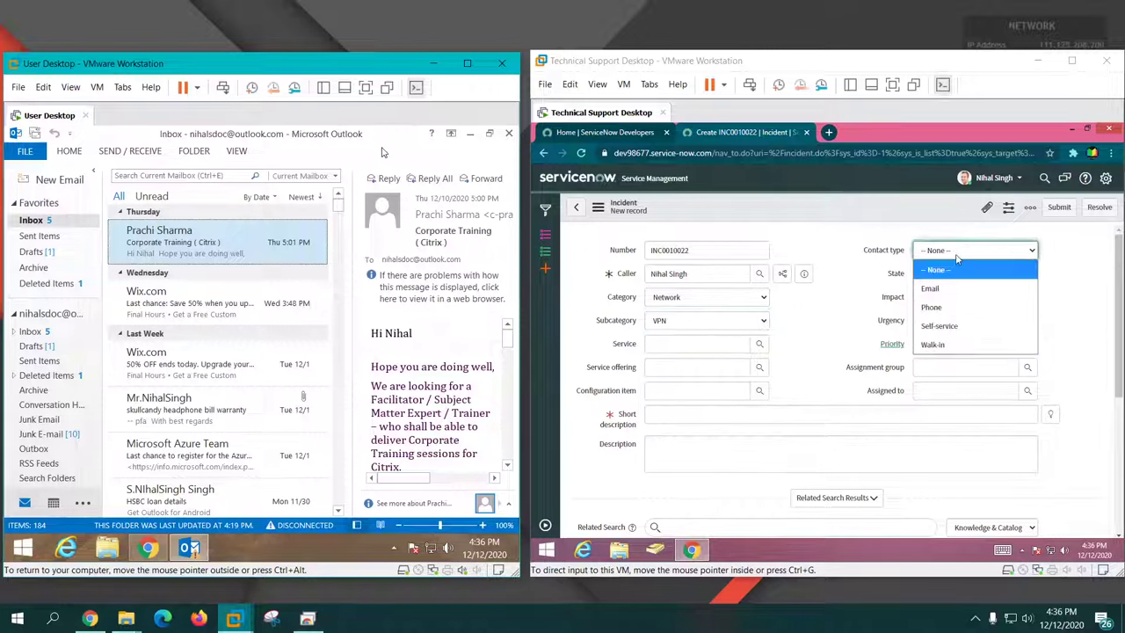
{"action": "left_click", "coordinate": [940, 306]}
{"action": "left_click", "coordinate": [944, 277]}
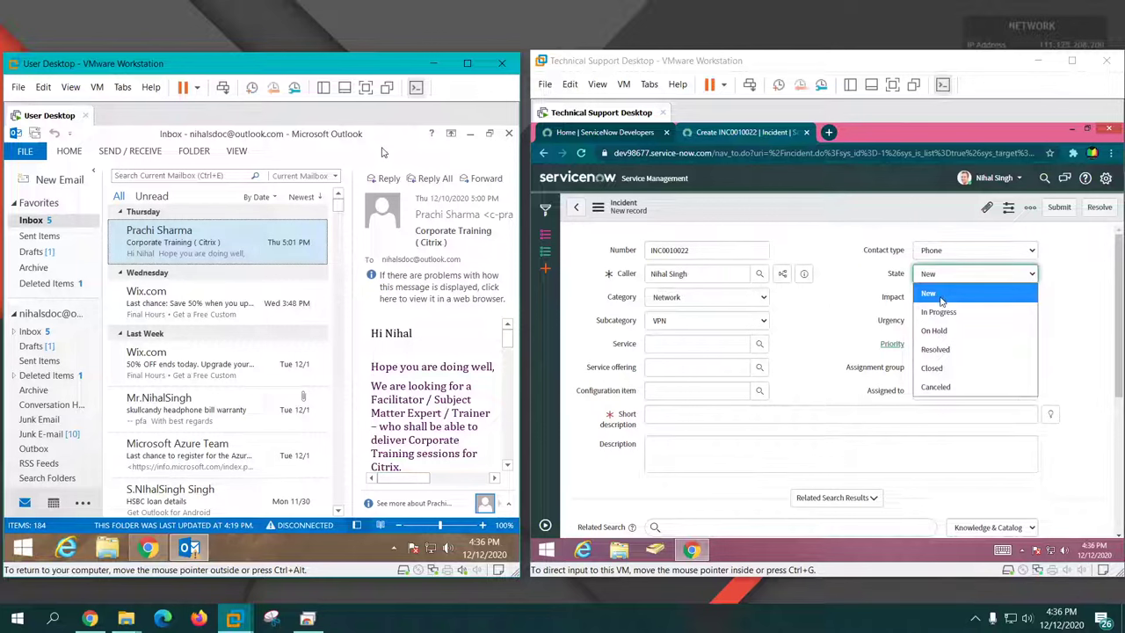
{"action": "left_click", "coordinate": [938, 312]}
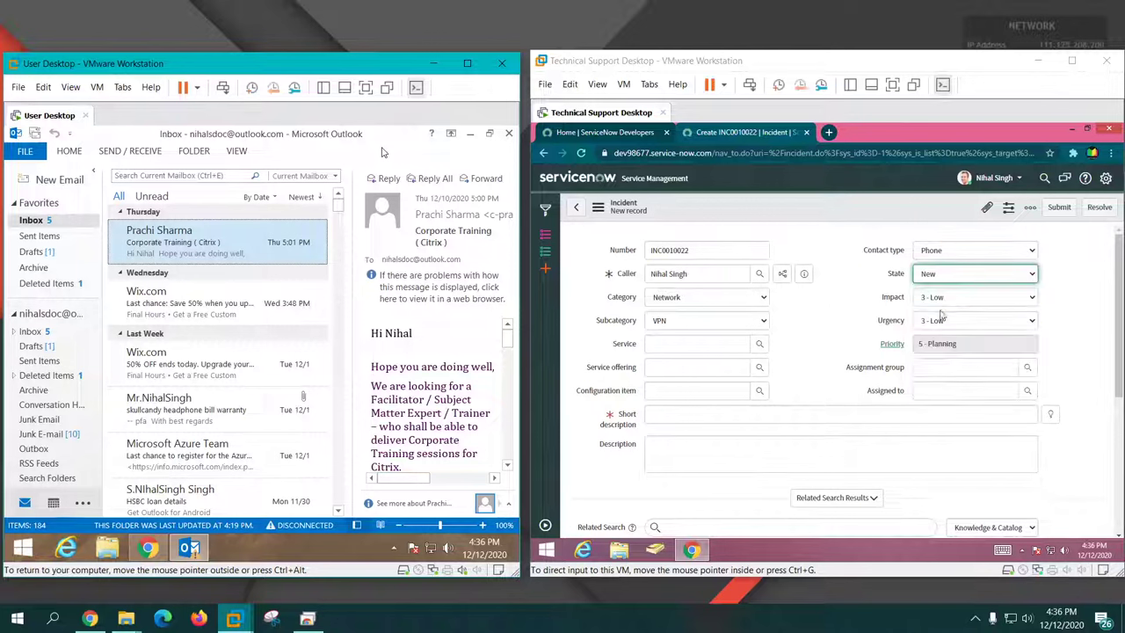
Step: Enter short description 'Outlook and Internet is not working', copy it into Description, and submit
{"action": "left_click", "coordinate": [684, 417]}
{"action": "left_click", "coordinate": [681, 458]}
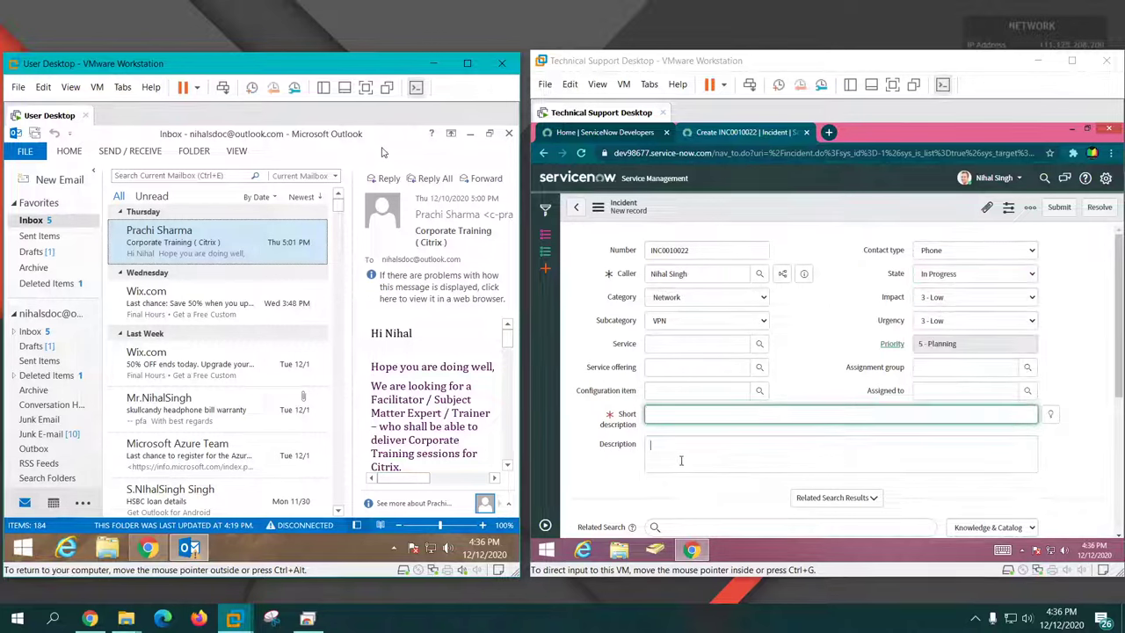
{"action": "left_click", "coordinate": [679, 415]}
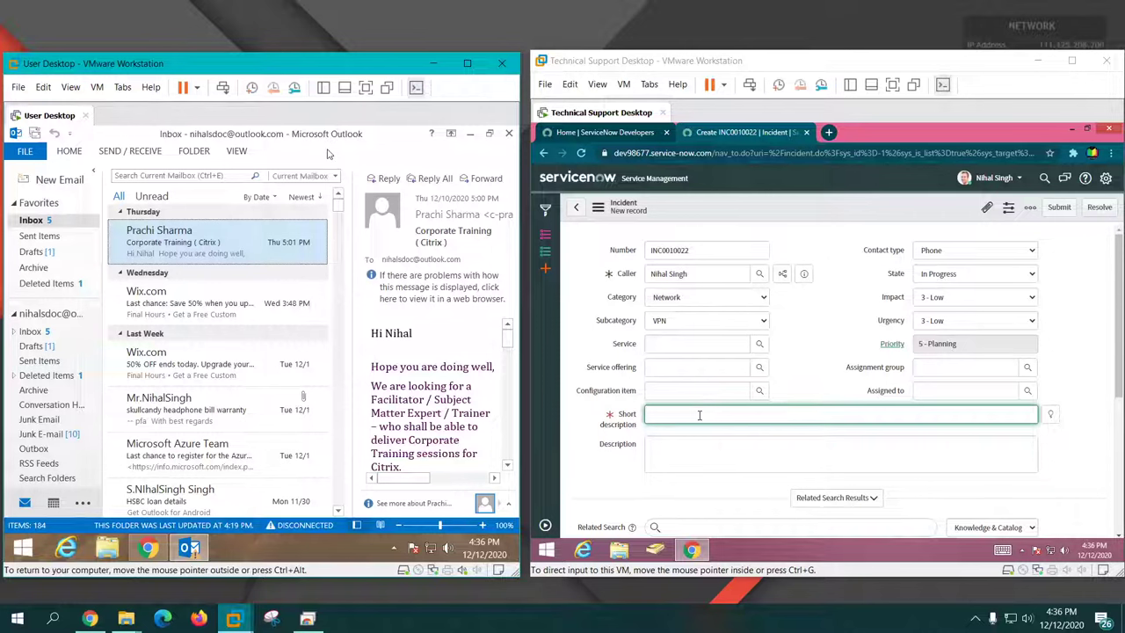
{"action": "type", "text": "Outlook"}
{"action": "type", "text": "and Internet is not working"}
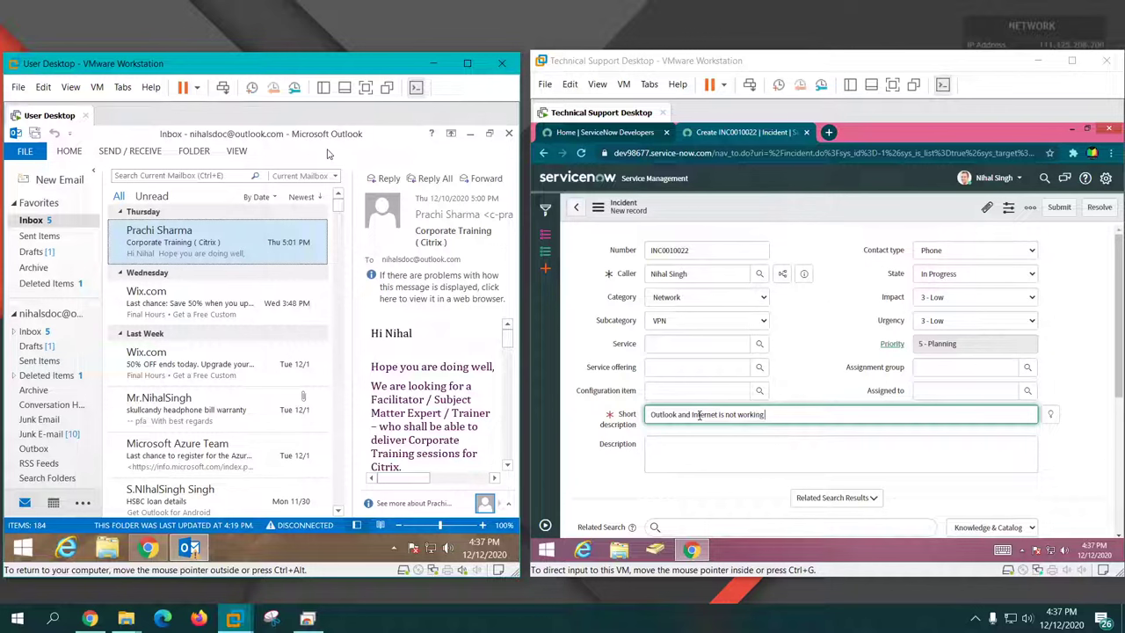
{"action": "key", "text": "ctrl+a"}
{"action": "key", "text": "ctrl+c"}
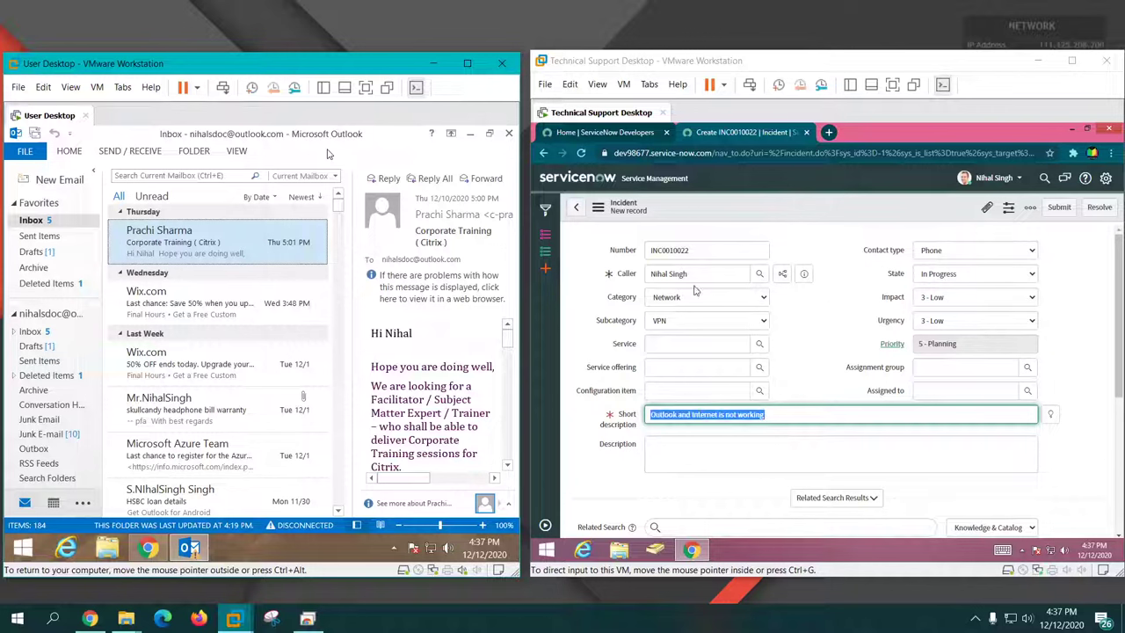
{"action": "left_click", "coordinate": [708, 444]}
{"action": "key", "text": "ctrl+v"}
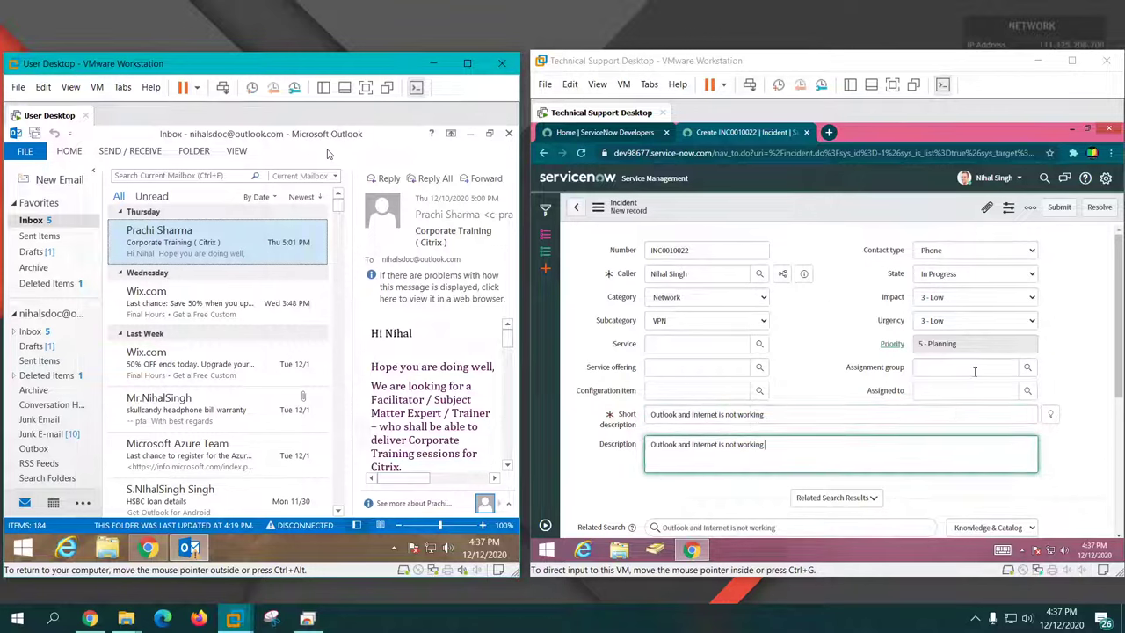
{"action": "left_click", "coordinate": [1057, 209]}
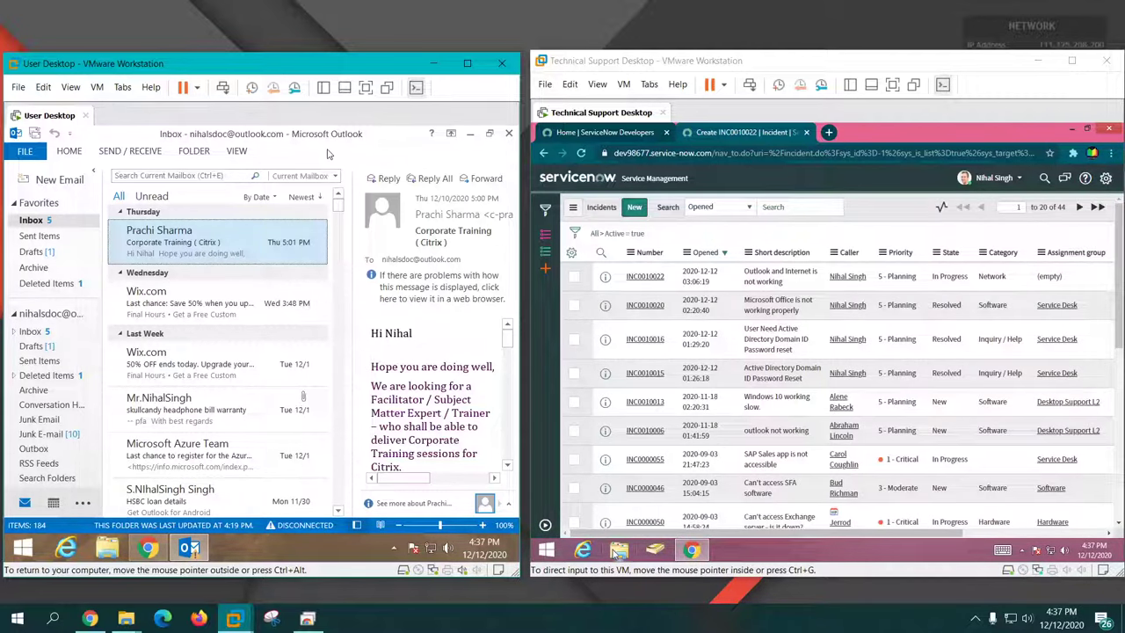
Step: Minimize Active Directory and the incident list, then launch Remote Assistance from the desktop shortcut
{"action": "left_click", "coordinate": [655, 551]}
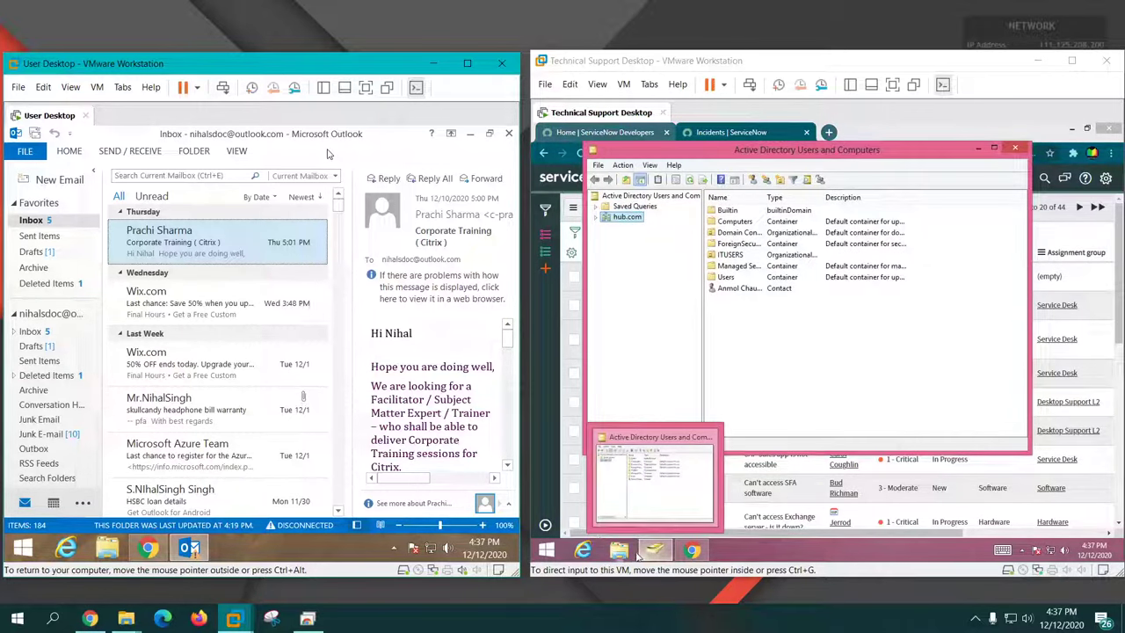
{"action": "left_click", "coordinate": [978, 148]}
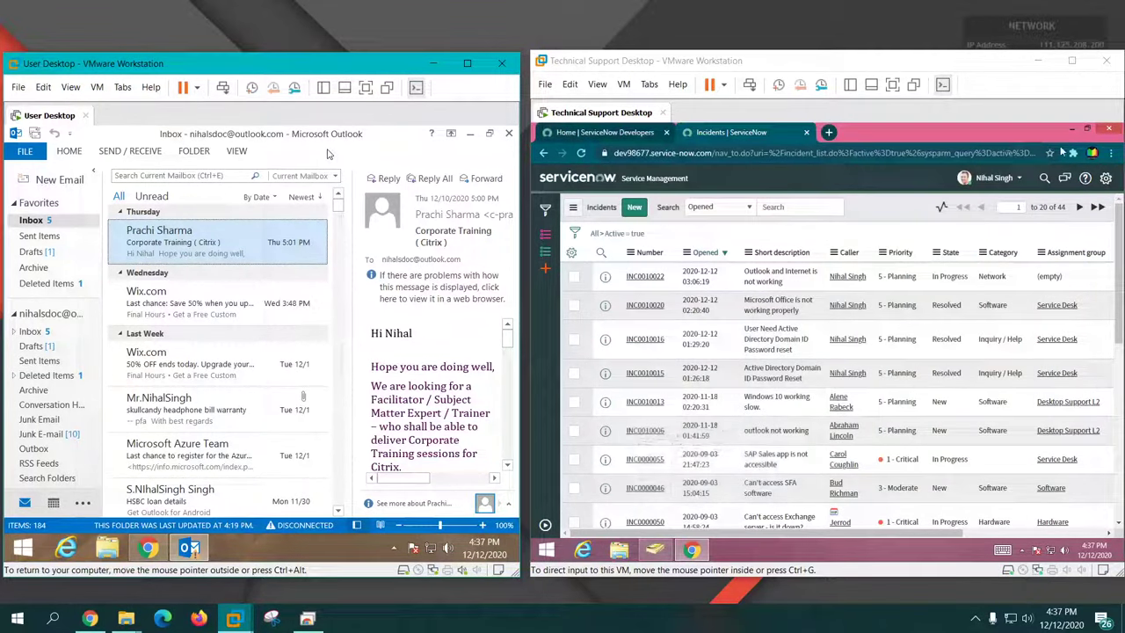
{"action": "left_click", "coordinate": [1071, 129]}
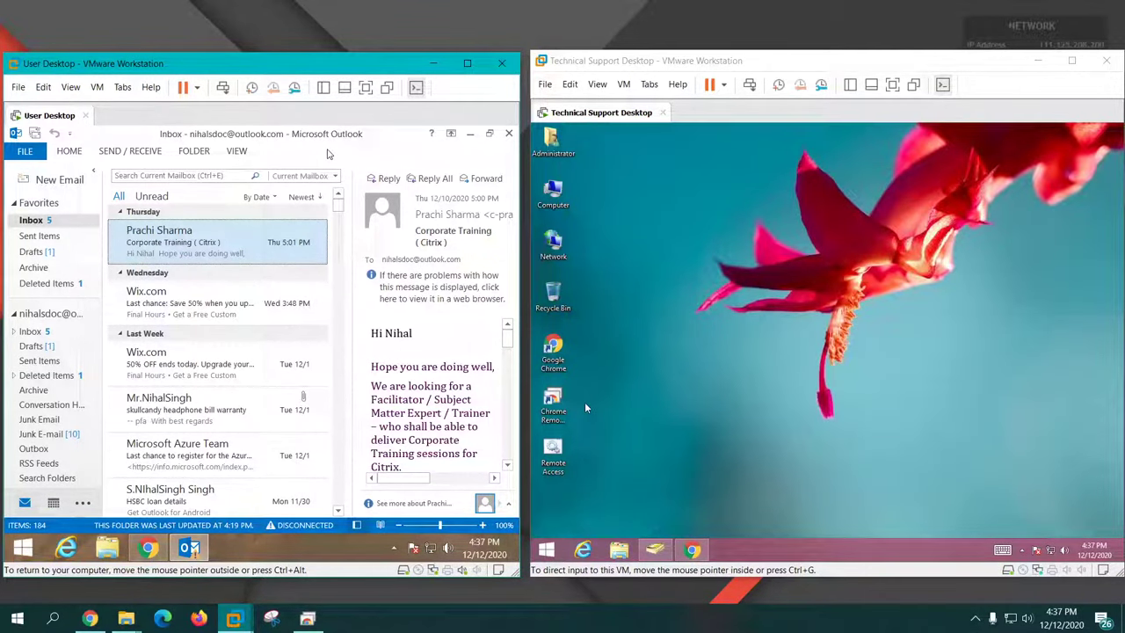
{"action": "double_click", "coordinate": [552, 455]}
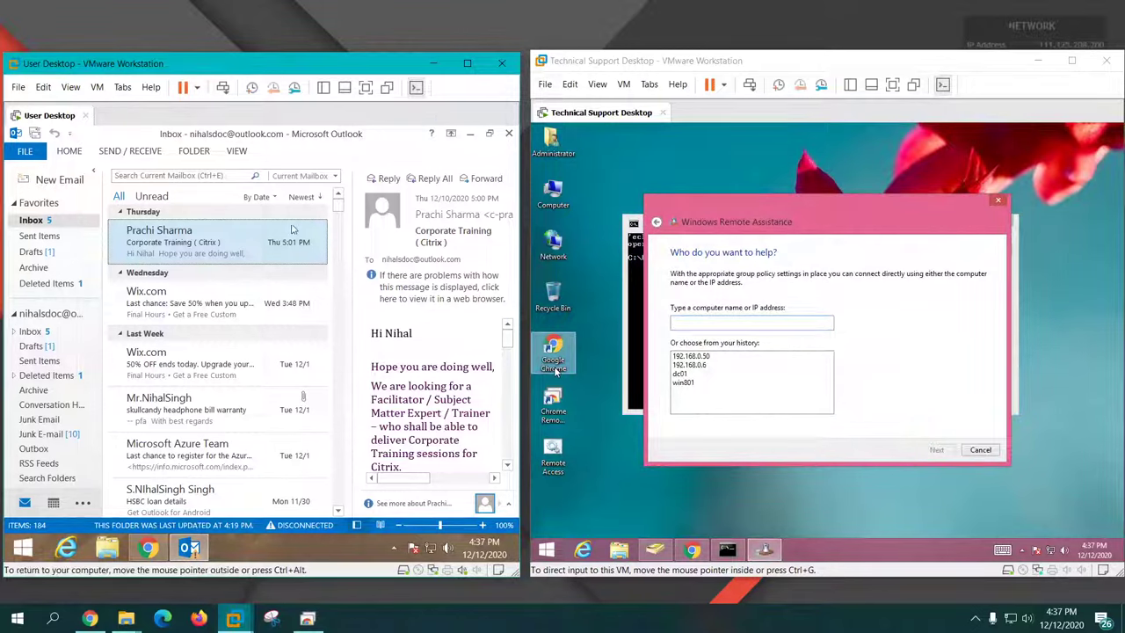
Step: Check the user's computer name in System Properties, then offer Remote Assistance to win801
{"action": "left_click", "coordinate": [107, 552]}
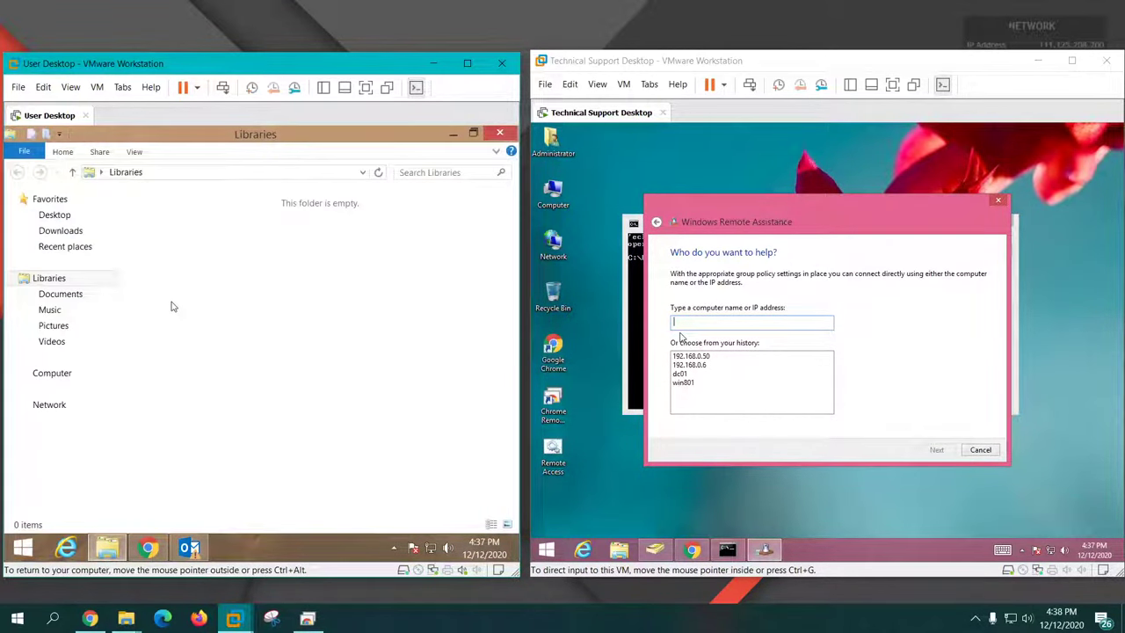
{"action": "left_click", "coordinate": [53, 378]}
{"action": "right_click", "coordinate": [53, 378]}
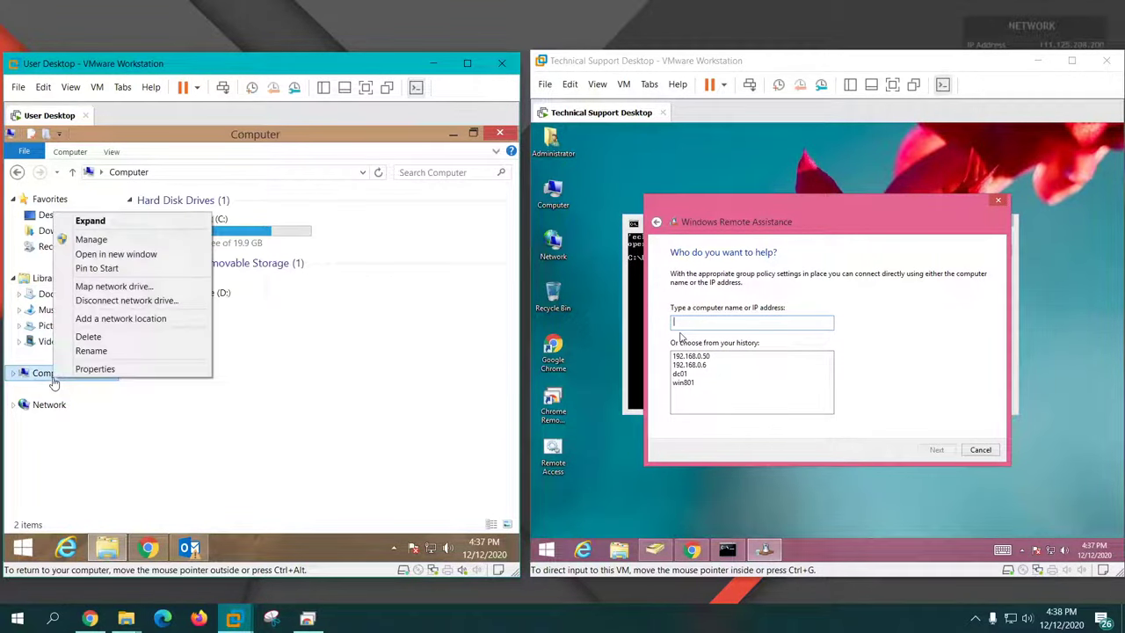
{"action": "left_click", "coordinate": [101, 369]}
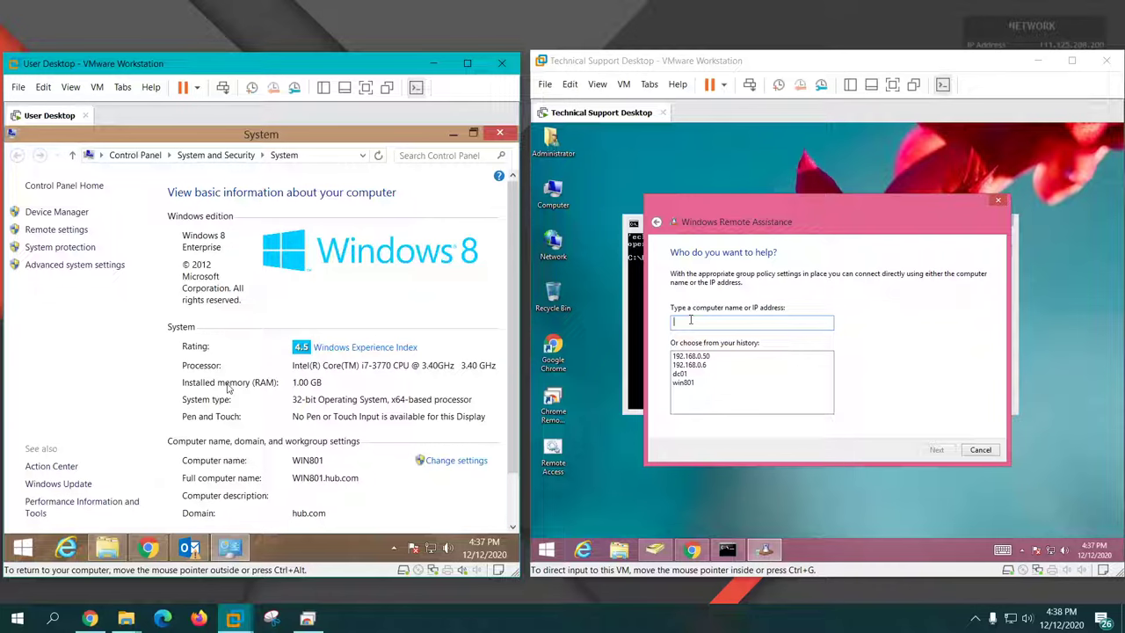
{"action": "scroll", "coordinate": [227, 388], "scroll_direction": "down", "scroll_amount": 2}
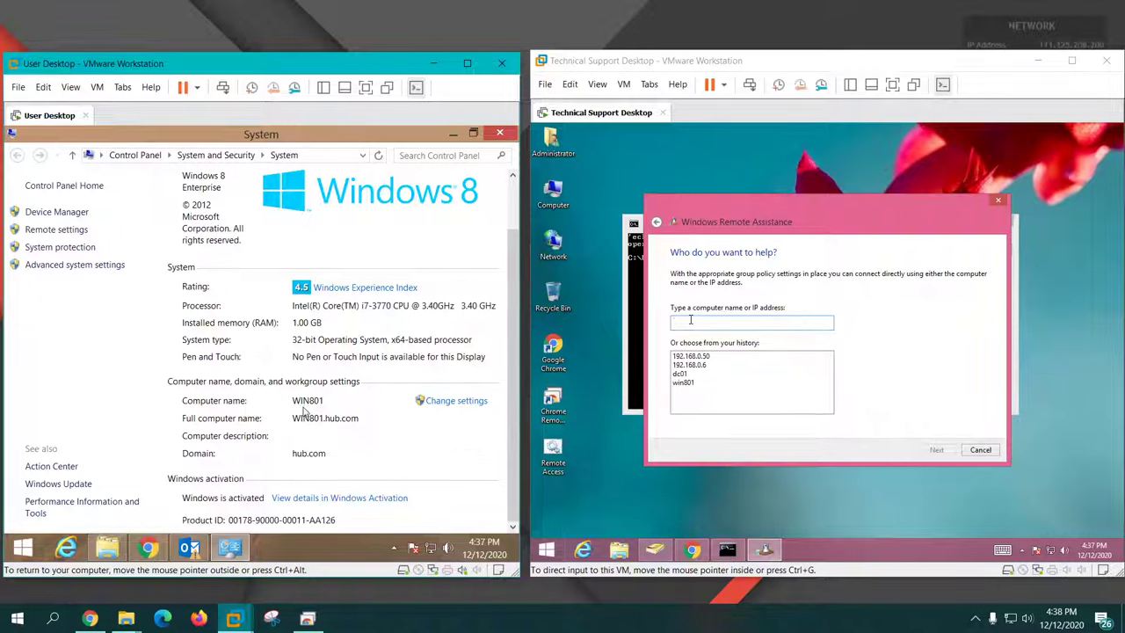
{"action": "left_click", "coordinate": [683, 381]}
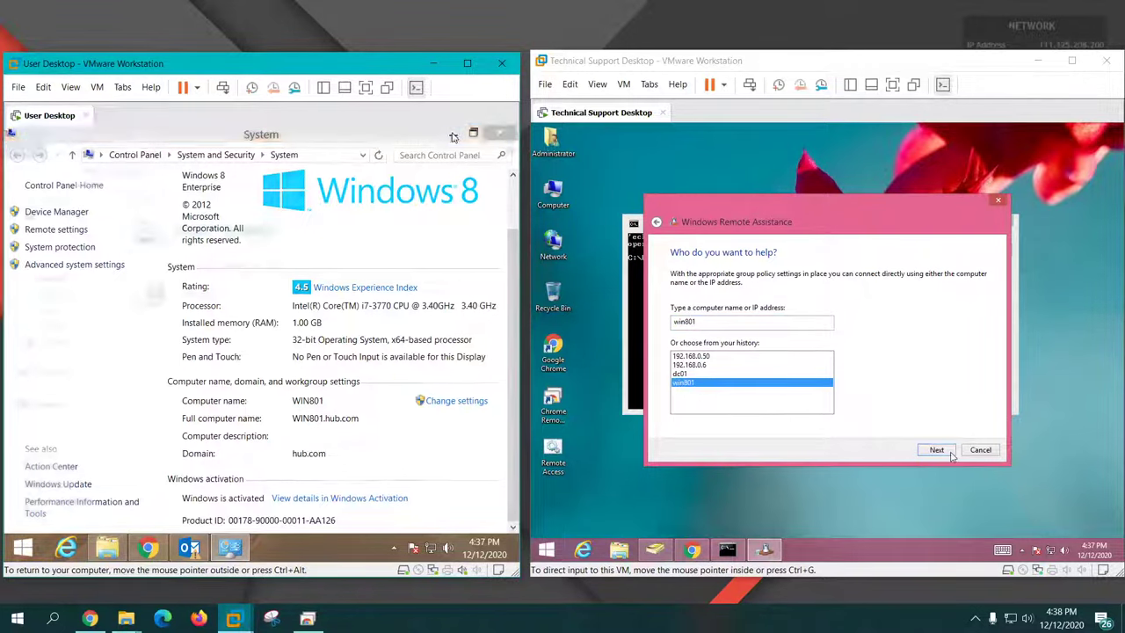
{"action": "left_click", "coordinate": [937, 450]}
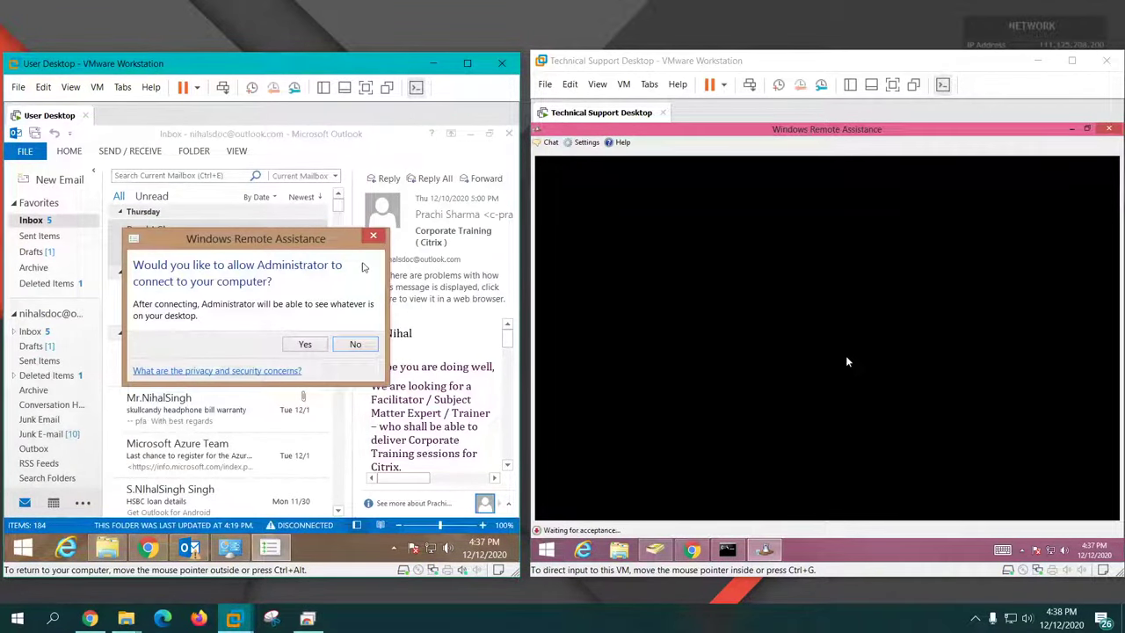
Step: Accept the Remote Assistance request on the user's PC and take shared control, allowing responses to UAC prompts
{"action": "left_click", "coordinate": [304, 344]}
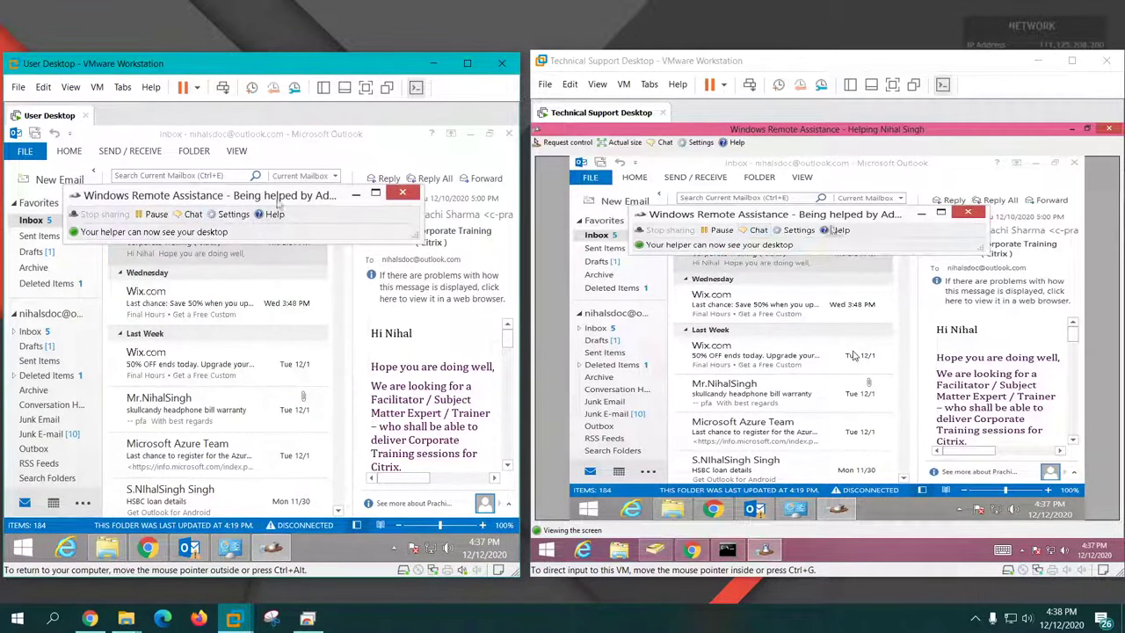
{"action": "left_click", "coordinate": [355, 194]}
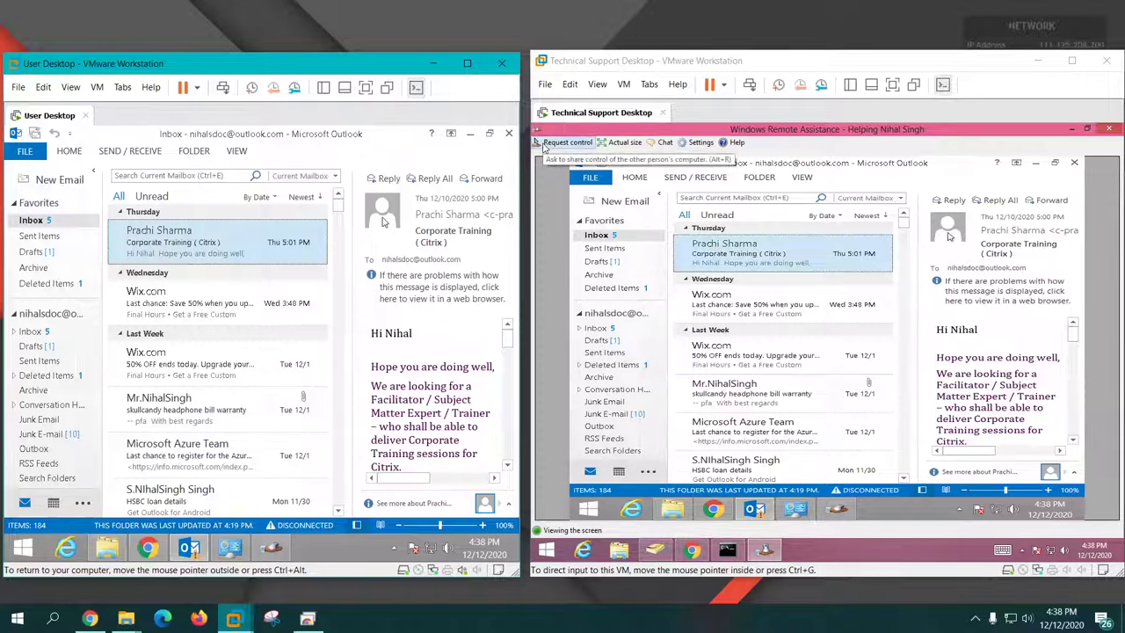
{"action": "mouse_move", "coordinate": [383, 221]}
{"action": "left_click", "coordinate": [545, 143]}
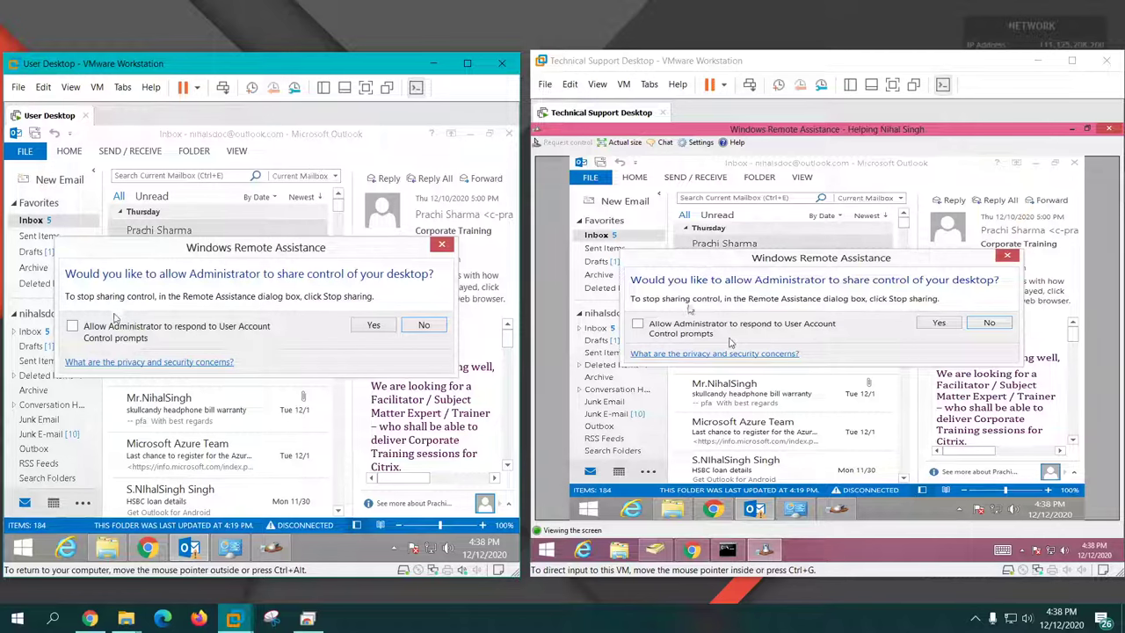
{"action": "left_click", "coordinate": [73, 327]}
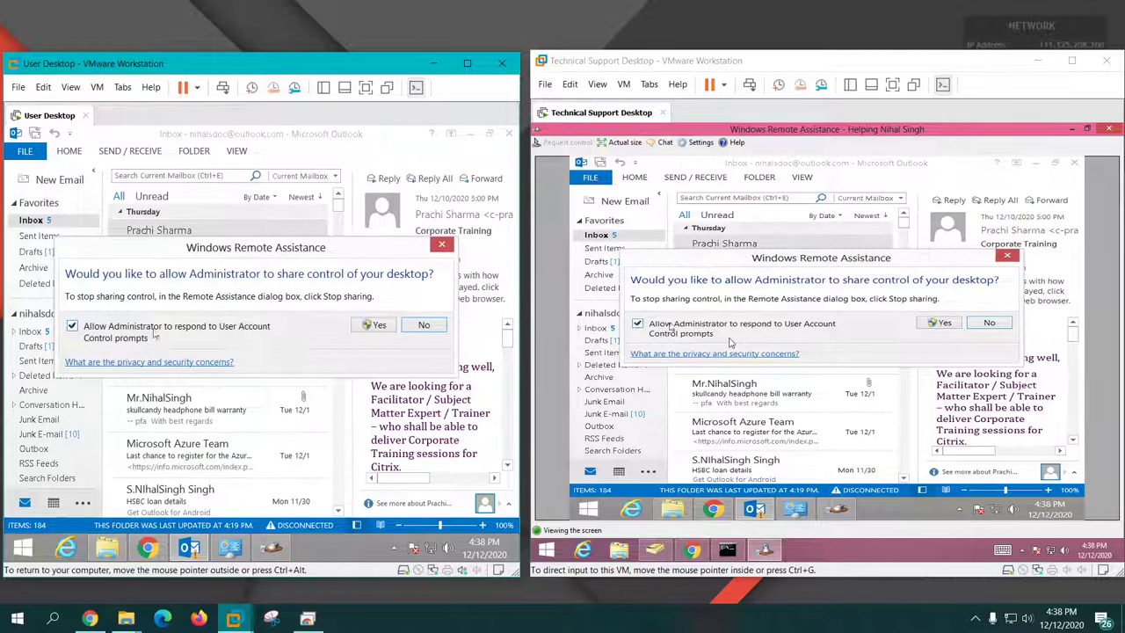
{"action": "left_click", "coordinate": [370, 326]}
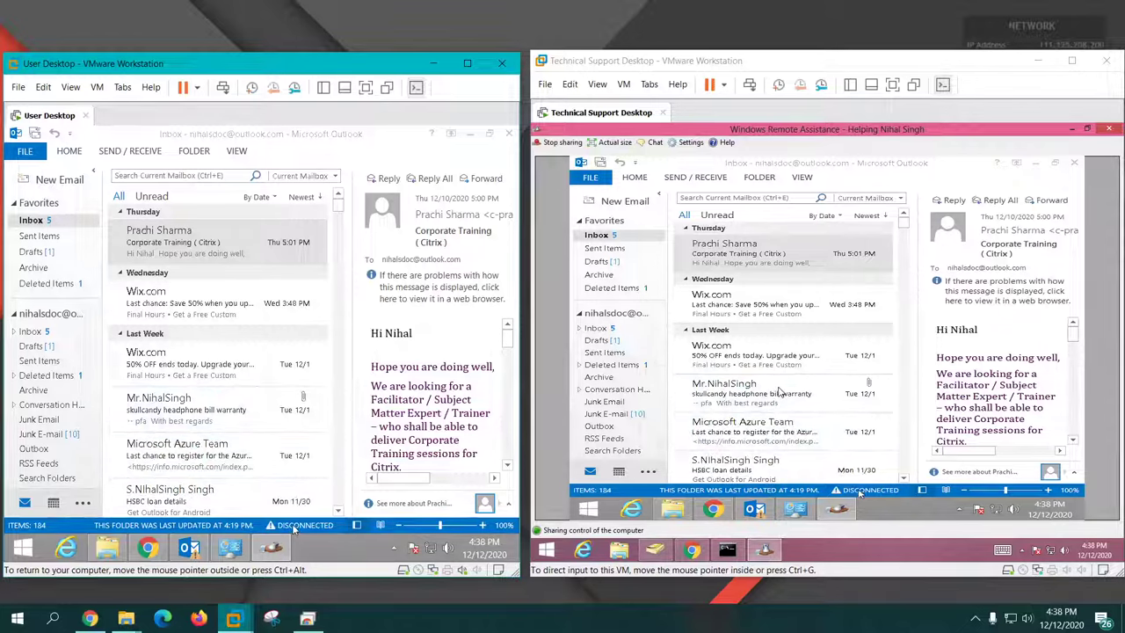
Step: Open Chrome on the user's PC and try loading google.com, which fails with This site can't be reached
{"action": "left_click", "coordinate": [159, 549]}
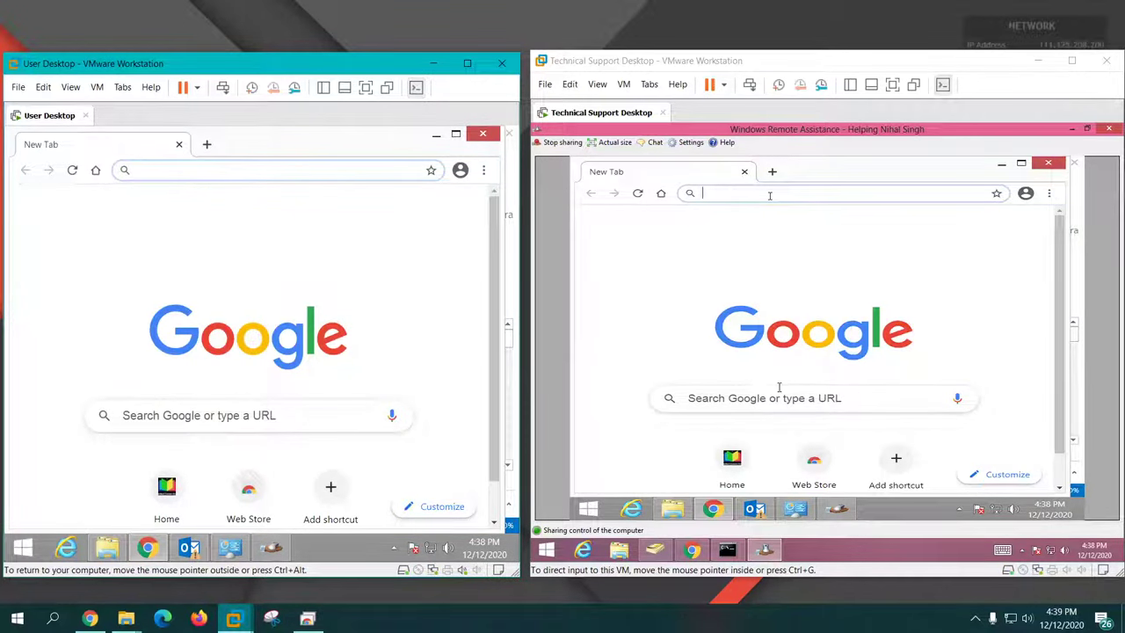
{"action": "type", "text": "gogle===="}
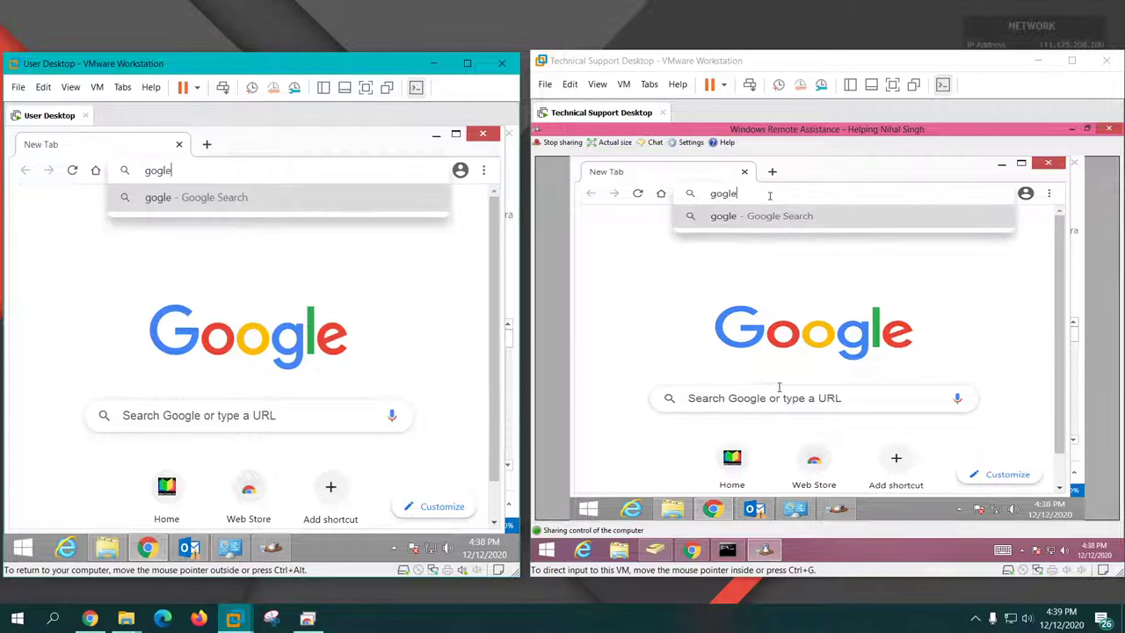
{"action": "key", "text": "BackSpace"}
{"action": "key", "text": "BackSpace"}
{"action": "key", "text": "BackSpace"}
{"action": "key", "text": "BackSpace"}
{"action": "key", "text": "BackSpace"}
{"action": "key", "text": "BackSpace"}
{"action": "key", "text": "BackSpace"}
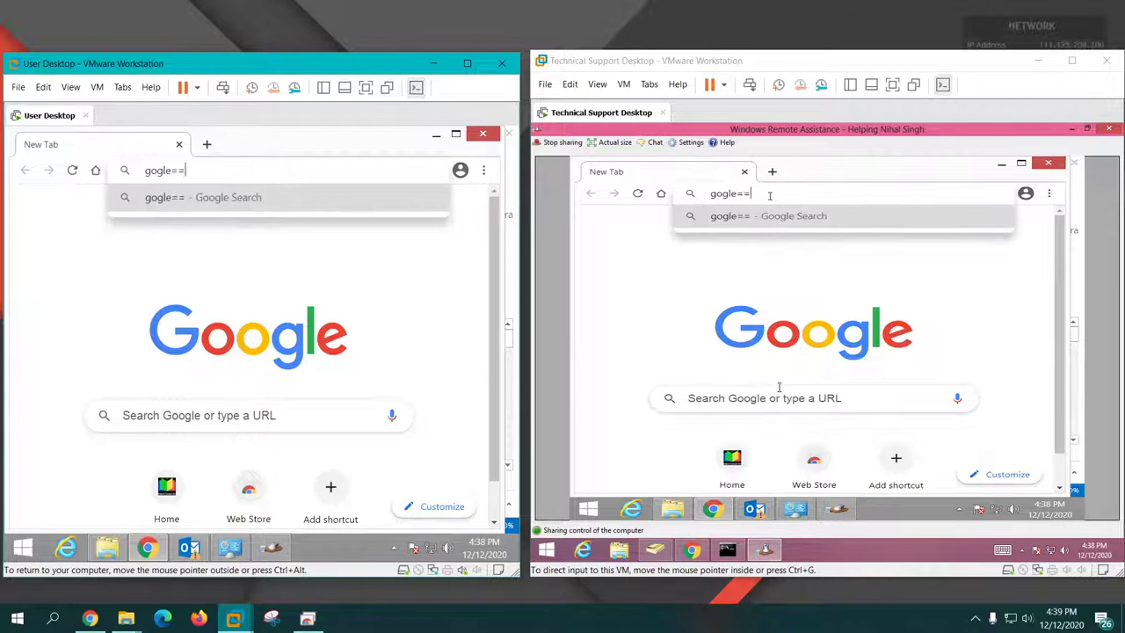
{"action": "type", "text": "ogle.com"}
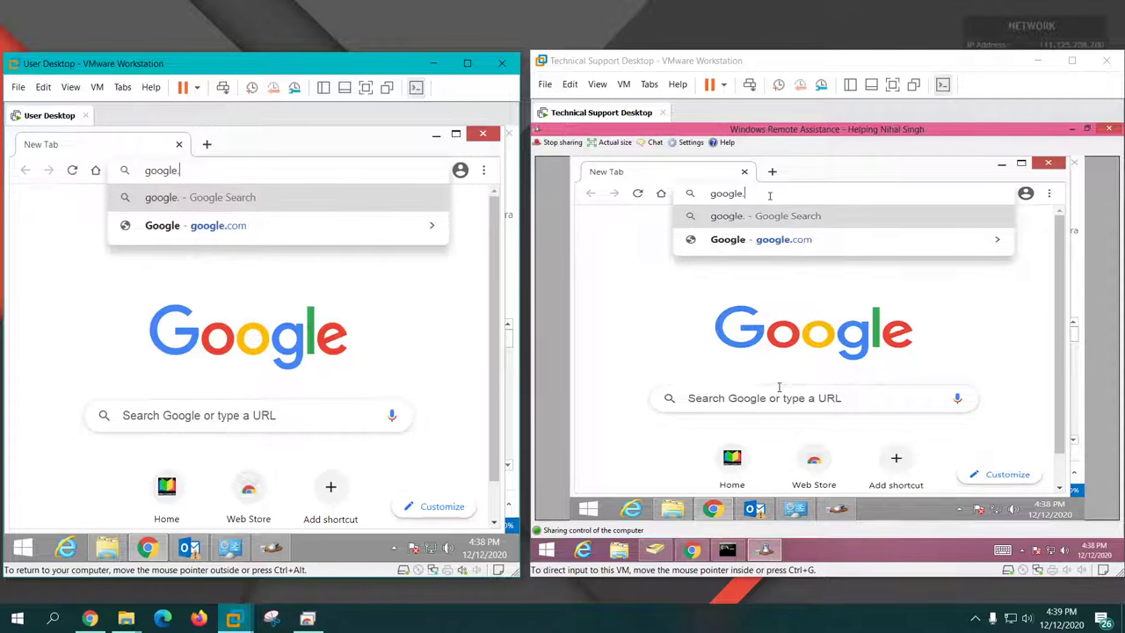
{"action": "key", "text": "Return"}
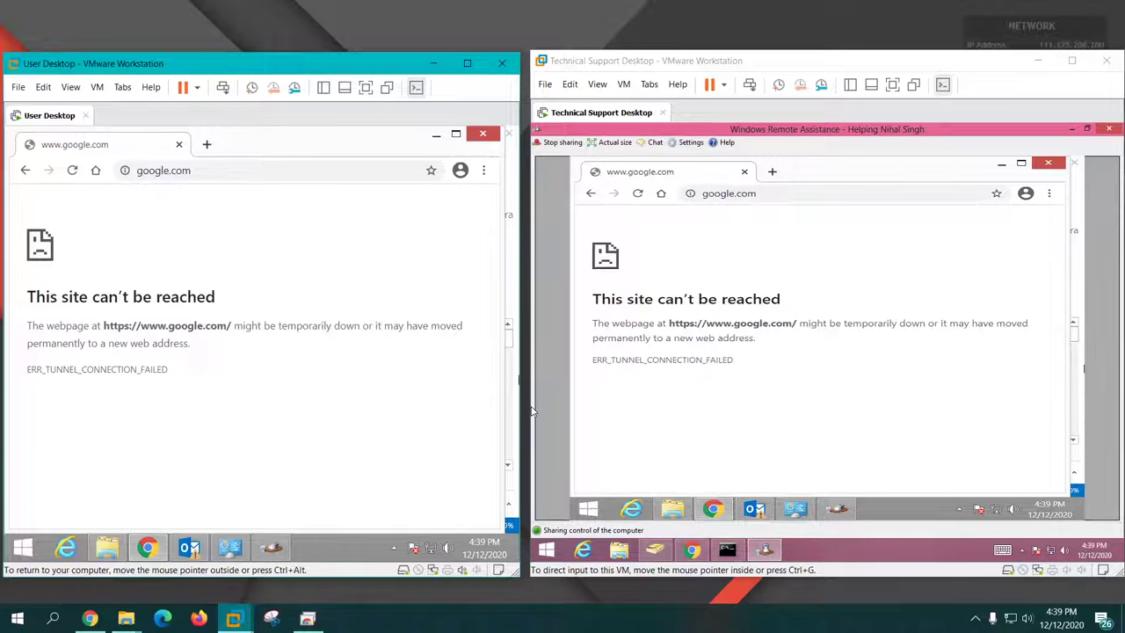
{"action": "left_click", "coordinate": [588, 509]}
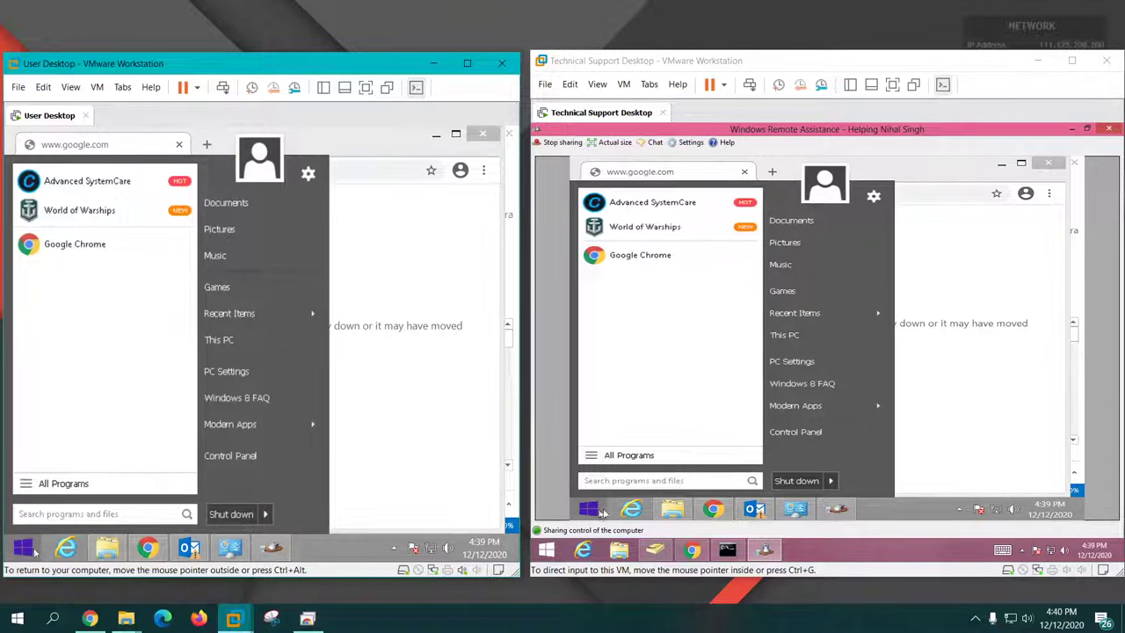
Step: Launch Internet Explorer on the user's PC, choosing Ask me later for the IE10 setup
{"action": "left_click", "coordinate": [632, 481]}
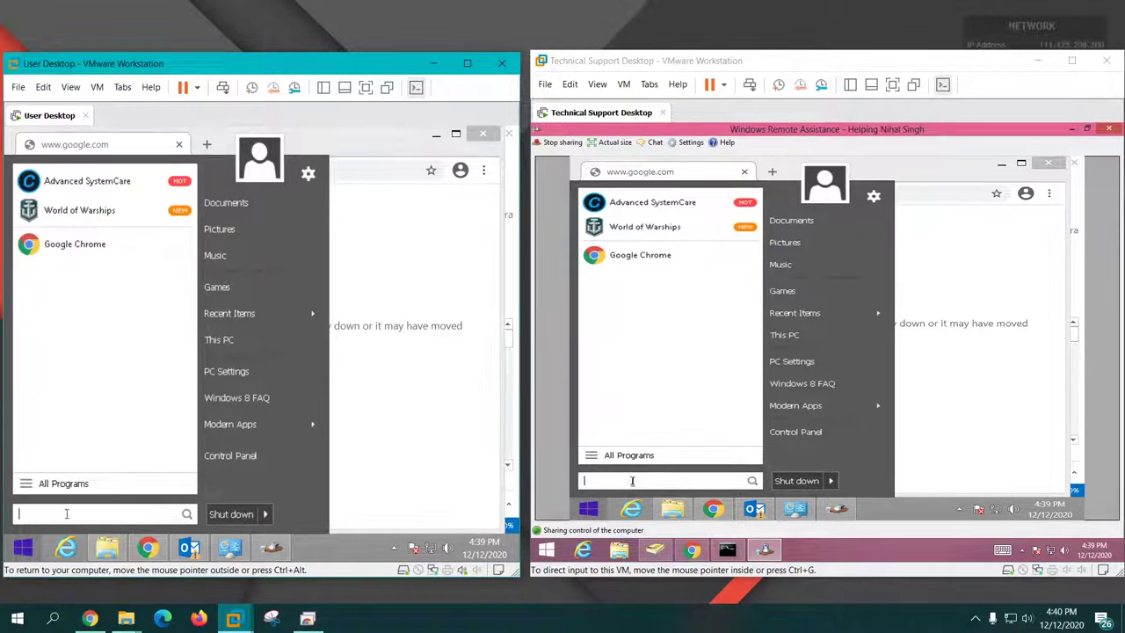
{"action": "left_click", "coordinate": [849, 174]}
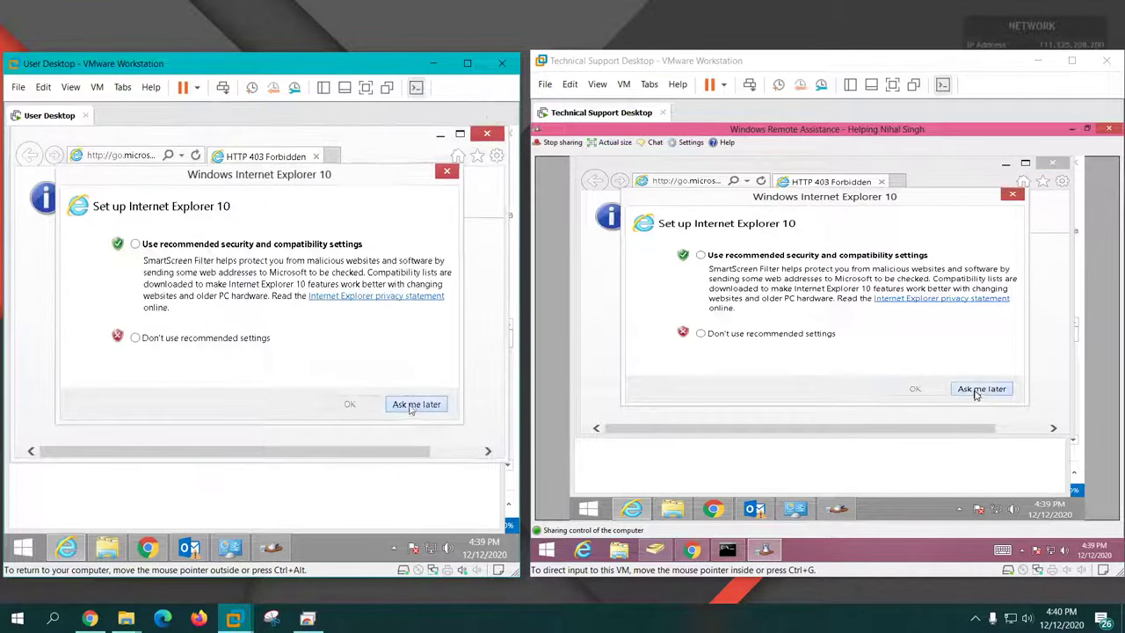
{"action": "left_click", "coordinate": [978, 390]}
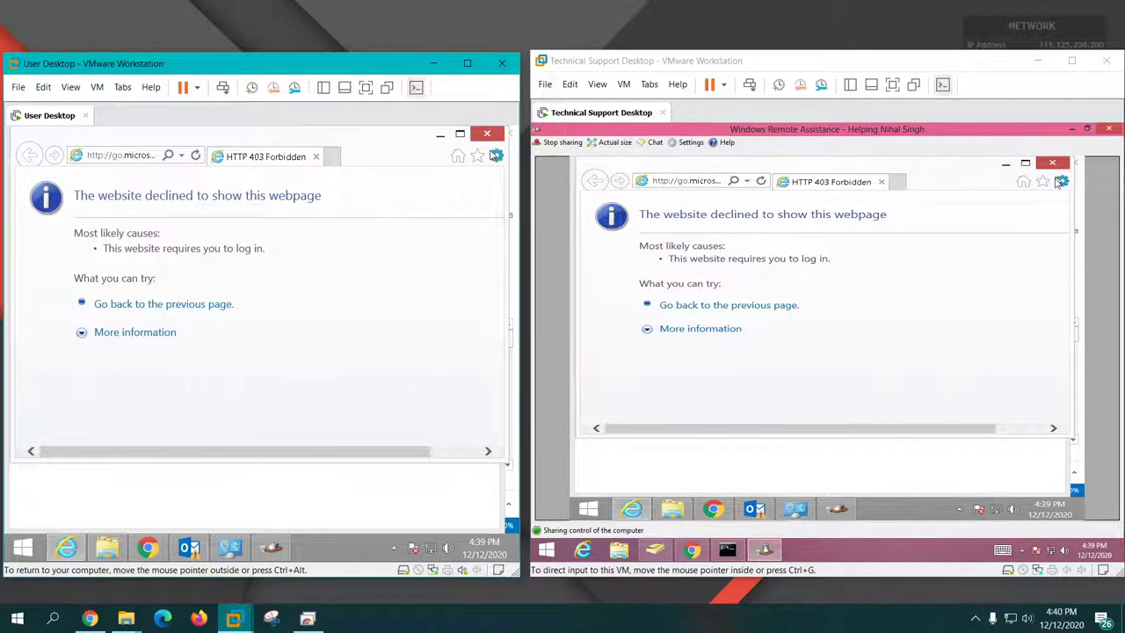
Step: Reset all Internet Explorer settings to defaults, including deleting personal settings
{"action": "left_click", "coordinate": [1061, 180]}
{"action": "left_click", "coordinate": [955, 308]}
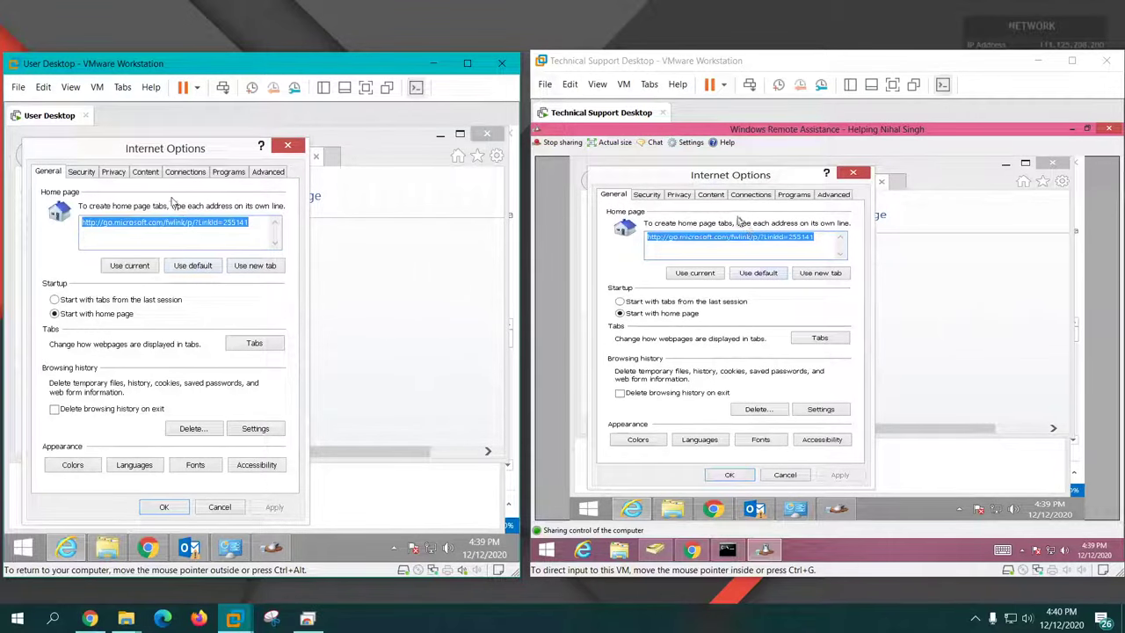
{"action": "left_click", "coordinate": [738, 195]}
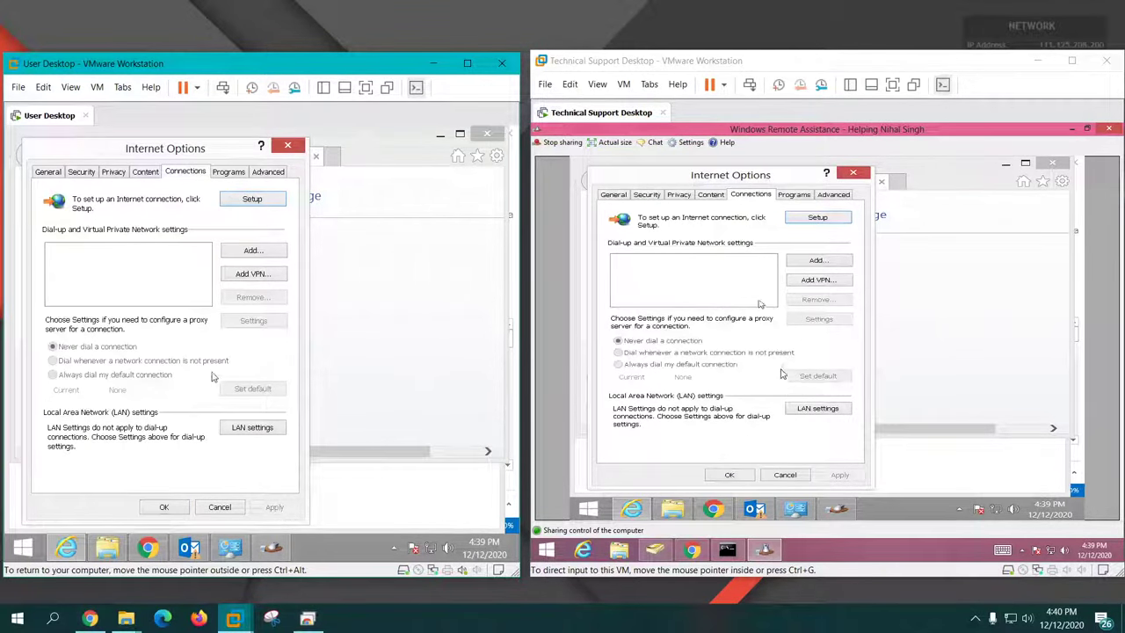
{"action": "left_click", "coordinate": [844, 195]}
{"action": "left_click", "coordinate": [820, 413]}
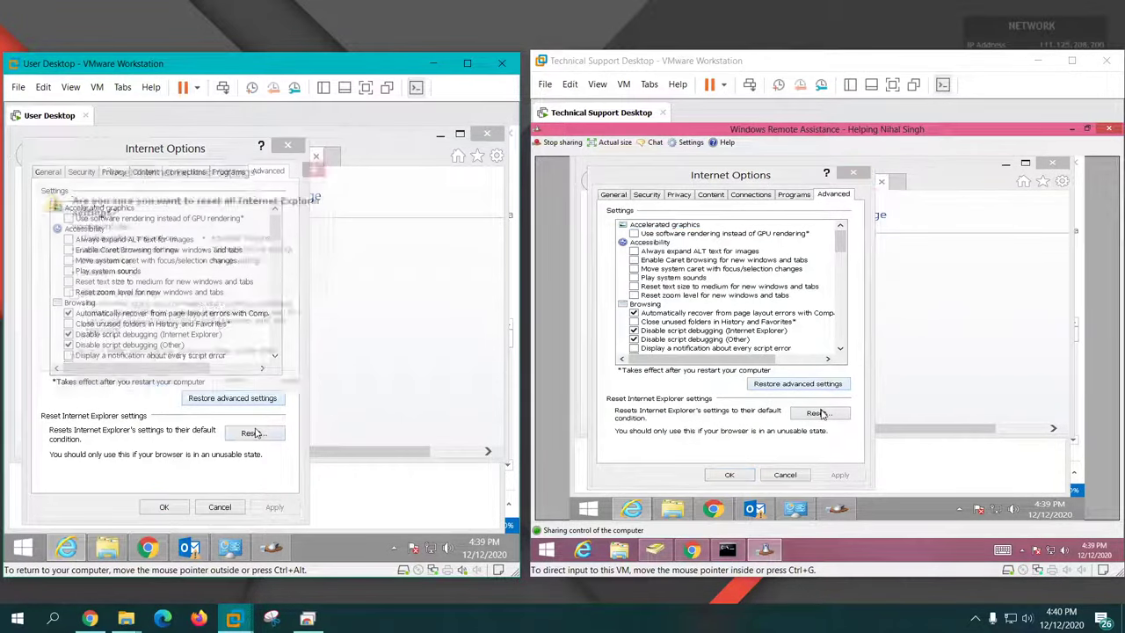
{"action": "left_click", "coordinate": [638, 297]}
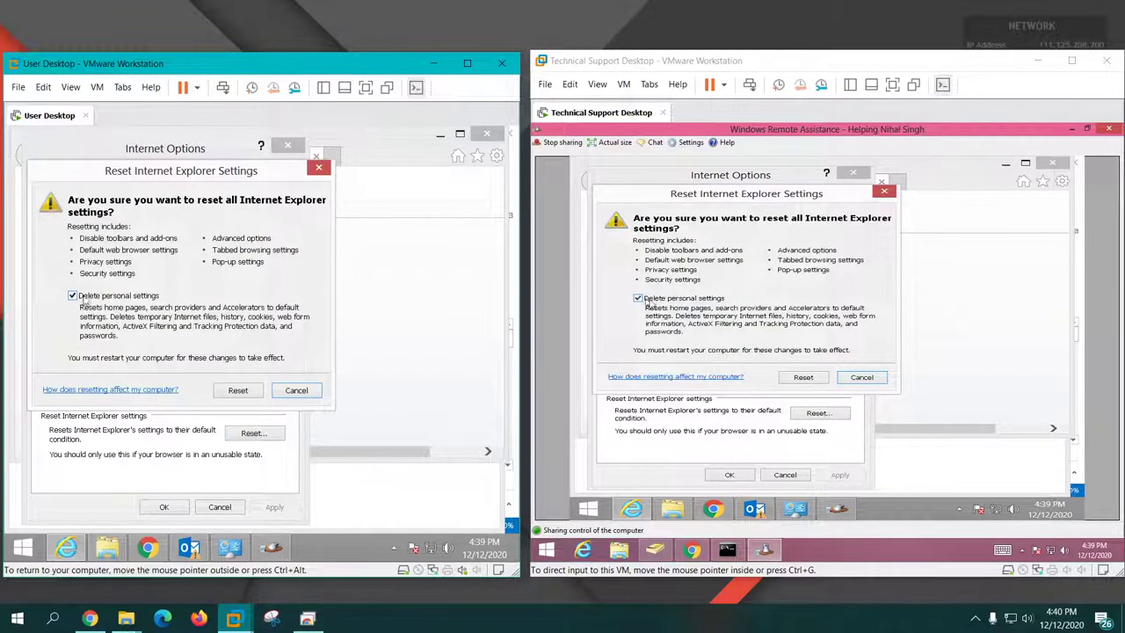
{"action": "left_click", "coordinate": [791, 378]}
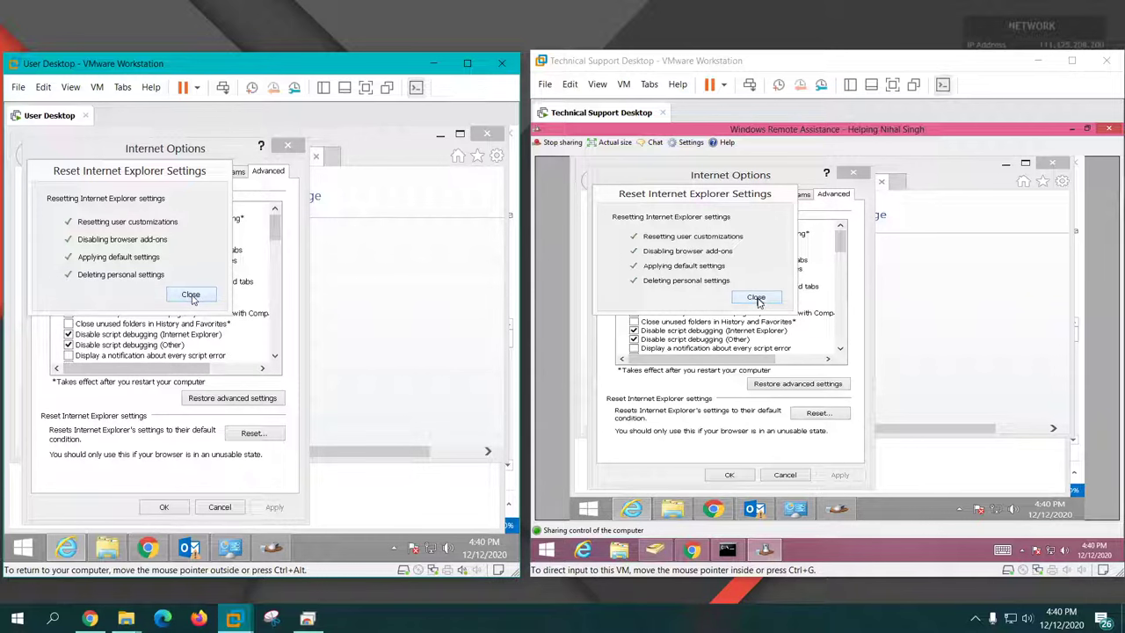
{"action": "left_click", "coordinate": [191, 297]}
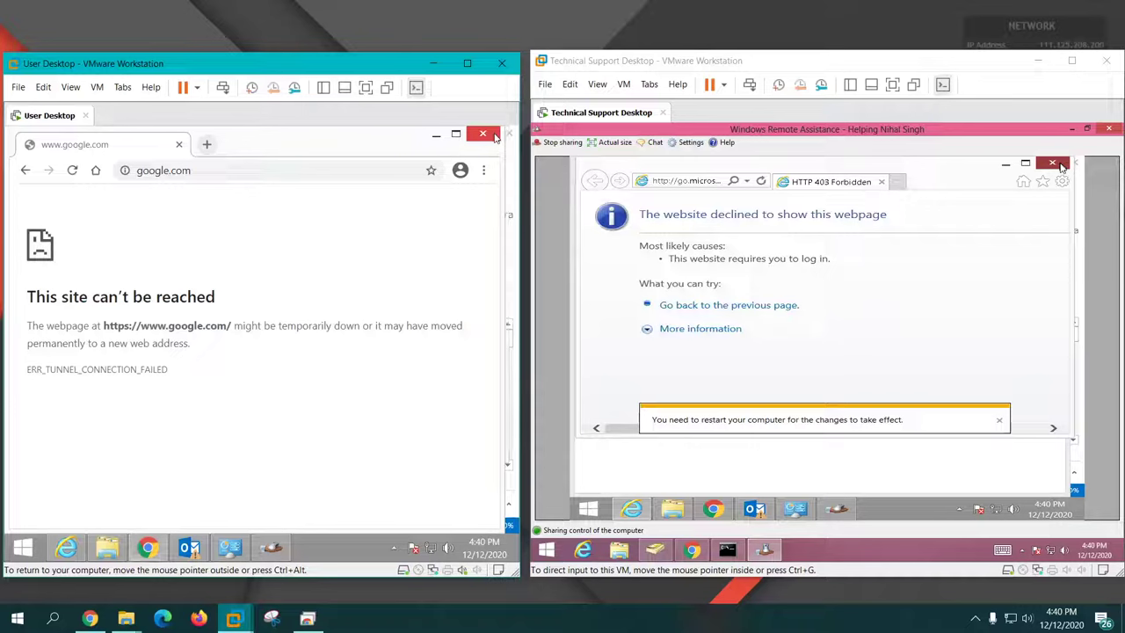
Step: Close Internet Explorer, the failed Chrome window and Outlook on the user's PC
{"action": "left_click", "coordinate": [487, 134]}
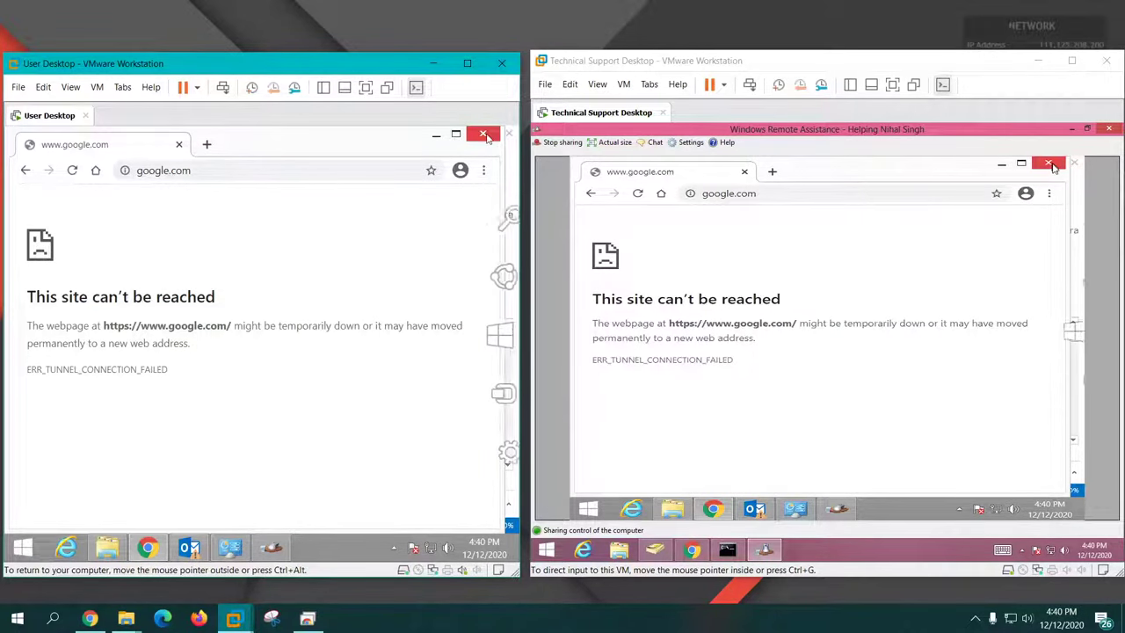
{"action": "left_click", "coordinate": [1050, 164]}
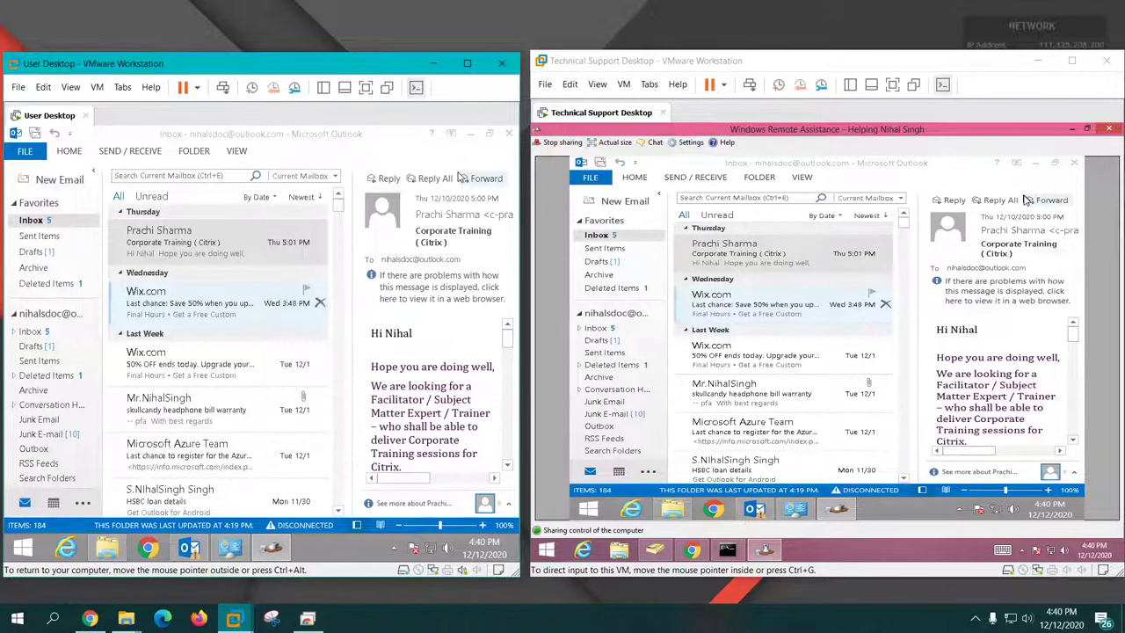
{"action": "left_click", "coordinate": [966, 174]}
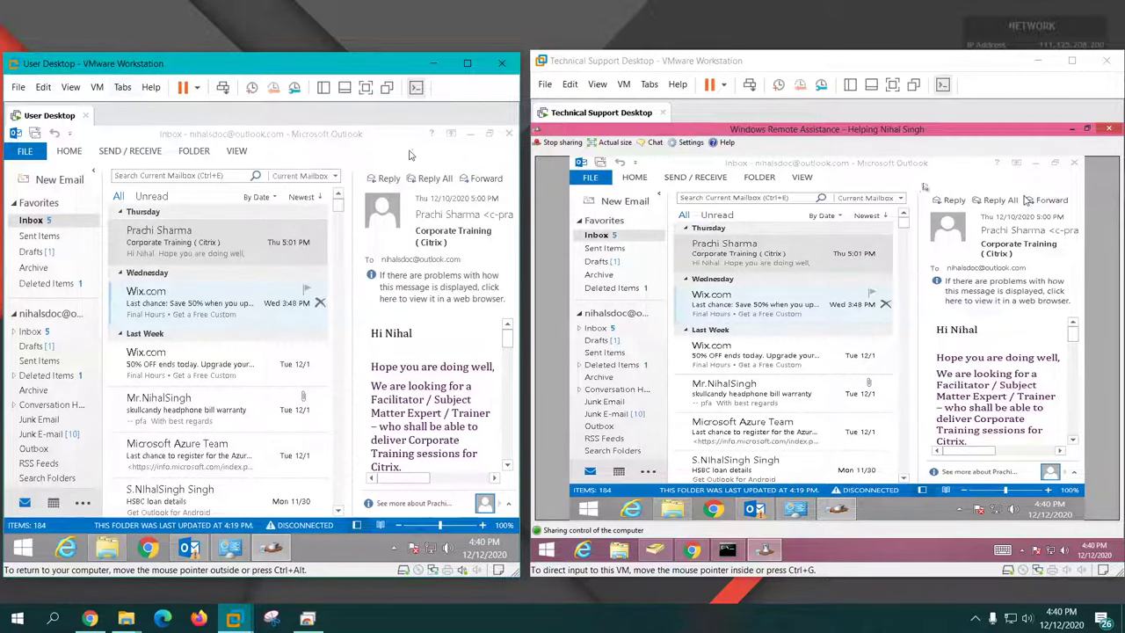
{"action": "left_click", "coordinate": [1076, 164]}
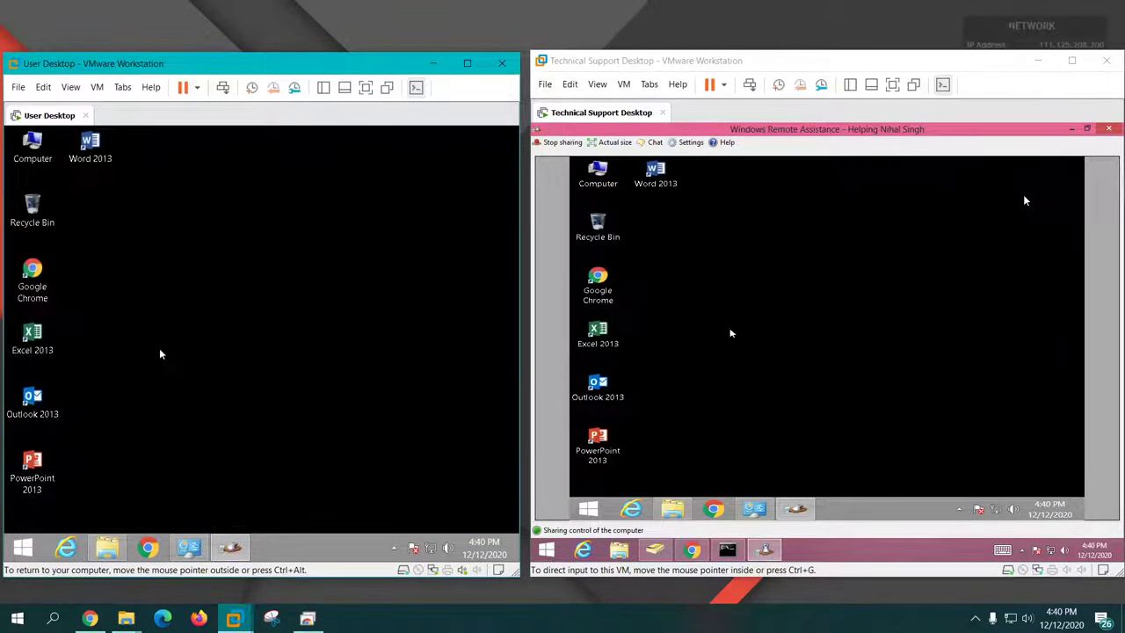
Step: Relaunch Chrome, open the pasted Skilled Career HUB site, load google.com in a new tab, then minimize Chrome
{"action": "left_click", "coordinate": [712, 509]}
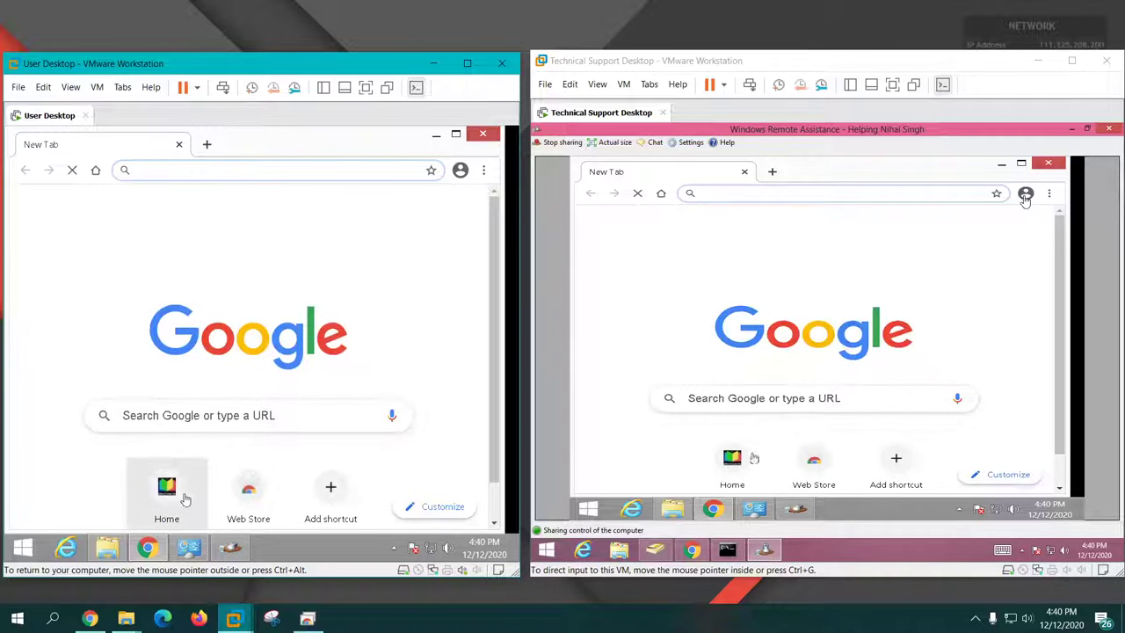
{"action": "key", "text": "ctrl+v"}
{"action": "key", "text": "Return"}
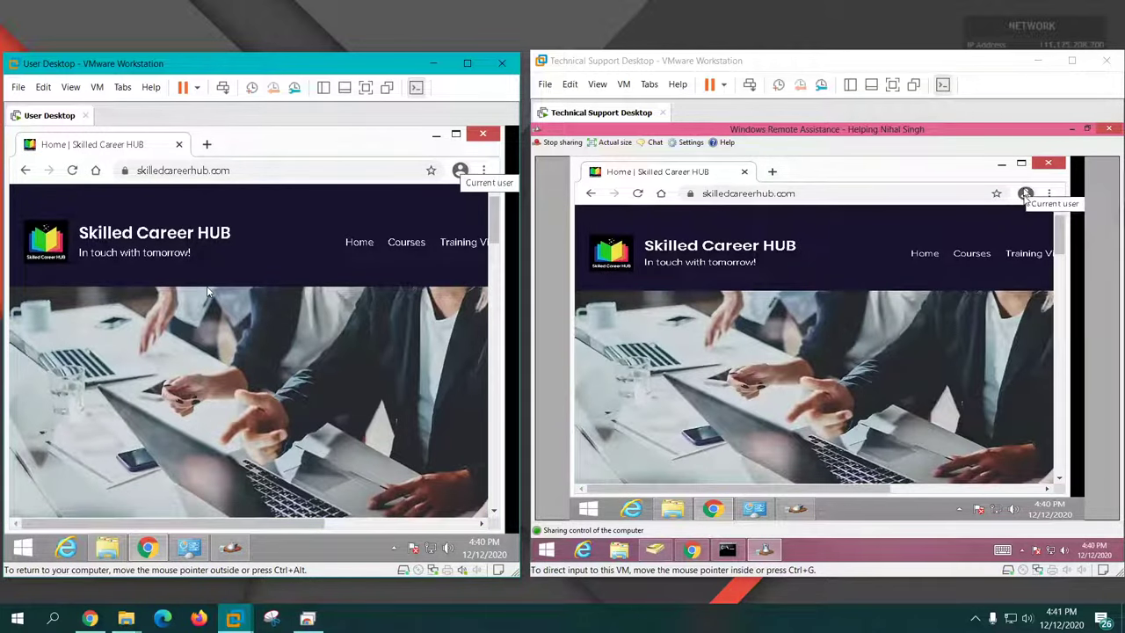
{"action": "left_click", "coordinate": [207, 144]}
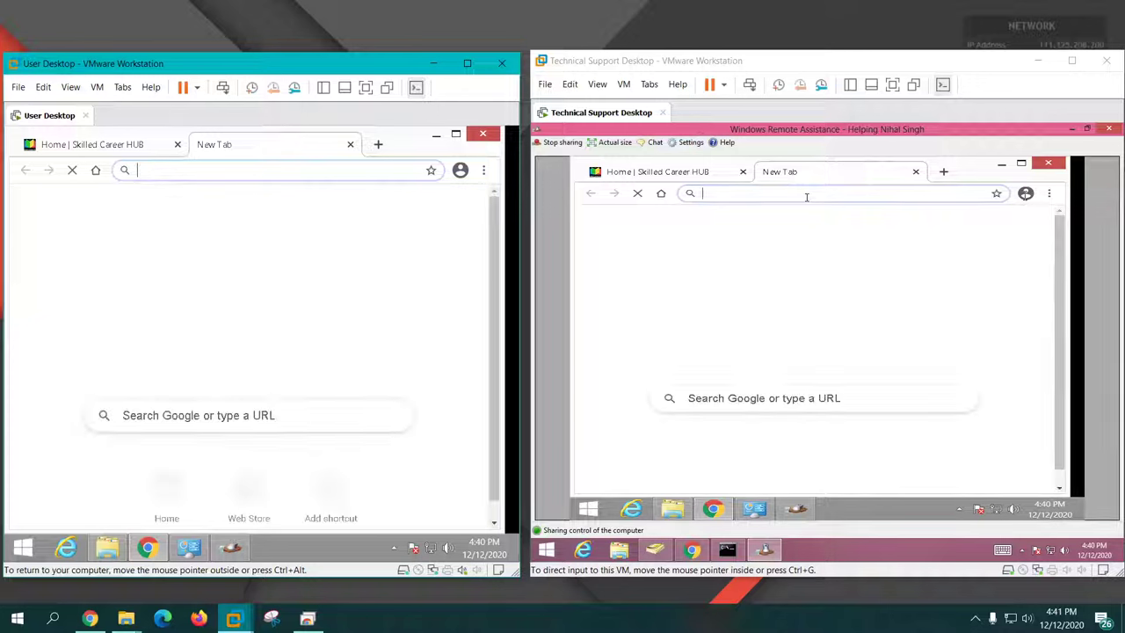
{"action": "type", "text": "google"}
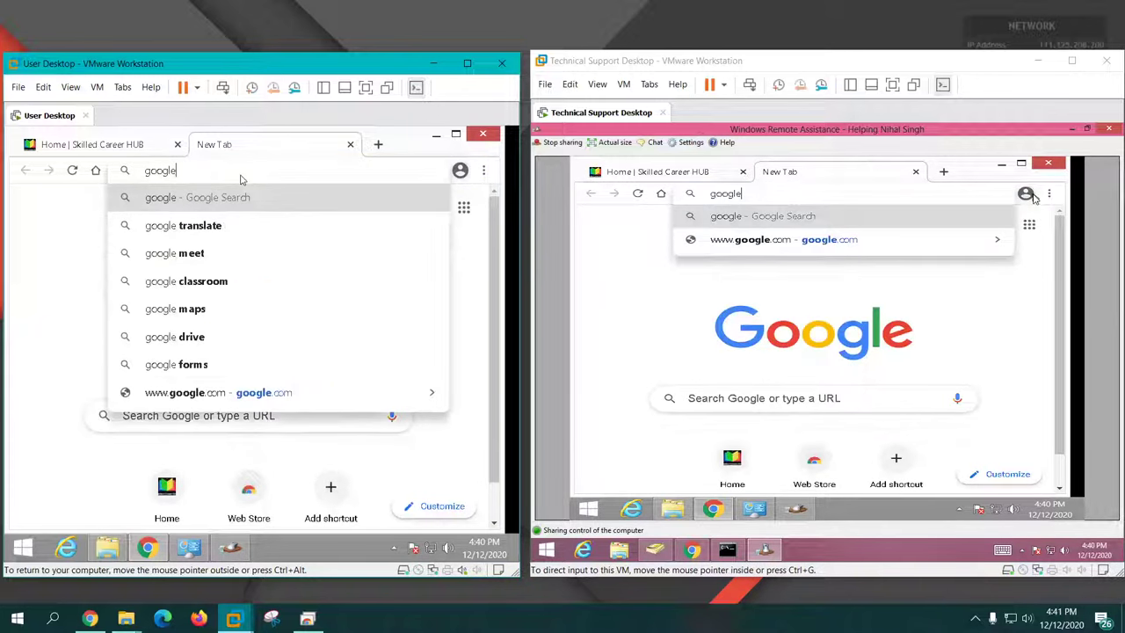
{"action": "type", "text": ".co"}
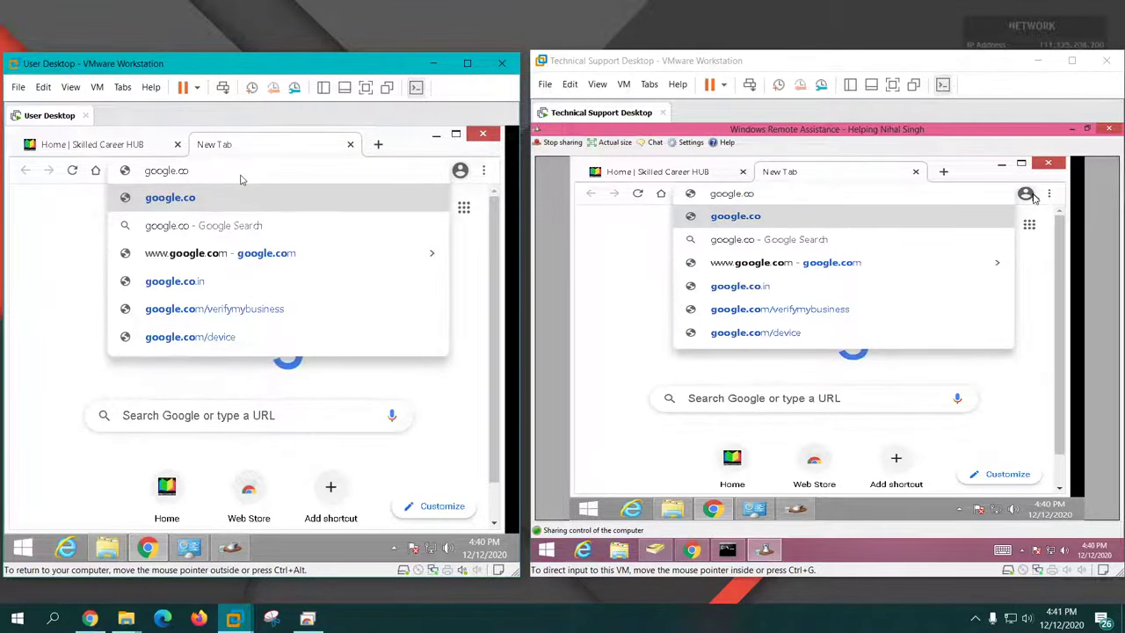
{"action": "type", "text": "m"}
{"action": "key", "text": "Return"}
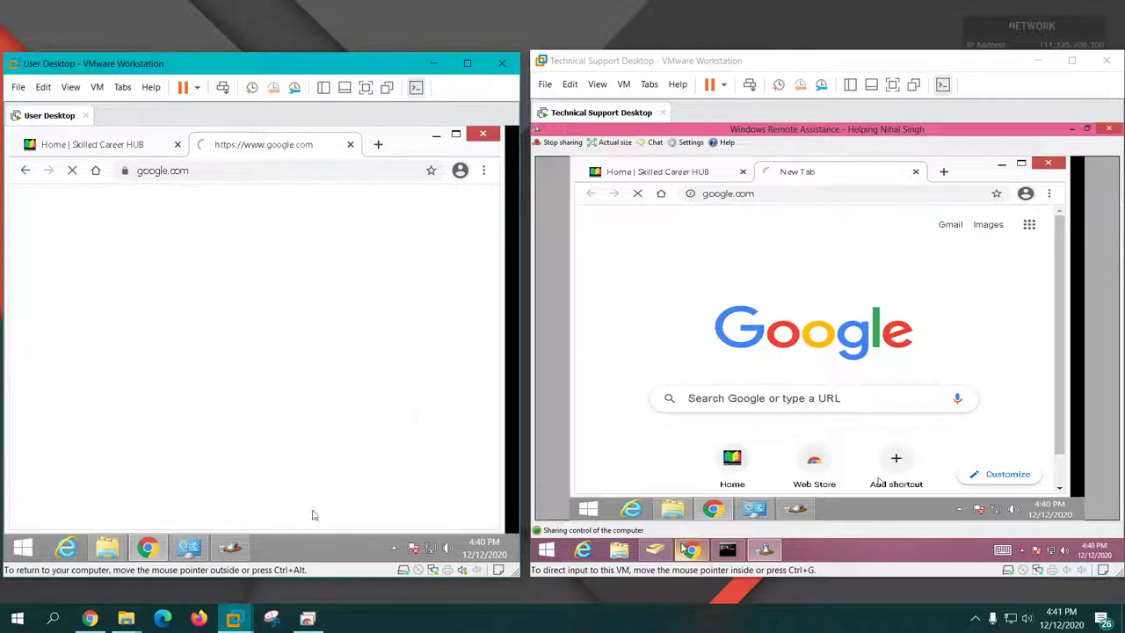
{"action": "left_click", "coordinate": [436, 134]}
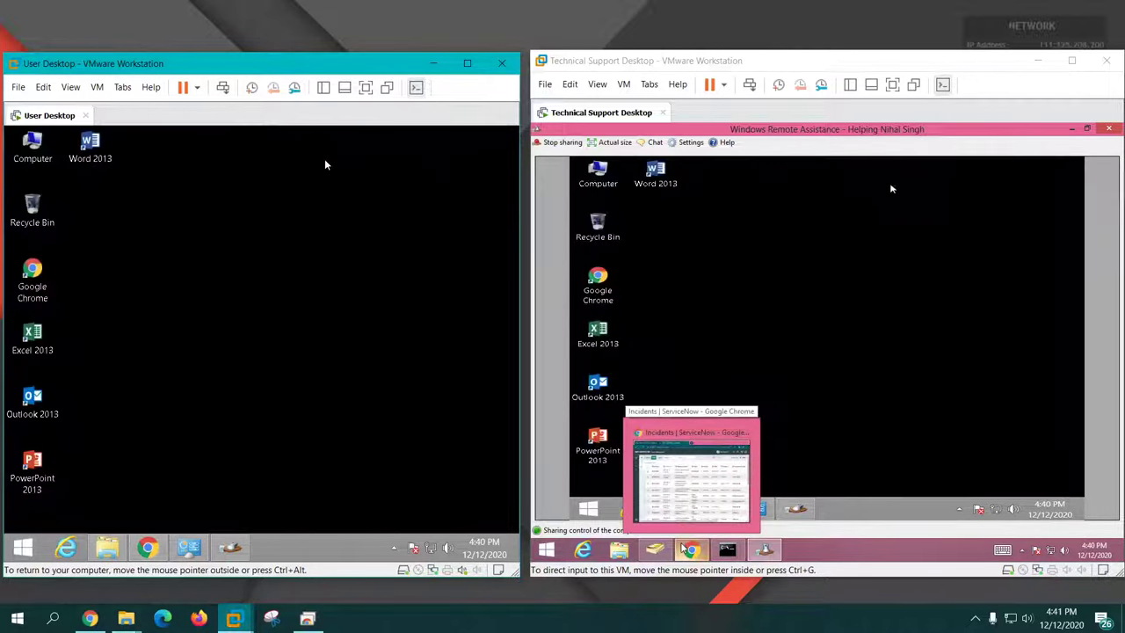
Step: Relaunch Outlook on the user's PC, sign in with a remembered account password, and open incident INC0010022
{"action": "double_click", "coordinate": [32, 399]}
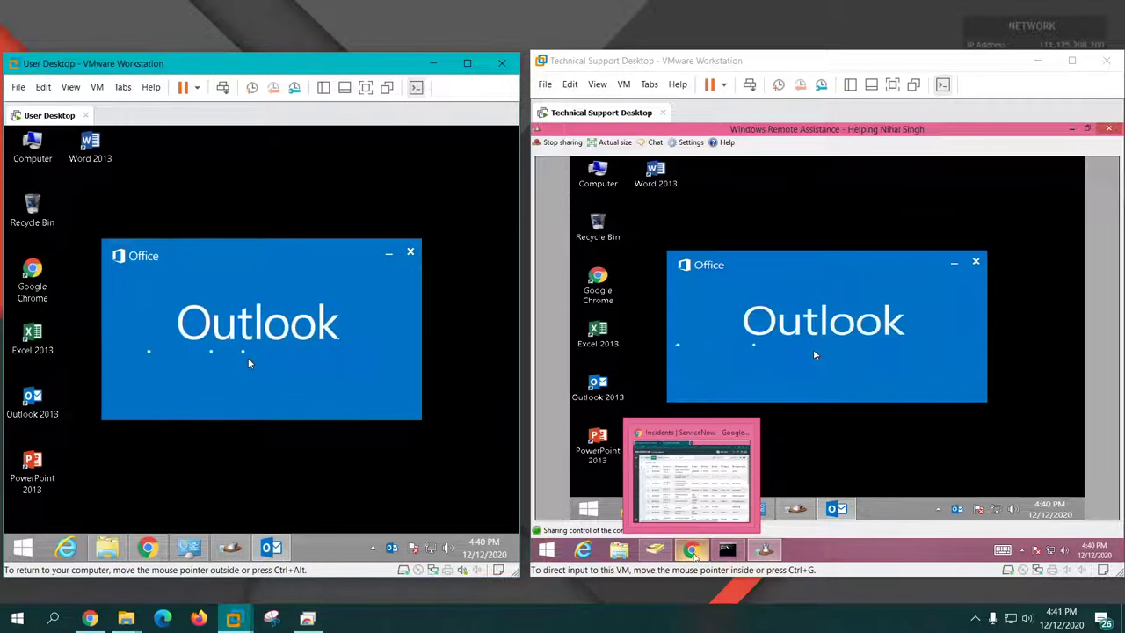
{"action": "left_click", "coordinate": [690, 550]}
{"action": "left_click", "coordinate": [236, 275]}
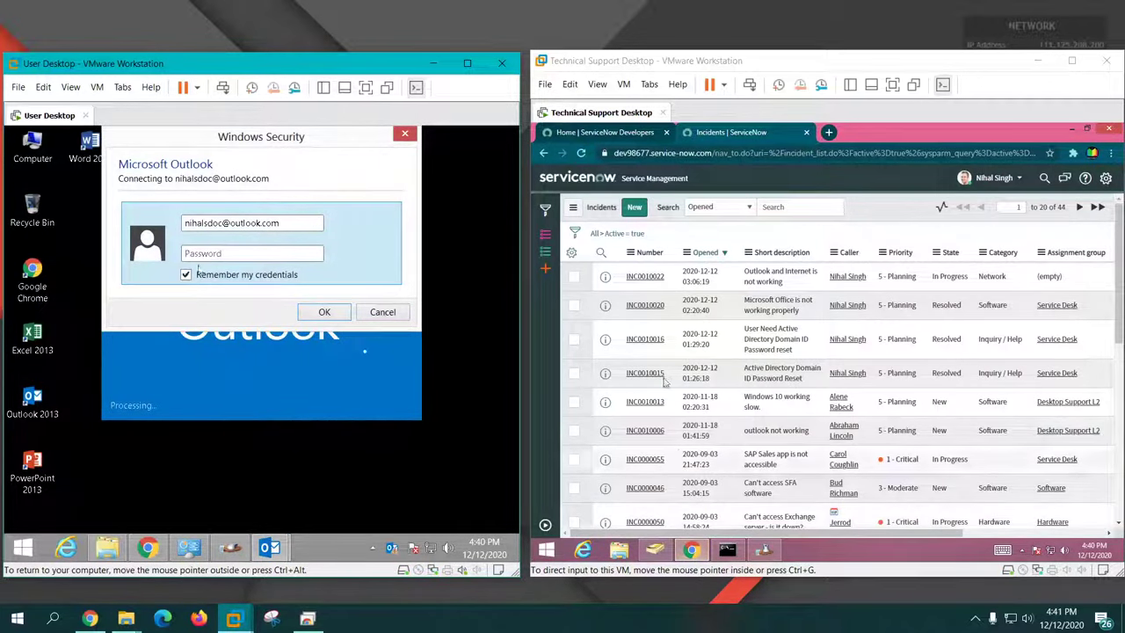
{"action": "left_click", "coordinate": [646, 278]}
{"action": "type", "text": "****"}
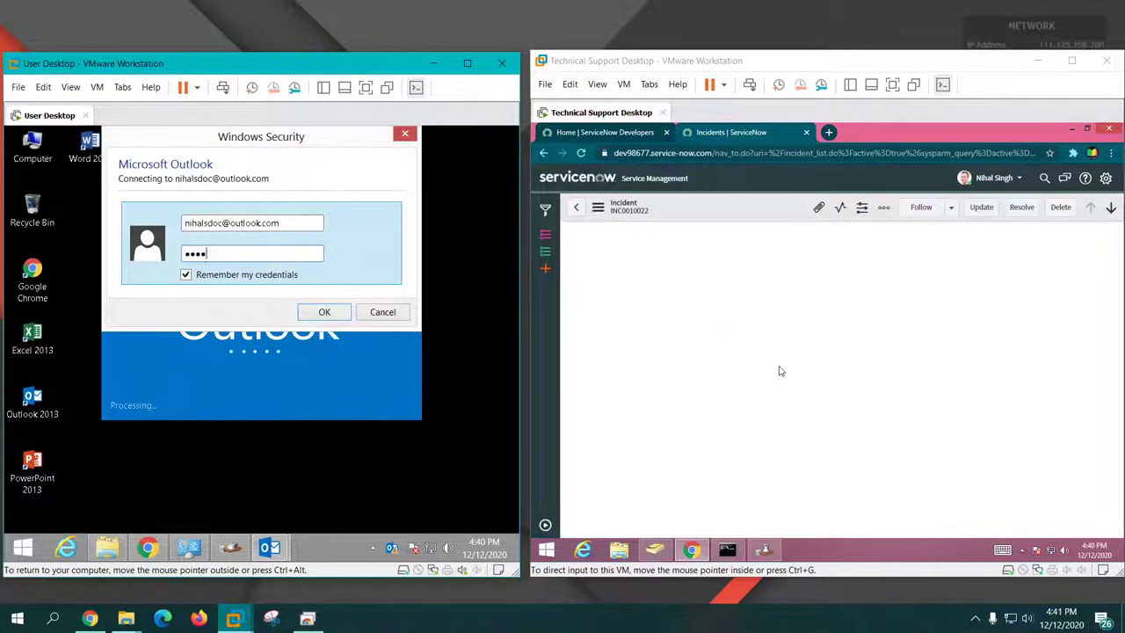
{"action": "type", "text": "*****"}
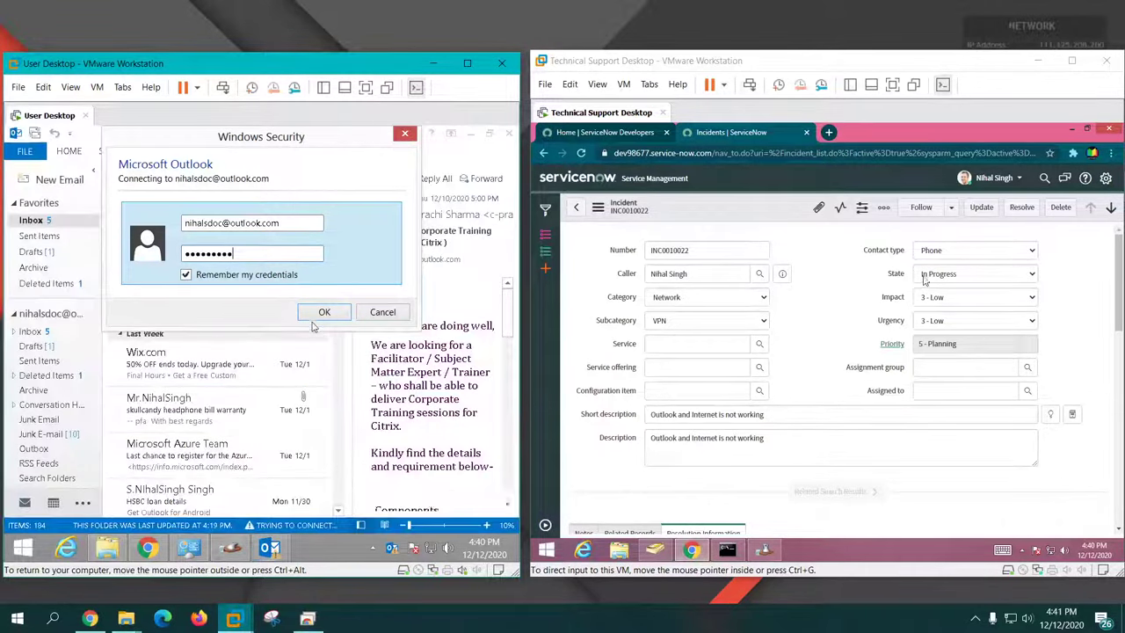
{"action": "left_click", "coordinate": [925, 280]}
Step: Set INC0010022's state to Resolved and its assignment group to Service Desk, leaving Assigned to blank
{"action": "left_click", "coordinate": [316, 316]}
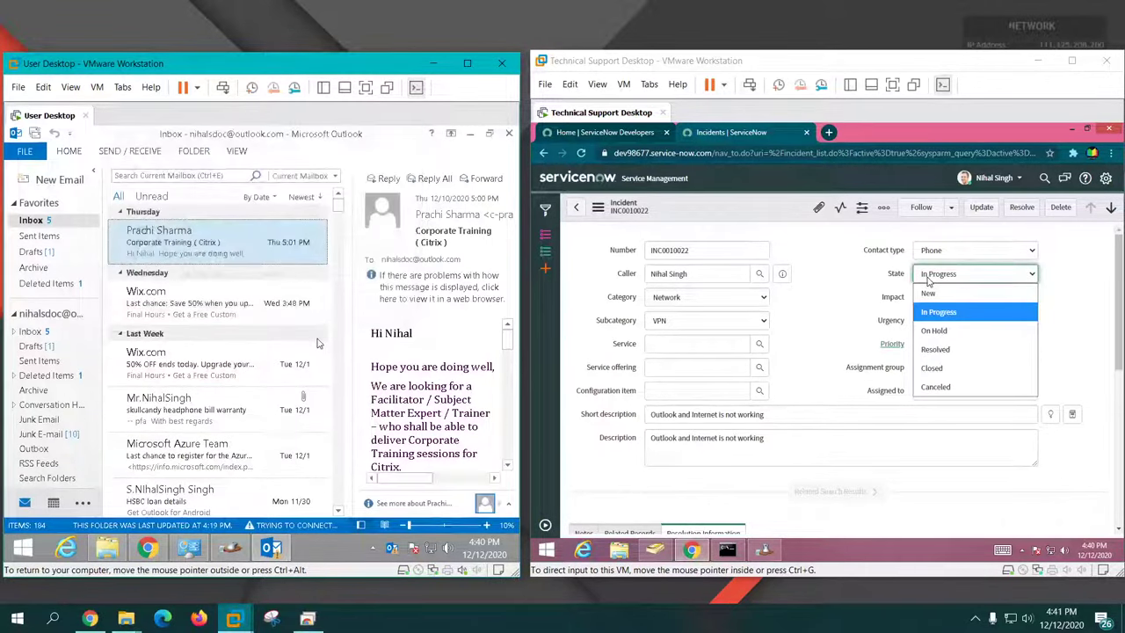
{"action": "left_click", "coordinate": [934, 366]}
{"action": "left_click", "coordinate": [934, 366]}
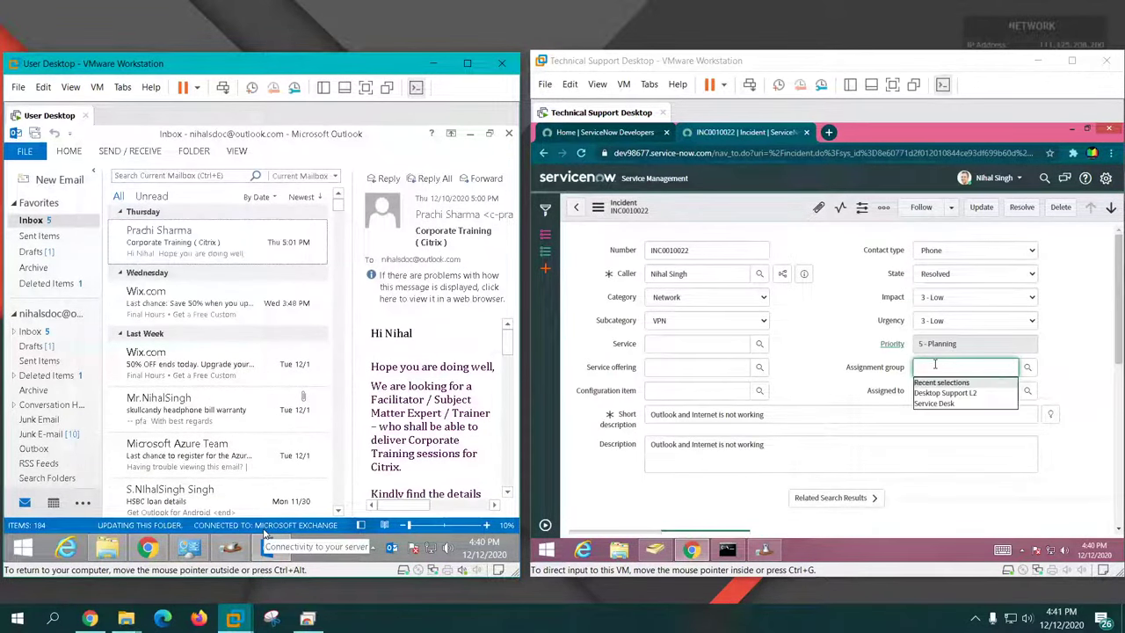
{"action": "type", "text": "Ser"}
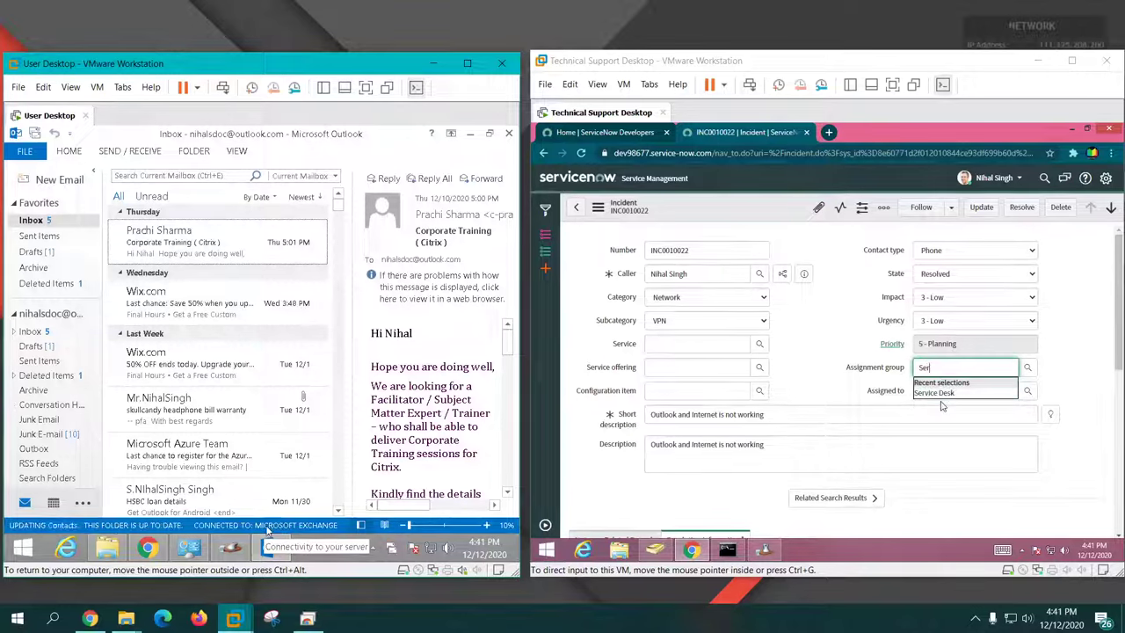
{"action": "left_click", "coordinate": [942, 392]}
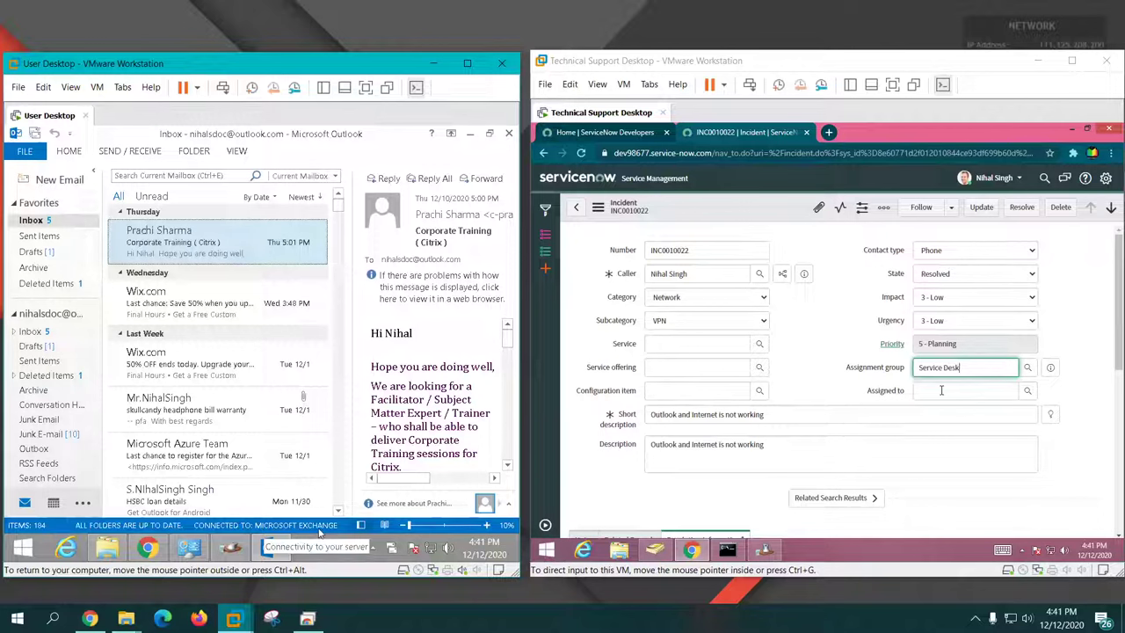
{"action": "left_click", "coordinate": [942, 390]}
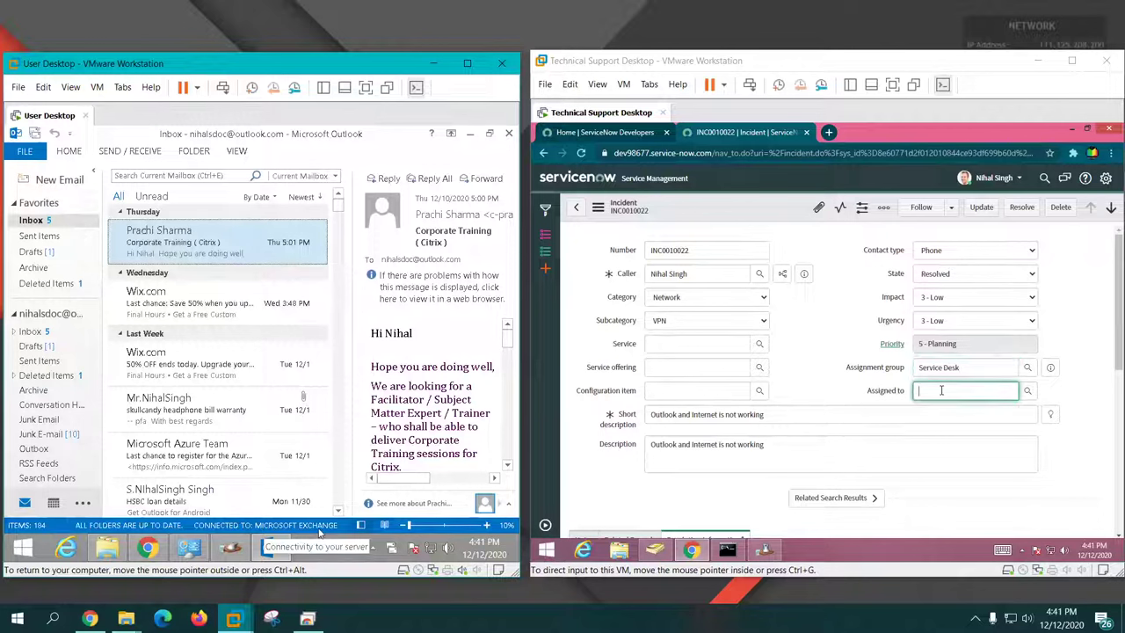
{"action": "left_click", "coordinate": [796, 372]}
Step: Choose resolution code Solved (Permanently) and begin the resolution notes with 'Reset Bi'
{"action": "scroll", "coordinate": [793, 372], "scroll_direction": "down", "scroll_amount": 2}
{"action": "scroll", "coordinate": [794, 372], "scroll_direction": "down", "scroll_amount": 2}
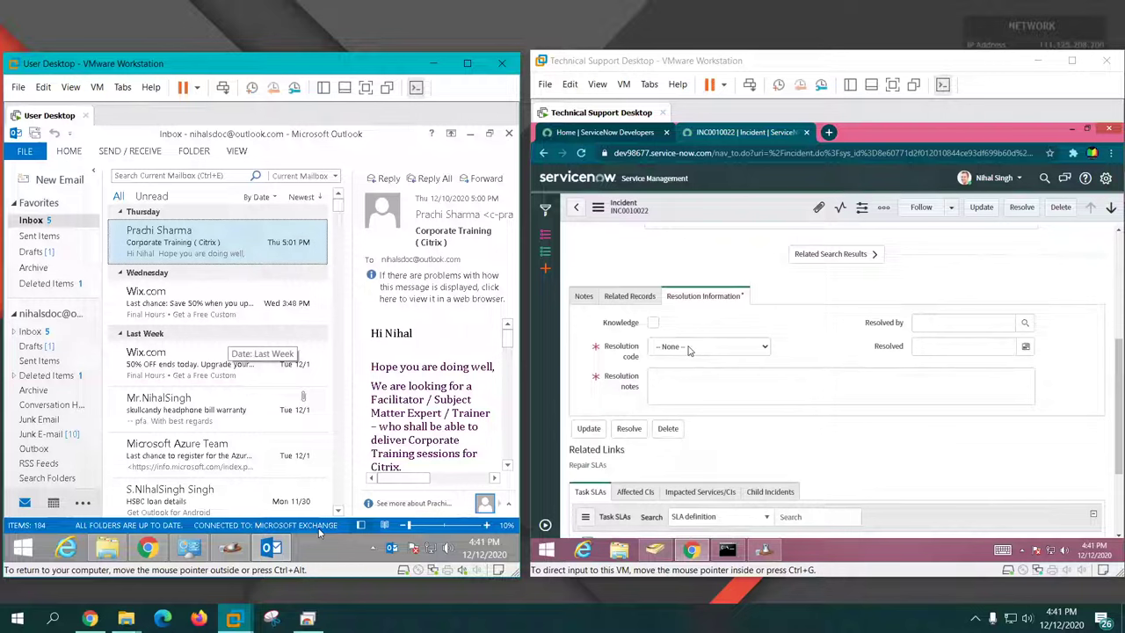
{"action": "left_click", "coordinate": [689, 349]}
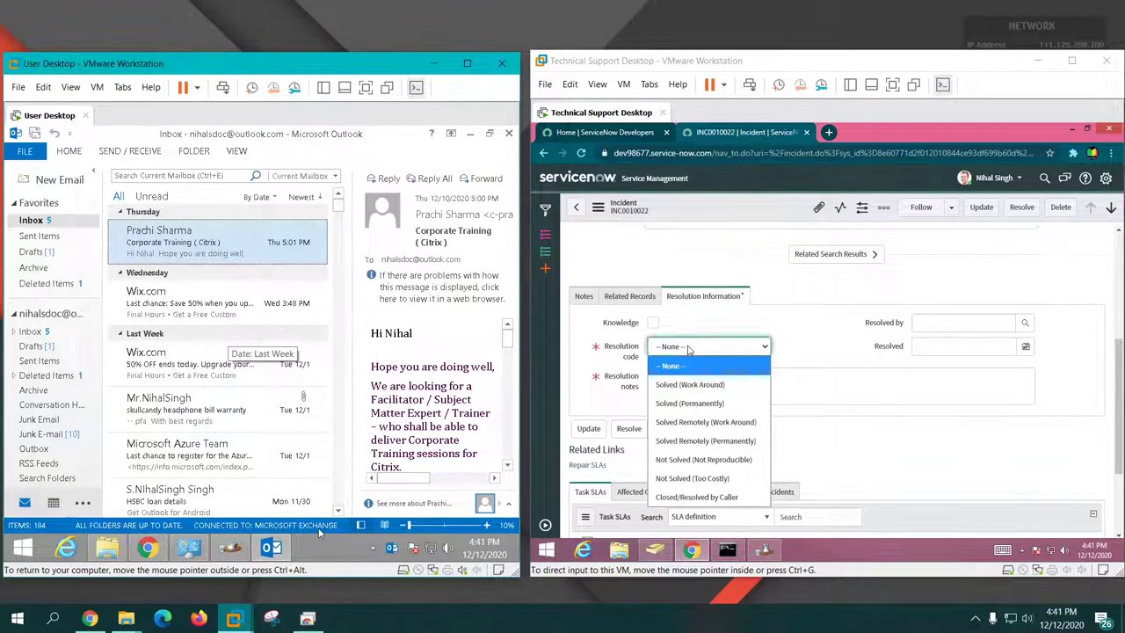
{"action": "left_click", "coordinate": [690, 403]}
{"action": "left_click", "coordinate": [697, 396]}
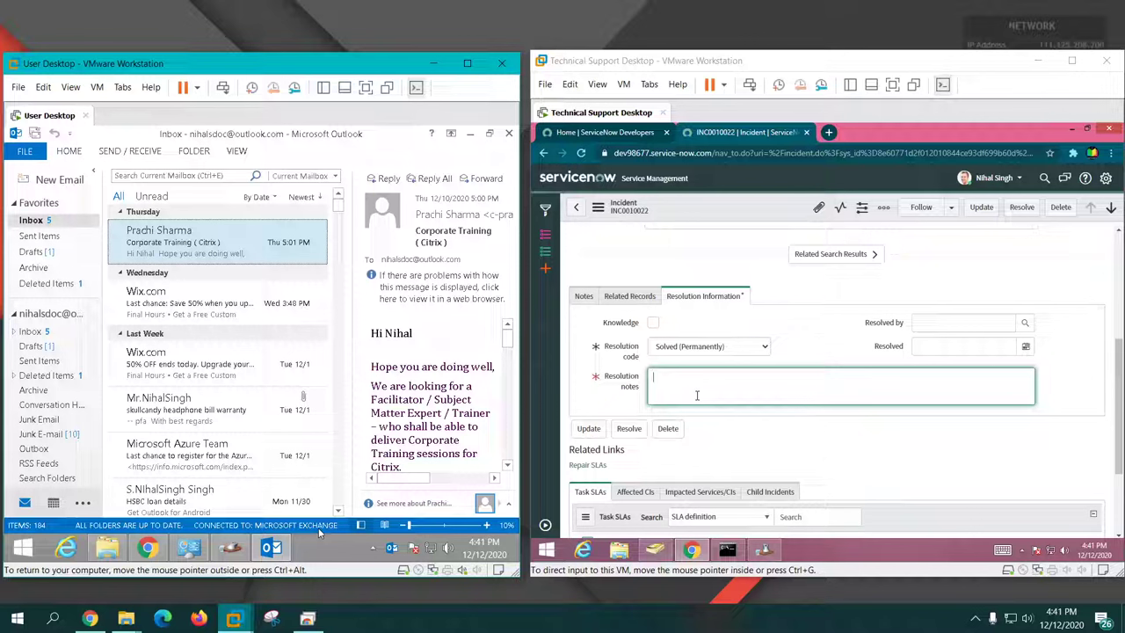
{"action": "scroll", "coordinate": [696, 394], "scroll_direction": "up", "scroll_amount": 3}
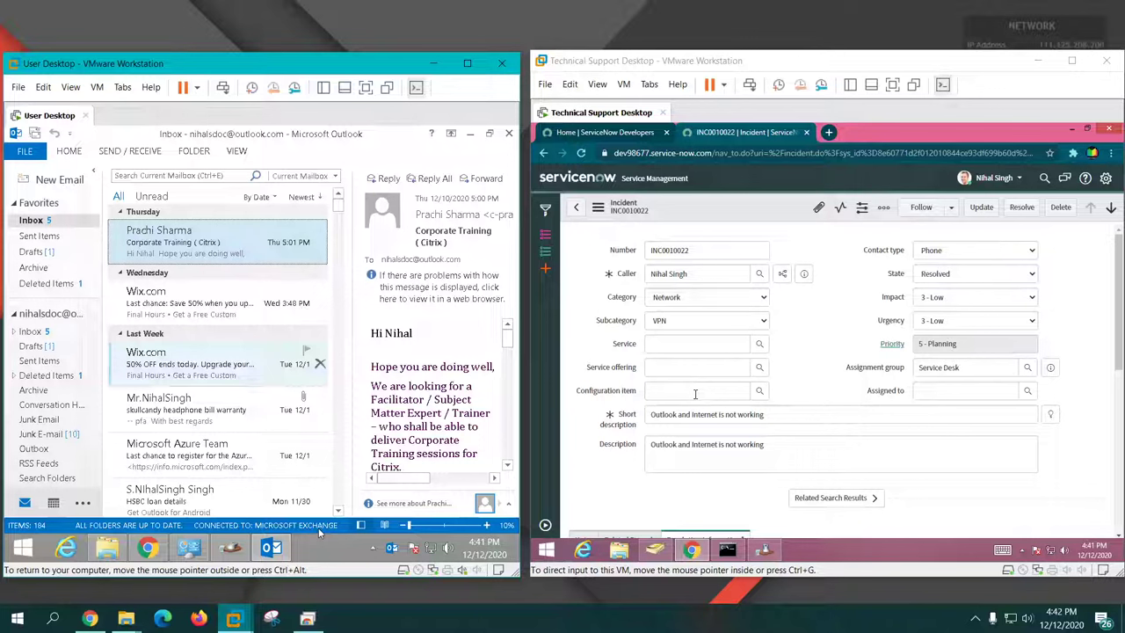
{"action": "scroll", "coordinate": [694, 395], "scroll_direction": "down", "scroll_amount": 1}
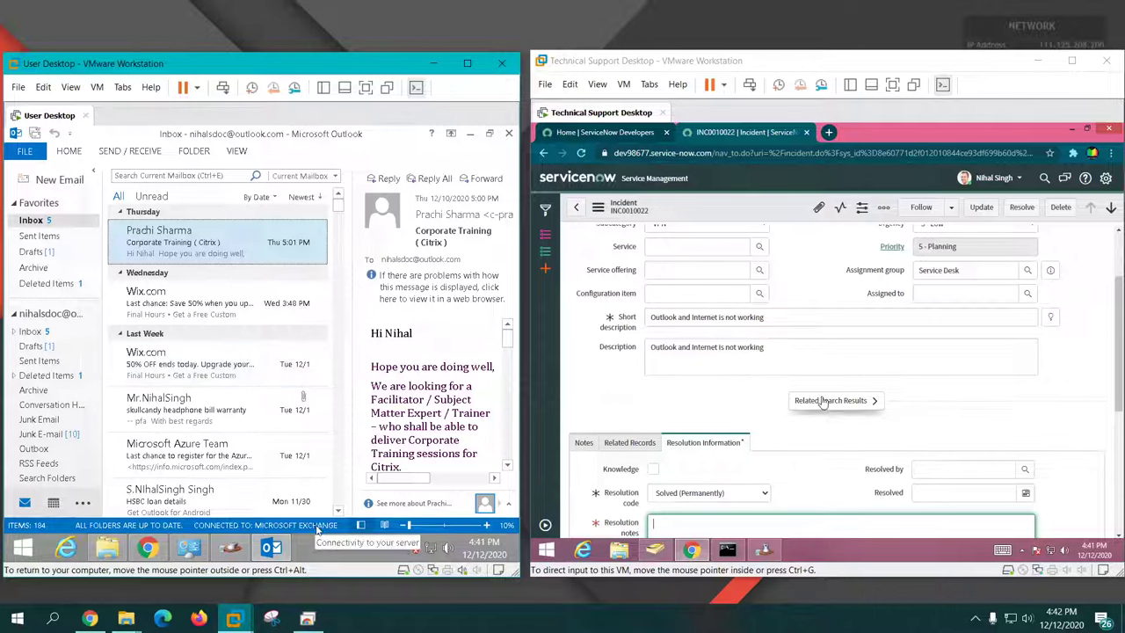
{"action": "scroll", "coordinate": [822, 402], "scroll_direction": "down", "scroll_amount": 3}
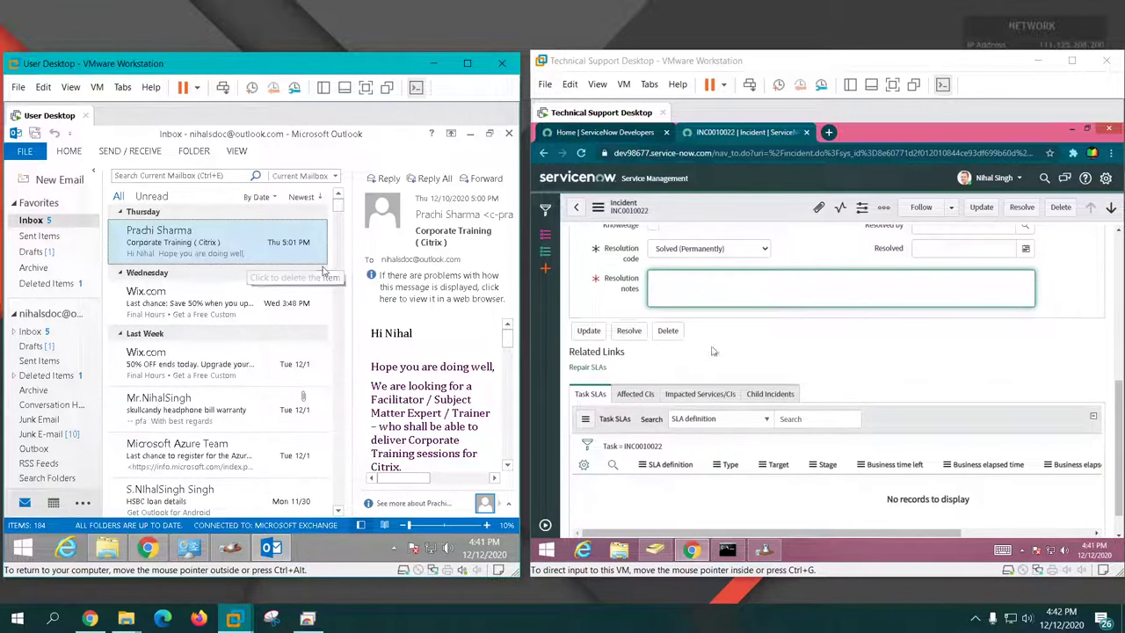
{"action": "type", "text": "Rese"}
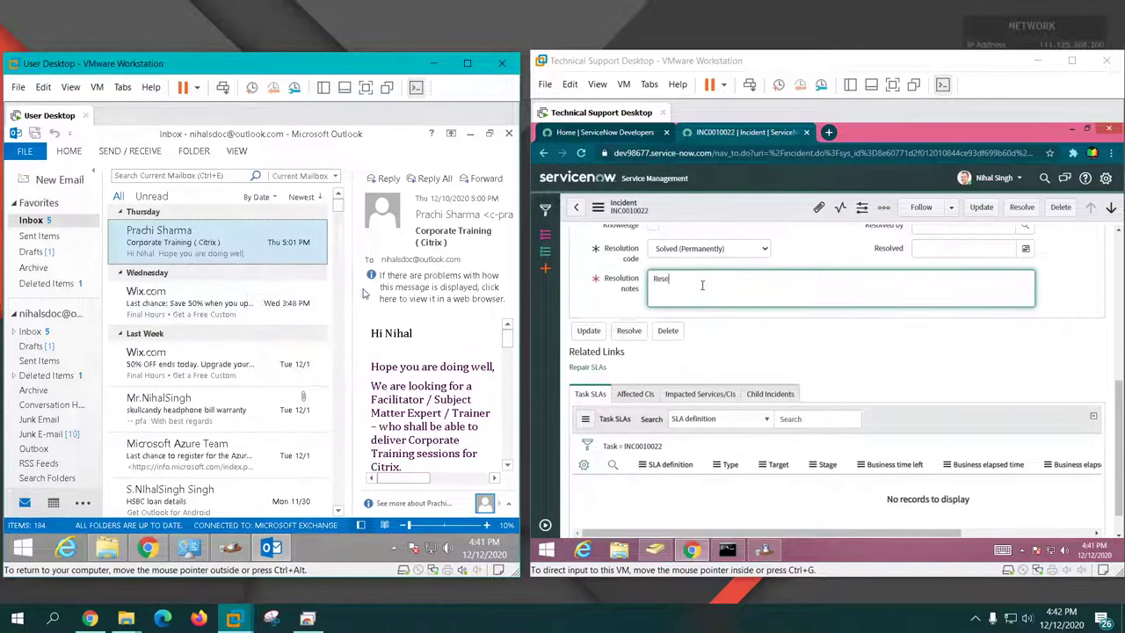
{"action": "type", "text": "t"}
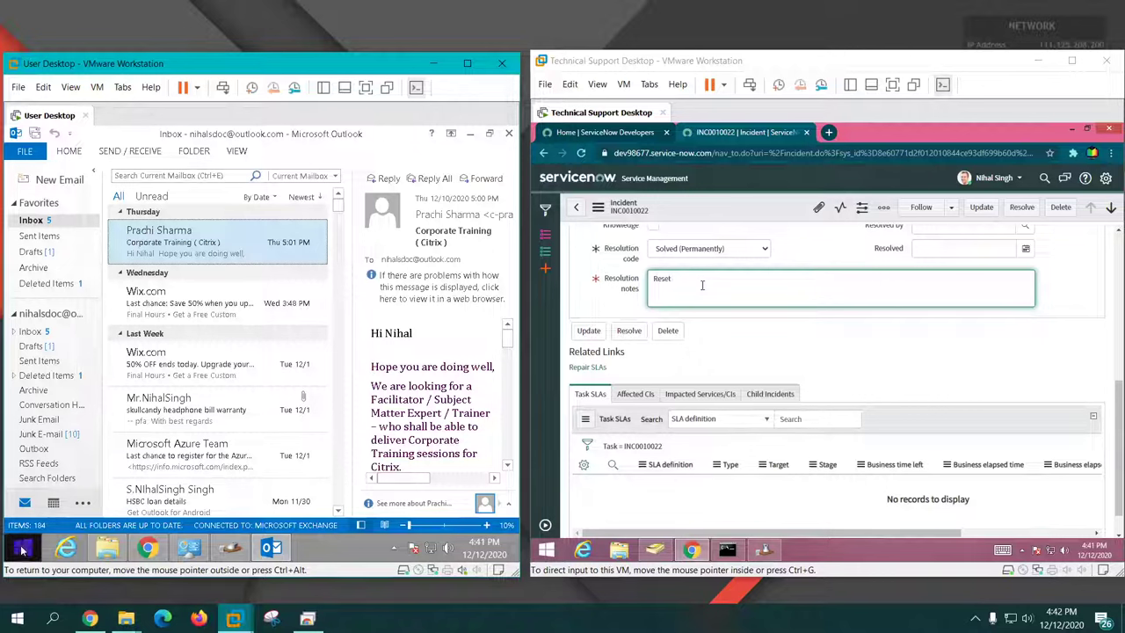
{"action": "type", "text": " Bi"}
Step: Open Internet Properties on the user's PC while extending the resolution notes with 'Internet Expl'
{"action": "left_click", "coordinate": [21, 549]}
{"action": "key", "text": "BackSpace"}
{"action": "key", "text": "BackSpace"}
{"action": "key", "text": "BackSpace"}
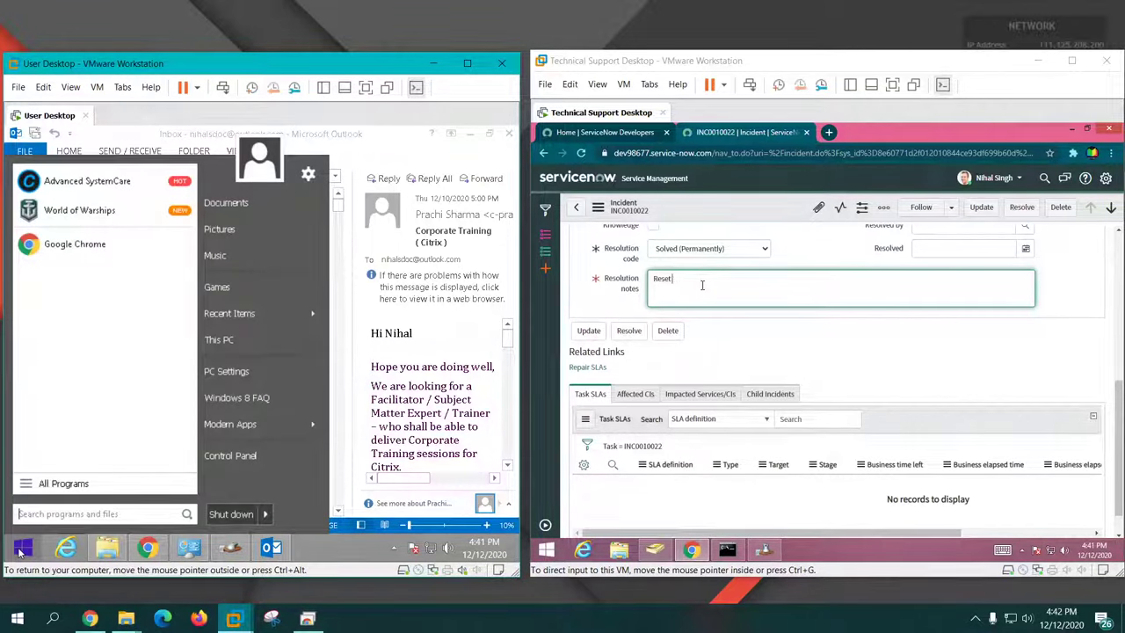
{"action": "type", "text": "internet"}
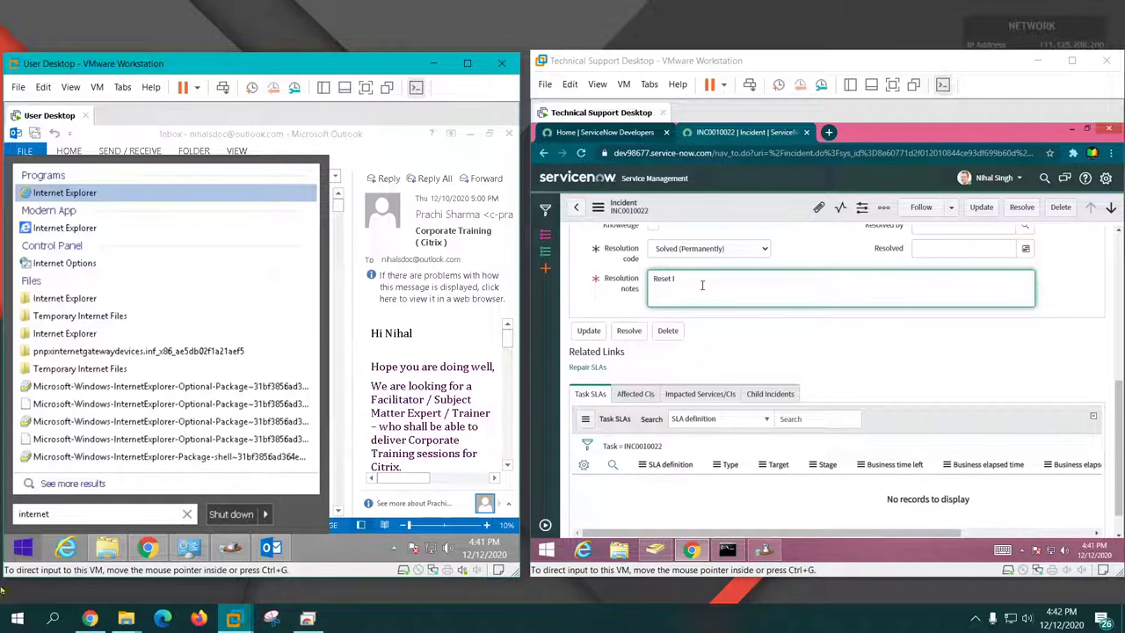
{"action": "type", "text": "ternet"}
{"action": "left_click", "coordinate": [70, 262]}
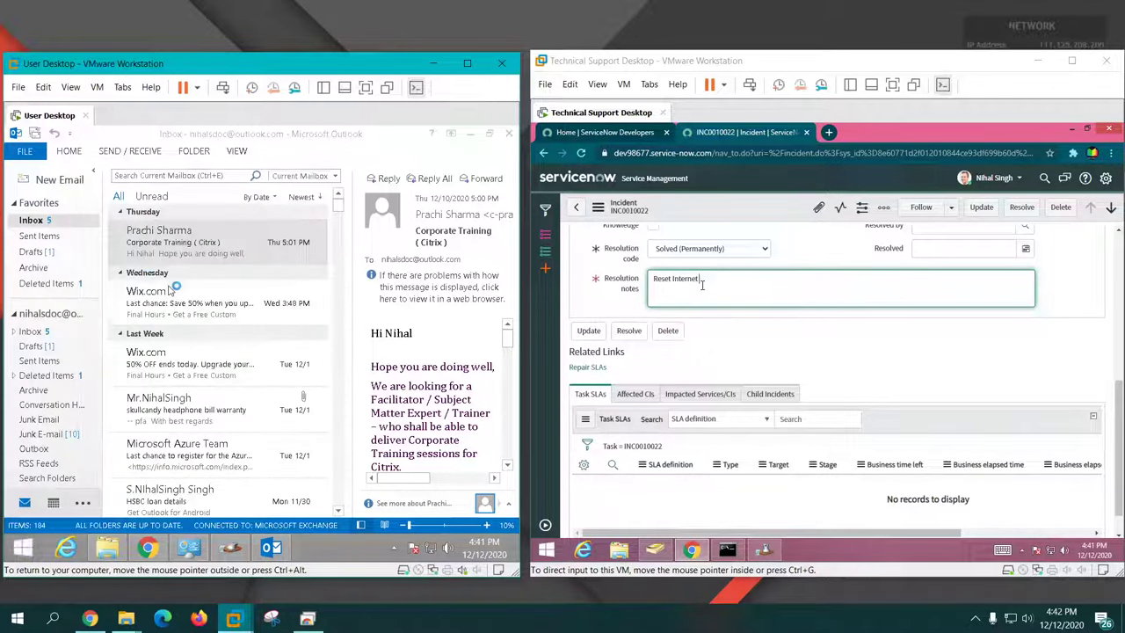
{"action": "type", "text": "Explorer"}
{"action": "left_click_drag", "start_coordinate": [266, 154], "coordinate": [370, 153]}
{"action": "left_click", "coordinate": [410, 176]}
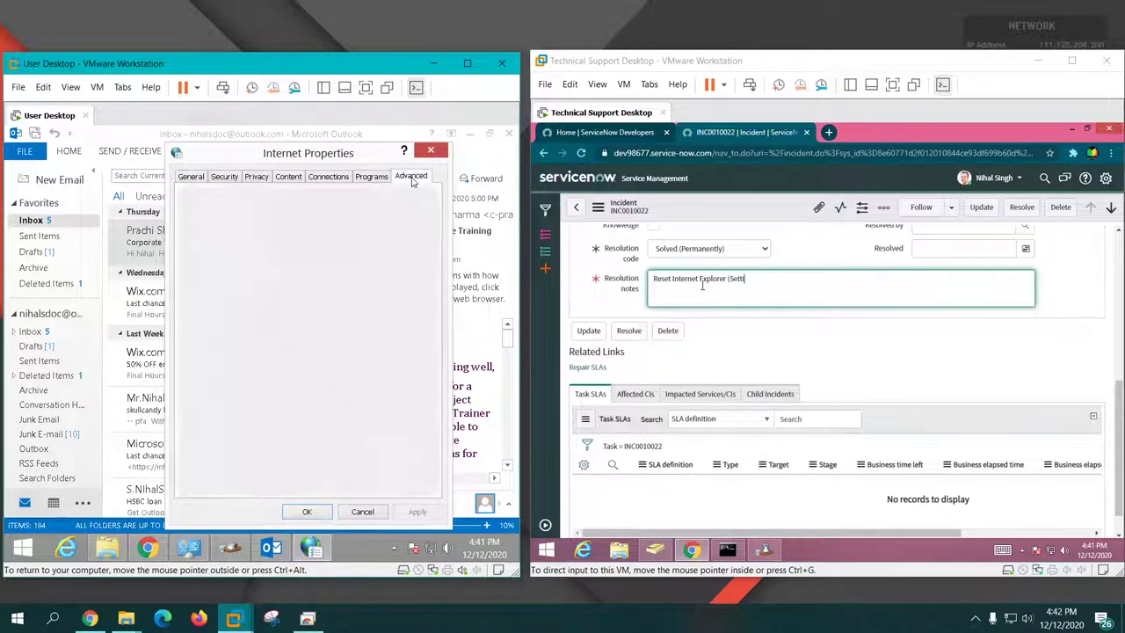
{"action": "left_click", "coordinate": [365, 177]}
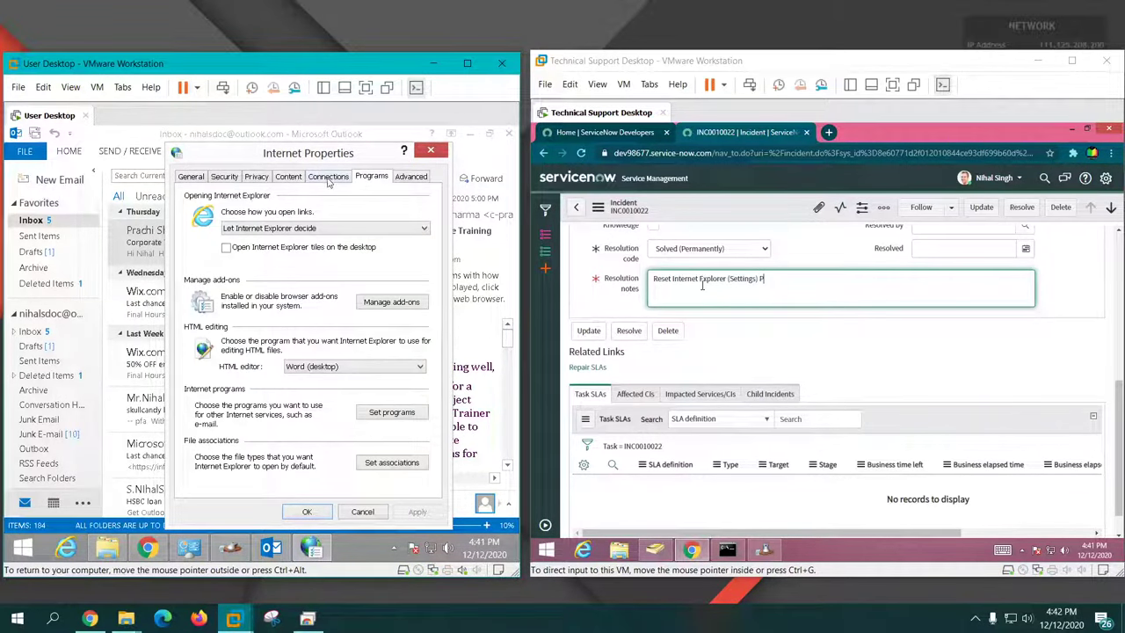
Step: Add 'proxy connections also resetted' to the notes and reset all Internet Explorer settings from Advanced
{"action": "type", "text": "roxy connections also resette"}
{"action": "left_click", "coordinate": [327, 177]}
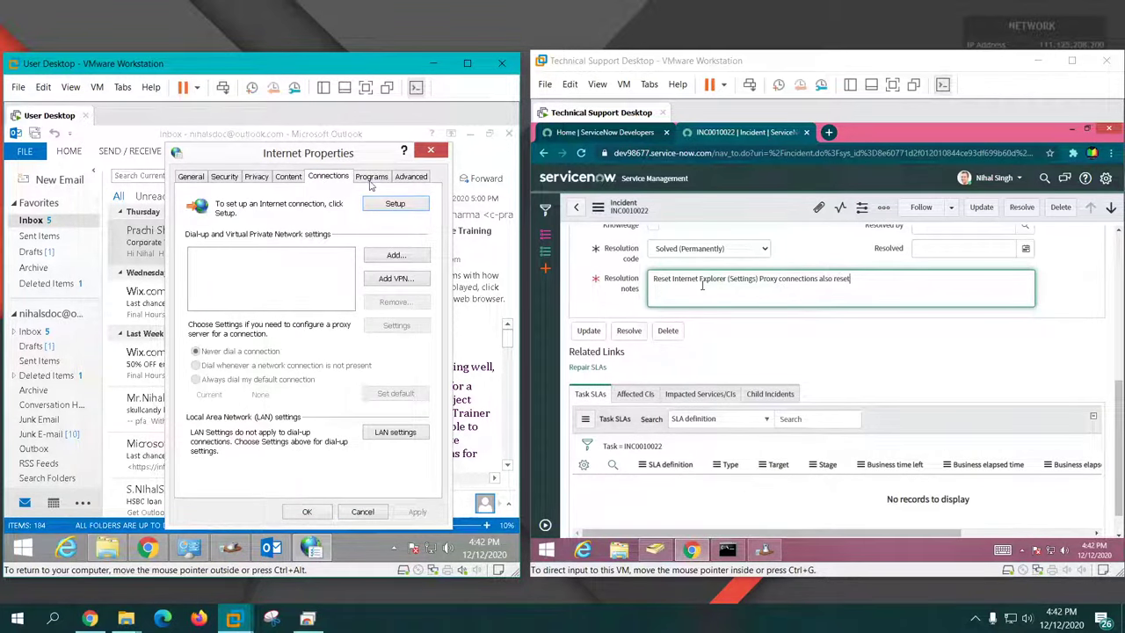
{"action": "type", "text": "d"}
{"action": "left_click", "coordinate": [410, 176]}
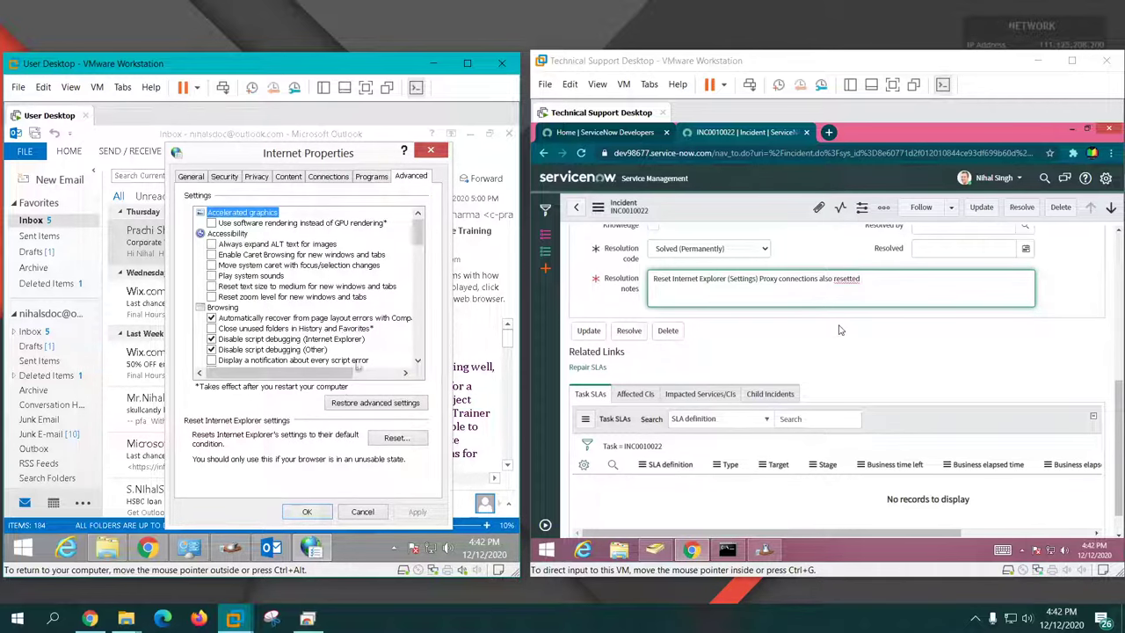
{"action": "scroll", "coordinate": [842, 308], "scroll_direction": "up", "scroll_amount": 1}
{"action": "left_click", "coordinate": [351, 404]}
{"action": "right_click", "coordinate": [846, 330]}
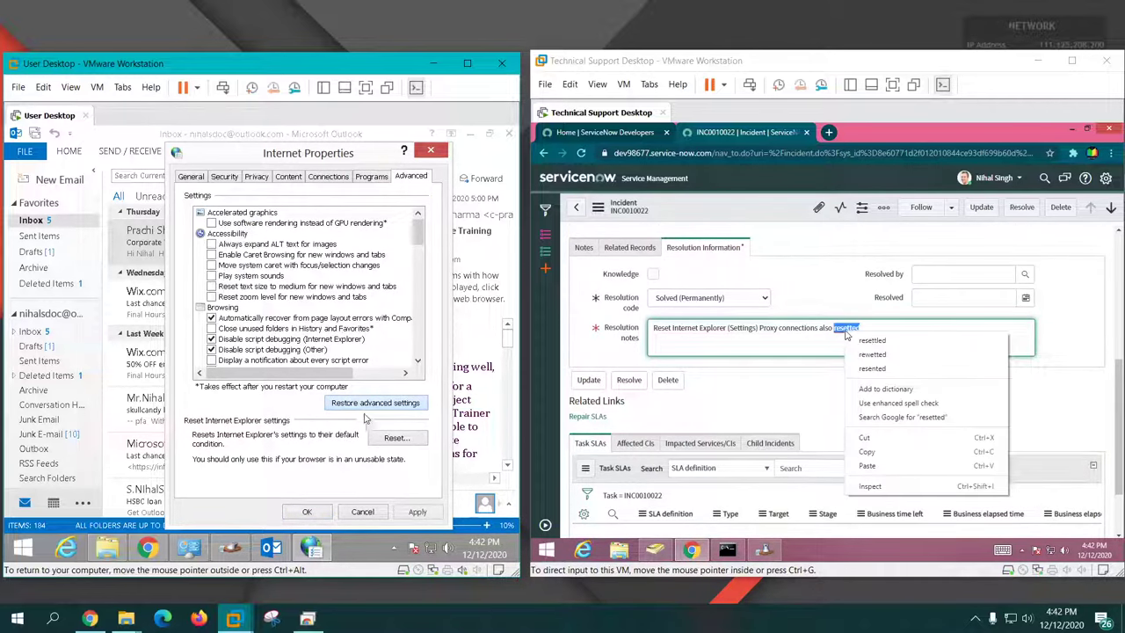
{"action": "left_click", "coordinate": [387, 440]}
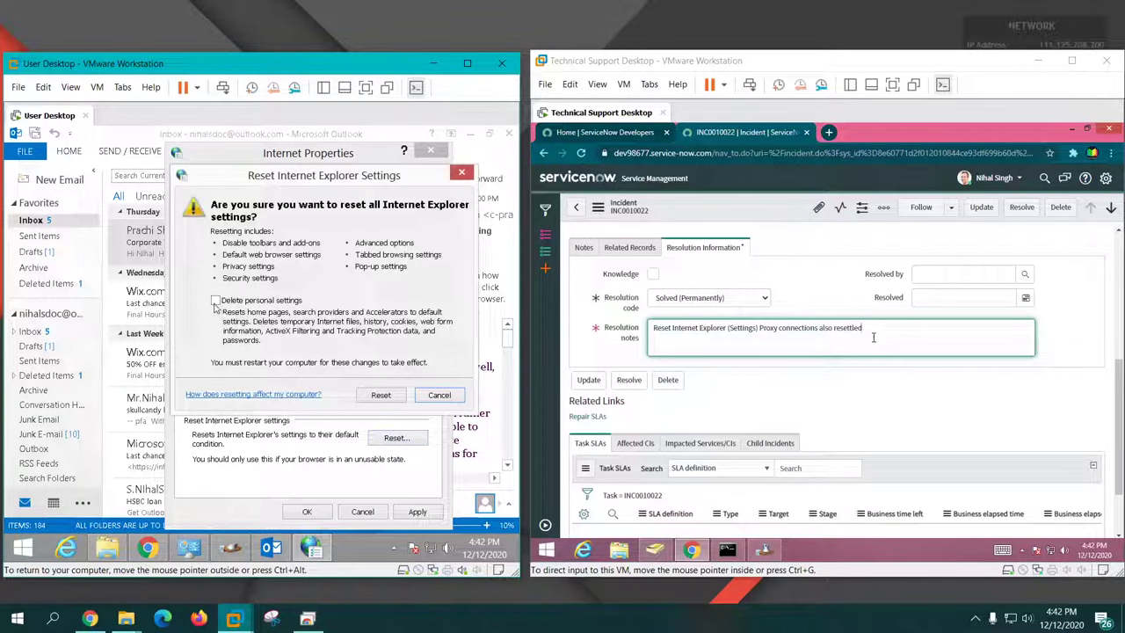
{"action": "left_click", "coordinate": [381, 395]}
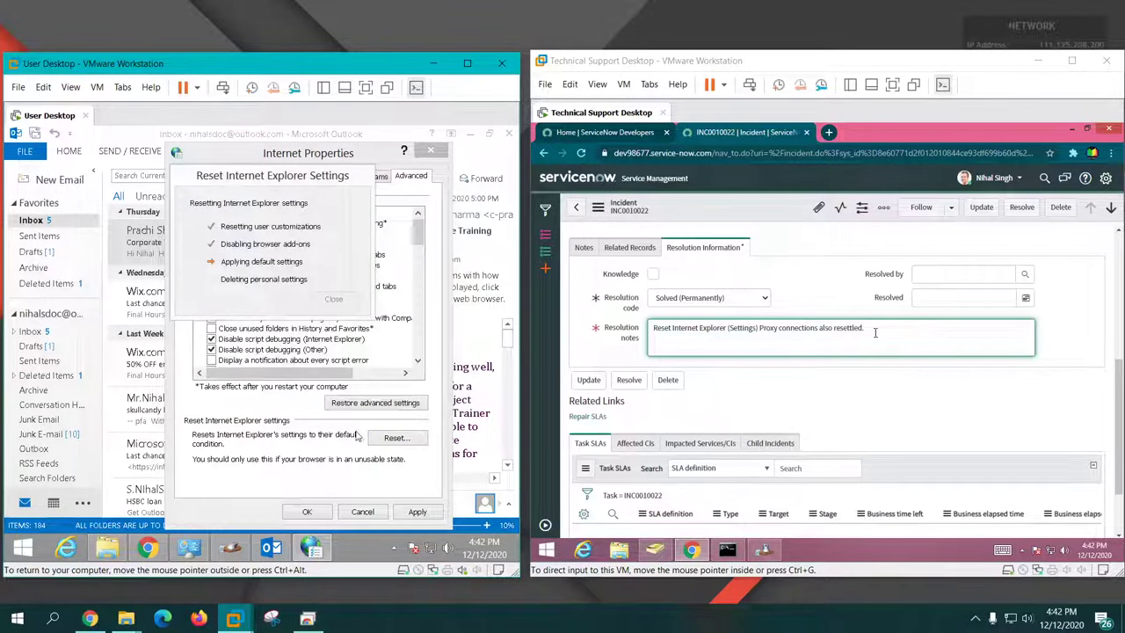
Step: Add 'Issue resolved' on a new line in the resolution notes and resolve the incident
{"action": "key", "text": "Return"}
{"action": "type", "text": "Issu"}
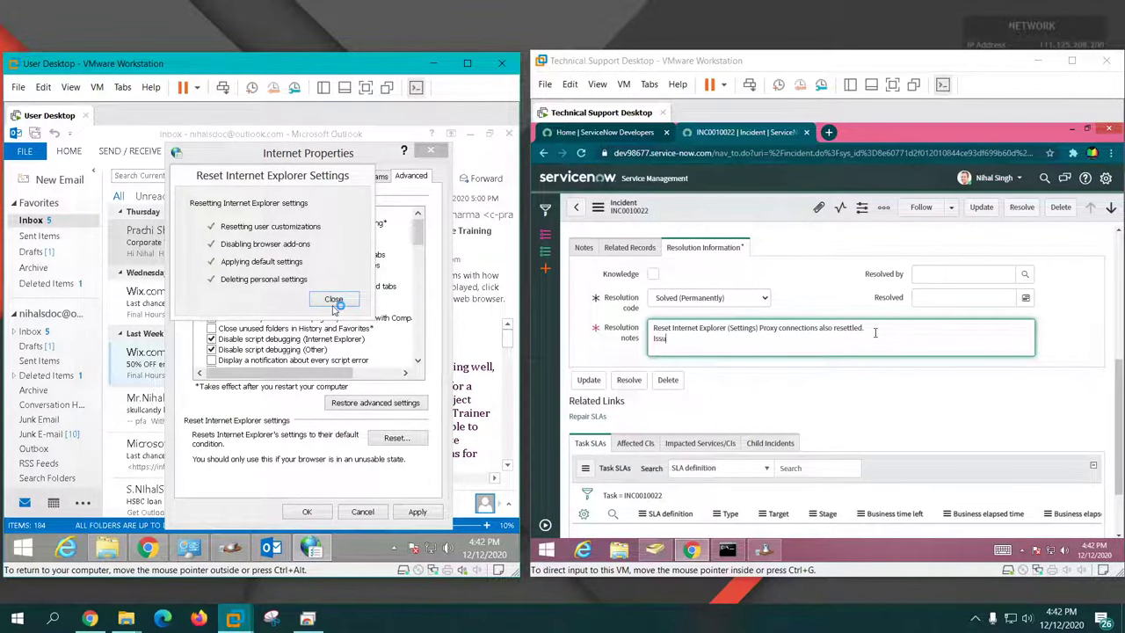
{"action": "type", "text": "esresolved"}
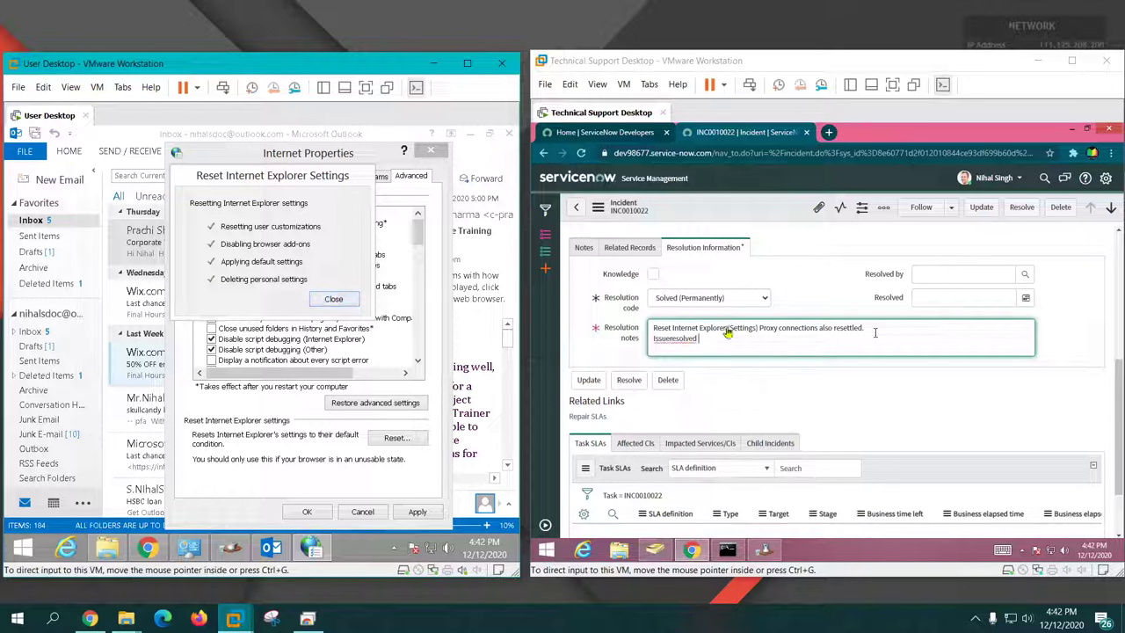
{"action": "left_click", "coordinate": [674, 340]}
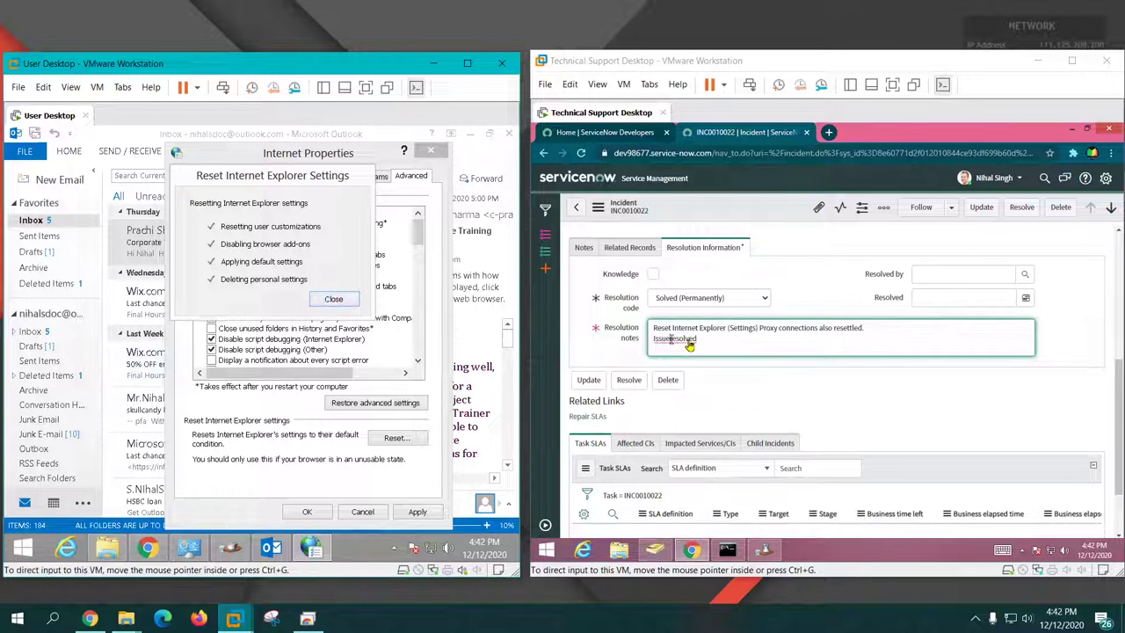
{"action": "scroll", "coordinate": [734, 343], "scroll_direction": "up", "scroll_amount": 5}
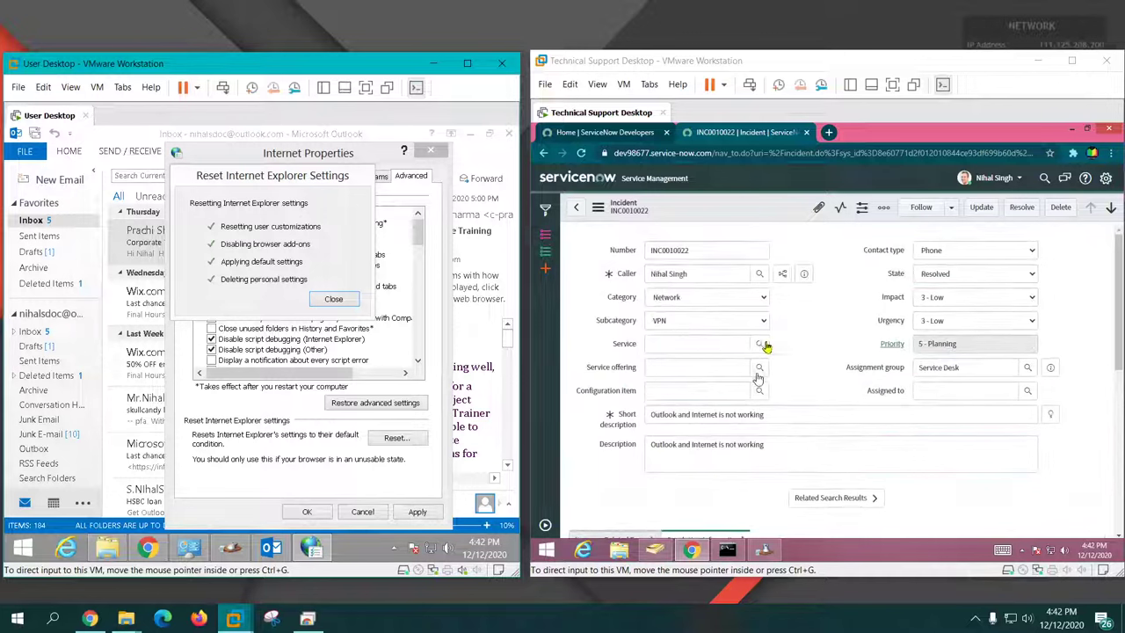
{"action": "left_click", "coordinate": [1021, 209]}
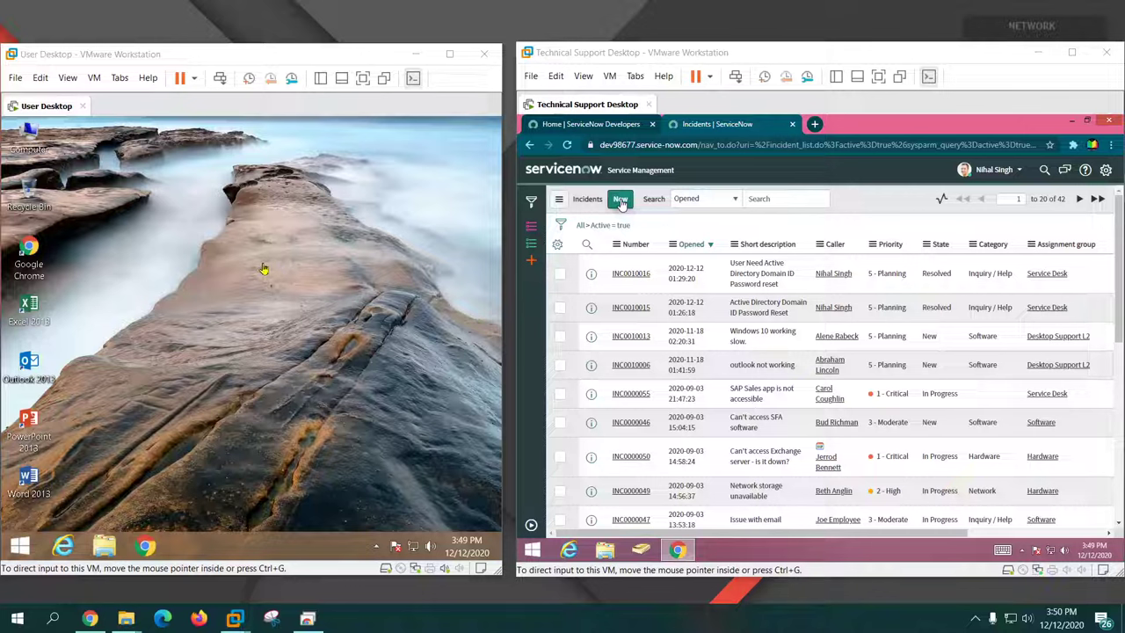
Step: Switch focus back to the user's machine while the active Incidents list is shown
{"action": "left_click", "coordinate": [238, 288]}
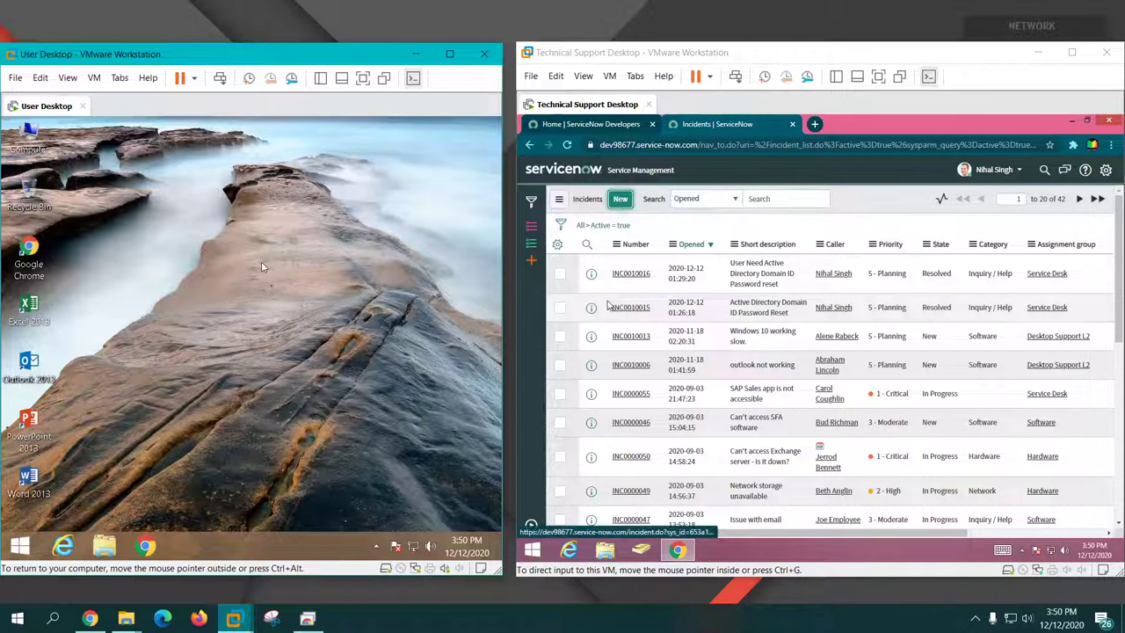
Step: Set the user as caller and fill short description and description with 'Microsoft Office is not working properly'
{"action": "left_click", "coordinate": [667, 265]}
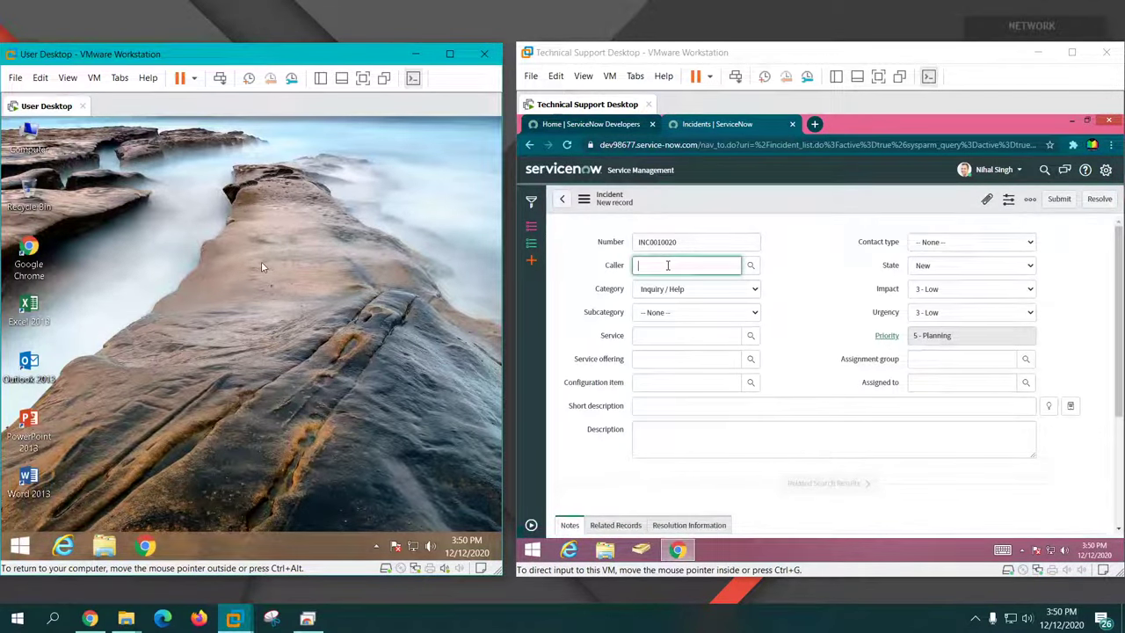
{"action": "type", "text": "nil"}
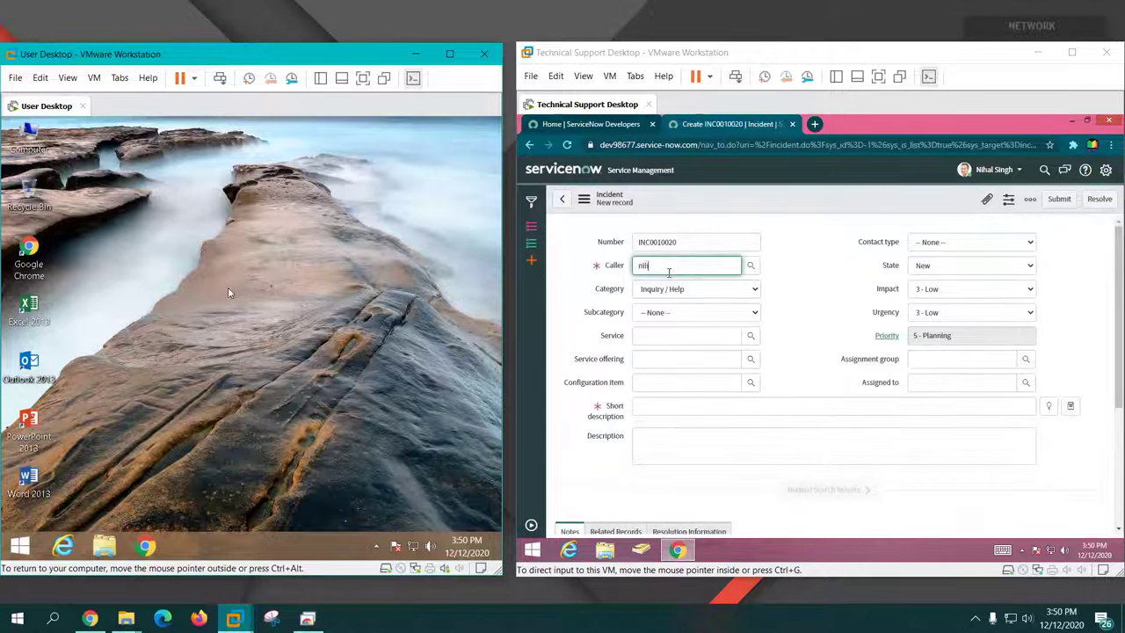
{"action": "left_click", "coordinate": [668, 294]}
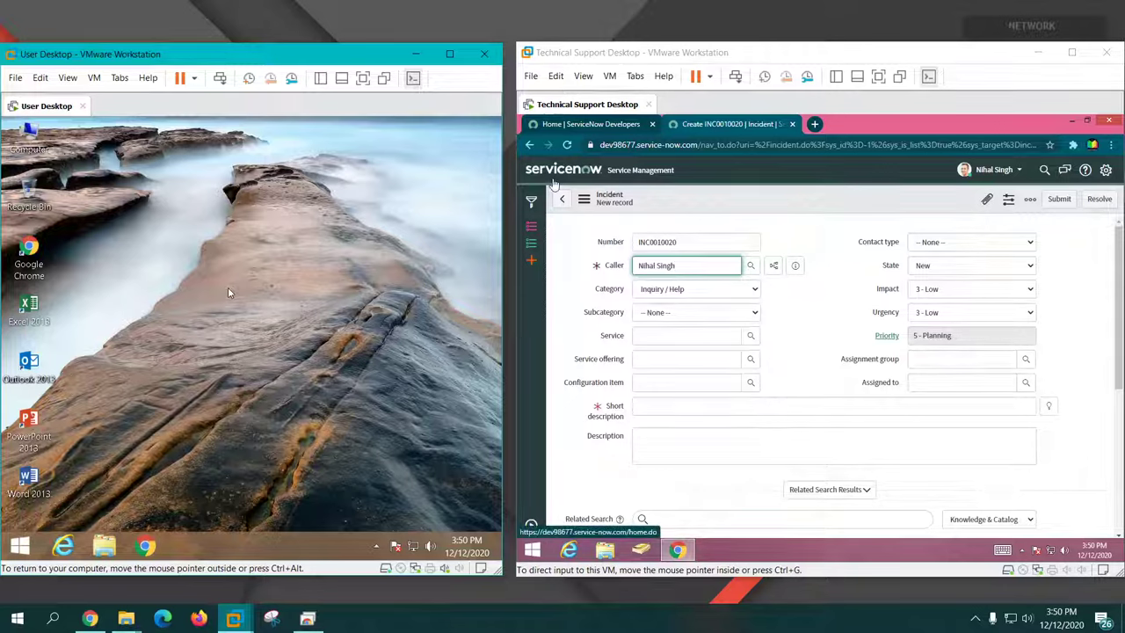
{"action": "left_click", "coordinate": [670, 406]}
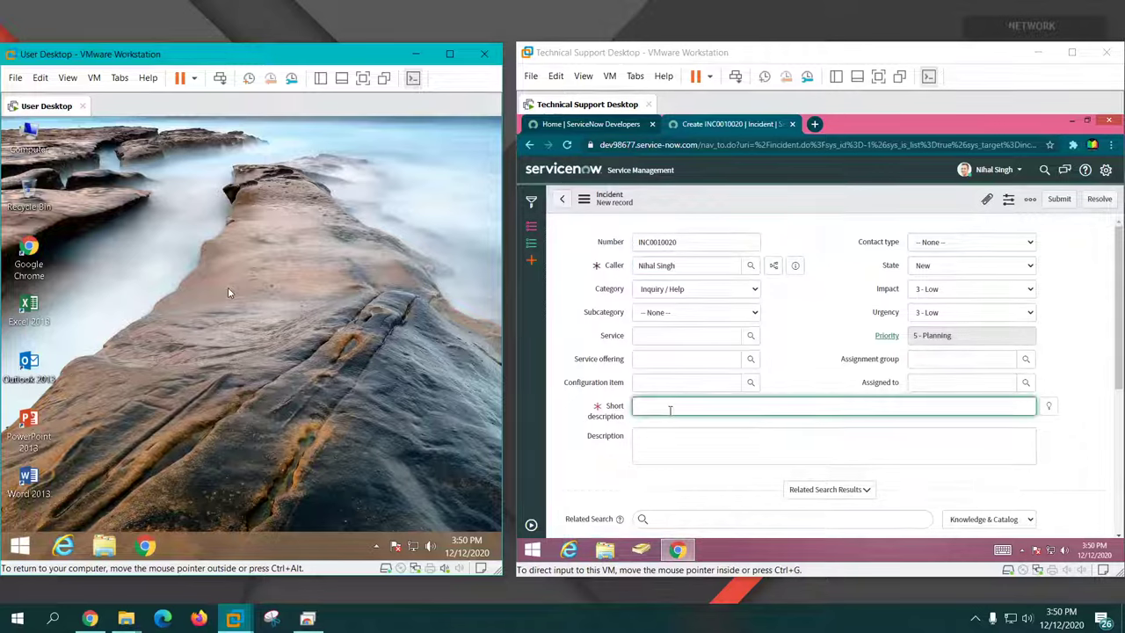
{"action": "key", "text": "ctrl+v"}
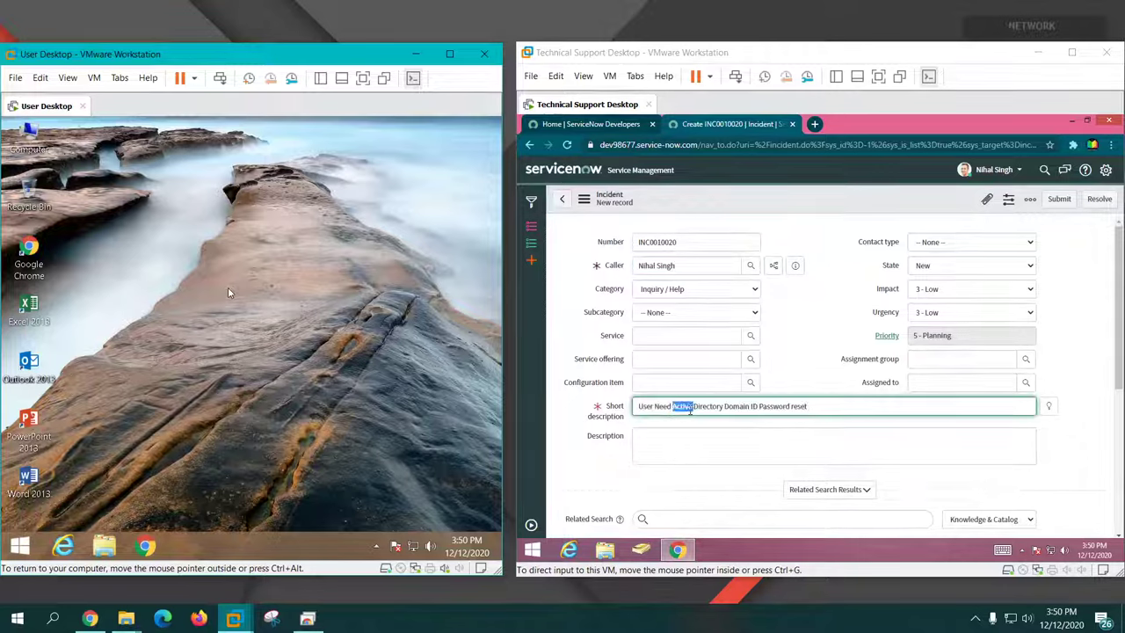
{"action": "triple_click", "coordinate": [690, 406]}
{"action": "key", "text": "BackSpace"}
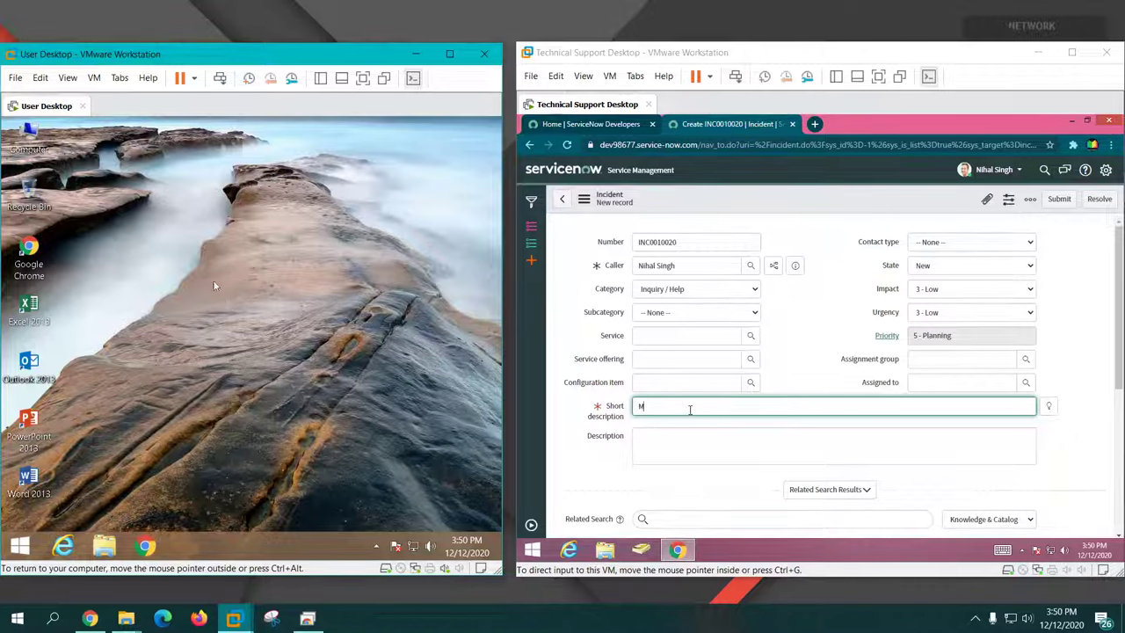
{"action": "type", "text": "Microsoft Office is not working properly"}
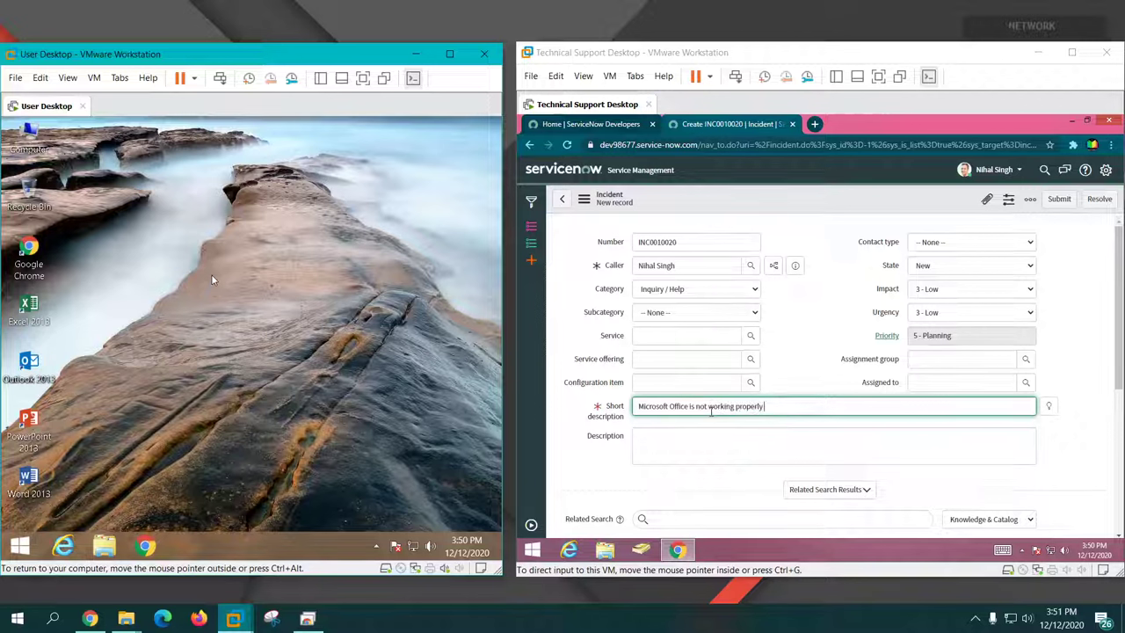
{"action": "triple_click", "coordinate": [711, 411]}
{"action": "left_click", "coordinate": [729, 453]}
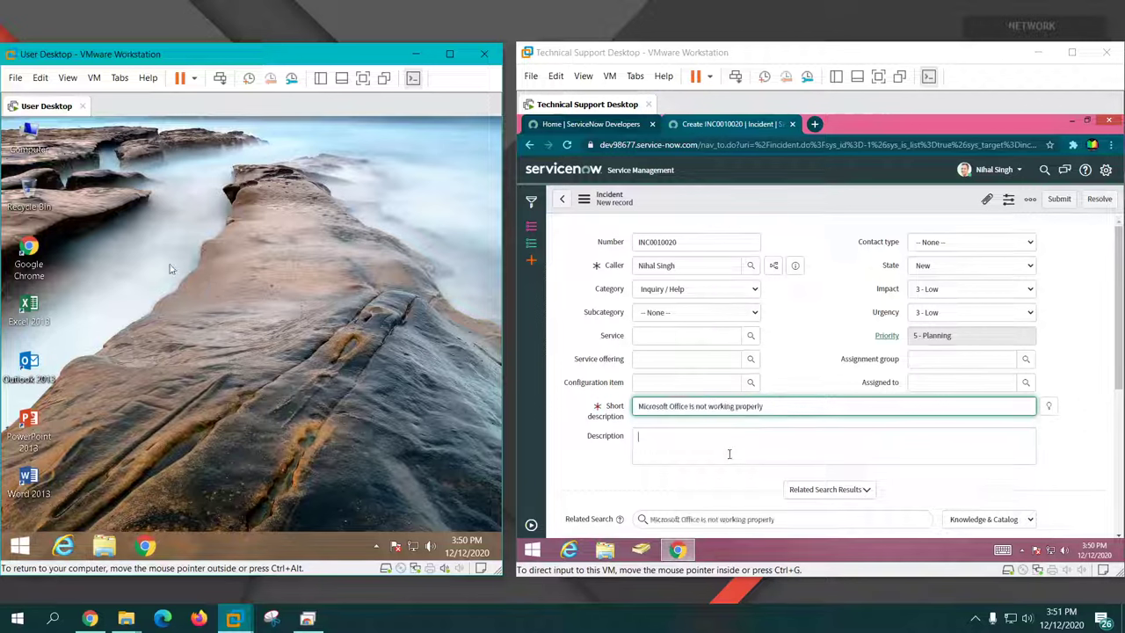
{"action": "type", "text": "Microsoft Office is not working properly"}
Step: Assign the incident to Service Desk, set contact type Phone and state In Progress, and submit it
{"action": "left_click", "coordinate": [937, 359]}
{"action": "type", "text": "Serv"}
{"action": "left_click", "coordinate": [935, 389]}
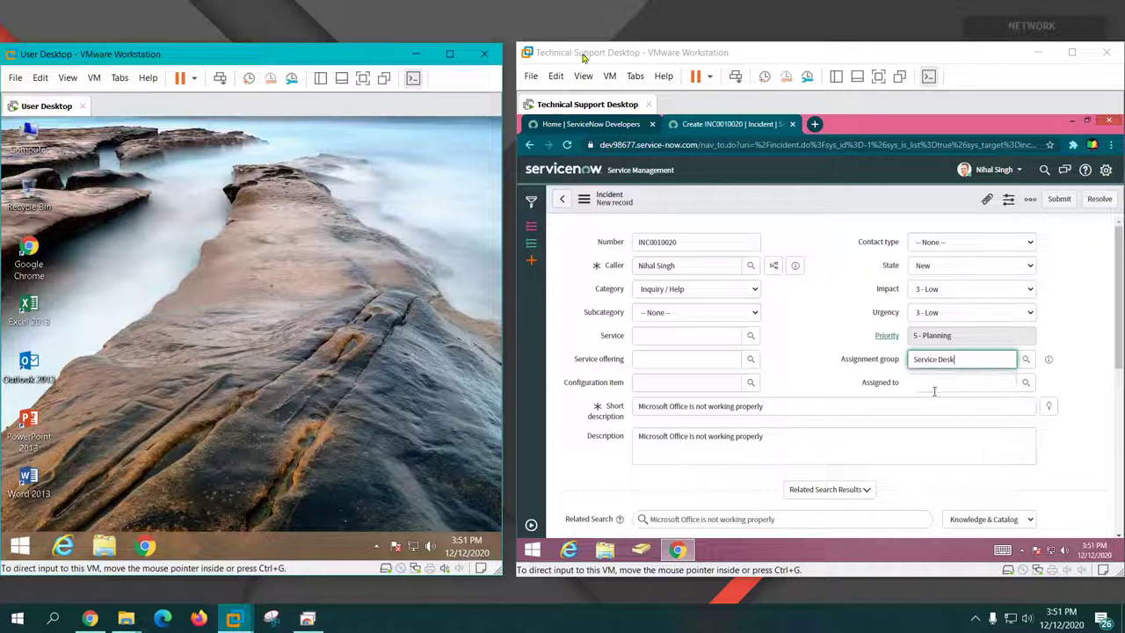
{"action": "left_click", "coordinate": [631, 55]}
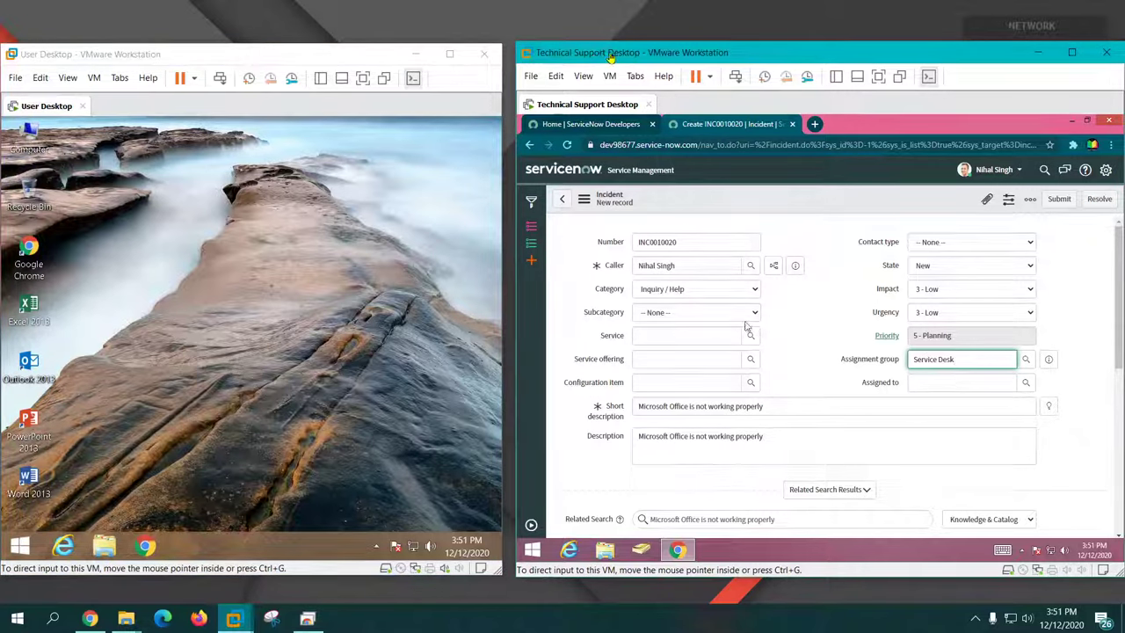
{"action": "left_click", "coordinate": [932, 247]}
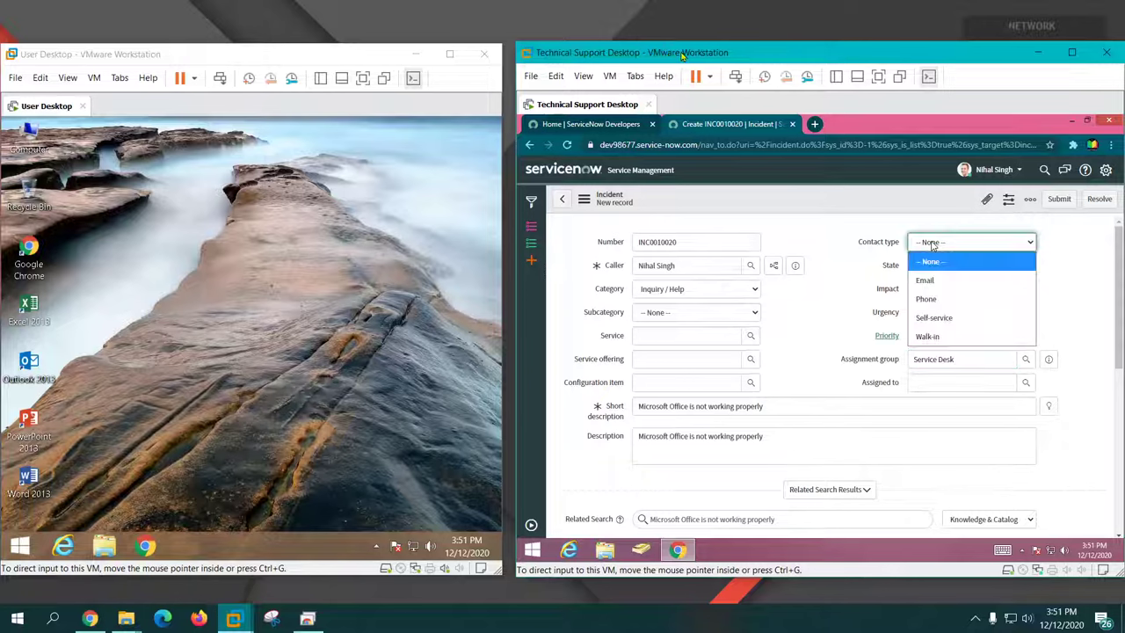
{"action": "left_click", "coordinate": [927, 298]}
{"action": "left_click", "coordinate": [935, 265]}
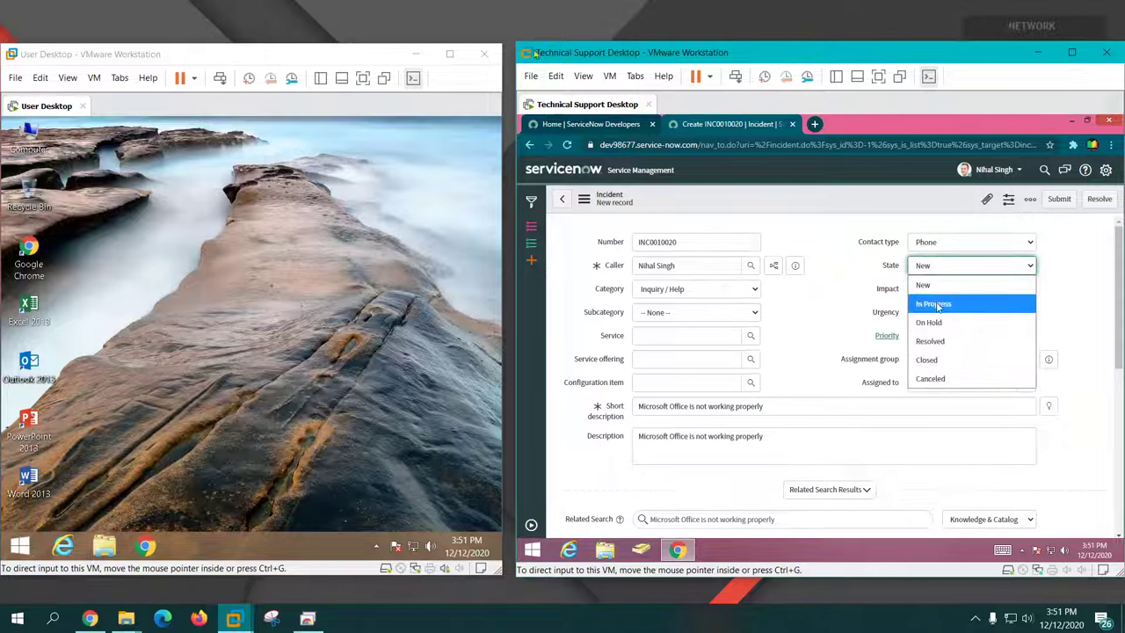
{"action": "left_click", "coordinate": [938, 305]}
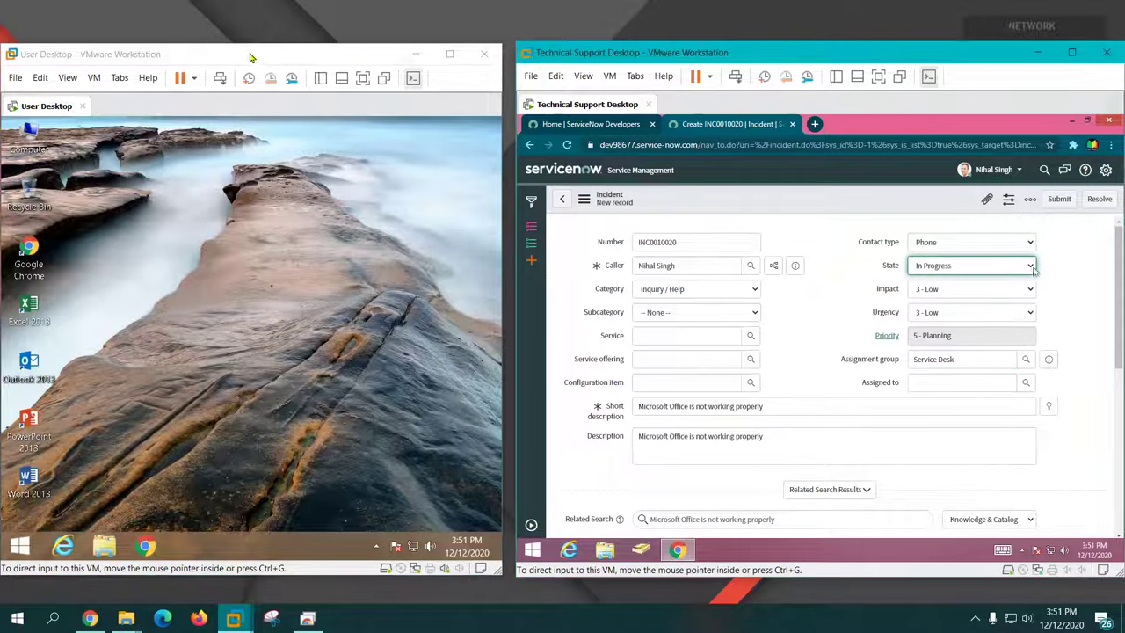
{"action": "left_click", "coordinate": [1060, 201]}
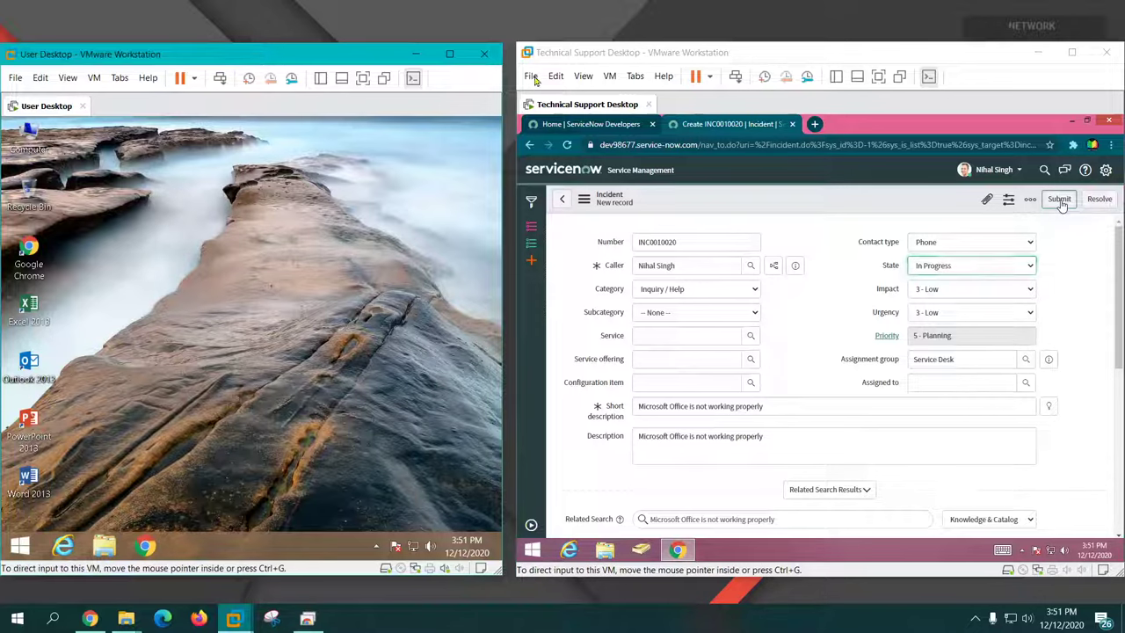
{"action": "left_click", "coordinate": [728, 53]}
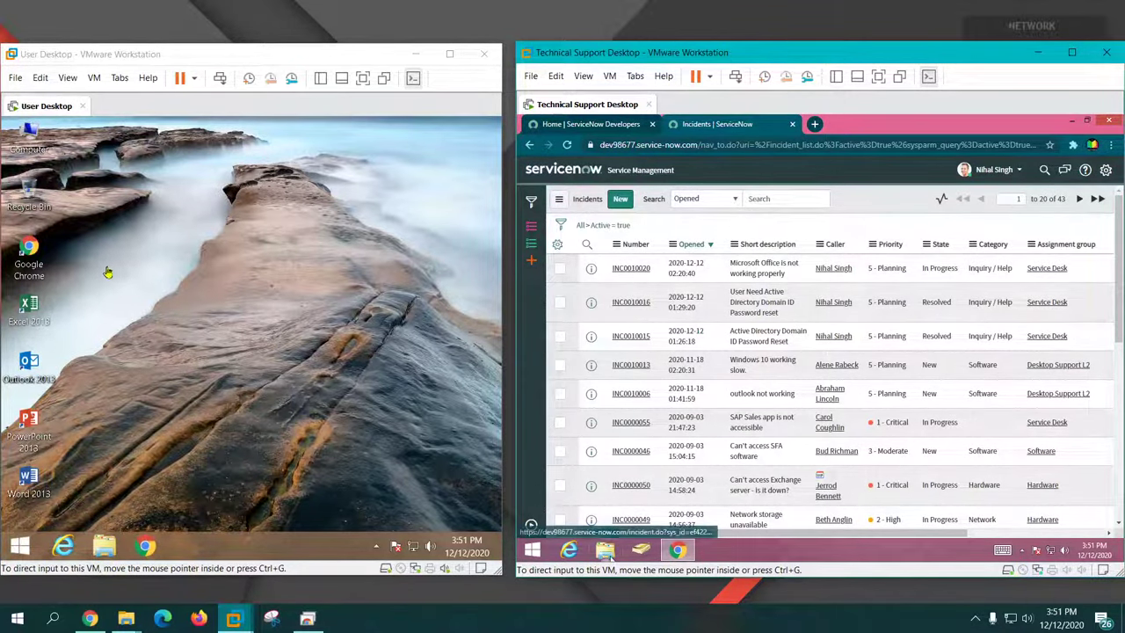
Step: Launch Windows Remote Assistance from the msra /offerra Remote Access desktop shortcut
{"action": "left_click", "coordinate": [132, 249]}
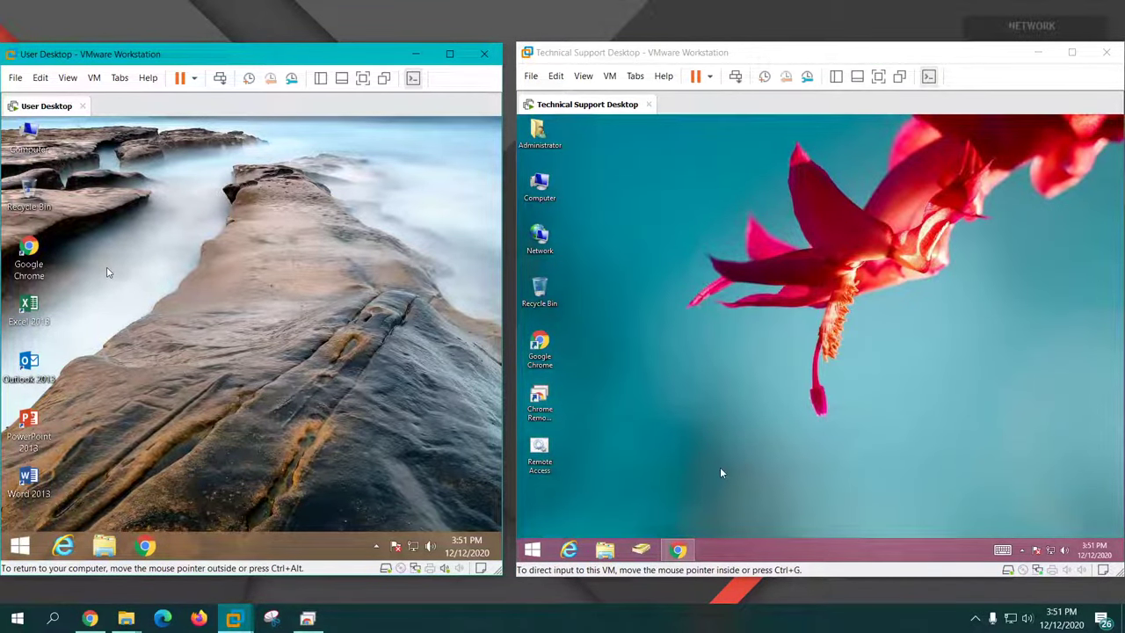
{"action": "double_click", "coordinate": [539, 451]}
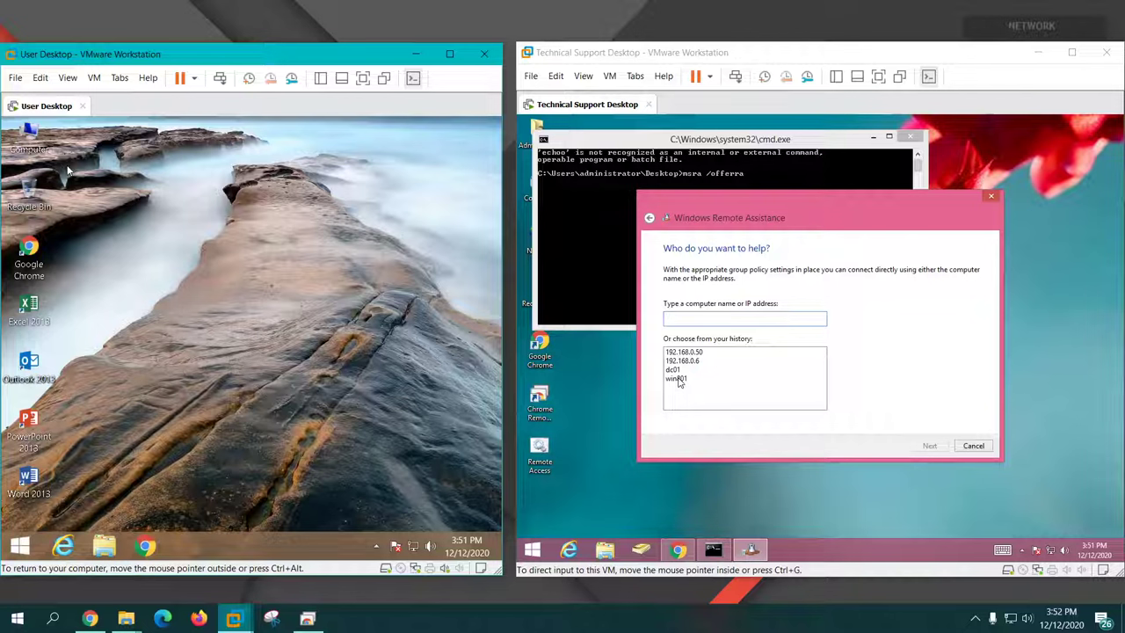
Step: Open System Information on the user's PC and read its system name, WIN801
{"action": "left_click", "coordinate": [21, 548]}
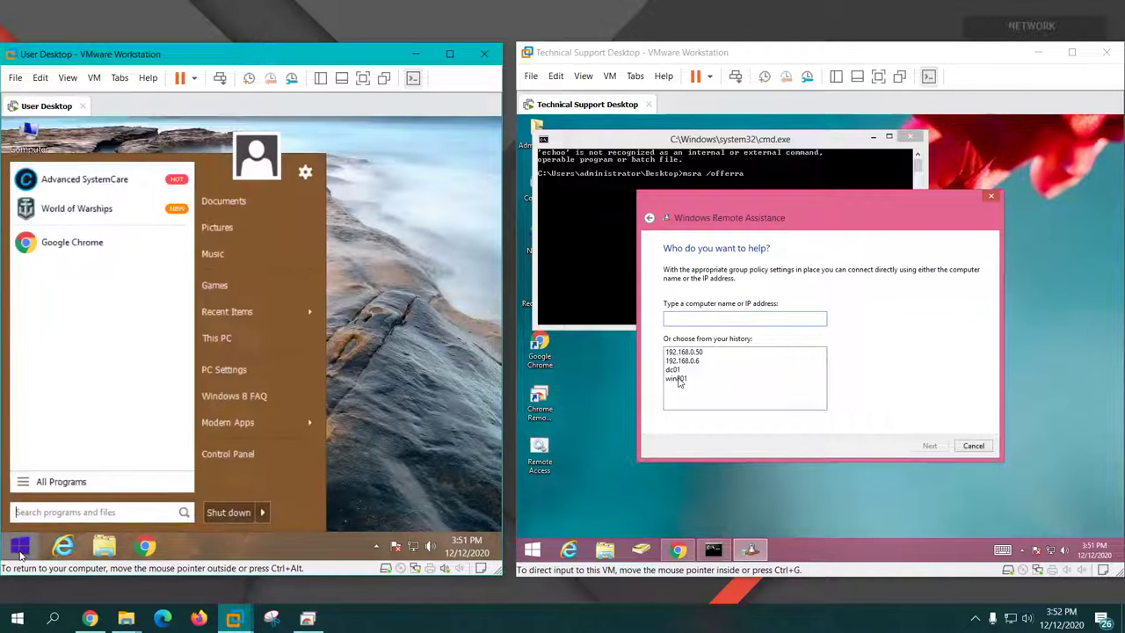
{"action": "type", "text": "system"}
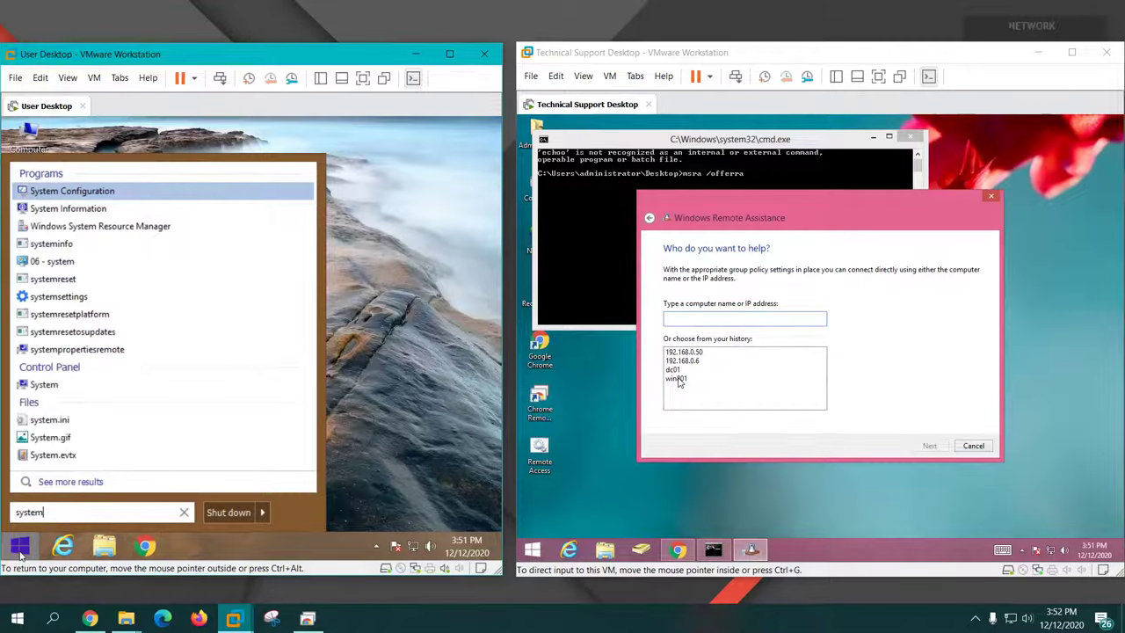
{"action": "key", "text": "Down"}
{"action": "key", "text": "Return"}
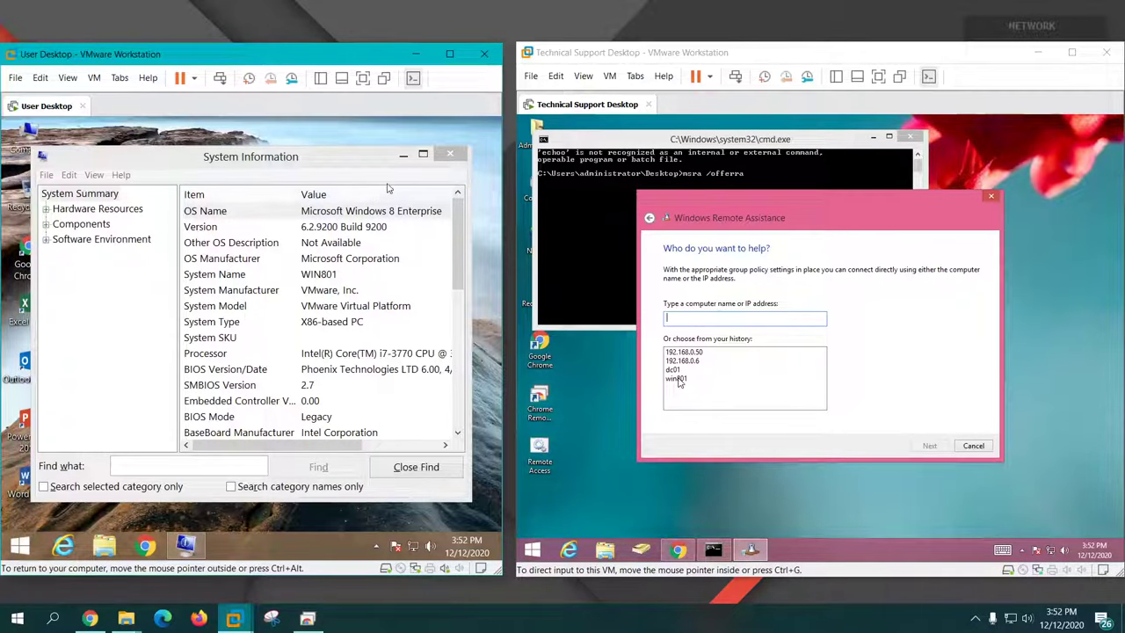
{"action": "left_click", "coordinate": [423, 155]}
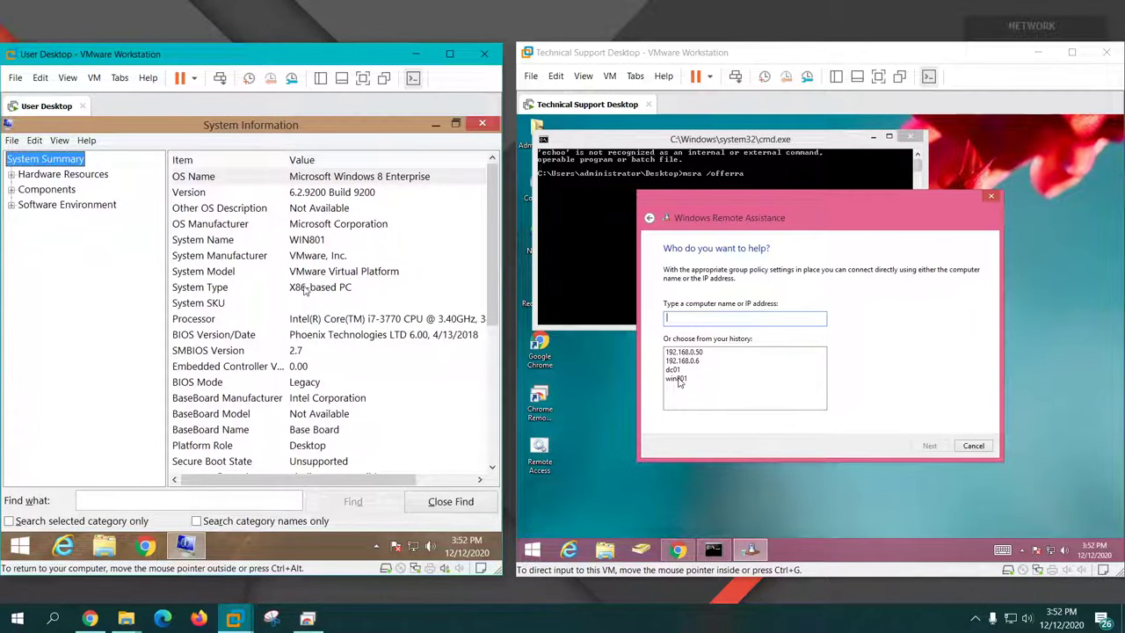
{"action": "left_click", "coordinate": [272, 369]}
{"action": "scroll", "coordinate": [273, 369], "scroll_direction": "down", "scroll_amount": 5}
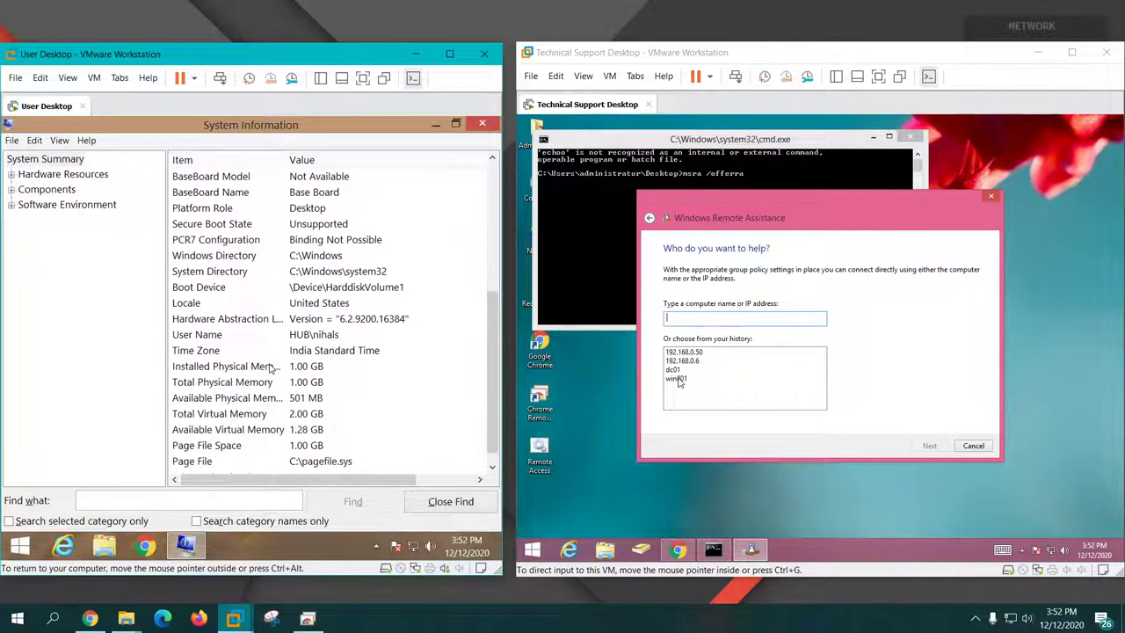
{"action": "scroll", "coordinate": [270, 369], "scroll_direction": "down", "scroll_amount": 1}
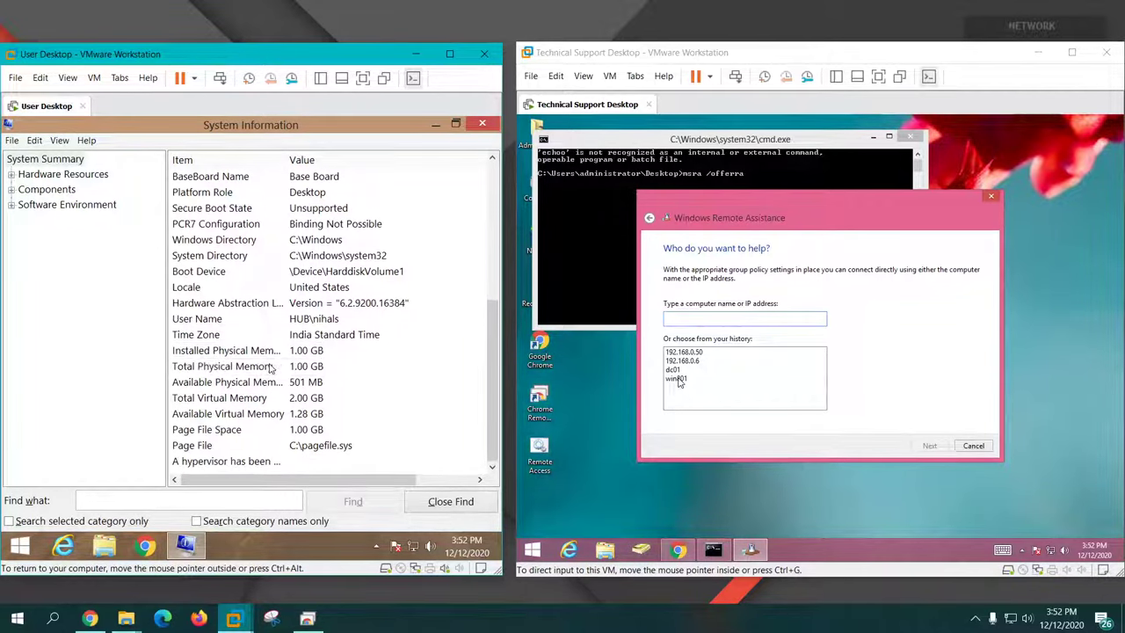
{"action": "scroll", "coordinate": [263, 360], "scroll_direction": "up", "scroll_amount": 6}
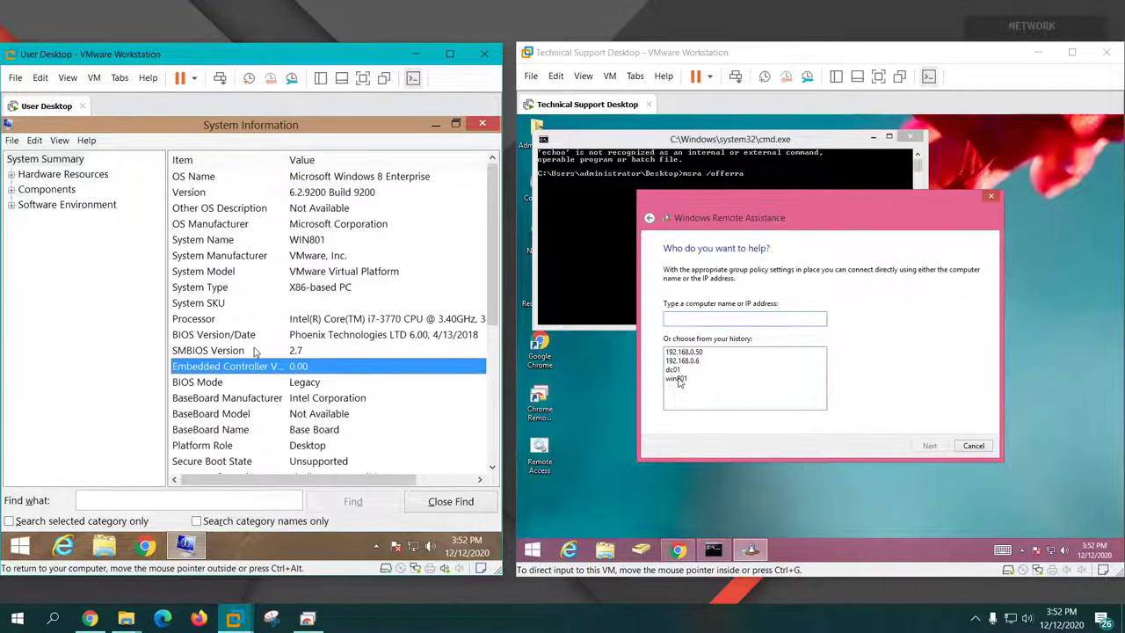
{"action": "left_click", "coordinate": [216, 246]}
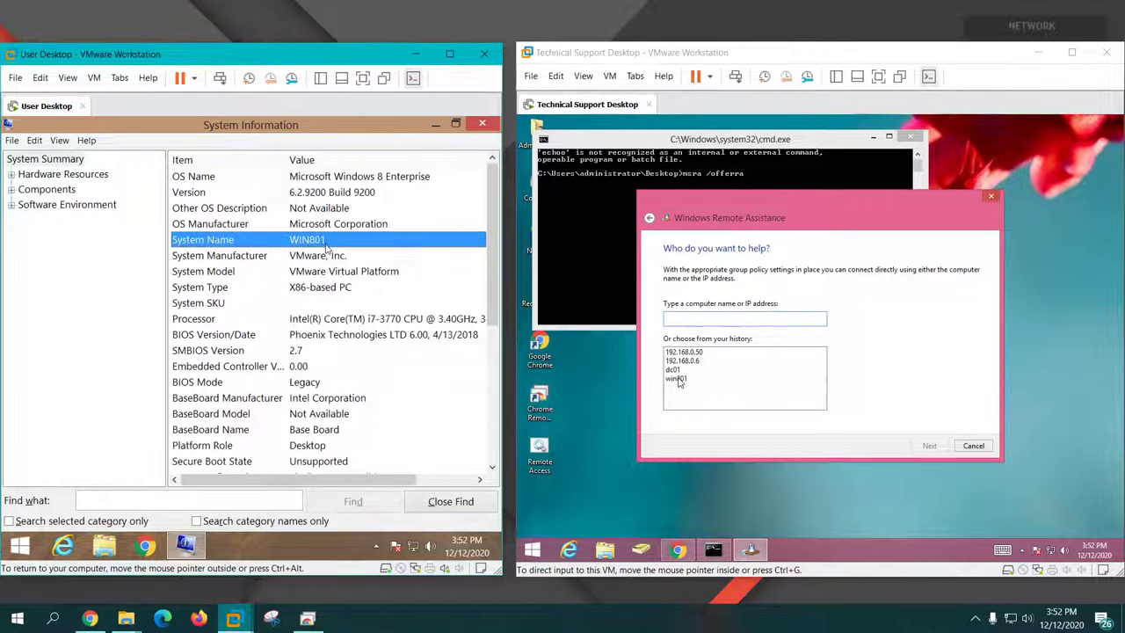
Step: Enter Win801 as the computer to offer Remote Assistance to
{"action": "type", "text": "Win801"}
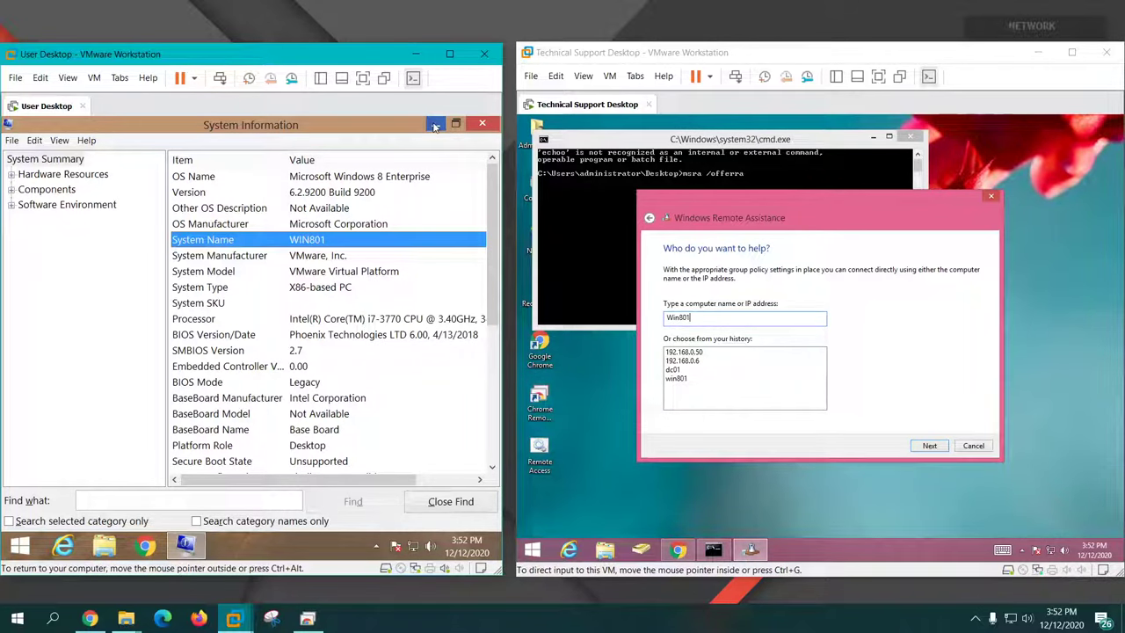
{"action": "left_click", "coordinate": [703, 378]}
{"action": "left_click", "coordinate": [434, 126]}
{"action": "left_click", "coordinate": [937, 449]}
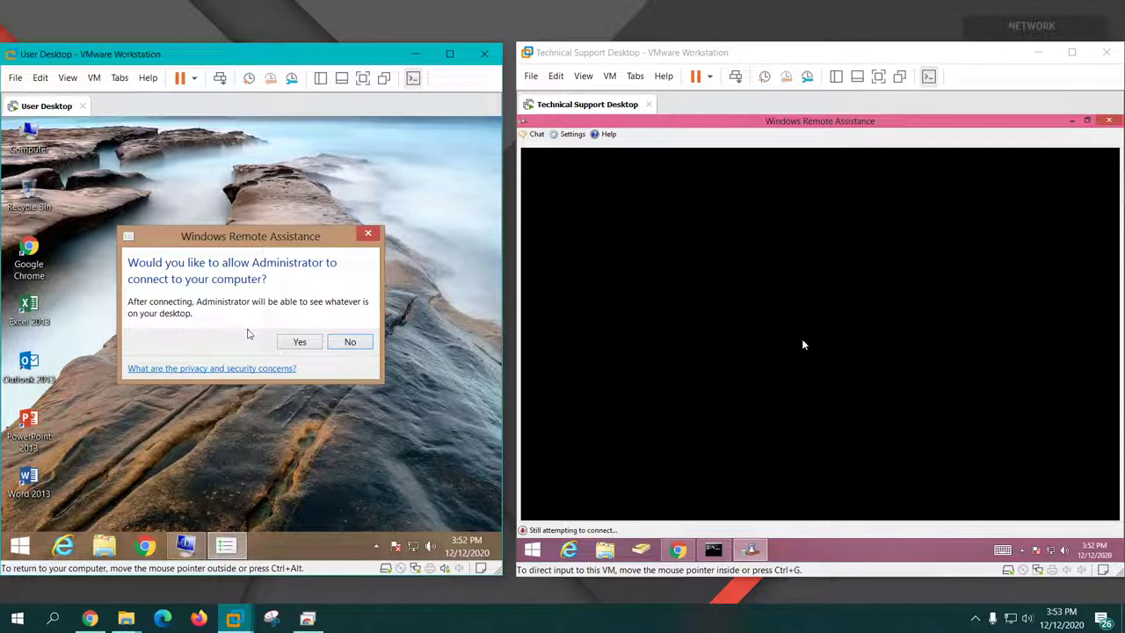
Step: Allow the helper's Remote Assistance connection on the user's win801 desktop
{"action": "left_click", "coordinate": [299, 343]}
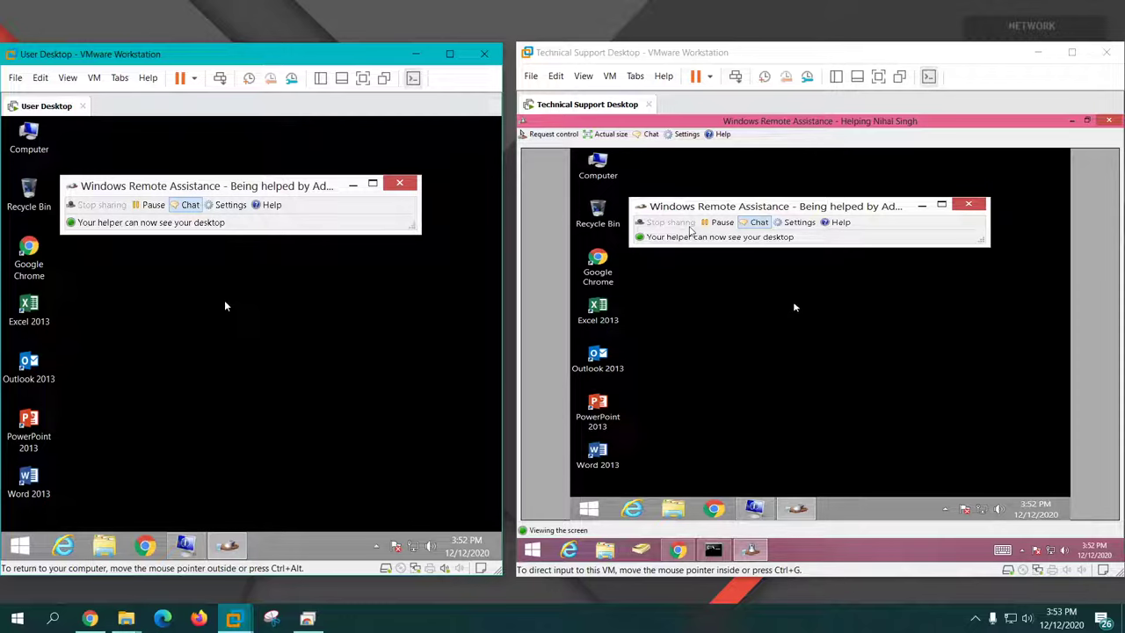
{"action": "double_click", "coordinate": [30, 312]}
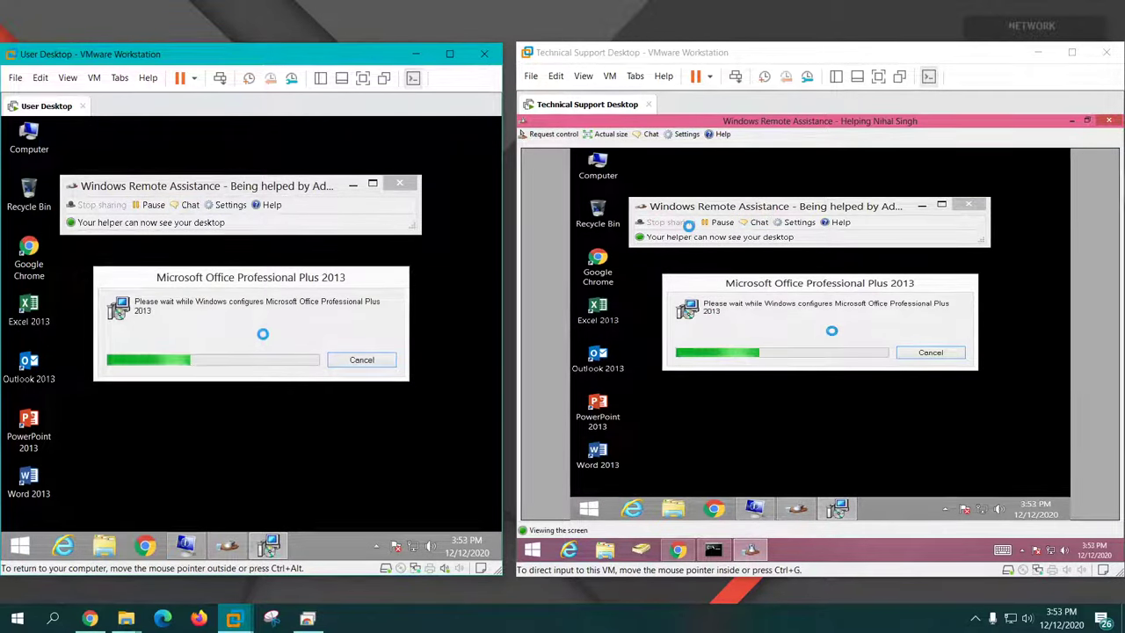
{"action": "left_click", "coordinate": [343, 361]}
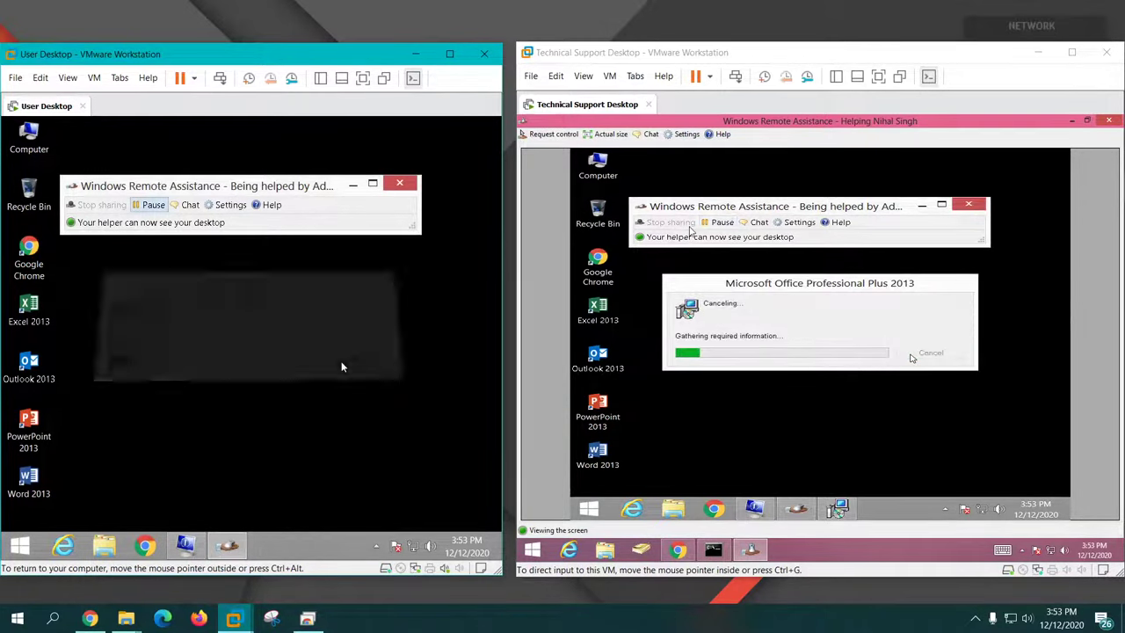
{"action": "double_click", "coordinate": [29, 310]}
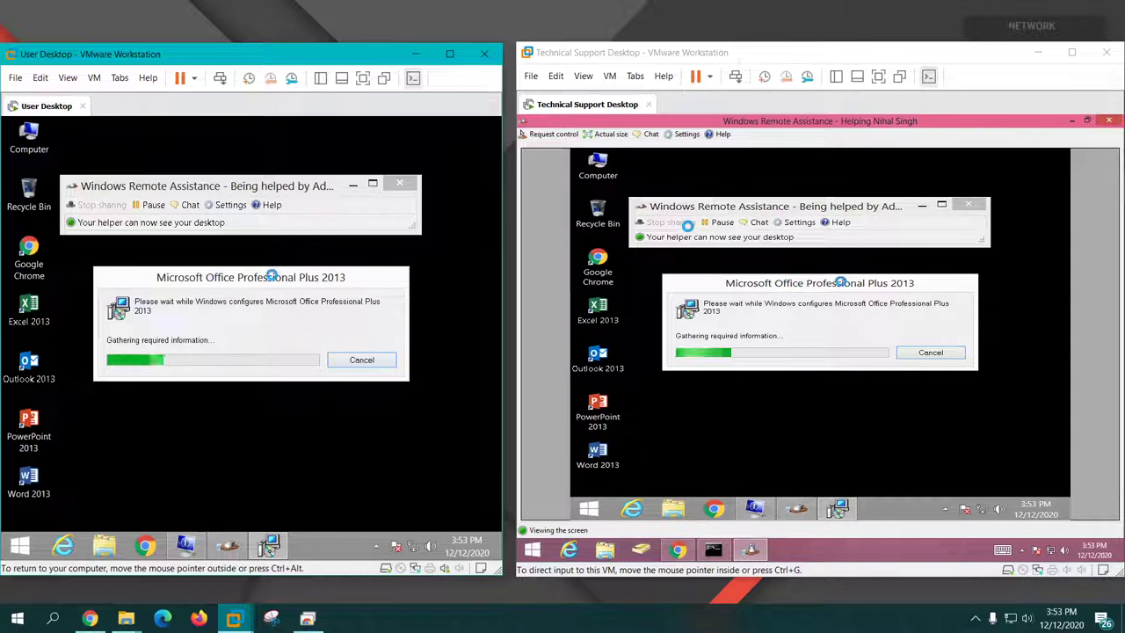
{"action": "left_click", "coordinate": [360, 361]}
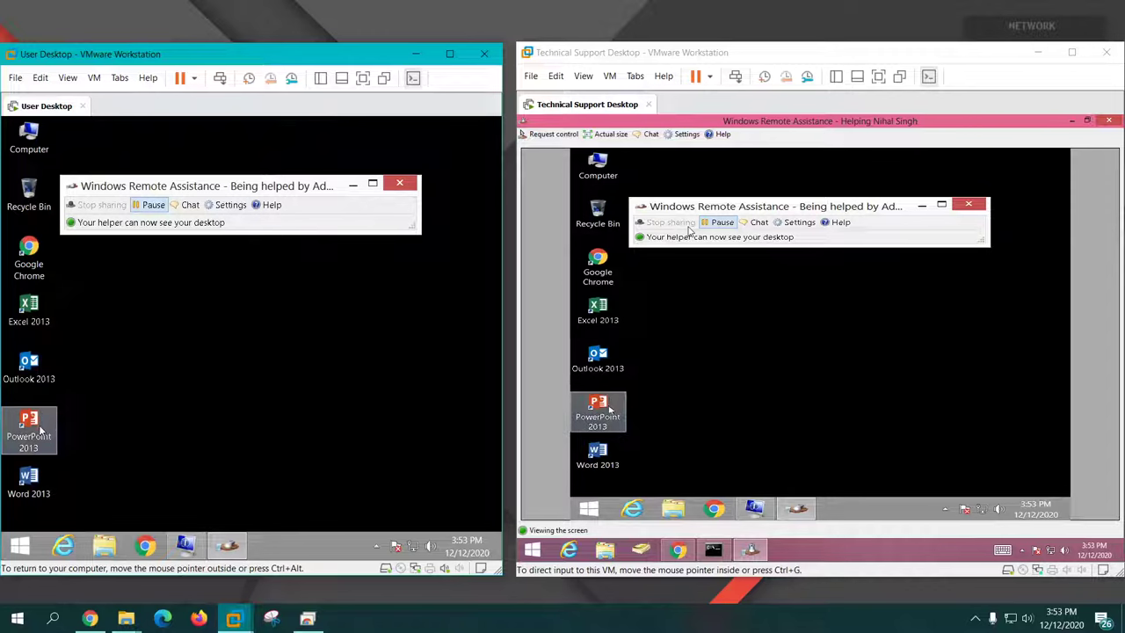
{"action": "double_click", "coordinate": [31, 481]}
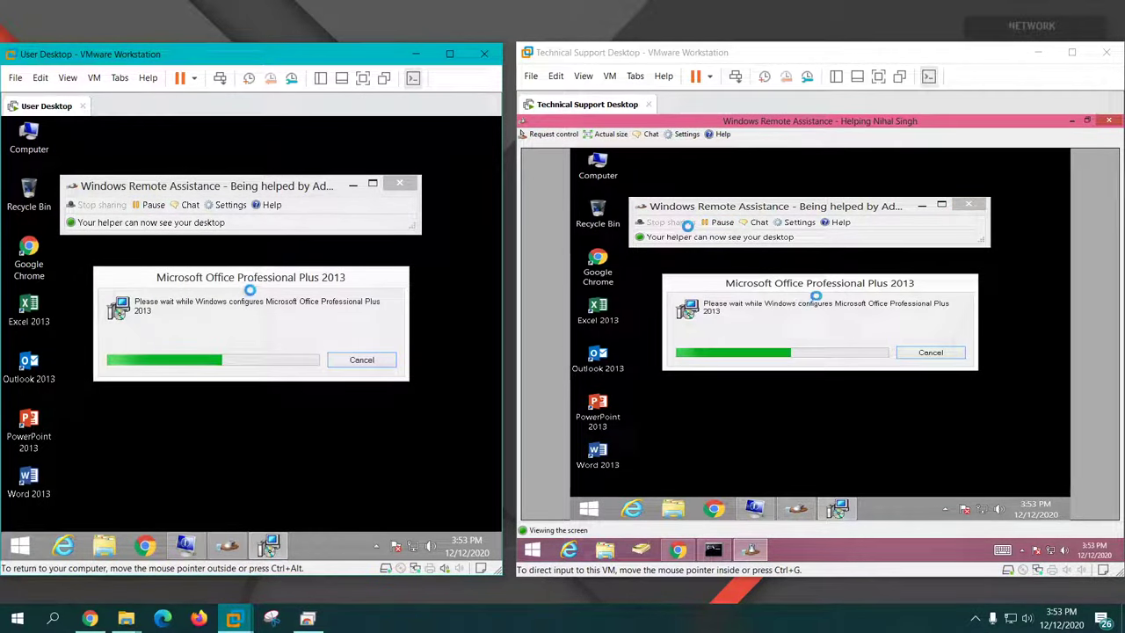
{"action": "left_click_drag", "start_coordinate": [253, 278], "coordinate": [290, 278]}
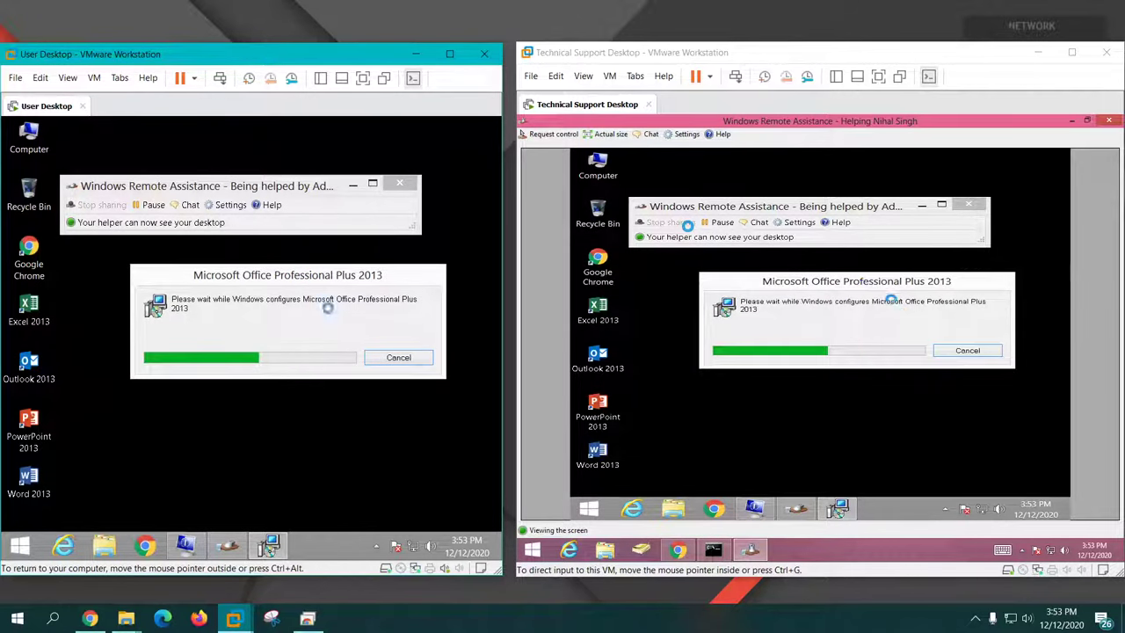
{"action": "left_click", "coordinate": [391, 358]}
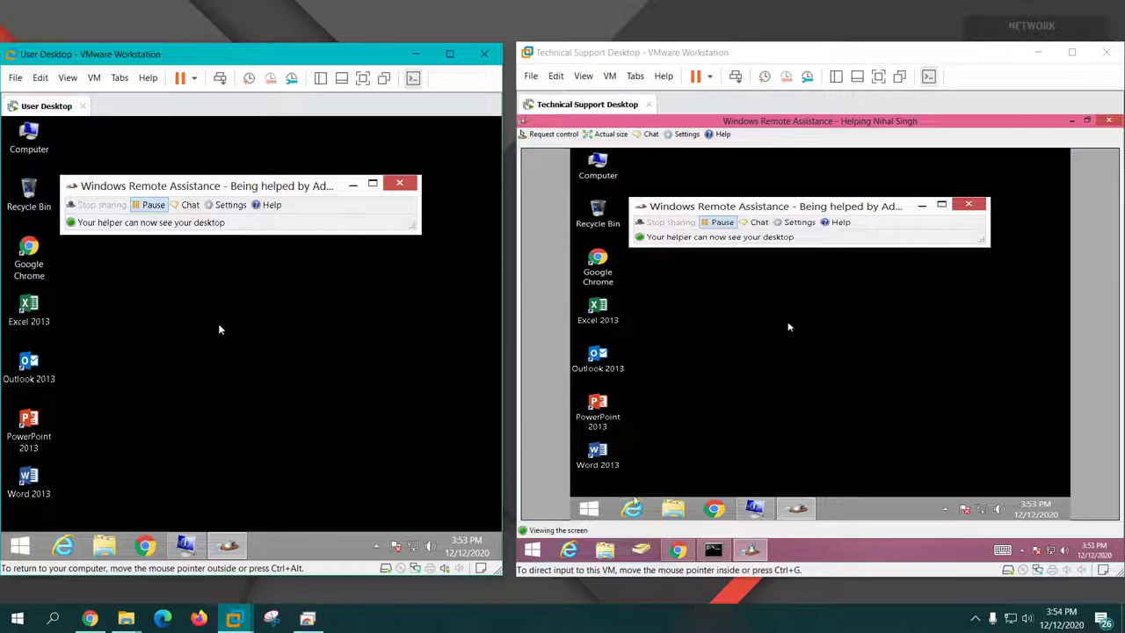
{"action": "key", "text": "ctrl+alt"}
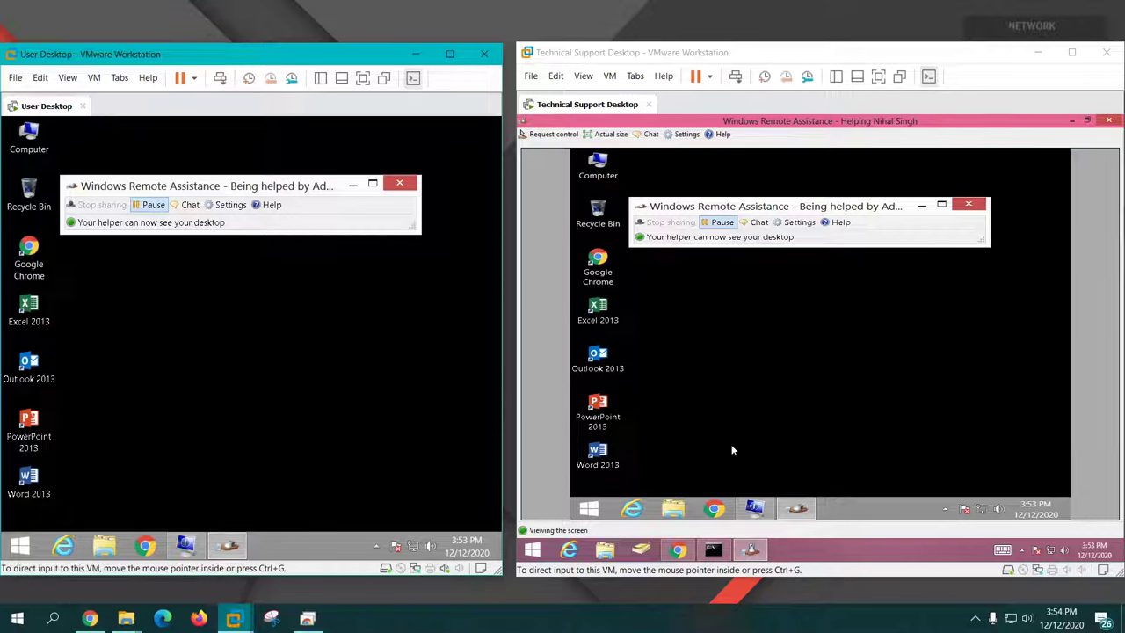
Step: Request control of win801 and approve it, with permission to answer UAC prompts
{"action": "left_click", "coordinate": [962, 394]}
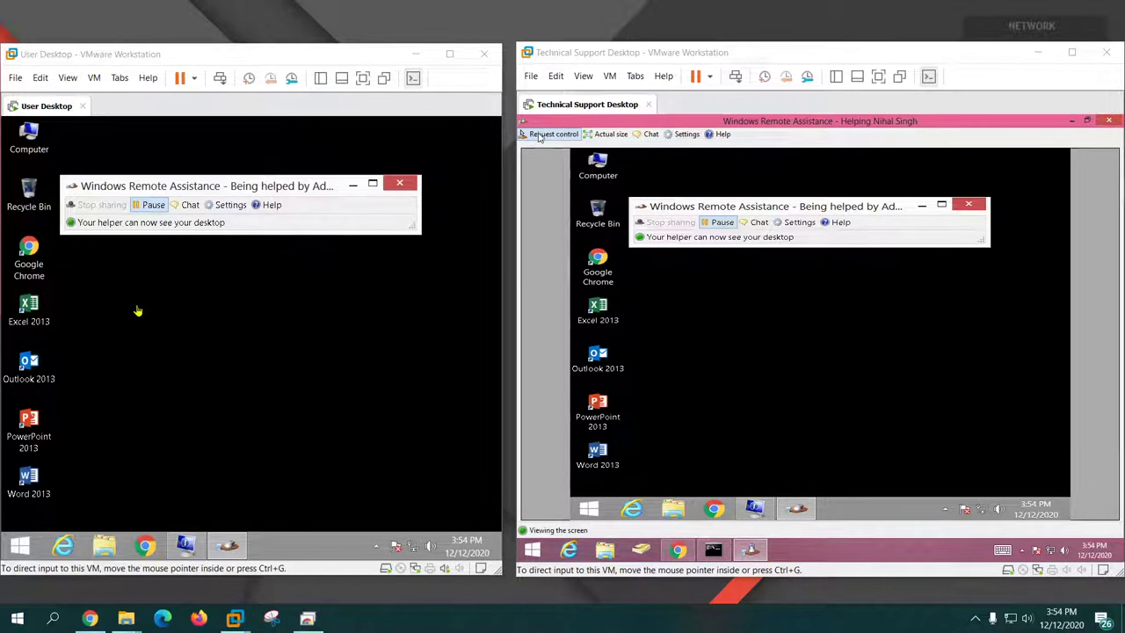
{"action": "left_click", "coordinate": [540, 134]}
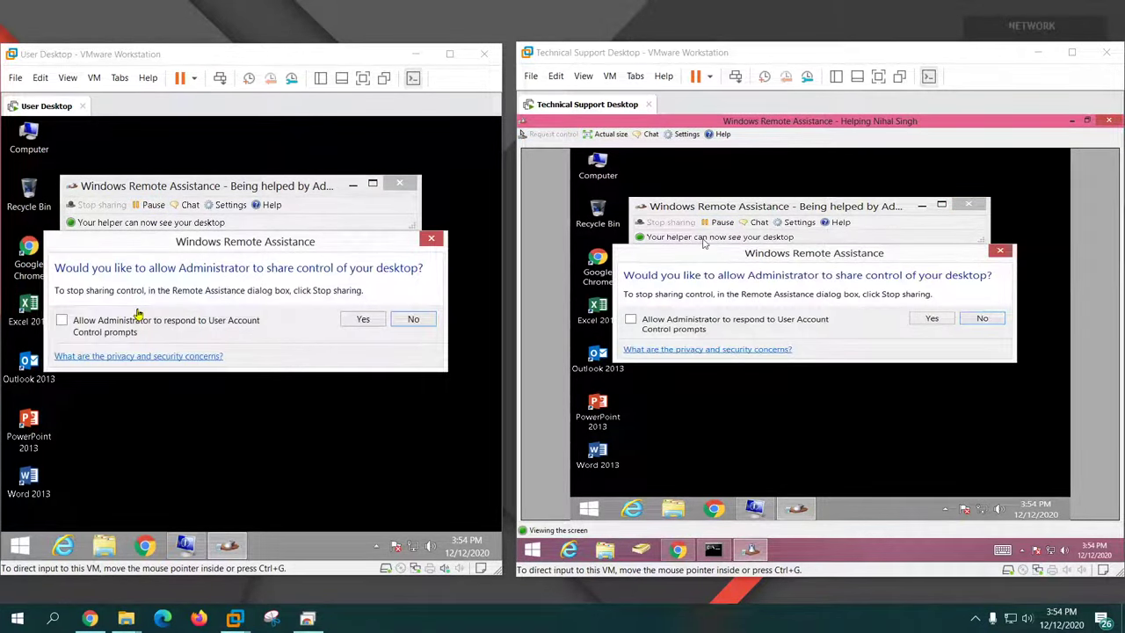
{"action": "left_click", "coordinate": [132, 301]}
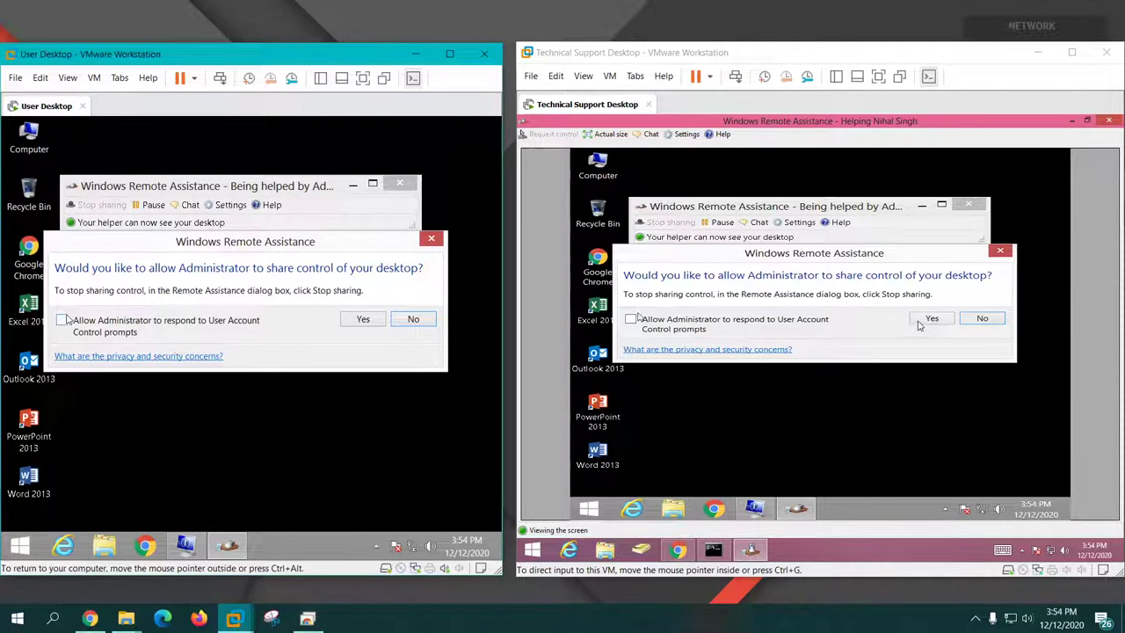
{"action": "left_click", "coordinate": [63, 323]}
{"action": "left_click", "coordinate": [362, 319]}
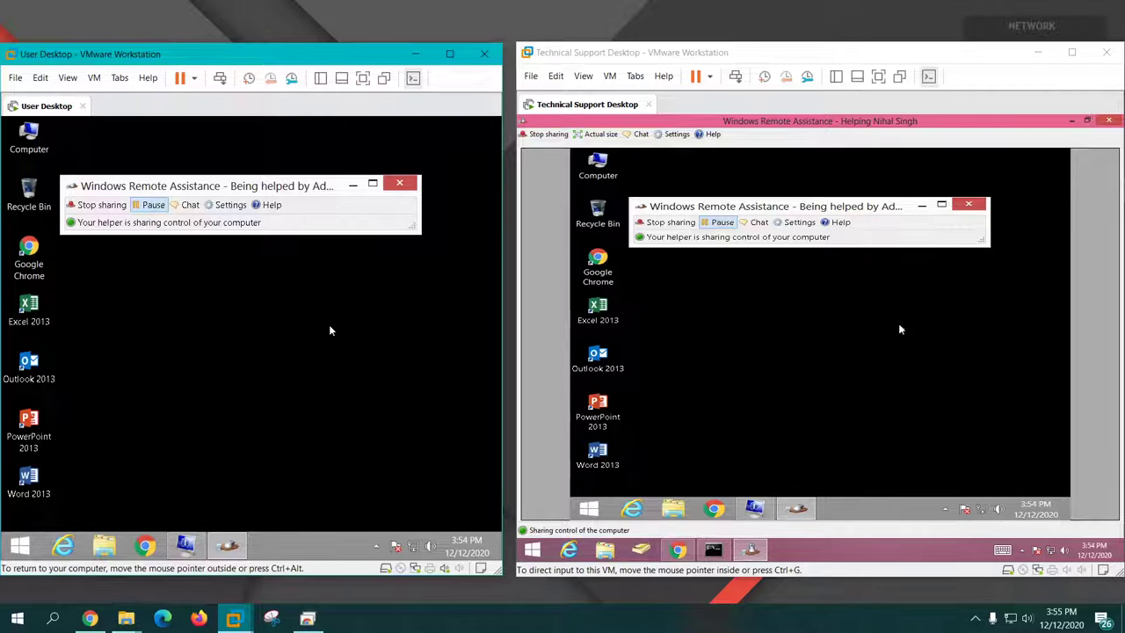
Step: Launch appwiz.cpl from Run on win801 and bring up options for Office Professional Plus 2013
{"action": "left_click", "coordinate": [587, 509]}
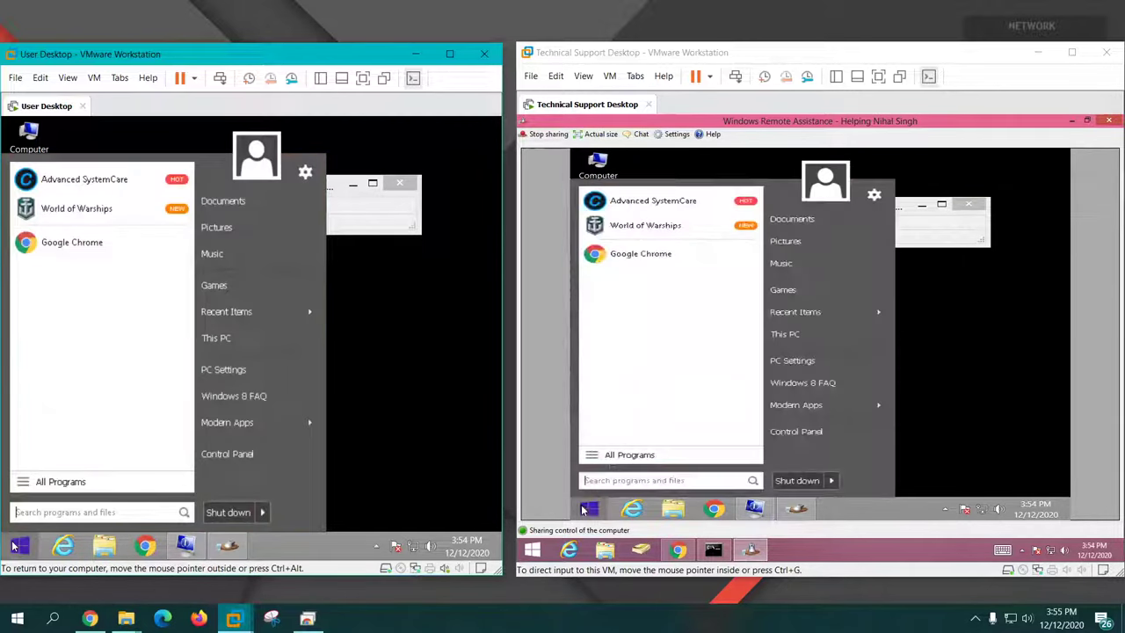
{"action": "left_click", "coordinate": [621, 480]}
{"action": "type", "text": "run"}
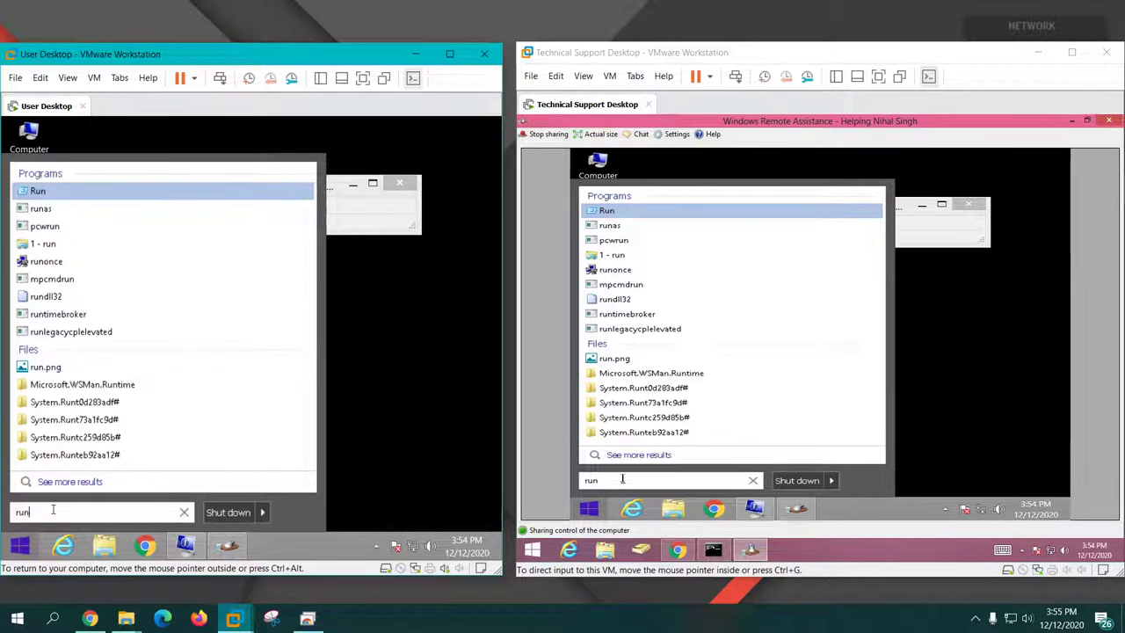
{"action": "key", "text": "Return"}
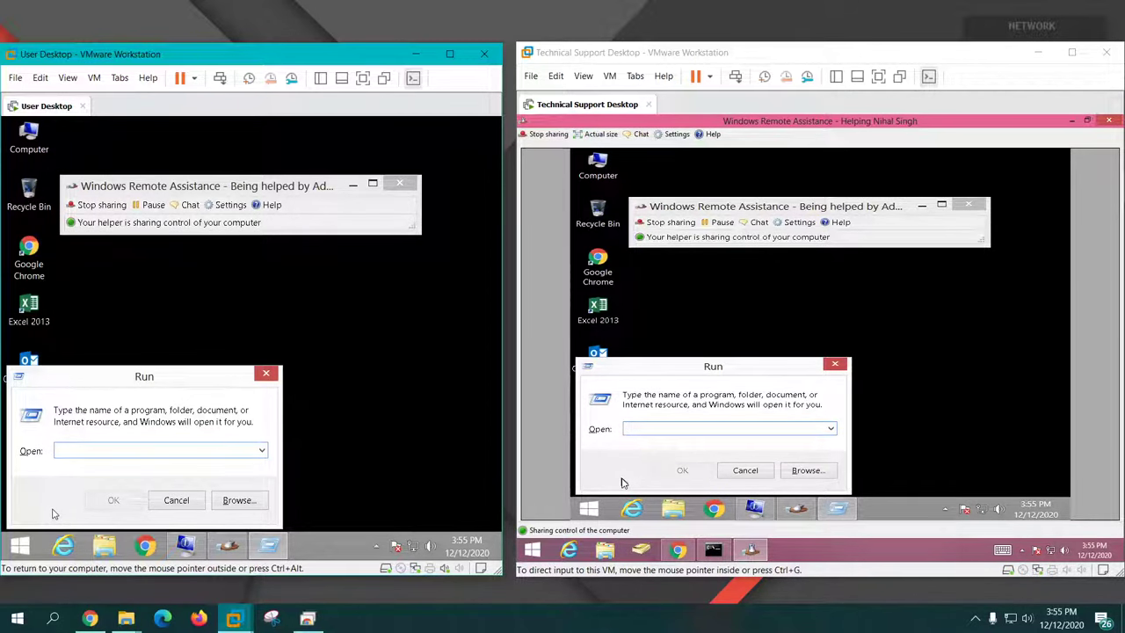
{"action": "type", "text": "appwiz"}
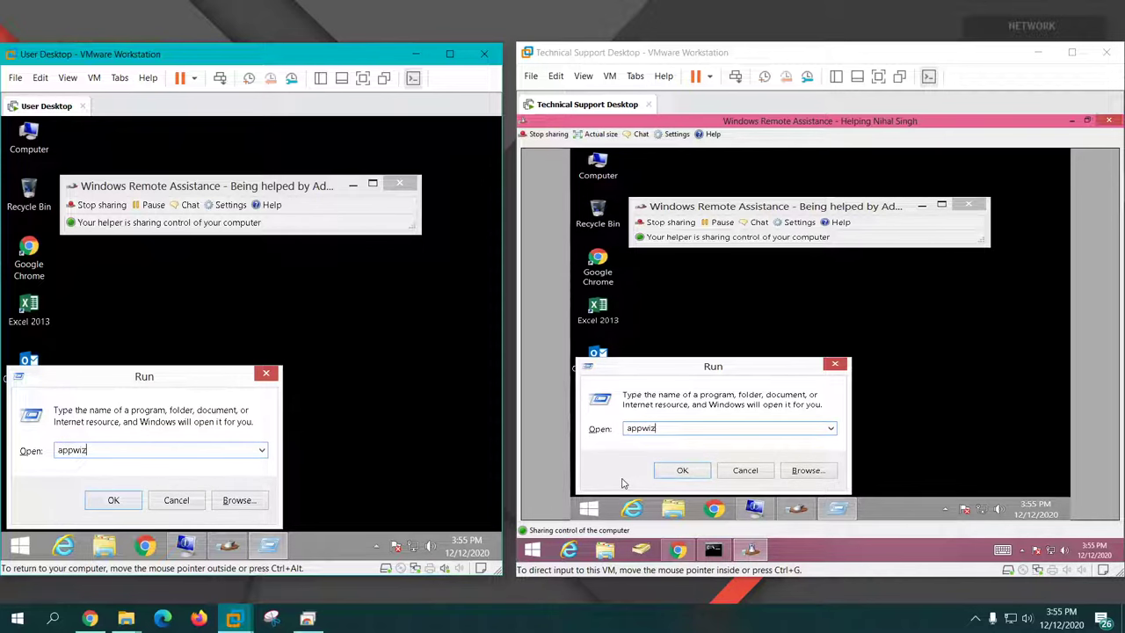
{"action": "type", "text": ".cpl"}
{"action": "key", "text": "Return"}
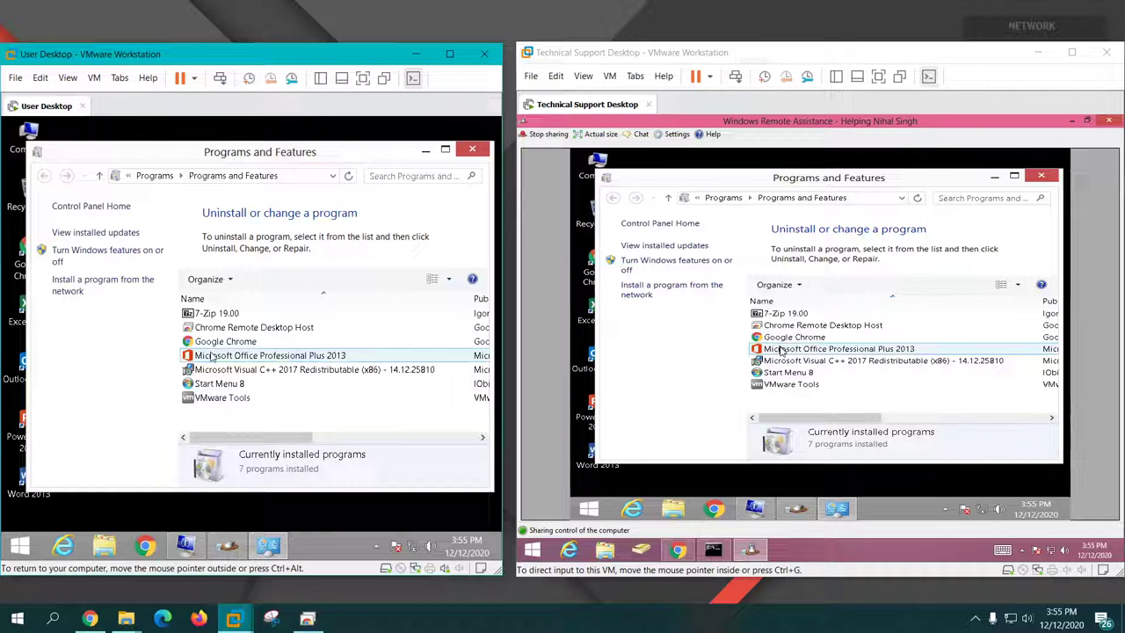
{"action": "right_click", "coordinate": [211, 357]}
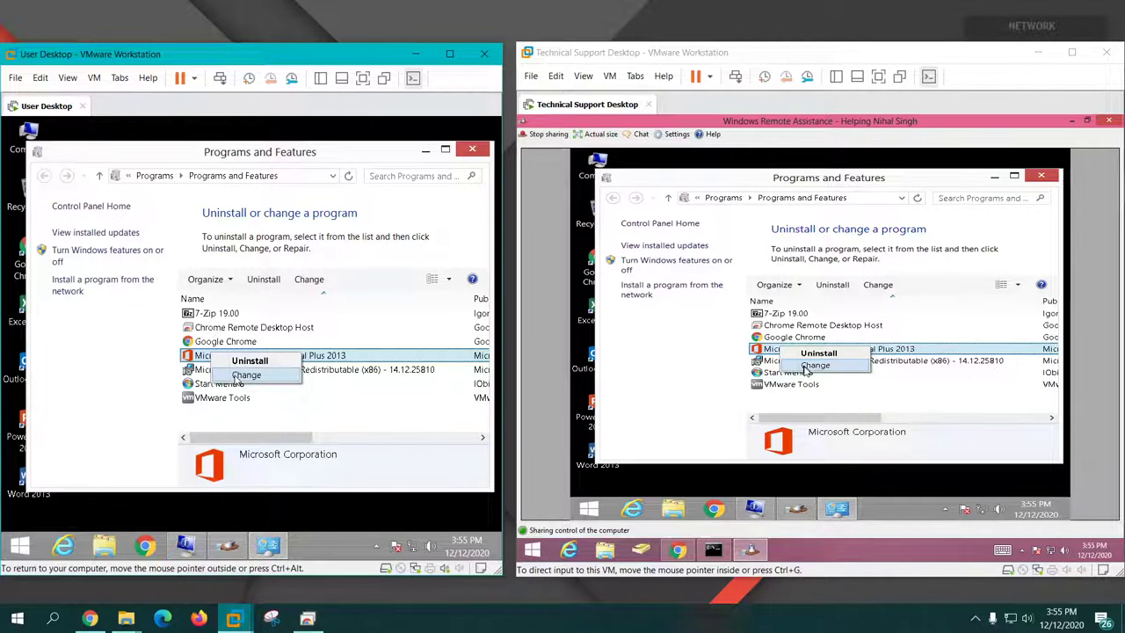
Step: Choose Change, select Repair and continue for Microsoft Office Professional Plus 2013
{"action": "left_click", "coordinate": [808, 366]}
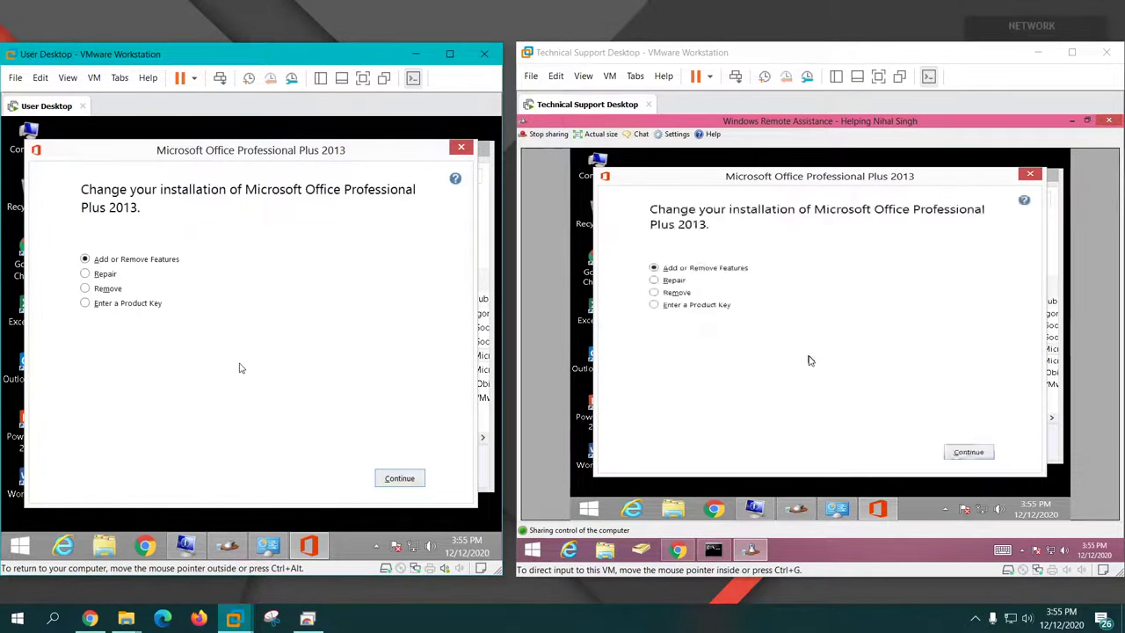
{"action": "left_click", "coordinate": [655, 281]}
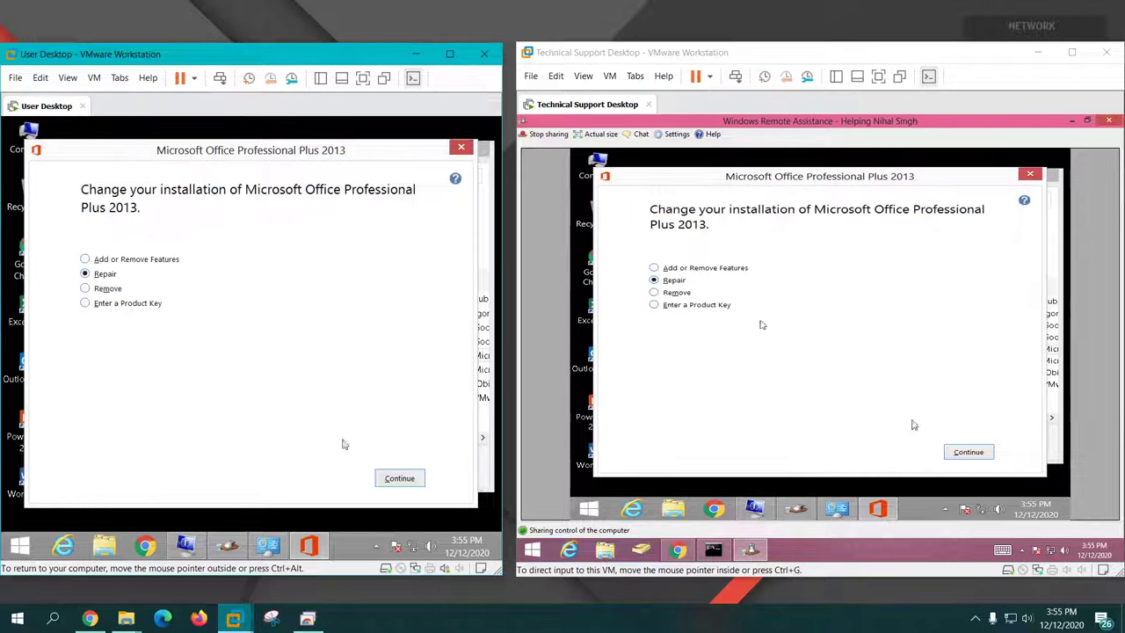
{"action": "left_click", "coordinate": [971, 454]}
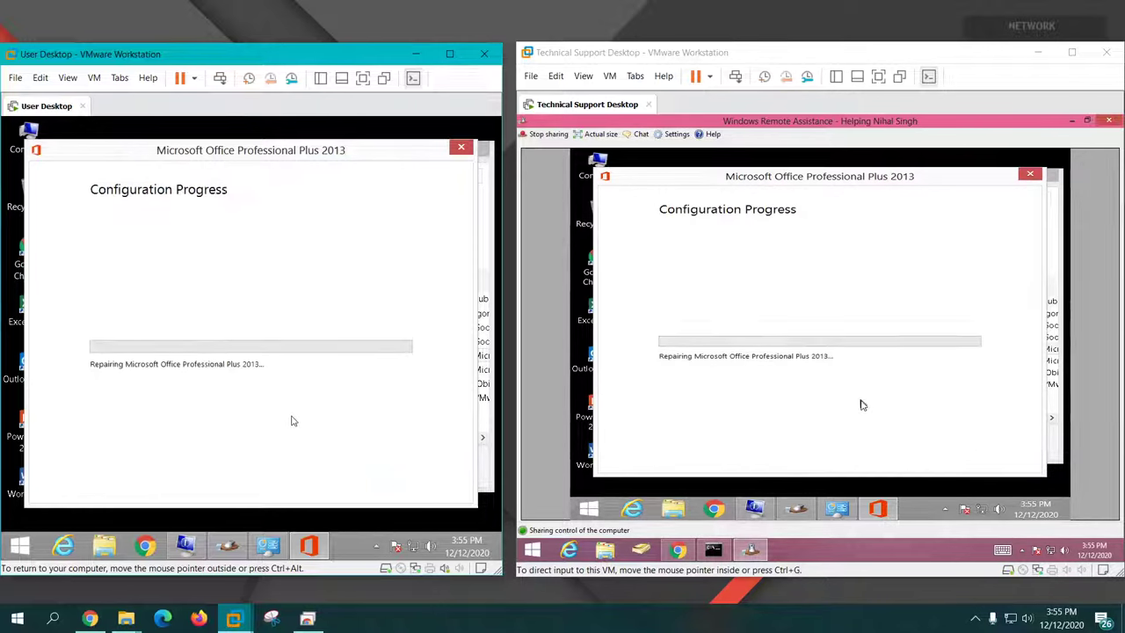
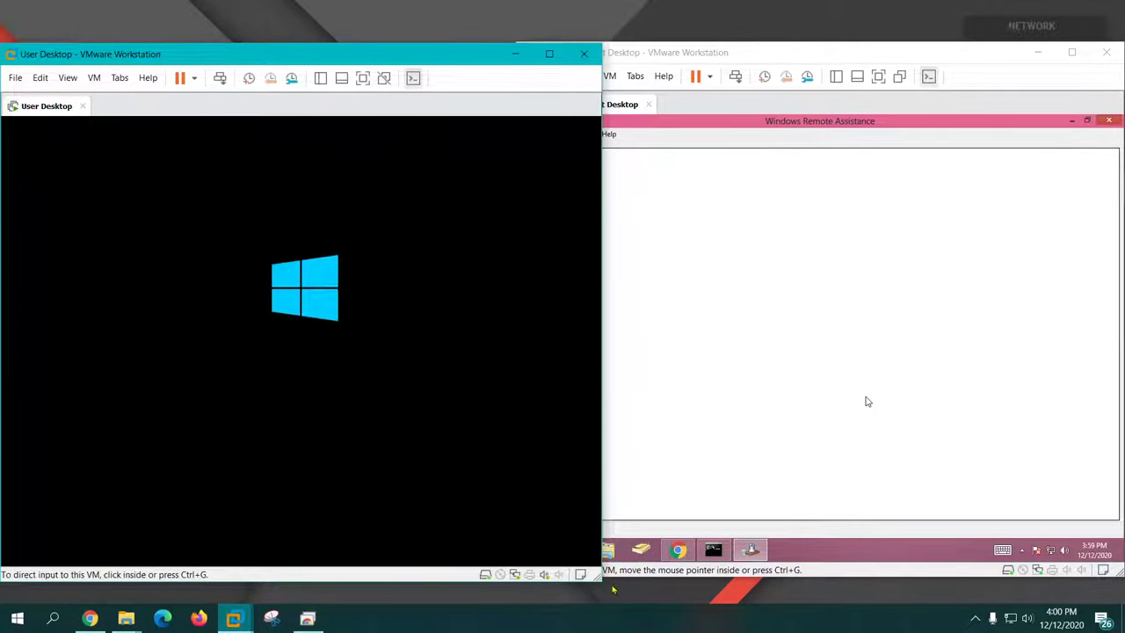
Step: Resize the VM window and lift the User Desktop VM's lock screen
{"action": "left_click_drag", "start_coordinate": [596, 575], "coordinate": [507, 572]}
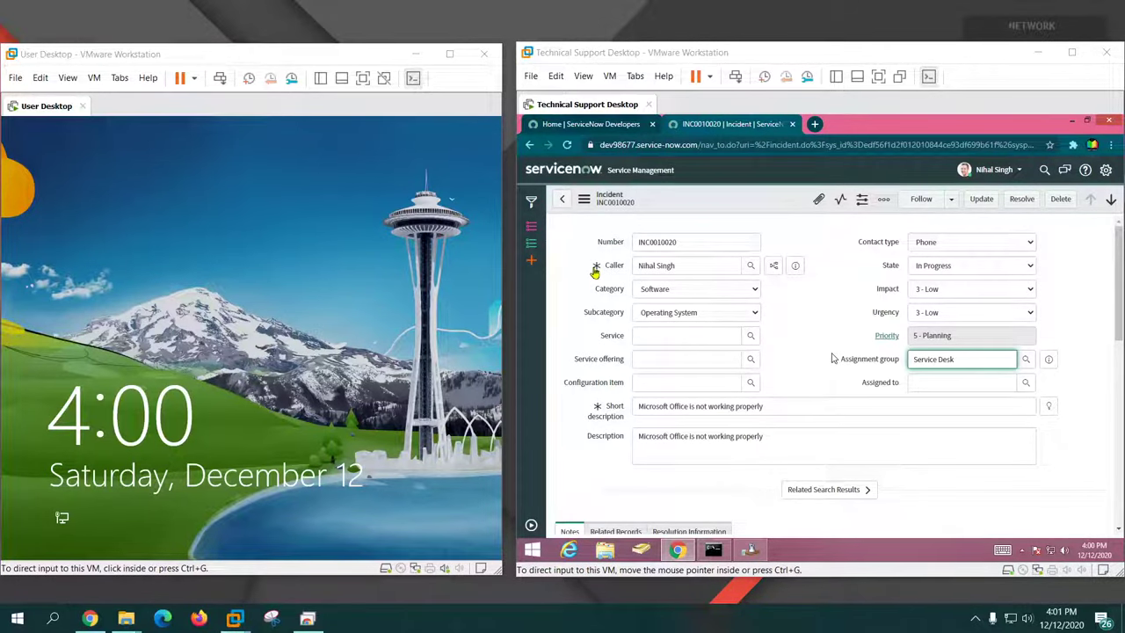
{"action": "left_click", "coordinate": [221, 297]}
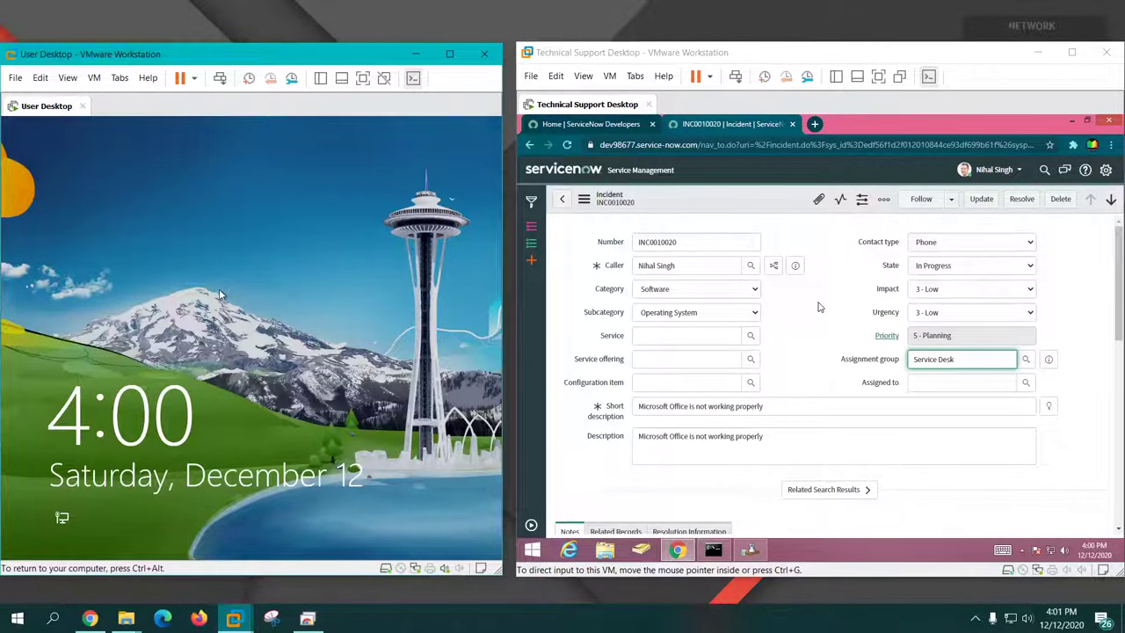
{"action": "left_click", "coordinate": [221, 297]}
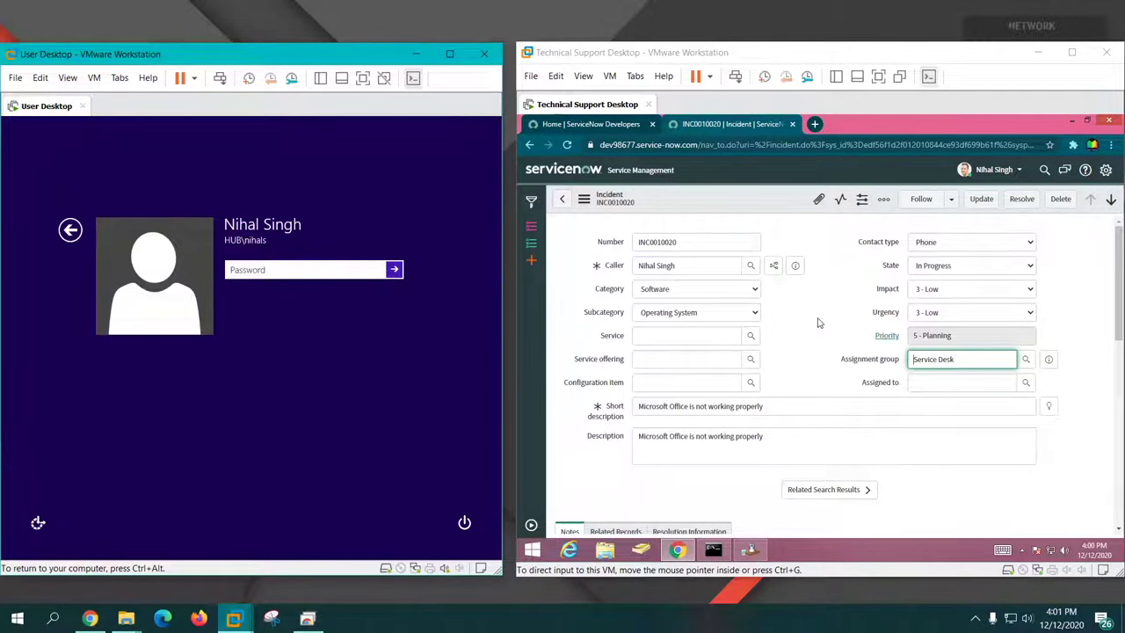
{"action": "scroll", "coordinate": [815, 327], "scroll_direction": "down", "scroll_amount": 5}
Step: Sign in on the User Desktop VM with the account password, then focus the incident's Work notes
{"action": "type", "text": "•"}
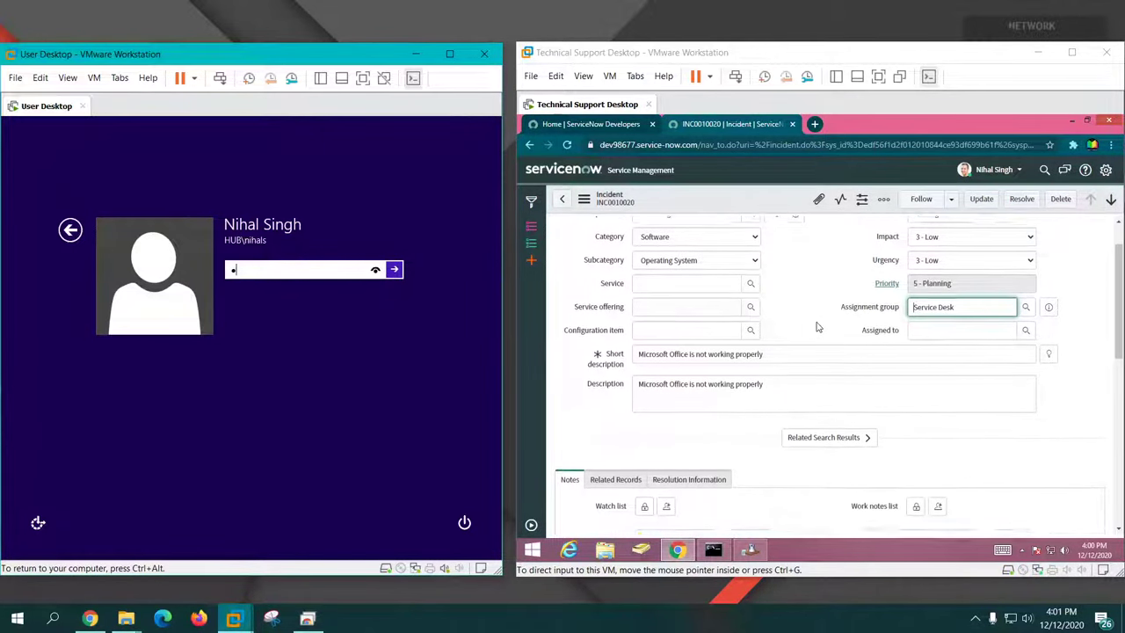
{"action": "key", "text": "BackSpace"}
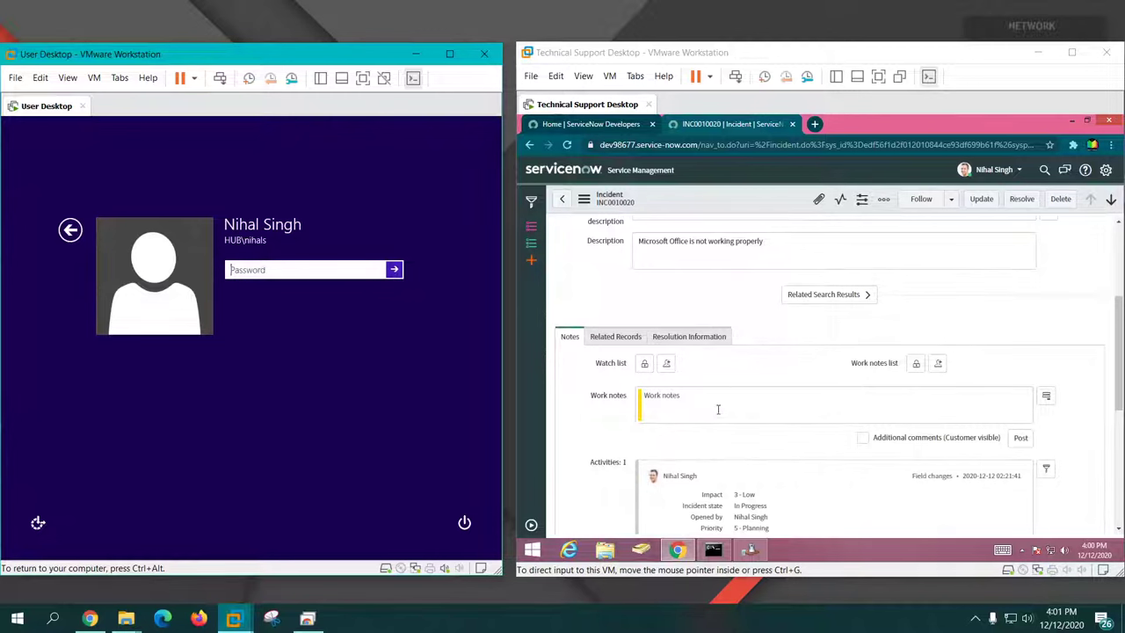
{"action": "type", "text": "•"}
{"action": "key", "text": "BackSpace"}
{"action": "type", "text": "•••••"}
{"action": "key", "text": "ctrl+a"}
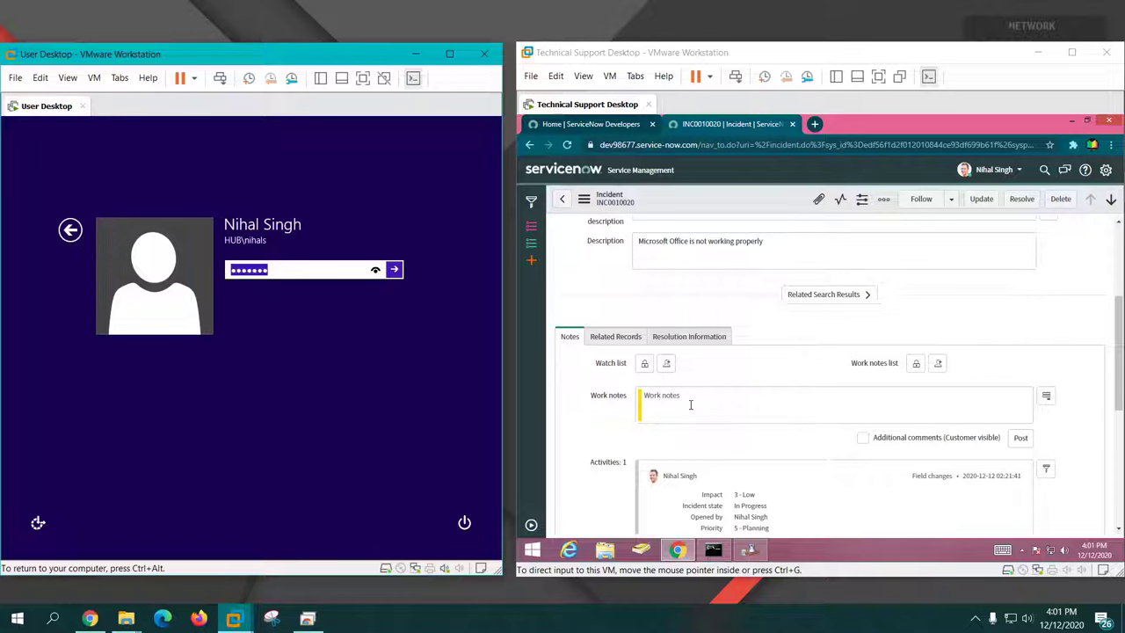
{"action": "scroll", "coordinate": [690, 405], "scroll_direction": "up", "scroll_amount": 3}
{"action": "key", "text": "BackSpace"}
{"action": "type", "text": "•••"}
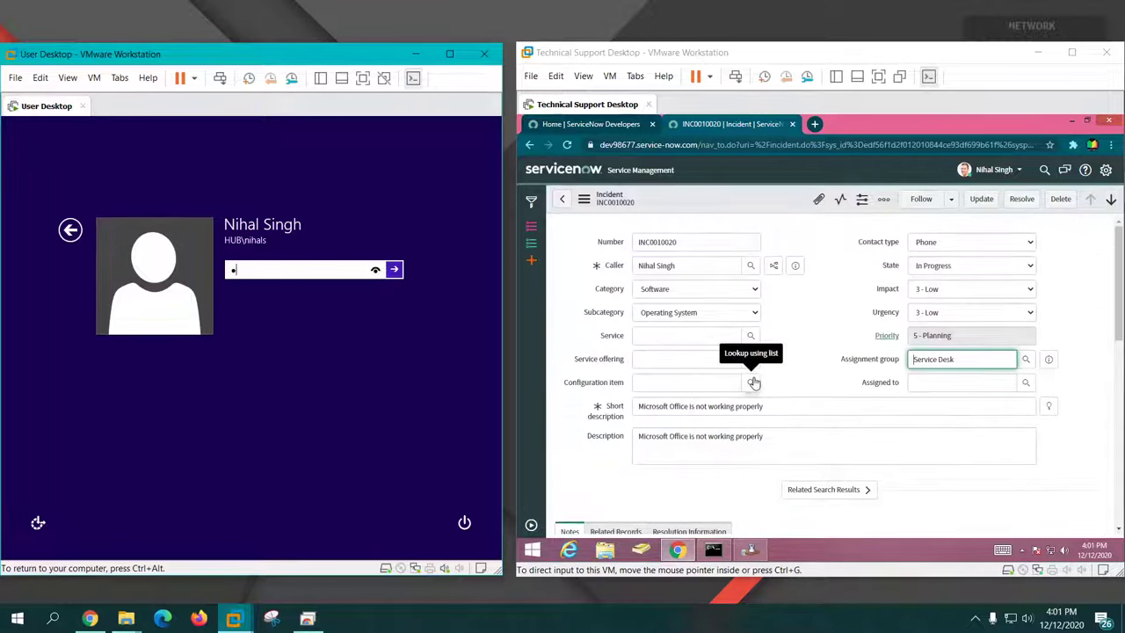
{"action": "type", "text": "••••"}
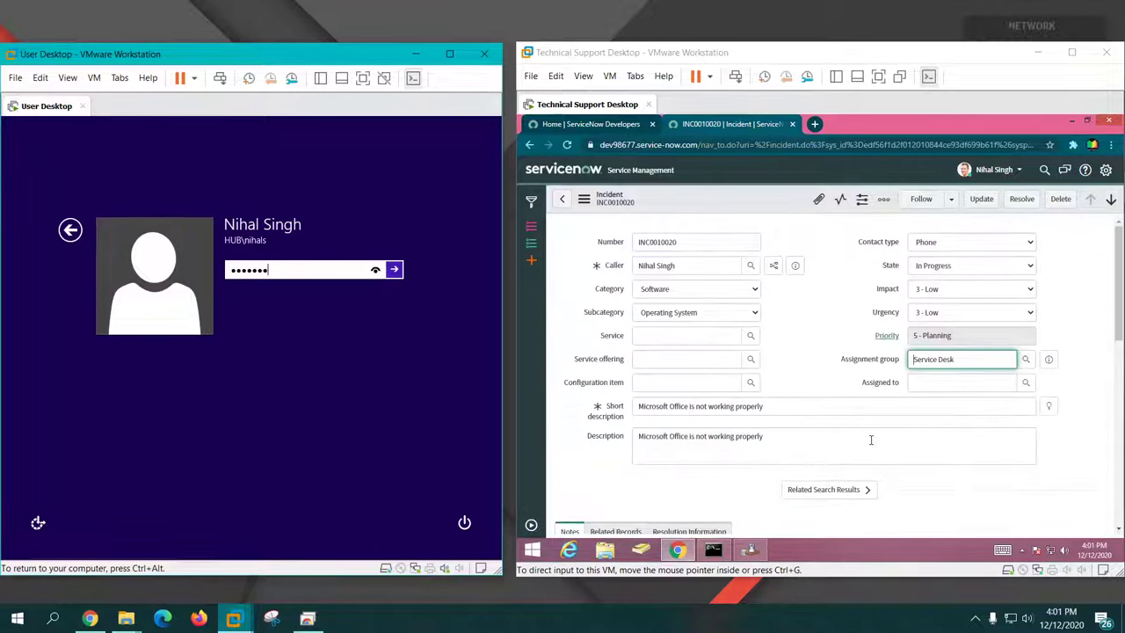
{"action": "key", "text": "Return"}
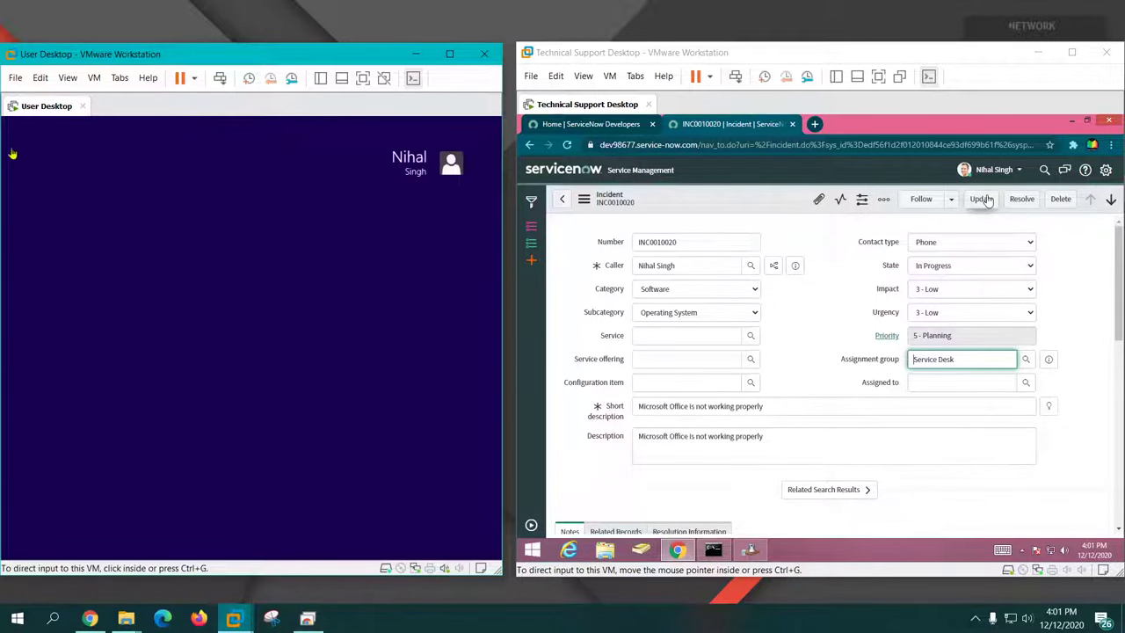
{"action": "scroll", "coordinate": [911, 422], "scroll_direction": "down", "scroll_amount": 5}
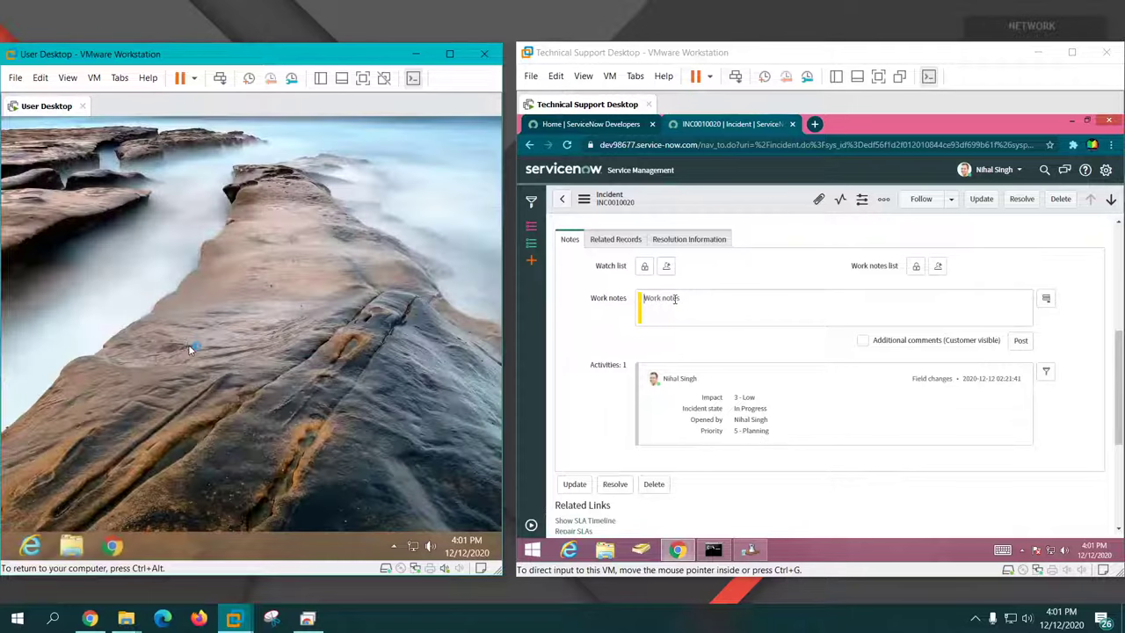
{"action": "left_click", "coordinate": [673, 300]}
Step: Start the work note 'Microsoft Office Repaired from Programs and features' while advancing Outlook's setup wizard
{"action": "type", "text": "Microsoft"}
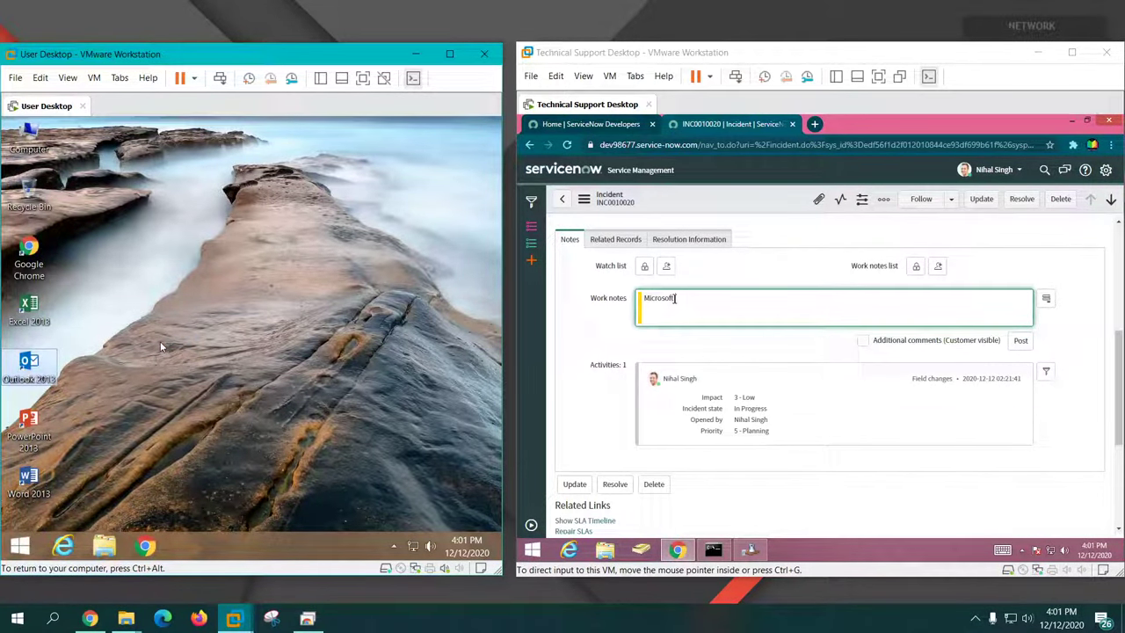
{"action": "type", "text": " Office"}
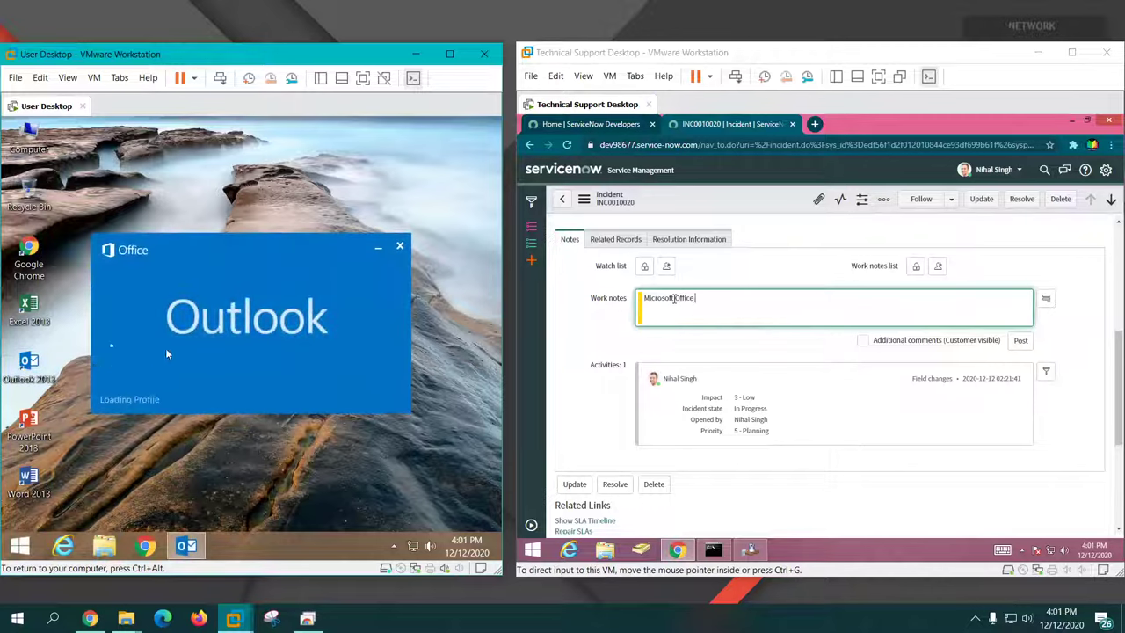
{"action": "type", "text": " Repair"}
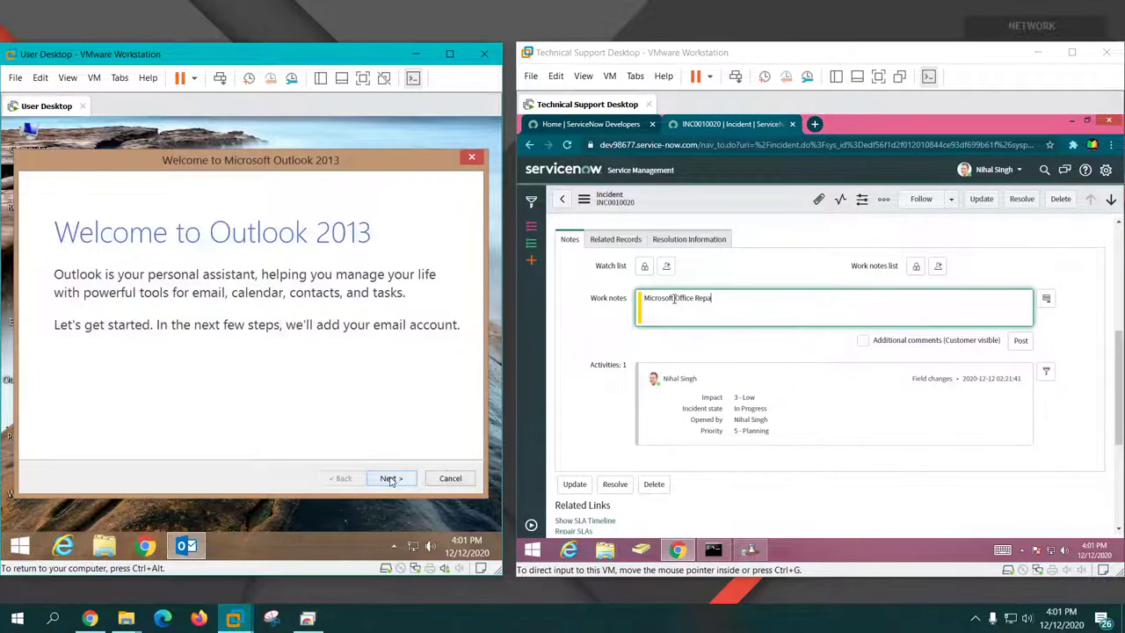
{"action": "left_click", "coordinate": [387, 476]}
{"action": "type", "text": "ed"}
{"action": "left_click", "coordinate": [390, 480]}
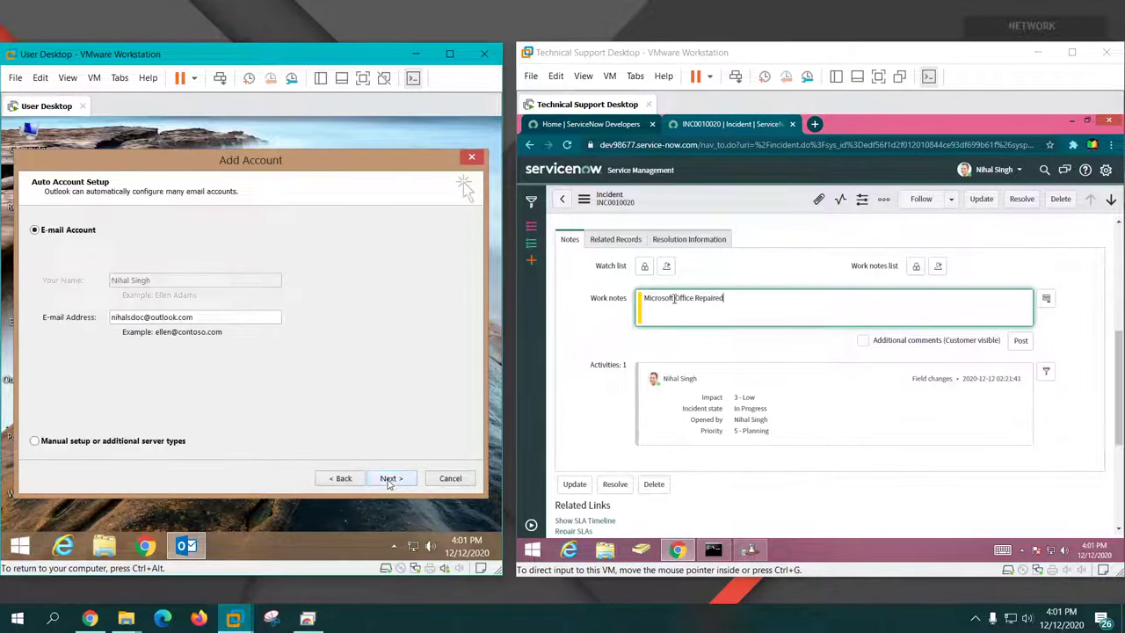
{"action": "type", "text": "from"}
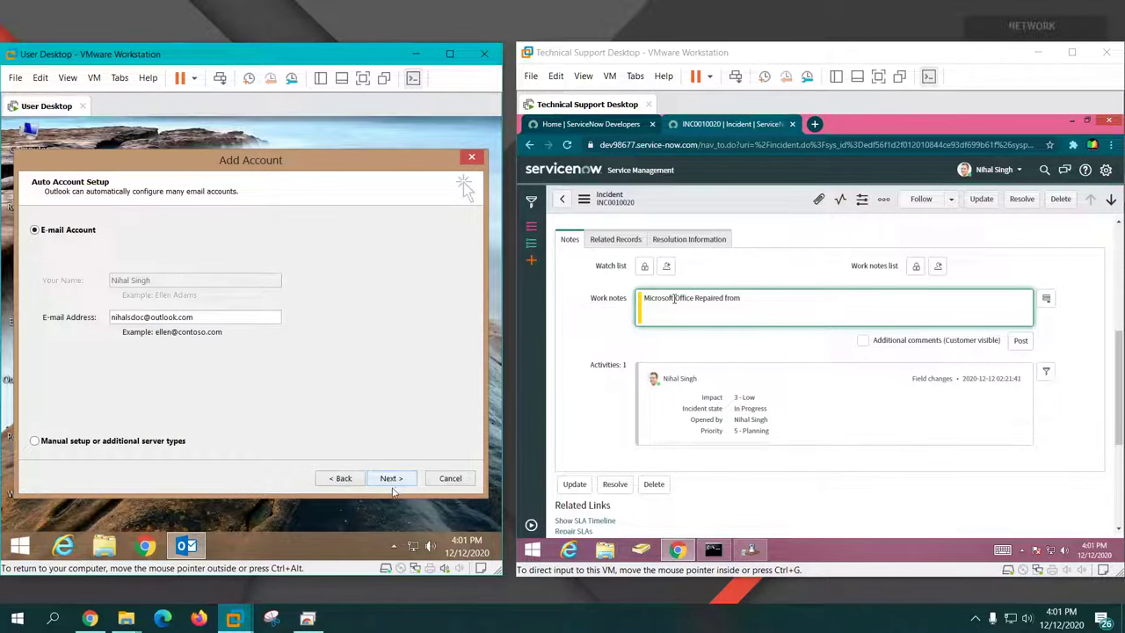
{"action": "type", "text": " P"}
{"action": "left_click", "coordinate": [392, 480]}
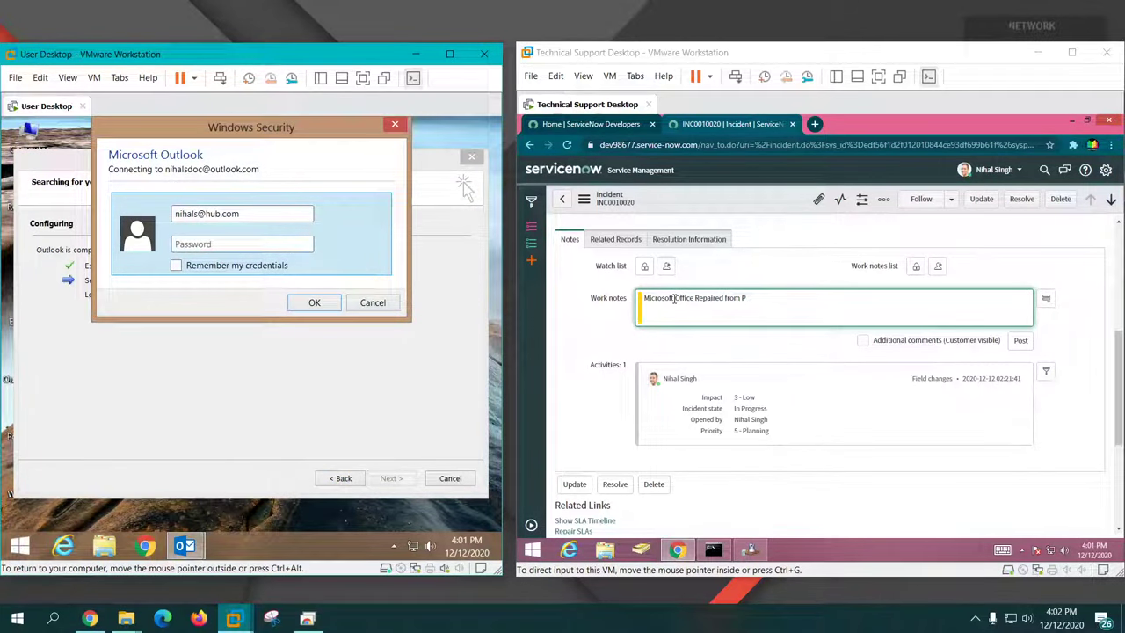
{"action": "type", "text": "ro"}
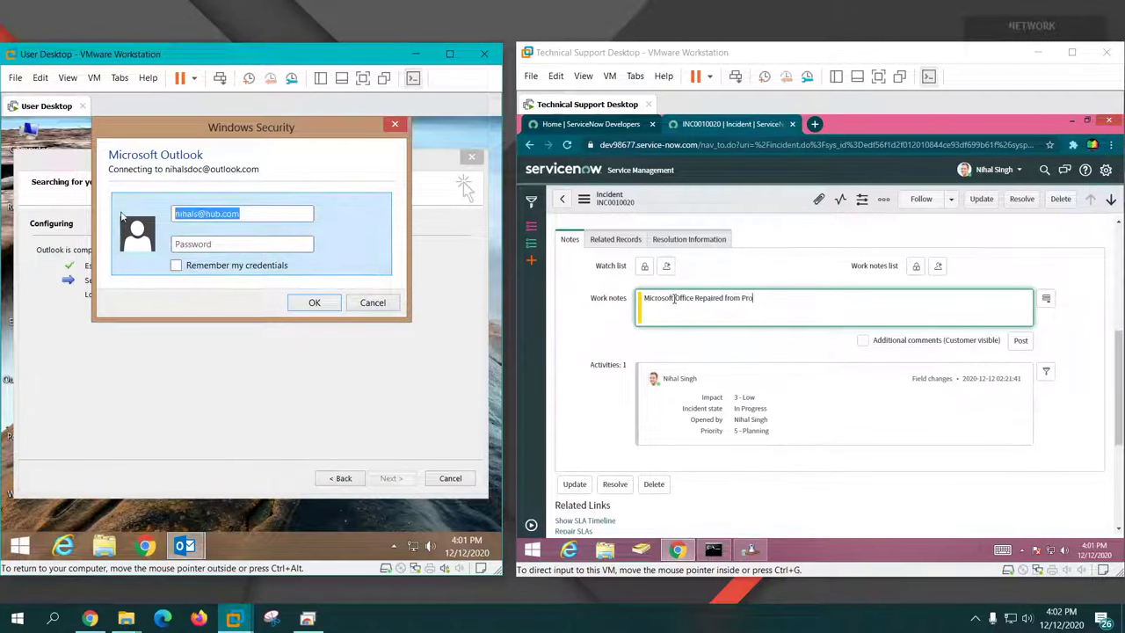
{"action": "type", "text": "nihal"}
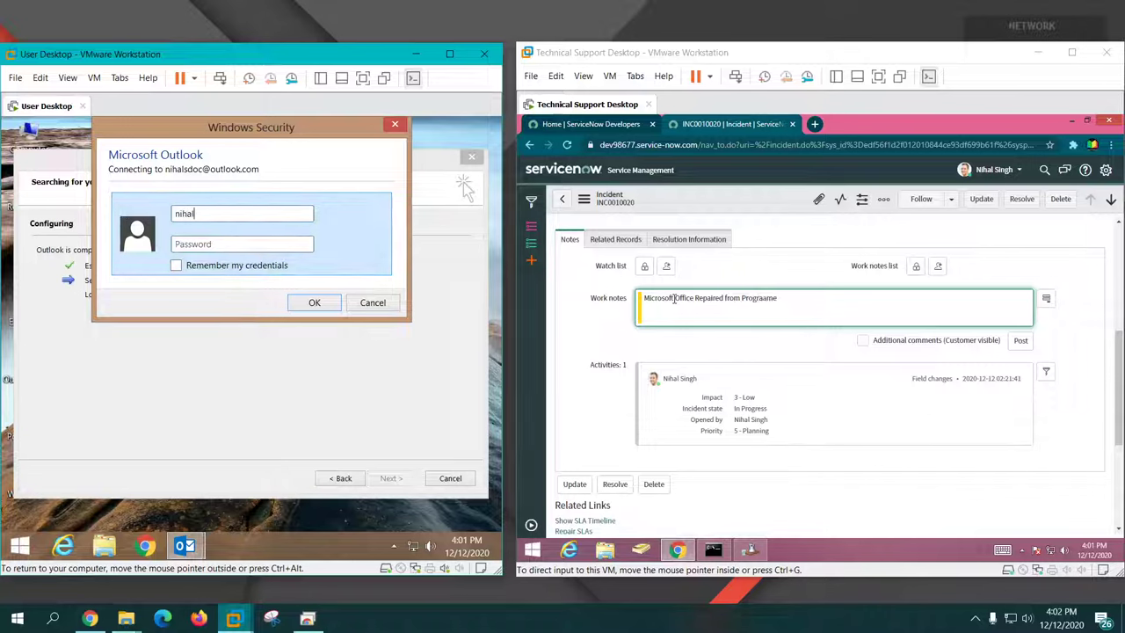
{"action": "type", "text": "sdoc an"}
{"action": "type", "text": "d fea@h"}
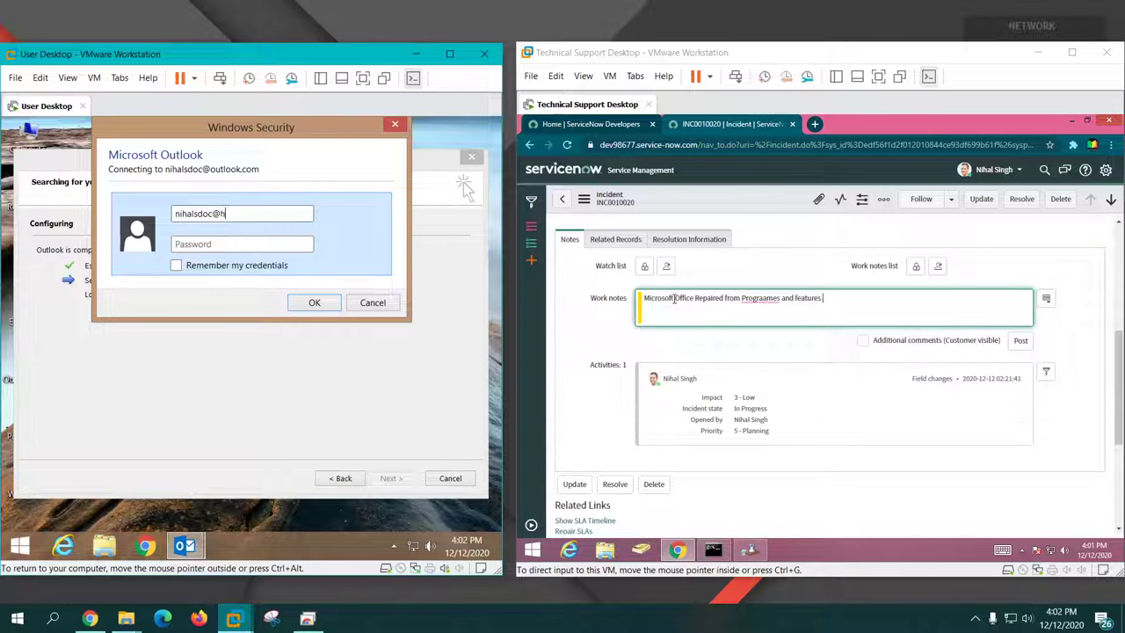
{"action": "key", "text": "BackSpace"}
{"action": "key", "text": "BackSpace"}
{"action": "key", "text": "BackSpace"}
{"action": "type", "text": "turesoutlook. via contocom"}
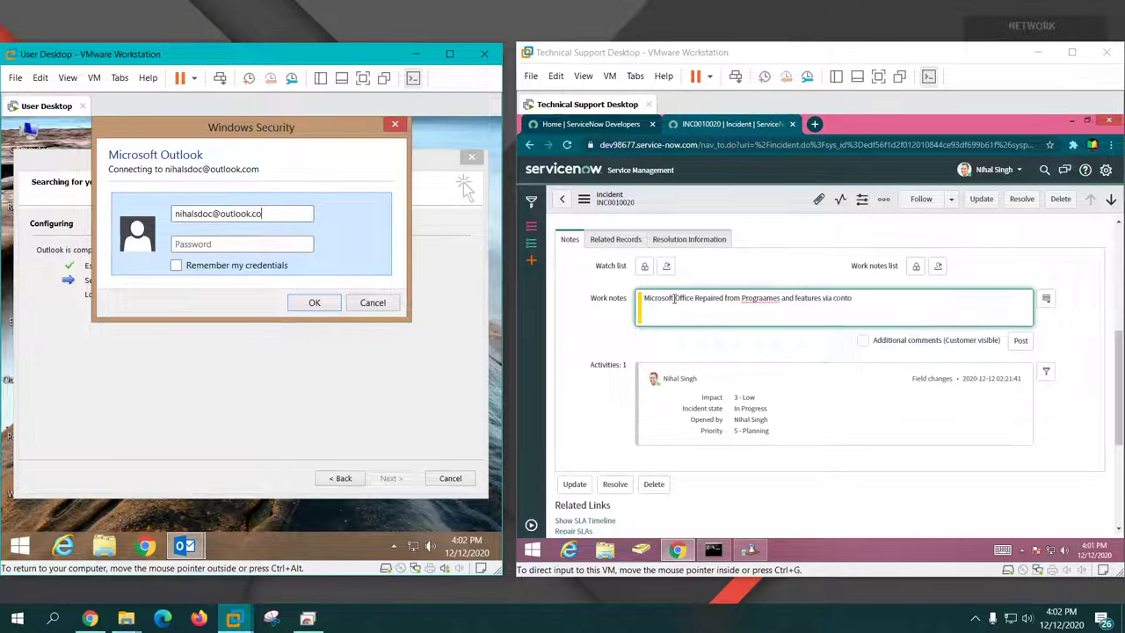
Step: Finish the note with 'through control panel', correct 'Prograames' to 'Programs', and complete Outlook account setup
{"action": "key", "text": "BackSpace"}
{"action": "key", "text": "BackSpace"}
{"action": "key", "text": "BackSpace"}
{"action": "key", "text": "BackSpace"}
{"action": "key", "text": "BackSpace"}
{"action": "key", "text": "BackSpace"}
{"action": "key", "text": "BackSpace"}
{"action": "key", "text": "Tab"}
{"action": "key", "text": "BackSpace"}
{"action": "type", "text": "******"}
{"action": "key", "text": "BackSpace"}
{"action": "type", "text": "through "}
{"action": "type", "text": "***co"}
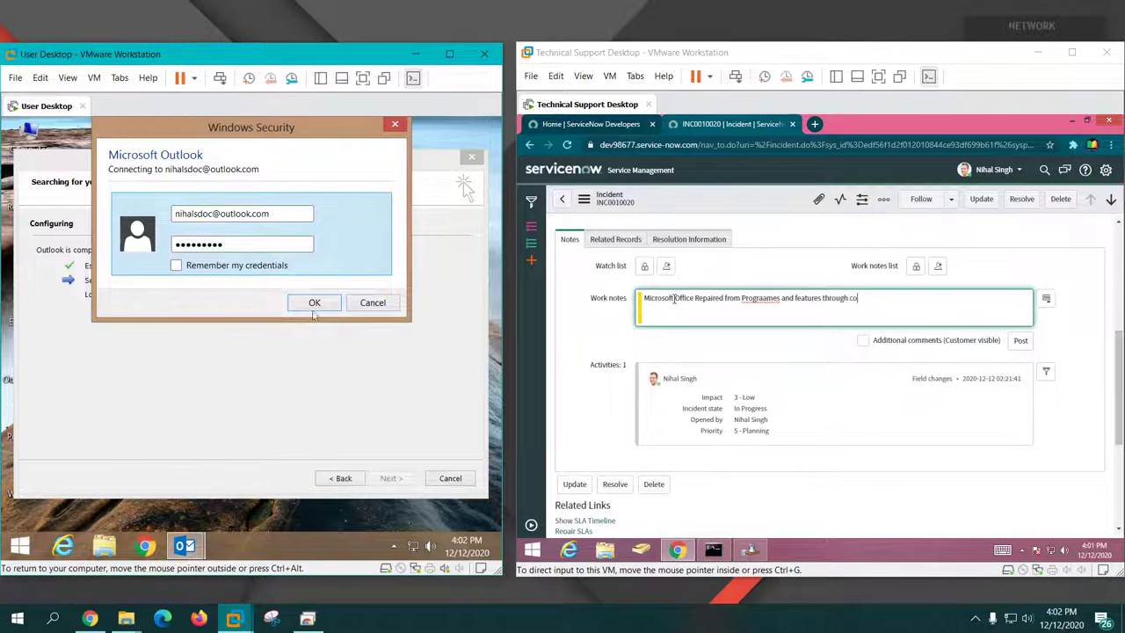
{"action": "left_click", "coordinate": [315, 304]}
{"action": "type", "text": "ntrol panel"}
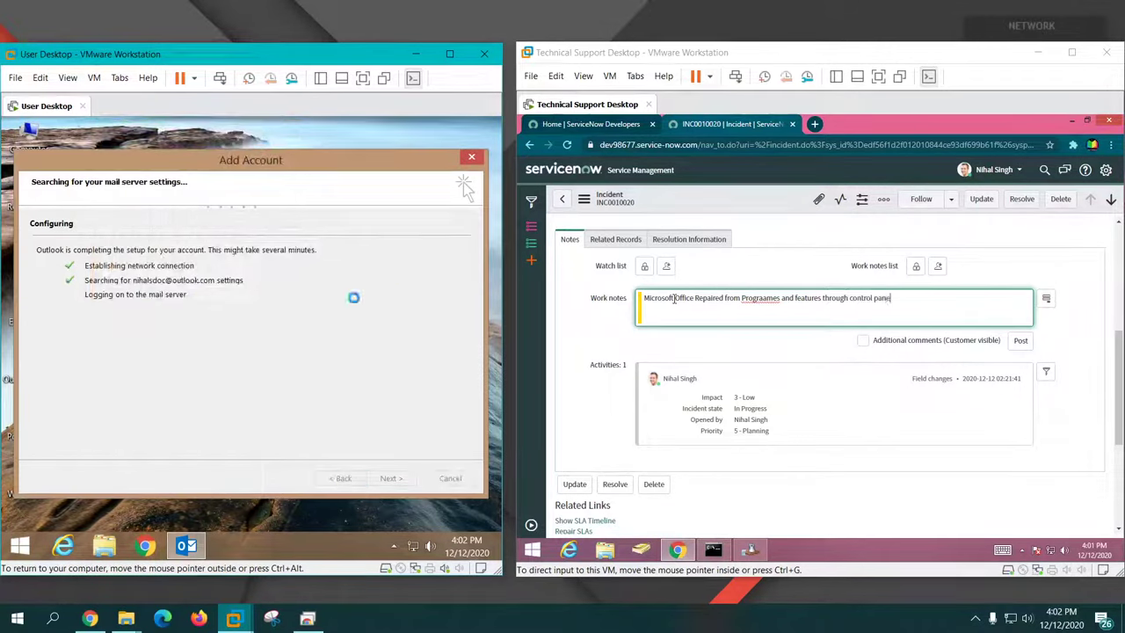
{"action": "right_click", "coordinate": [759, 297]}
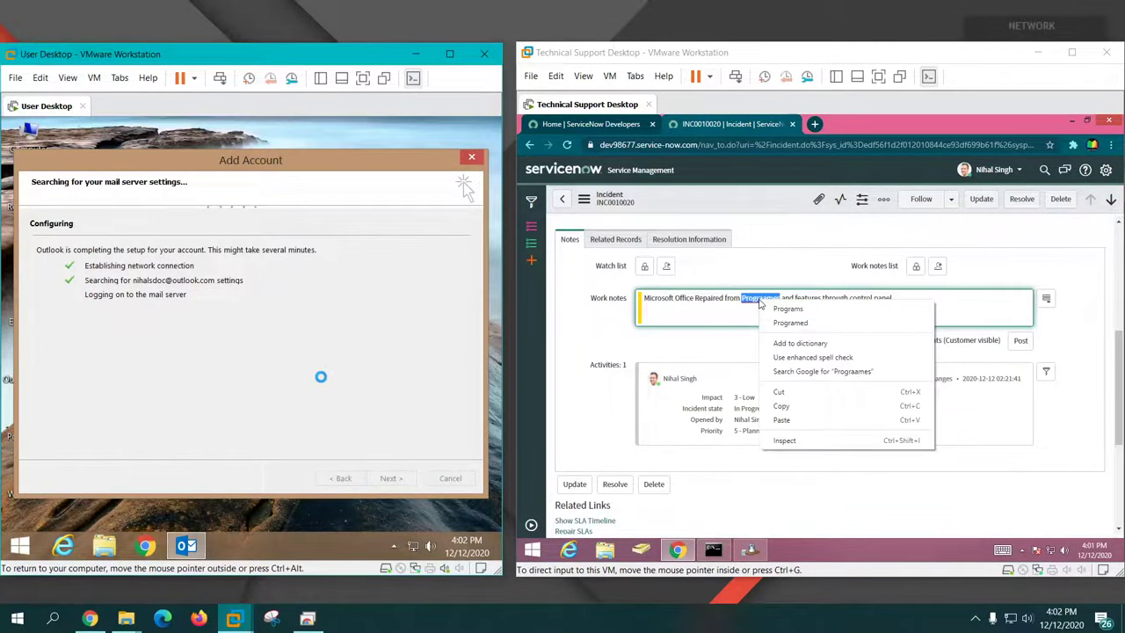
{"action": "left_click", "coordinate": [789, 310]}
{"action": "left_click", "coordinate": [391, 478]}
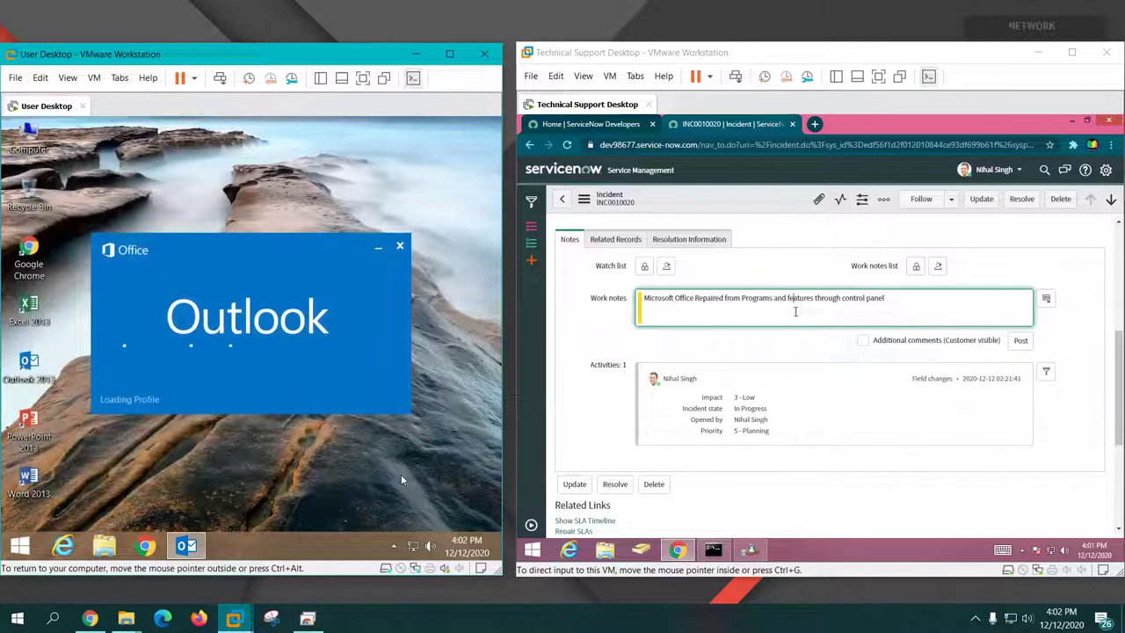
Step: Set the incident State to Resolved
{"action": "key", "text": "ctrl+a"}
{"action": "key", "text": "ctrl+c"}
{"action": "left_click", "coordinate": [796, 311]}
{"action": "scroll", "coordinate": [795, 311], "scroll_direction": "down", "scroll_amount": 3}
{"action": "scroll", "coordinate": [795, 384], "scroll_direction": "up", "scroll_amount": 5}
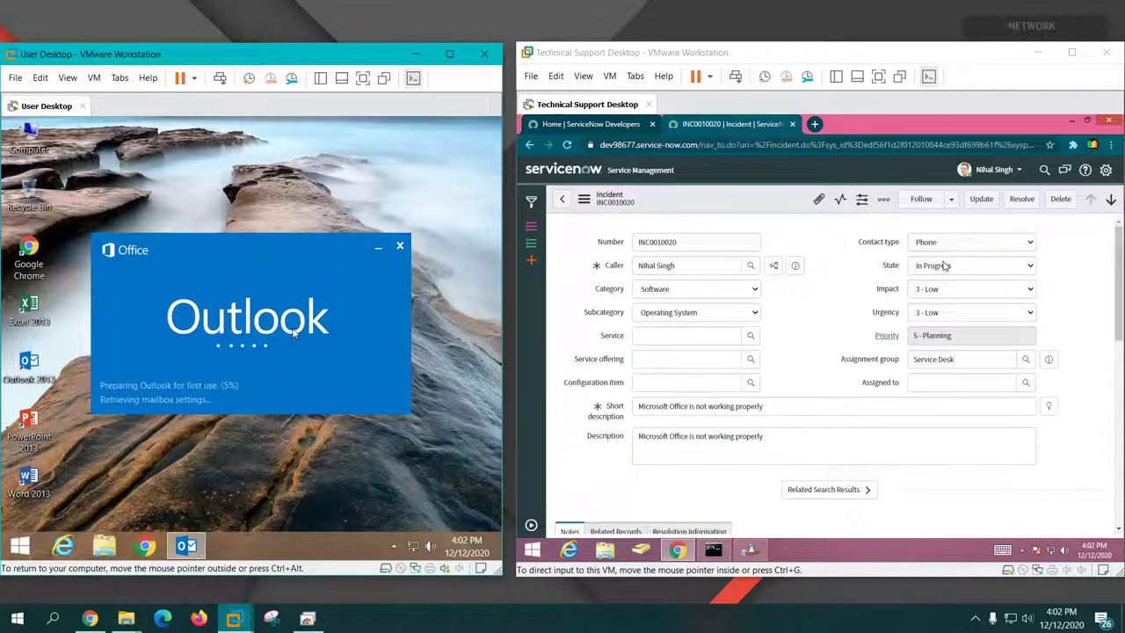
{"action": "left_click", "coordinate": [943, 266]}
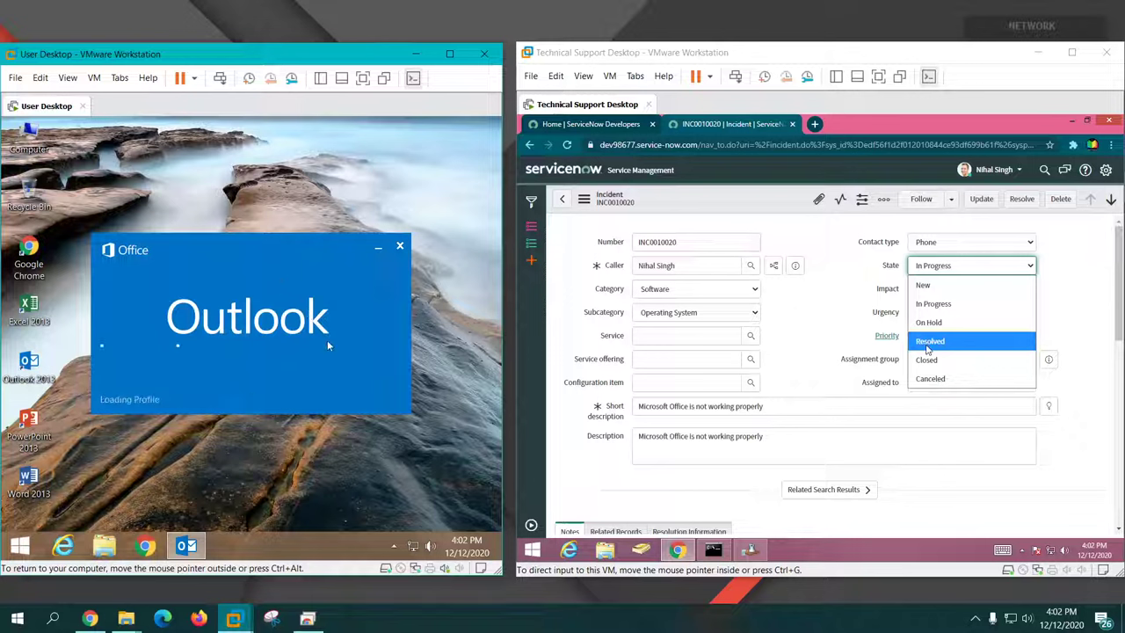
{"action": "left_click", "coordinate": [930, 341]}
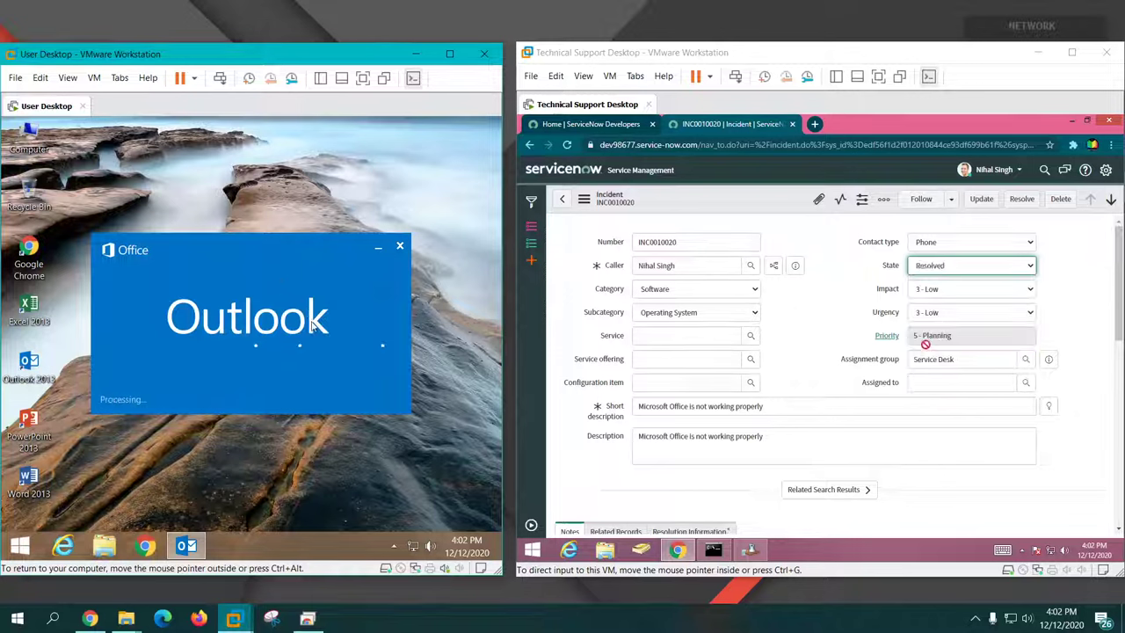
{"action": "scroll", "coordinate": [933, 373], "scroll_direction": "down", "scroll_amount": 5}
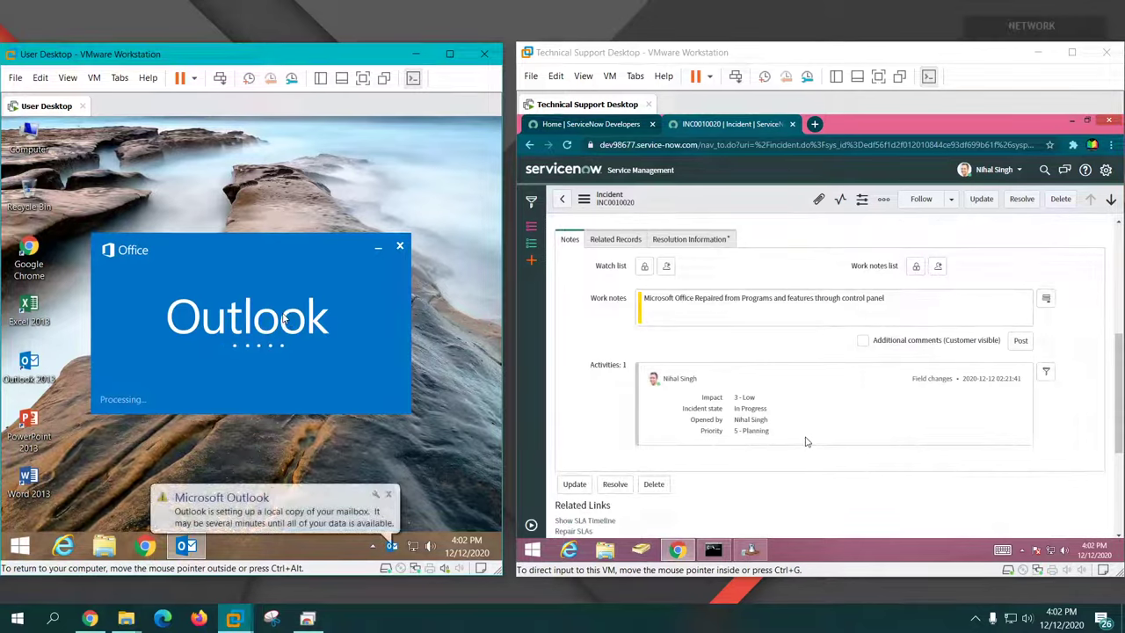
Step: Paste the Office repair note into Resolution notes on the Resolution Information tab
{"action": "left_click", "coordinate": [686, 239]}
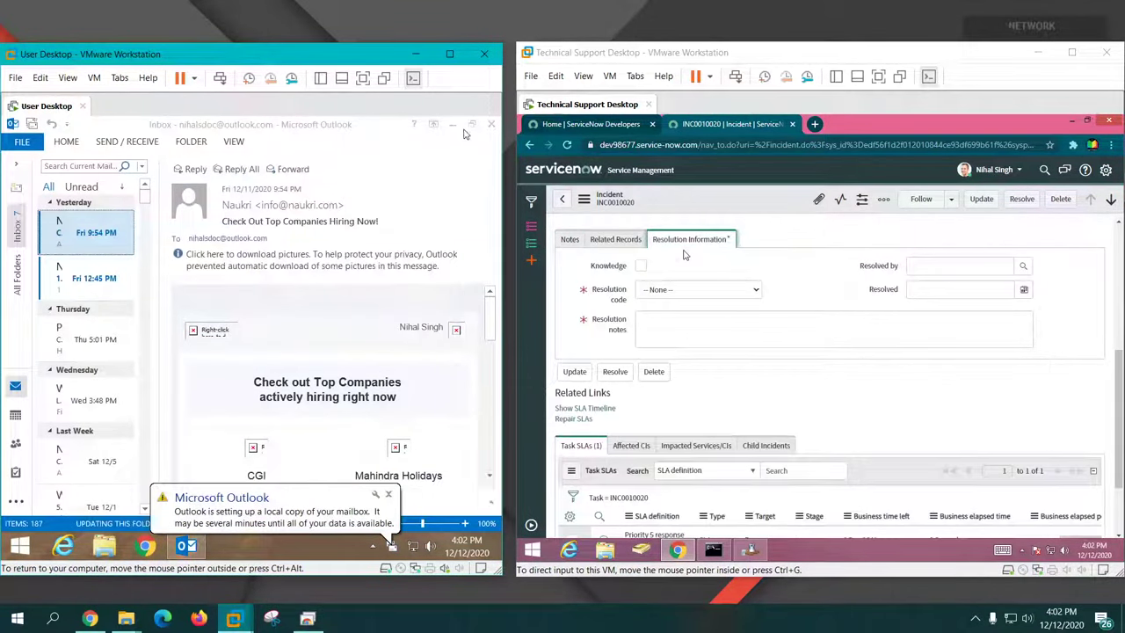
{"action": "left_click", "coordinate": [685, 332]}
{"action": "right_click", "coordinate": [692, 337]}
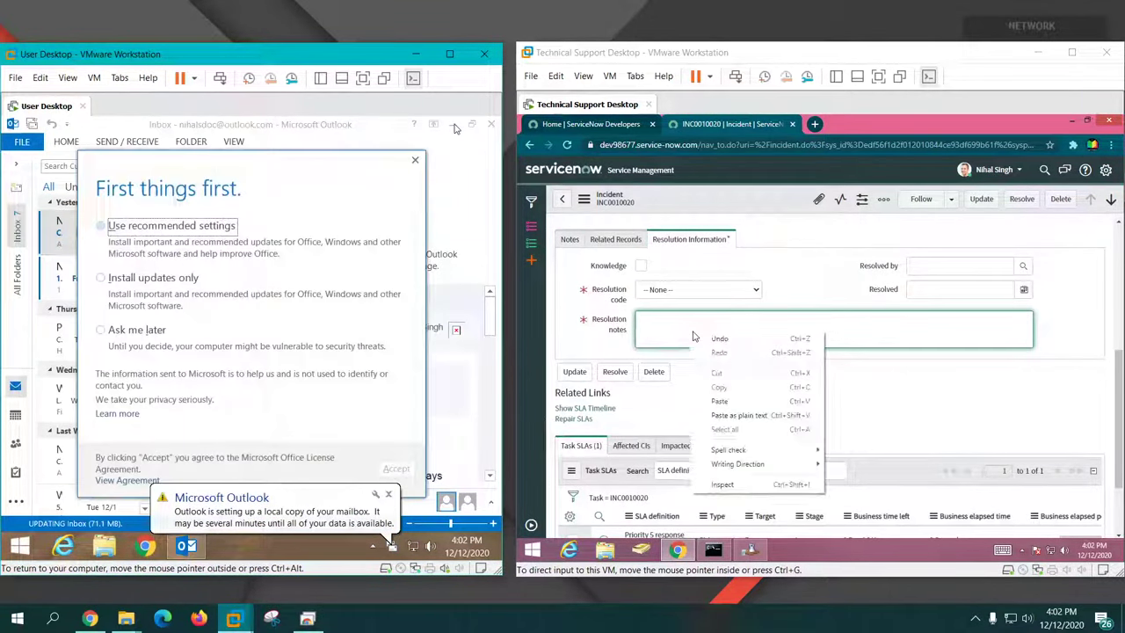
{"action": "left_click", "coordinate": [719, 400]}
Step: Choose Solved (Permanently) as the resolution code, allow the Microsoft Update prompt, and resolve the incident
{"action": "left_click", "coordinate": [690, 292]}
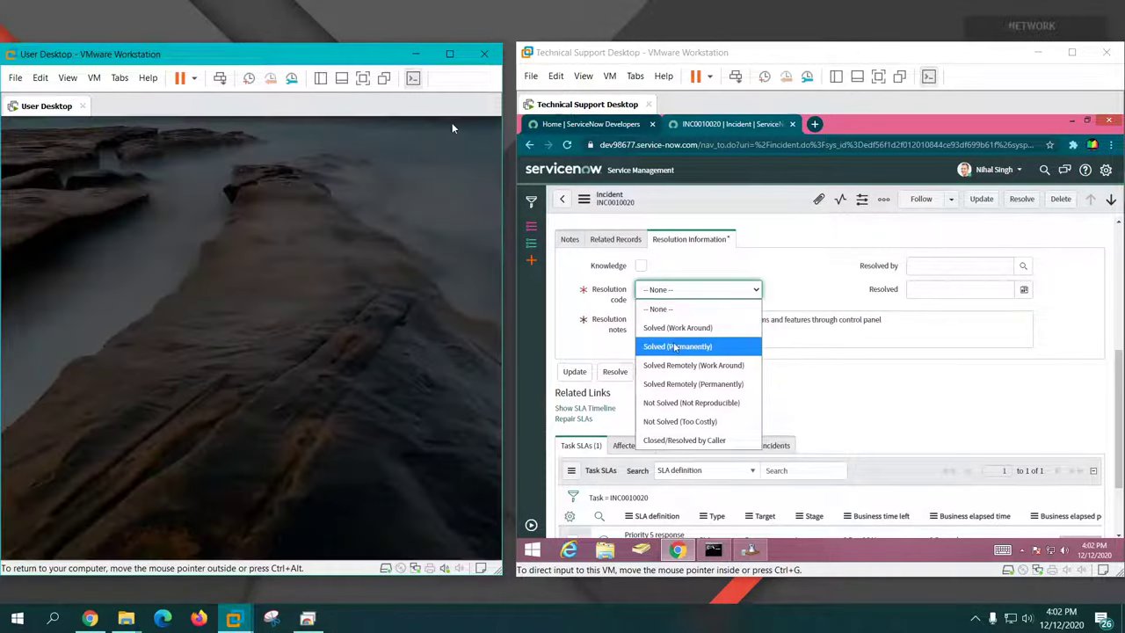
{"action": "left_click", "coordinate": [677, 346]}
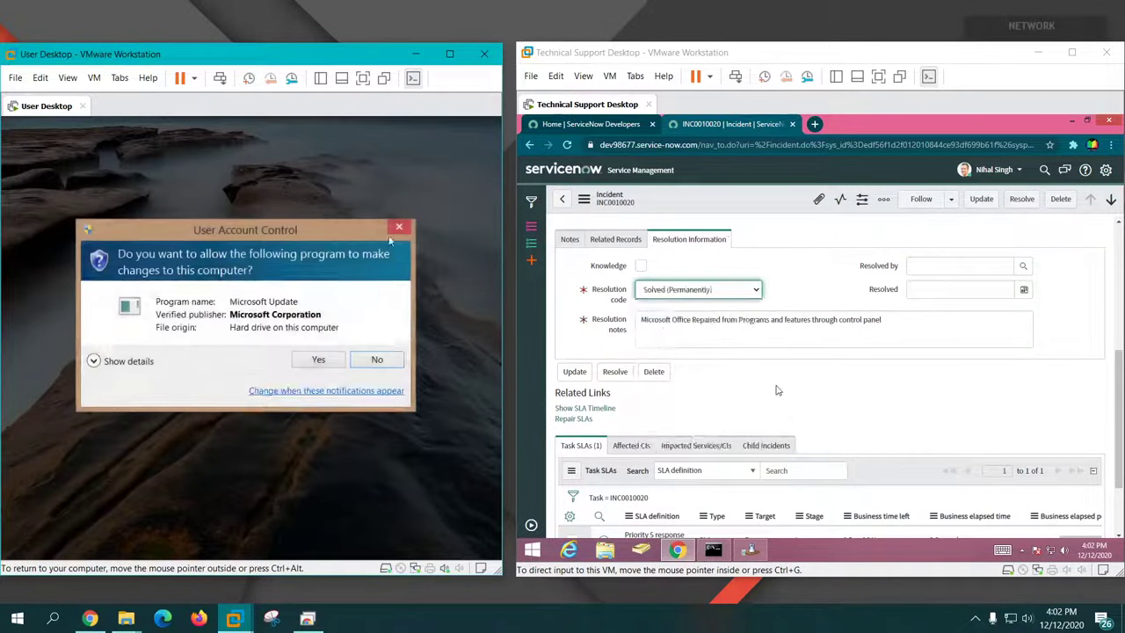
{"action": "left_click", "coordinate": [799, 339]}
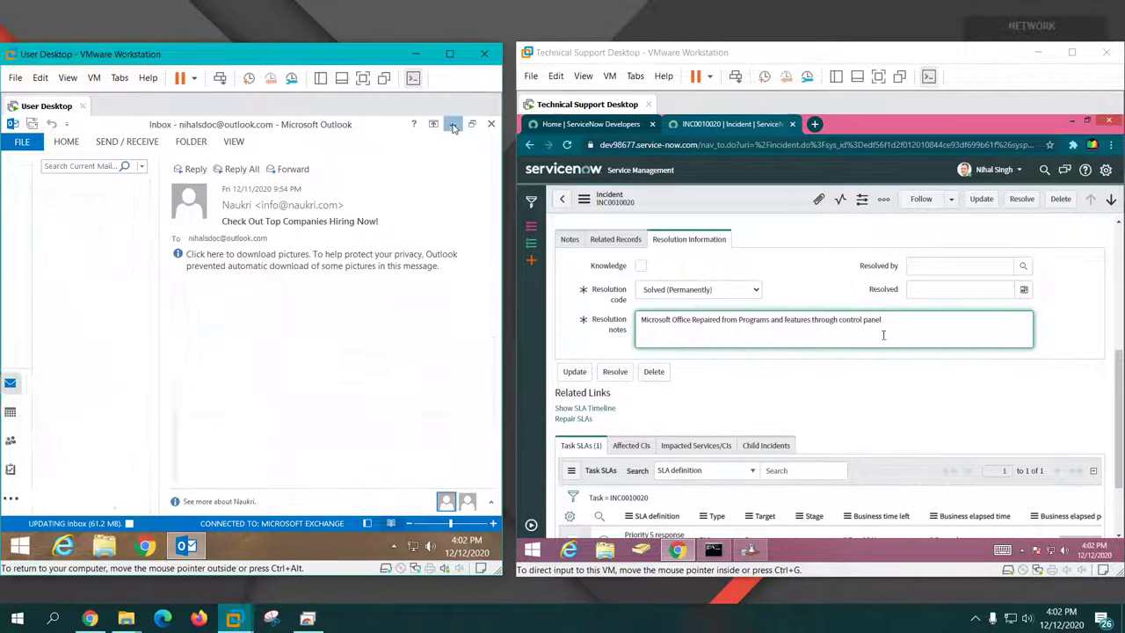
{"action": "scroll", "coordinate": [882, 329], "scroll_direction": "up", "scroll_amount": 5}
{"action": "left_click", "coordinate": [1016, 200]}
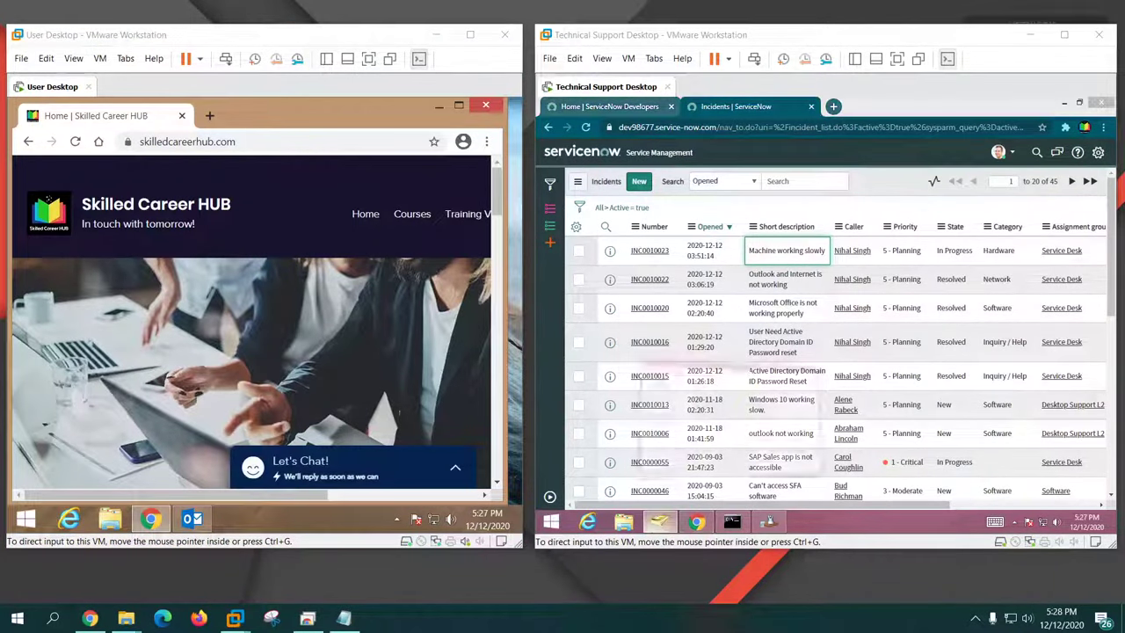
Step: Launch Active Directory Users and Computers from the support machine's taskbar
{"action": "left_click", "coordinate": [660, 522]}
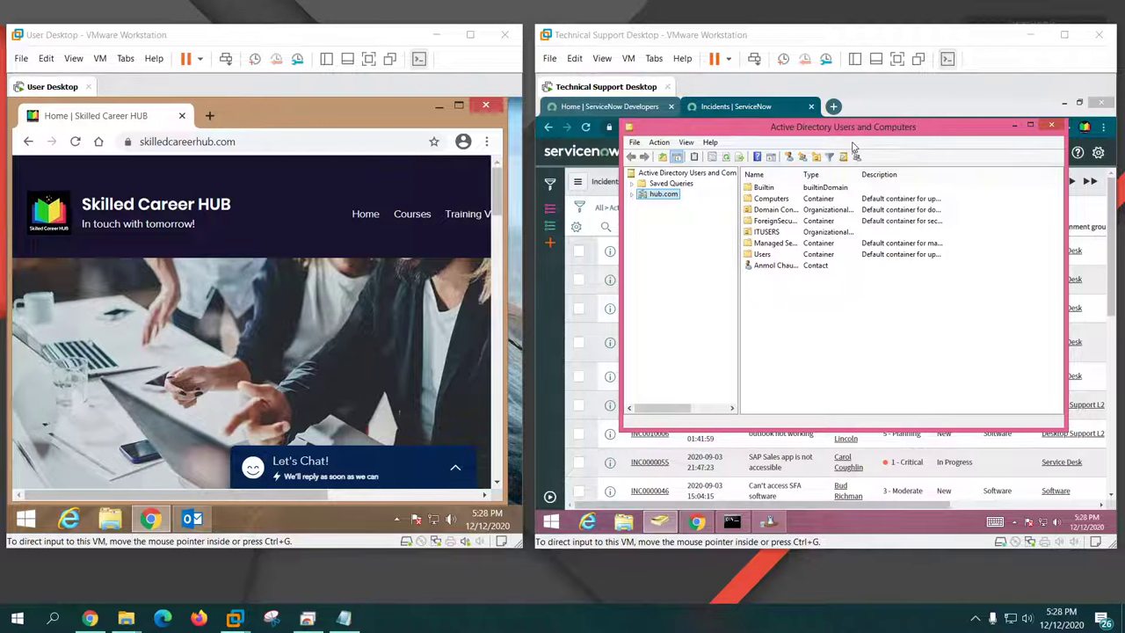
Step: Reveal the desktop and search the Entire Directory for users named 'bud'
{"action": "left_click", "coordinate": [367, 112]}
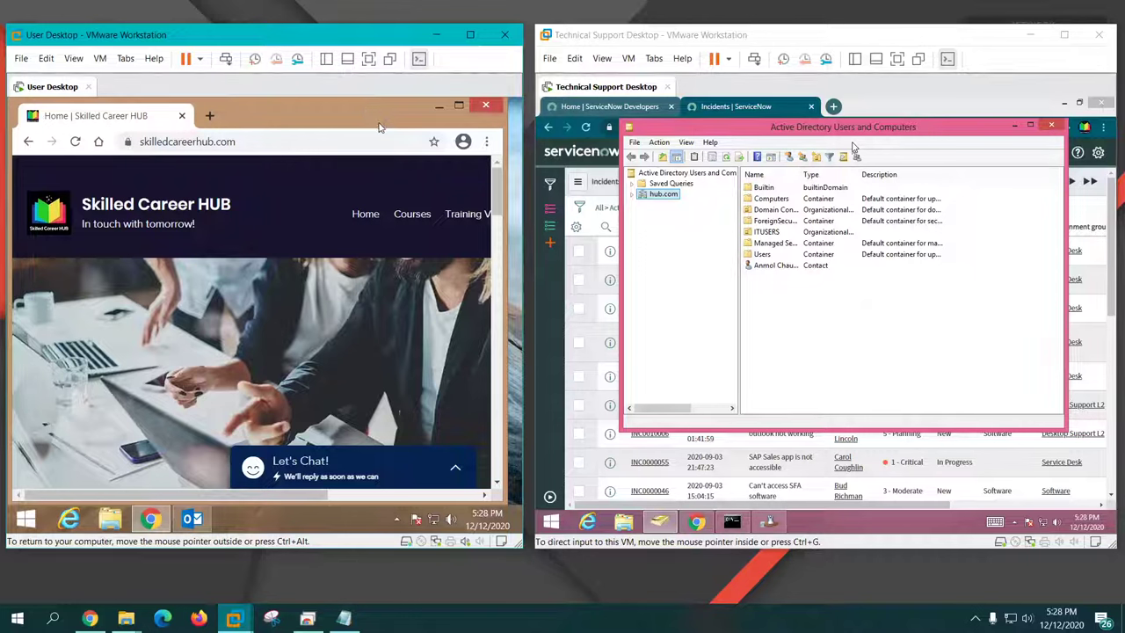
{"action": "left_click", "coordinate": [440, 111]}
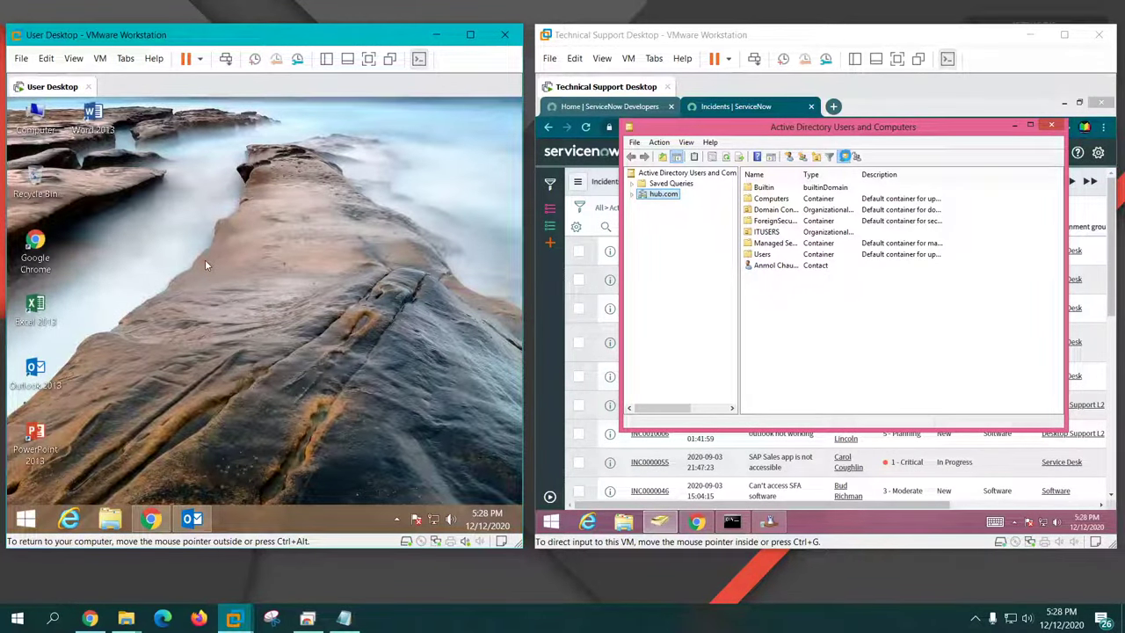
{"action": "left_click", "coordinate": [844, 157]}
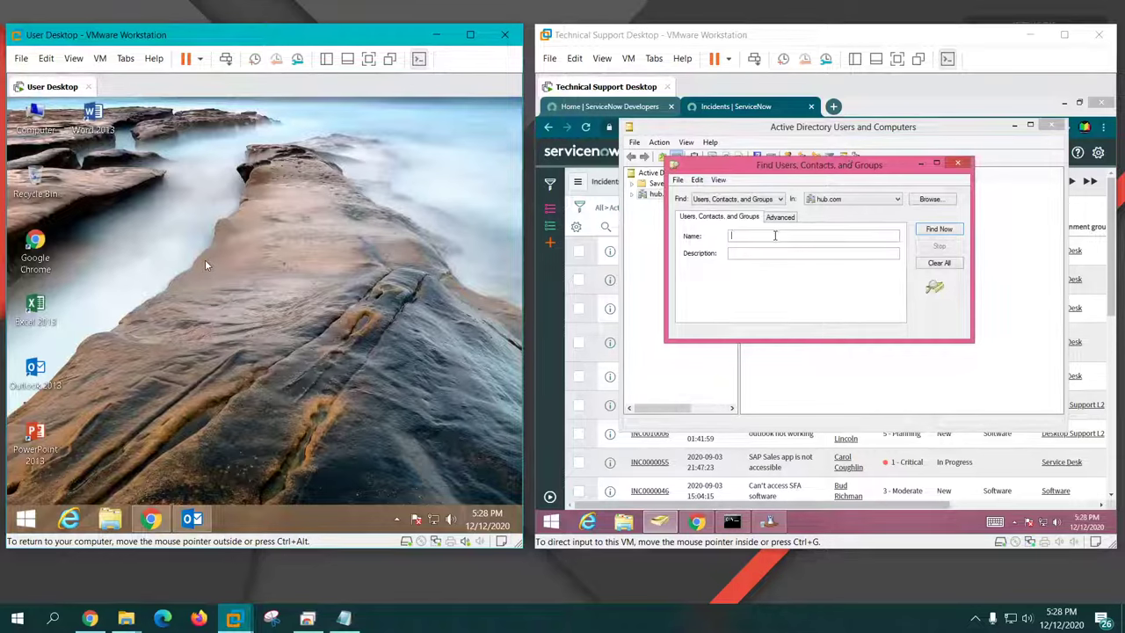
{"action": "left_click", "coordinate": [826, 202]}
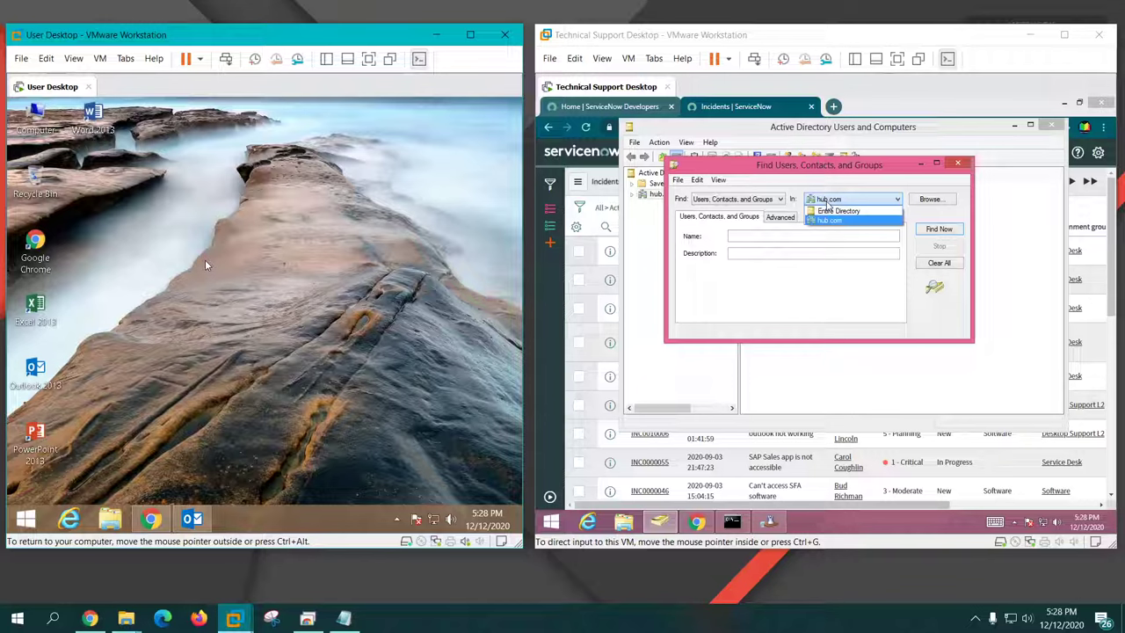
{"action": "left_click", "coordinate": [835, 211]}
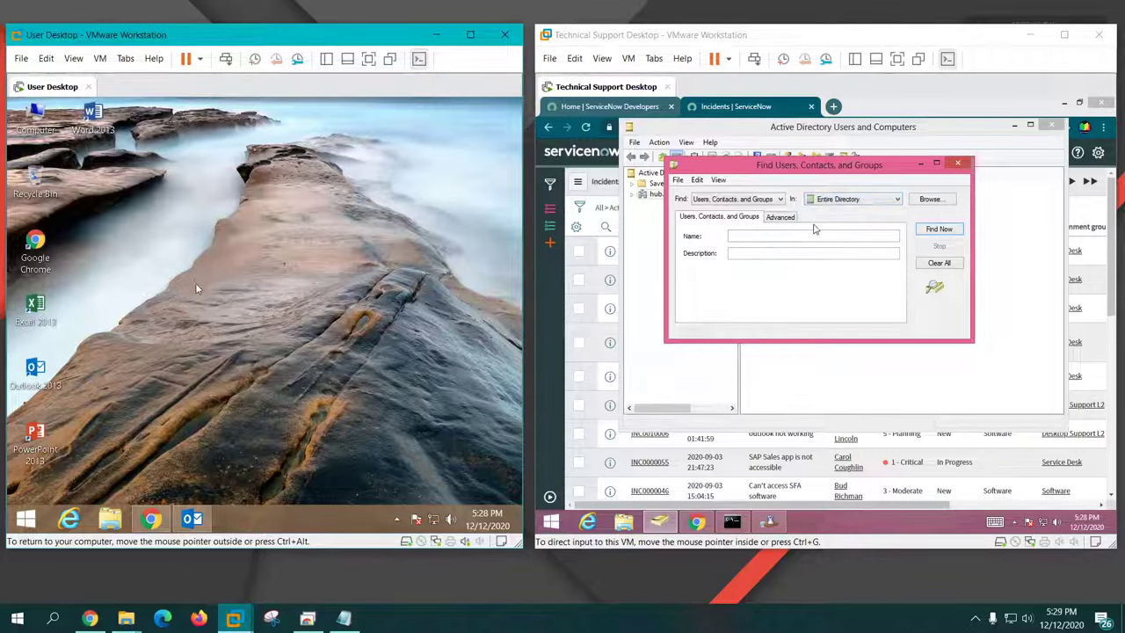
{"action": "left_click", "coordinate": [800, 235]}
{"action": "type", "text": "bud"}
{"action": "key", "text": "Return"}
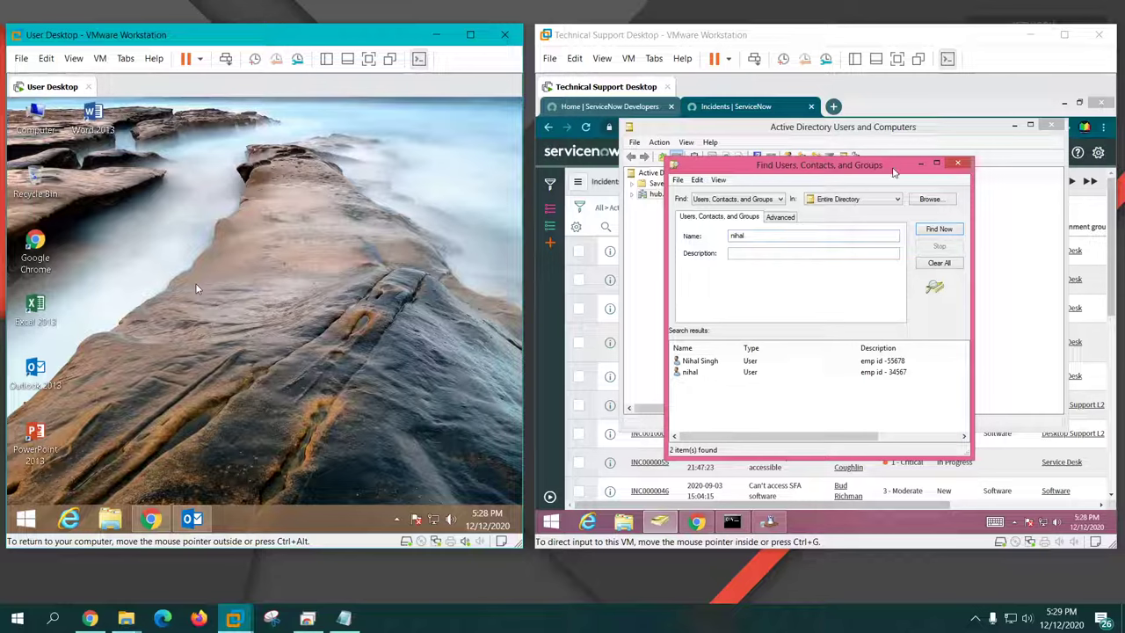
Step: Close the Active Directory Users and Computers window
{"action": "left_click", "coordinate": [1051, 130]}
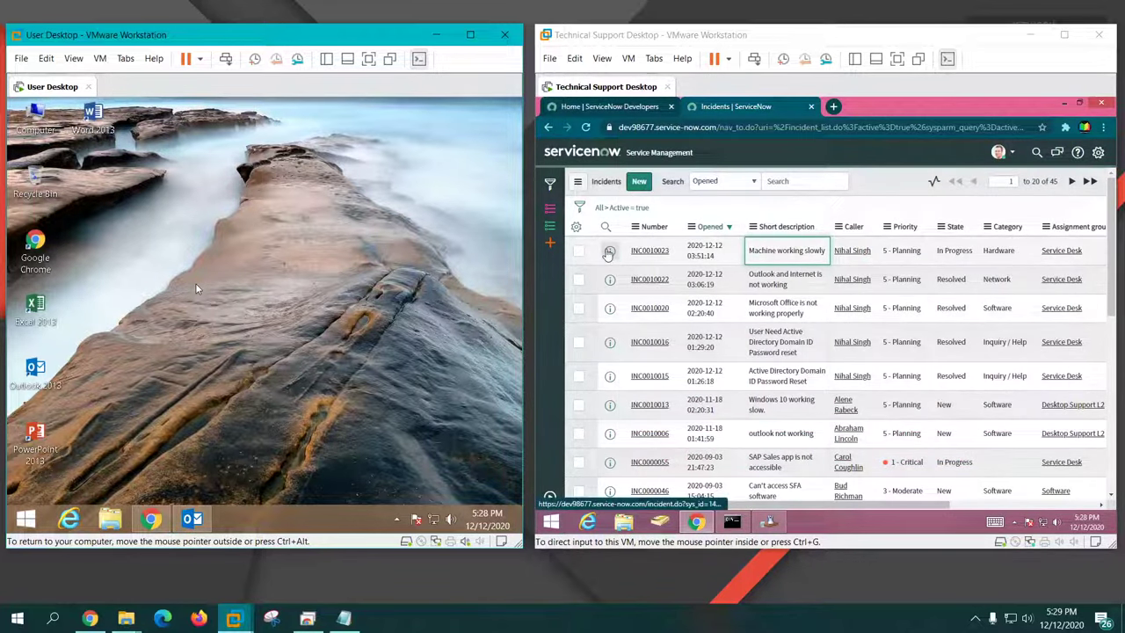
Step: Create a new incident with 'Machine working slowly' as short description and description
{"action": "left_click", "coordinate": [639, 183]}
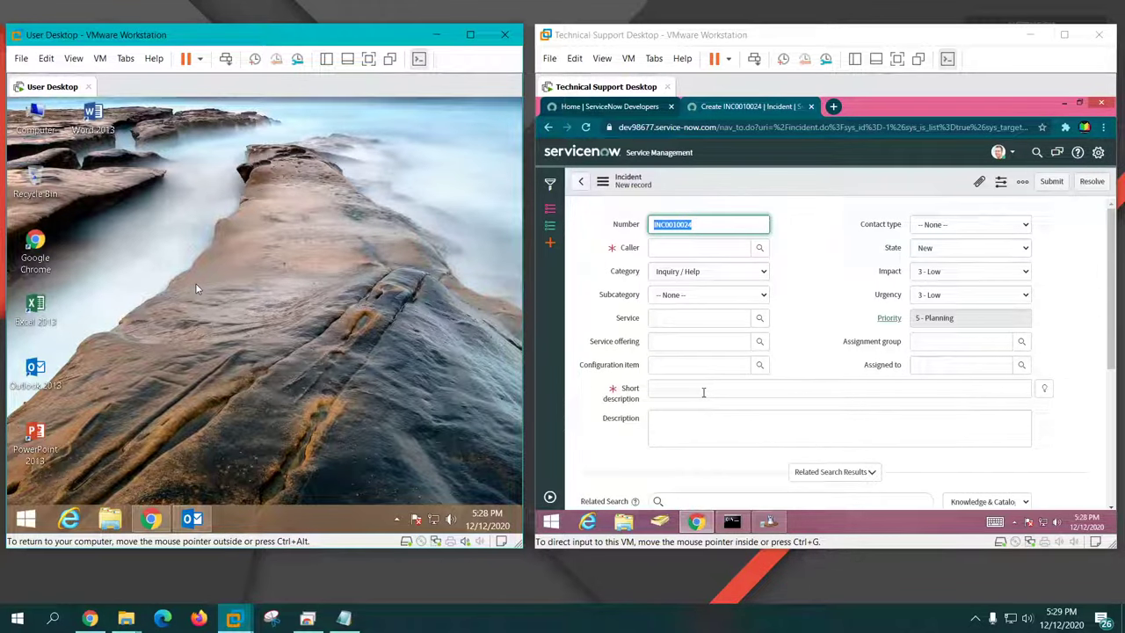
{"action": "left_click", "coordinate": [703, 387]}
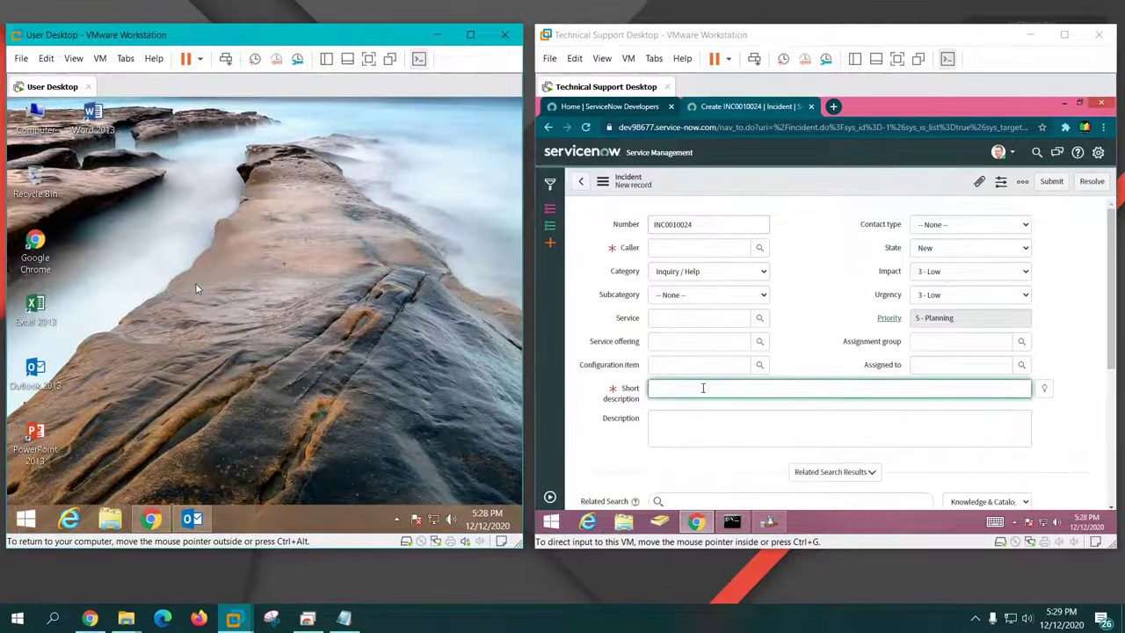
{"action": "type", "text": "Machine working slowly"}
{"action": "type", "text": "Machine wo"}
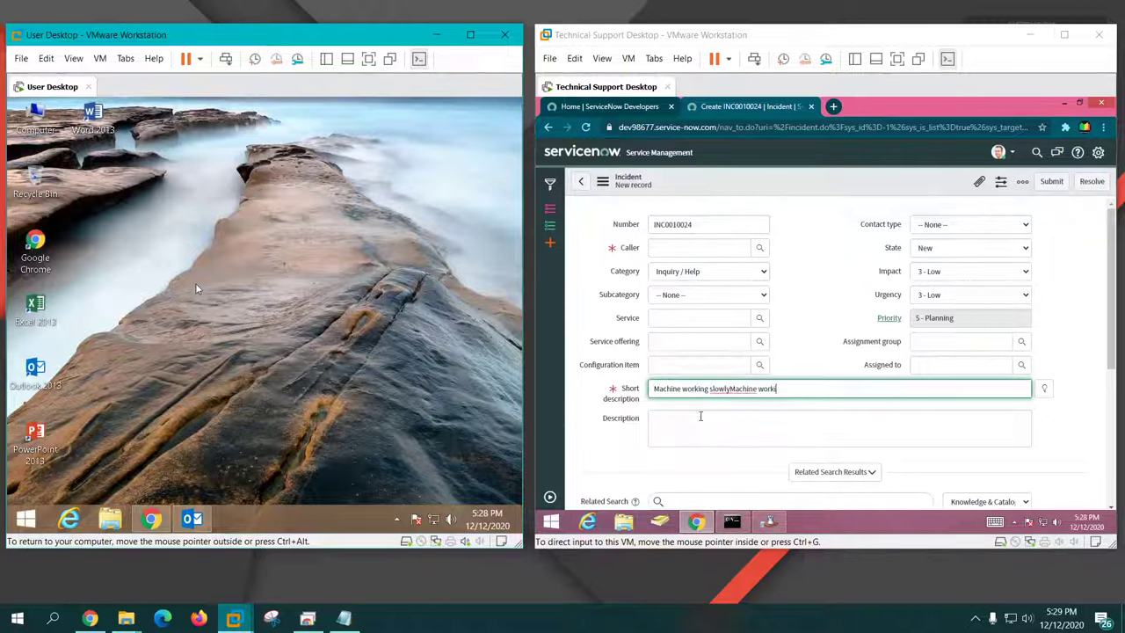
{"action": "key", "text": "BackSpace"}
{"action": "key", "text": "BackSpace"}
{"action": "key", "text": "BackSpace"}
{"action": "key", "text": "BackSpace"}
{"action": "key", "text": "BackSpace"}
{"action": "key", "text": "BackSpace"}
{"action": "key", "text": "BackSpace"}
{"action": "key", "text": "BackSpace"}
{"action": "key", "text": "BackSpace"}
{"action": "key", "text": "BackSpace"}
{"action": "key", "text": "BackSpace"}
{"action": "left_click", "coordinate": [701, 417]}
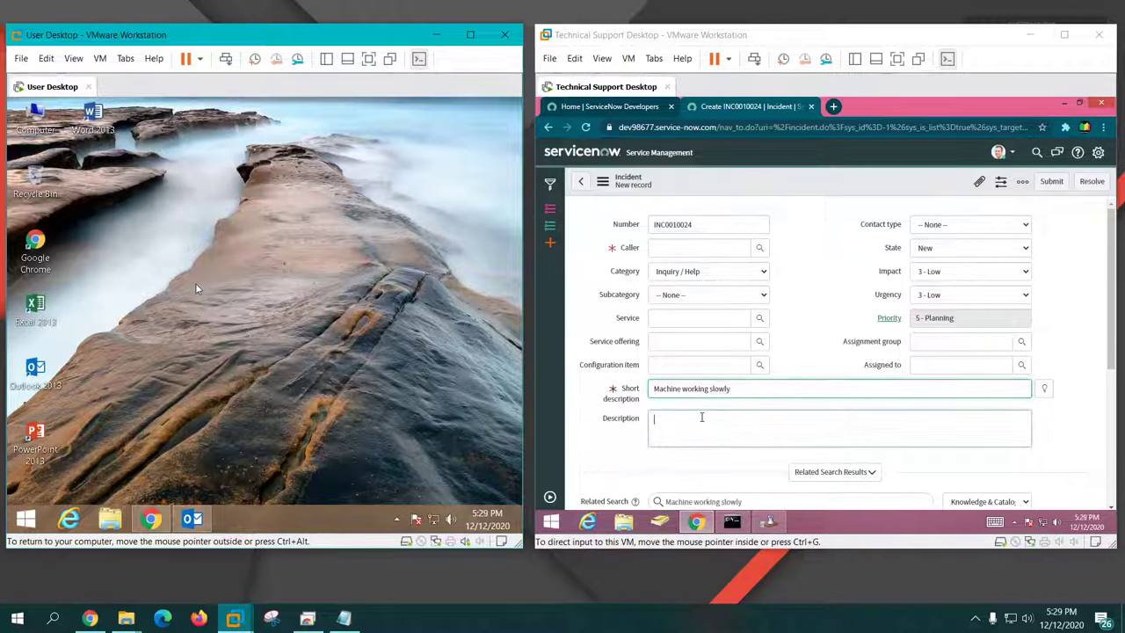
{"action": "type", "text": "Machine working slowly"}
Step: Set the caller to the matching user, category to Software, and contact type to Phone
{"action": "left_click", "coordinate": [679, 251]}
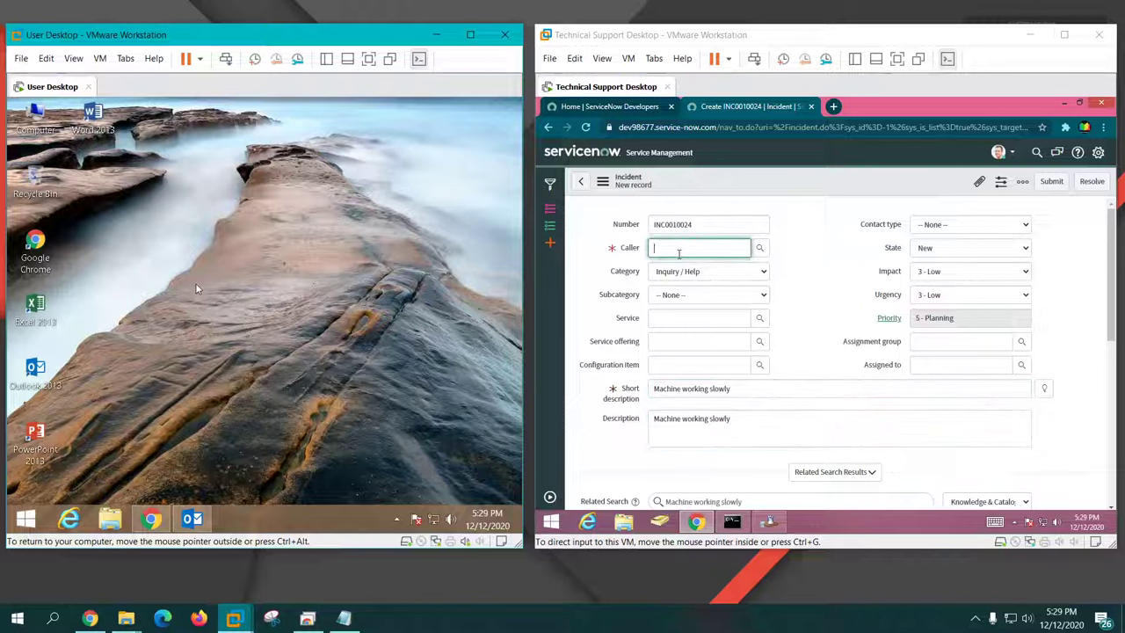
{"action": "type", "text": "nih"}
{"action": "left_click", "coordinate": [673, 268]}
{"action": "left_click", "coordinate": [673, 272]}
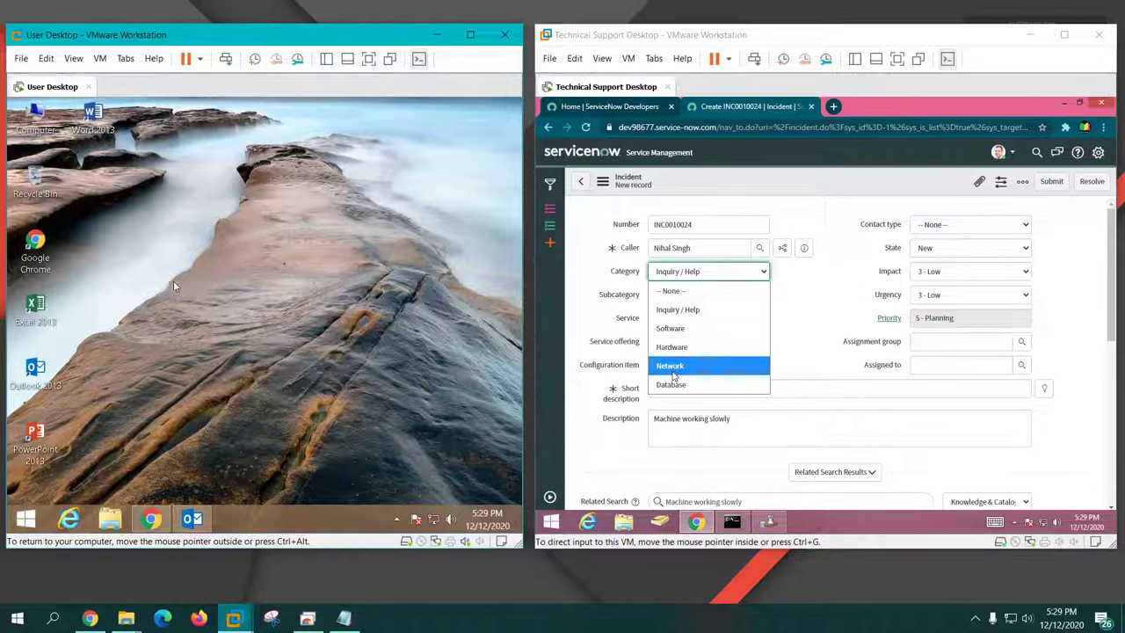
{"action": "left_click", "coordinate": [671, 330]}
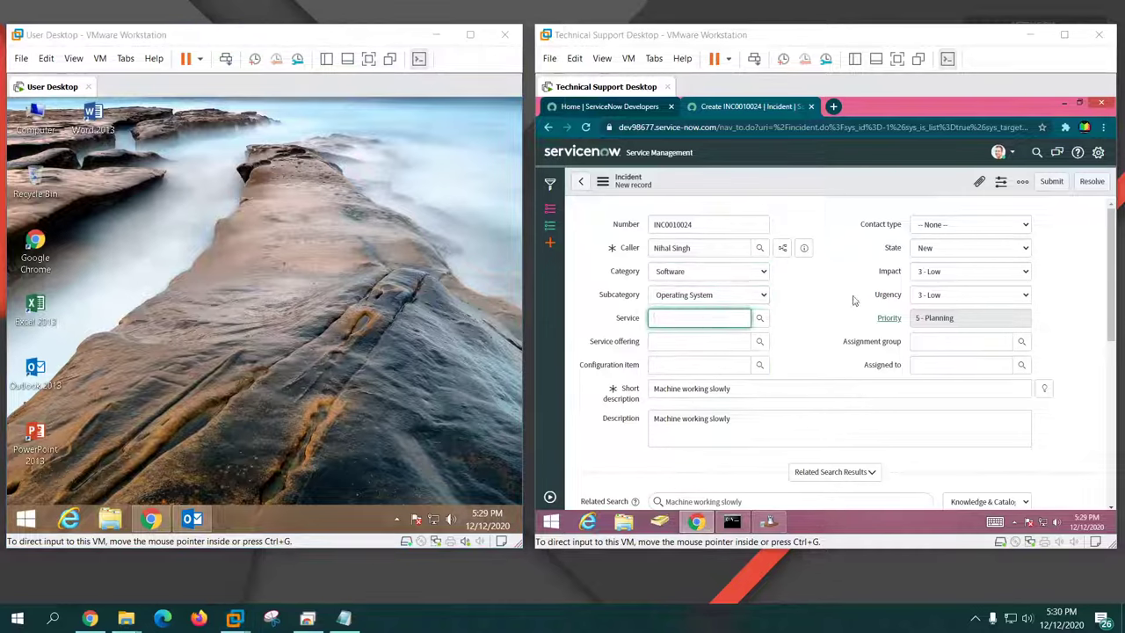
{"action": "left_click", "coordinate": [937, 230]}
{"action": "left_click", "coordinate": [928, 281]}
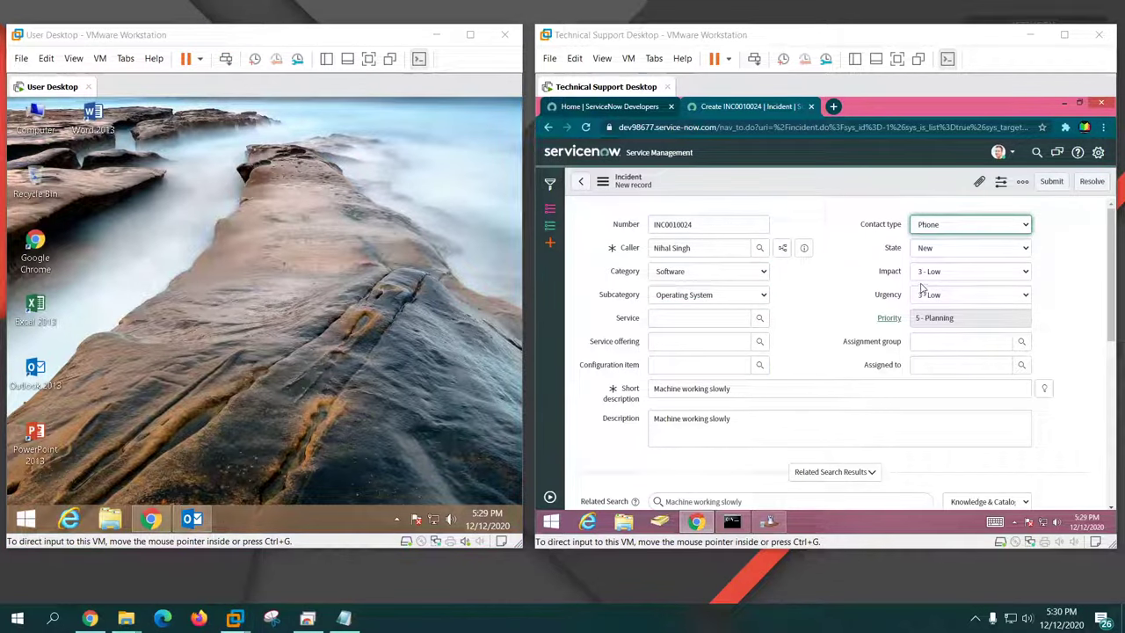
Step: Set state to In Progress, assign to Service Desk, and submit the incident
{"action": "left_click", "coordinate": [925, 253]}
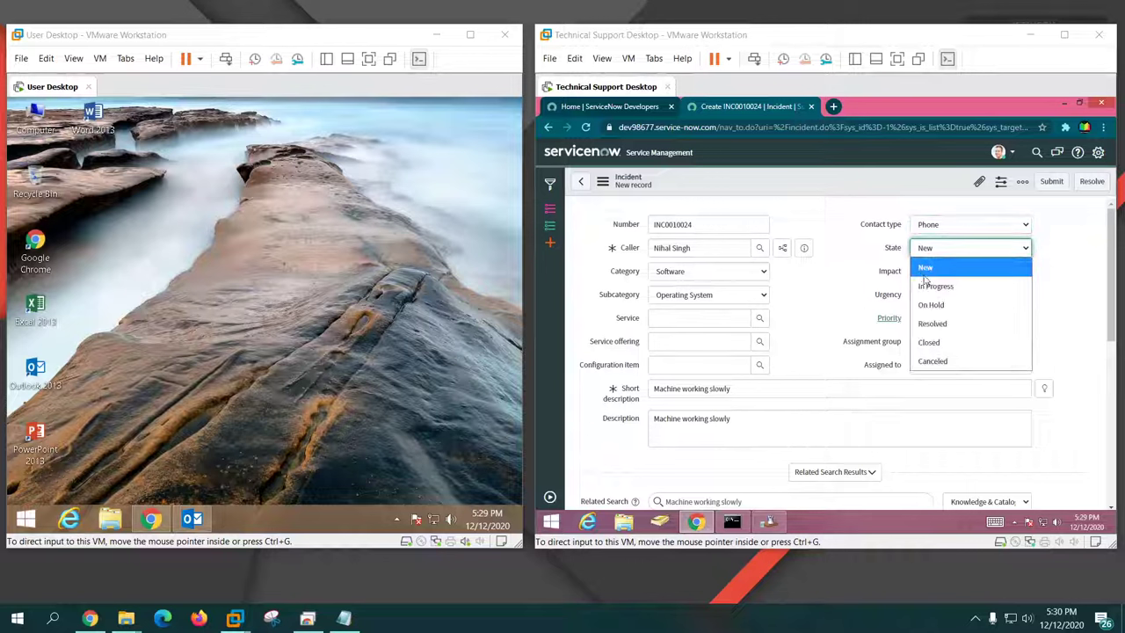
{"action": "left_click", "coordinate": [935, 285]}
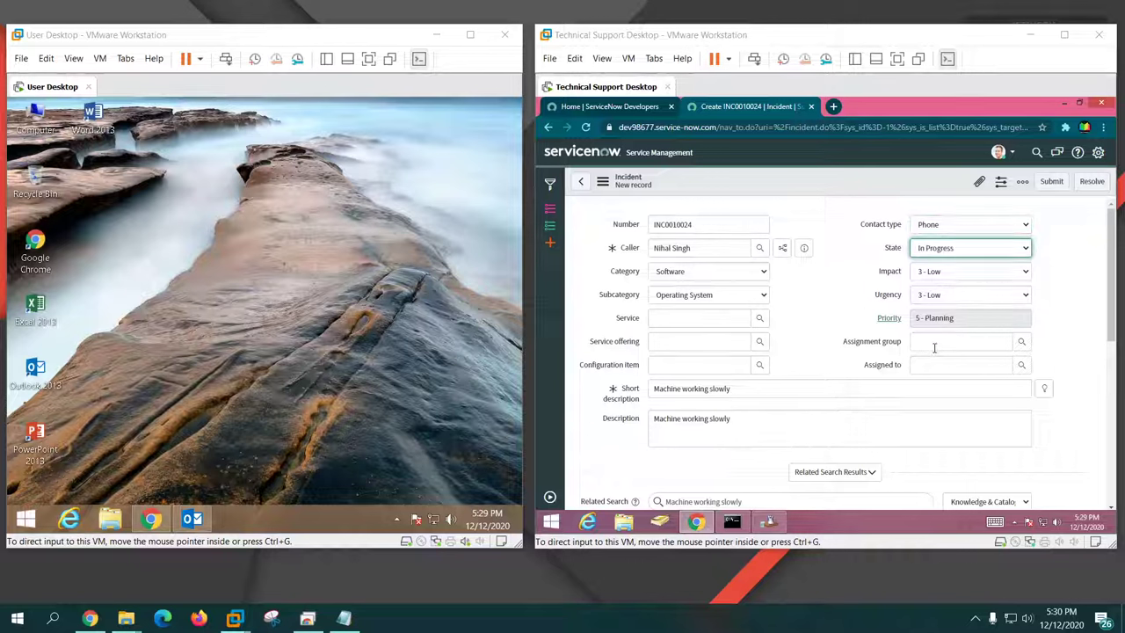
{"action": "left_click", "coordinate": [934, 345]}
{"action": "type", "text": "ser"}
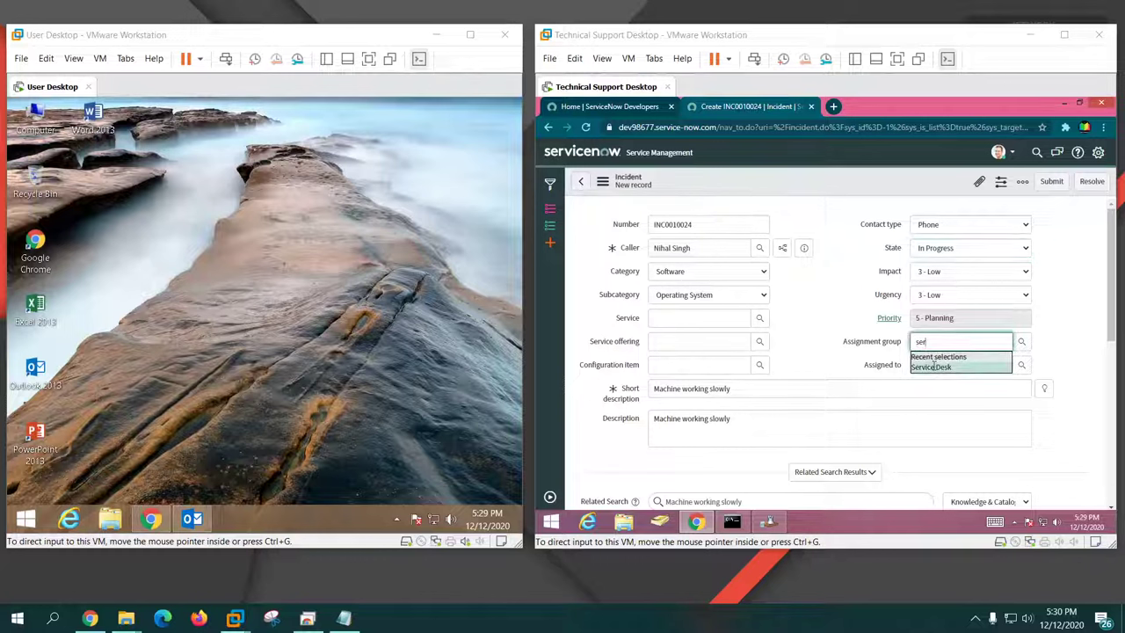
{"action": "left_click", "coordinate": [933, 366]}
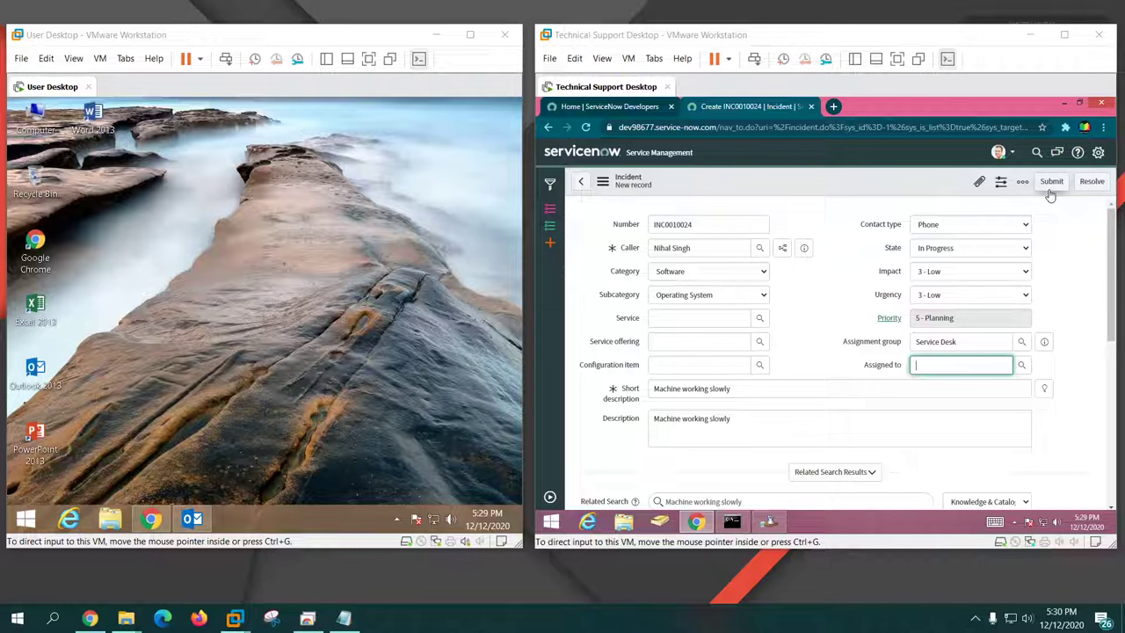
{"action": "left_click", "coordinate": [1051, 183]}
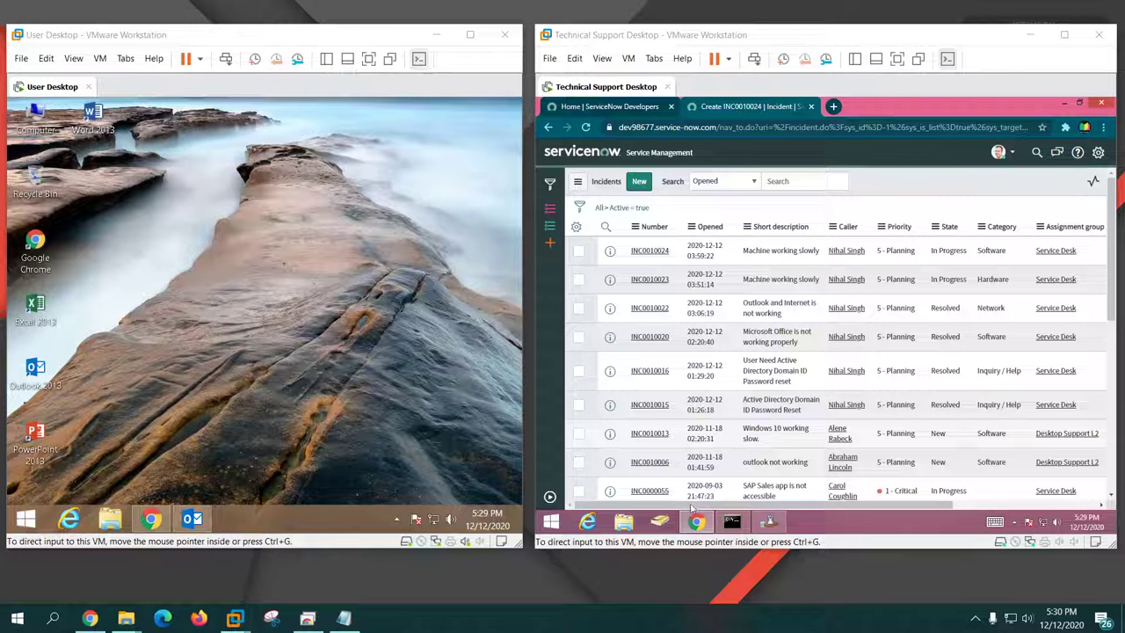
Step: Launch the Remote Access batch file and show the user computer's System properties
{"action": "left_click", "coordinate": [1062, 103]}
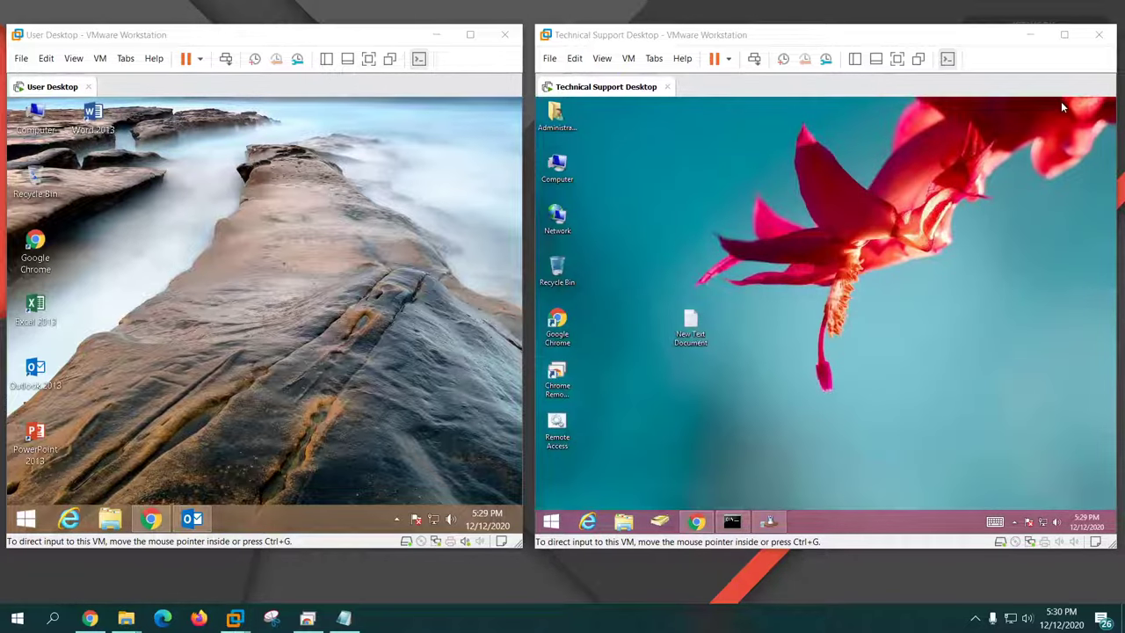
{"action": "double_click", "coordinate": [562, 428]}
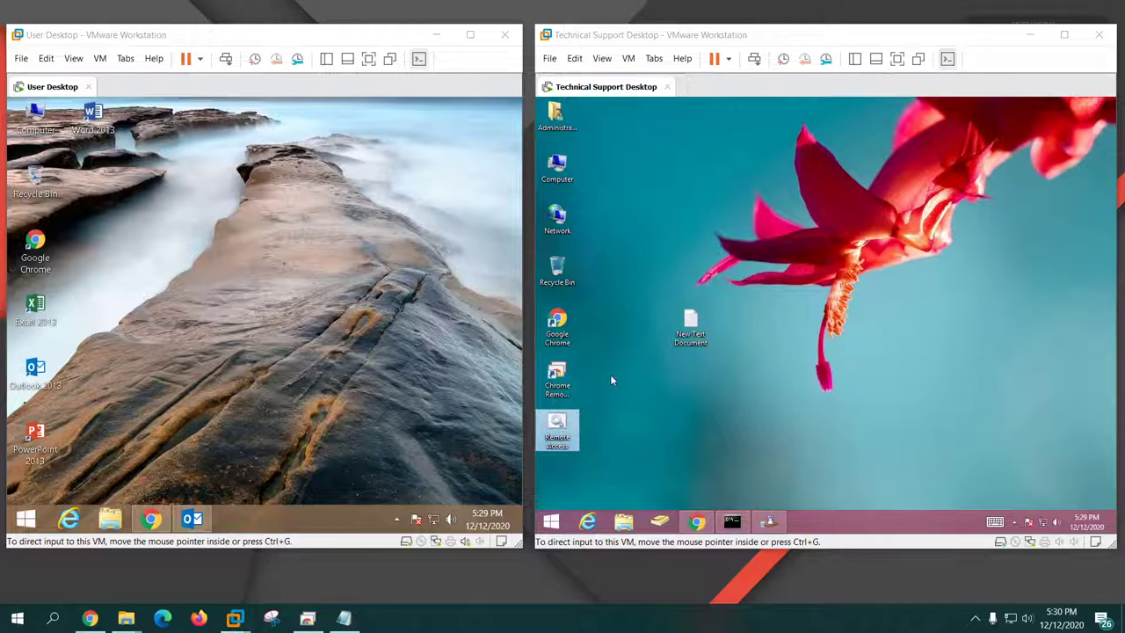
{"action": "right_click", "coordinate": [35, 118]}
{"action": "left_click", "coordinate": [88, 259]}
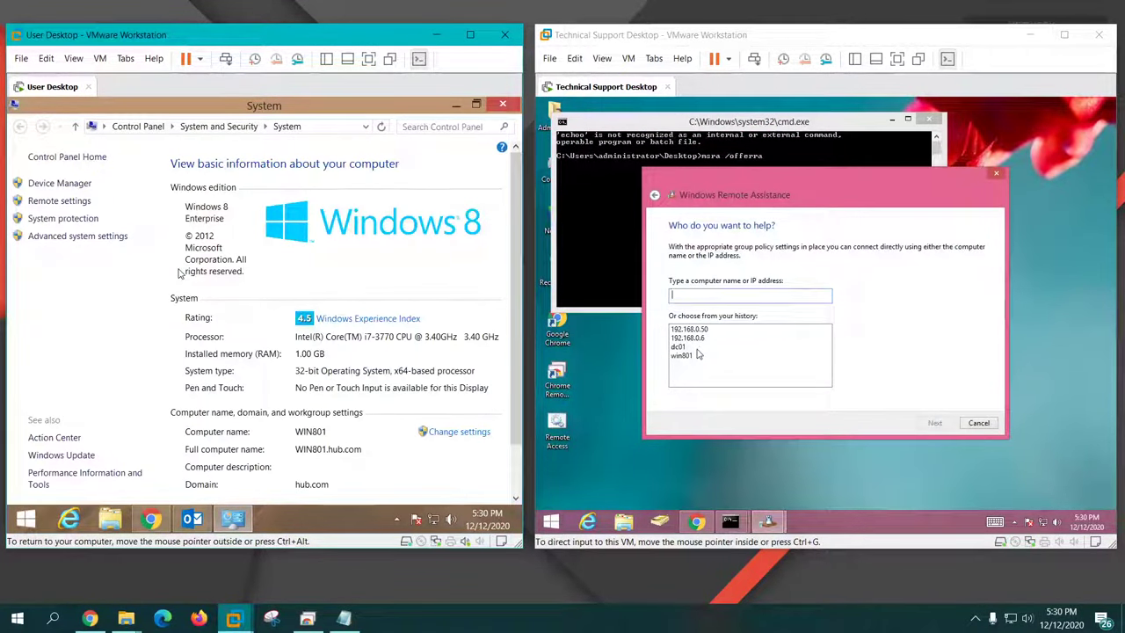
Step: Offer Remote Assistance to win801, accept it on the user side, and grant control with UAC responses allowed
{"action": "left_click", "coordinate": [690, 355]}
{"action": "left_click", "coordinate": [935, 423]}
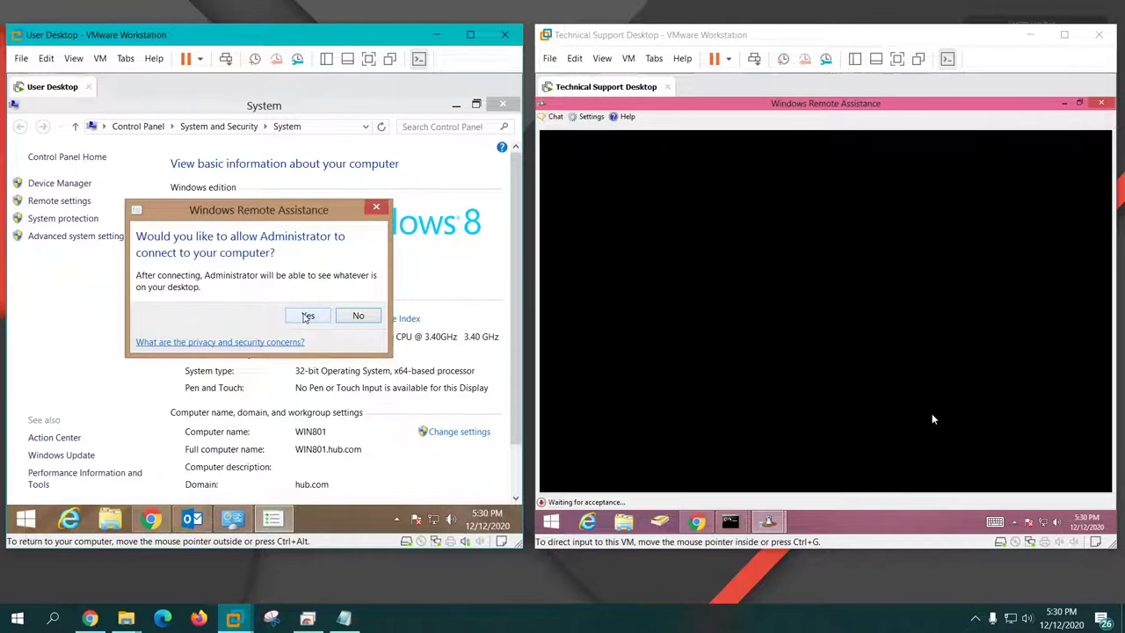
{"action": "left_click", "coordinate": [307, 317]}
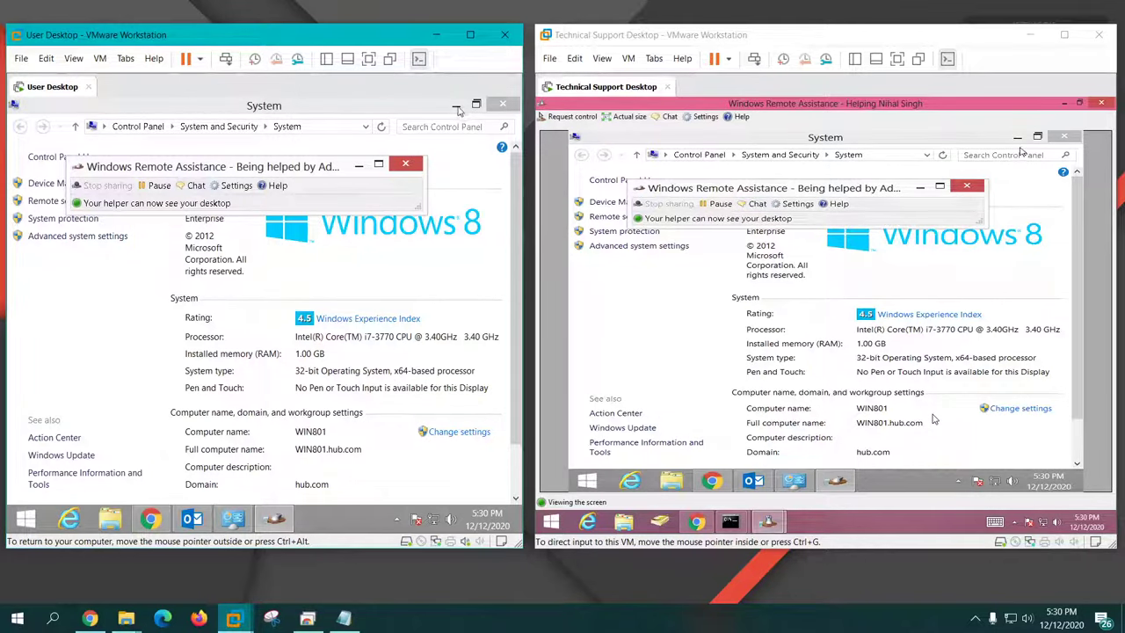
{"action": "left_click", "coordinate": [456, 106]}
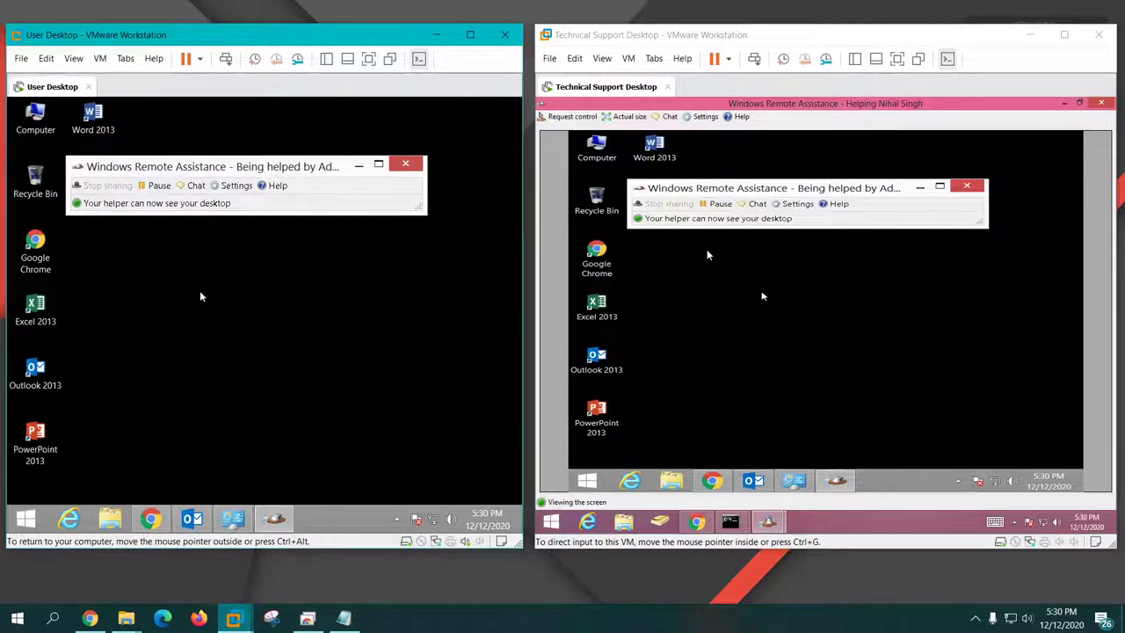
{"action": "left_click", "coordinate": [572, 117]}
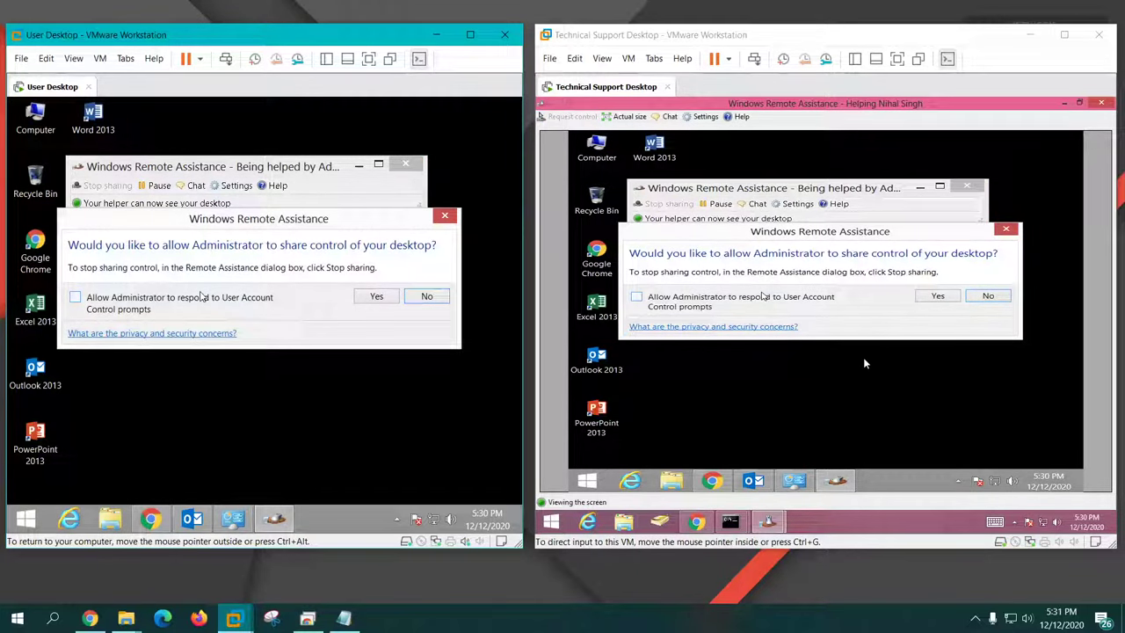
{"action": "left_click", "coordinate": [74, 298]}
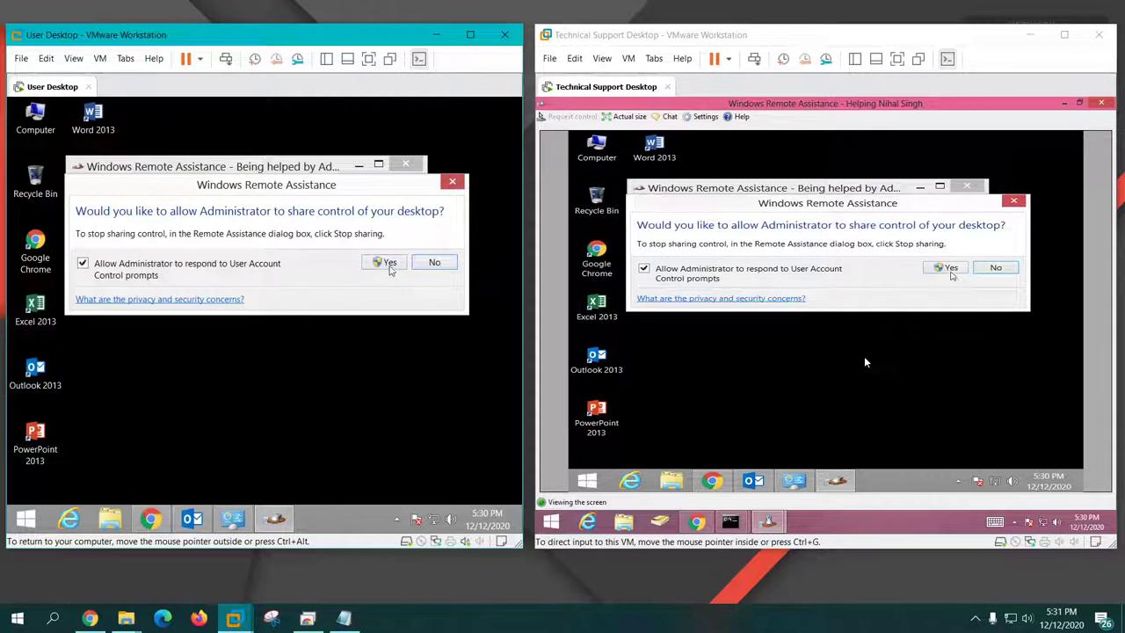
{"action": "left_click", "coordinate": [387, 267]}
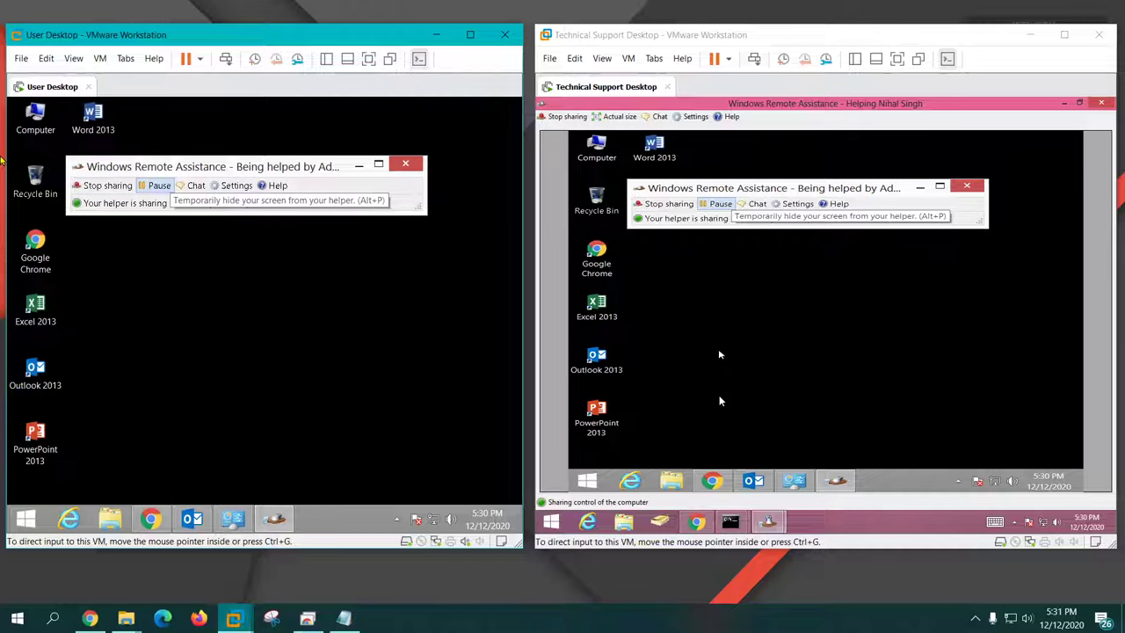
Step: Search the remote Start menu for cmd and open its System32 file location
{"action": "left_click", "coordinate": [590, 482]}
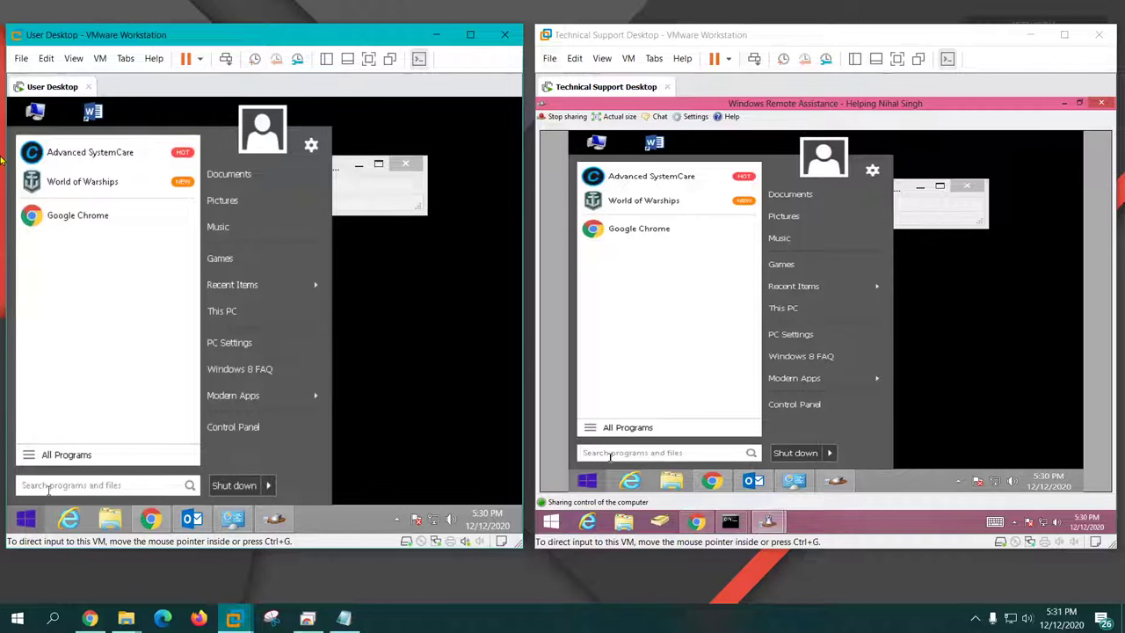
{"action": "type", "text": "cmd"}
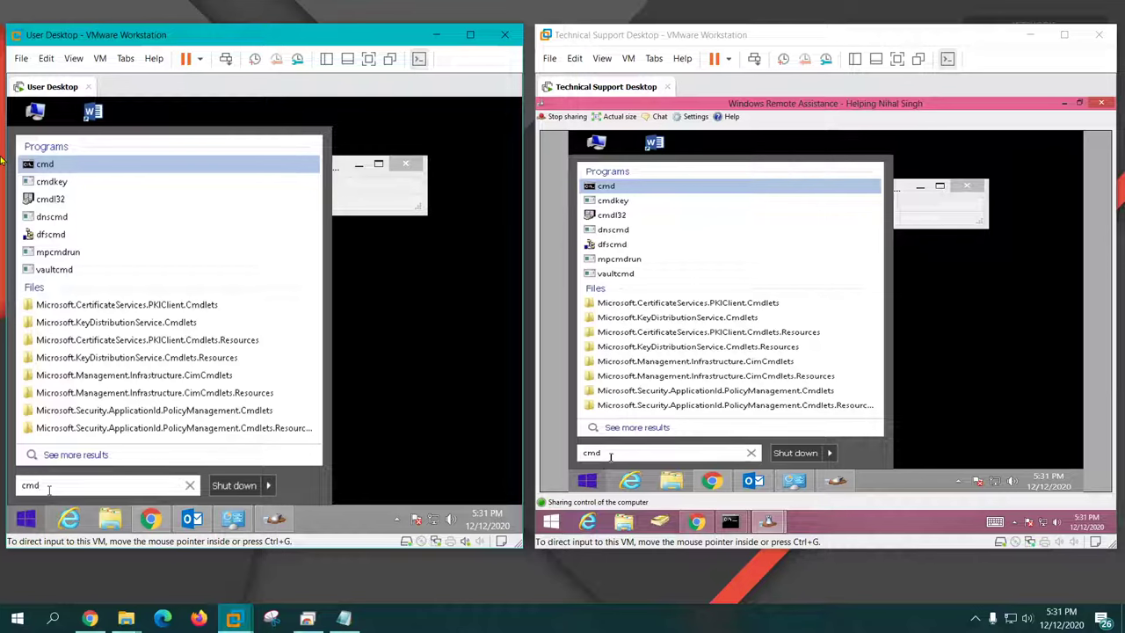
{"action": "right_click", "coordinate": [616, 186]}
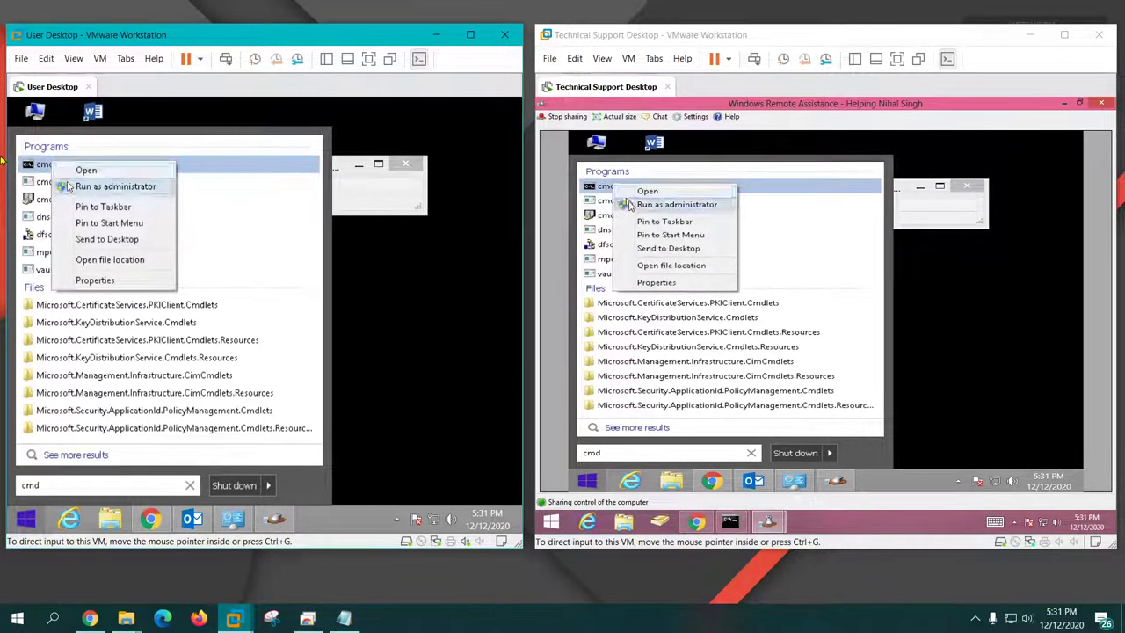
{"action": "left_click", "coordinate": [656, 263]}
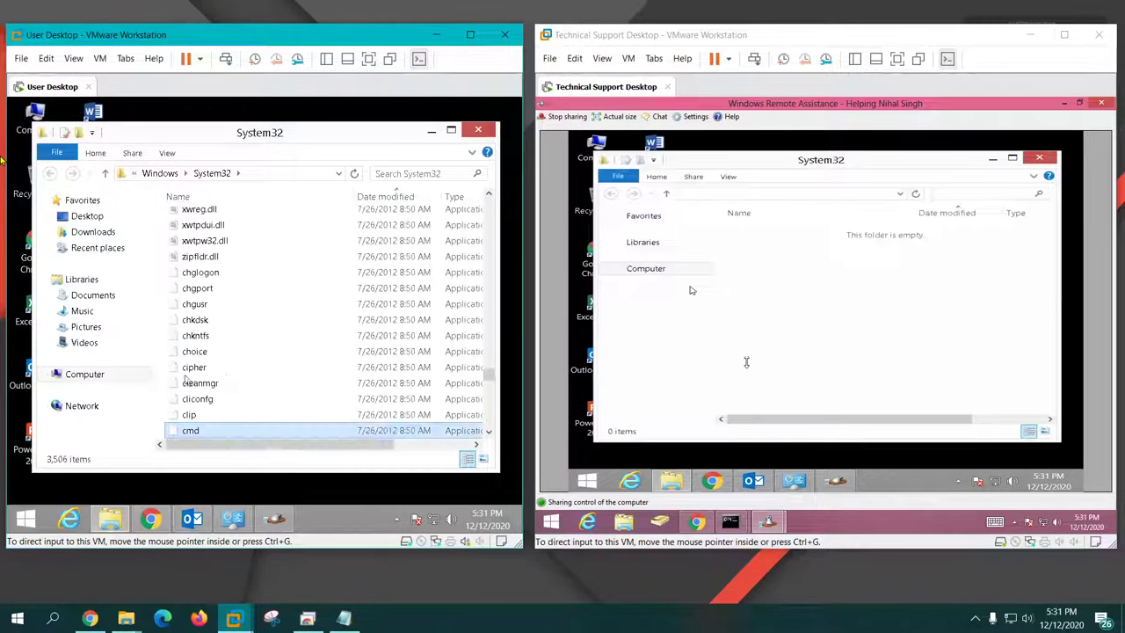
Step: Run cmd as a different user with the administrator account and its password
{"action": "right_click", "coordinate": [753, 410]}
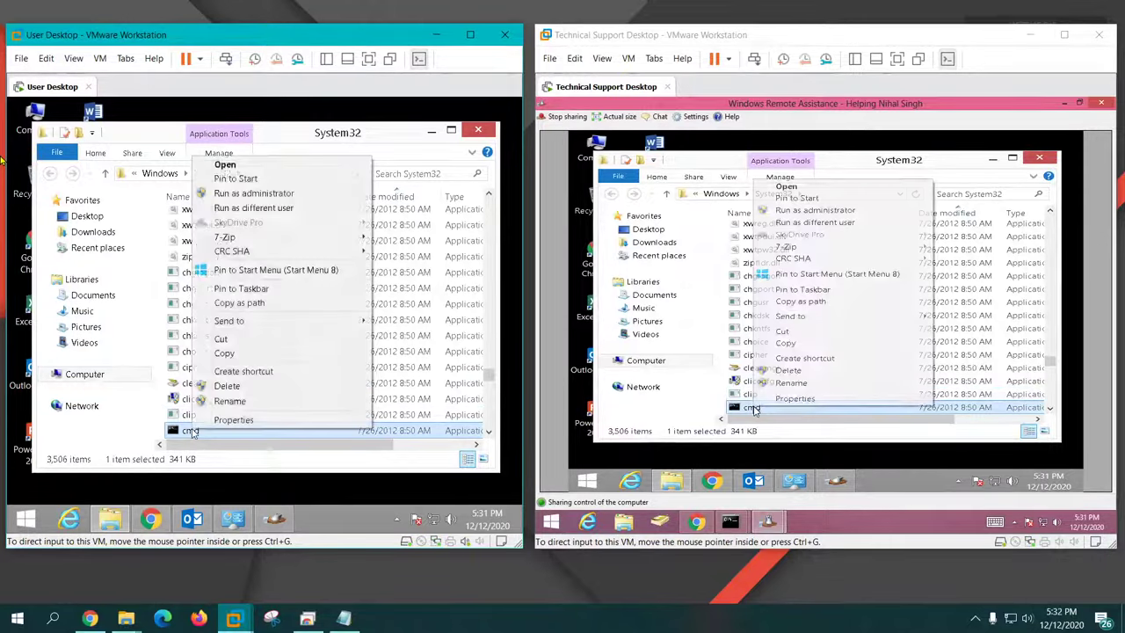
{"action": "left_click", "coordinate": [803, 222]}
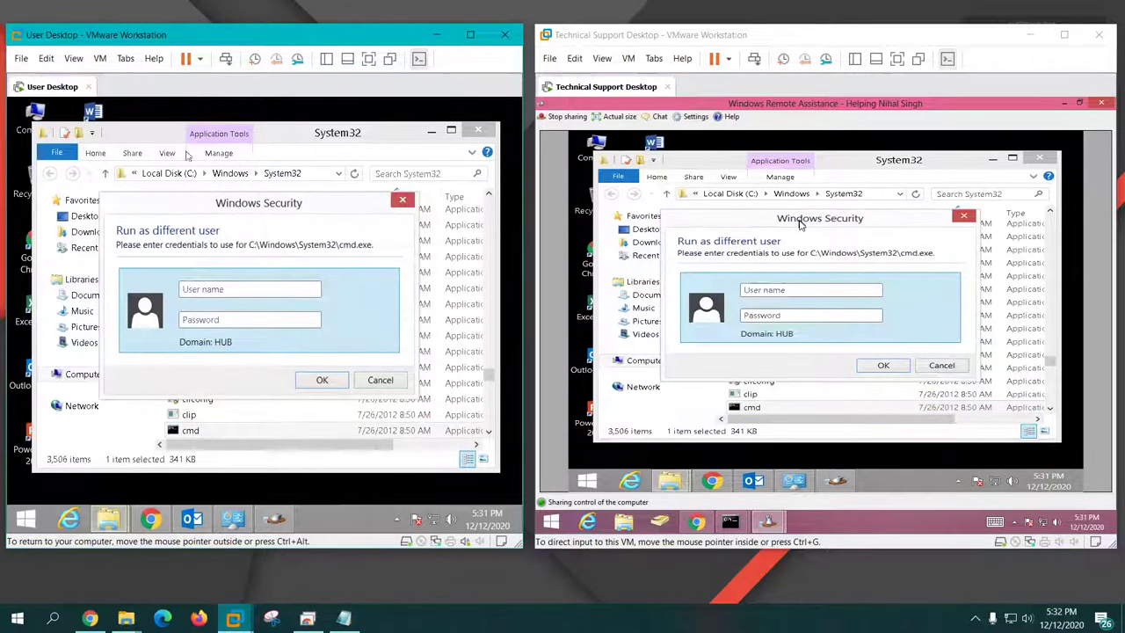
{"action": "type", "text": "adminis"}
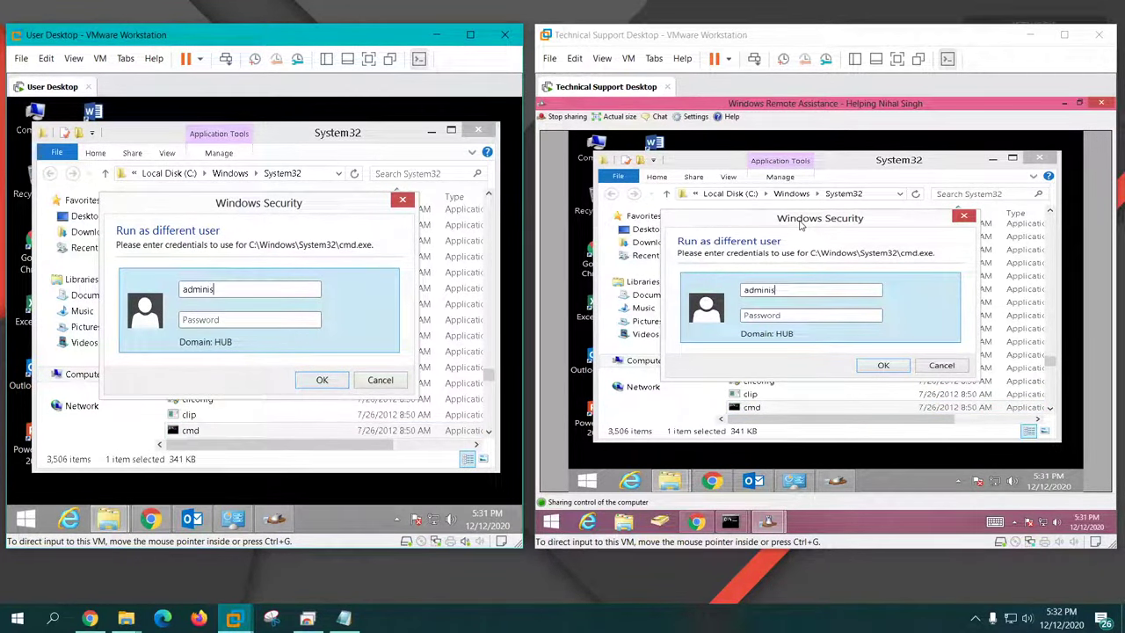
{"action": "type", "text": "trat0r"}
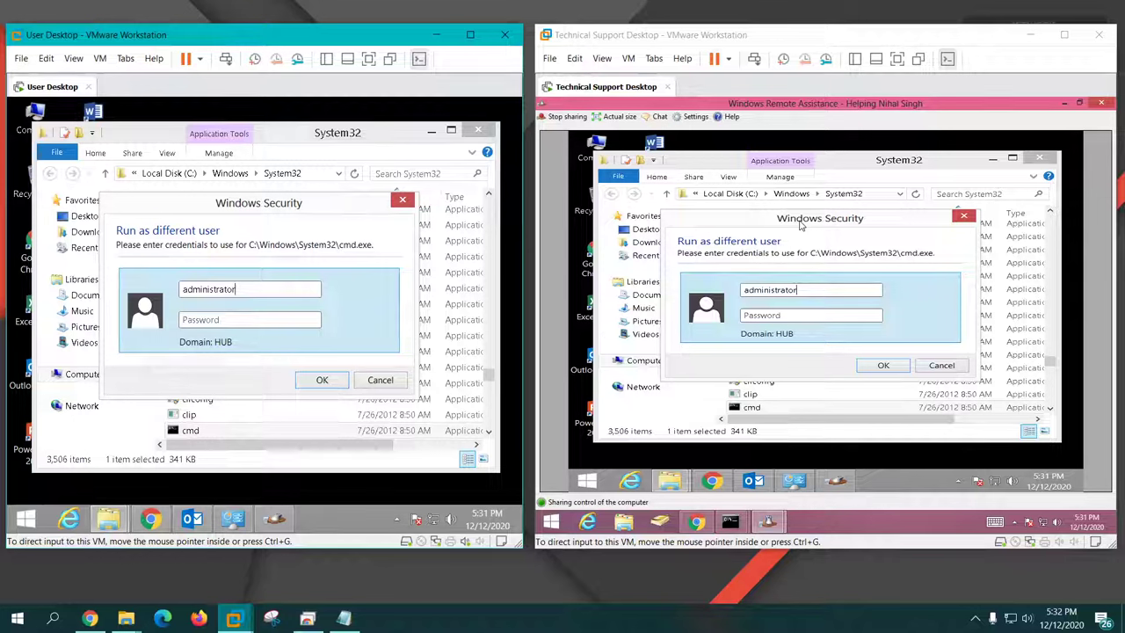
{"action": "key", "text": "Tab"}
{"action": "type", "text": "•••••••"}
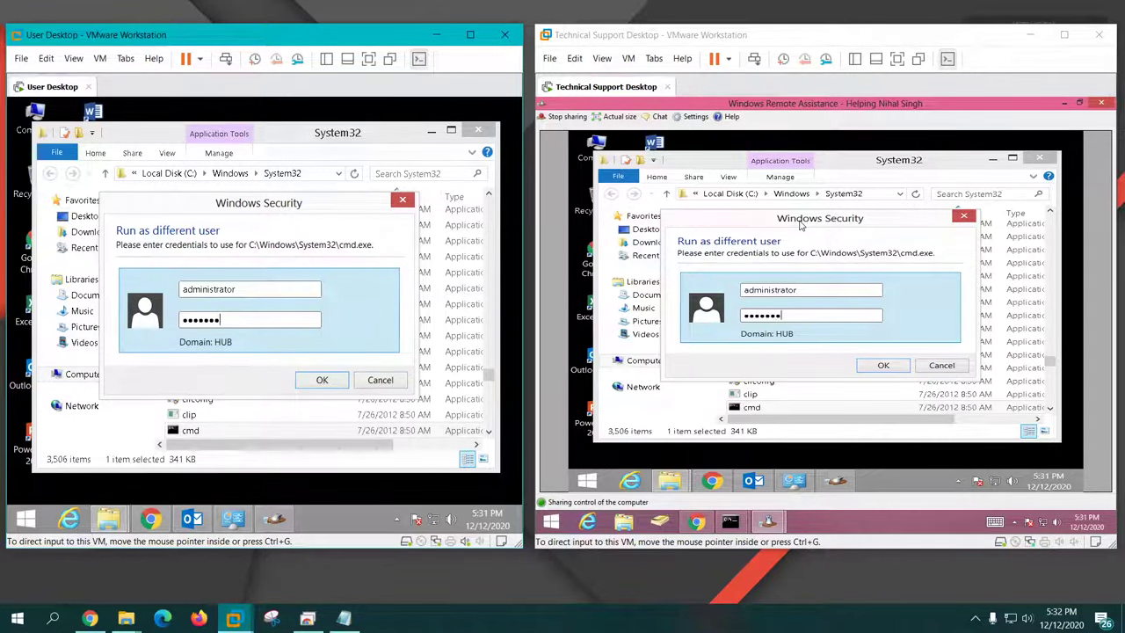
{"action": "type", "text": "••"}
{"action": "key", "text": "Return"}
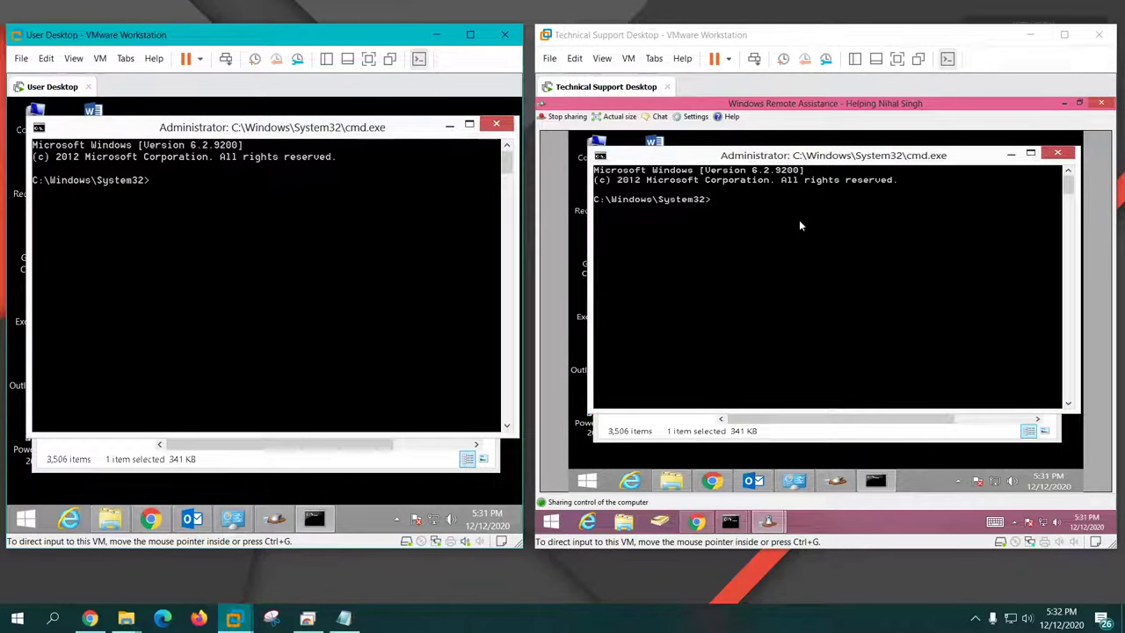
Step: Run chkdsk on the user's computer, which reports file system problems and an incorrect volume bitmap
{"action": "type", "text": "chkdsk"}
{"action": "key", "text": "Return"}
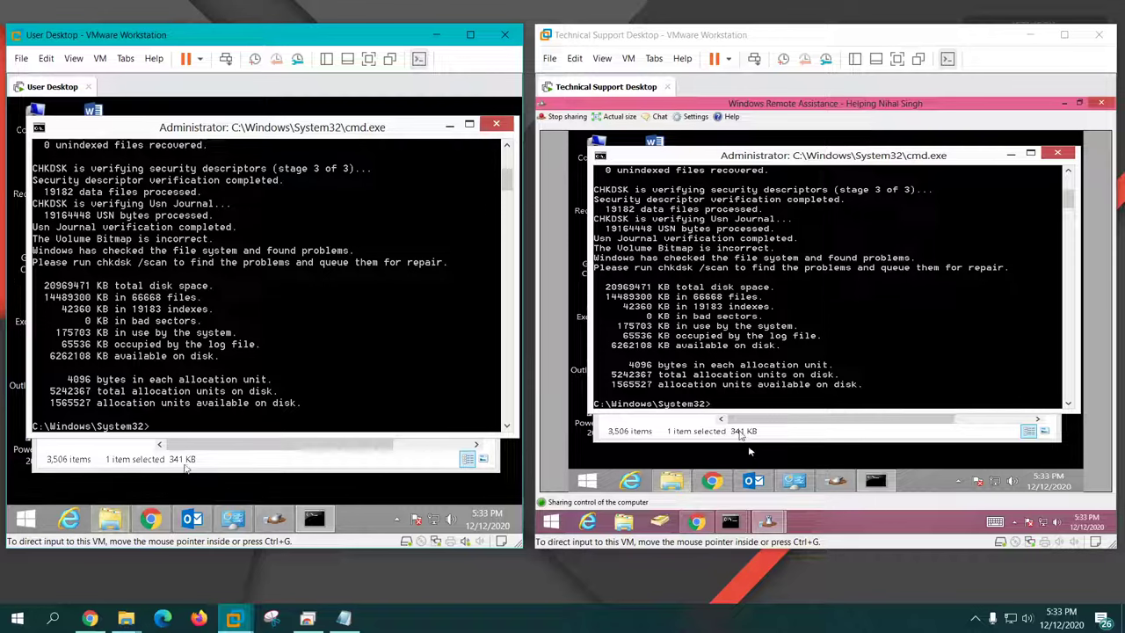
Step: Start an sfc /scannow system file scan, then restore the Remote Assistance window
{"action": "type", "text": "sfc "}
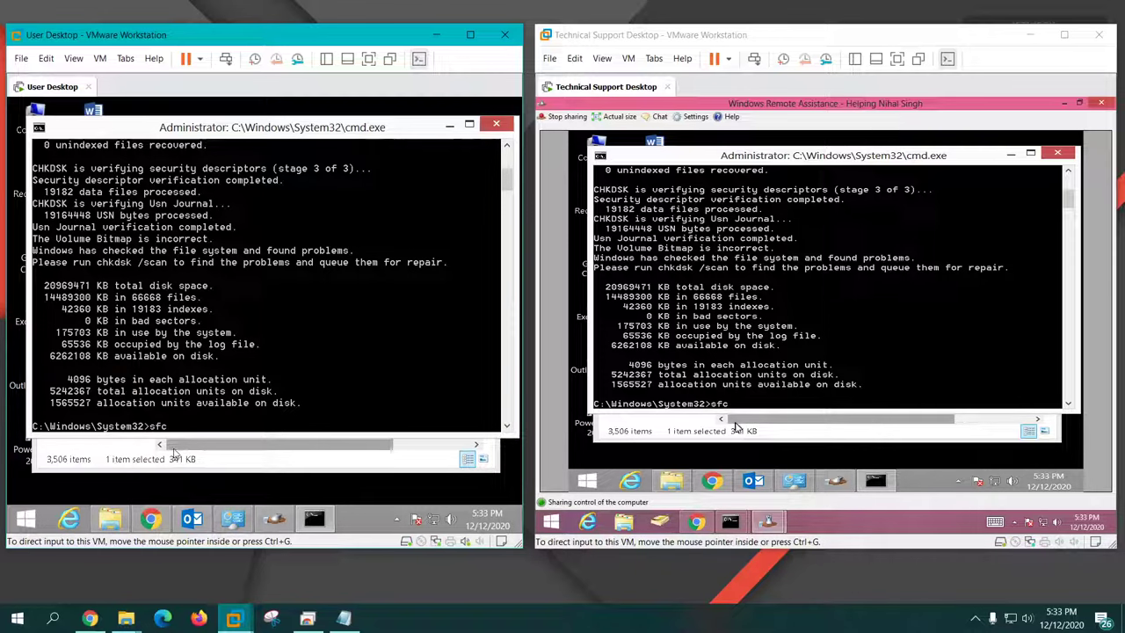
{"action": "type", "text": "/scannow"}
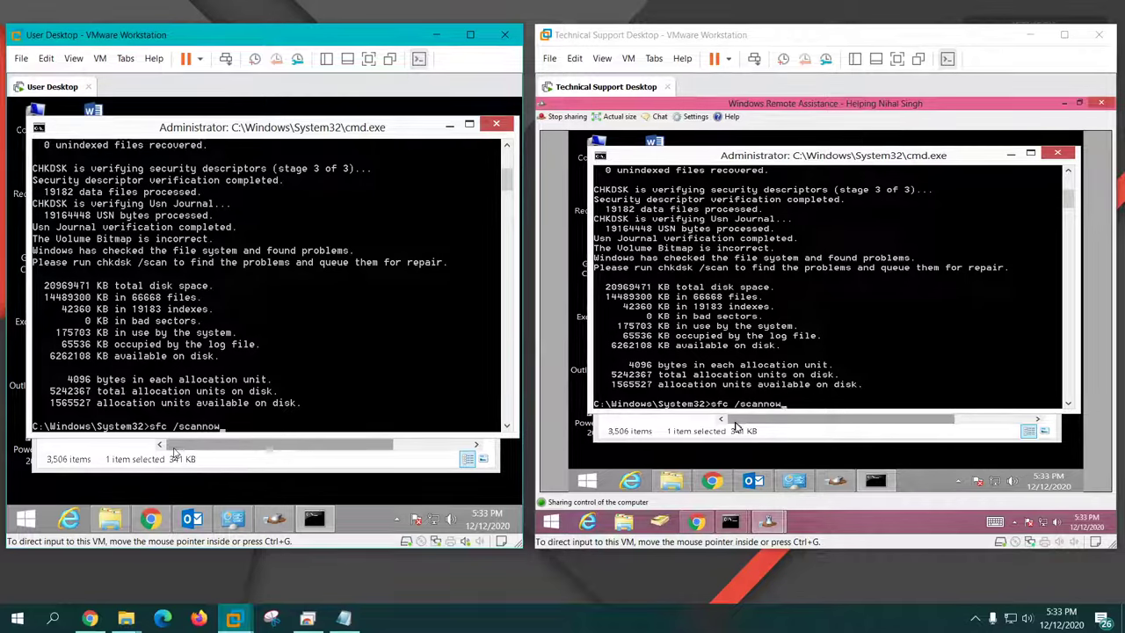
{"action": "key", "text": "Return"}
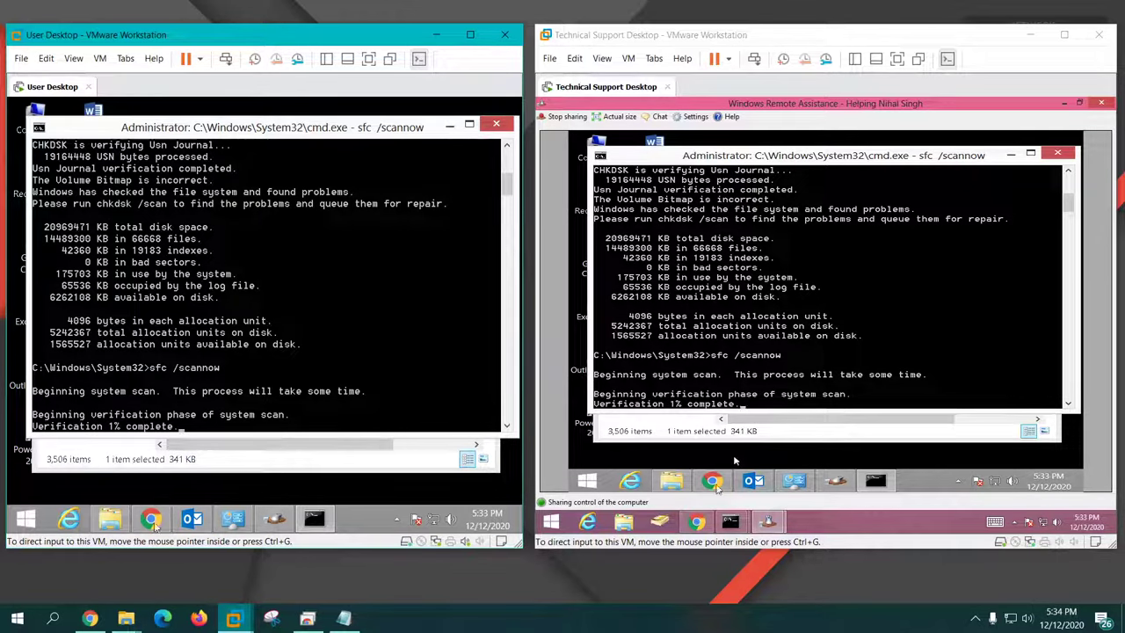
{"action": "mouse_move", "coordinate": [154, 520]}
{"action": "mouse_move", "coordinate": [738, 521]}
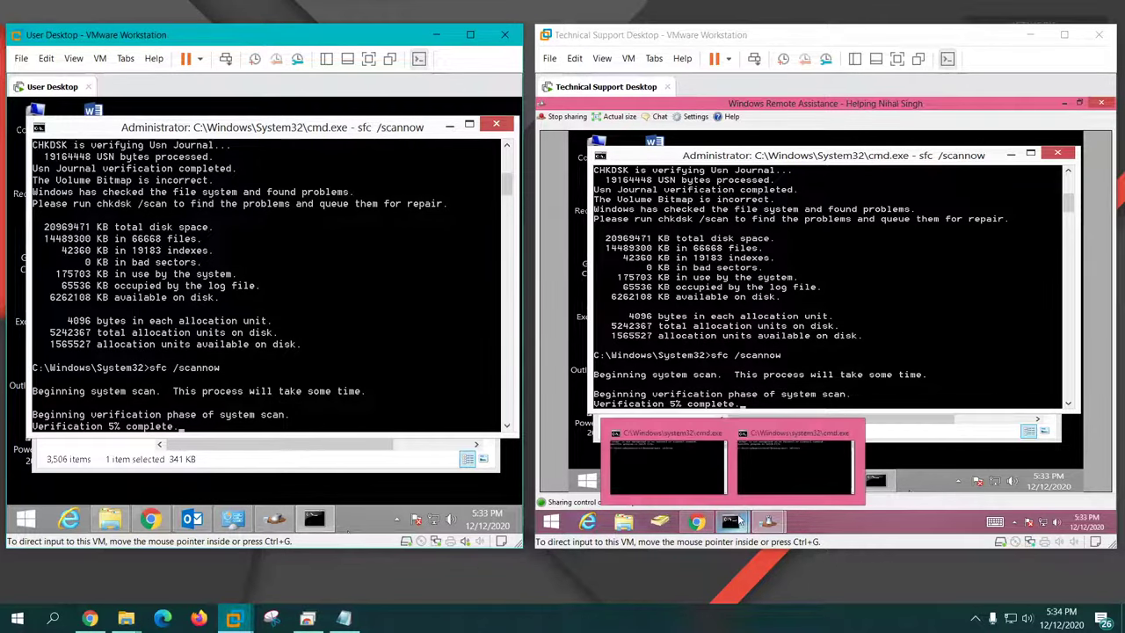
{"action": "left_click", "coordinate": [875, 486]}
{"action": "mouse_move", "coordinate": [876, 486]}
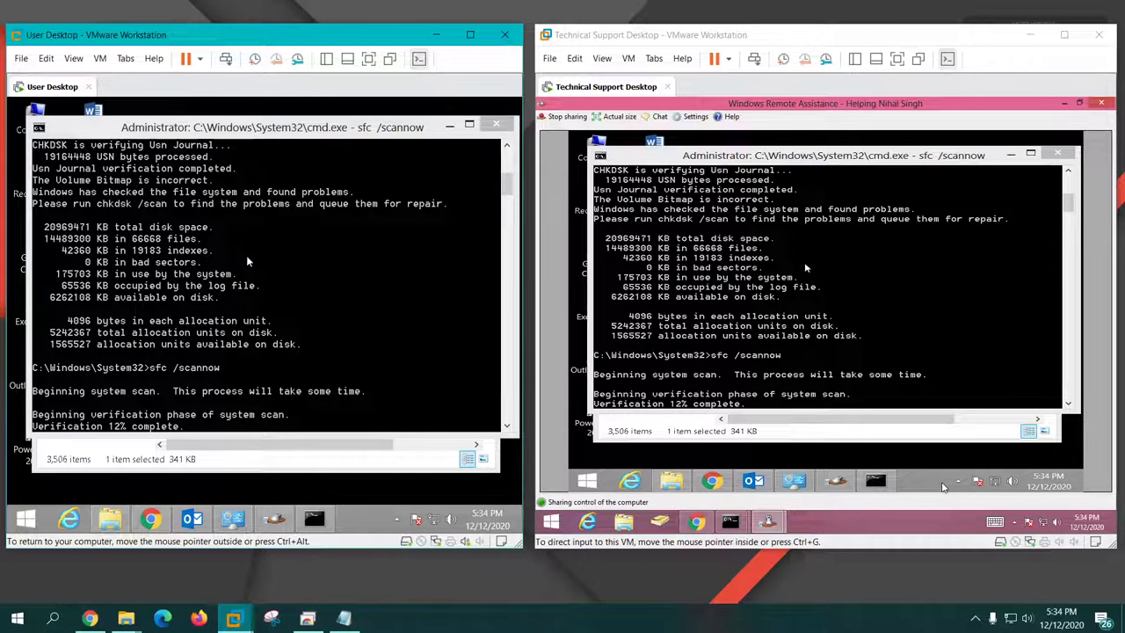
{"action": "left_click", "coordinate": [274, 519]}
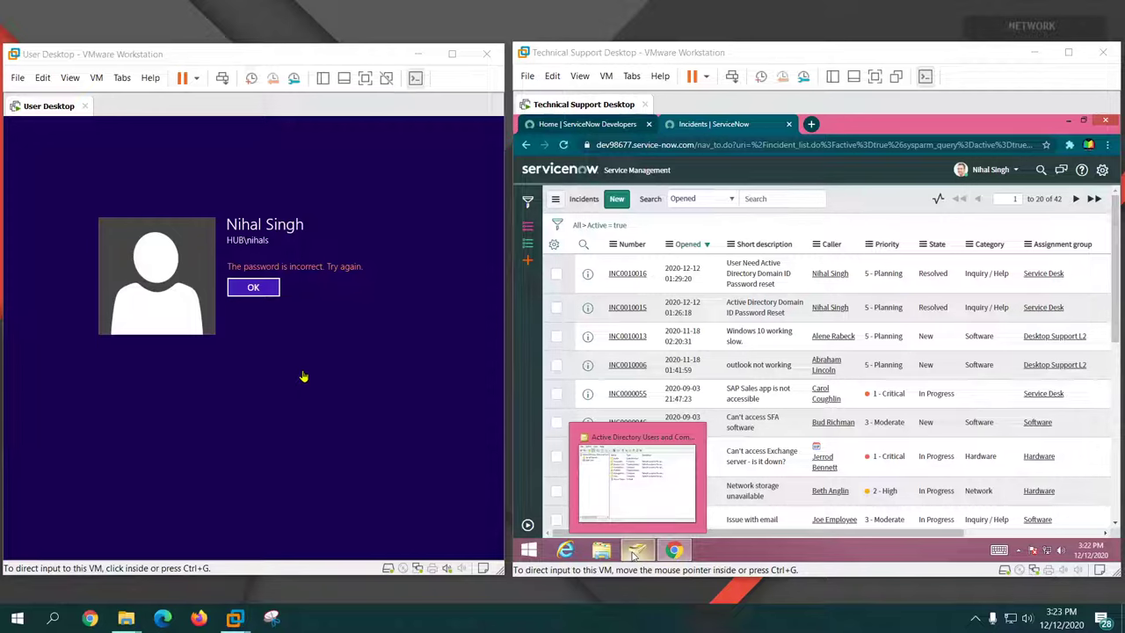
Step: Switch to the Active Directory Users and Computers window on the Technical Support Desktop VM
{"action": "left_click", "coordinate": [635, 516]}
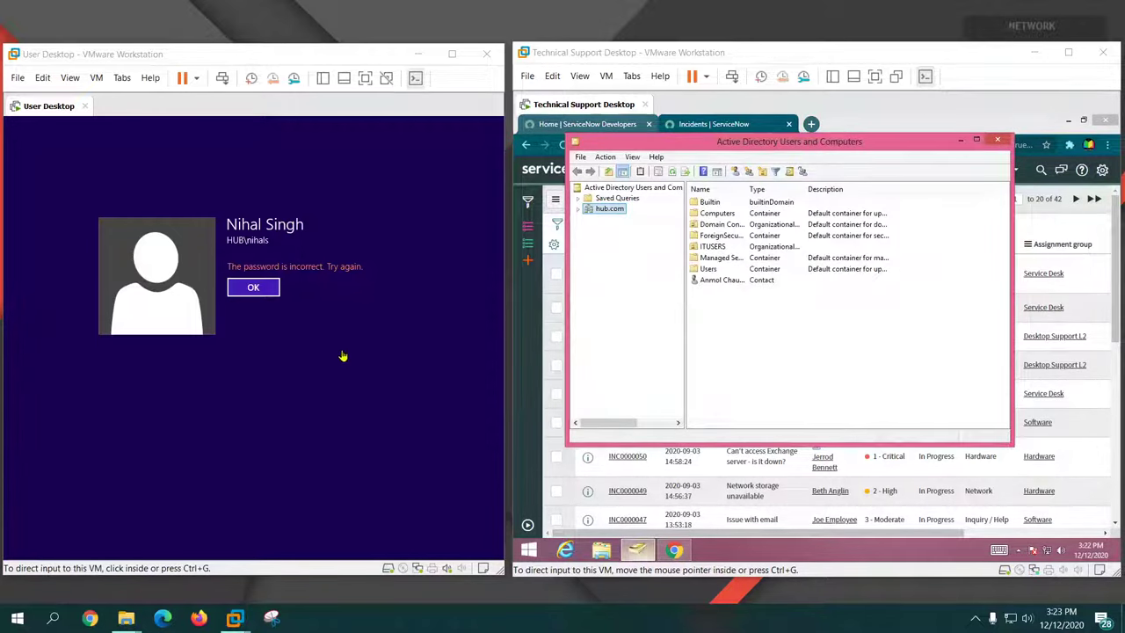
Step: Search Active Directory for the locked-out user by first name, correcting the search text
{"action": "left_click", "coordinate": [788, 171]}
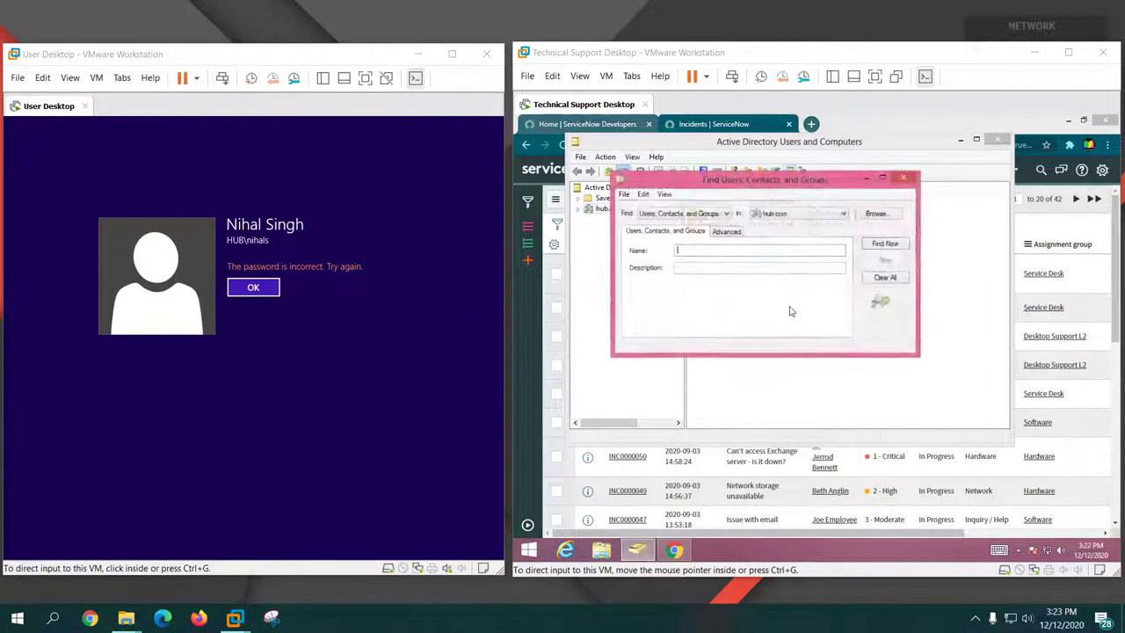
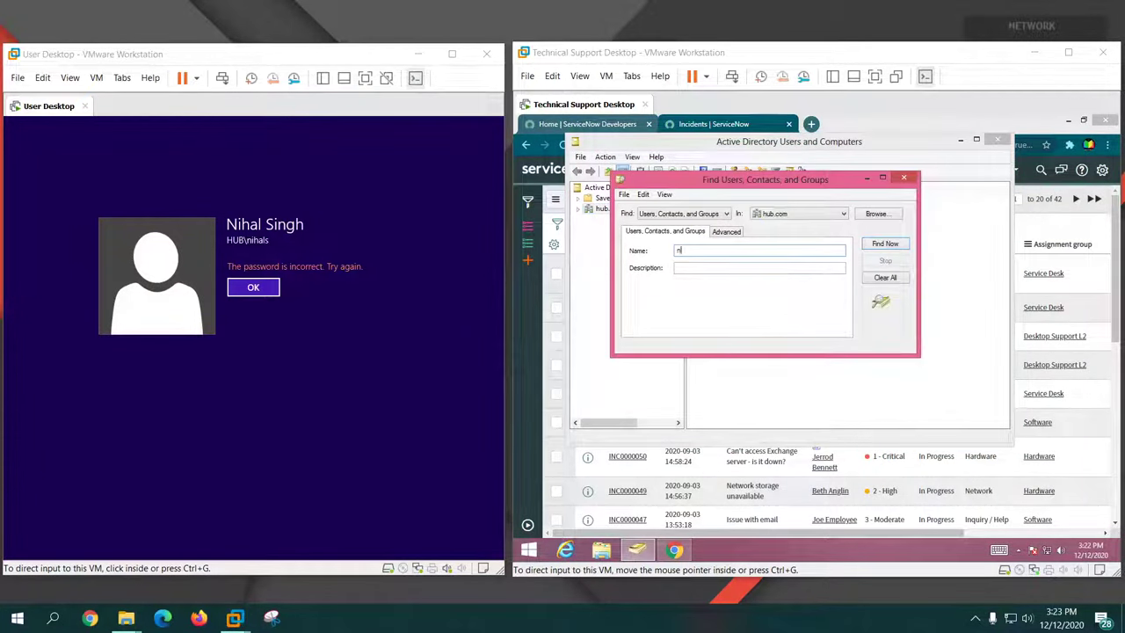
{"action": "key", "text": "Return"}
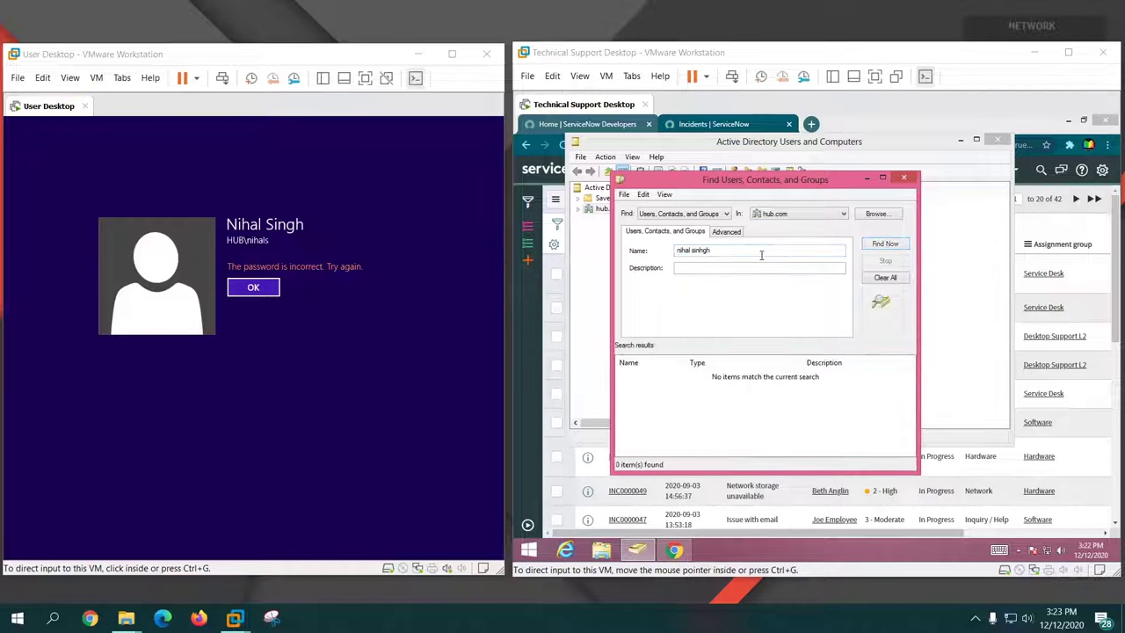
{"action": "key", "text": "ctrl+shift+Left"}
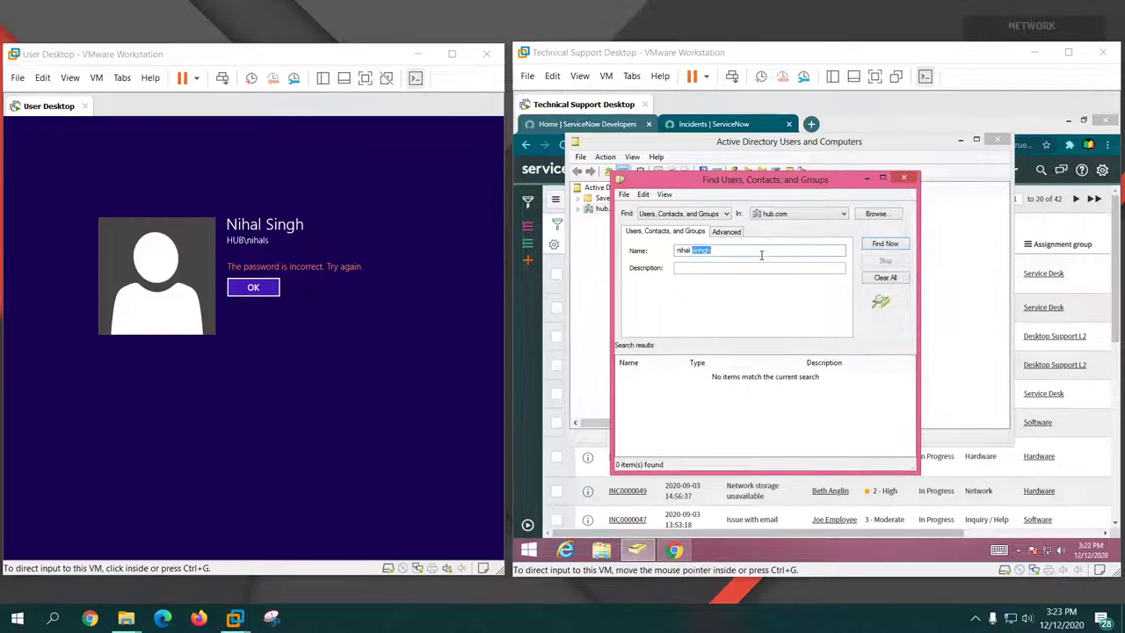
{"action": "key", "text": "BackSpace"}
{"action": "key", "text": "Return"}
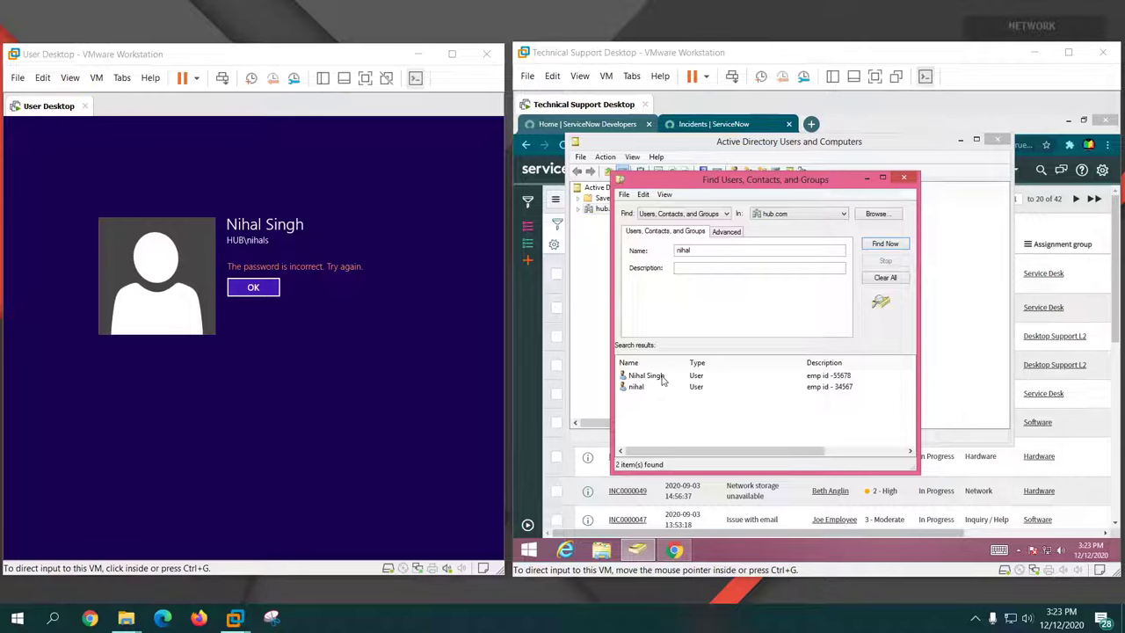
Step: Review the found user's Organization tab, then switch back to the ServiceNow incident list
{"action": "double_click", "coordinate": [661, 377]}
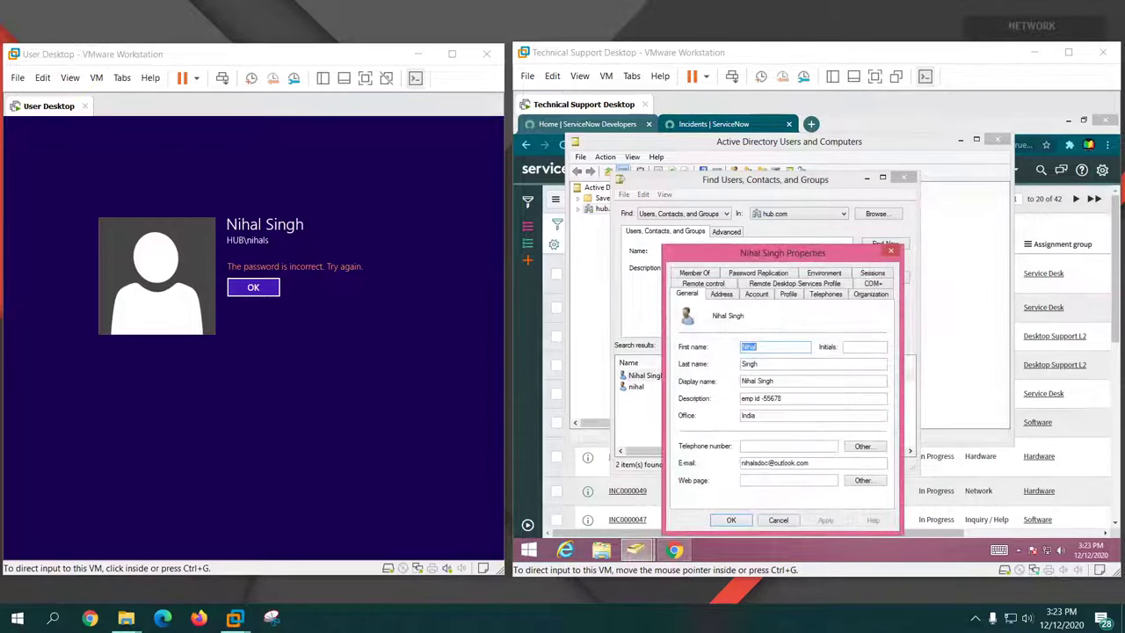
{"action": "left_click", "coordinate": [858, 295]}
{"action": "left_click_drag", "start_coordinate": [833, 257], "coordinate": [821, 173]}
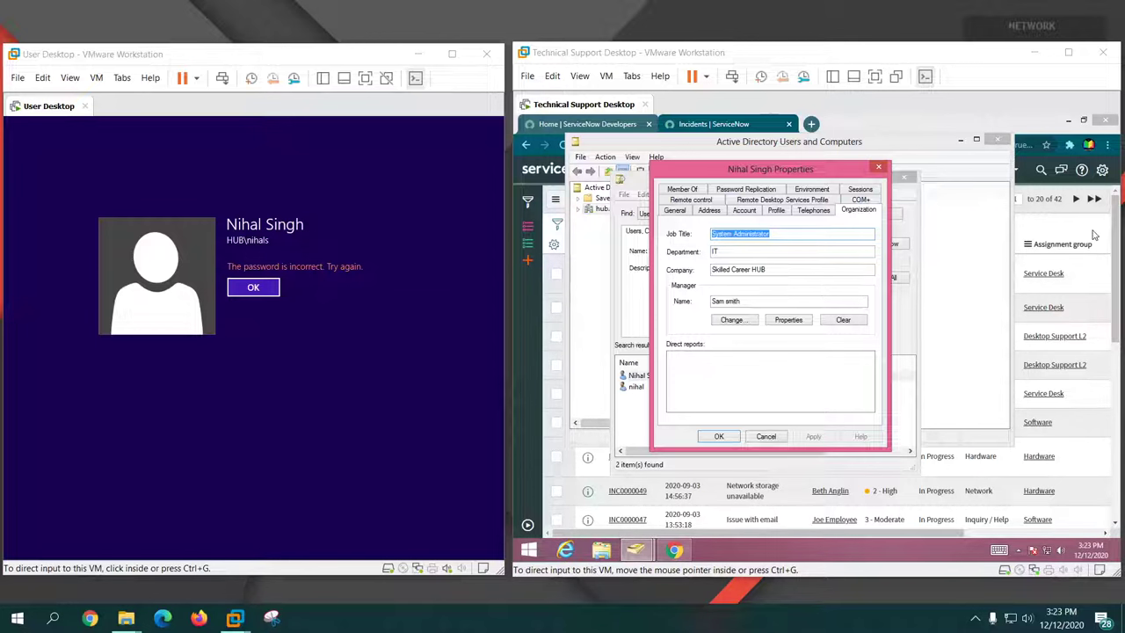
{"action": "left_click", "coordinate": [1088, 233]}
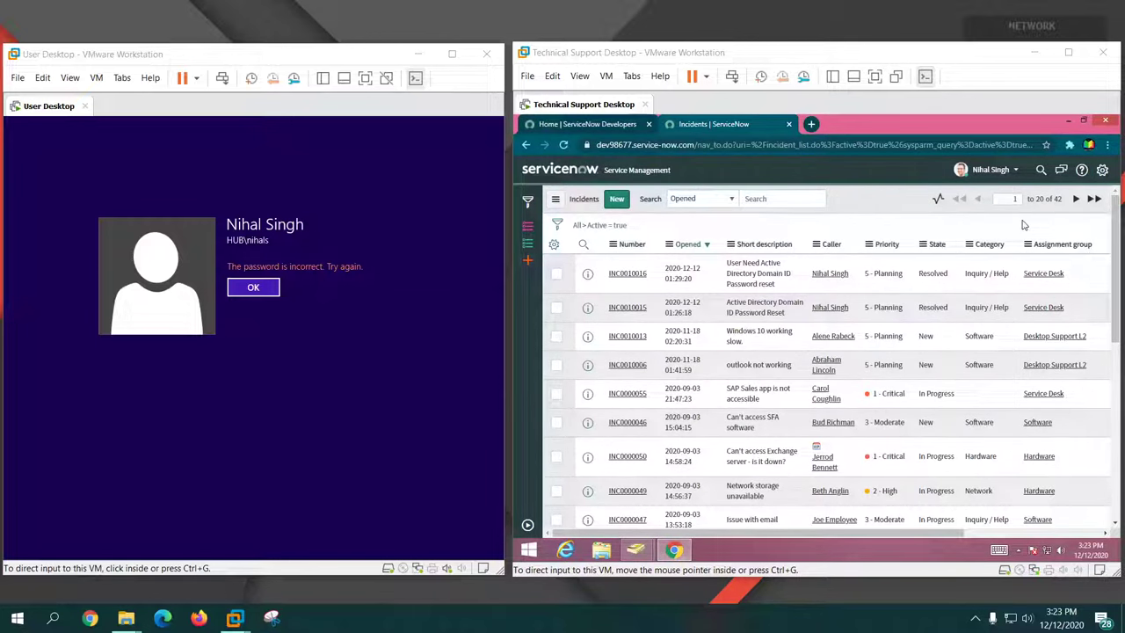
Step: Start a new incident with the user as caller, Inquiry / Help, Internal Application, and password-reset descriptions
{"action": "left_click", "coordinate": [615, 202]}
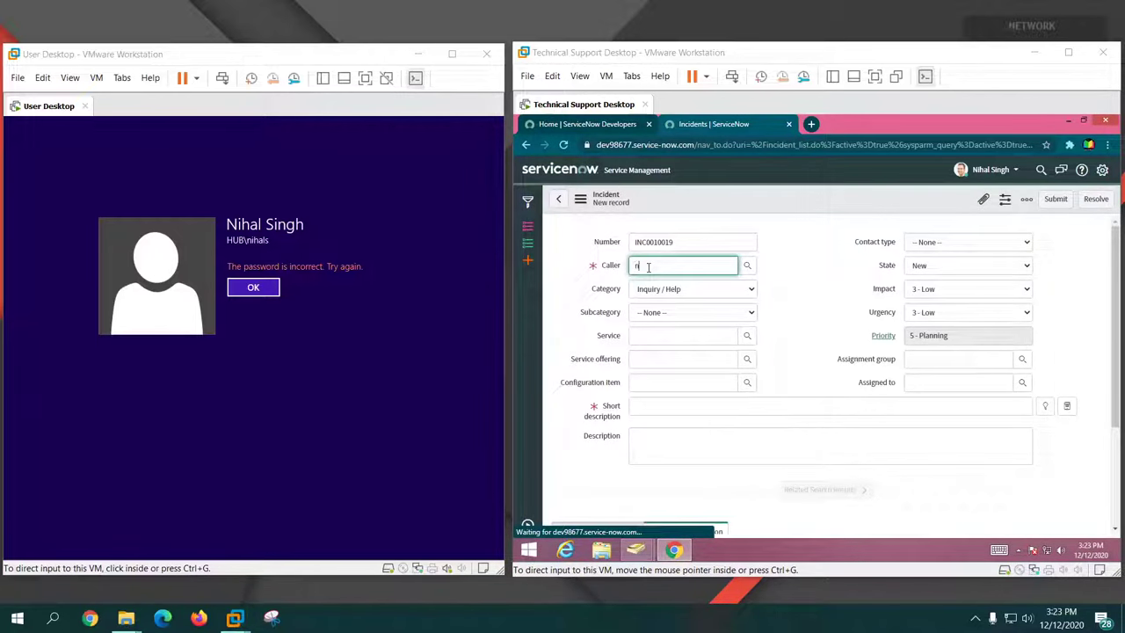
{"action": "type", "text": "niha"}
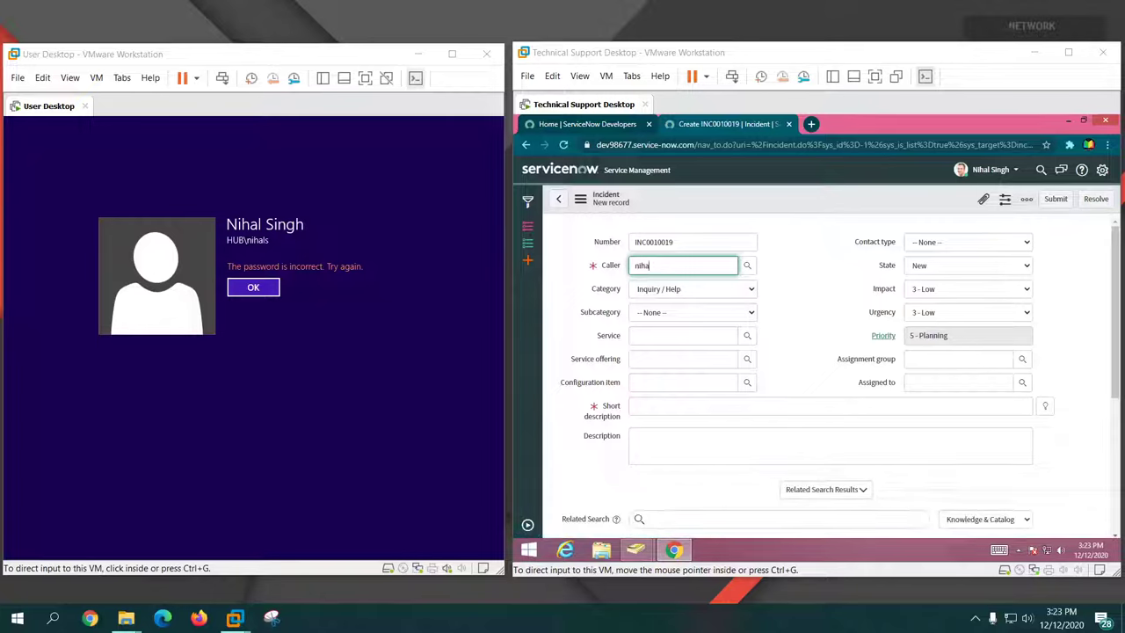
{"action": "left_click", "coordinate": [682, 291]}
{"action": "left_click", "coordinate": [682, 289]}
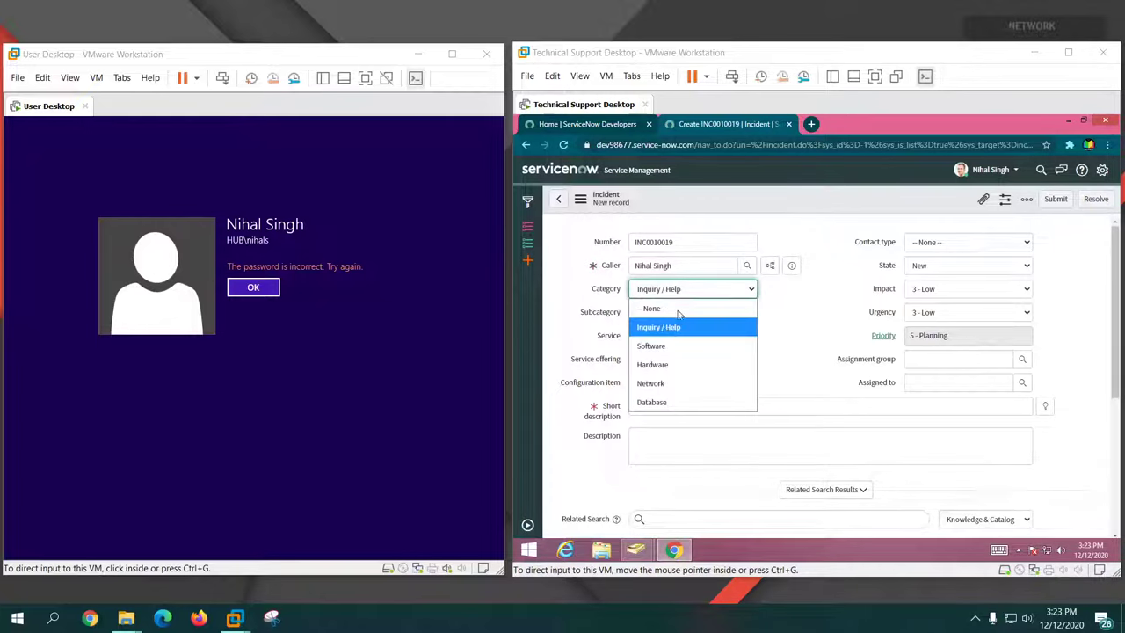
{"action": "left_click", "coordinate": [668, 325]}
{"action": "left_click", "coordinate": [667, 314]}
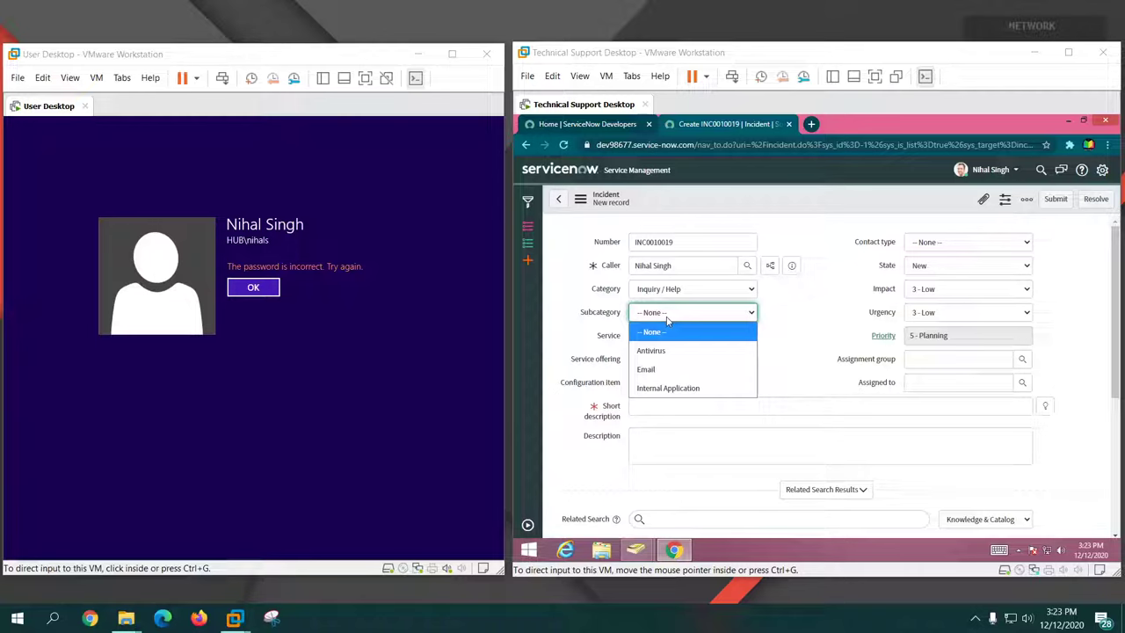
{"action": "left_click", "coordinate": [663, 388]}
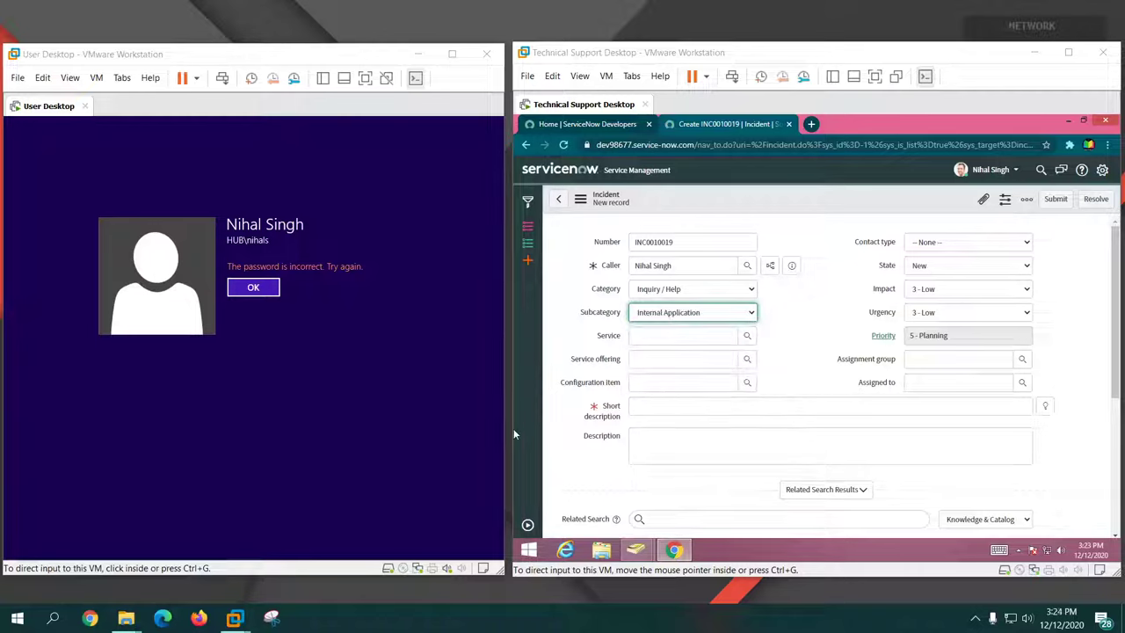
{"action": "left_click", "coordinate": [707, 407]}
{"action": "key", "text": "ctrl+v"}
{"action": "left_click", "coordinate": [720, 442]}
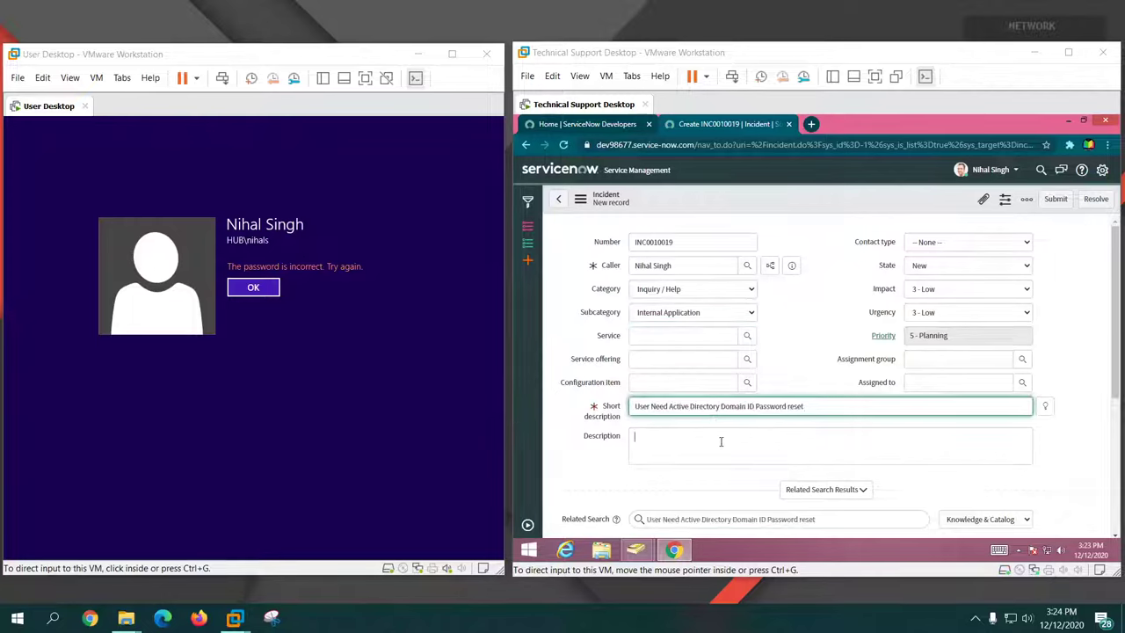
{"action": "key", "text": "ctrl+v"}
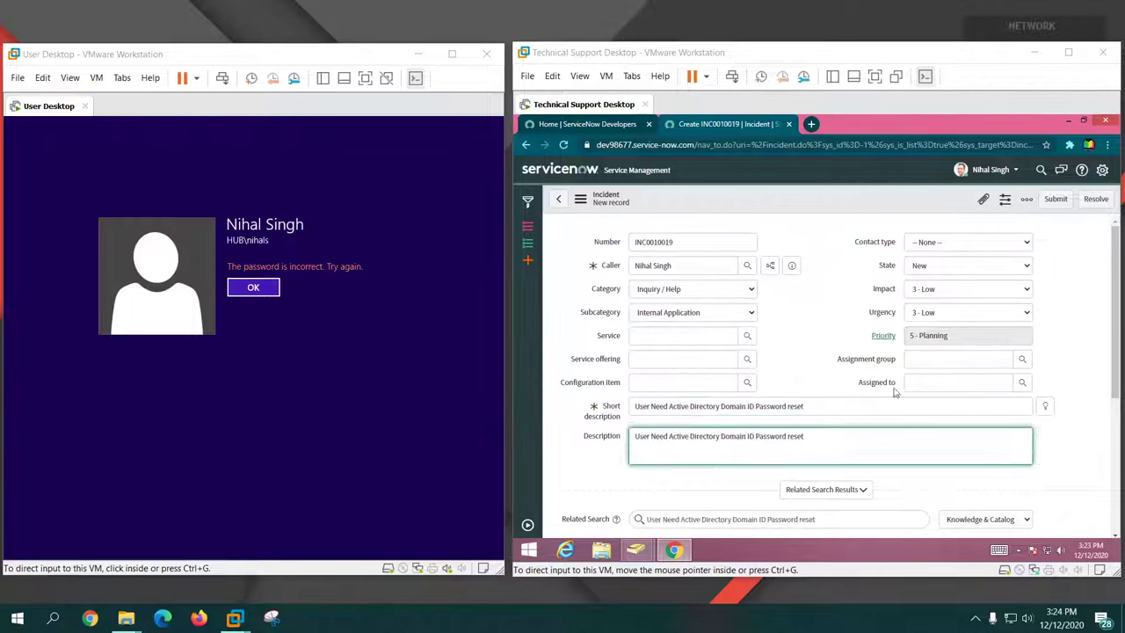
Step: Set contact type Phone, state In Progress, assignment group Service Desk, and submit the incident
{"action": "left_click", "coordinate": [930, 242]}
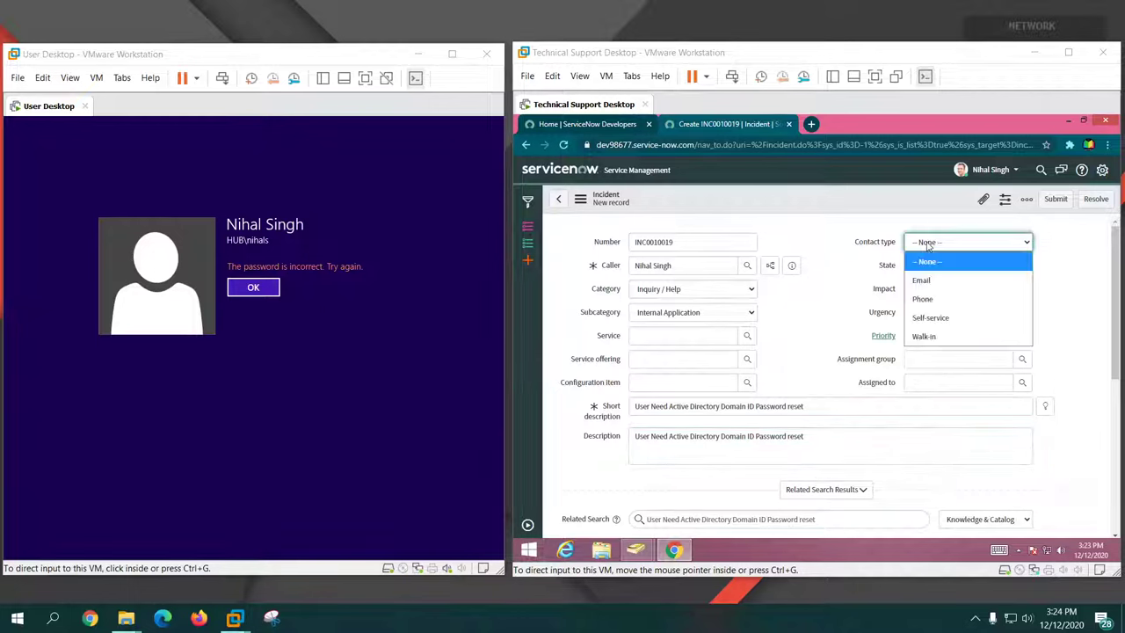
{"action": "left_click", "coordinate": [929, 297]}
{"action": "left_click", "coordinate": [923, 268]}
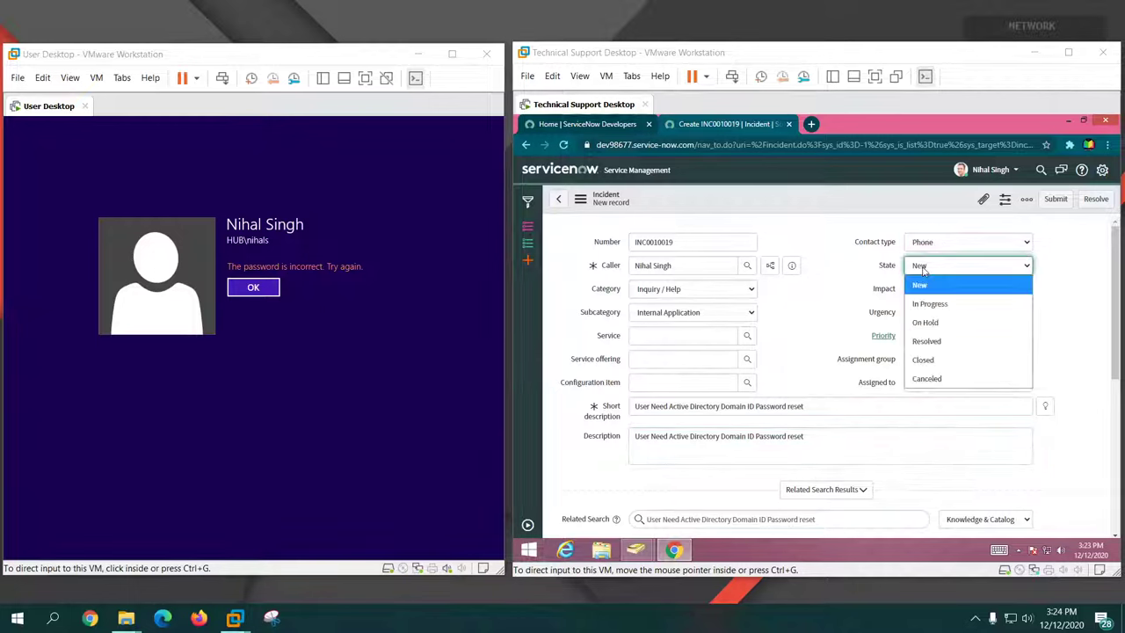
{"action": "left_click", "coordinate": [925, 303]}
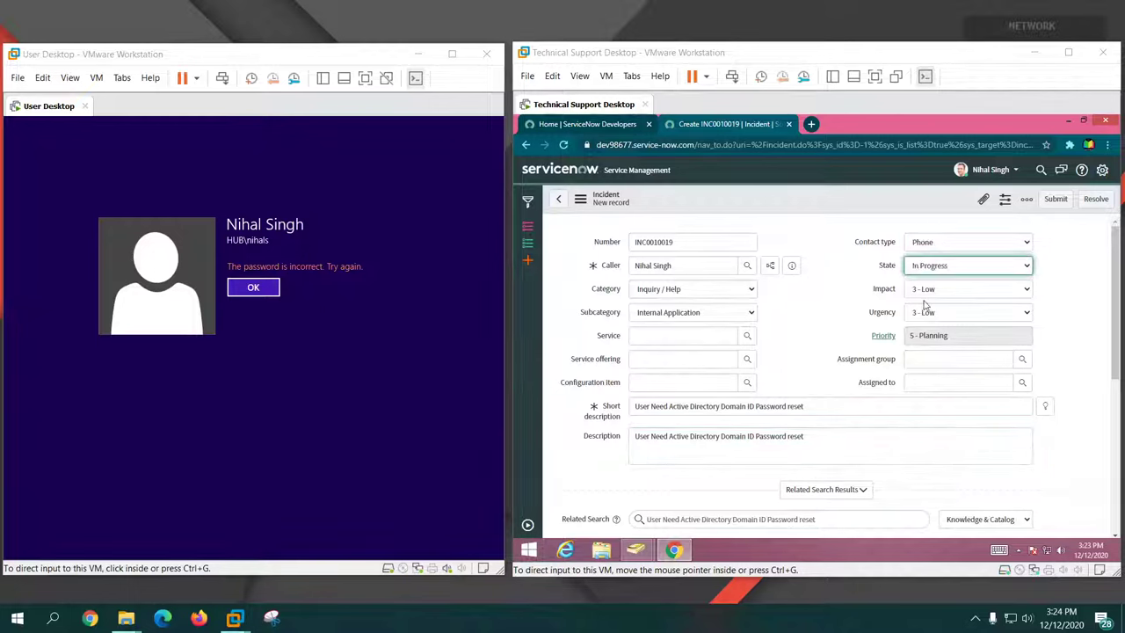
{"action": "left_click", "coordinate": [922, 364]}
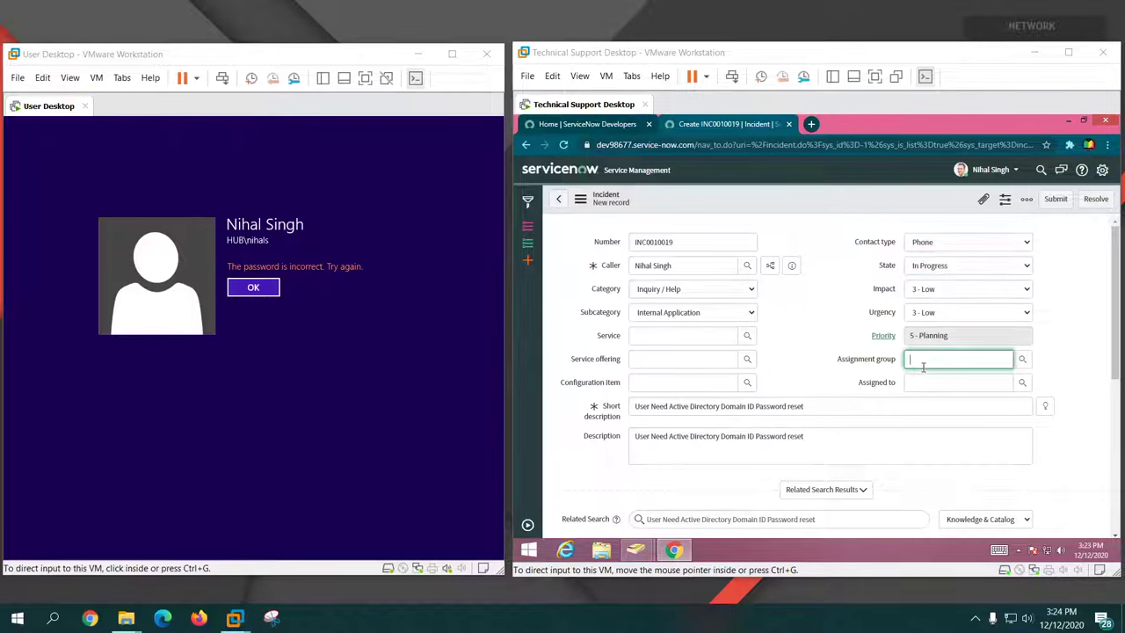
{"action": "type", "text": "Se"}
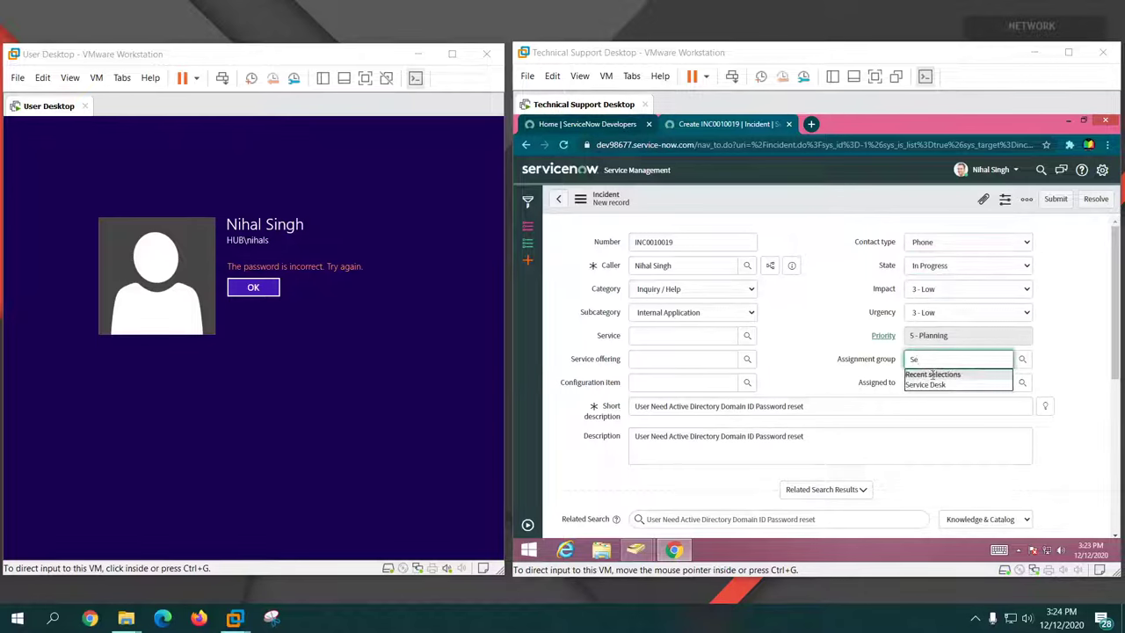
{"action": "left_click", "coordinate": [922, 374]}
{"action": "left_click", "coordinate": [1055, 201]}
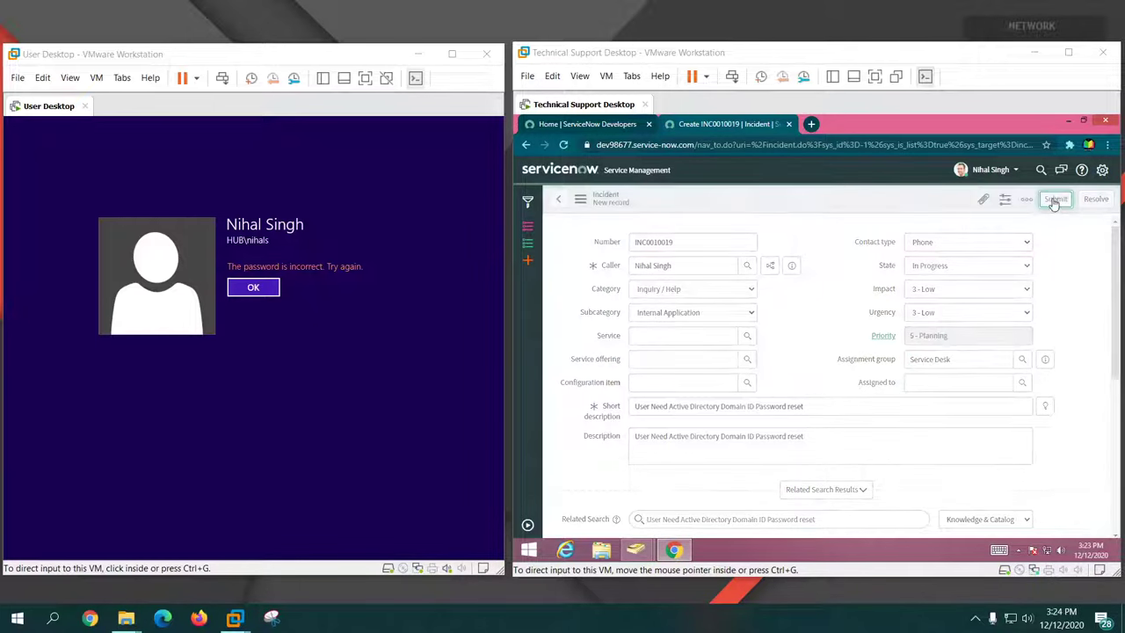
Step: Close the user's properties window and return to the user search results
{"action": "mouse_move", "coordinate": [635, 549]}
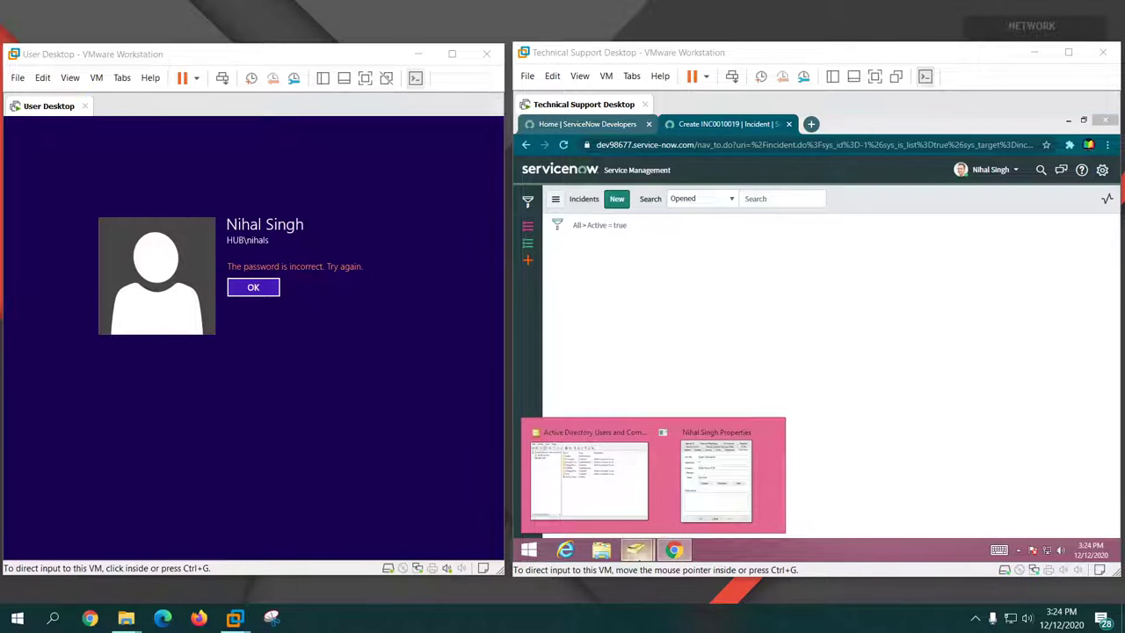
{"action": "left_click", "coordinate": [692, 488]}
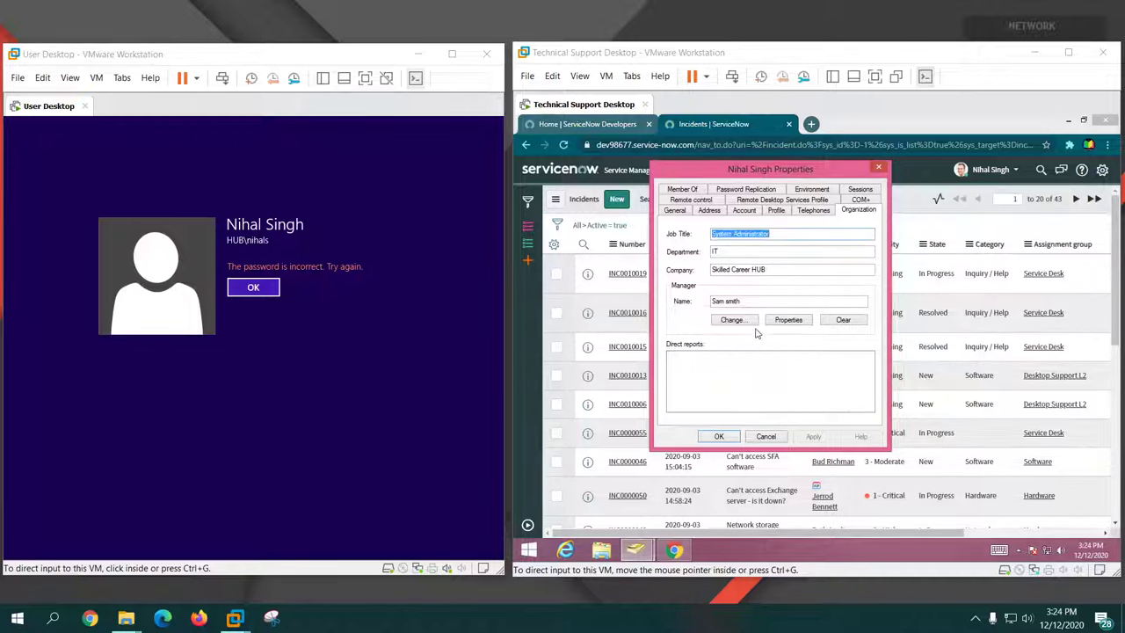
{"action": "left_click", "coordinate": [878, 168]}
{"action": "left_click", "coordinate": [664, 492]}
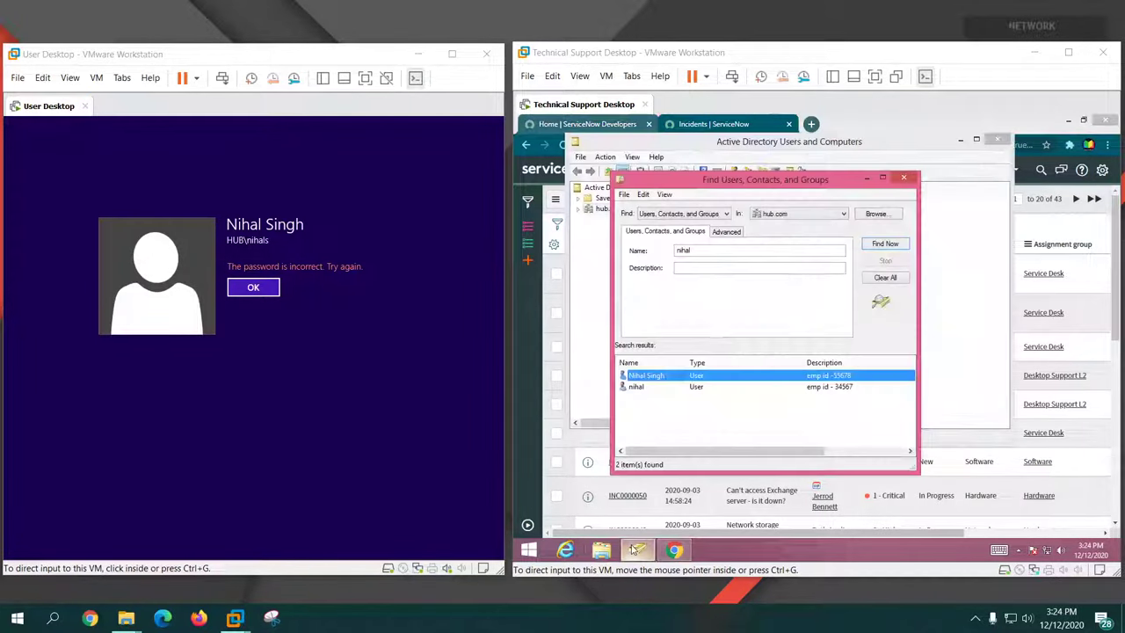
Step: Reset the found user's password and dismiss the password-changed confirmation
{"action": "right_click", "coordinate": [691, 376]}
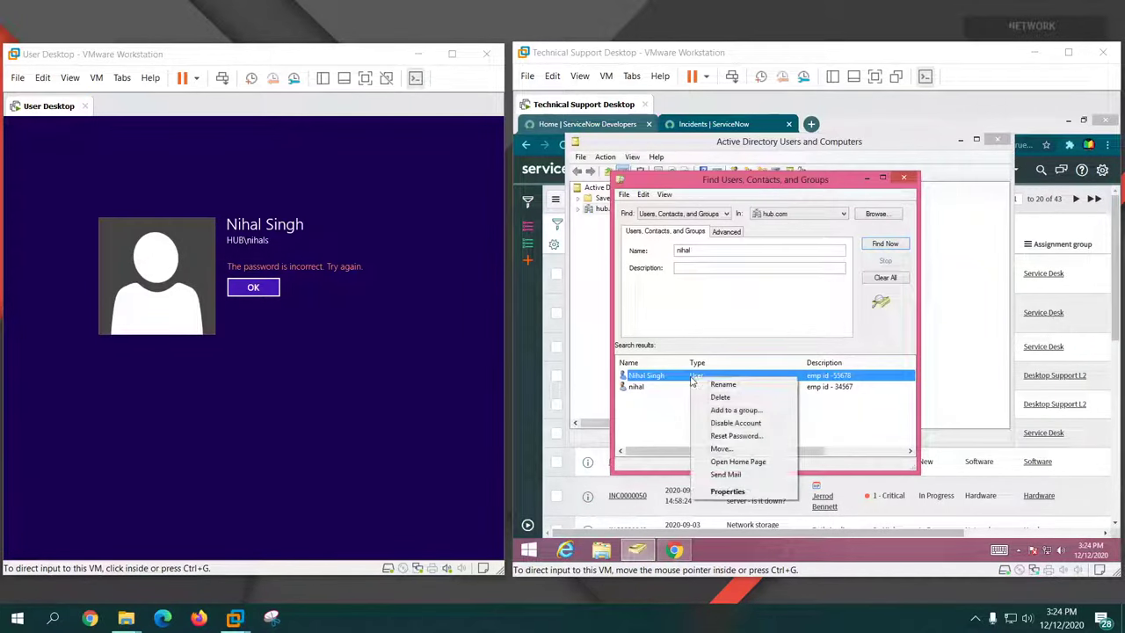
{"action": "left_click", "coordinate": [716, 436]}
{"action": "type", "text": "•••"}
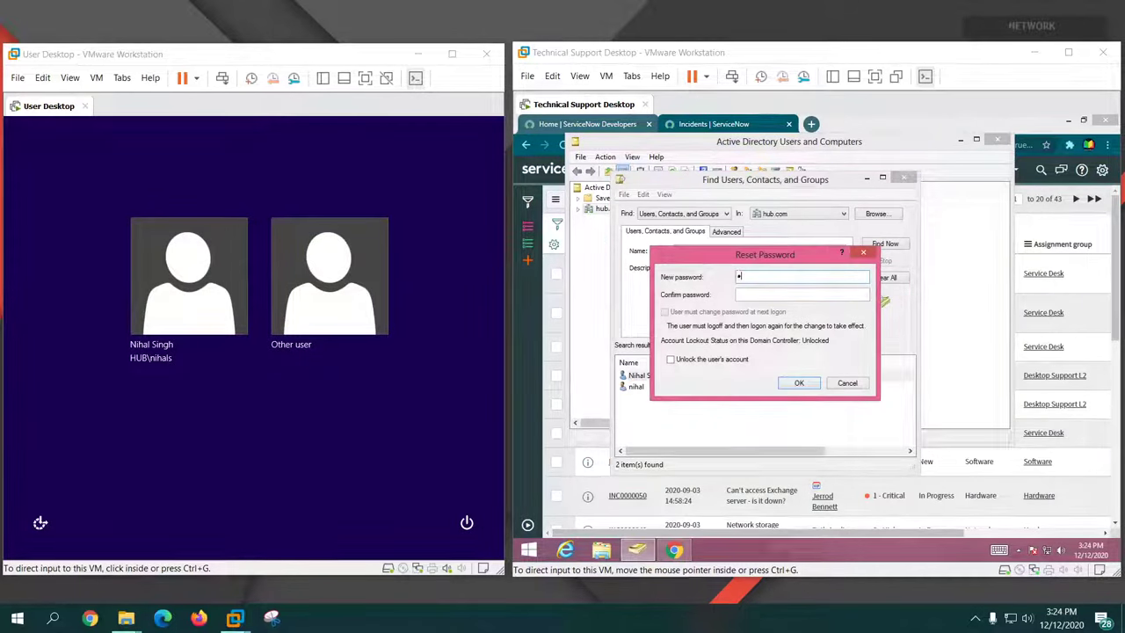
{"action": "type", "text": "••"}
{"action": "type", "text": "•"}
{"action": "key", "text": "Return"}
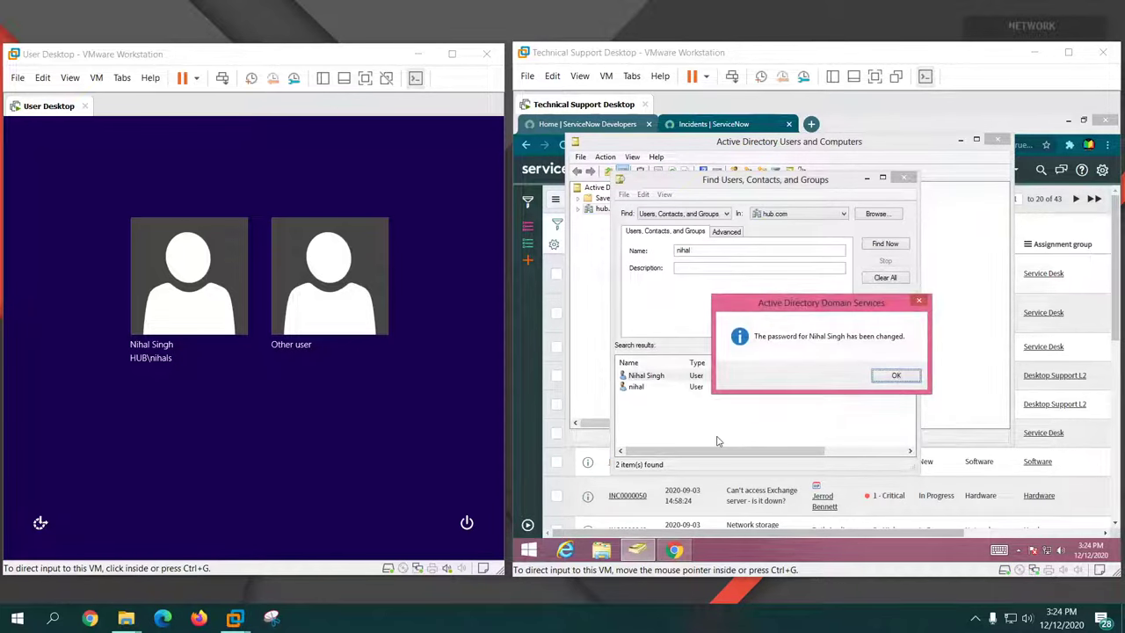
{"action": "key", "text": "Return"}
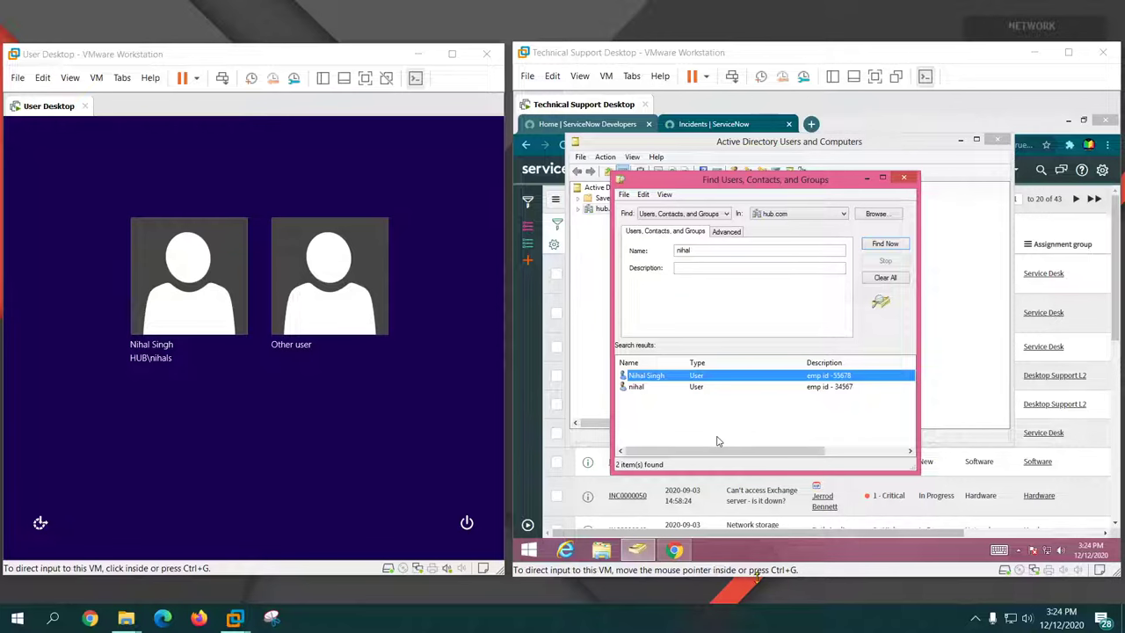
Step: Sign the user into the User Desktop VM with the new password, then close Find and ADUC
{"action": "left_click", "coordinate": [179, 299]}
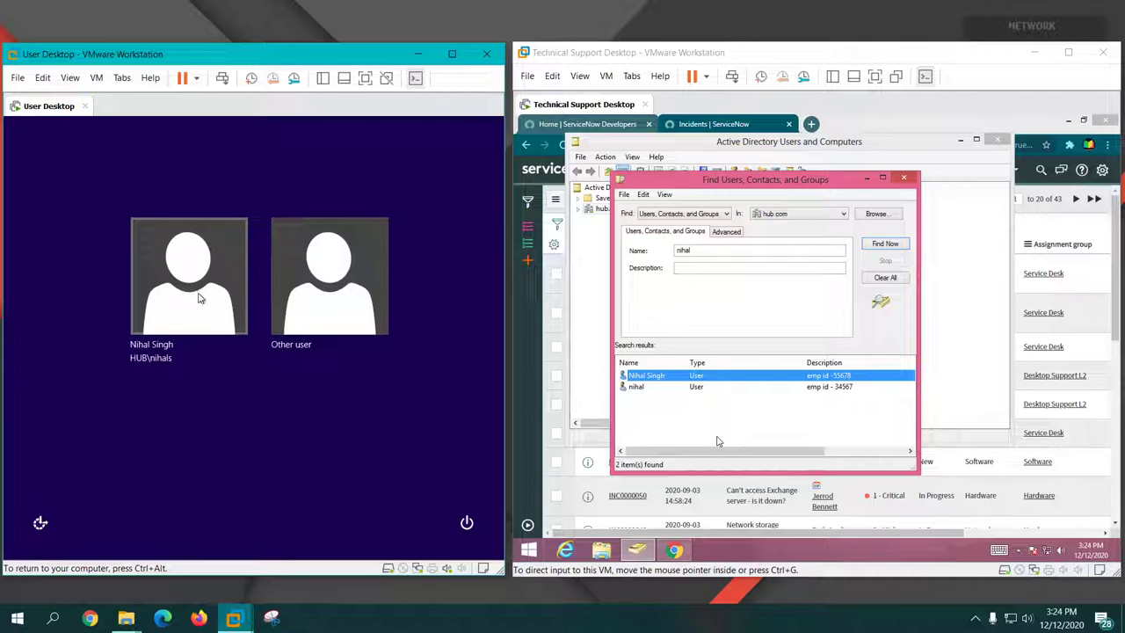
{"action": "left_click", "coordinate": [200, 295]}
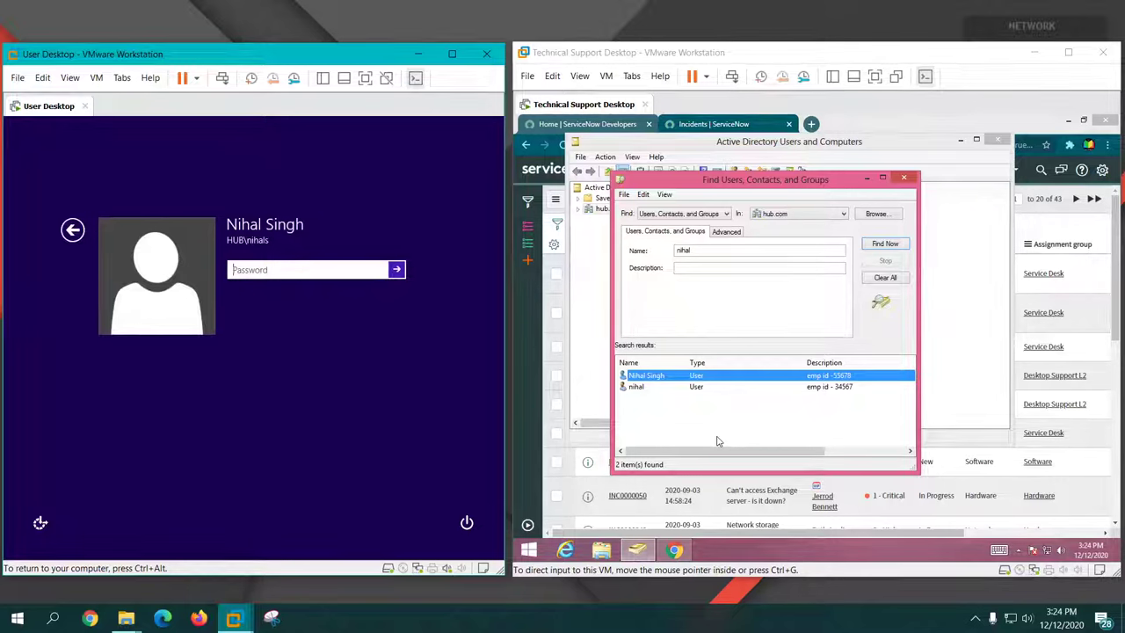
{"action": "key", "text": "Return"}
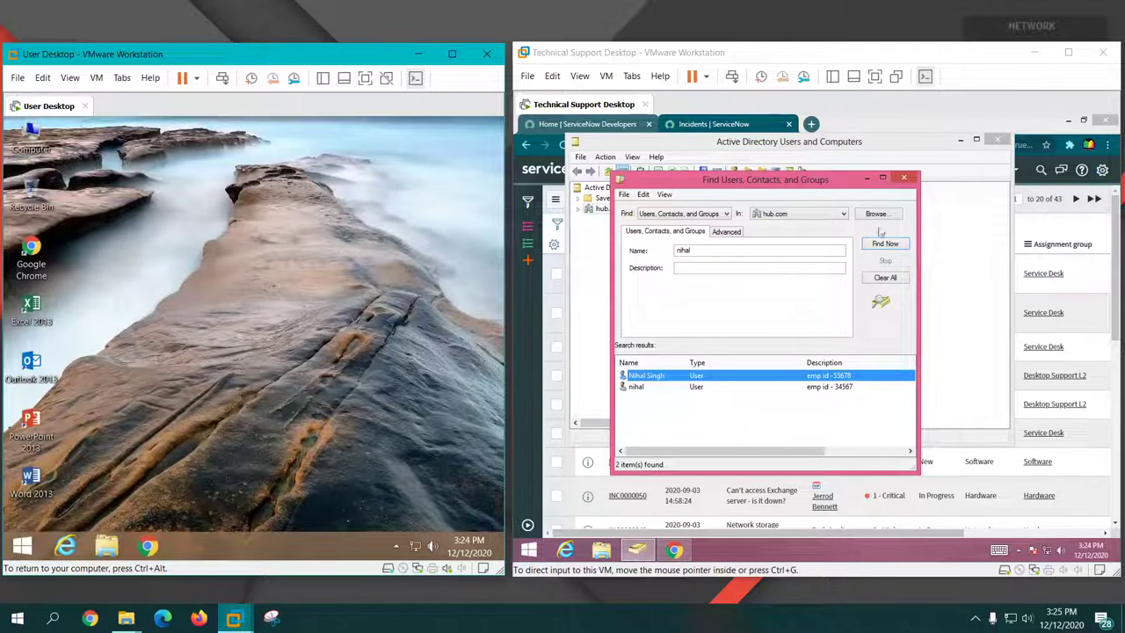
{"action": "left_click", "coordinate": [903, 179]}
{"action": "left_click", "coordinate": [1002, 142]}
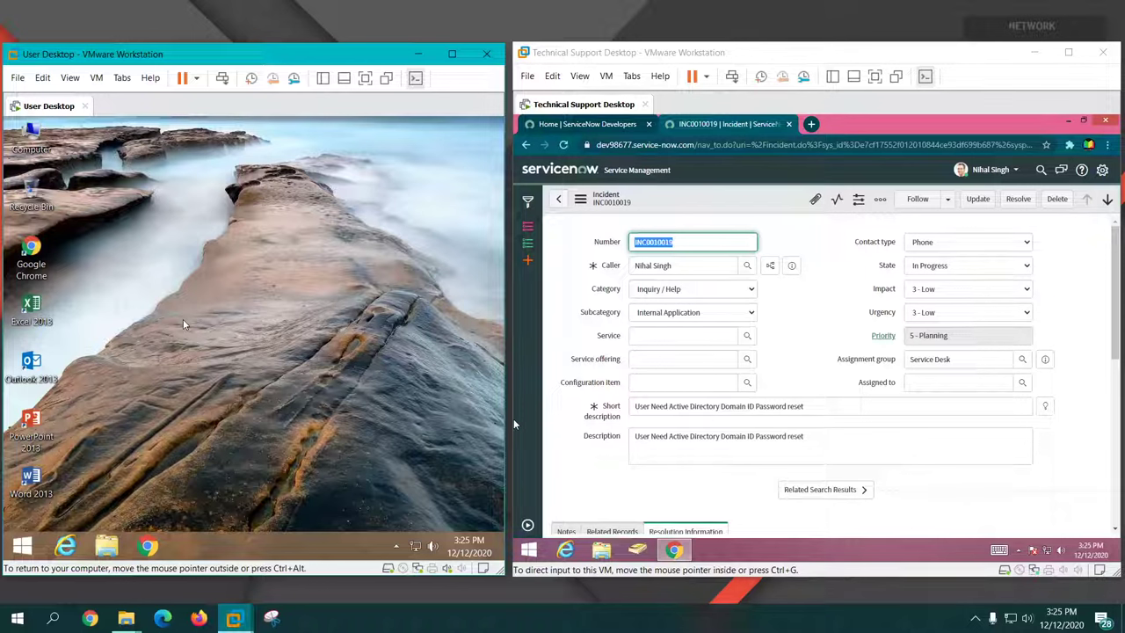
Step: Resolve the incident with code Solved (Permanently) and the pasted description as resolution notes
{"action": "left_click", "coordinate": [923, 268]}
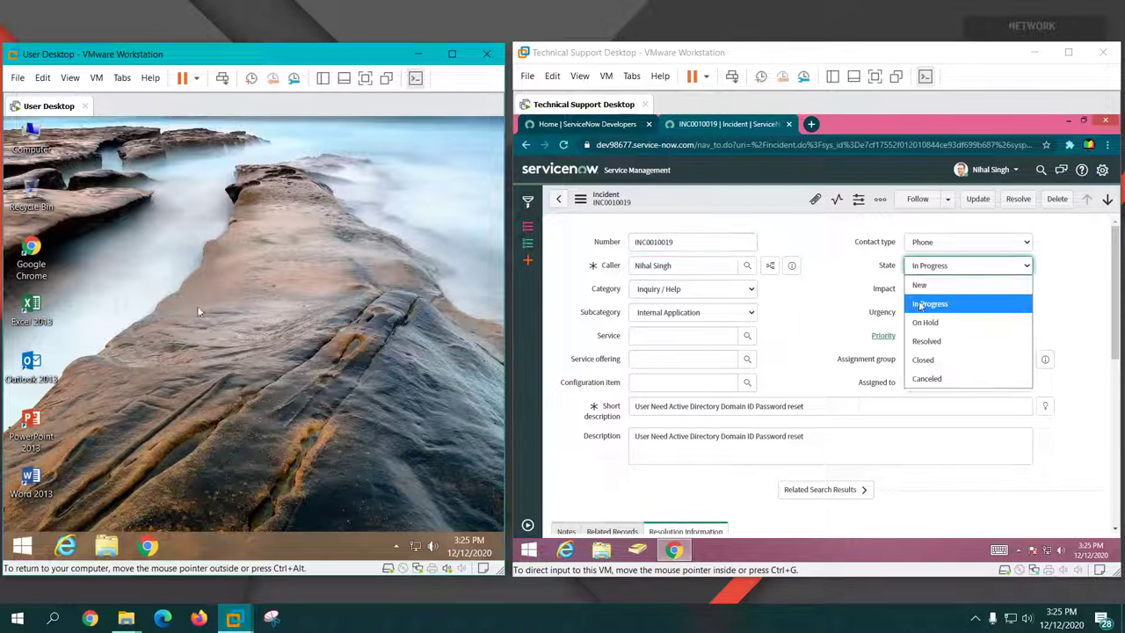
{"action": "left_click", "coordinate": [926, 341]}
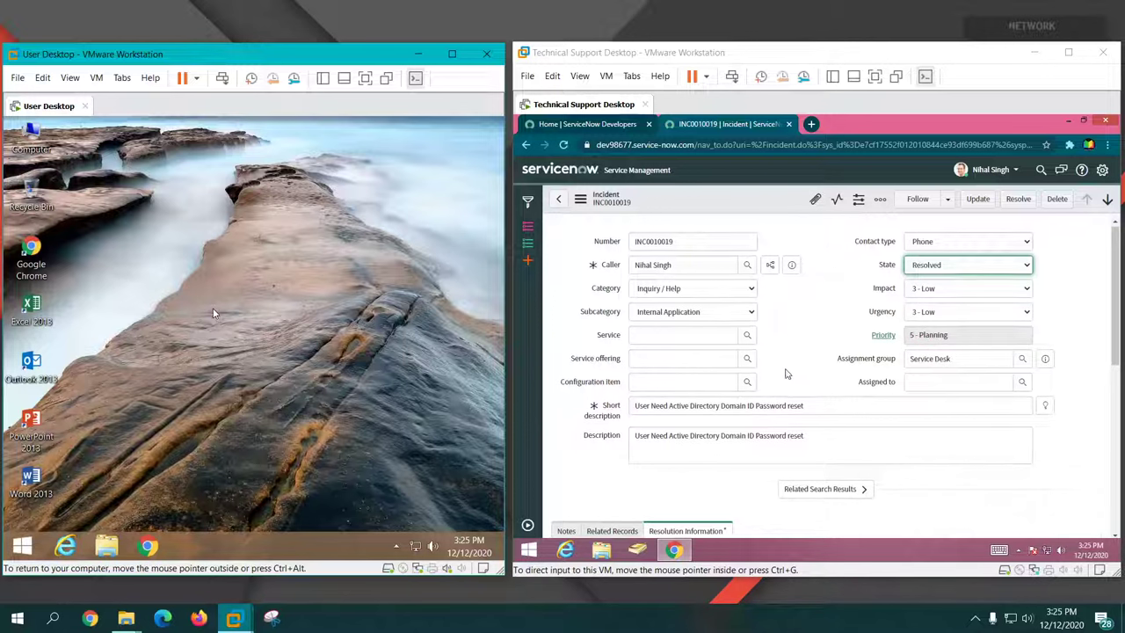
{"action": "scroll", "coordinate": [787, 373], "scroll_direction": "down", "scroll_amount": 3}
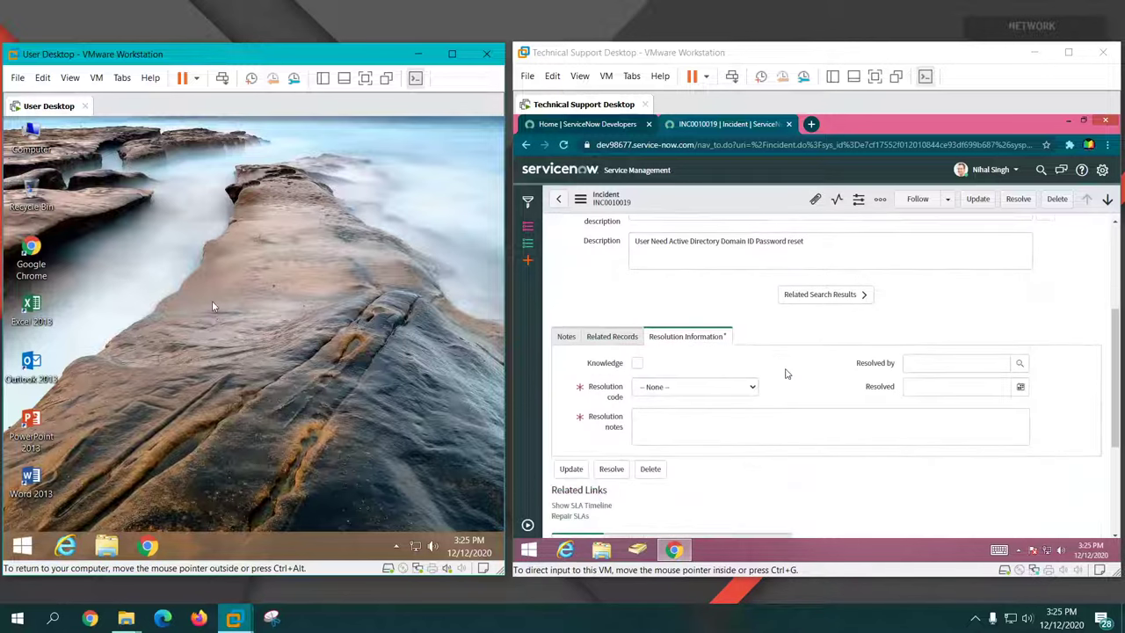
{"action": "left_click", "coordinate": [647, 387]}
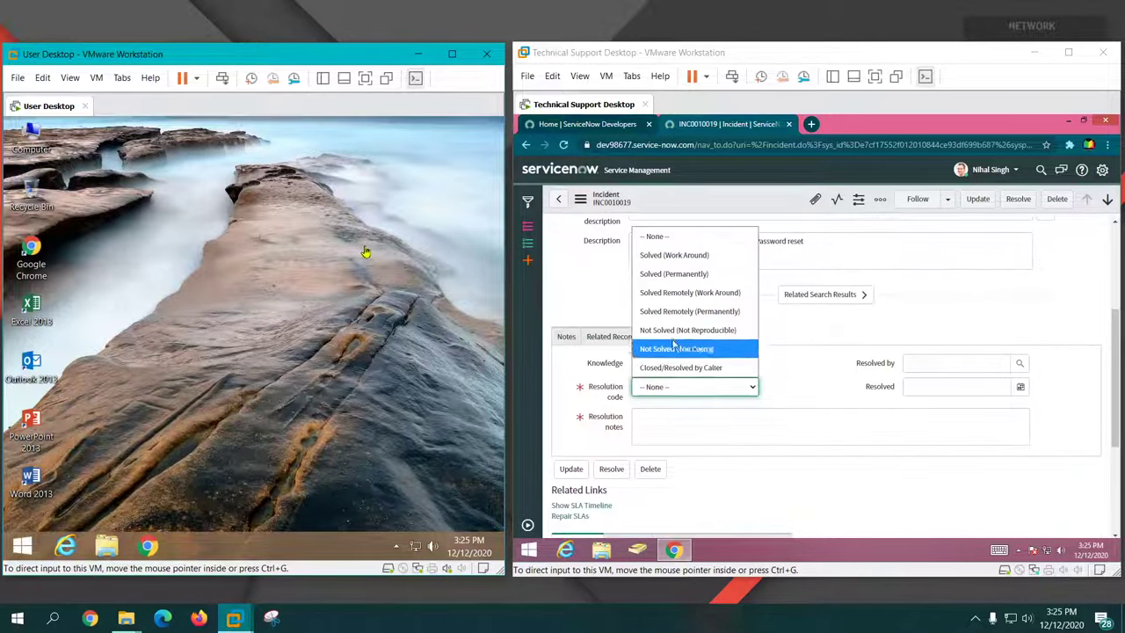
{"action": "left_click", "coordinate": [674, 273]}
{"action": "right_click", "coordinate": [670, 422]}
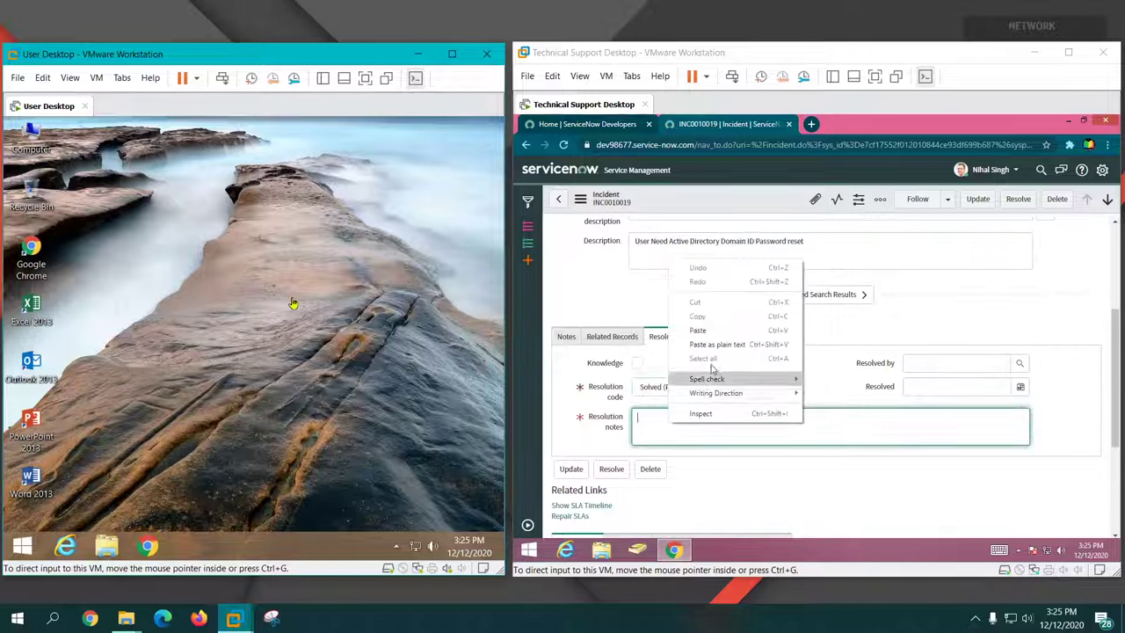
{"action": "left_click", "coordinate": [698, 331]}
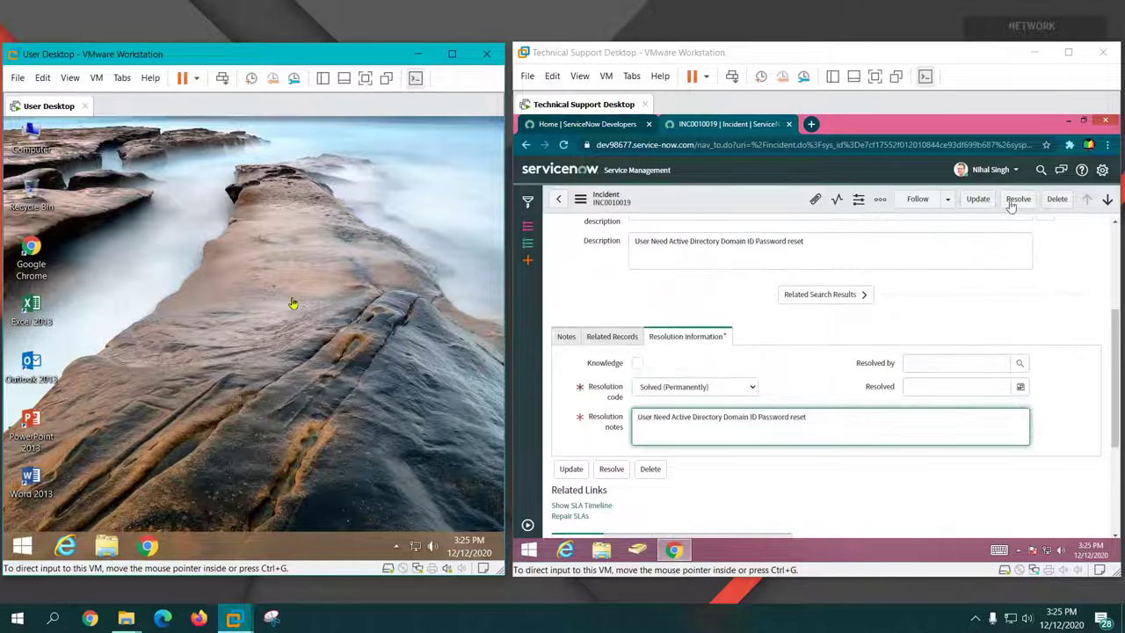
{"action": "left_click", "coordinate": [1019, 201]}
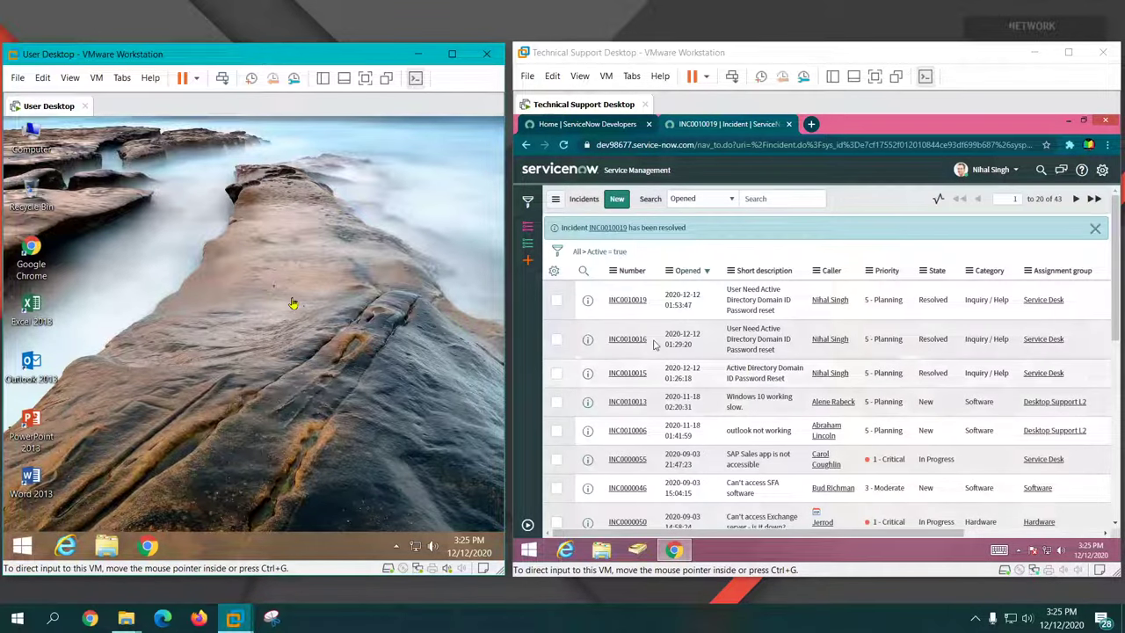
Step: Reopen incident INC0010019 to check it, then release input from the support desktop VM
{"action": "left_click", "coordinate": [641, 301]}
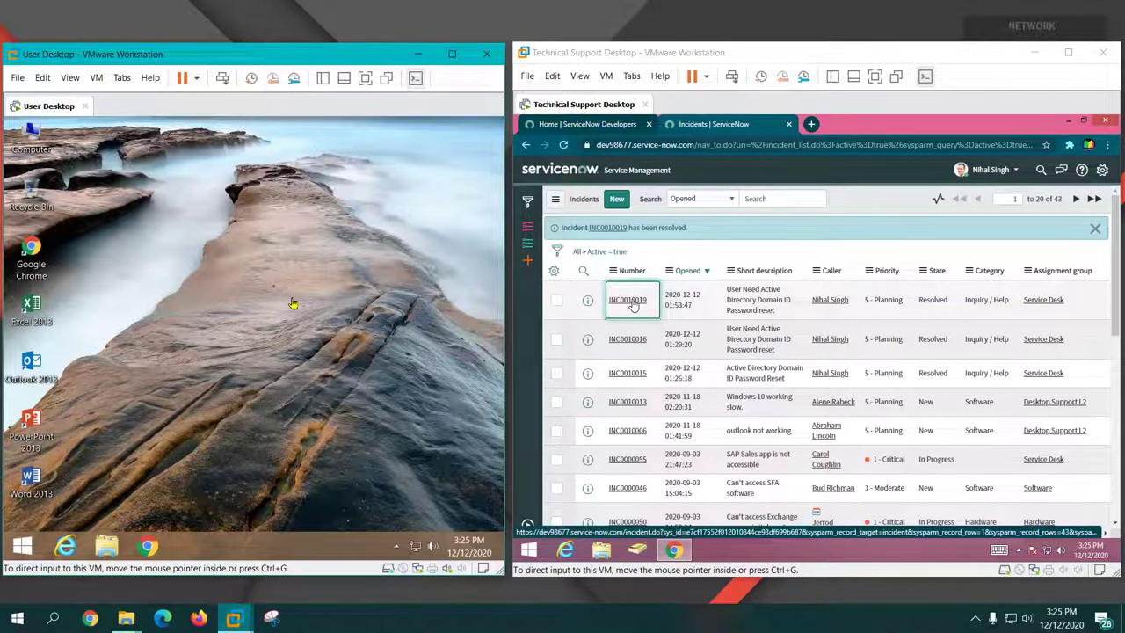
{"action": "left_click", "coordinate": [633, 303]}
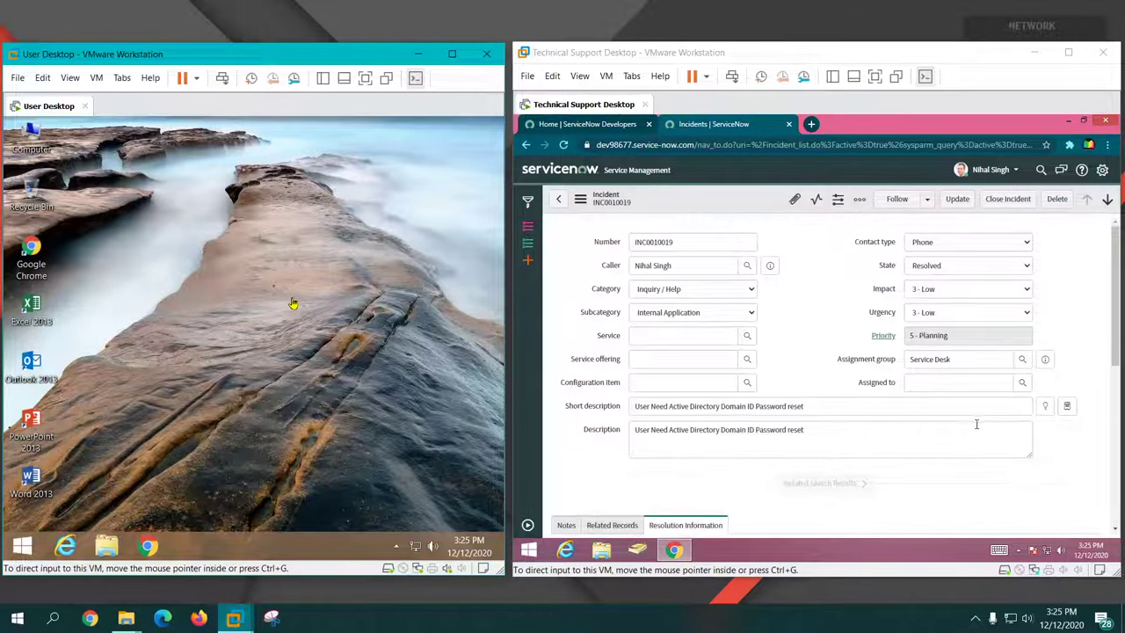
{"action": "scroll", "coordinate": [776, 442], "scroll_direction": "down", "scroll_amount": 3}
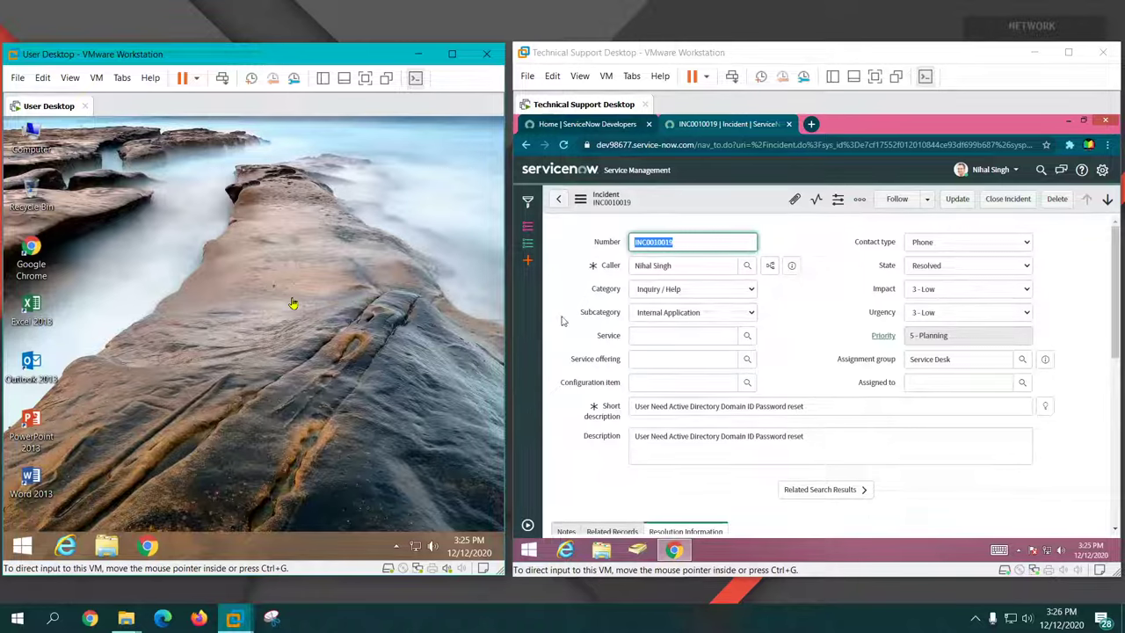
{"action": "left_click", "coordinate": [802, 355]}
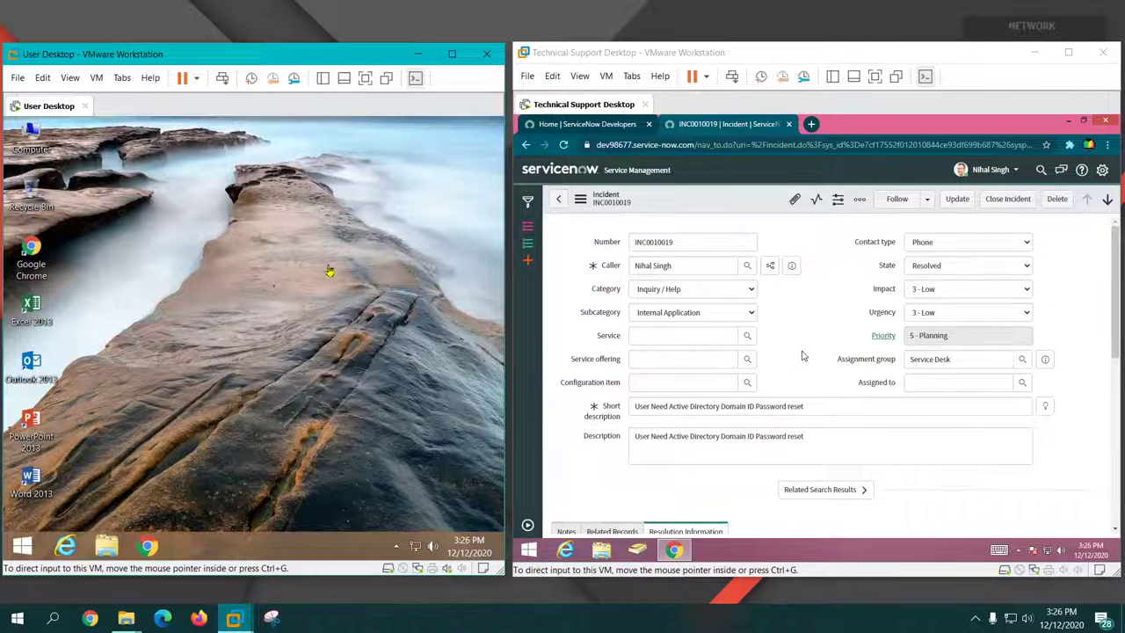
{"action": "left_click", "coordinate": [802, 305]}
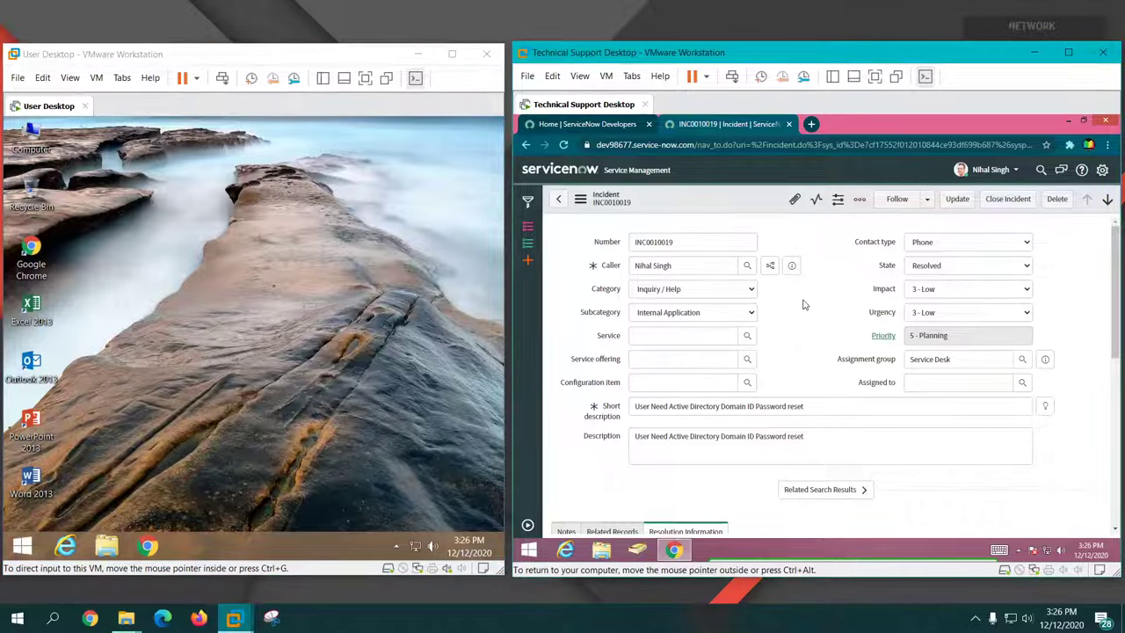
{"action": "key", "text": "ctrl+alt"}
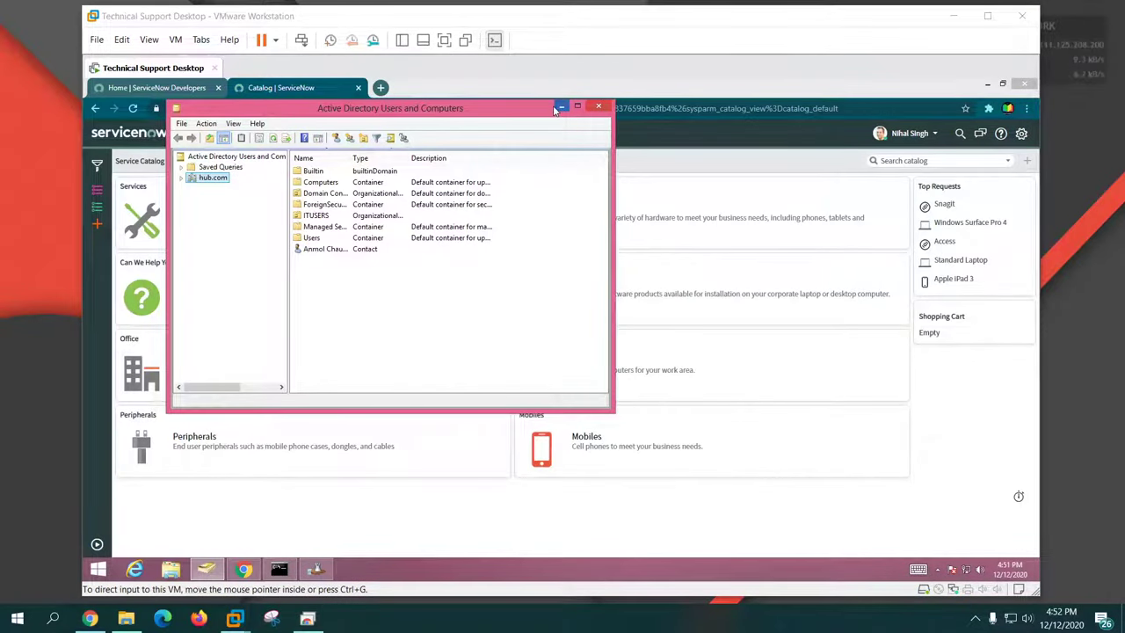
Step: Minimize and then restore the Active Directory Users and Computers window
{"action": "left_click", "coordinate": [560, 107]}
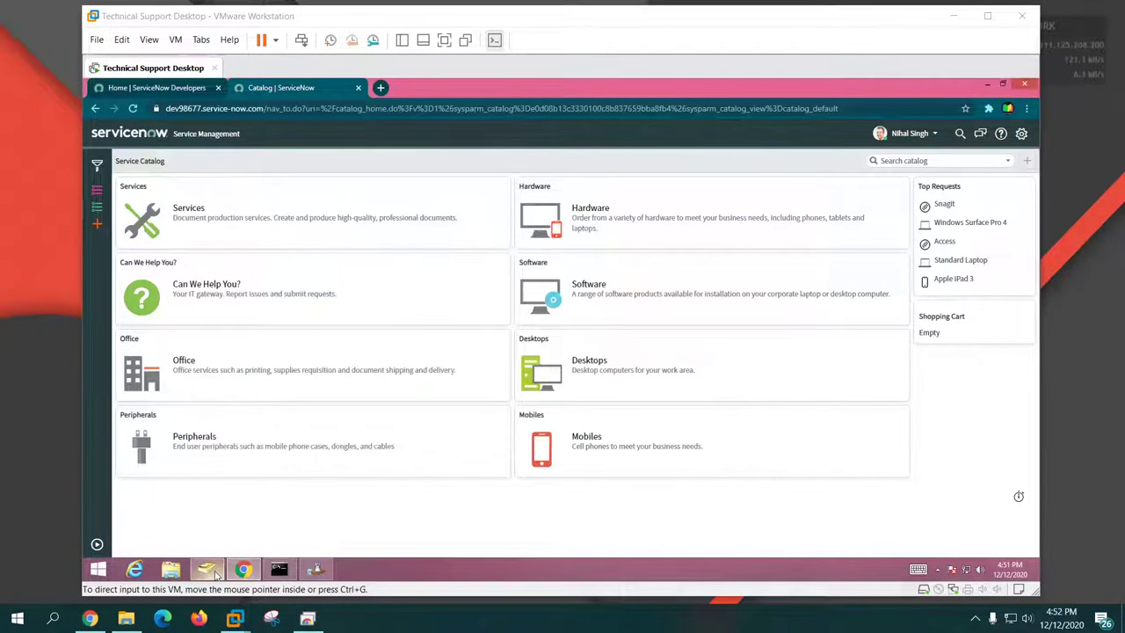
{"action": "mouse_move", "coordinate": [215, 574]}
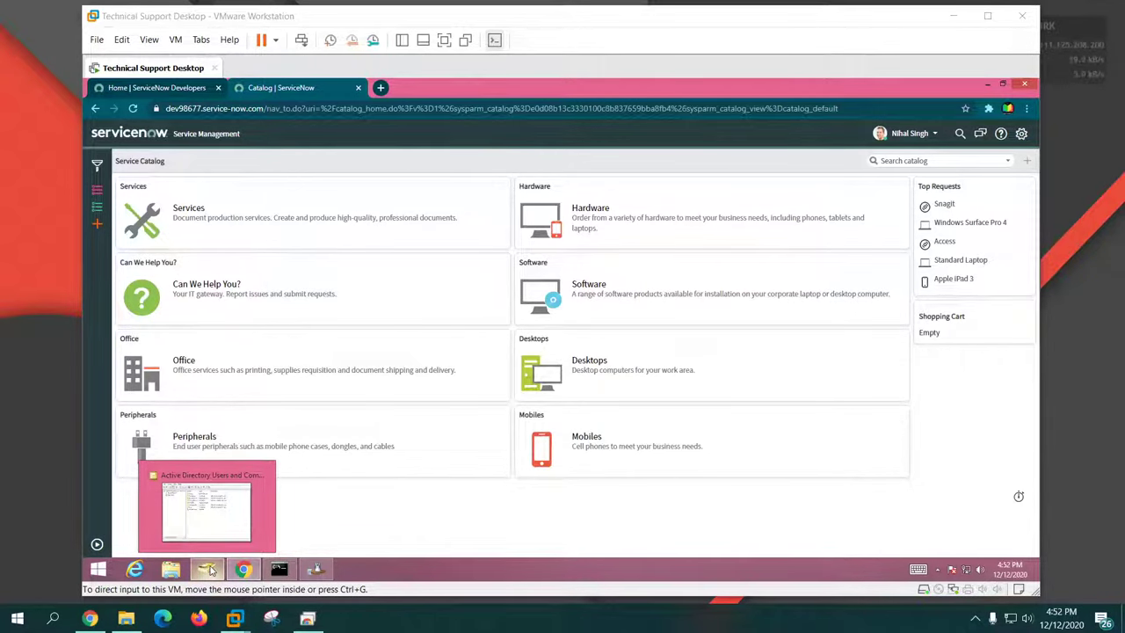
{"action": "left_click", "coordinate": [224, 514]}
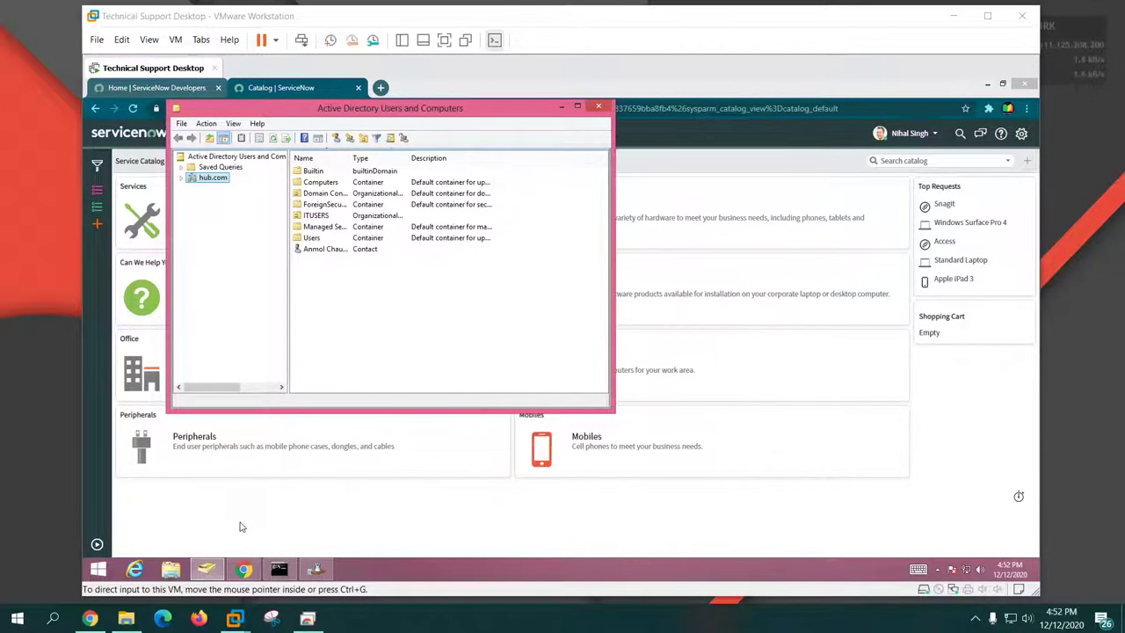
Step: Search for the user again and view their job title and department details
{"action": "left_click", "coordinate": [390, 138]}
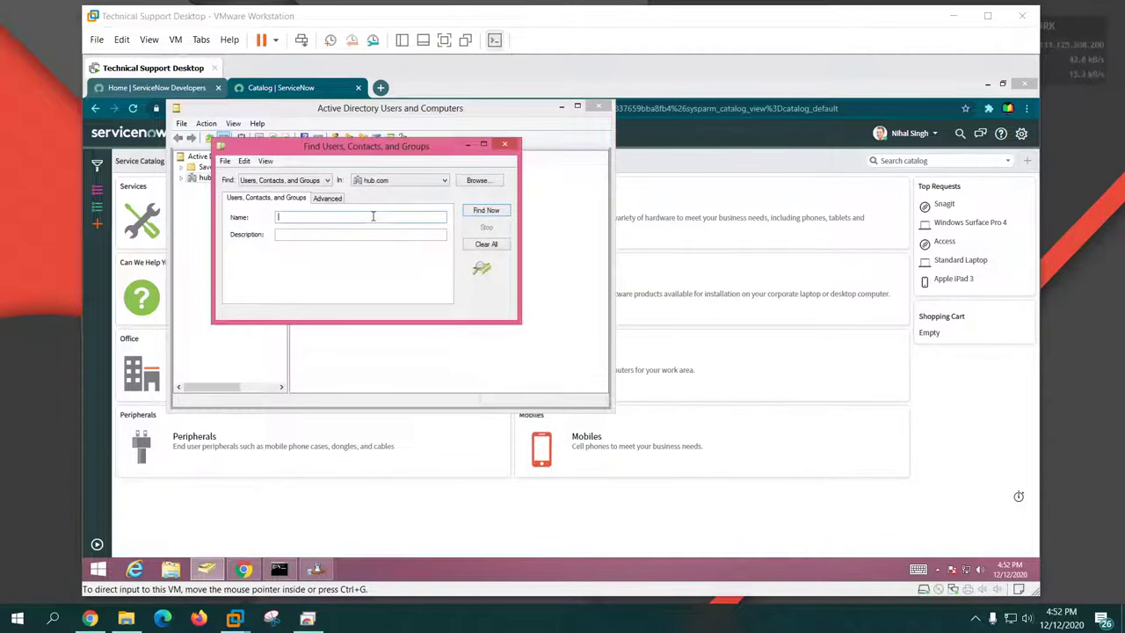
{"action": "type", "text": "nihal si"}
{"action": "key", "text": "Return"}
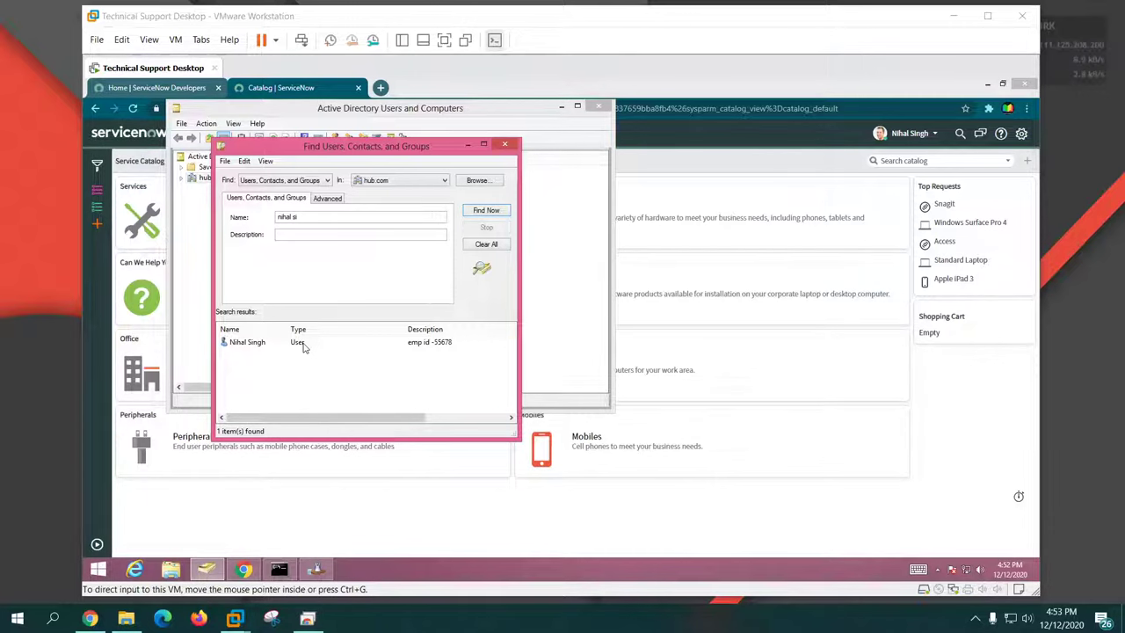
{"action": "double_click", "coordinate": [302, 346]}
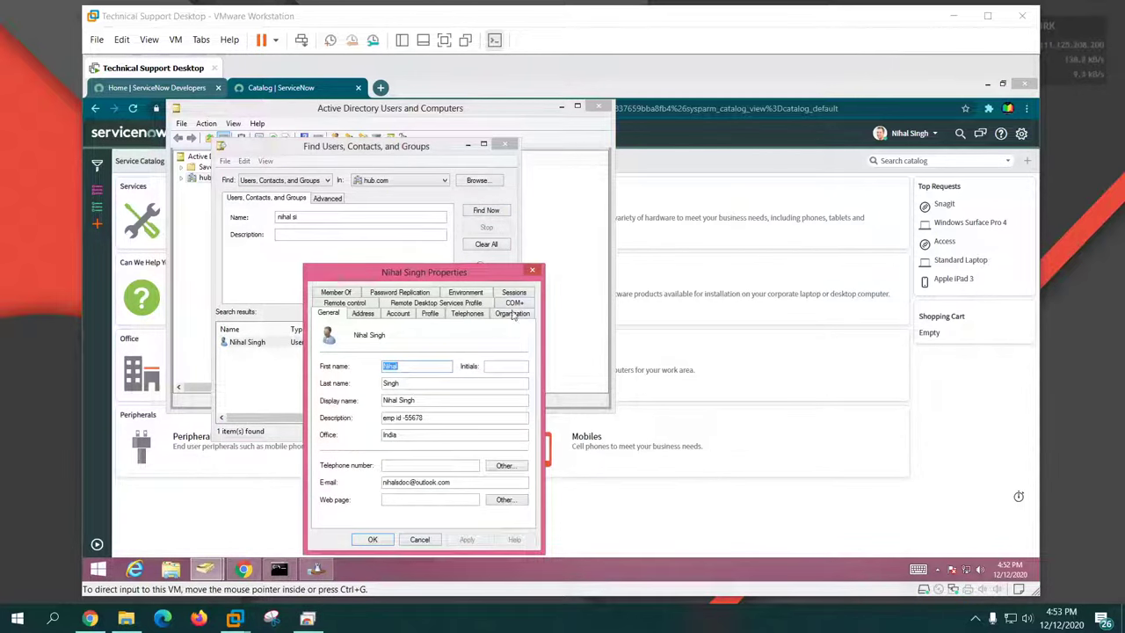
{"action": "left_click", "coordinate": [510, 317]}
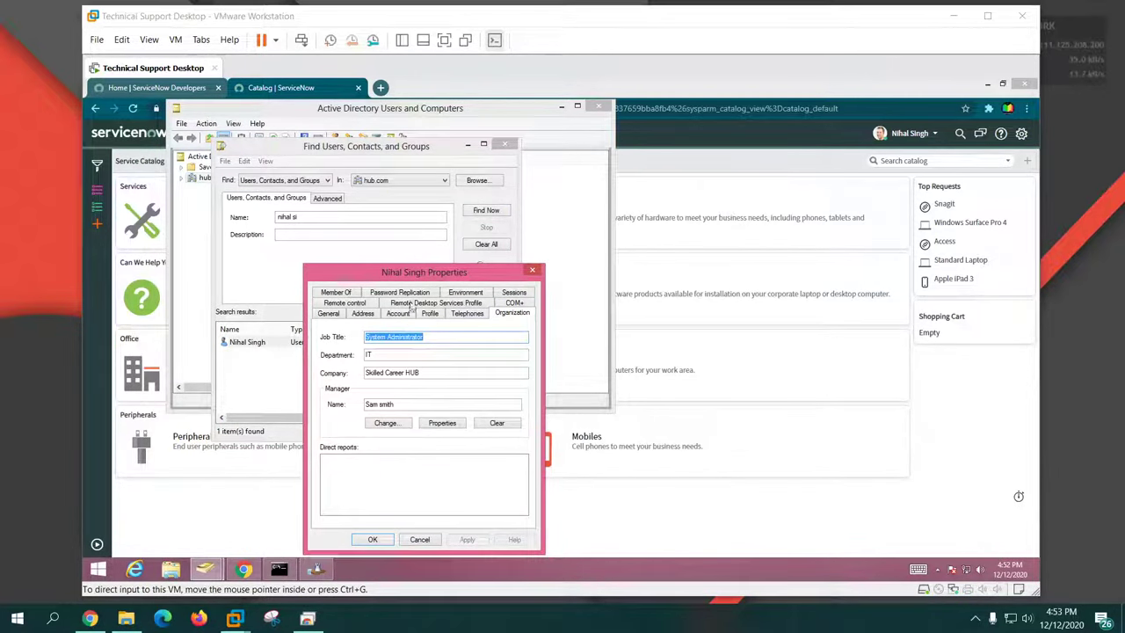
{"action": "left_click_drag", "start_coordinate": [425, 276], "coordinate": [414, 172]}
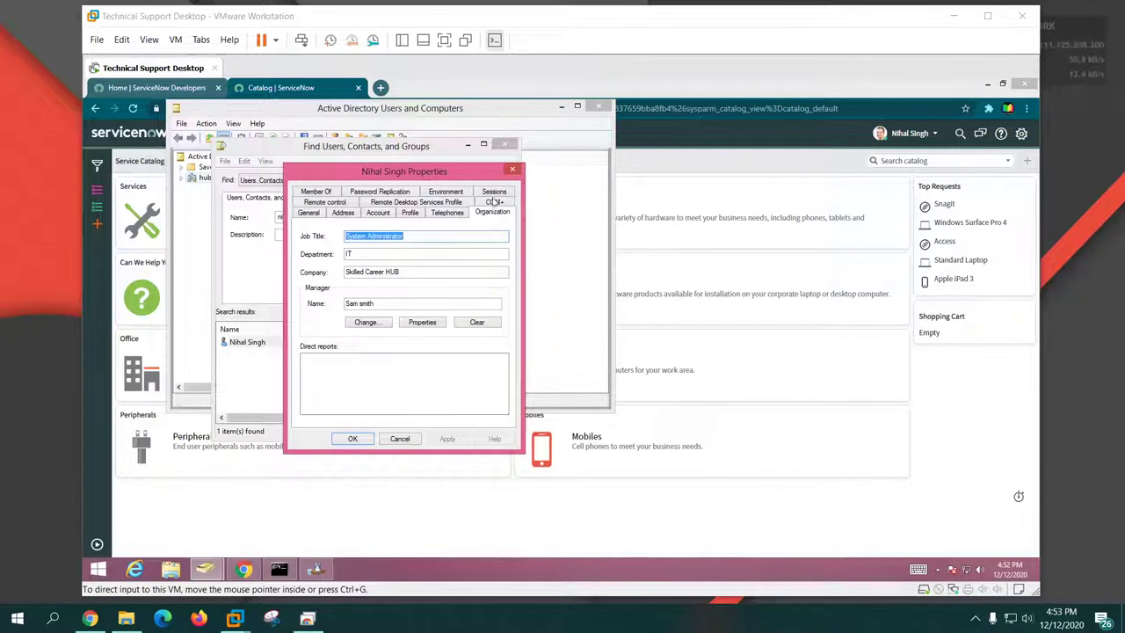
Step: Close the user's properties, the Find dialog, and Active Directory Users and Computers
{"action": "left_click", "coordinate": [511, 170]}
{"action": "left_click", "coordinate": [504, 144]}
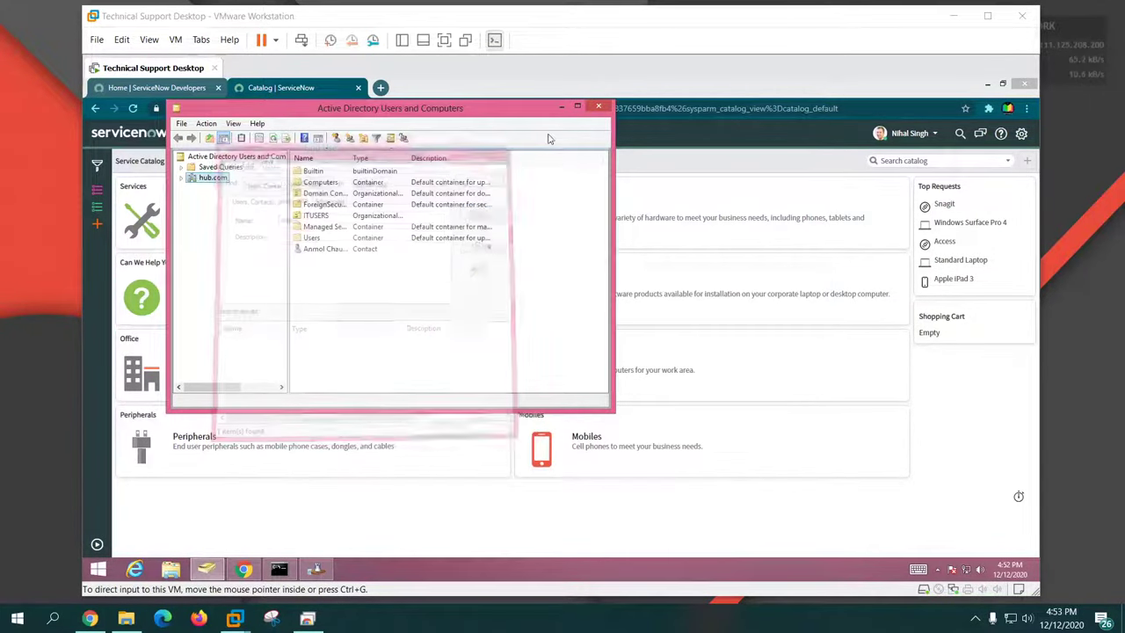
{"action": "left_click", "coordinate": [597, 106]}
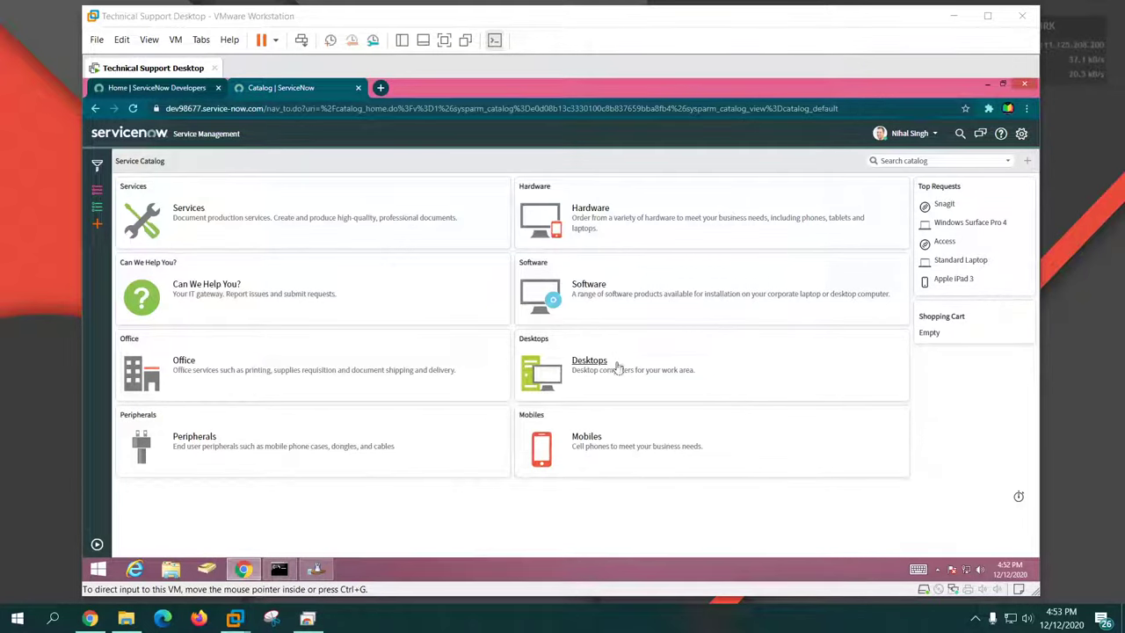
Step: Order Snagit from the Software catalog and select the new request number on the status page
{"action": "left_click", "coordinate": [601, 299]}
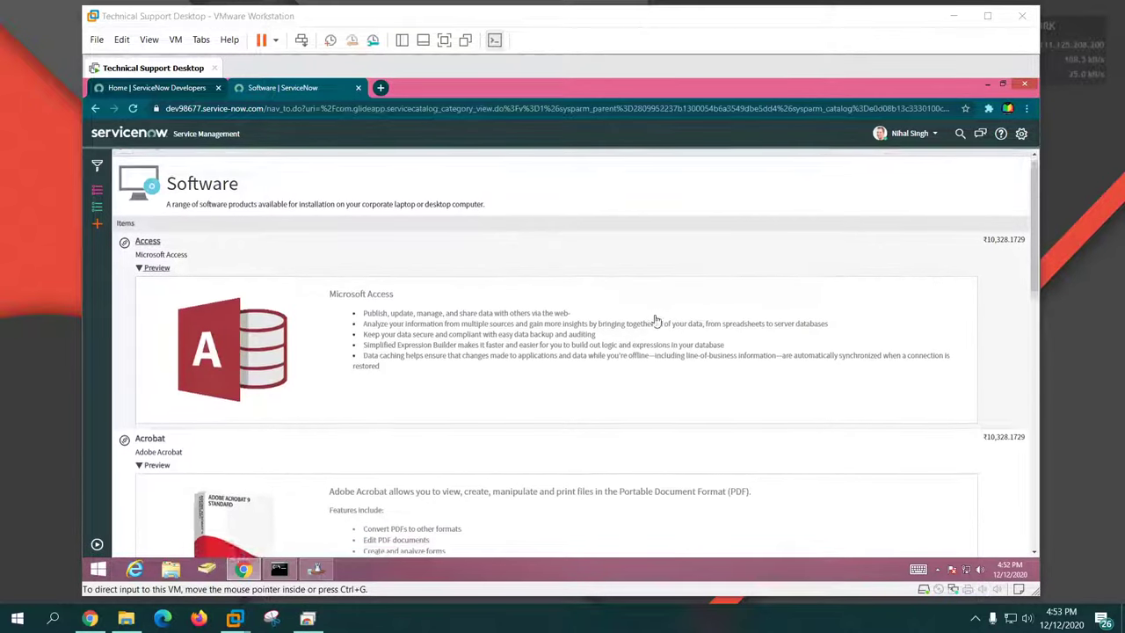
{"action": "scroll", "coordinate": [643, 331], "scroll_direction": "down", "scroll_amount": 3}
{"action": "scroll", "coordinate": [472, 417], "scroll_direction": "down", "scroll_amount": 3}
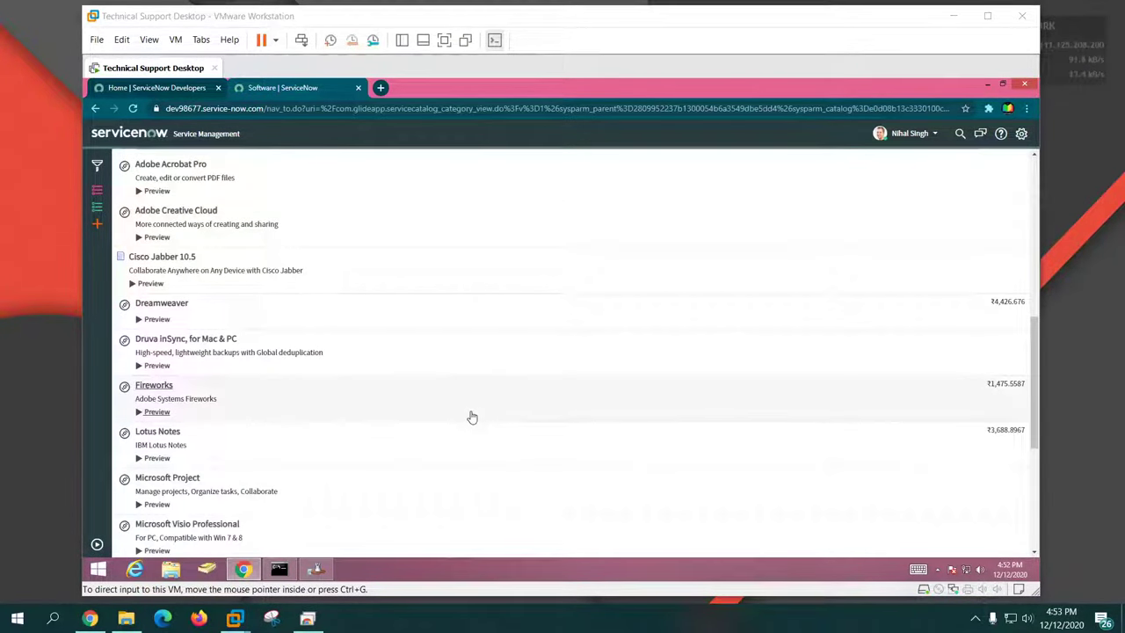
{"action": "scroll", "coordinate": [440, 406], "scroll_direction": "down", "scroll_amount": 2}
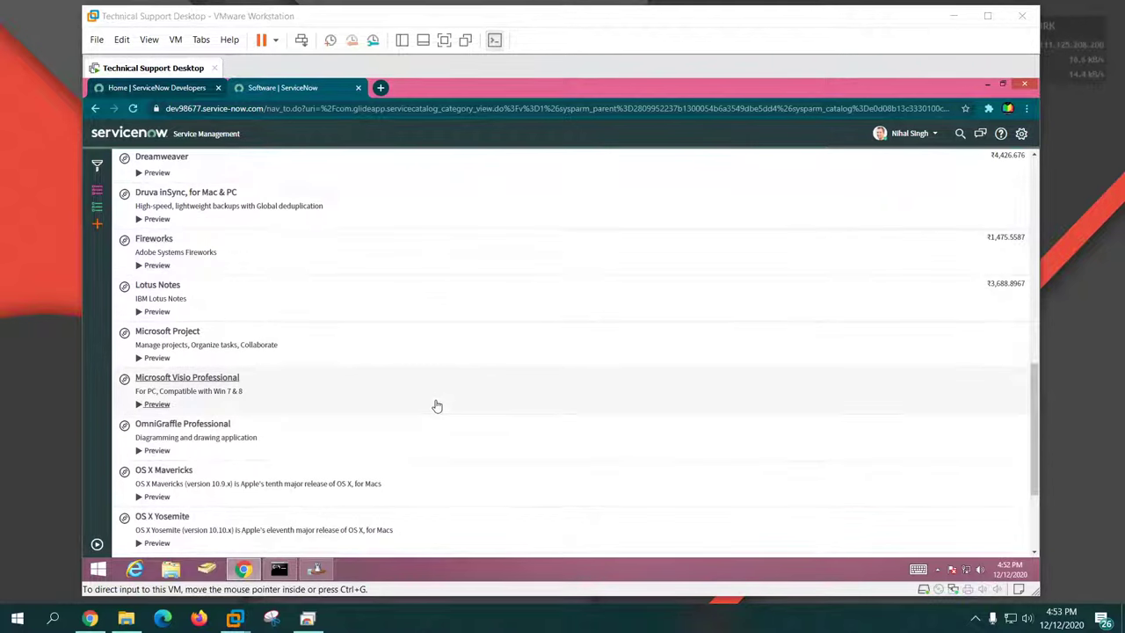
{"action": "scroll", "coordinate": [437, 406], "scroll_direction": "down", "scroll_amount": 2}
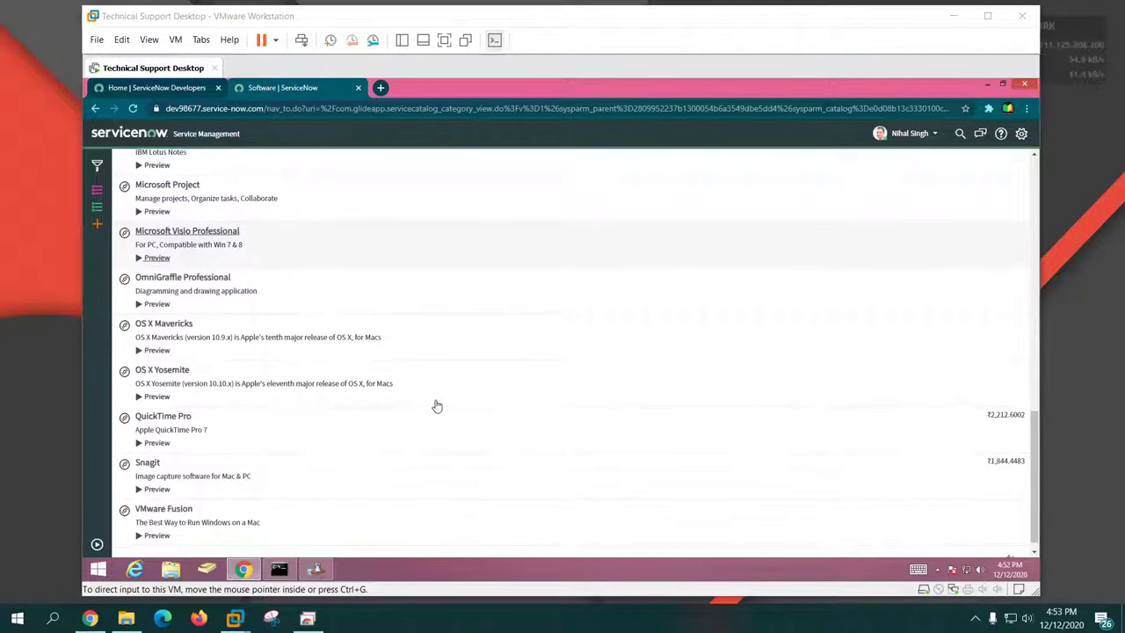
{"action": "left_click", "coordinate": [185, 469]}
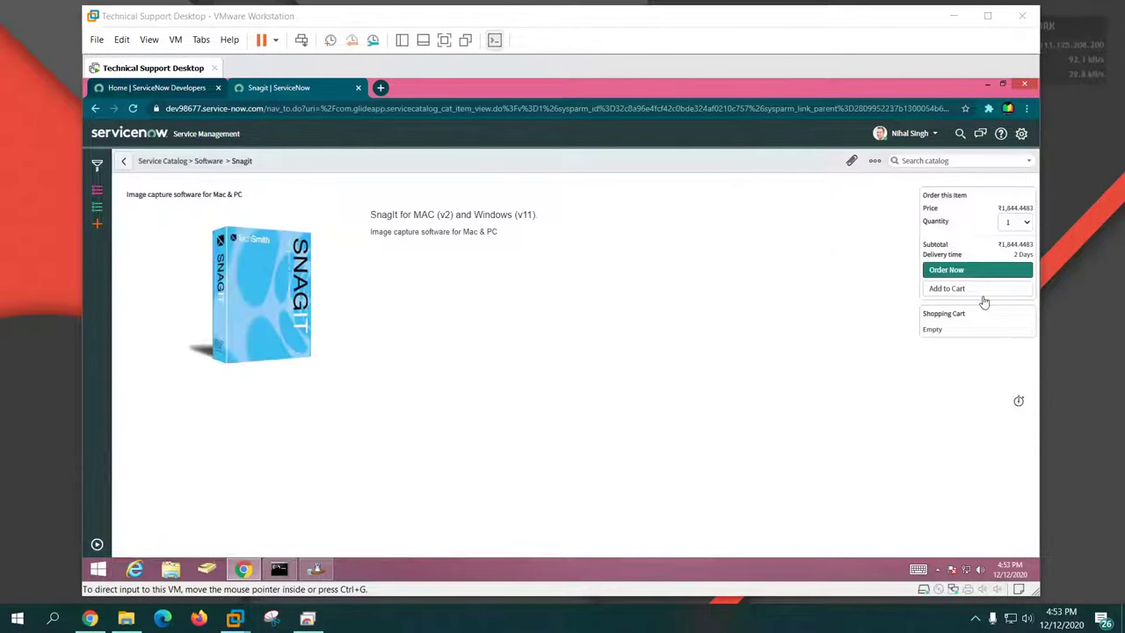
{"action": "left_click", "coordinate": [947, 271]}
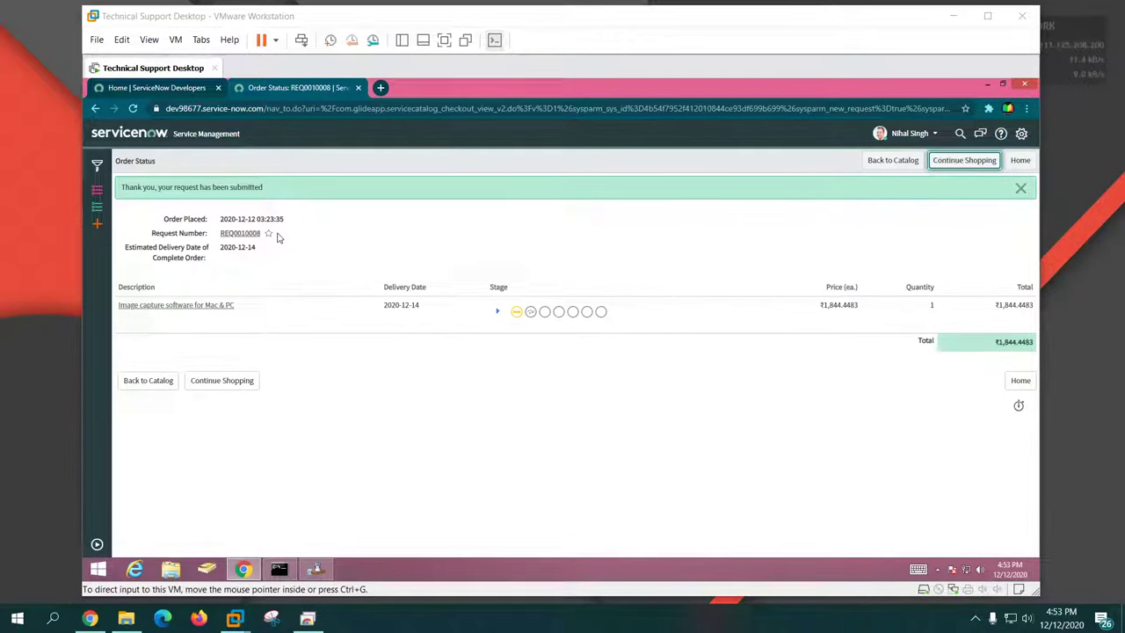
{"action": "left_click_drag", "start_coordinate": [271, 234], "coordinate": [213, 234]}
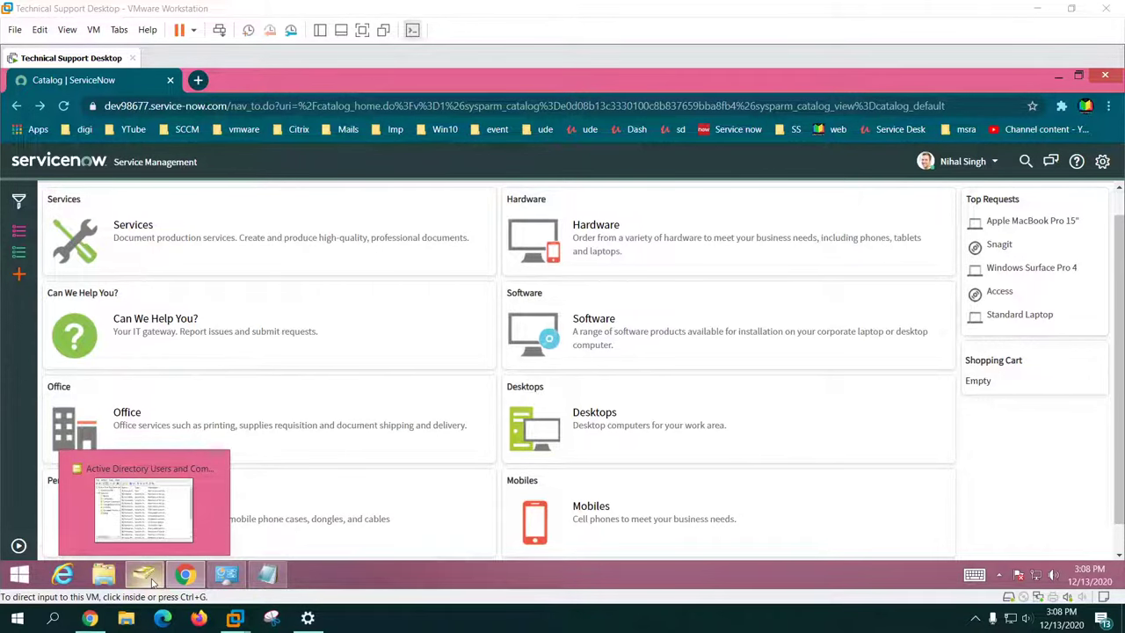
Step: In Active Directory Users and Computers, search for the user by first name
{"action": "left_click", "coordinate": [153, 582]}
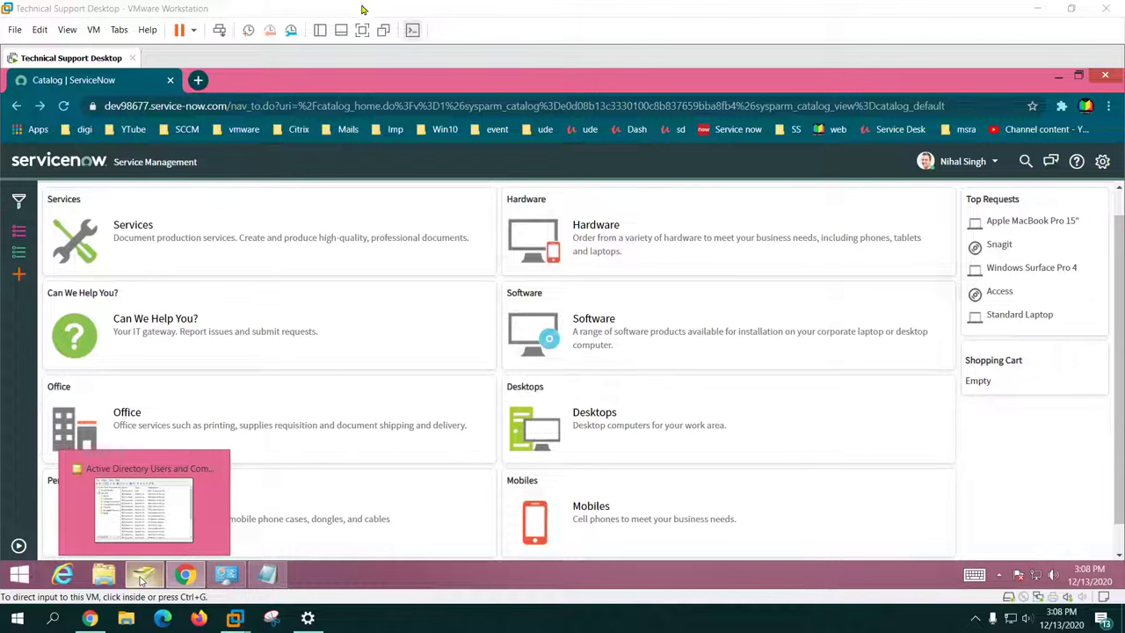
{"action": "left_click", "coordinate": [144, 576]}
{"action": "left_click", "coordinate": [342, 136]}
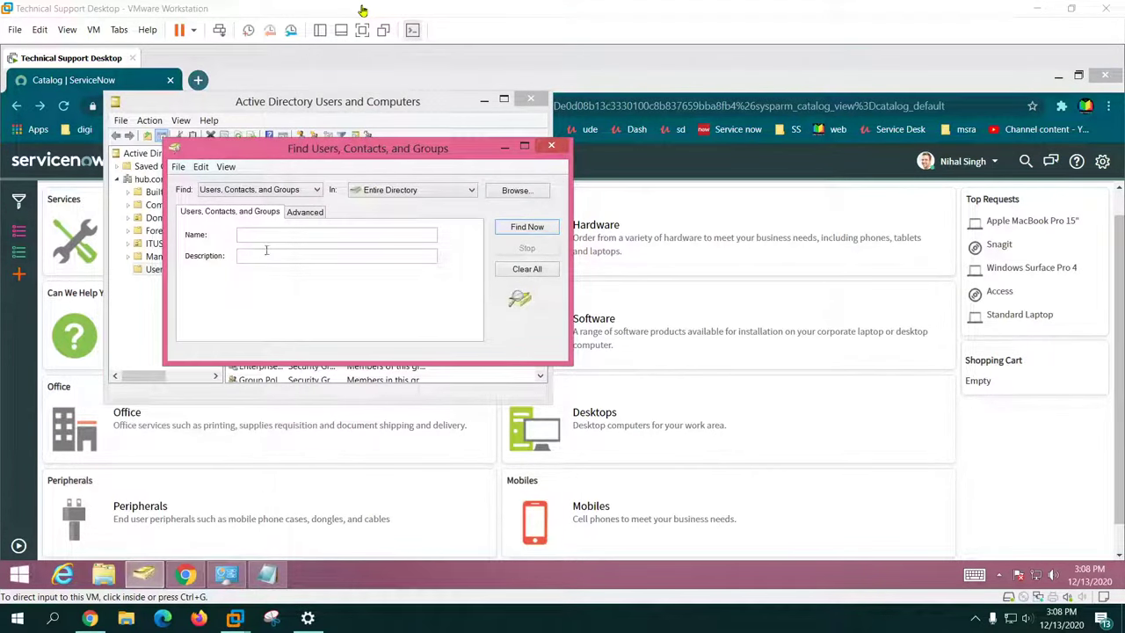
{"action": "left_click", "coordinate": [268, 240]}
{"action": "type", "text": "nihal"}
{"action": "key", "text": "Return"}
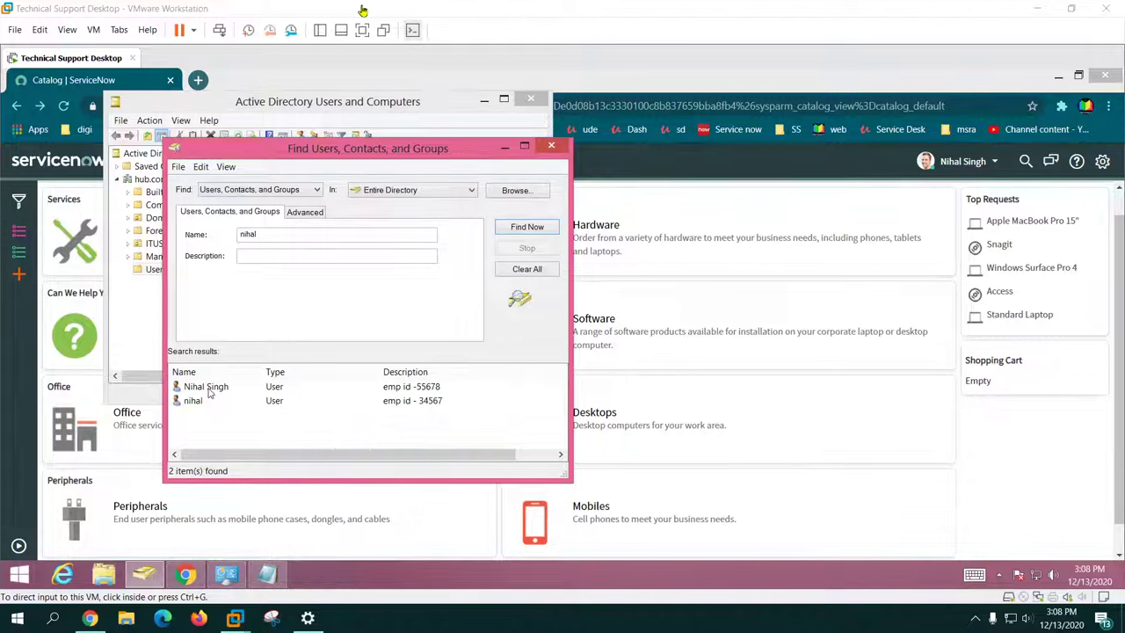
Step: Check the user's General and Organization tabs: System Administrator in IT, plus their manager
{"action": "double_click", "coordinate": [206, 387]}
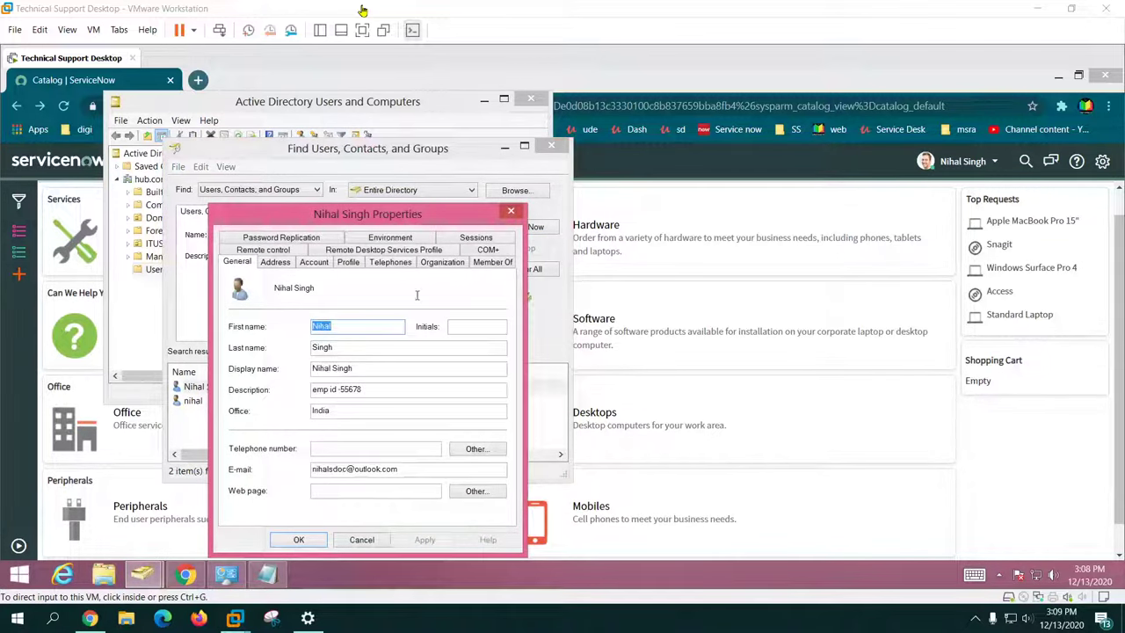
{"action": "left_click", "coordinate": [510, 212]}
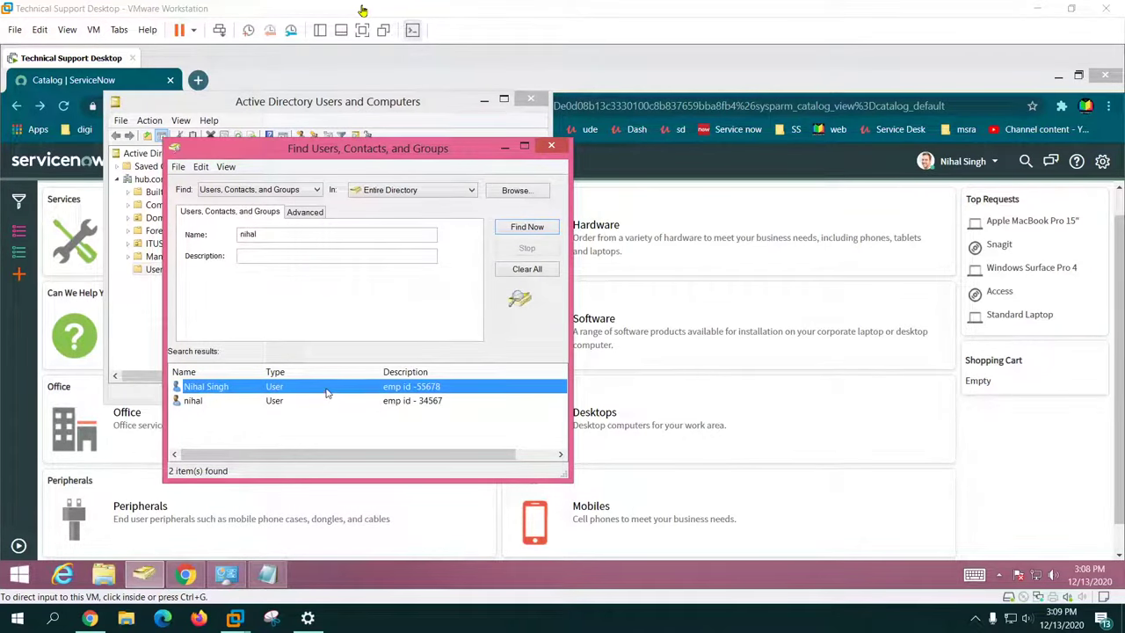
{"action": "double_click", "coordinate": [326, 393]}
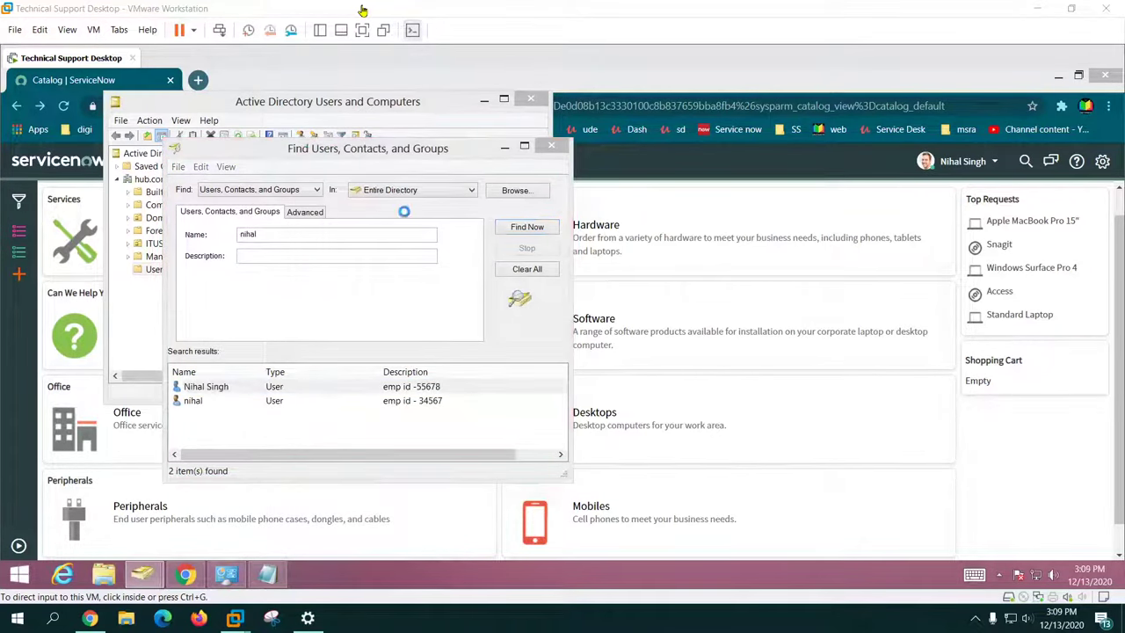
{"action": "left_click", "coordinate": [559, 262]}
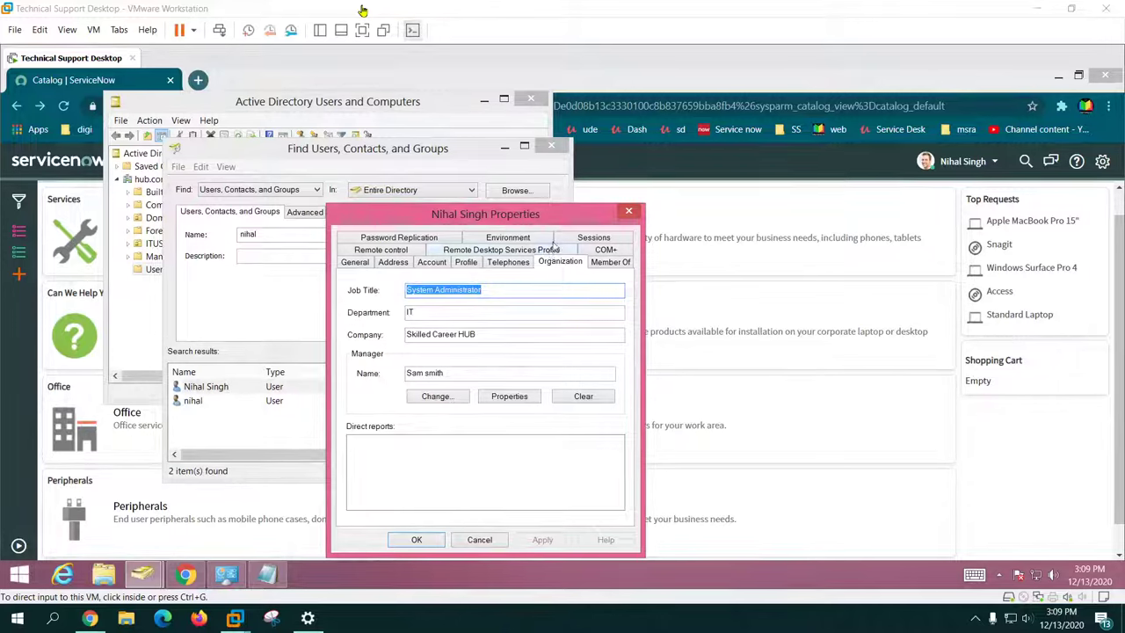
{"action": "left_click", "coordinate": [628, 212]}
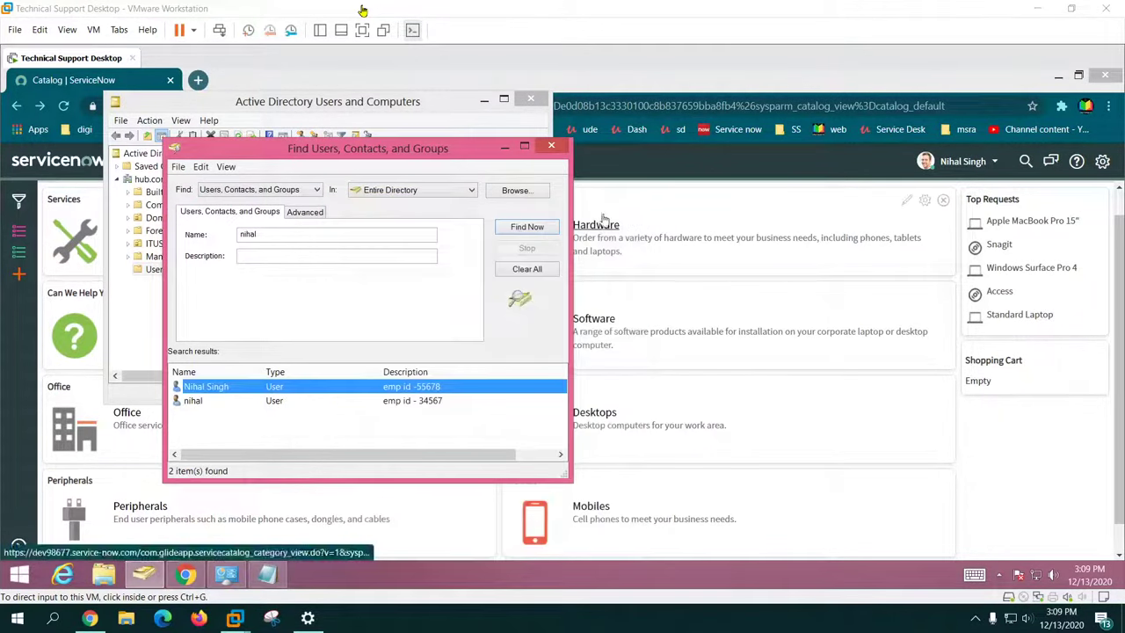
{"action": "left_click", "coordinate": [551, 147]}
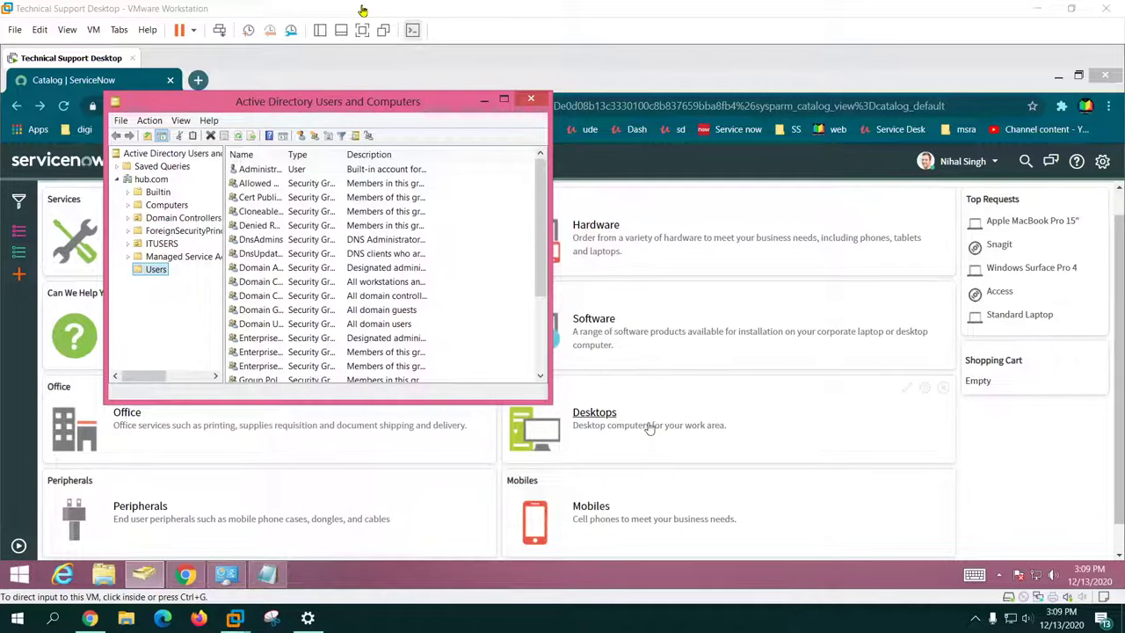
Step: In ServiceNow's Software category, find Microsoft Visio Professional and place an Order Now request
{"action": "left_click", "coordinate": [991, 434]}
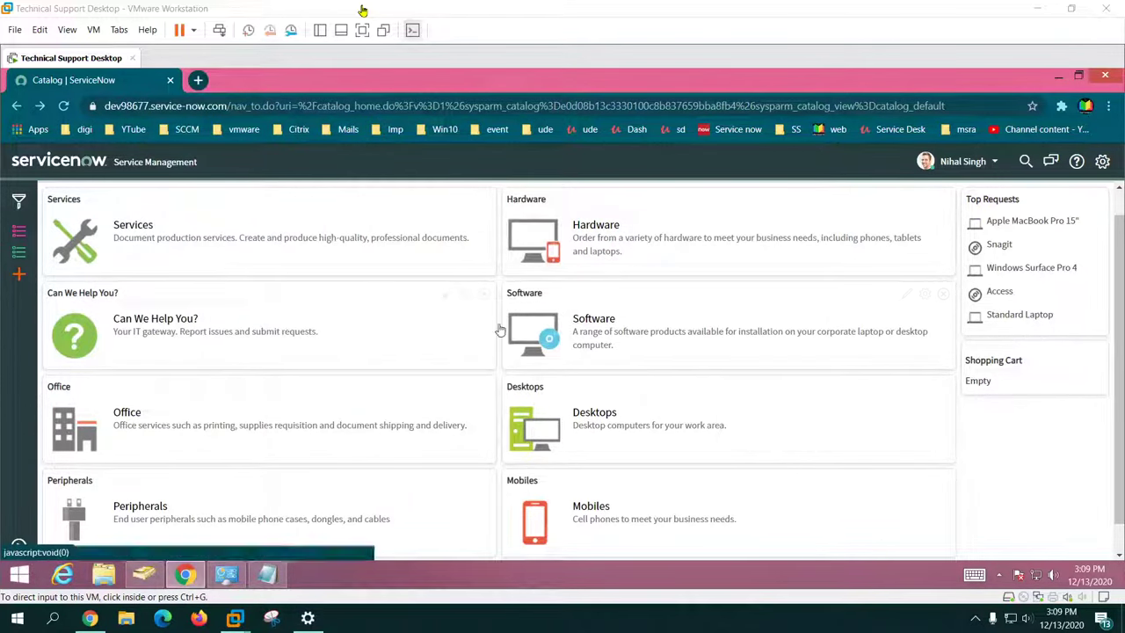
{"action": "left_click", "coordinate": [593, 320]}
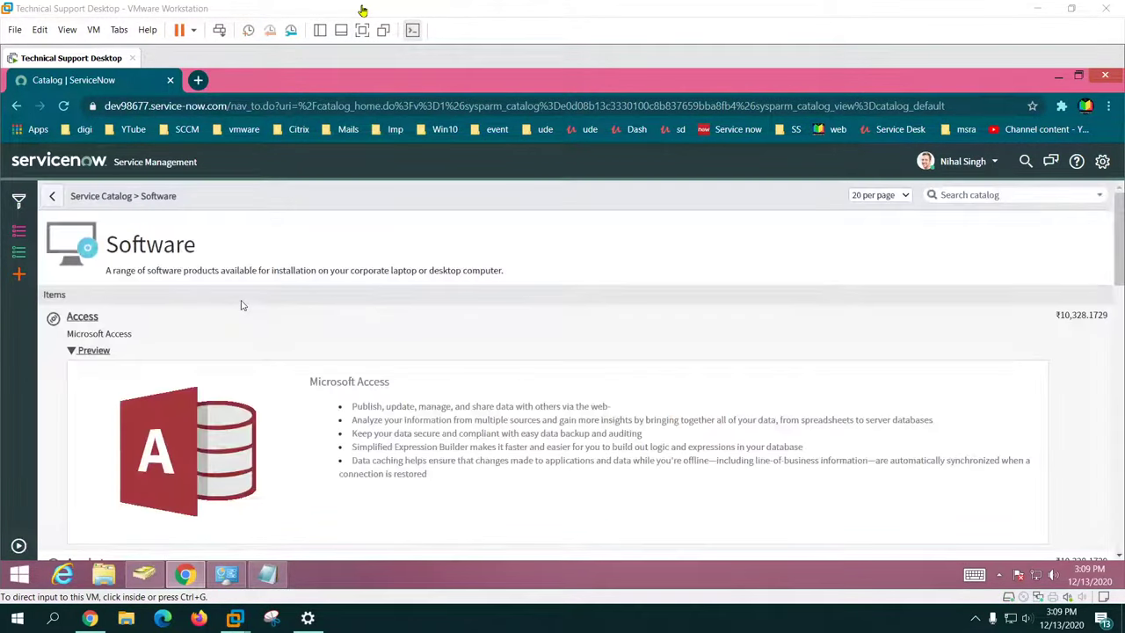
{"action": "scroll", "coordinate": [239, 379], "scroll_direction": "down", "scroll_amount": 3}
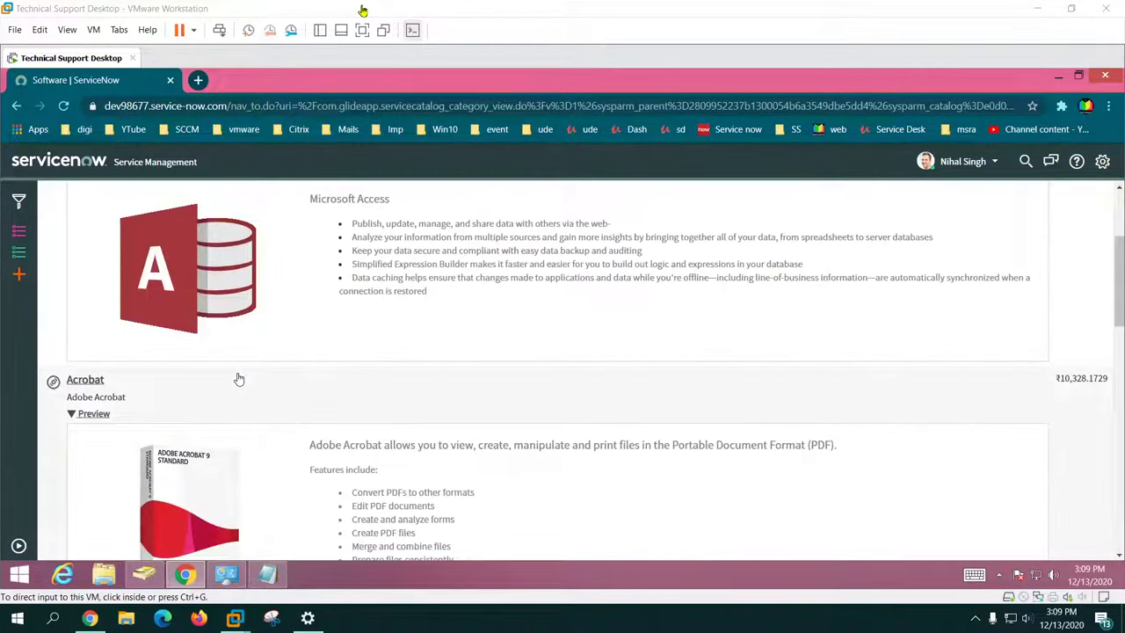
{"action": "scroll", "coordinate": [239, 379], "scroll_direction": "down", "scroll_amount": 5}
{"action": "scroll", "coordinate": [239, 378], "scroll_direction": "down", "scroll_amount": 2}
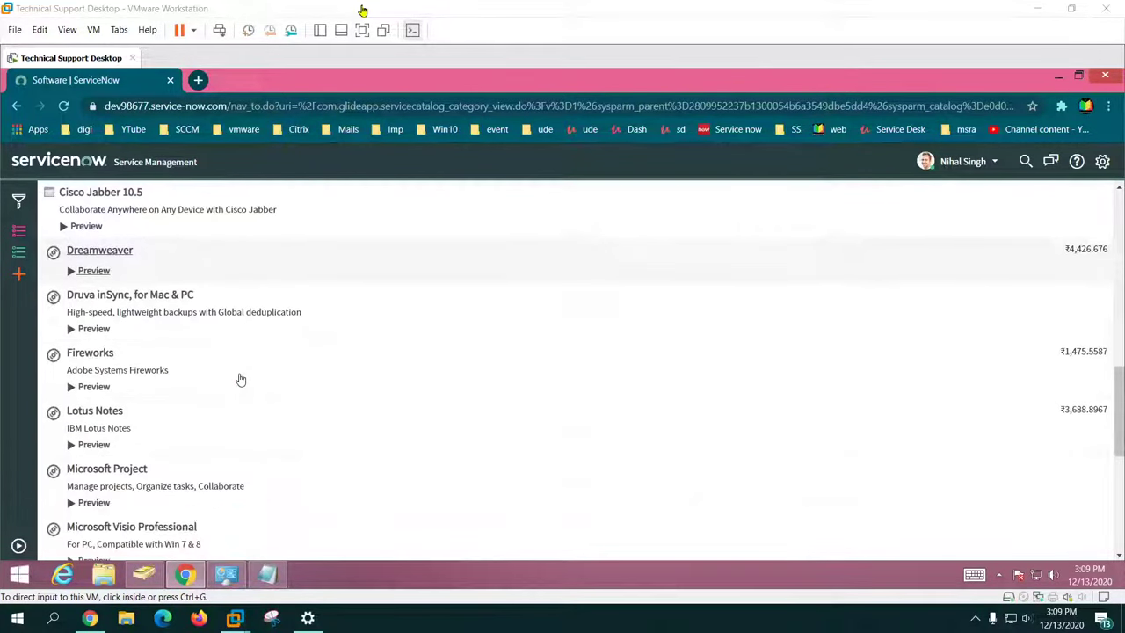
{"action": "scroll", "coordinate": [213, 431], "scroll_direction": "down", "scroll_amount": 1}
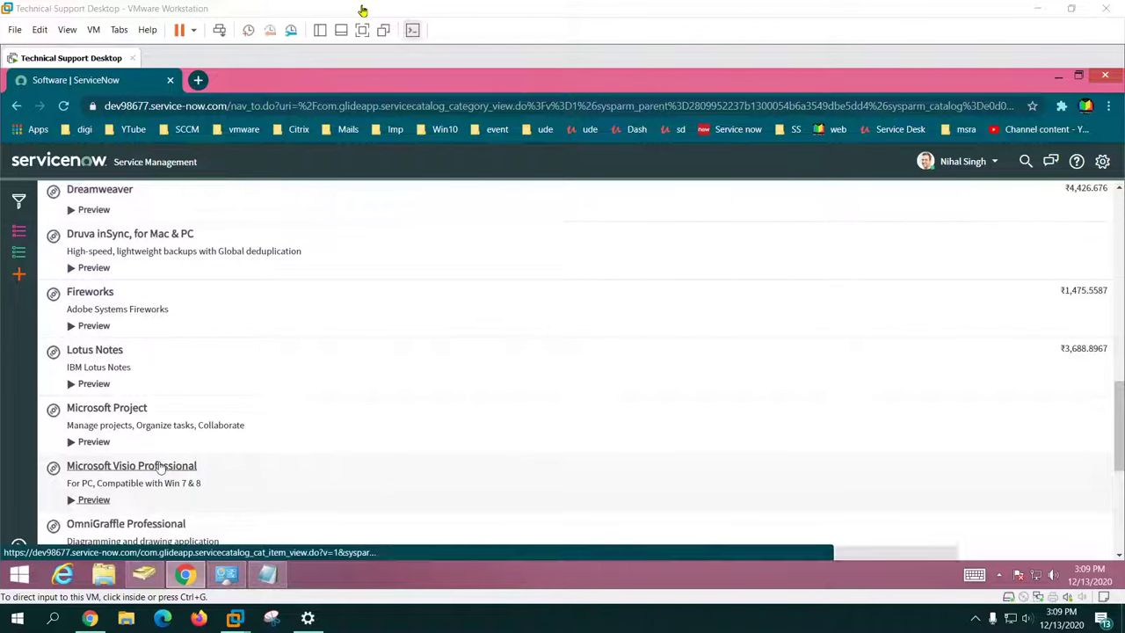
{"action": "left_click", "coordinate": [162, 467]}
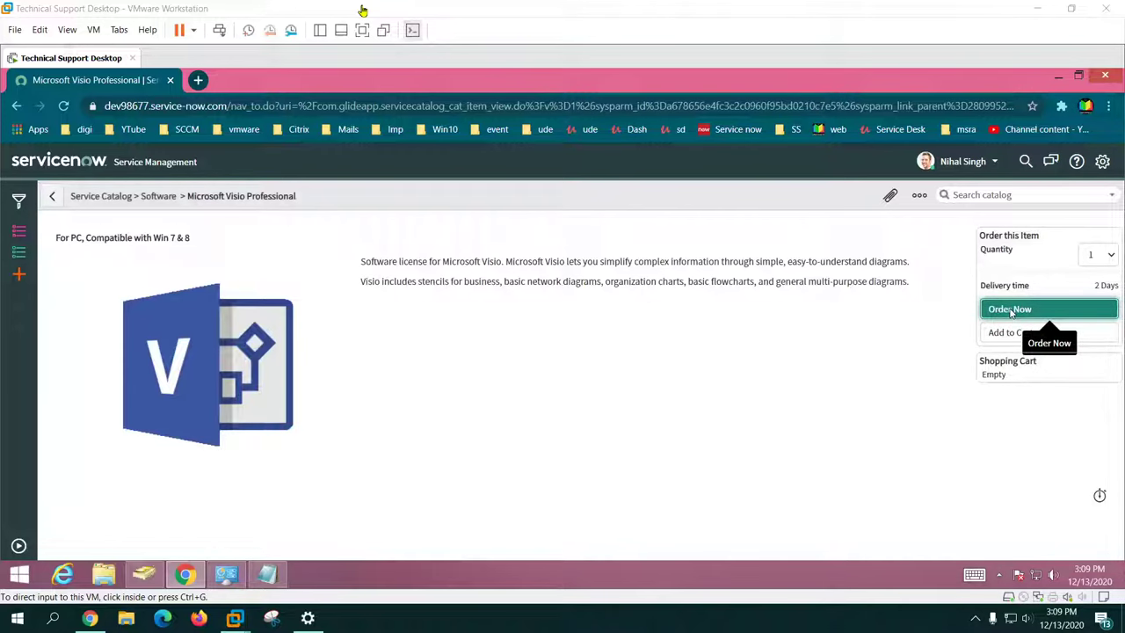
{"action": "left_click", "coordinate": [1011, 312]}
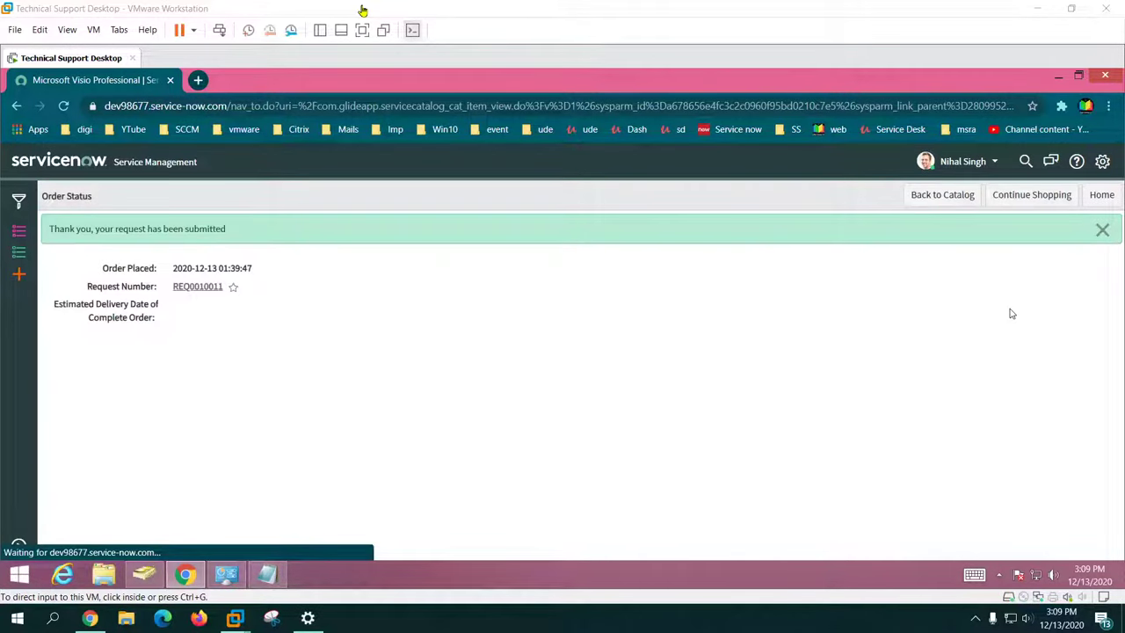